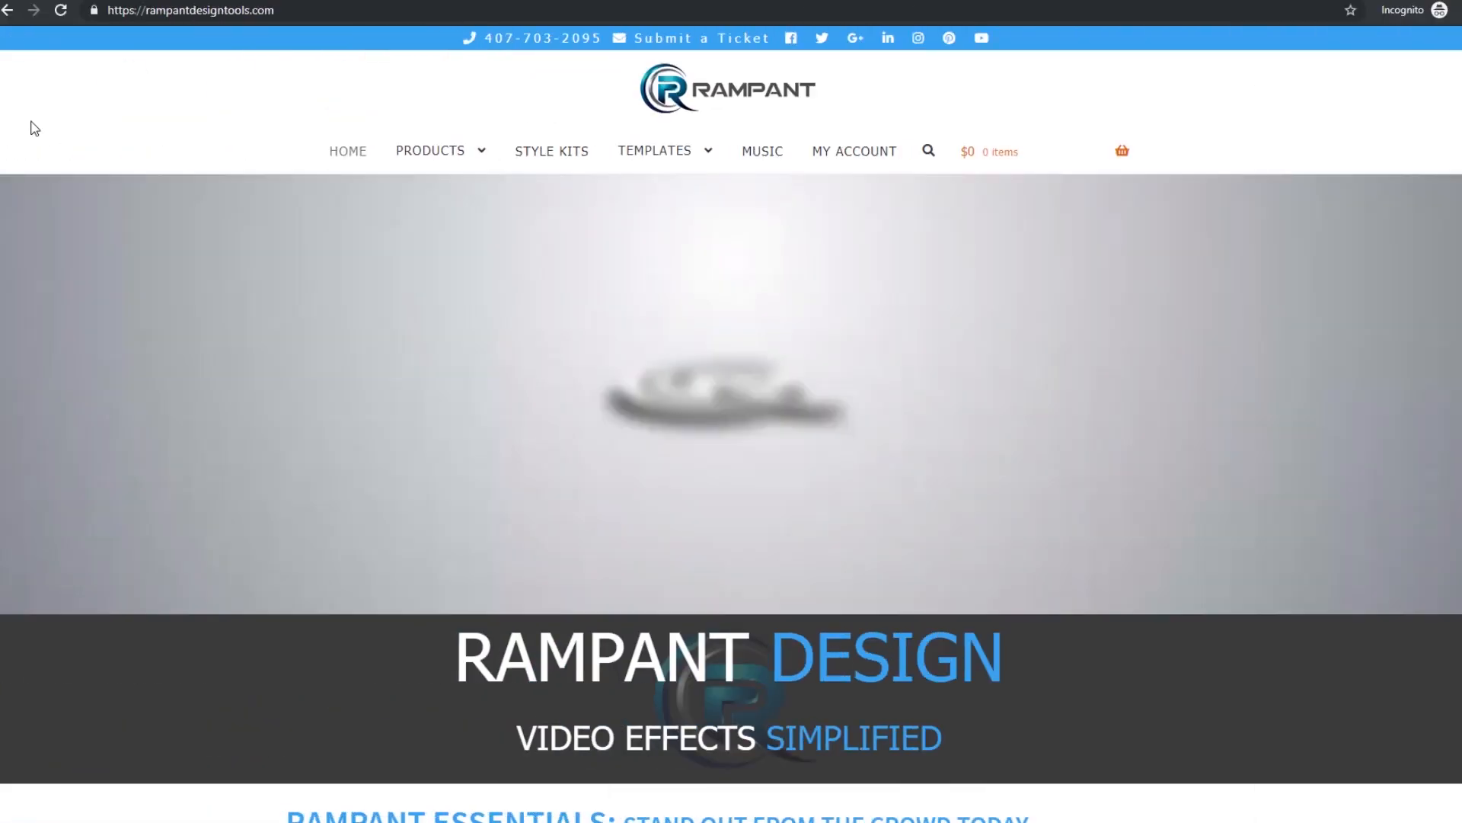
Open the Lower Thirds Packs product category on the Rampant Design website.
{"action": "mouse_move", "coordinate": [448, 169]}
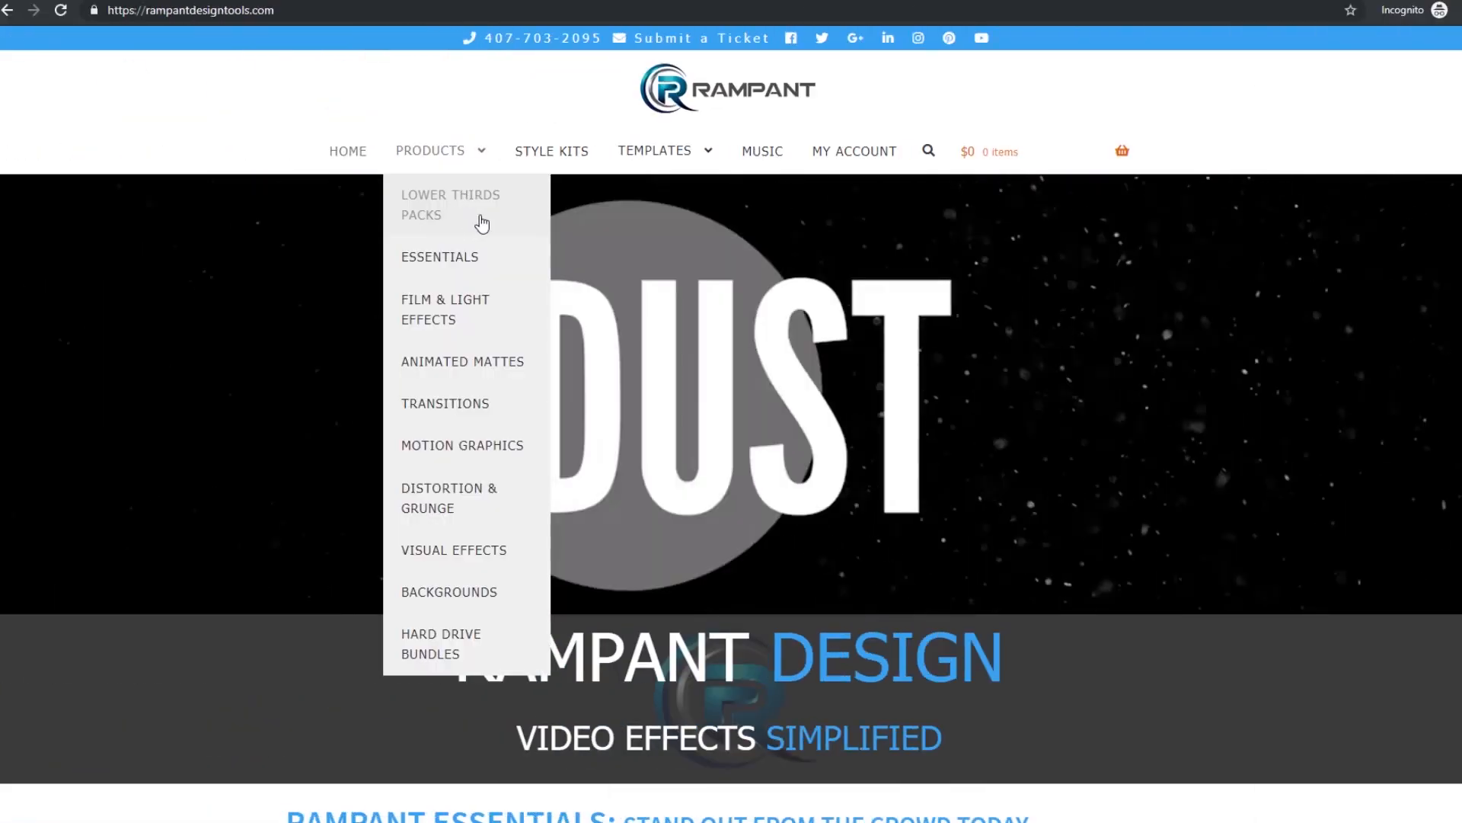
{"action": "left_click", "coordinate": [472, 217]}
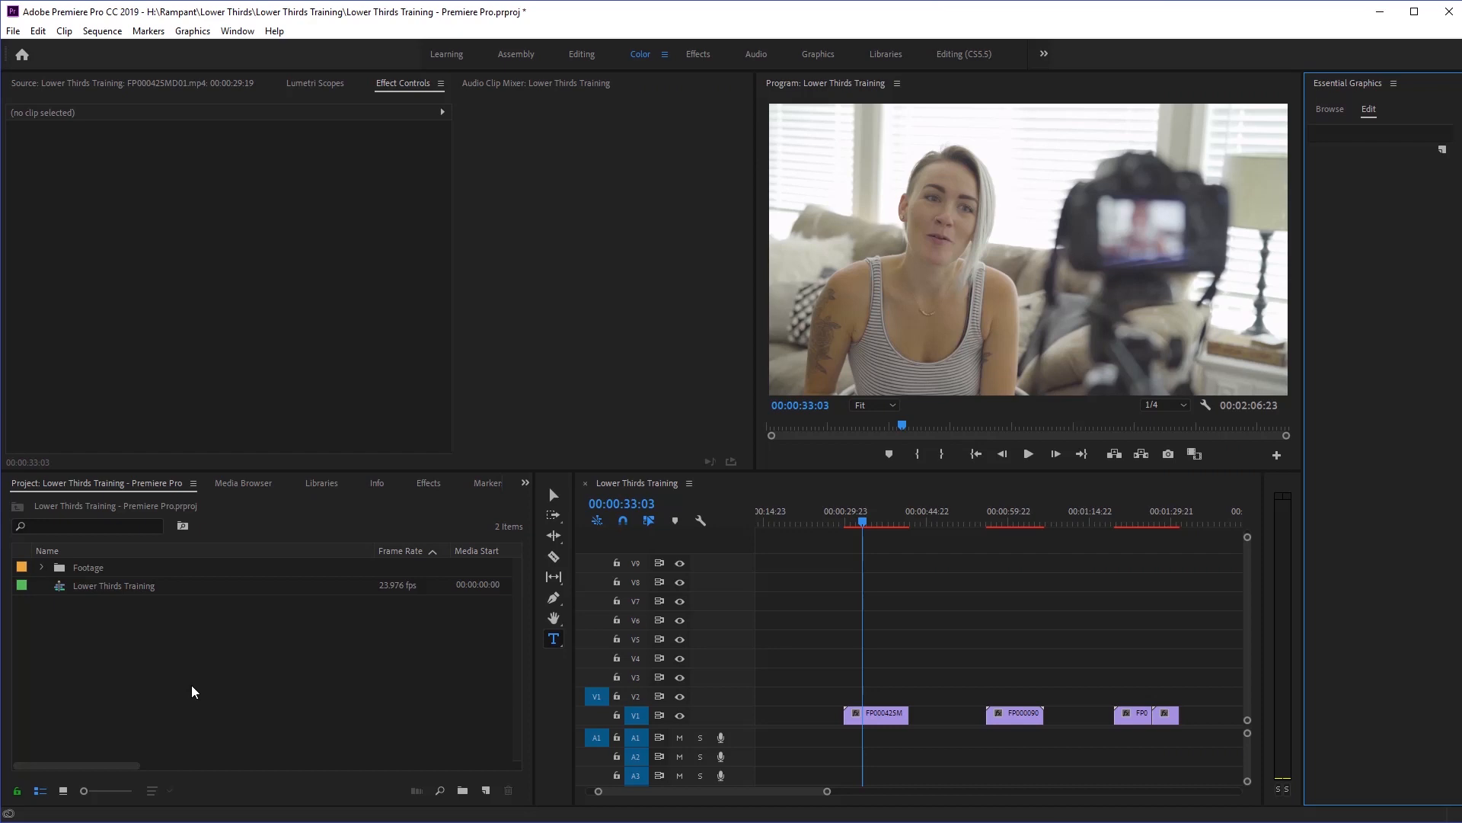
Switch to File Explorer and look through the 4K clips in the Rampant Lower Thirds Pack 1 folder.
{"action": "key", "text": "alt+Tab"}
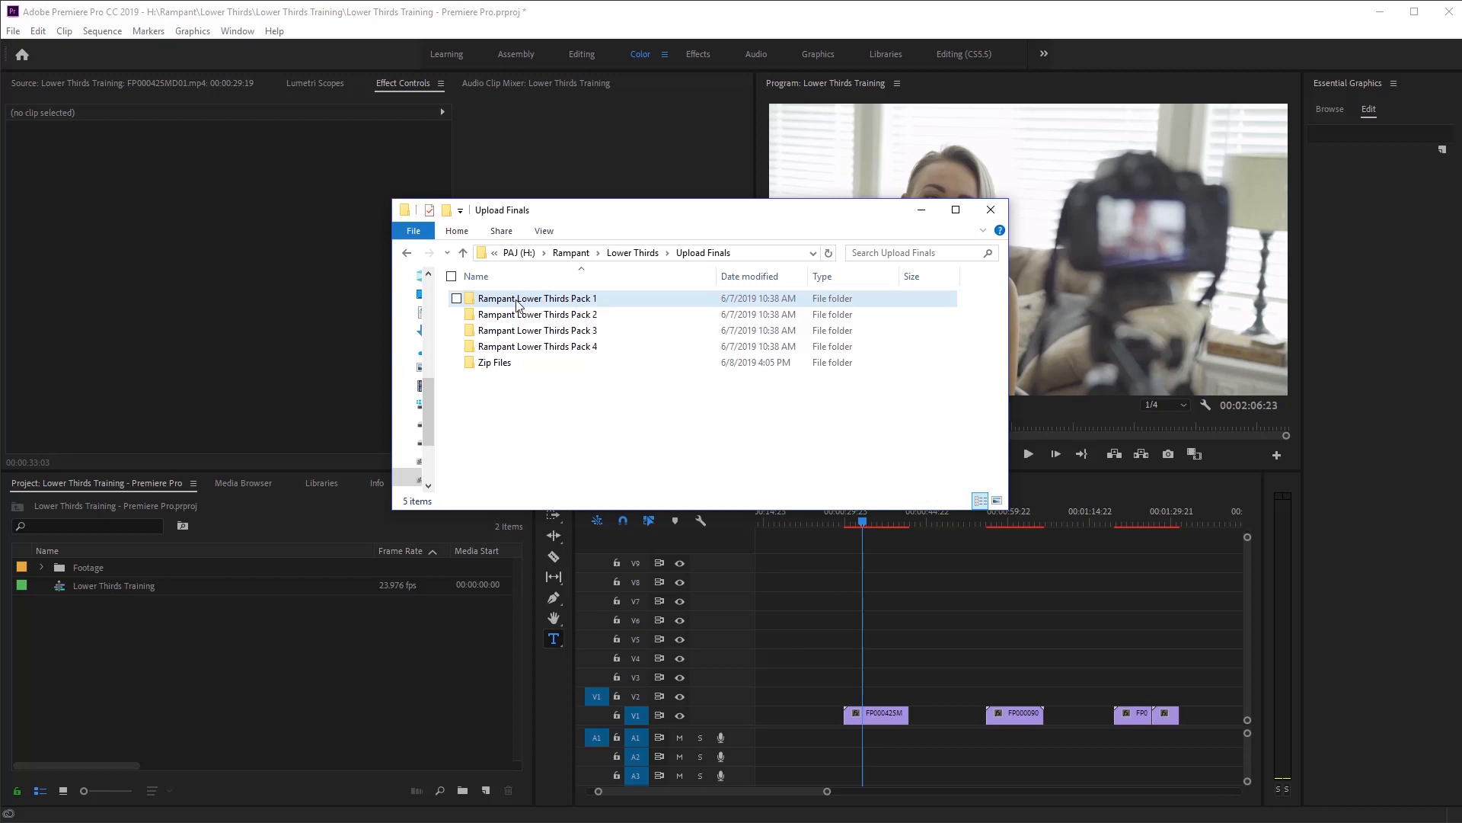
{"action": "double_click", "coordinate": [557, 299]}
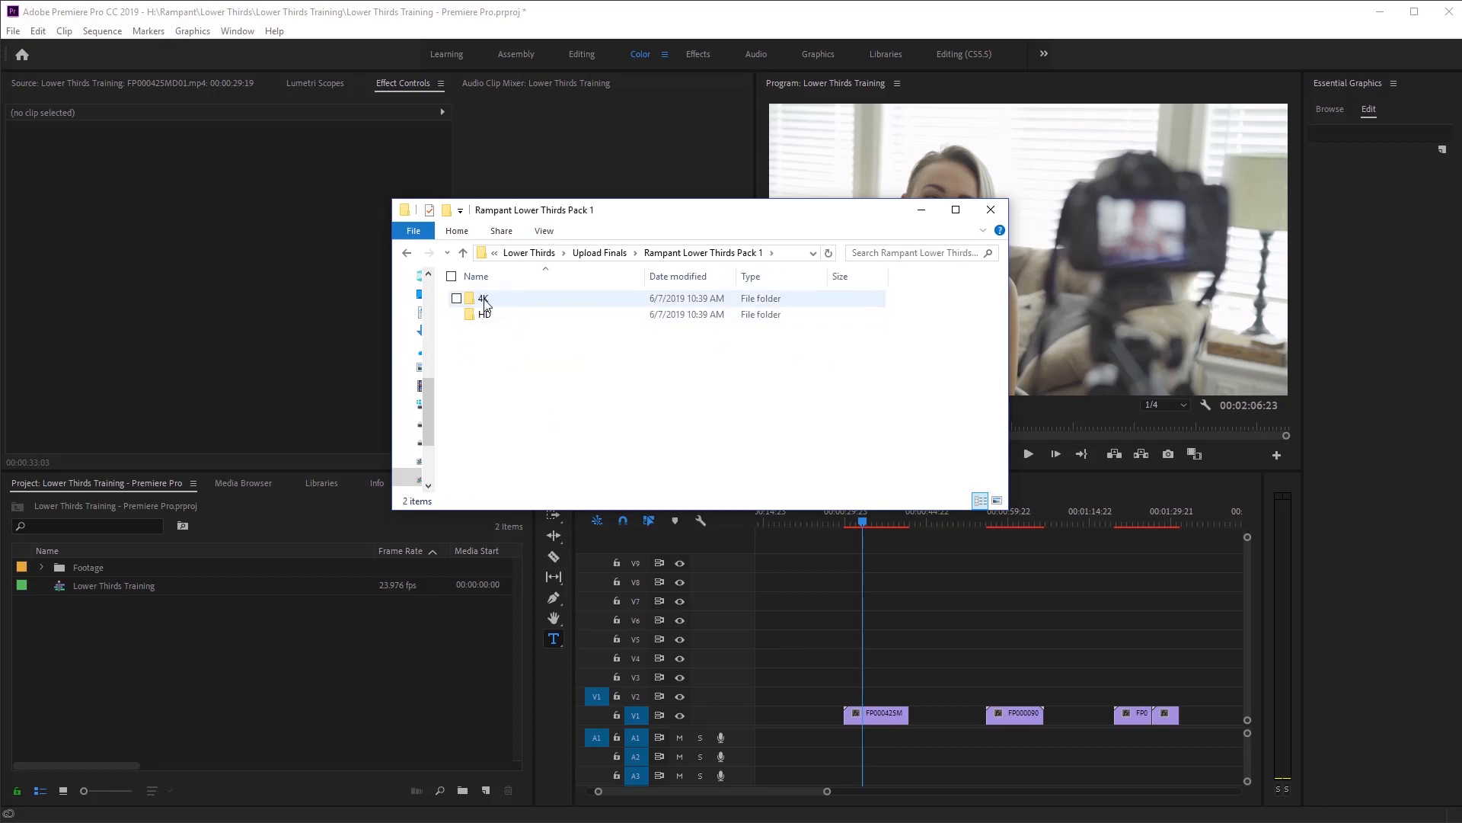
{"action": "double_click", "coordinate": [485, 301]}
{"action": "scroll", "coordinate": [695, 358], "scroll_direction": "down", "scroll_amount": 2}
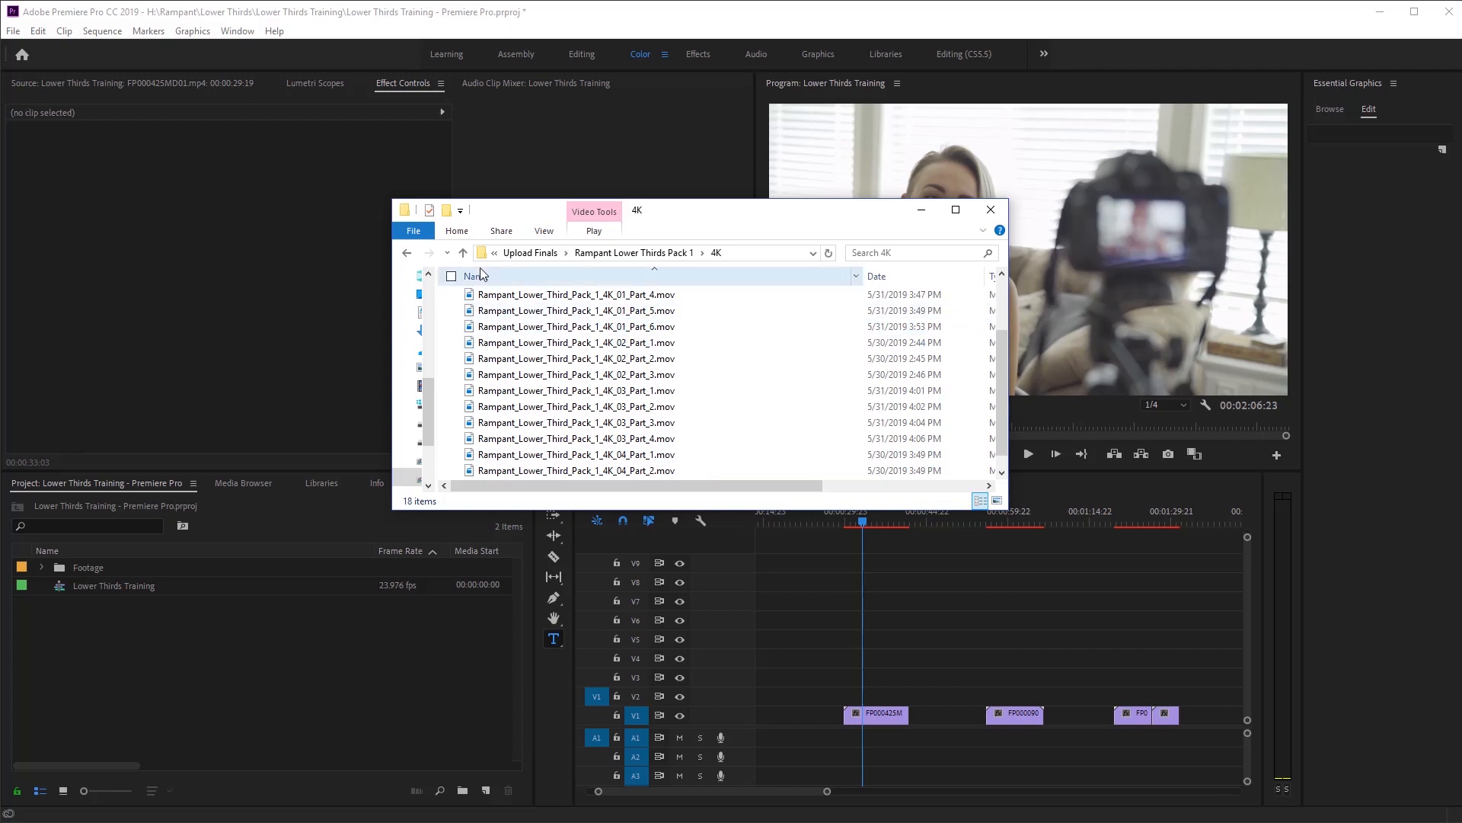
Import the Rampant Lower Thirds Pack 1 folder from Upload Finals into the Premiere Pro project and expand its bin.
{"action": "left_click", "coordinate": [463, 253]}
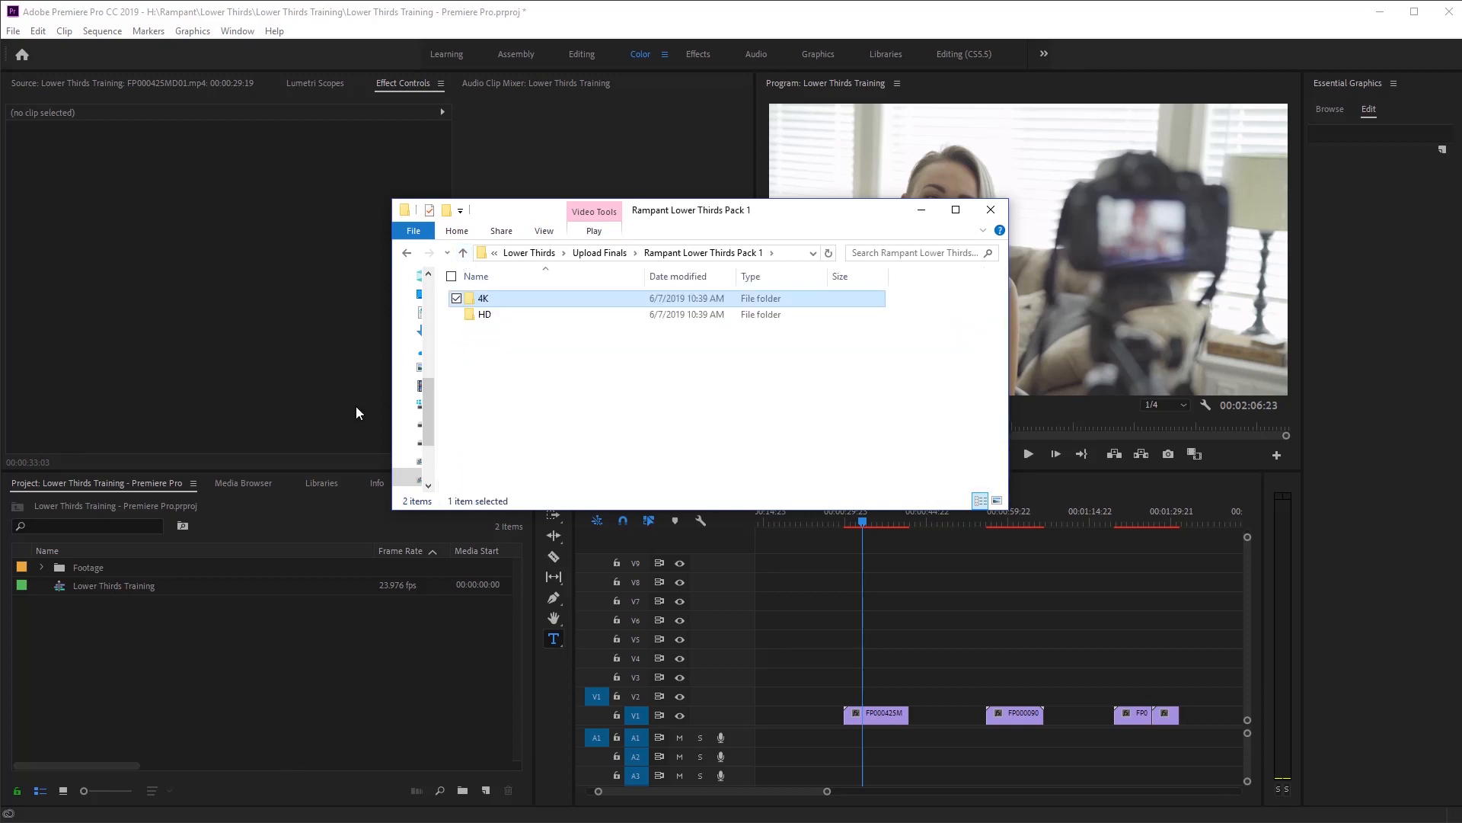
{"action": "left_click", "coordinate": [464, 252]}
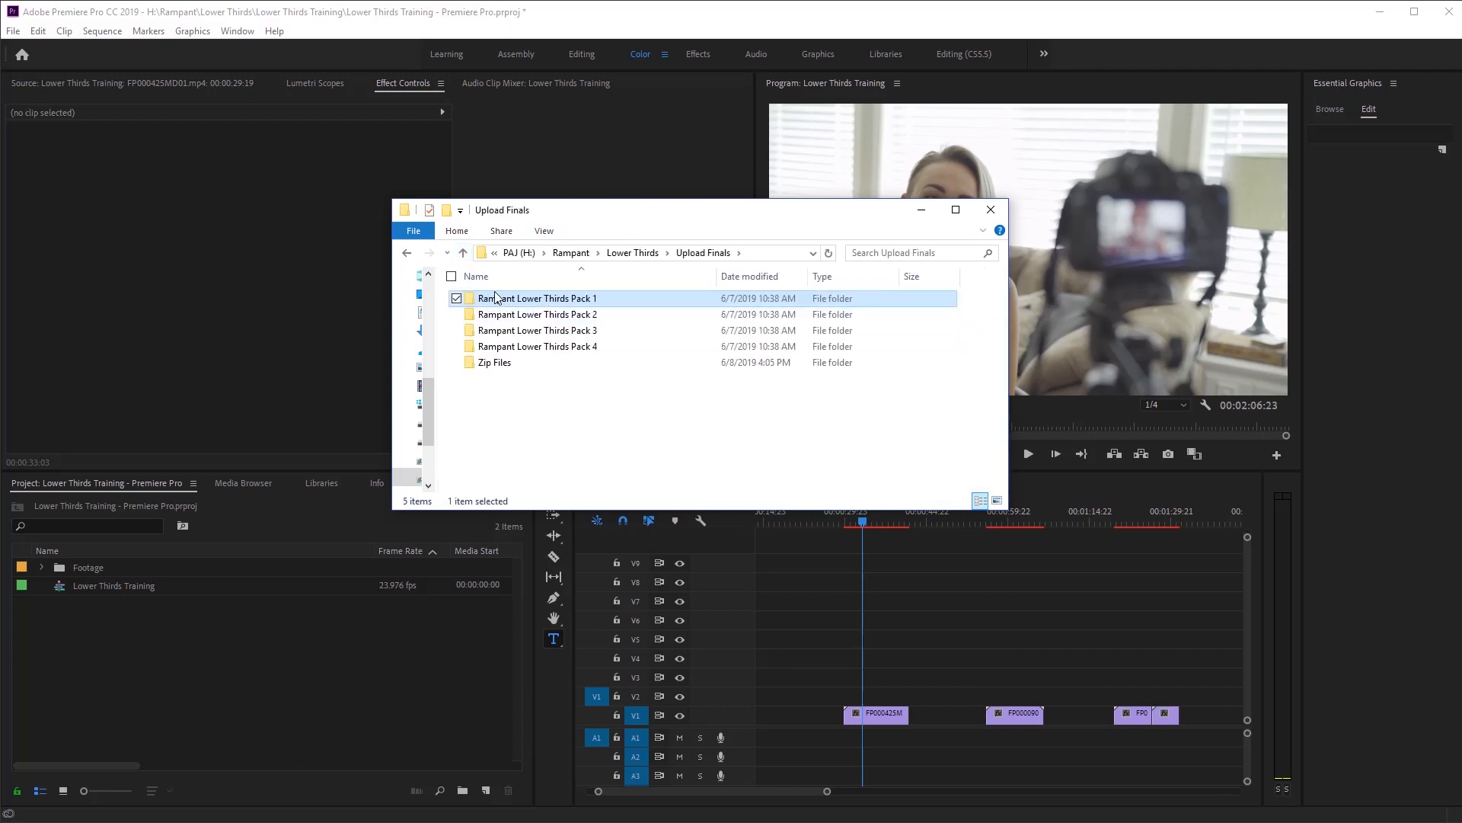
{"action": "left_click_drag", "start_coordinate": [480, 304], "coordinate": [120, 682]}
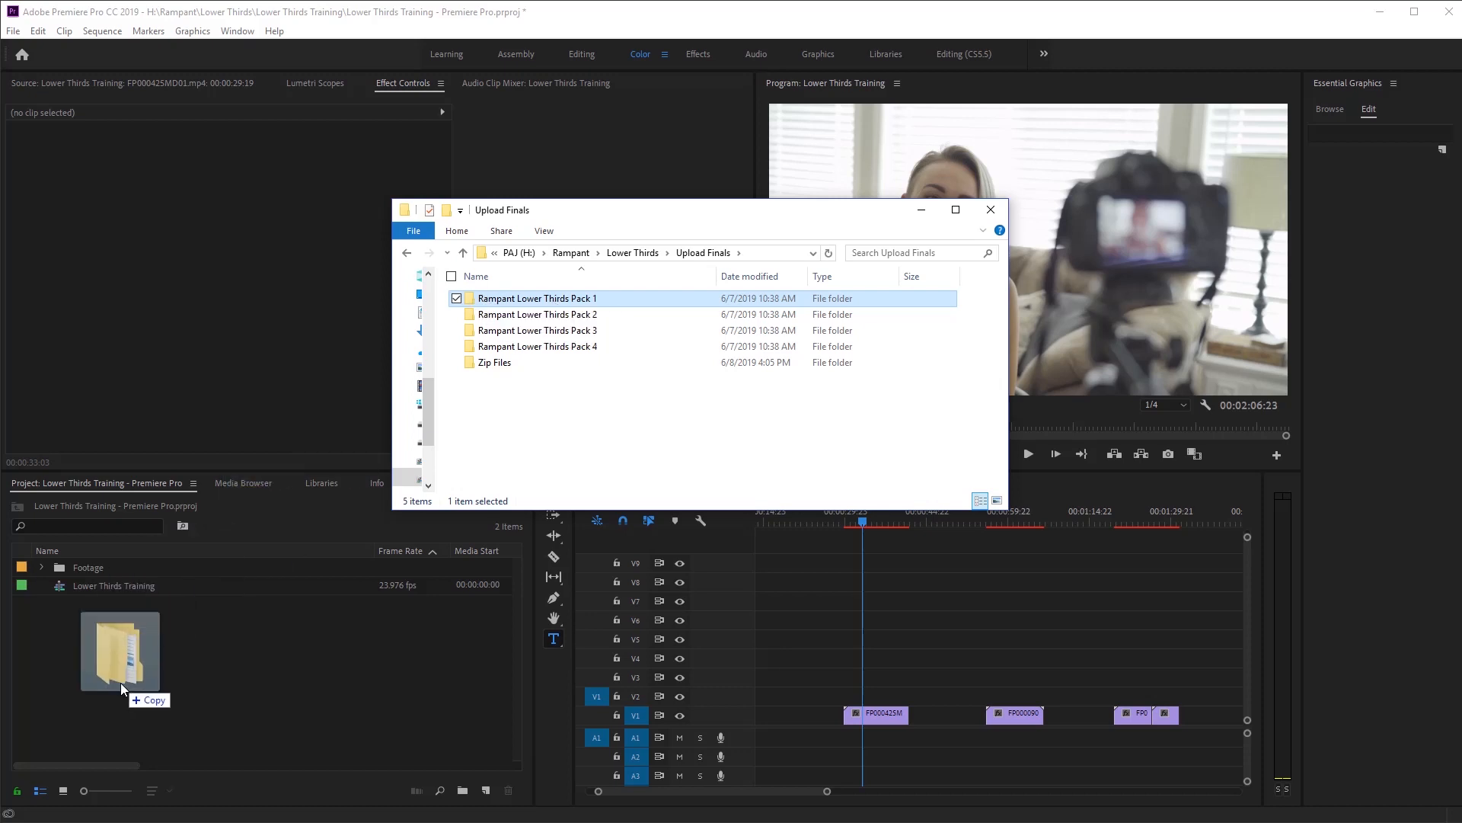
{"action": "left_click", "coordinate": [283, 666]}
{"action": "left_click", "coordinate": [40, 586]}
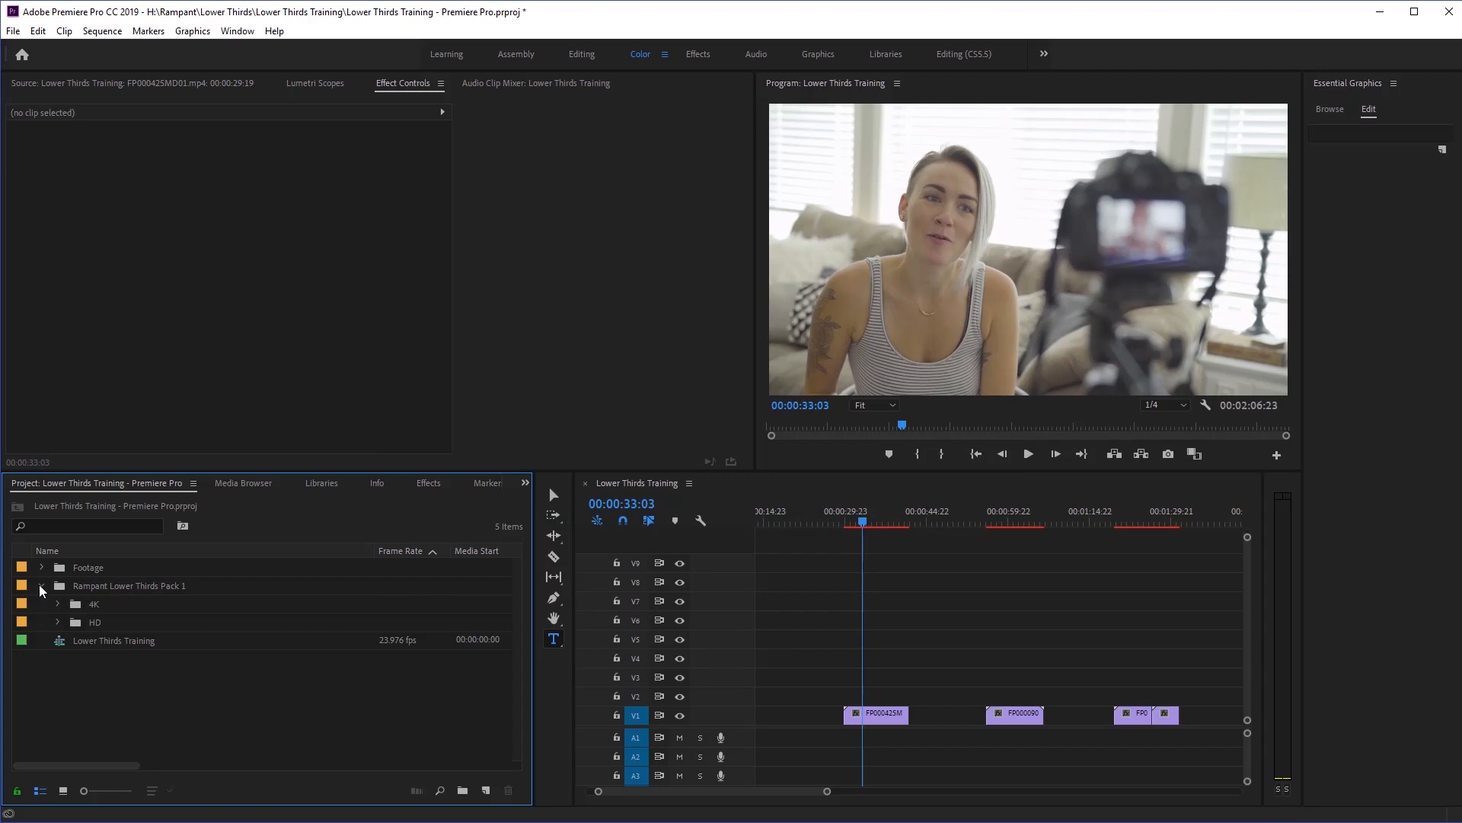
Open the pack's HD bin, view its clips as thumbnails, and return to the list view.
{"action": "double_click", "coordinate": [75, 623]}
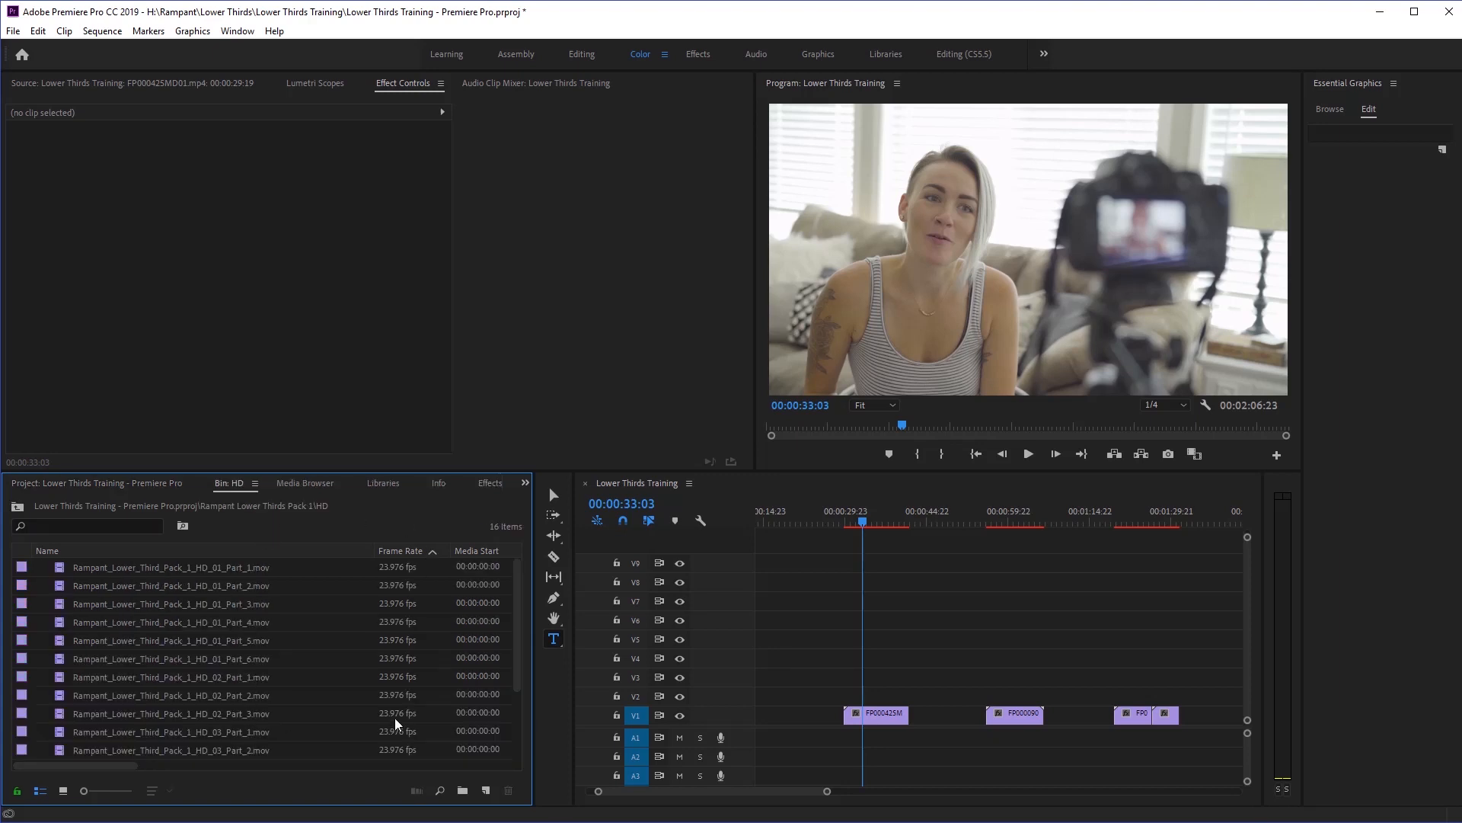
{"action": "left_click", "coordinate": [64, 790]}
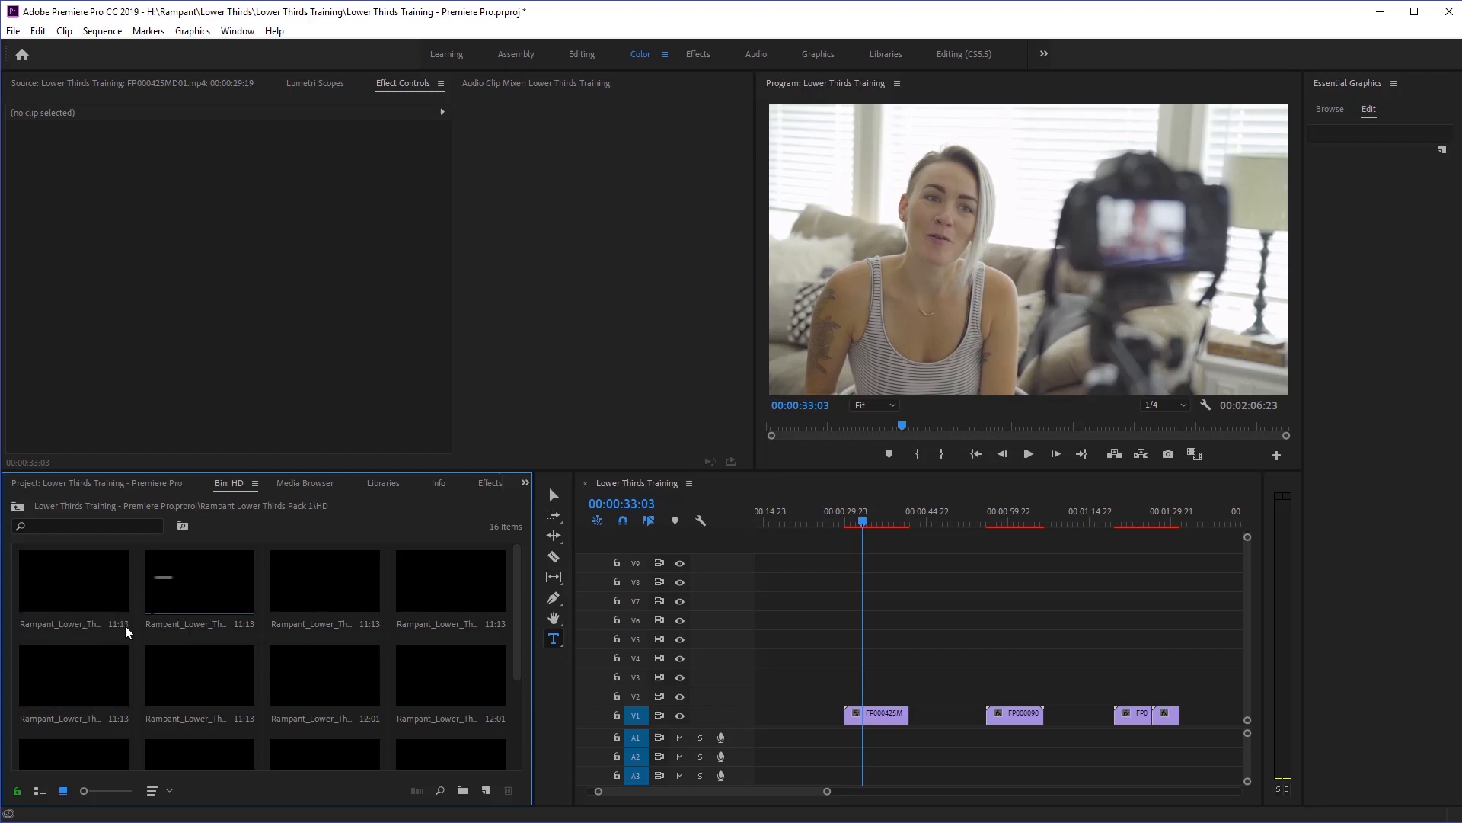
{"action": "left_click", "coordinate": [40, 791]}
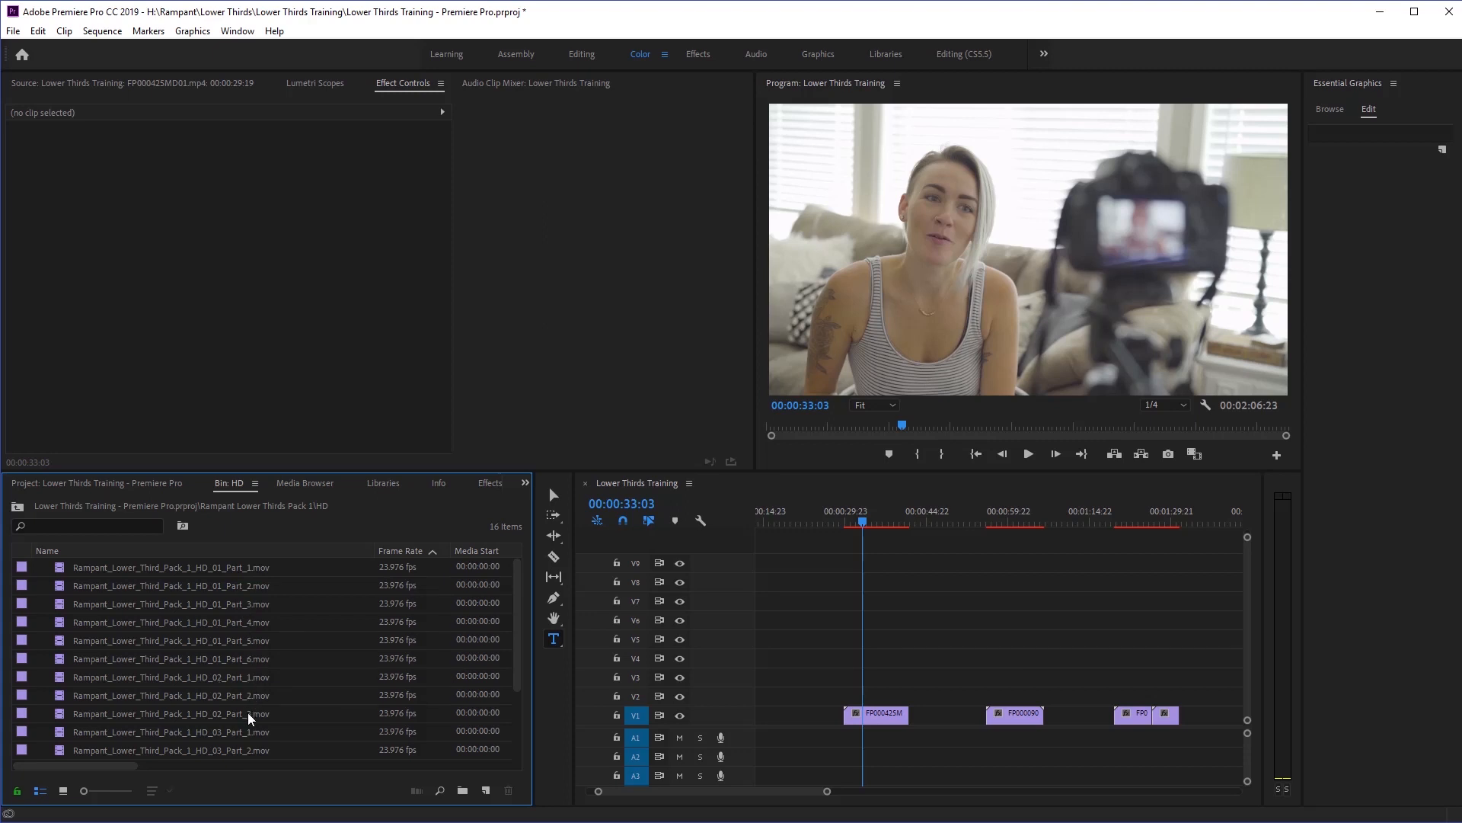
Stack Rampant_Lower_Third_Pack_1_HD_03 Parts 1 to 4 on tracks V2 to V5 above the first footage clip.
{"action": "scroll", "coordinate": [234, 736], "scroll_direction": "down", "scroll_amount": 2}
{"action": "scroll", "coordinate": [245, 735], "scroll_direction": "down", "scroll_amount": 3}
{"action": "left_click", "coordinate": [243, 643]}
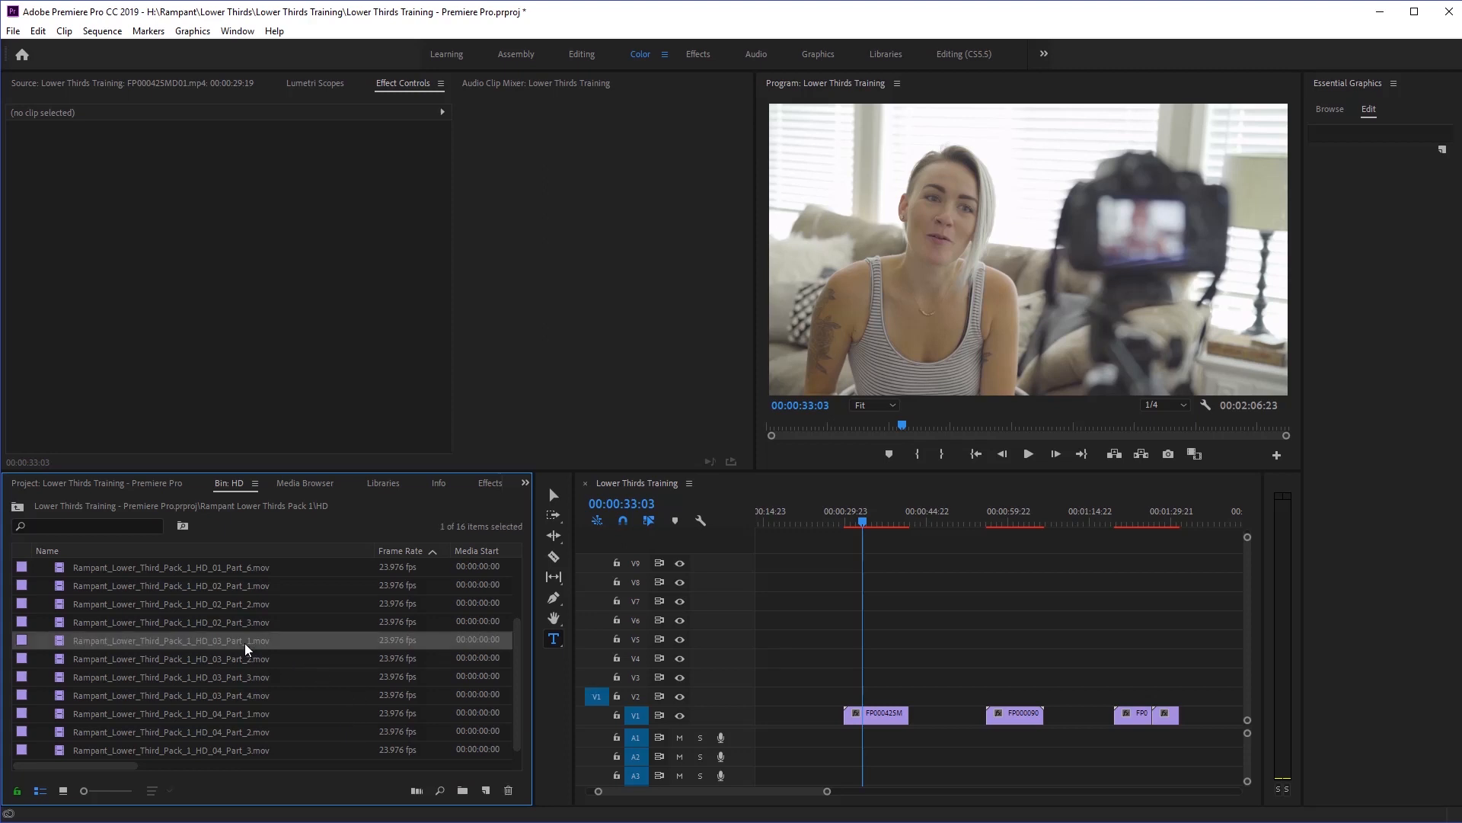
{"action": "left_click", "coordinate": [229, 678], "text": "shift"}
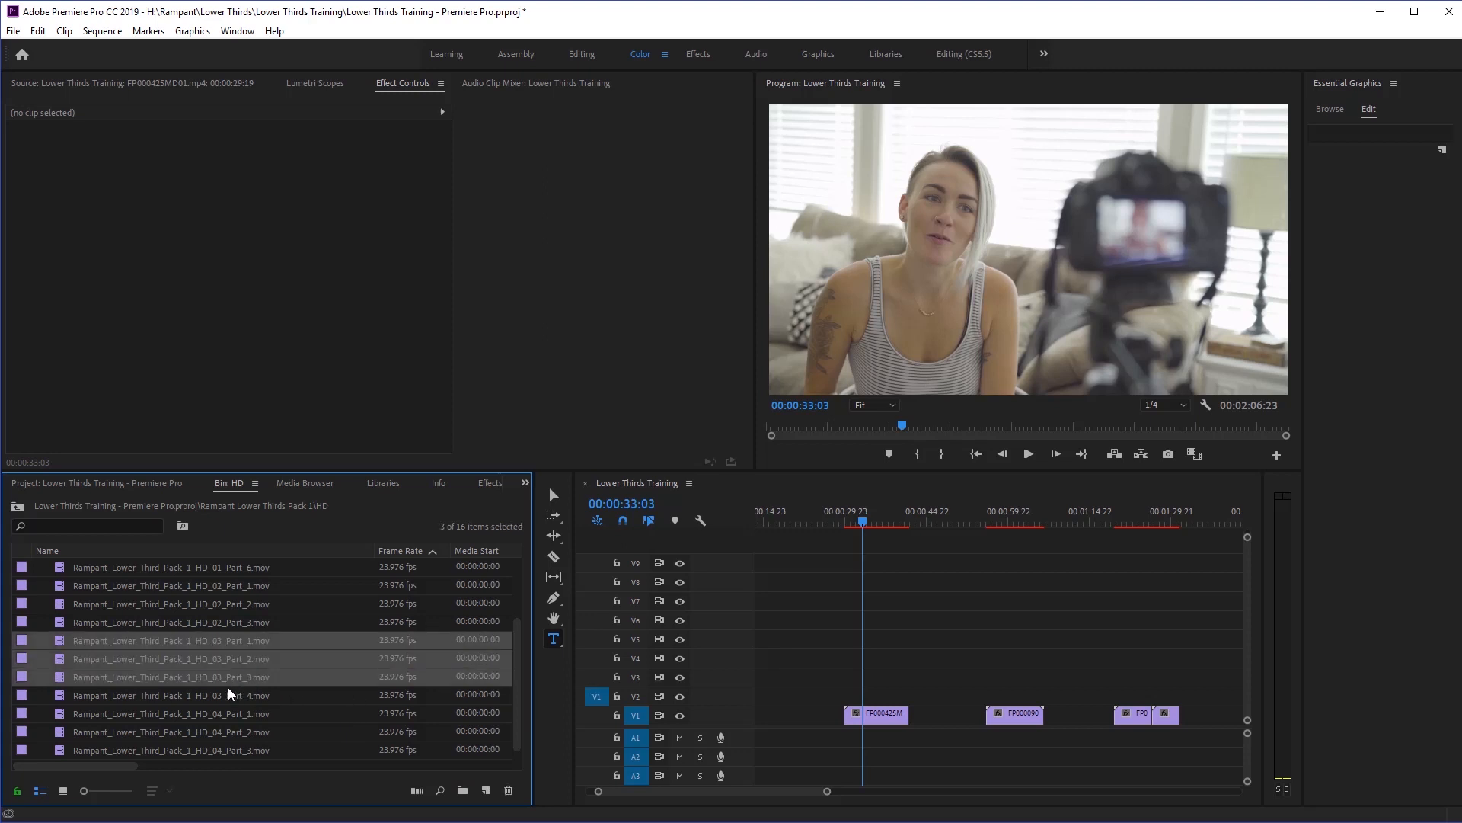
{"action": "left_click", "coordinate": [228, 696], "text": "shift"}
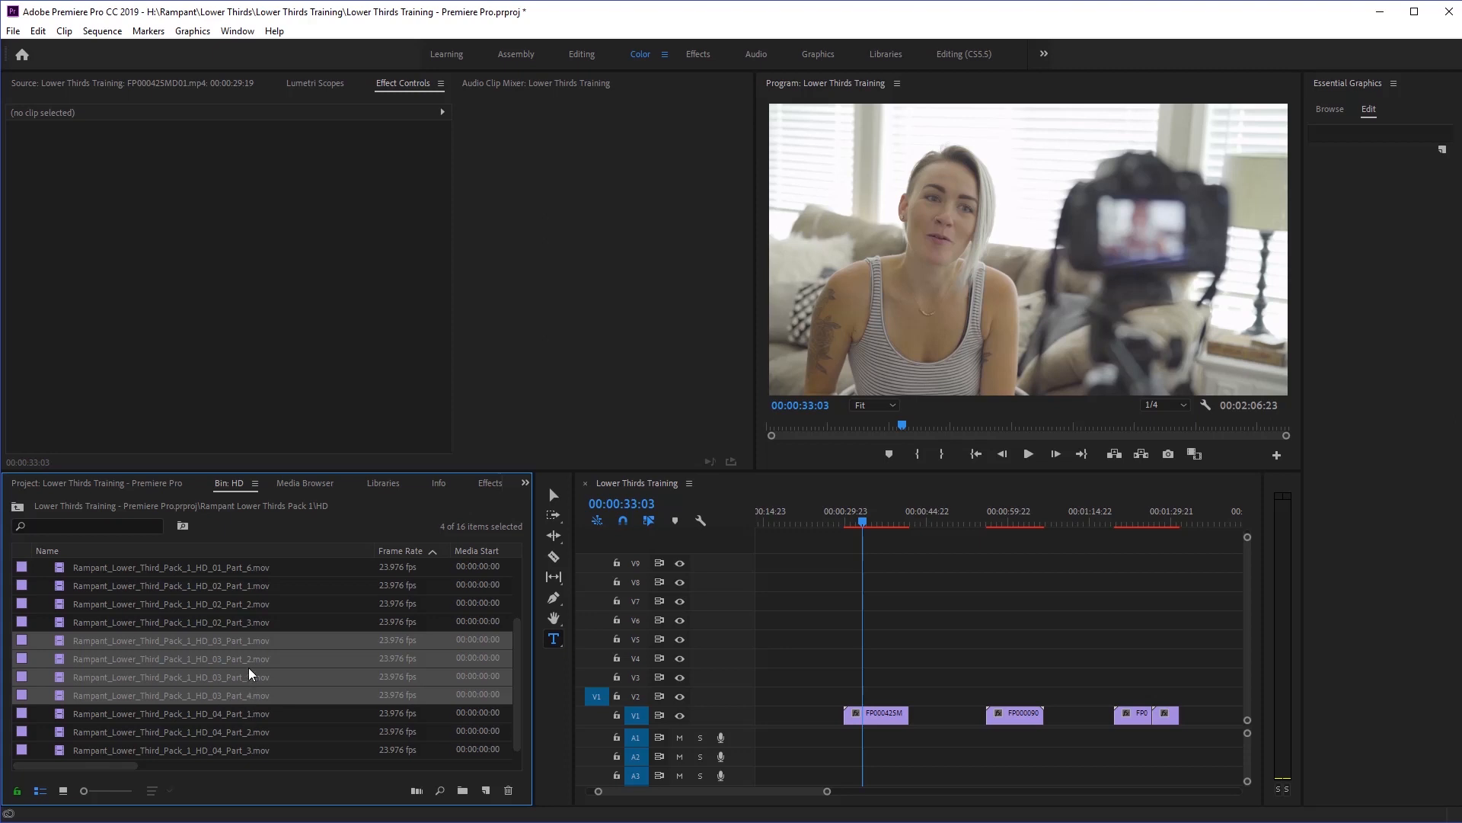
{"action": "left_click_drag", "start_coordinate": [188, 687], "coordinate": [885, 658]}
{"action": "left_click_drag", "start_coordinate": [1071, 694], "coordinate": [877, 638]}
Play the first footage clip from its start to preview the complete stacked lower third.
{"action": "left_click_drag", "start_coordinate": [861, 523], "coordinate": [844, 524]}
{"action": "key", "text": "space"}
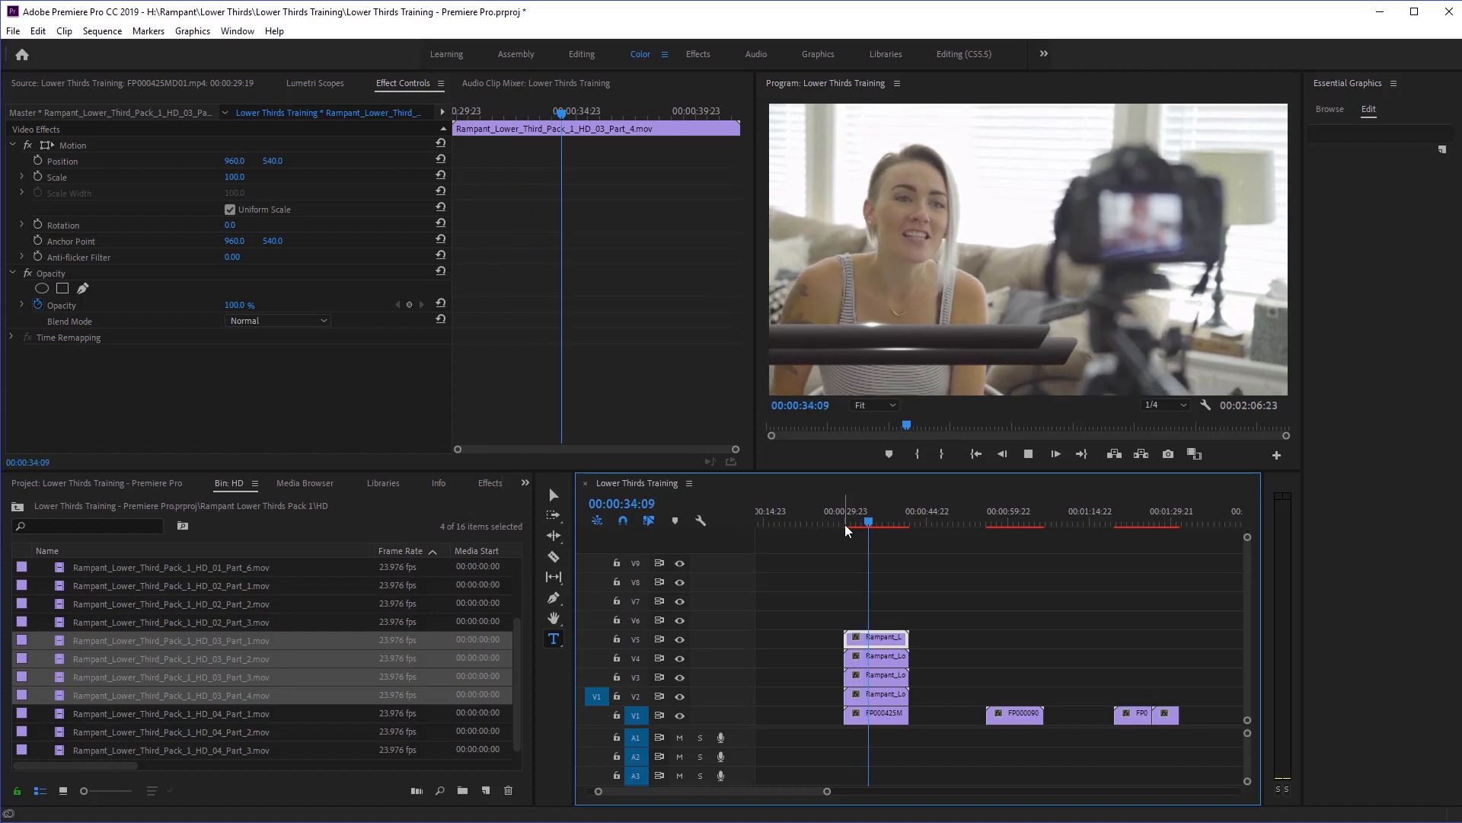
{"action": "key", "text": "space"}
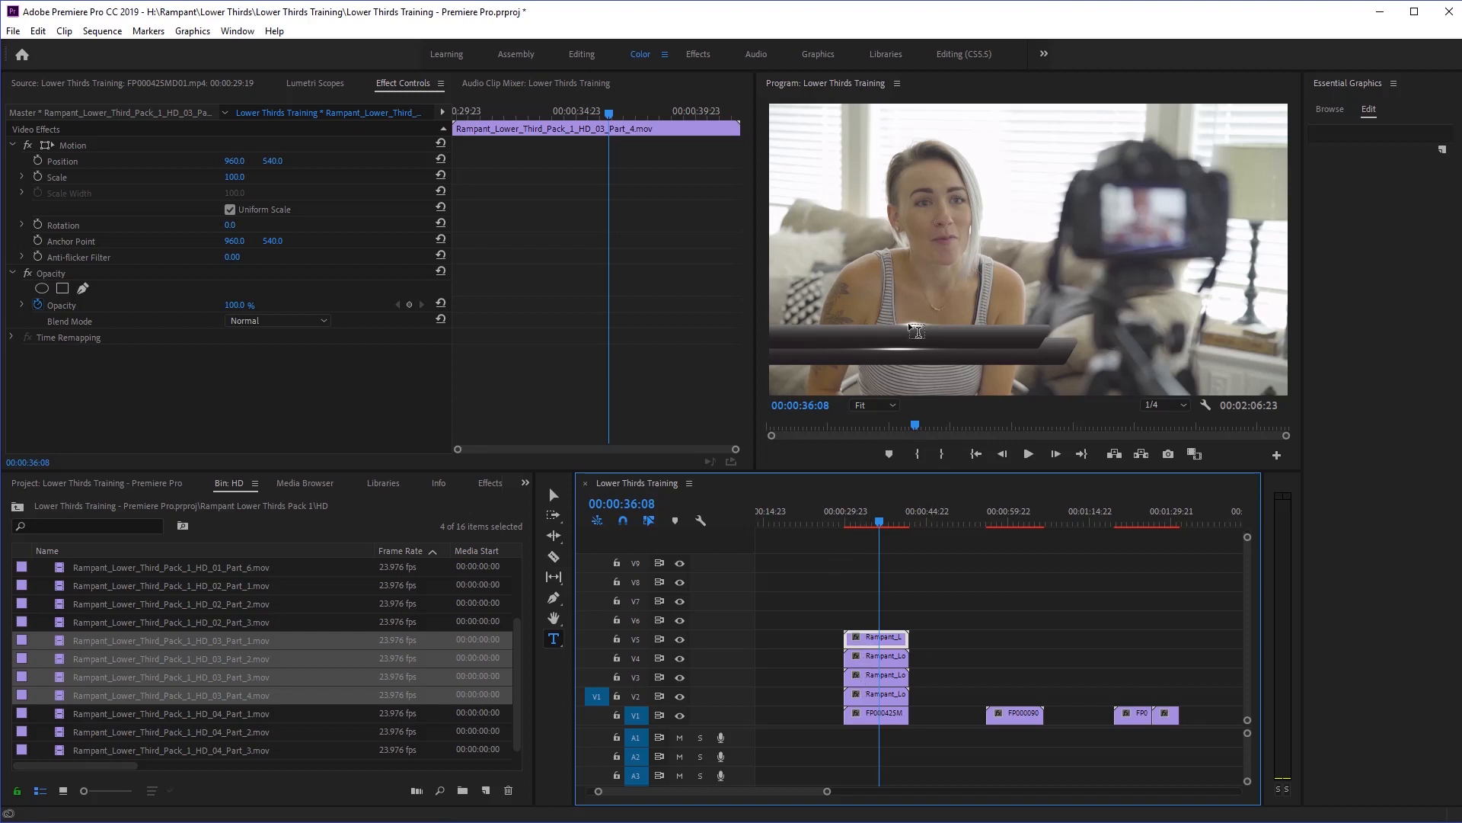
Hide tracks V5, V4 and V3 and play the first footage clip with only the V2 lower-third layer.
{"action": "left_click", "coordinate": [679, 636]}
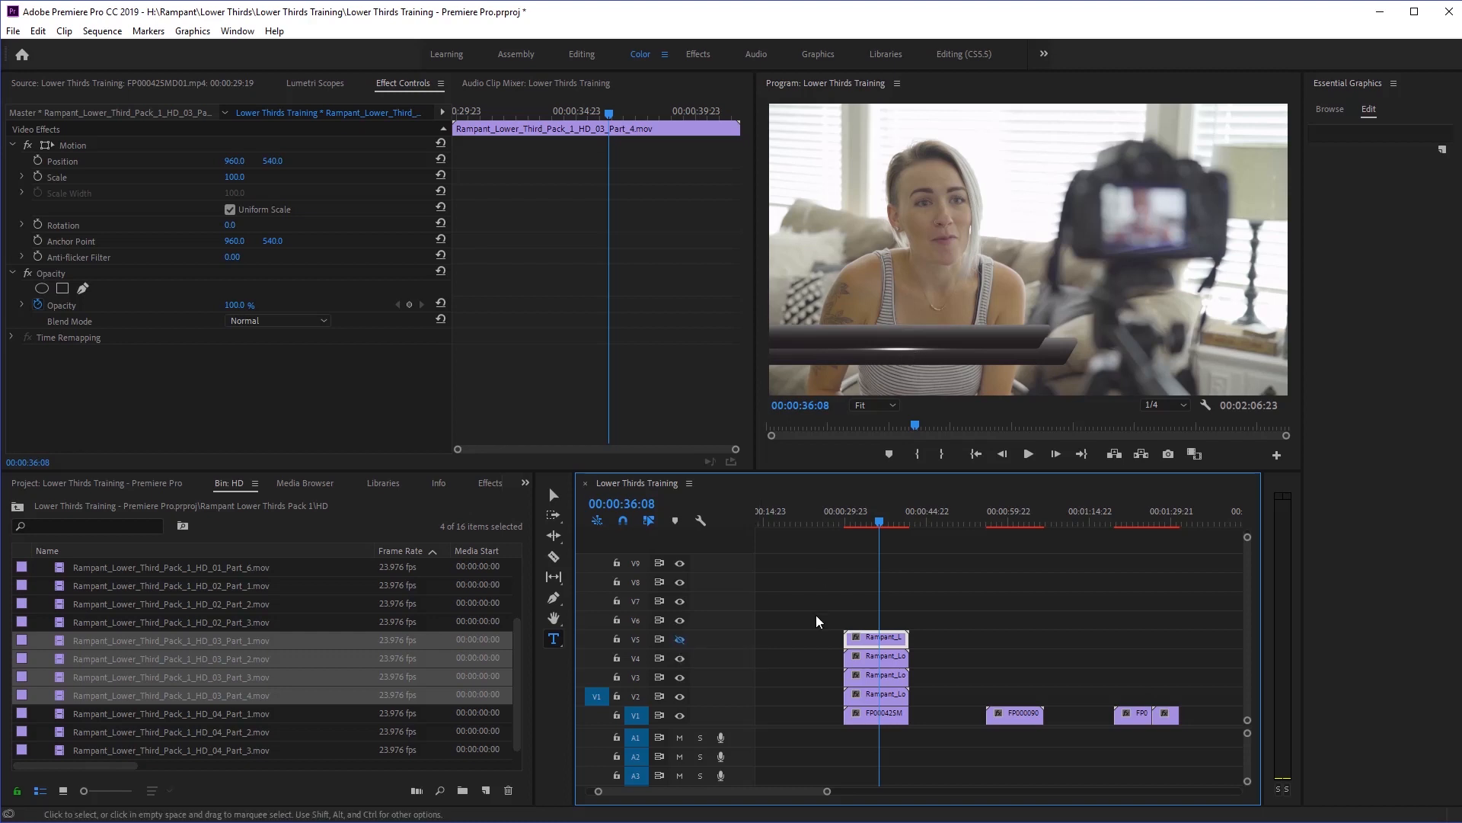
{"action": "left_click", "coordinate": [680, 658]}
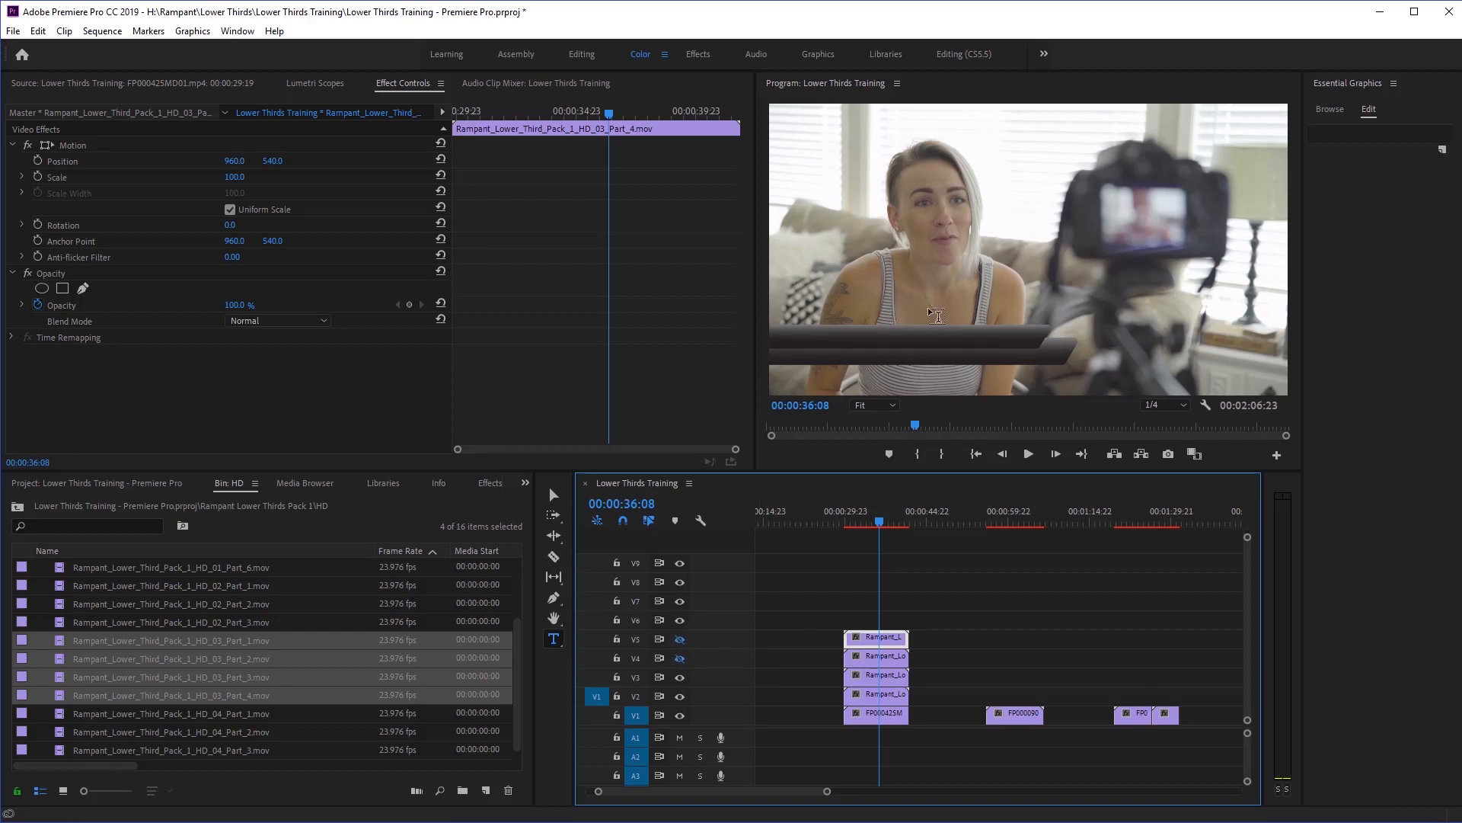
{"action": "left_click", "coordinate": [679, 677]}
{"action": "left_click", "coordinate": [862, 522]}
{"action": "left_click_drag", "start_coordinate": [862, 524], "coordinate": [841, 523]}
{"action": "key", "text": "space"}
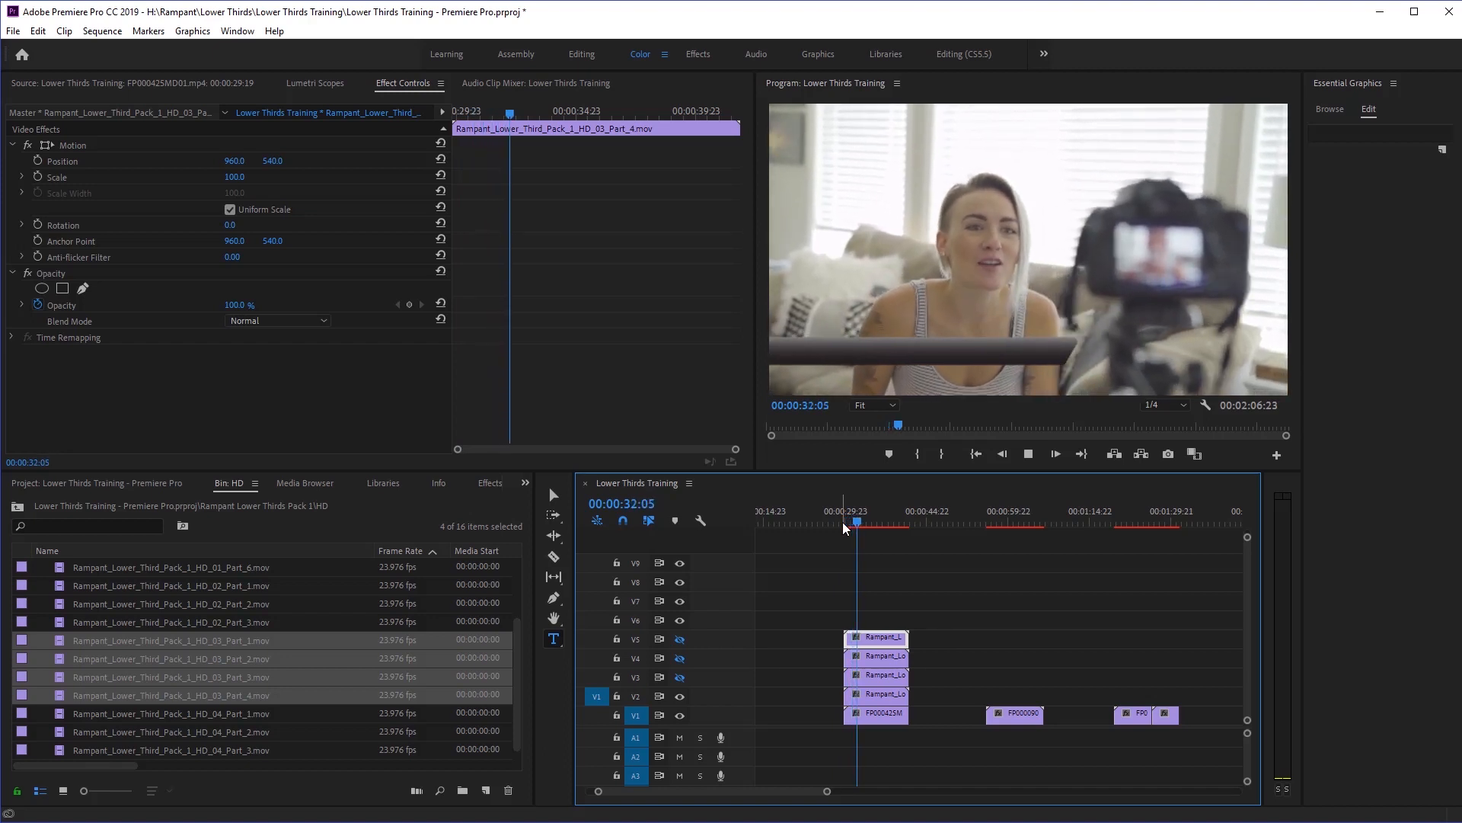
{"action": "key", "text": "space"}
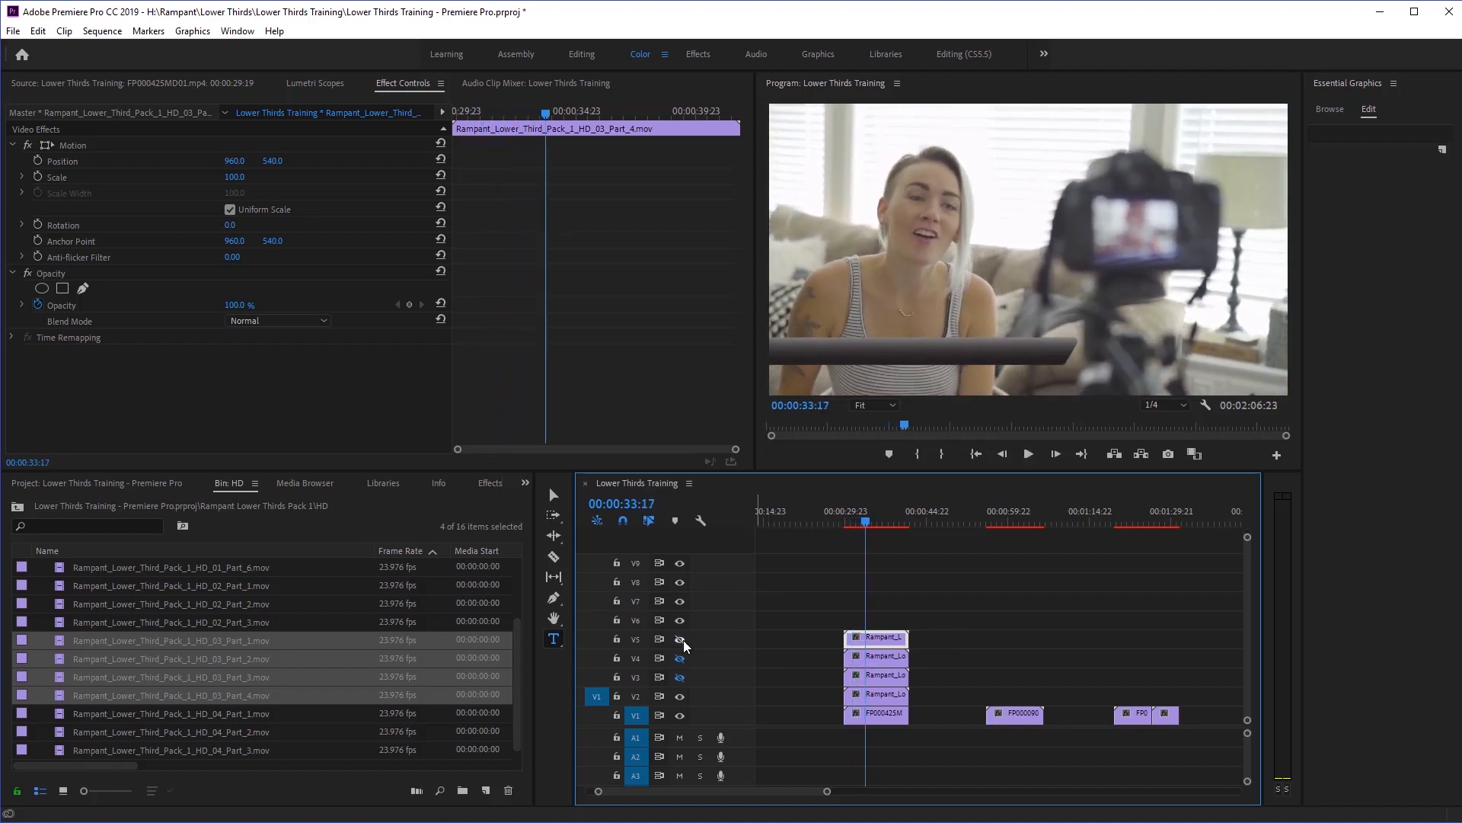
Show tracks V3, V4 and V5 again and replay the full lower third over the first footage clip.
{"action": "left_click", "coordinate": [680, 658]}
{"action": "left_click", "coordinate": [680, 639]}
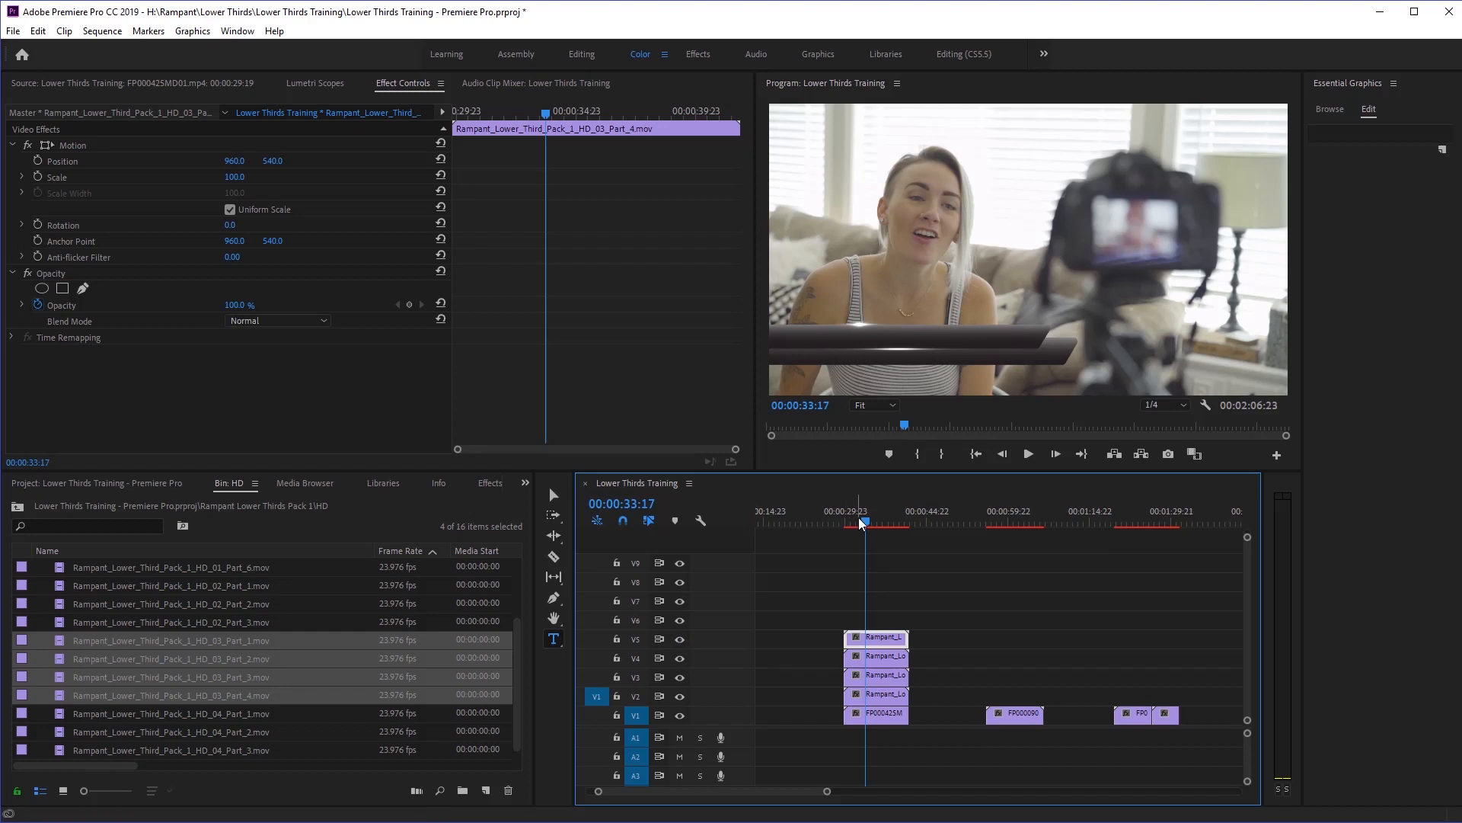
{"action": "left_click_drag", "start_coordinate": [865, 523], "coordinate": [846, 523]}
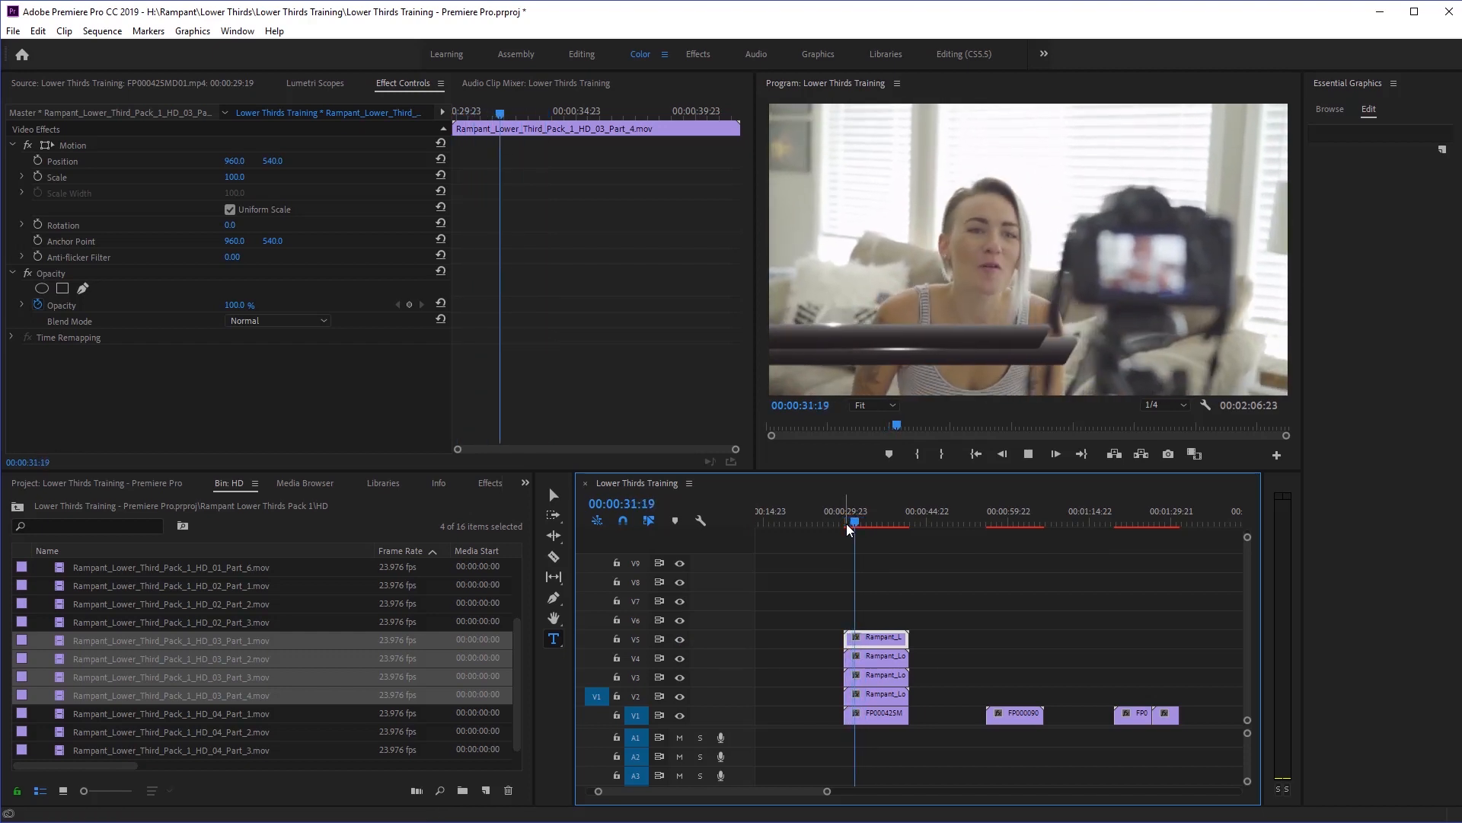
{"action": "key", "text": "space"}
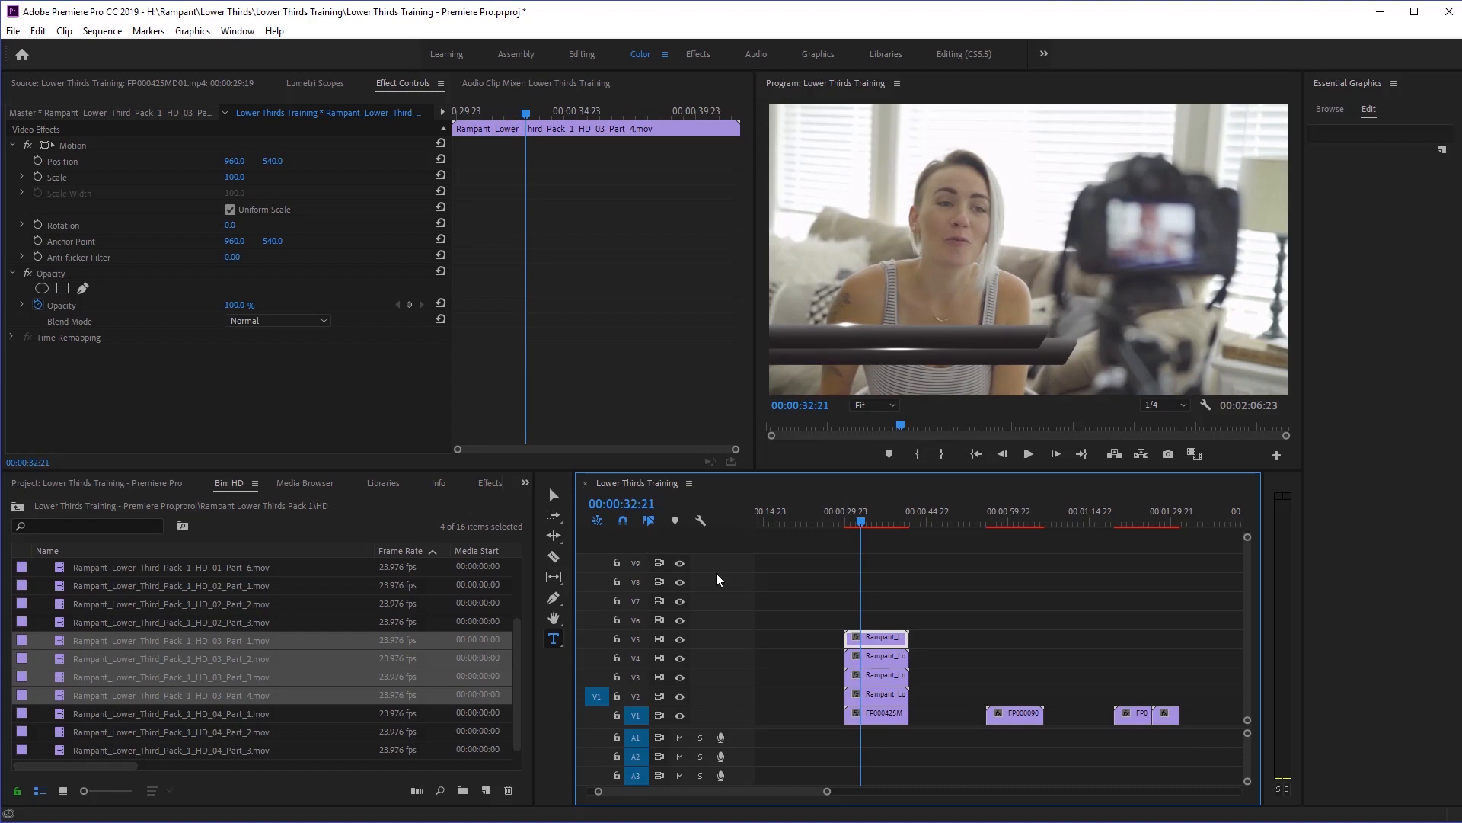
Stack Rampant_Lower_Third_Pack_1_HD_02 Parts 1 to 3 on tracks V2 to V4 above the second footage clip and preview them.
{"action": "left_click", "coordinate": [989, 520]}
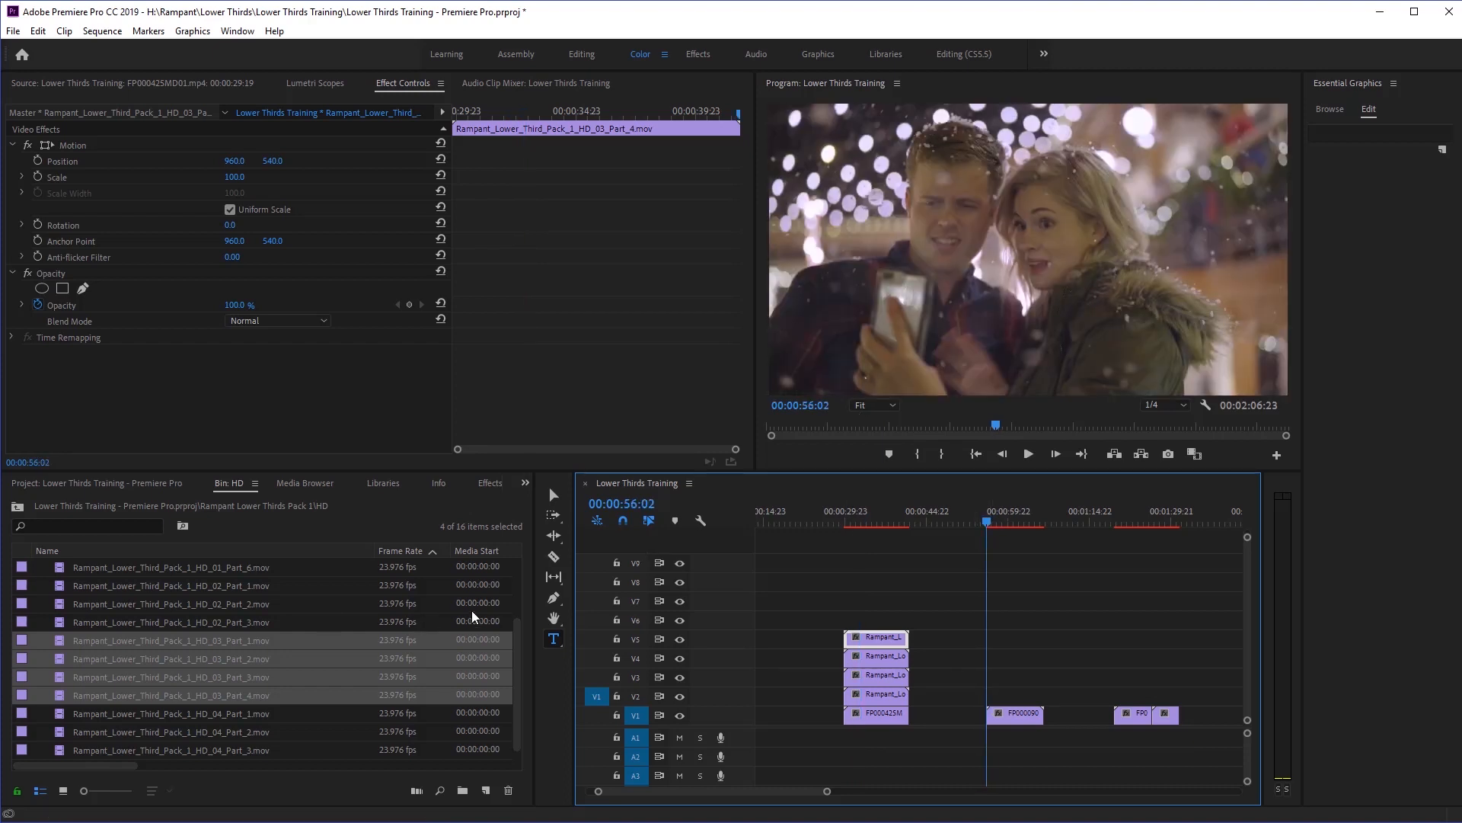
{"action": "left_click", "coordinate": [231, 580]}
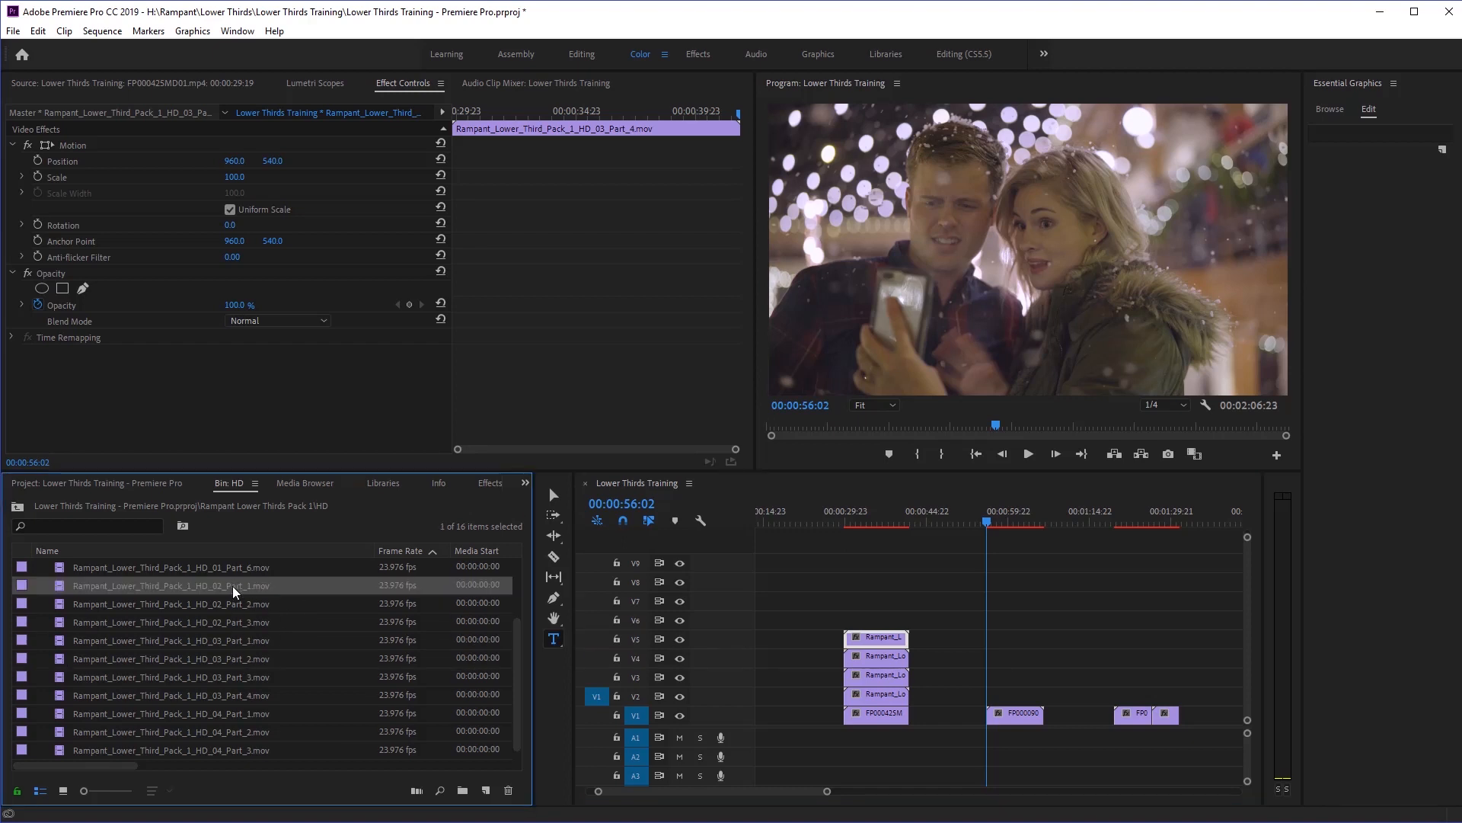
{"action": "left_click", "coordinate": [236, 621], "text": "shift"}
{"action": "left_click_drag", "start_coordinate": [523, 589], "coordinate": [1021, 677]}
{"action": "left_click_drag", "start_coordinate": [1150, 698], "coordinate": [1020, 660]}
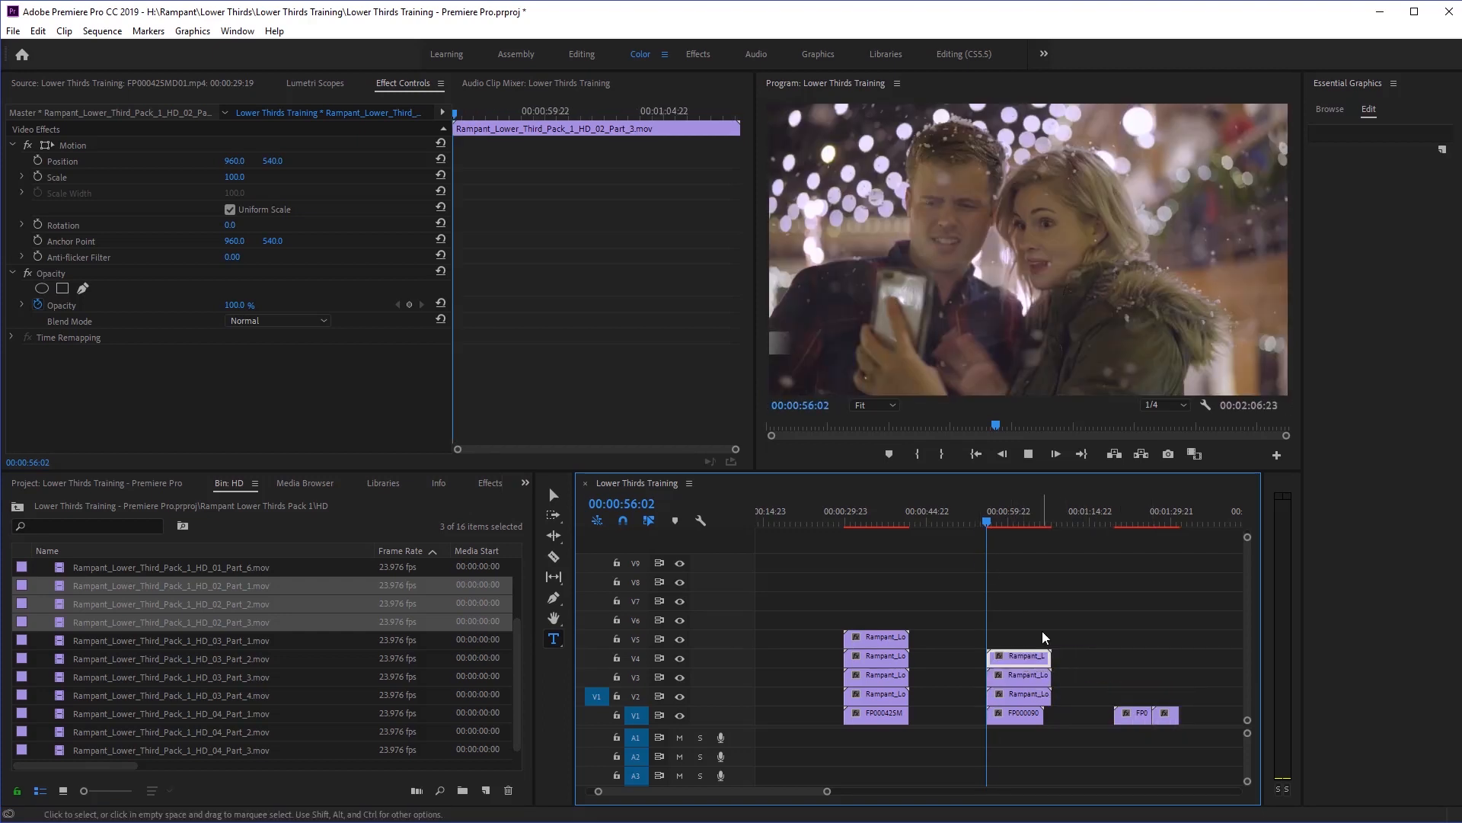
{"action": "left_click", "coordinate": [1026, 460]}
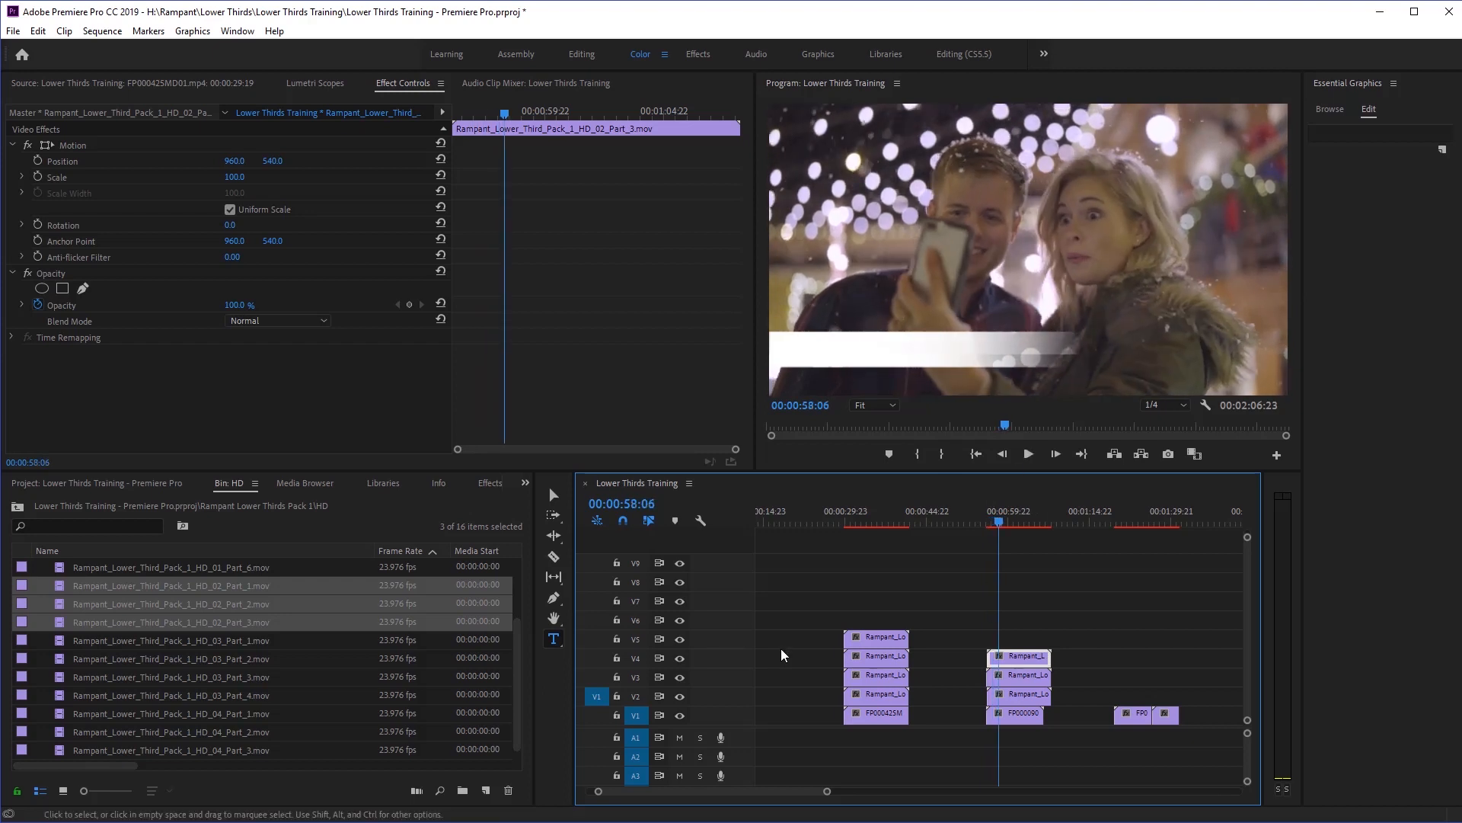
Toggle the visibility of tracks V3, V2 and V4 off and on to examine each layer of the second lower third.
{"action": "left_click", "coordinate": [679, 677]}
{"action": "left_click", "coordinate": [680, 679]}
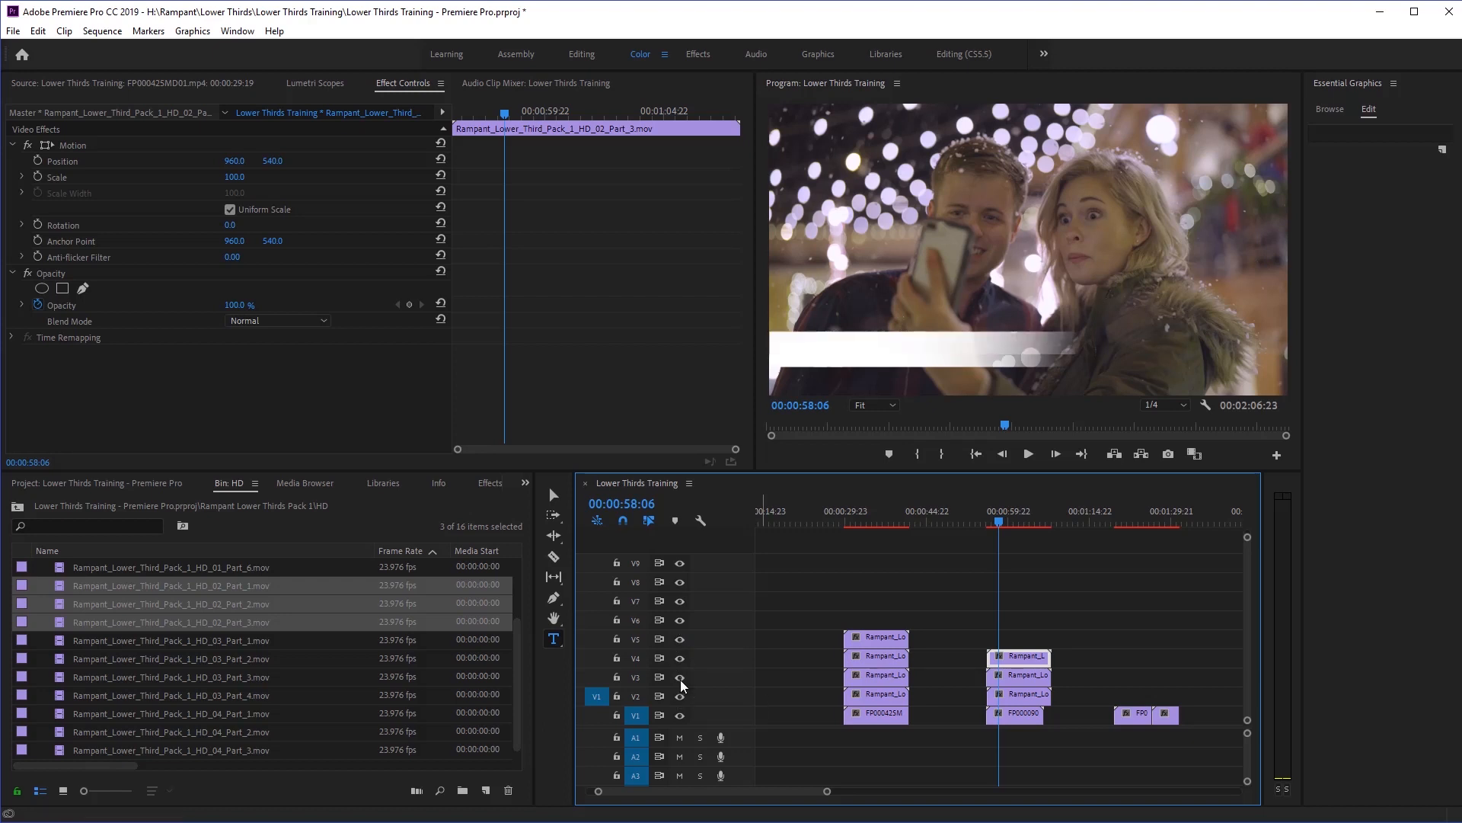
{"action": "left_click", "coordinate": [678, 698]}
{"action": "left_click", "coordinate": [678, 697]}
{"action": "left_click", "coordinate": [680, 677]}
{"action": "left_click", "coordinate": [679, 657]}
{"action": "left_click", "coordinate": [679, 657]}
{"action": "left_click", "coordinate": [680, 678]}
Find the Tint effect and apply it to the three HD_02 lower-third clips on tracks V4, V3 and V2.
{"action": "left_click", "coordinate": [490, 485]}
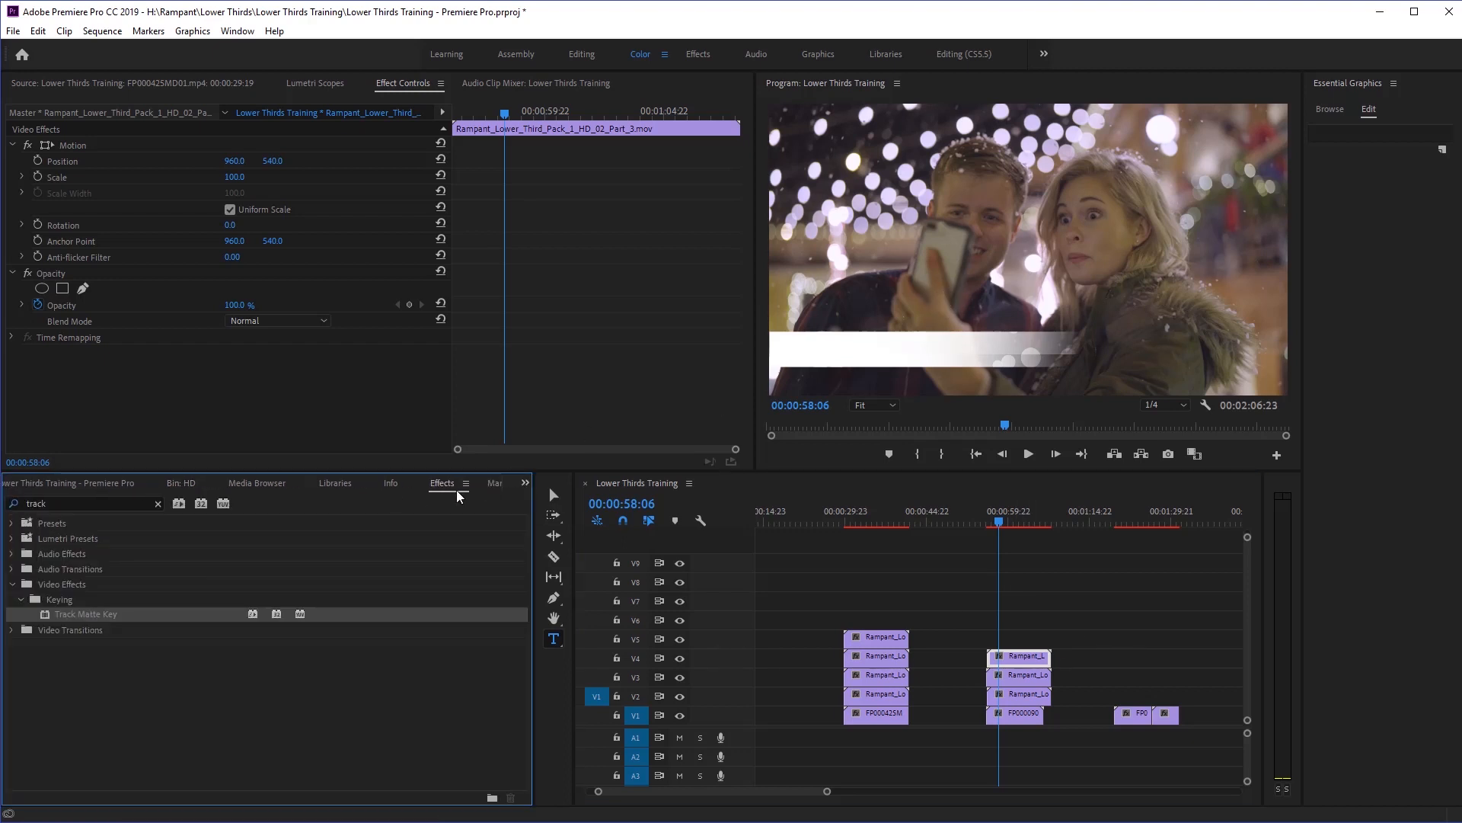
{"action": "left_click", "coordinate": [74, 504]}
{"action": "type", "text": "tint"}
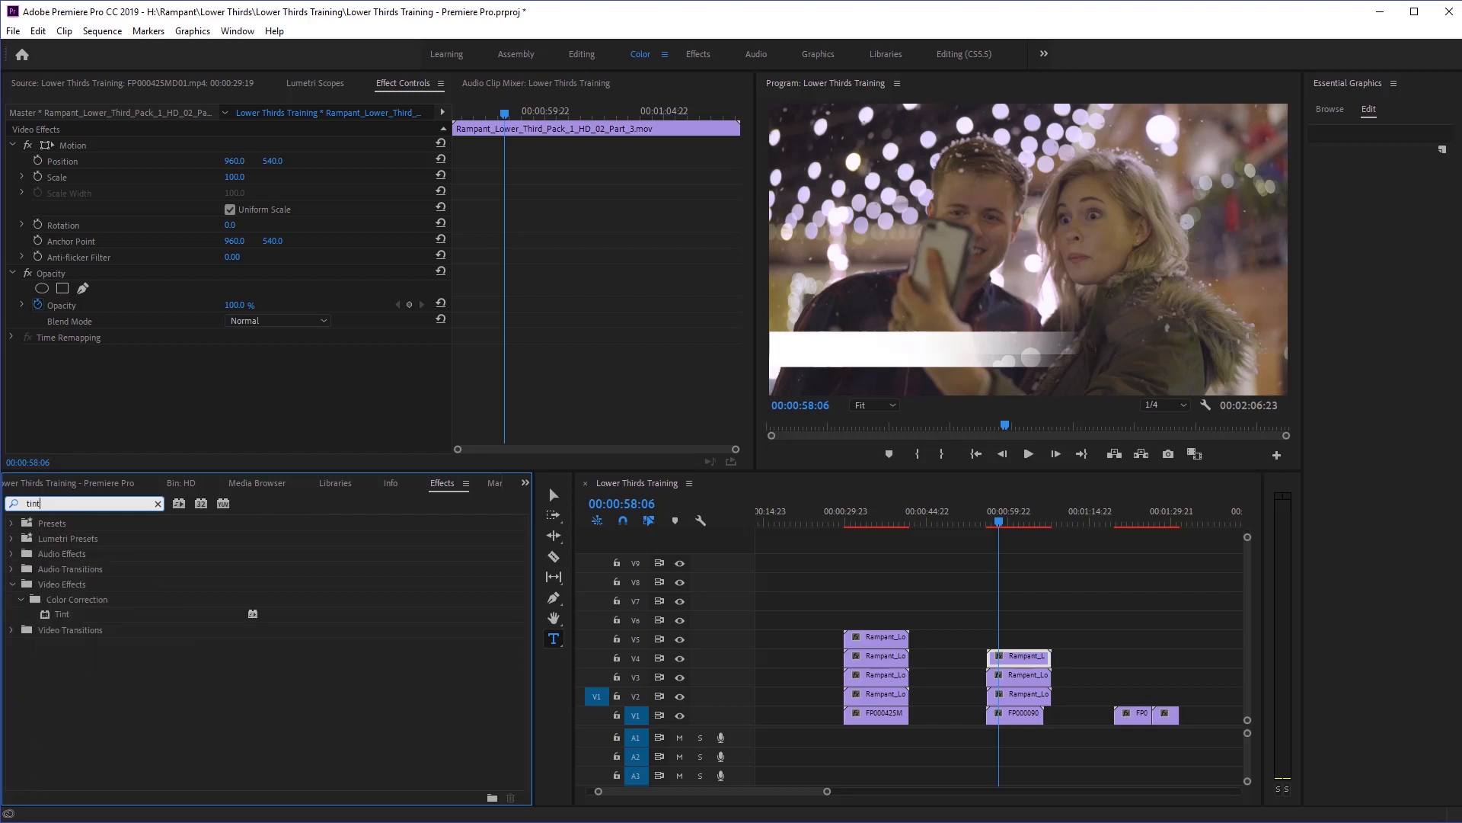
{"action": "left_click_drag", "start_coordinate": [74, 617], "coordinate": [1019, 660]}
{"action": "left_click_drag", "start_coordinate": [175, 615], "coordinate": [1019, 675]}
{"action": "left_click_drag", "start_coordinate": [148, 616], "coordinate": [1013, 695]}
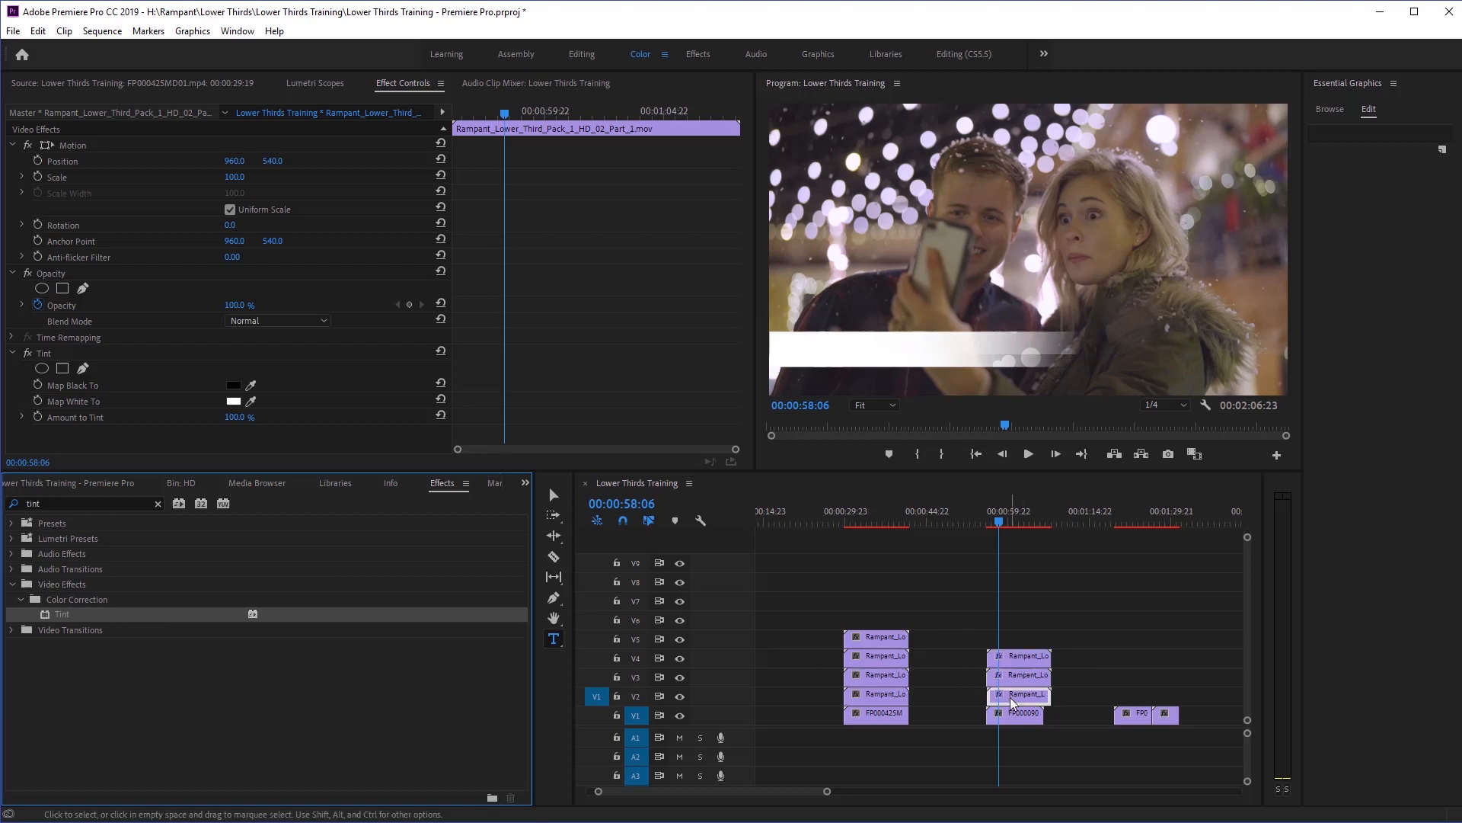
Select the HD_02 Part_3 clip on V4 and toggle the visibility of tracks V4 and V3 to identify the layers.
{"action": "left_click", "coordinate": [1014, 660]}
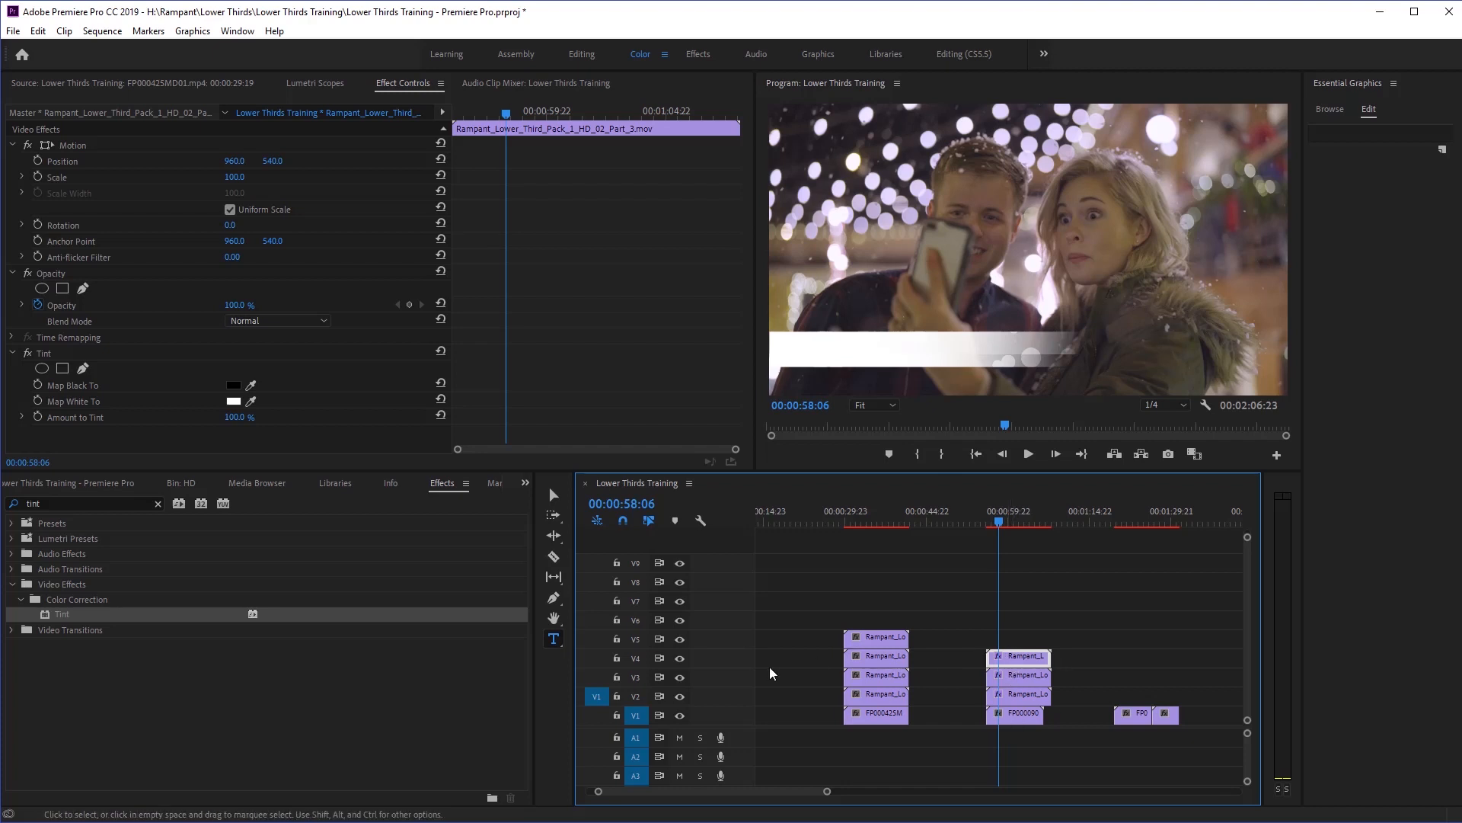
{"action": "left_click", "coordinate": [681, 659]}
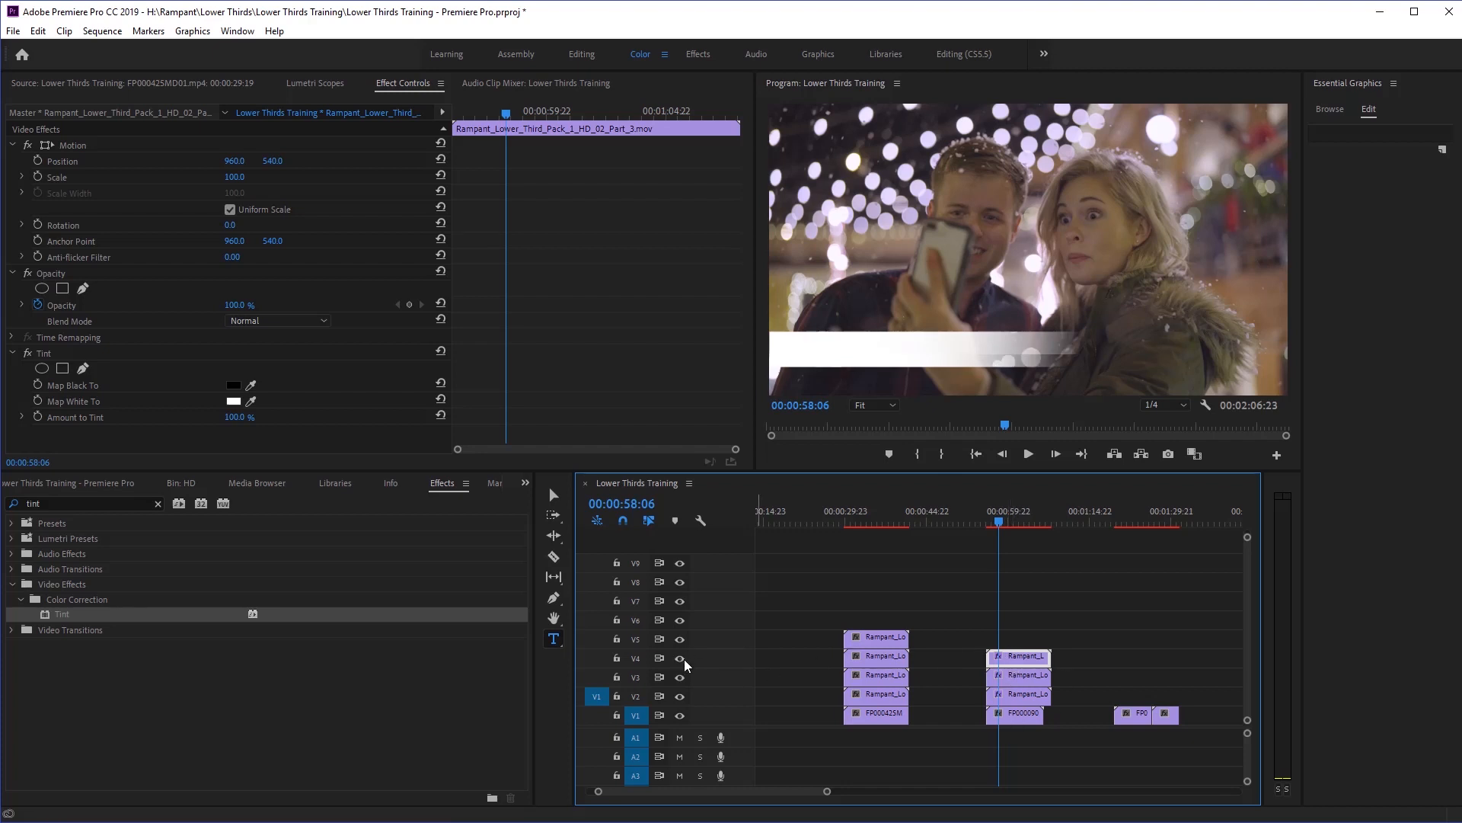
{"action": "left_click", "coordinate": [680, 679]}
{"action": "left_click", "coordinate": [679, 679]}
Set the Tint effect's Map White To color to salmon pink on the HD_02 Part_2 clip on track V3.
{"action": "left_click", "coordinate": [1033, 681]}
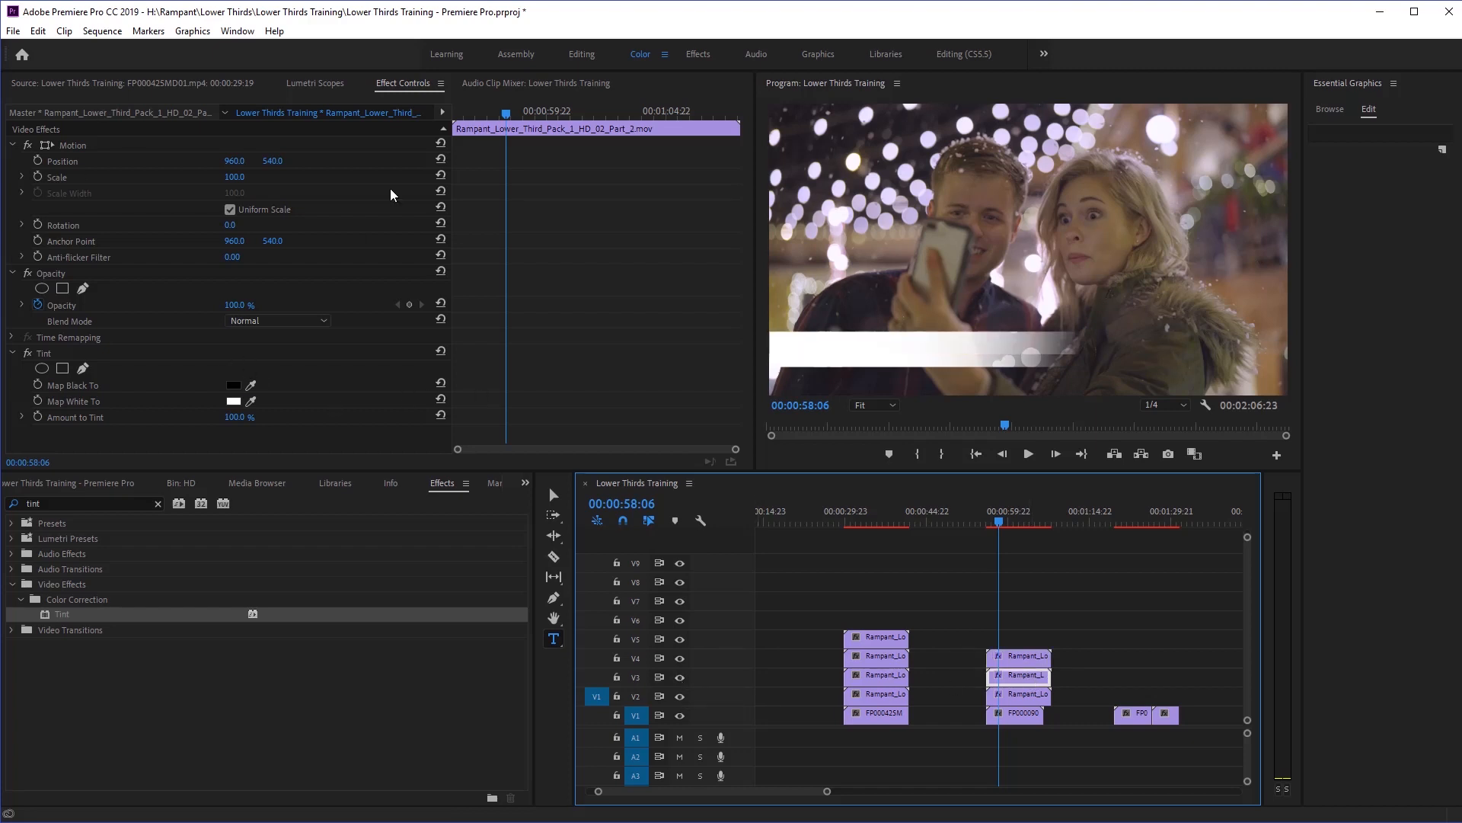
{"action": "left_click", "coordinate": [234, 401]}
{"action": "left_click_drag", "start_coordinate": [708, 497], "coordinate": [648, 525]}
{"action": "left_click", "coordinate": [902, 339]}
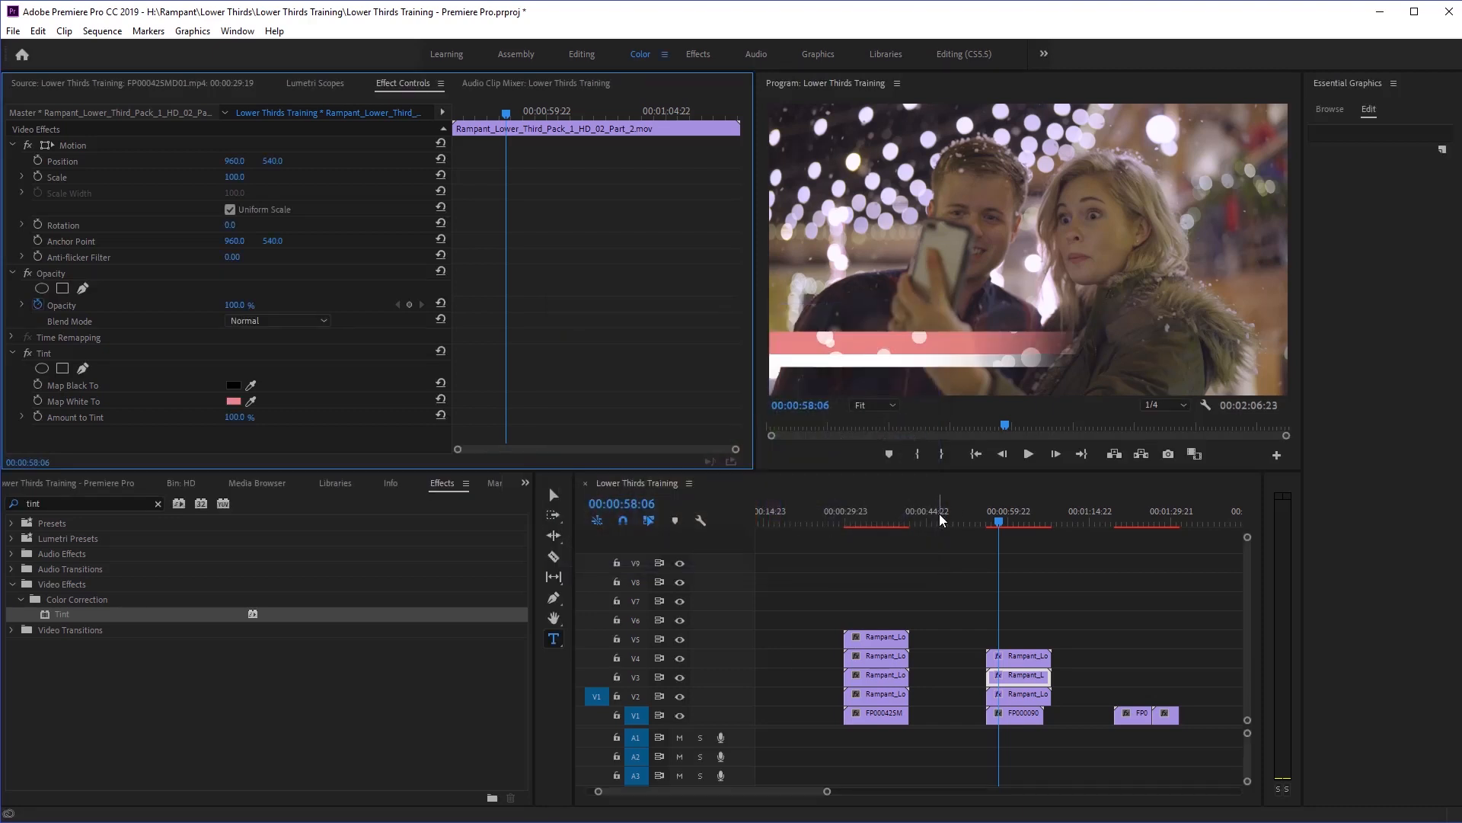
Set the Tint effect's Map White To color to teal 1EC0A0 on the HD_02 Part_1 clip on track V2.
{"action": "left_click", "coordinate": [1014, 693]}
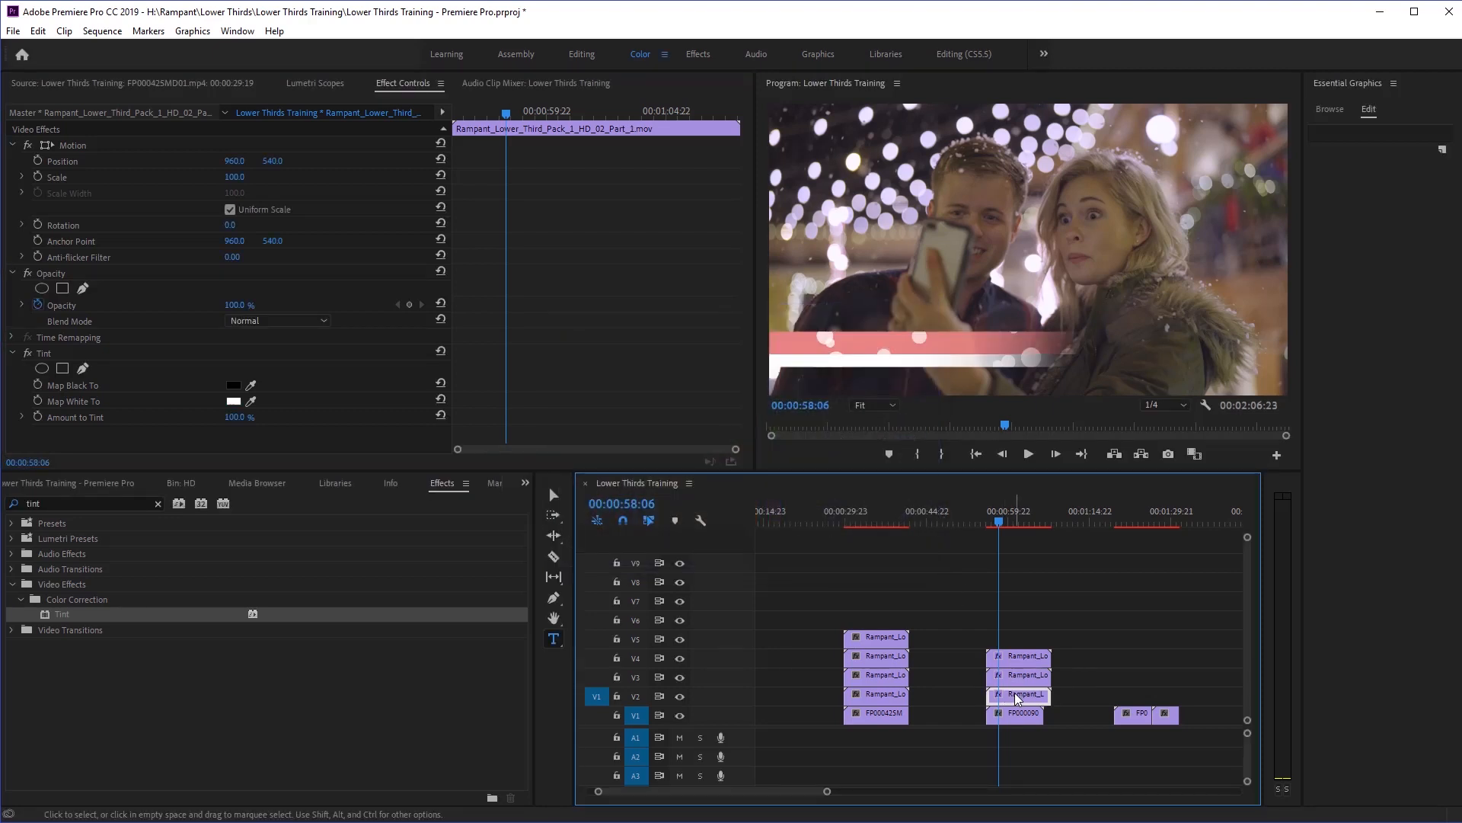
{"action": "left_click", "coordinate": [234, 402]}
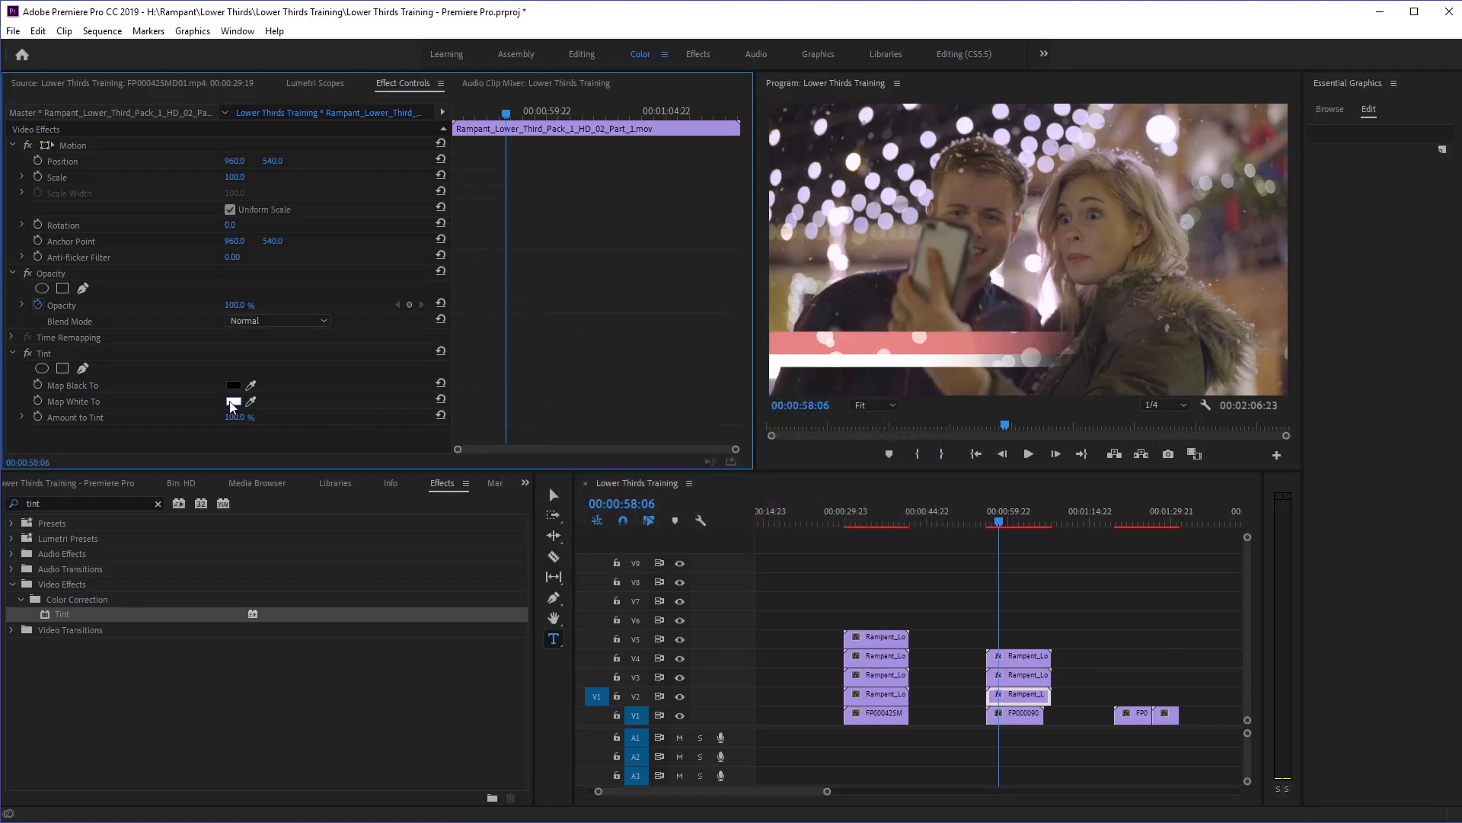
{"action": "mouse_move", "coordinate": [772, 434]}
{"action": "left_mouse_down"}
{"action": "mouse_move", "coordinate": [776, 411]}
{"action": "mouse_move", "coordinate": [777, 432]}
{"action": "left_mouse_up"}
{"action": "left_click", "coordinate": [727, 482]}
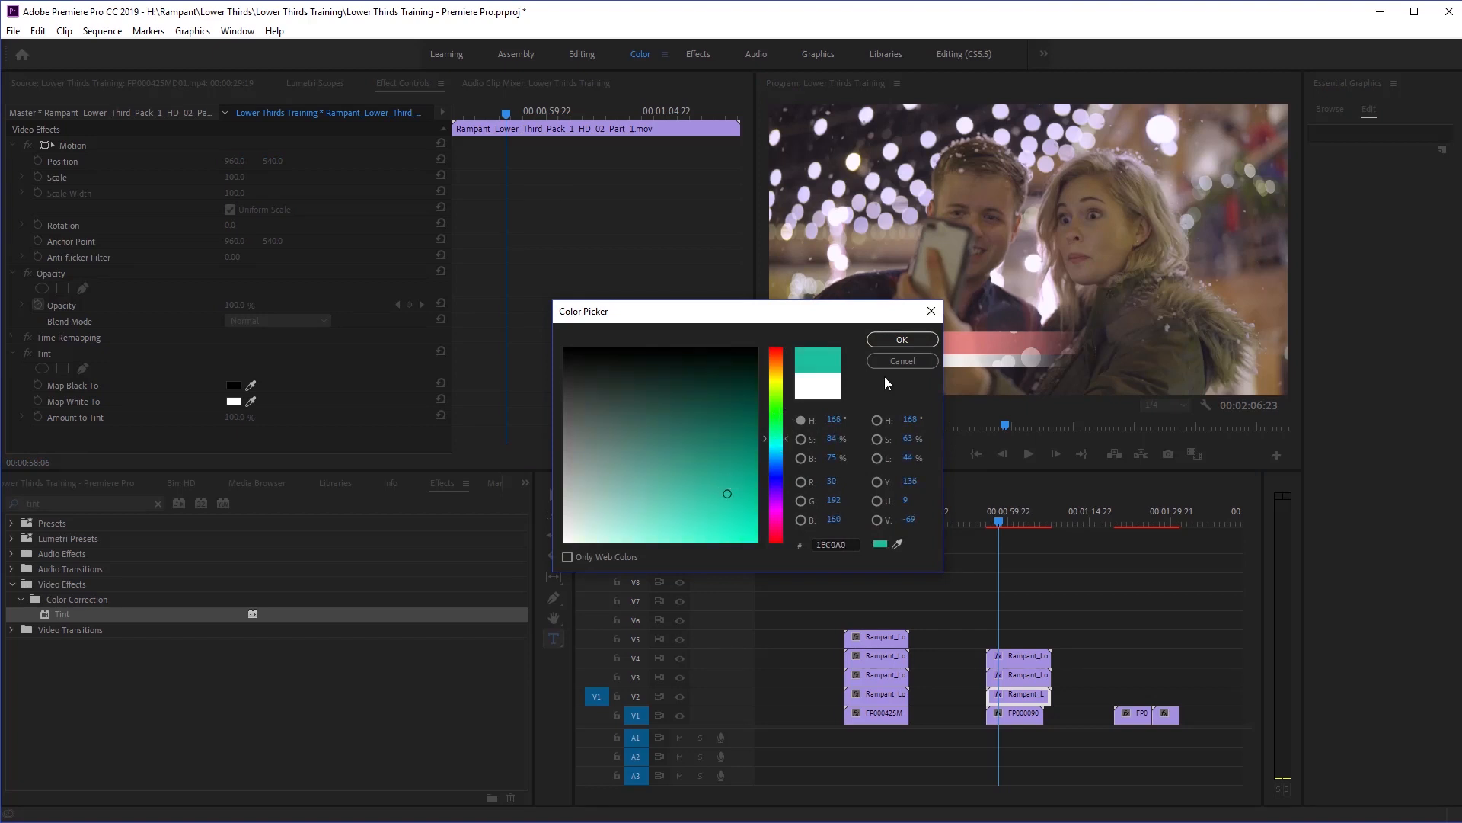
{"action": "left_click", "coordinate": [902, 340]}
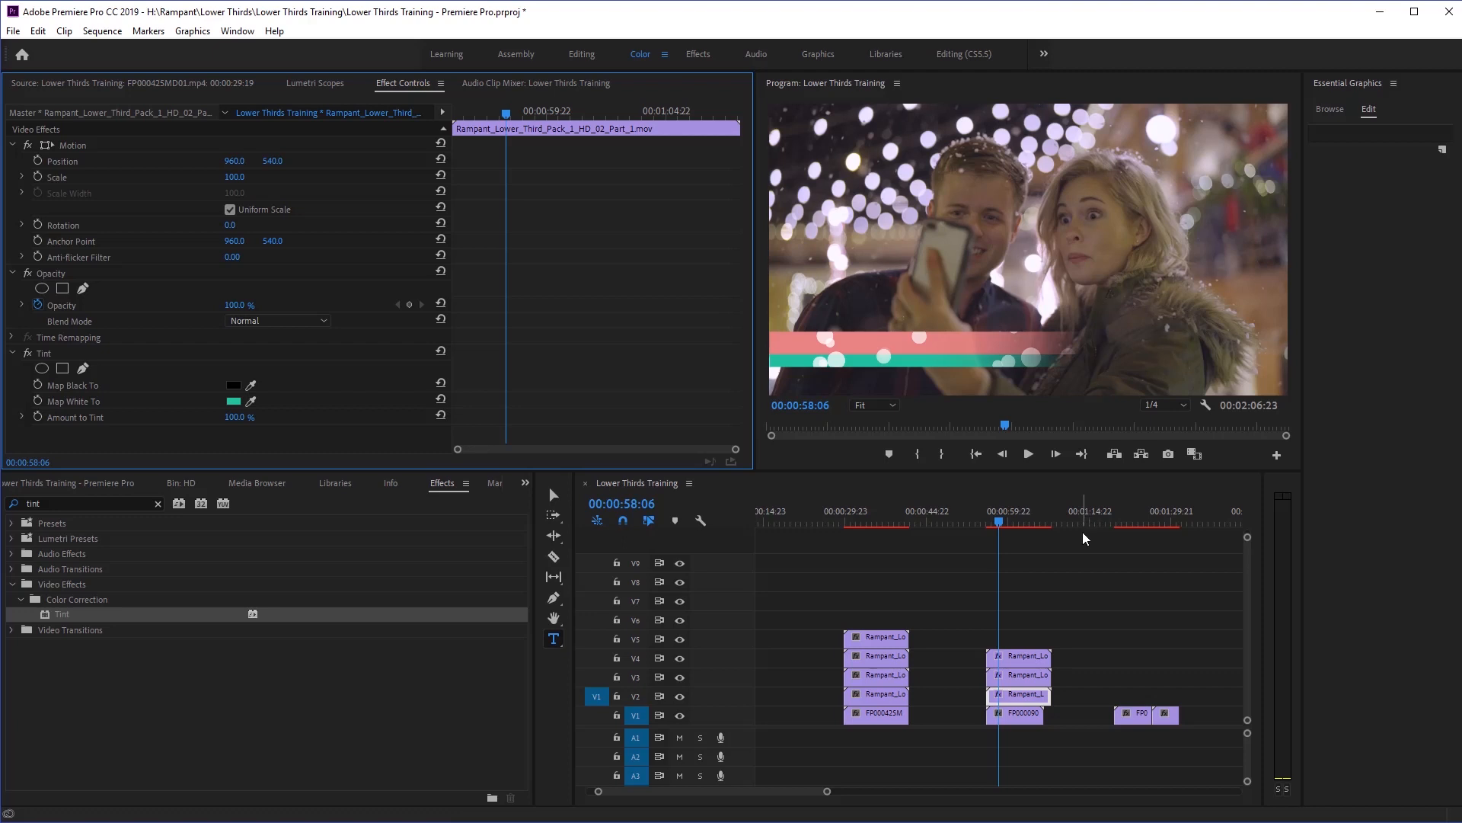
Set the Tint effect's Map White To color to pale yellow on the HD_02 Part_3 clip on track V4.
{"action": "left_click", "coordinate": [1014, 682]}
{"action": "left_click", "coordinate": [1015, 660]}
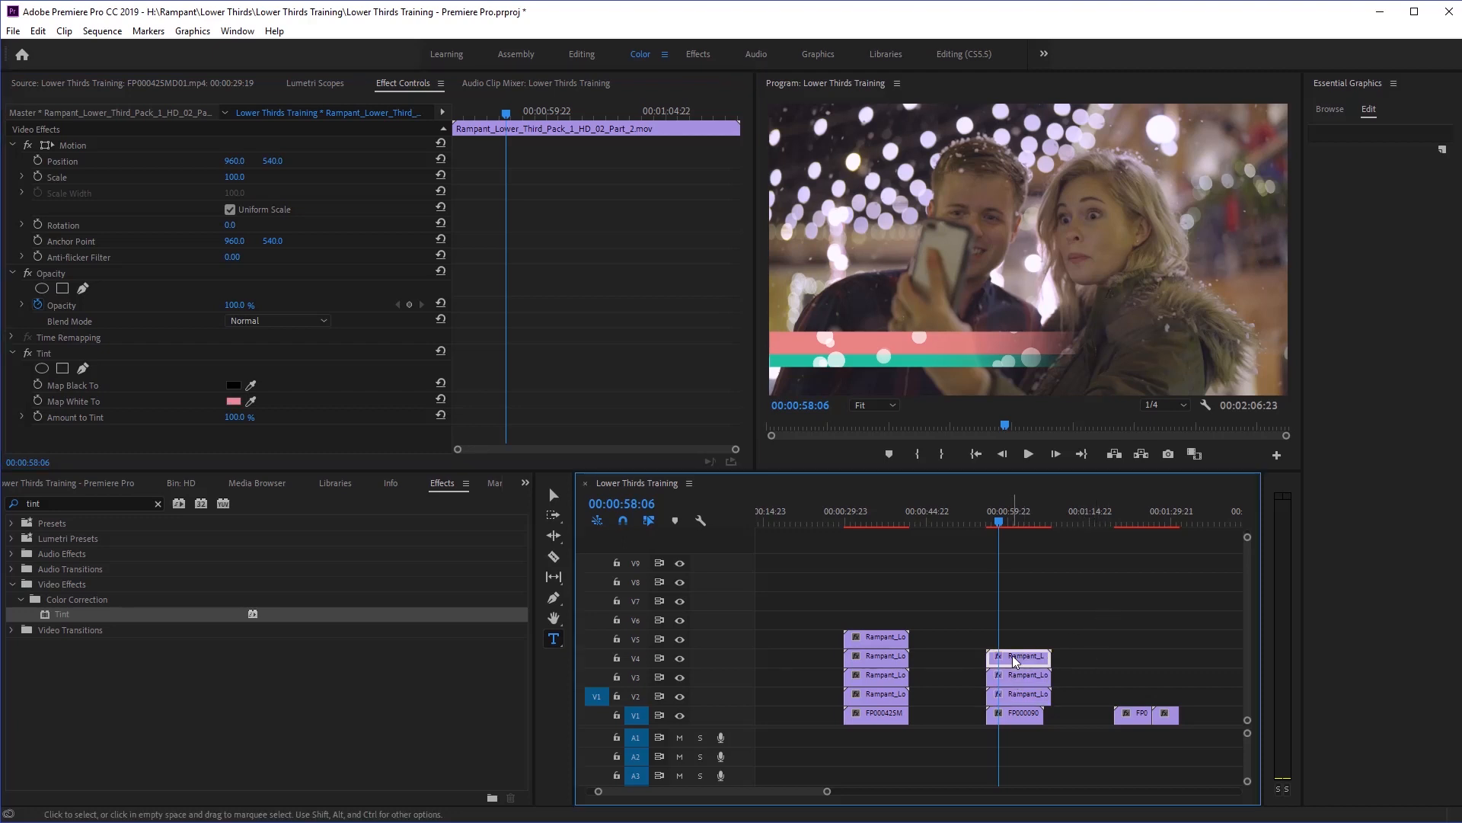
{"action": "left_click", "coordinate": [234, 402]}
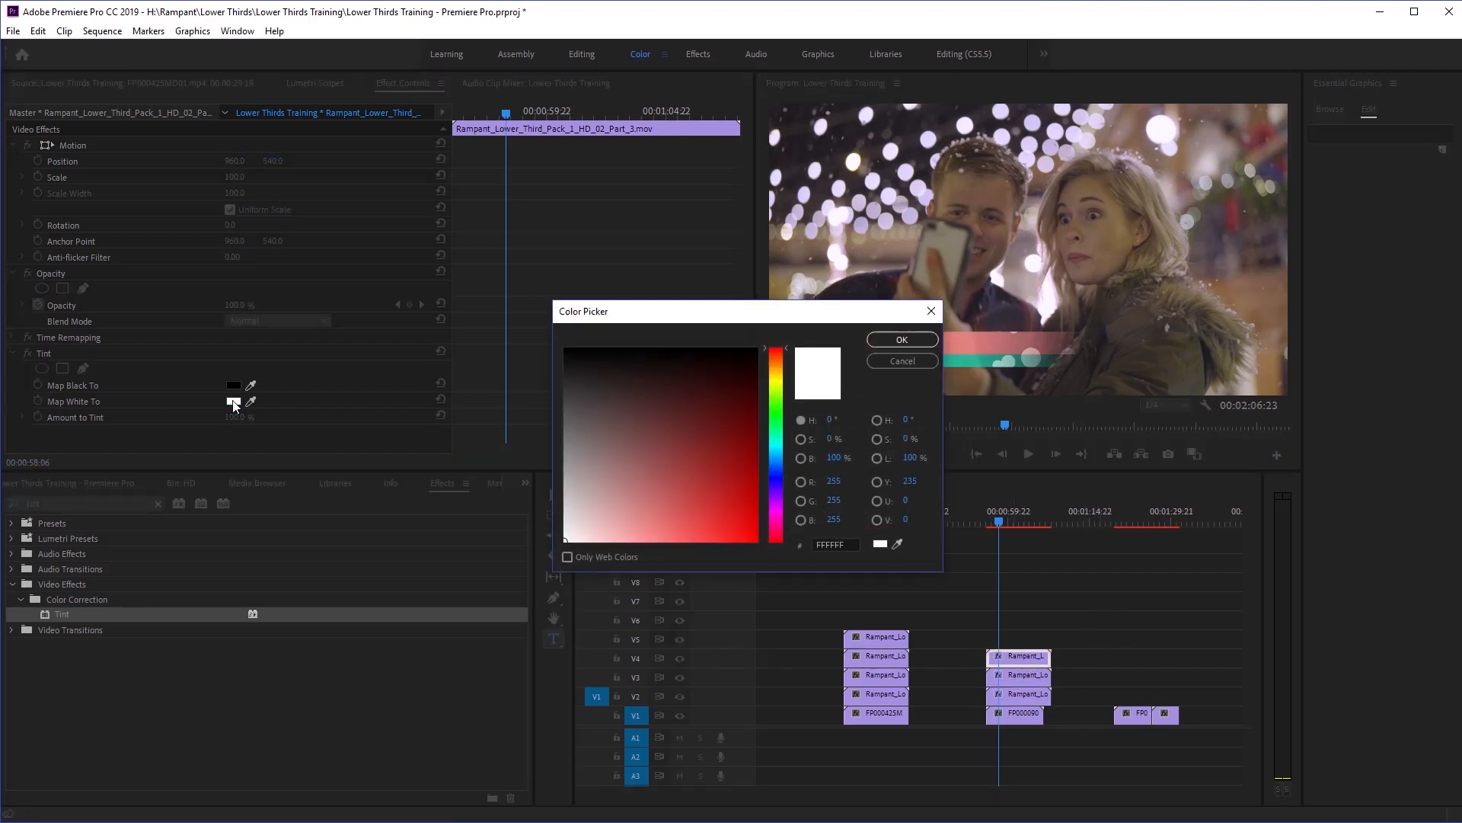
{"action": "left_click_drag", "start_coordinate": [773, 423], "coordinate": [775, 375]}
{"action": "left_click_drag", "start_coordinate": [614, 520], "coordinate": [610, 531]}
{"action": "left_click", "coordinate": [919, 342]}
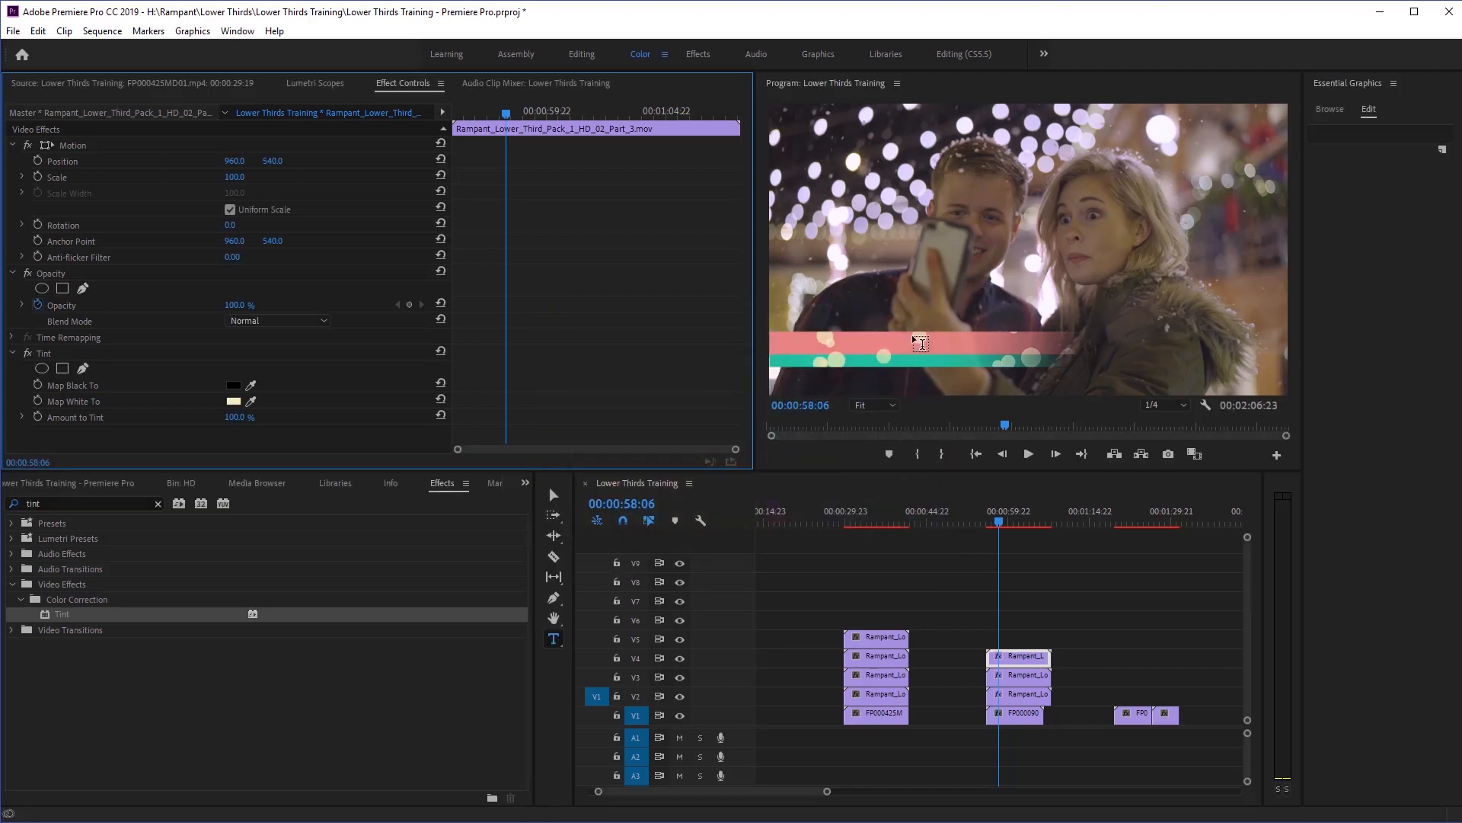
Return to the first lower third and apply the Tint effect to the HD_03 Part_2 clip on track V3.
{"action": "left_click_drag", "start_coordinate": [990, 520], "coordinate": [879, 538]}
{"action": "left_click", "coordinate": [886, 640]}
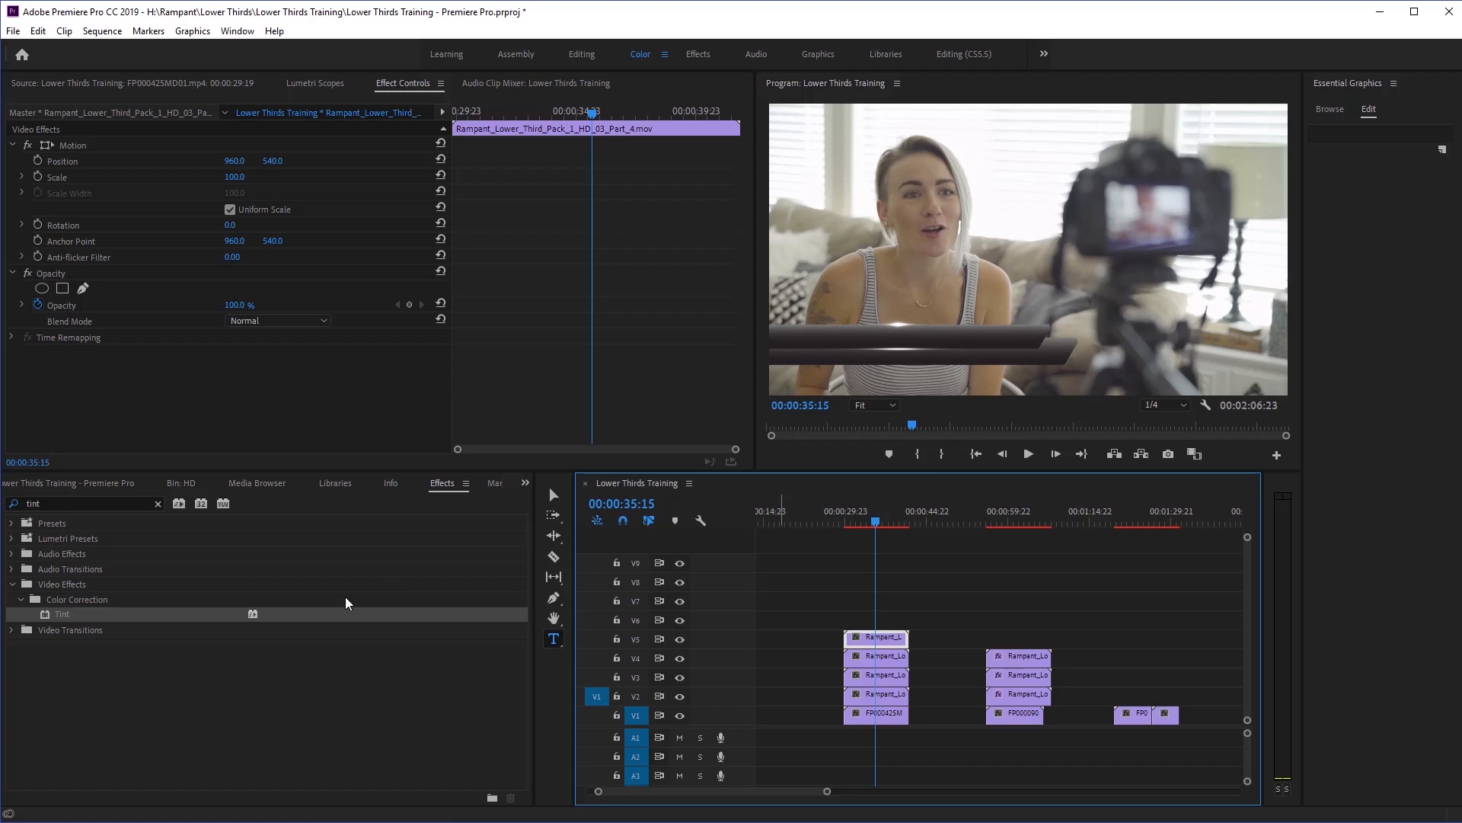
{"action": "left_click_drag", "start_coordinate": [180, 612], "coordinate": [885, 678]}
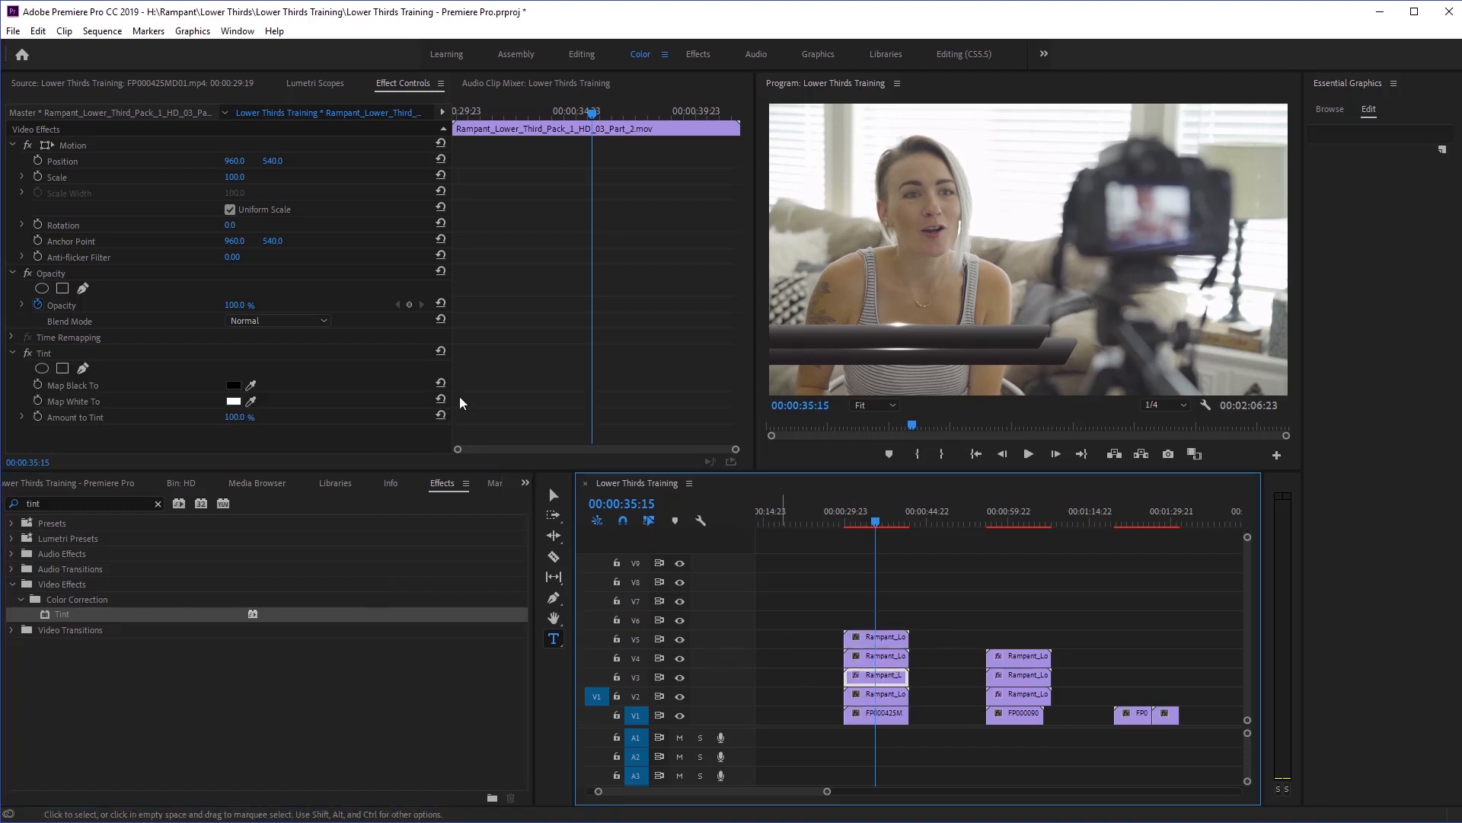
Set the HD_03 Part_2 clip's Tint colors, mapping black to cyan blue and white to dark red.
{"action": "left_click", "coordinate": [233, 386]}
{"action": "left_click_drag", "start_coordinate": [775, 446], "coordinate": [775, 449]}
{"action": "left_click", "coordinate": [723, 499]}
{"action": "left_click", "coordinate": [887, 344]}
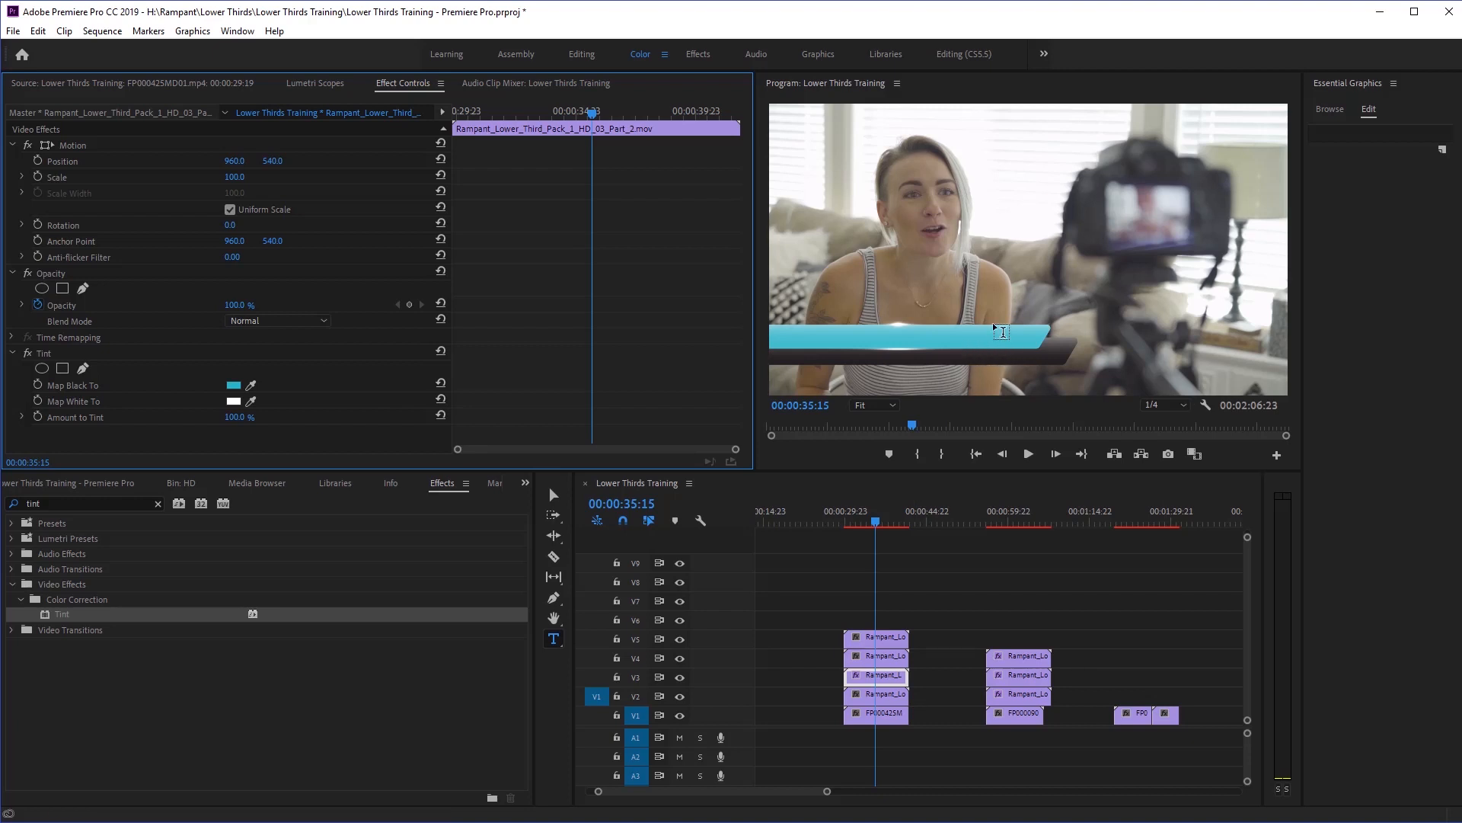
{"action": "left_click", "coordinate": [236, 402]}
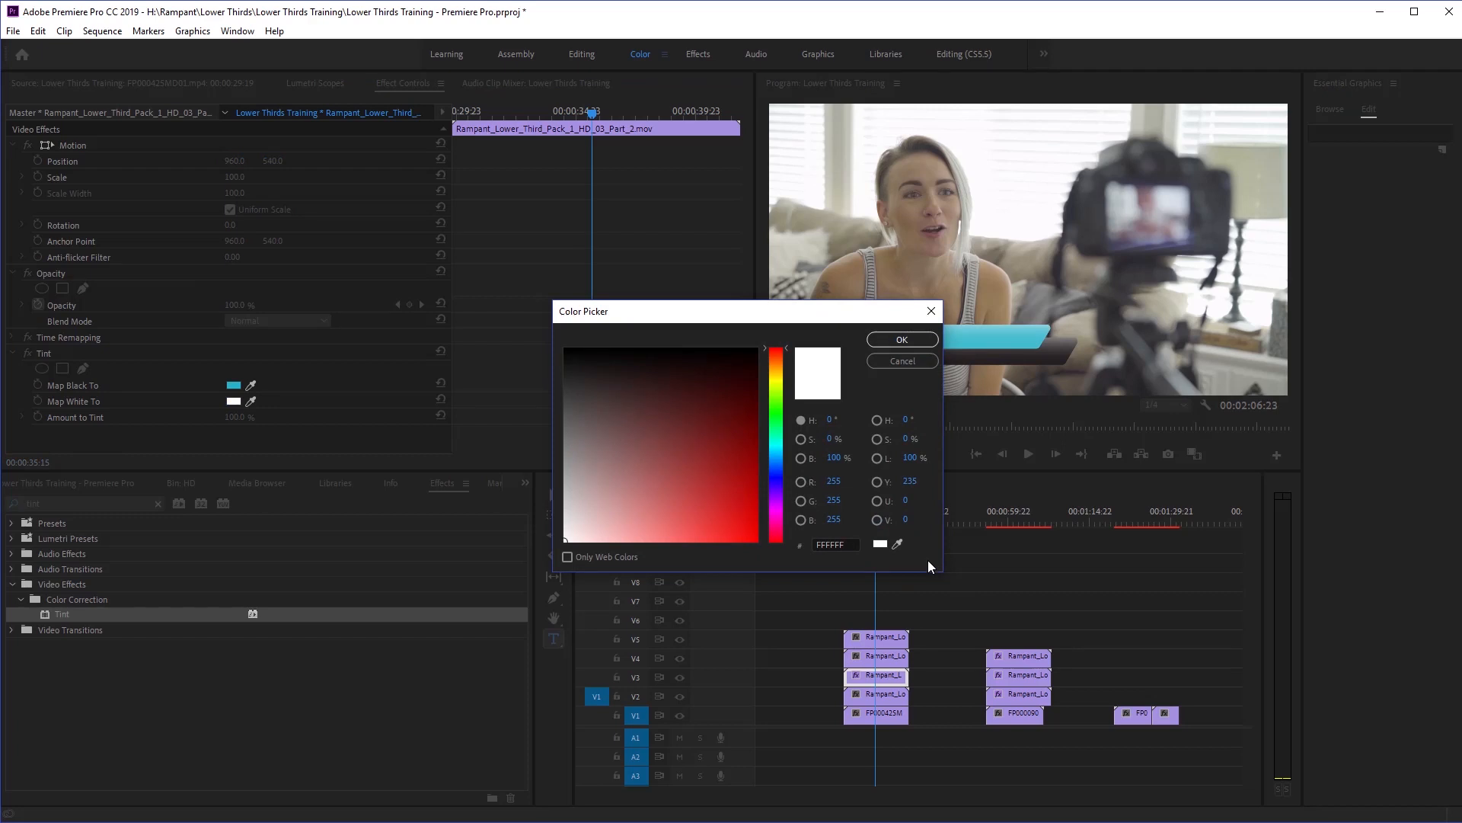
{"action": "left_click", "coordinate": [719, 476]}
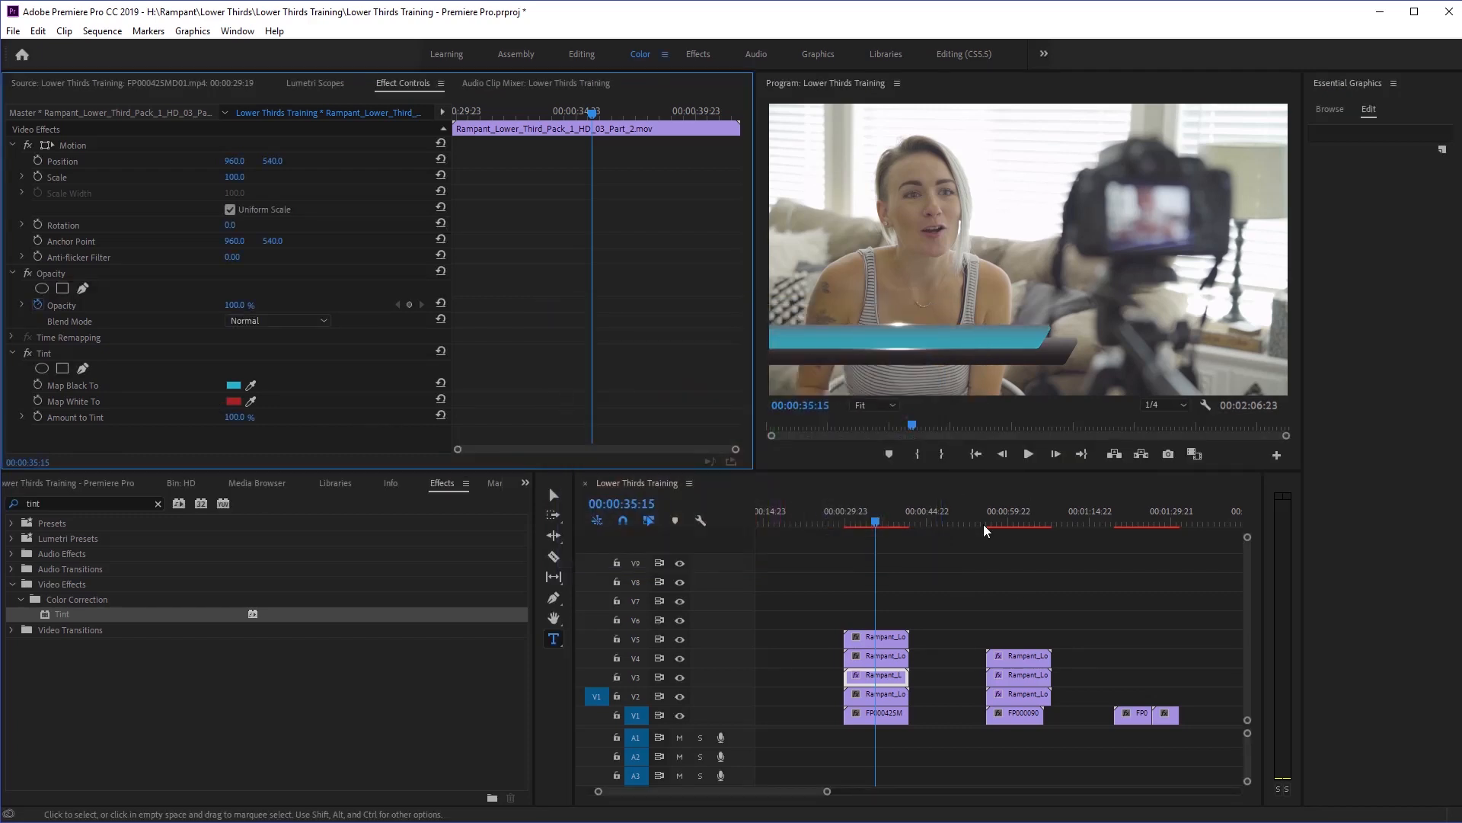
Return to the second lower third and set the blend mode of the HD_02 Part_3 clip on V4 to Overlay.
{"action": "left_click_drag", "start_coordinate": [879, 520], "coordinate": [998, 524]}
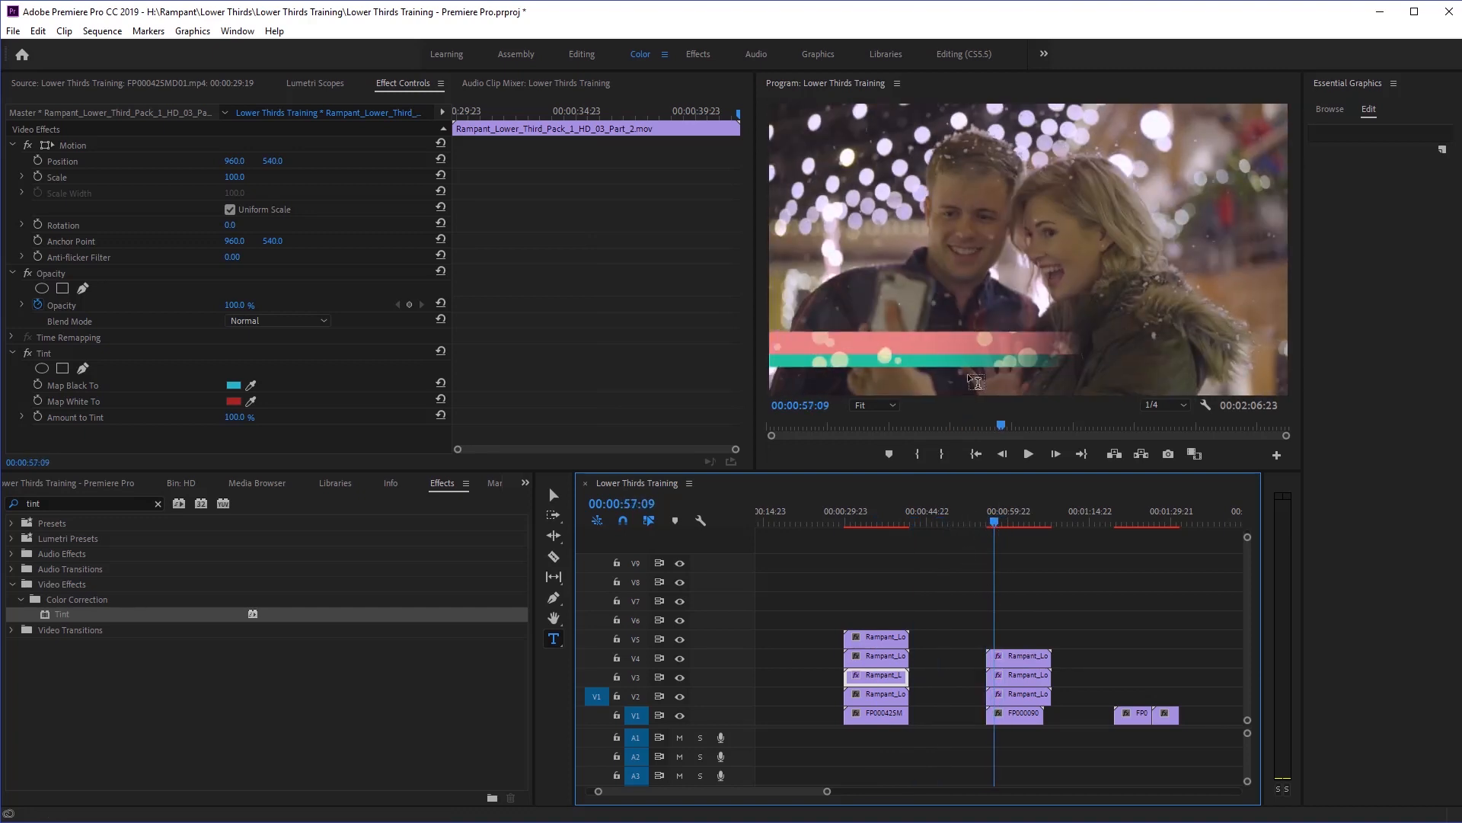
{"action": "left_click", "coordinate": [1026, 660]}
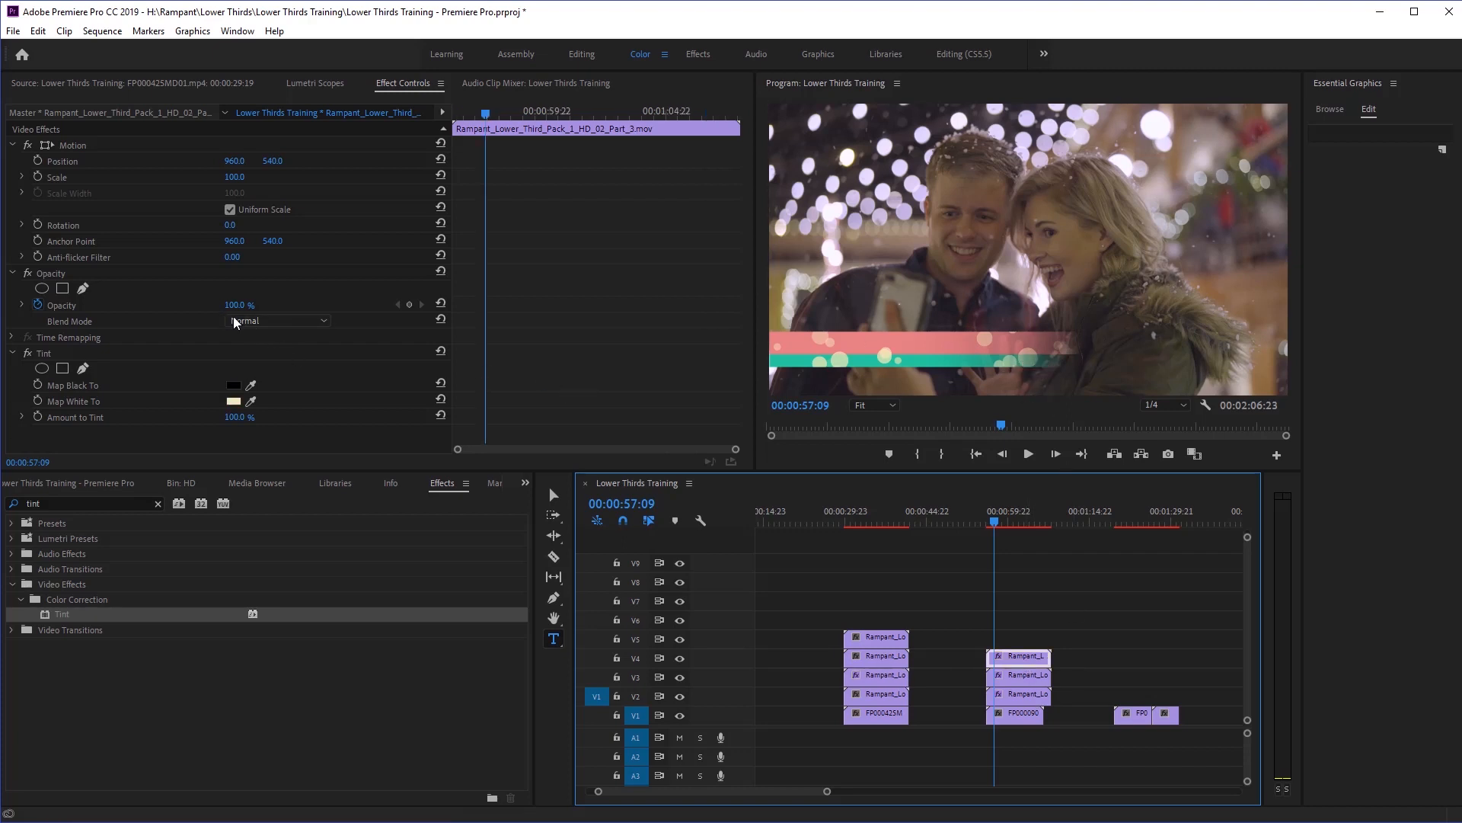
{"action": "left_click", "coordinate": [257, 318]}
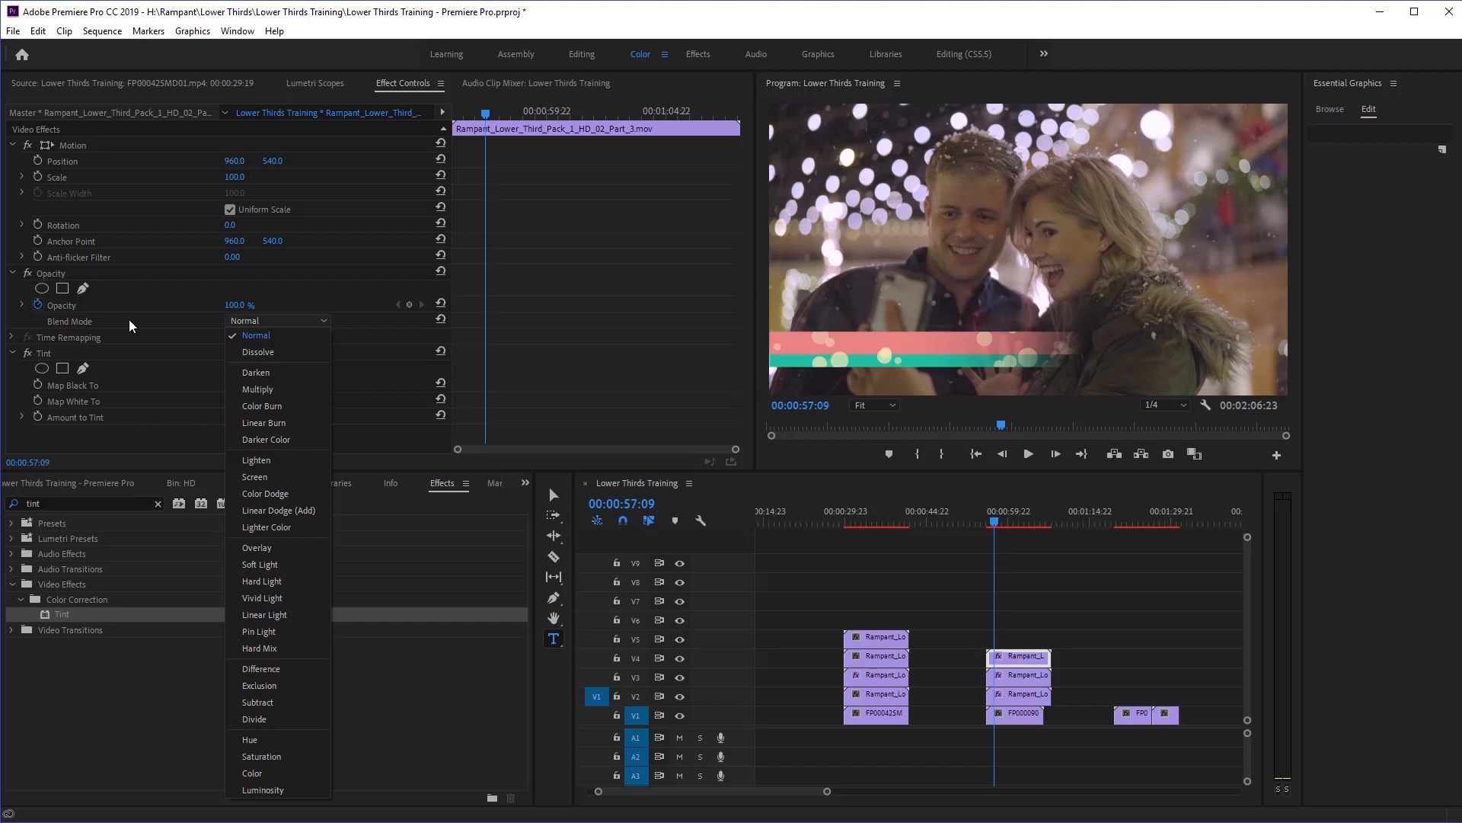
{"action": "left_click", "coordinate": [266, 548]}
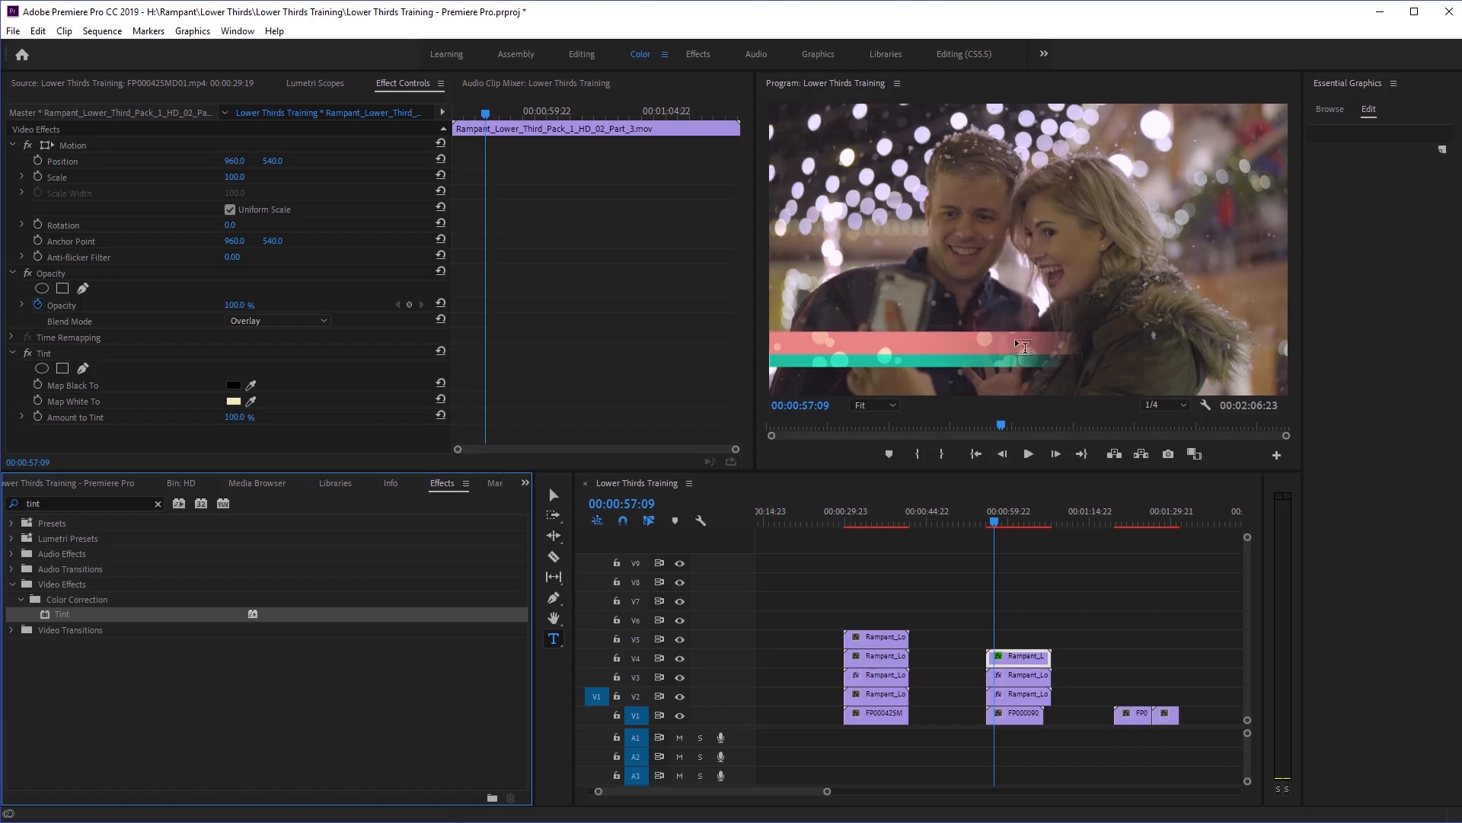
Turn off opacity keyframing on the HD_02 Part_2 clip on V3, and try 78% opacity before undoing that value.
{"action": "left_click", "coordinate": [1017, 677]}
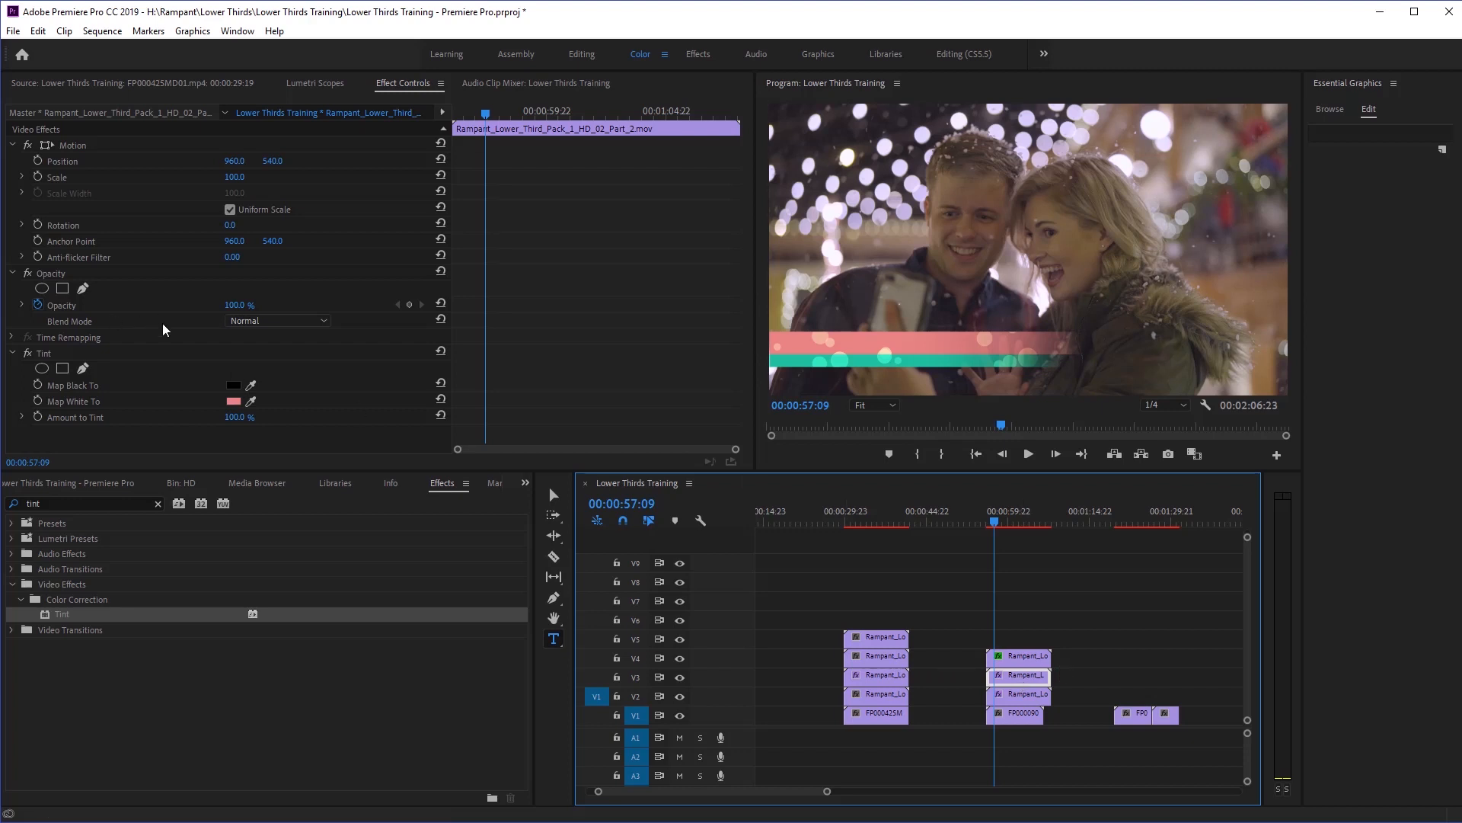
{"action": "left_click", "coordinate": [37, 304]}
{"action": "mouse_move", "coordinate": [236, 306]}
{"action": "left_mouse_down"}
{"action": "mouse_move", "coordinate": [204, 305]}
{"action": "mouse_move", "coordinate": [218, 306]}
{"action": "left_mouse_up"}
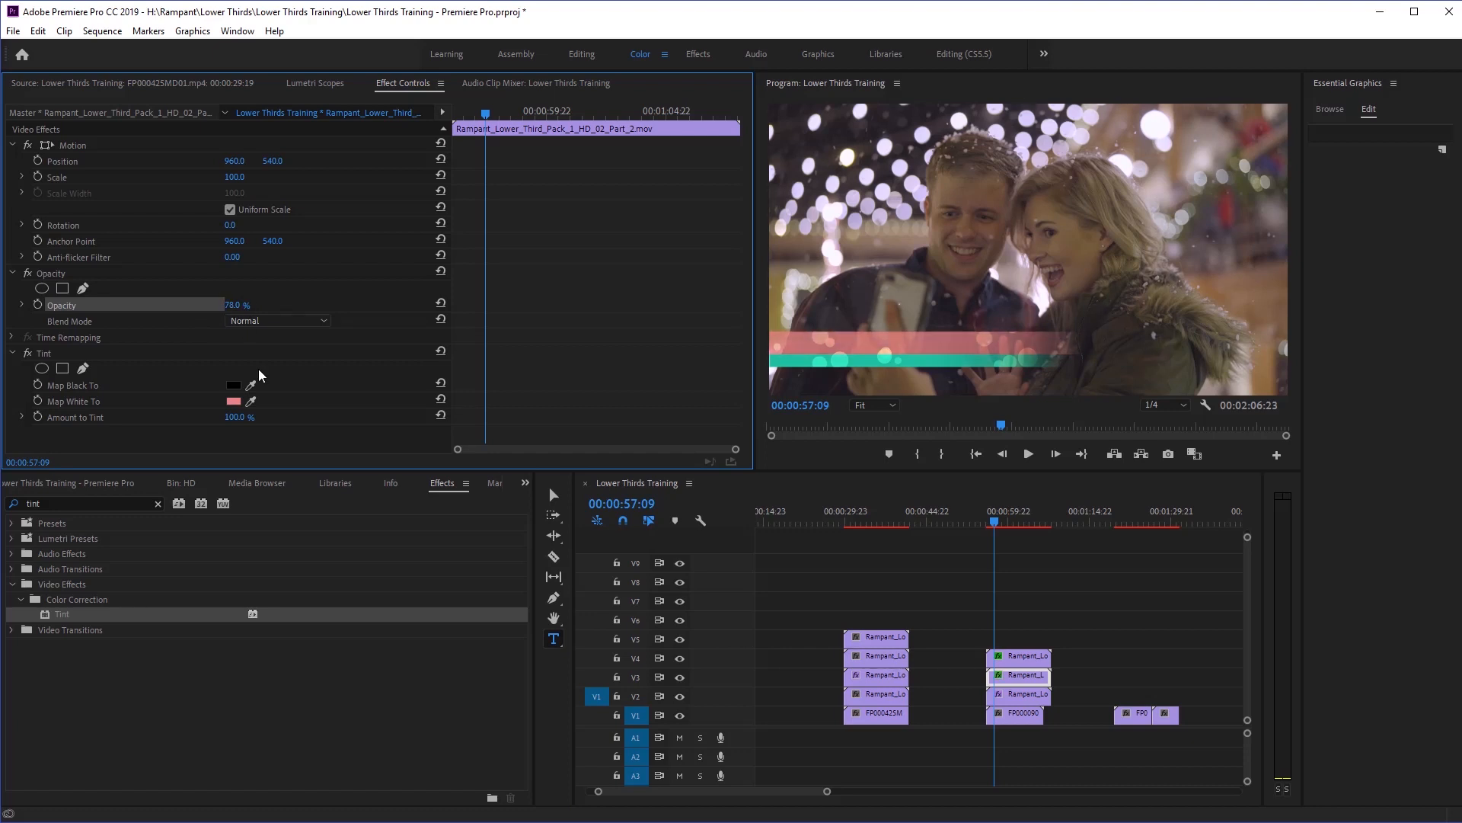
{"action": "key", "text": "ctrl+z"}
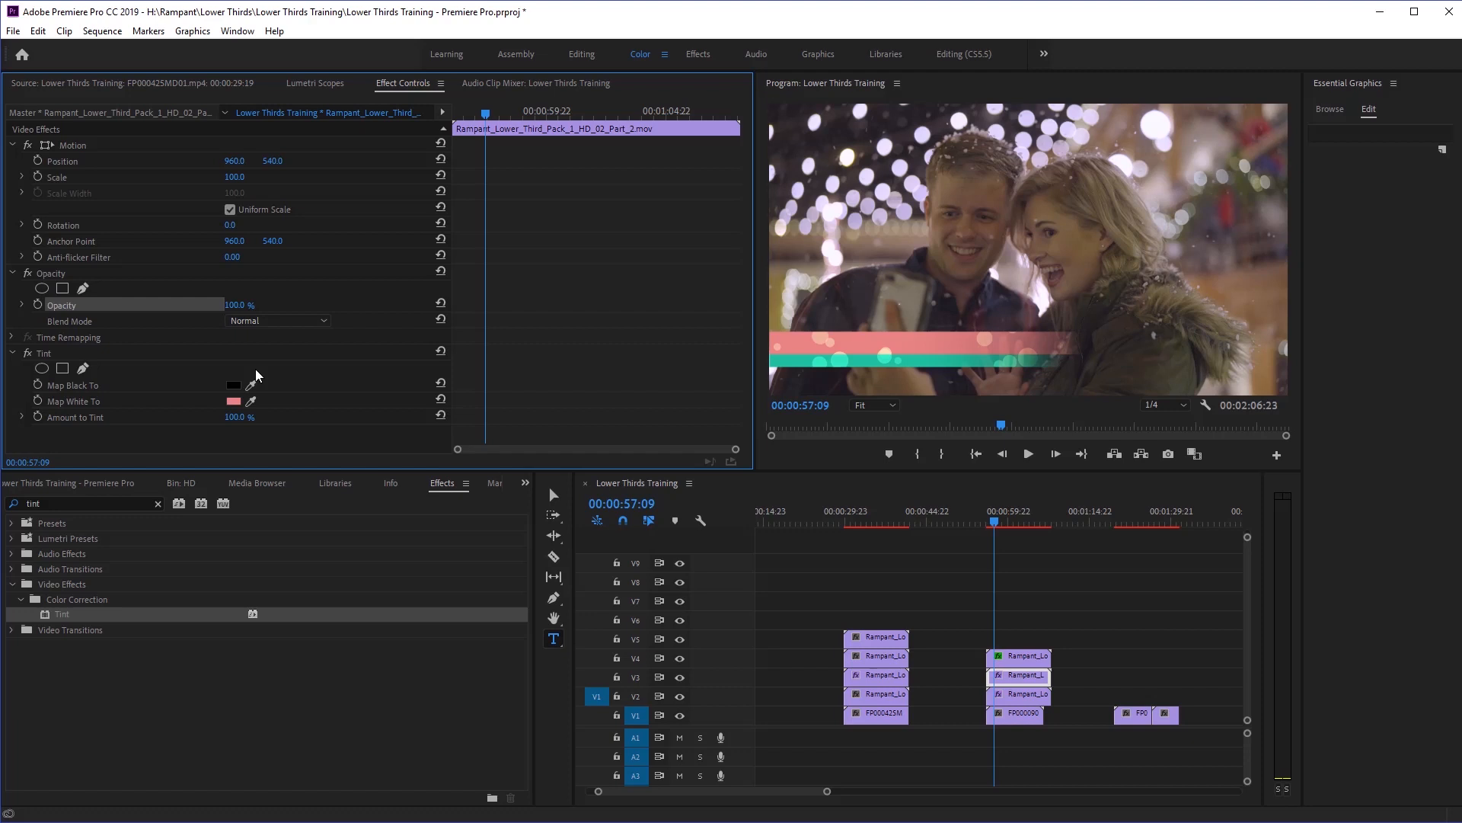
Play the recolored second lower third from its start to preview the animation.
{"action": "left_click", "coordinate": [986, 520]}
{"action": "key", "text": "space"}
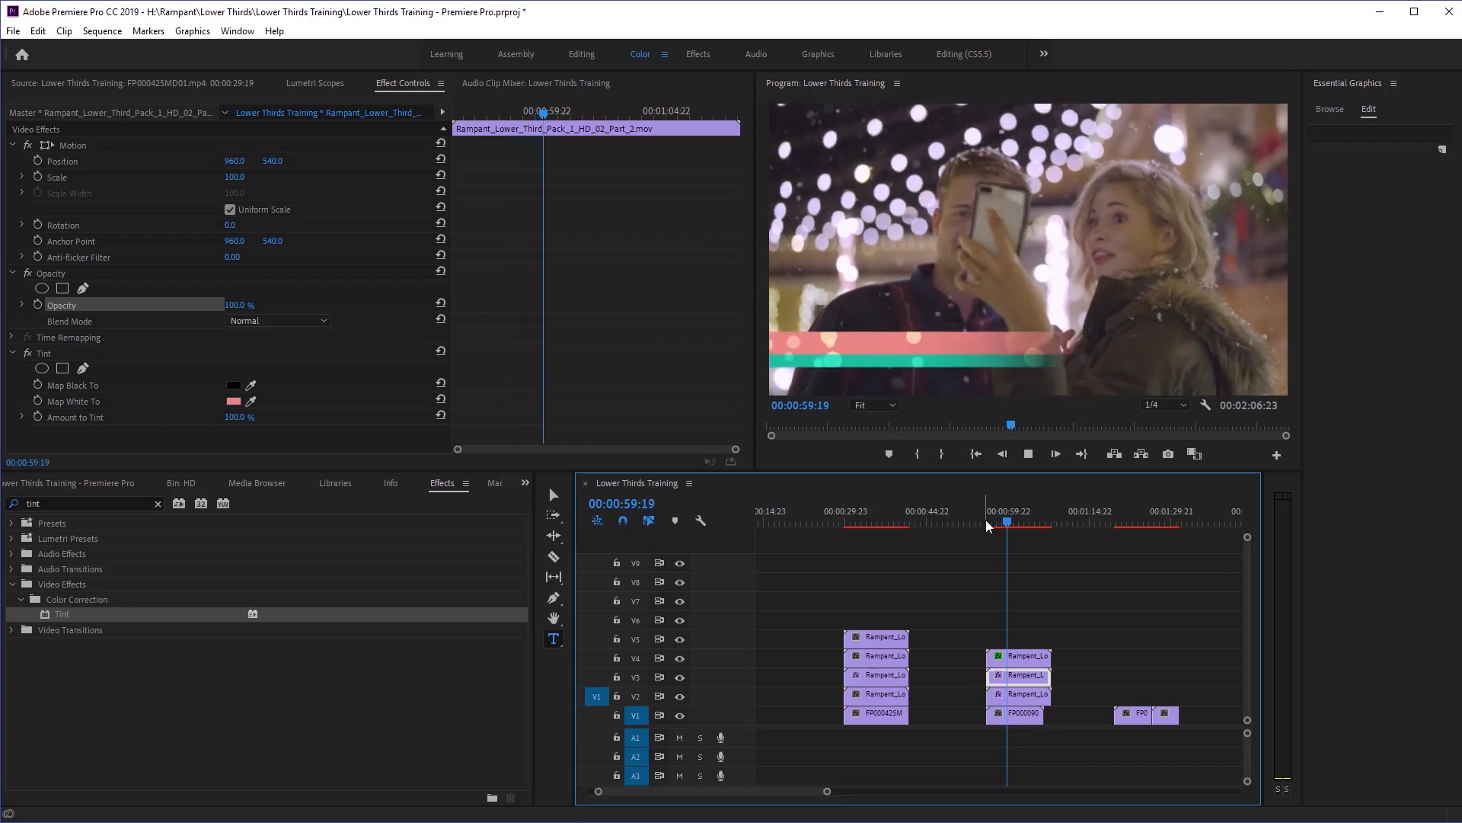
{"action": "key", "text": "space"}
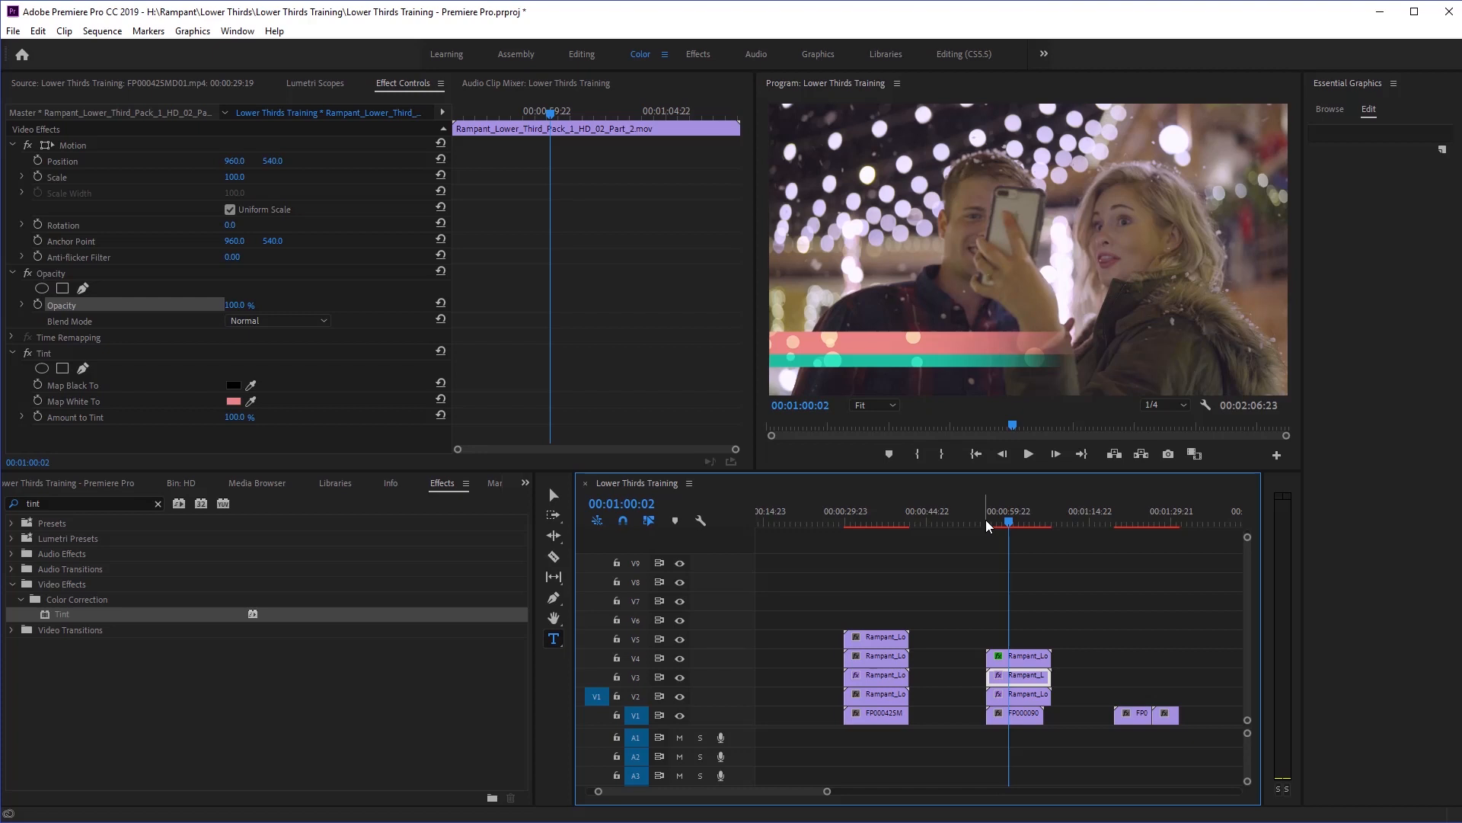
Stack Rampant_Lower_Third_Pack_1_HD_04 Parts 1 to 3 on tracks V3 to V5 above the third footage clip.
{"action": "left_click_drag", "start_coordinate": [1008, 526], "coordinate": [1112, 524]}
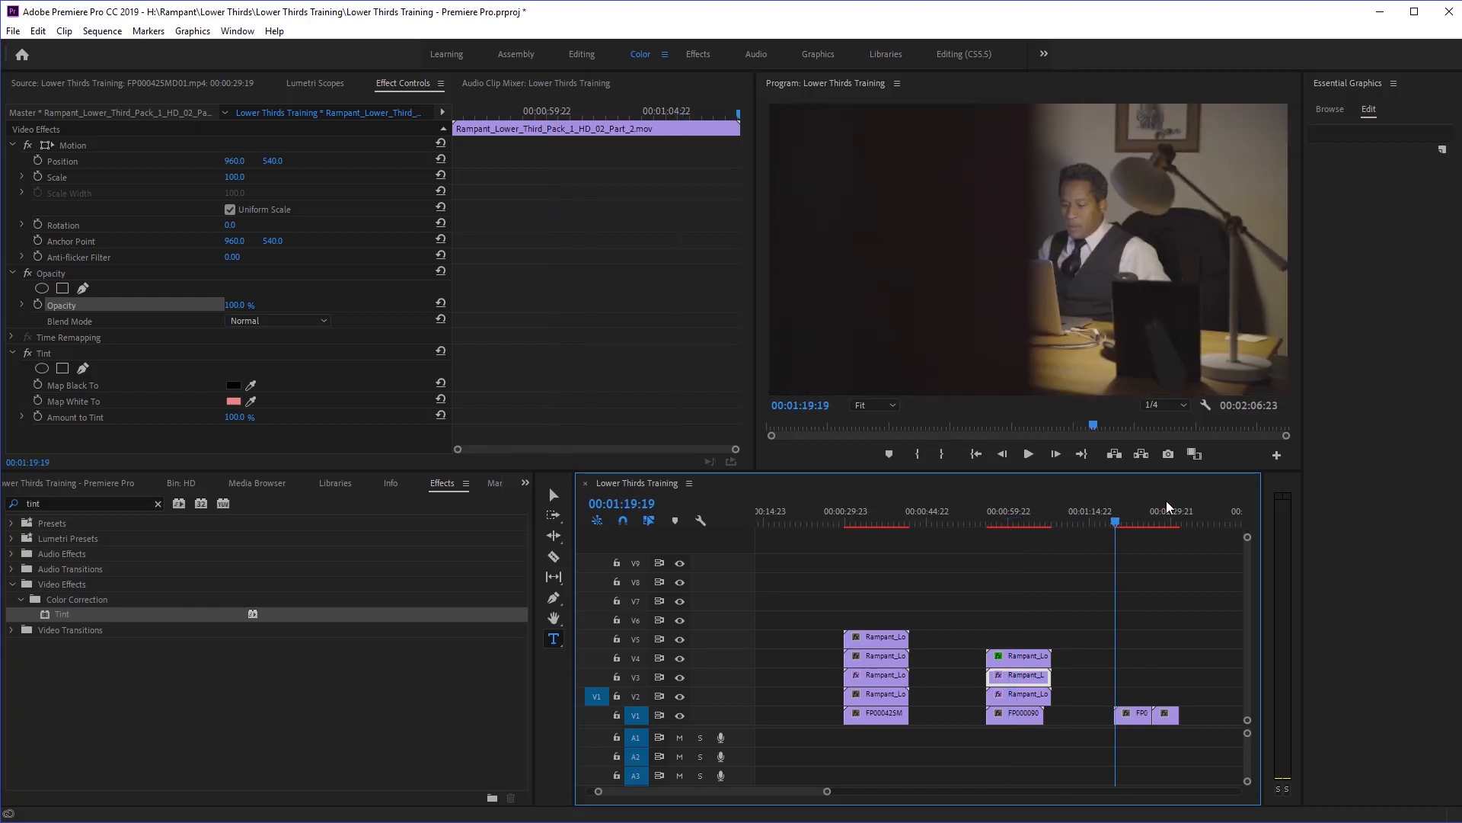
{"action": "left_click", "coordinate": [183, 483]}
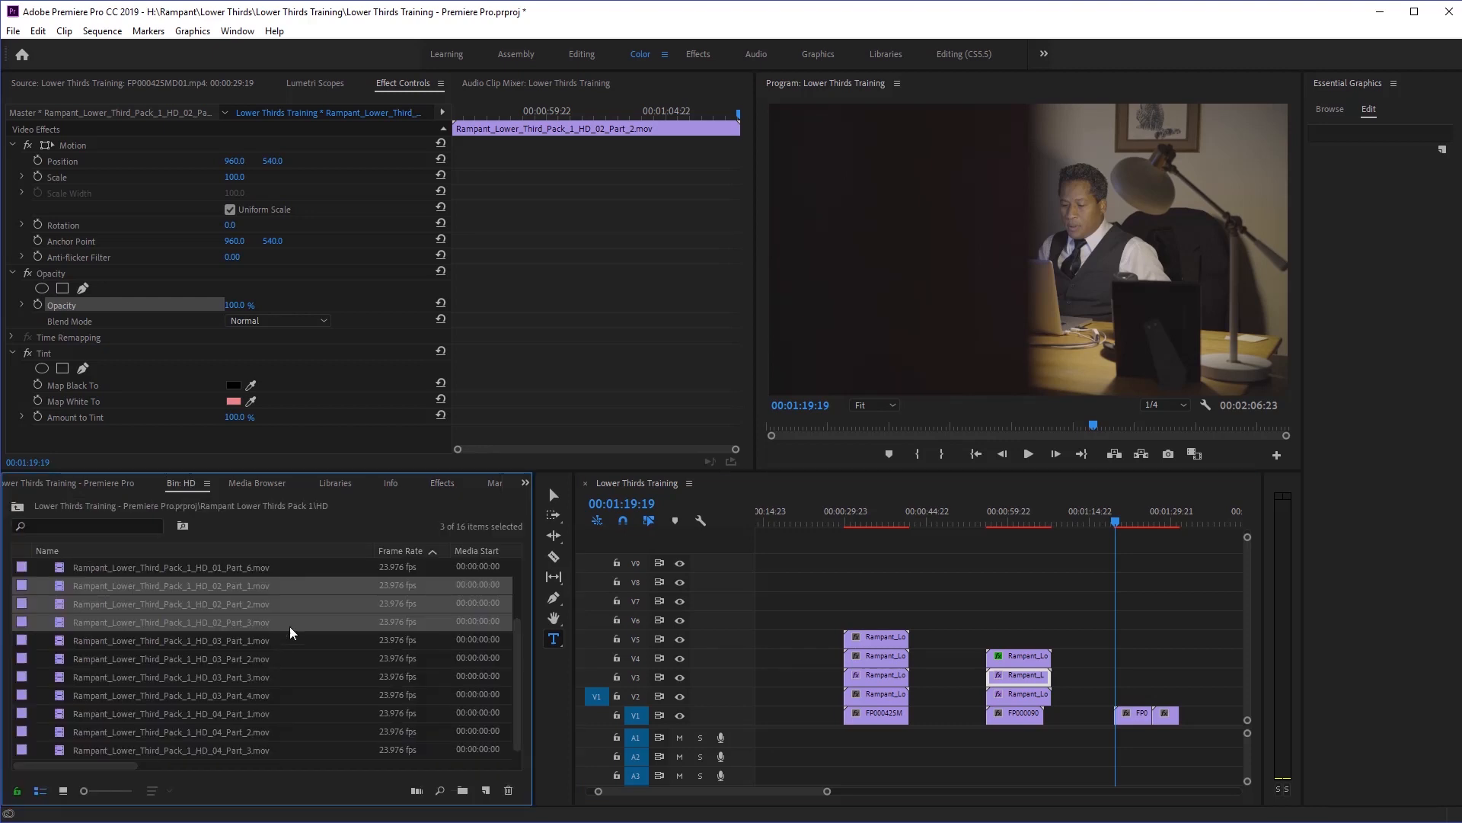
{"action": "left_click", "coordinate": [224, 714]}
{"action": "left_click", "coordinate": [248, 751], "text": "shift"}
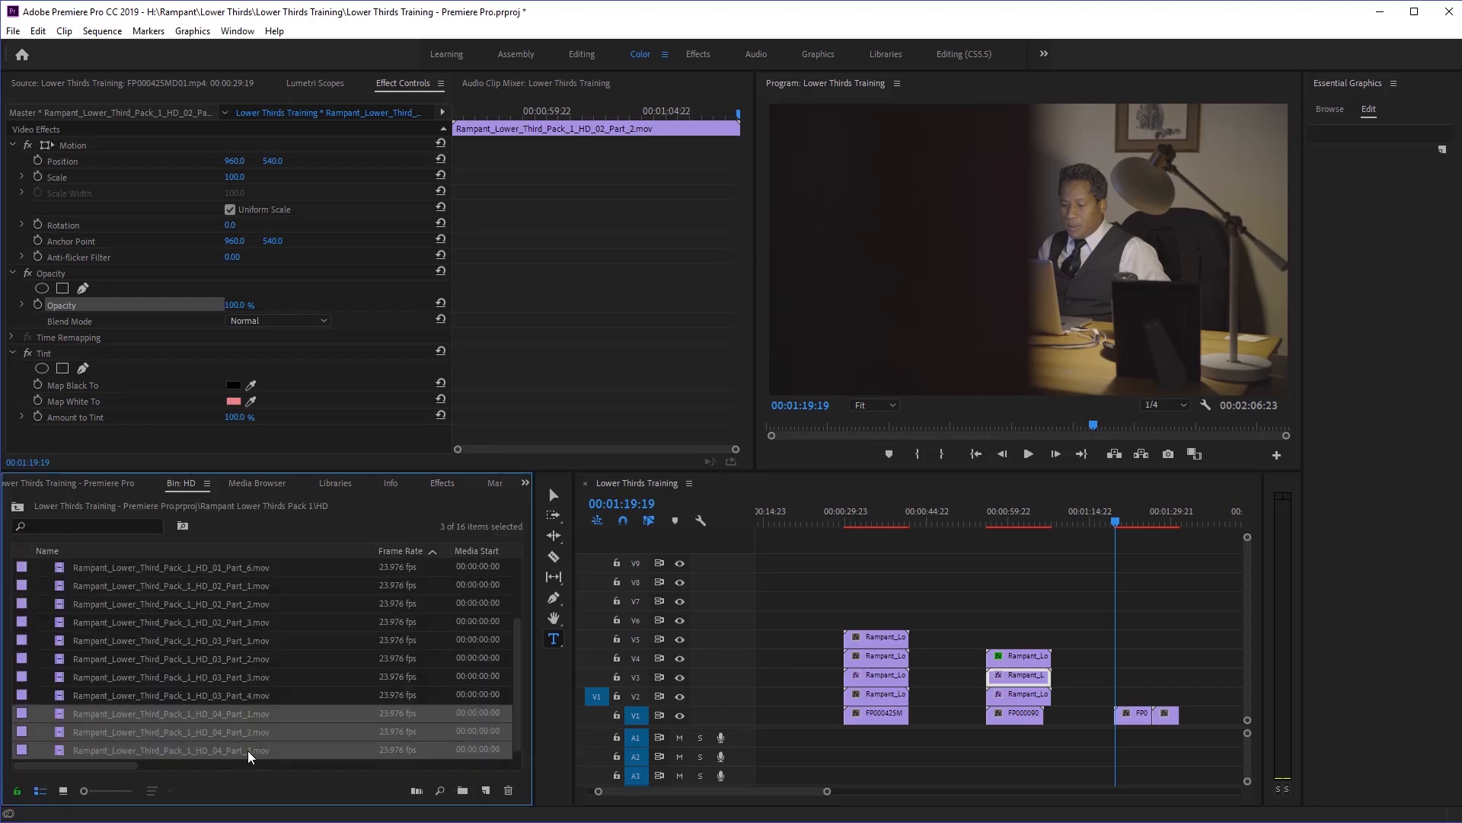
{"action": "left_click_drag", "start_coordinate": [309, 701], "coordinate": [1089, 676]}
{"action": "left_click_drag", "start_coordinate": [760, 789], "coordinate": [787, 793]}
{"action": "left_click_drag", "start_coordinate": [946, 679], "coordinate": [875, 658]}
{"action": "left_click_drag", "start_coordinate": [1017, 678], "coordinate": [914, 678]}
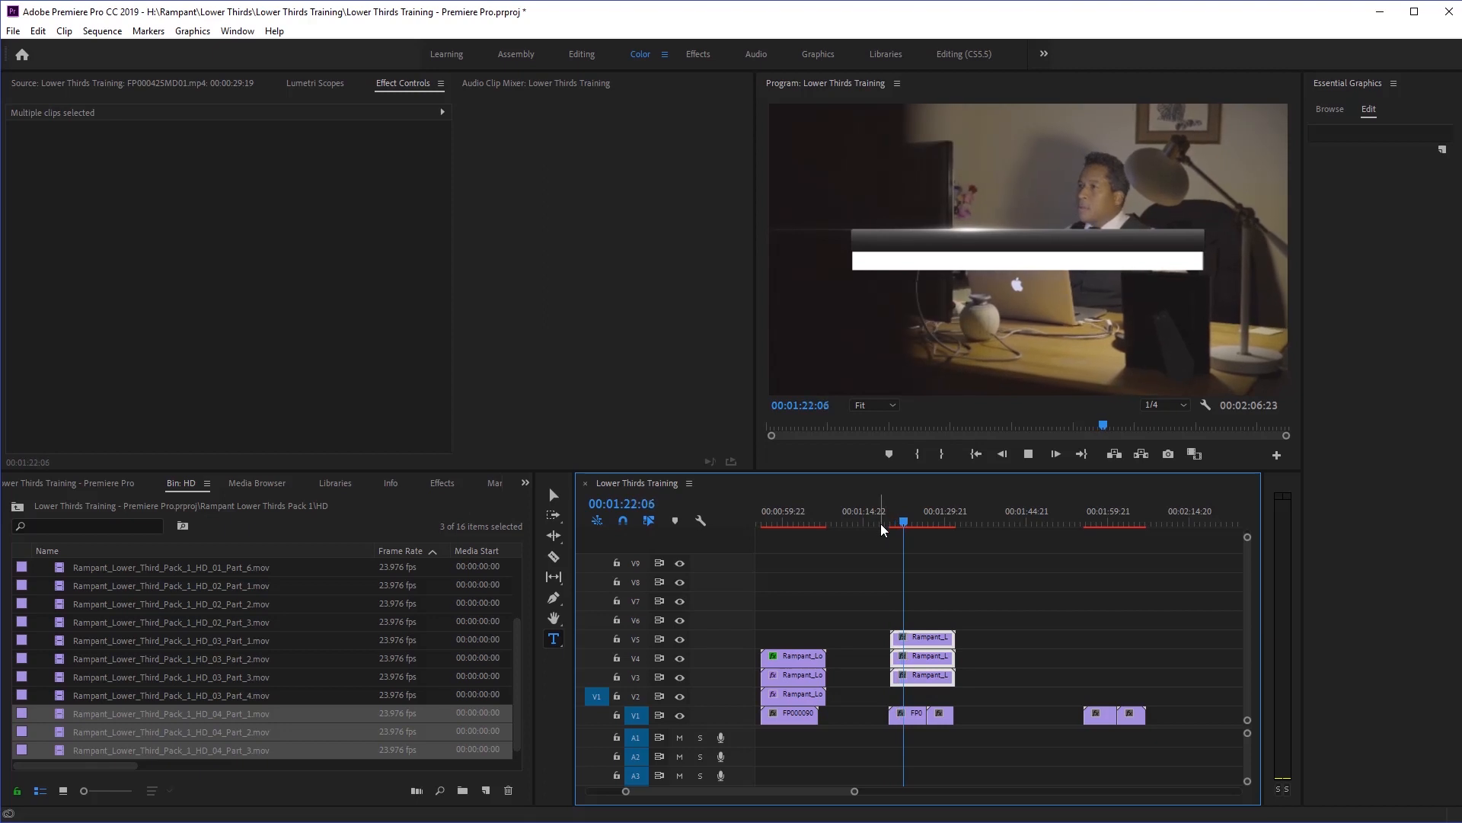
Stop playback and toggle the visibility of tracks V5, V4 and V3 to examine each layer of the third lower third.
{"action": "key", "text": "space"}
{"action": "left_click", "coordinate": [678, 639]}
{"action": "left_click", "coordinate": [679, 639]}
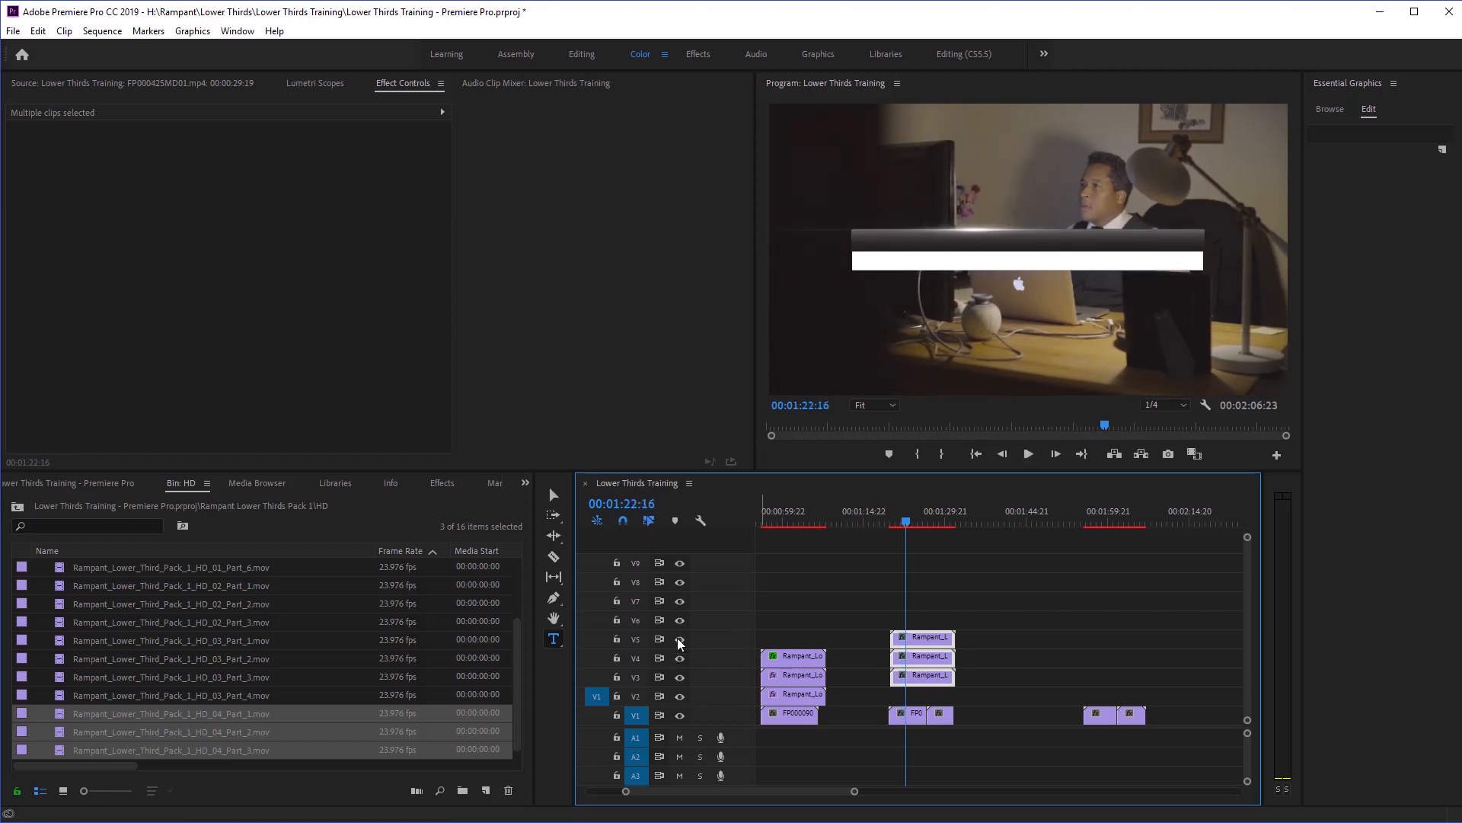
{"action": "left_click", "coordinate": [678, 658]}
{"action": "left_click", "coordinate": [679, 677]}
{"action": "left_click", "coordinate": [679, 678]}
Apply the Tint effect to the three selected HD_04 lower-third clips on tracks V3 to V5.
{"action": "left_click", "coordinate": [442, 482]}
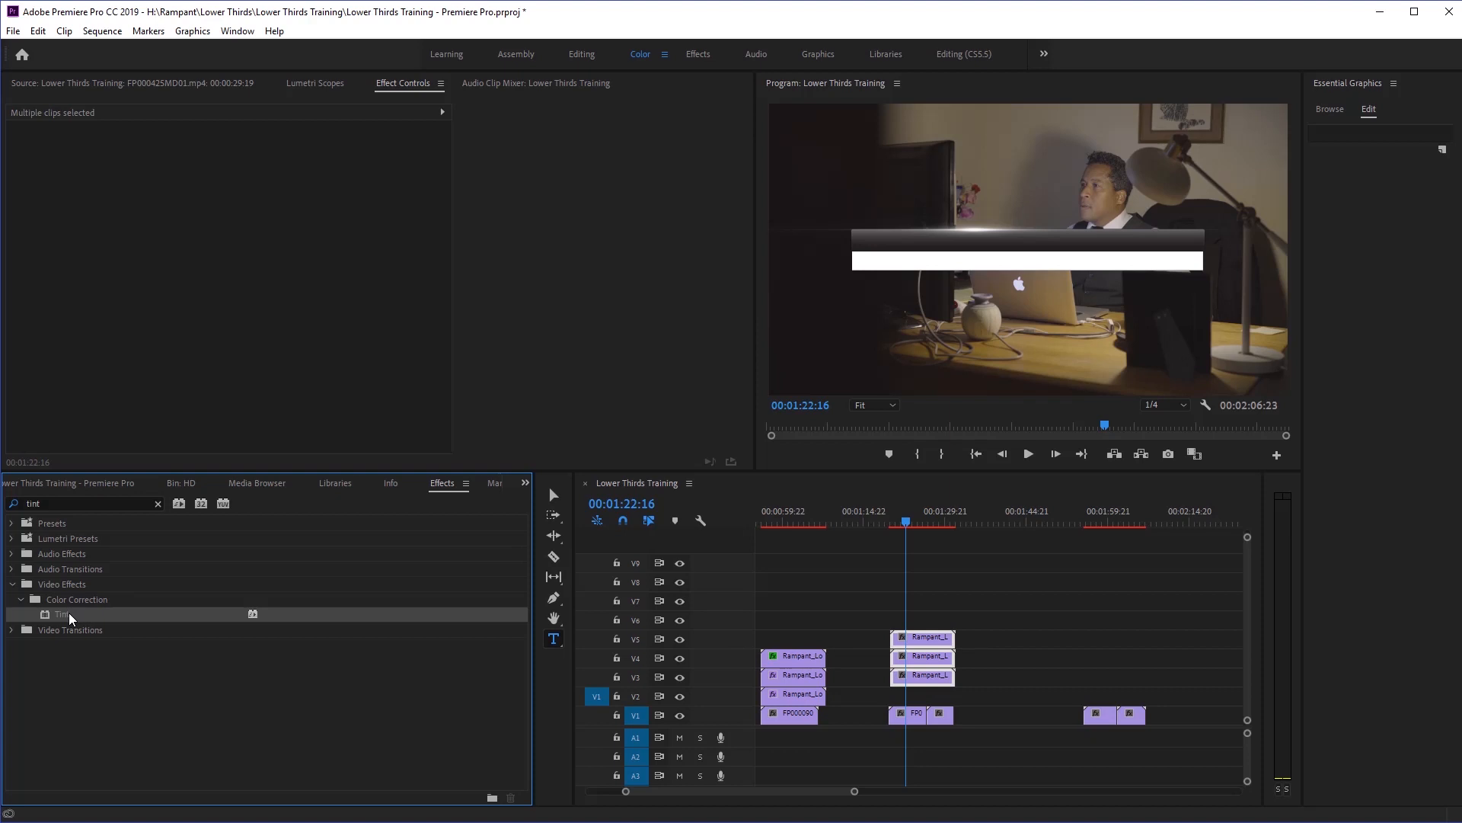
{"action": "left_click_drag", "start_coordinate": [68, 617], "coordinate": [912, 659]}
{"action": "left_click_drag", "start_coordinate": [907, 523], "coordinate": [899, 524]}
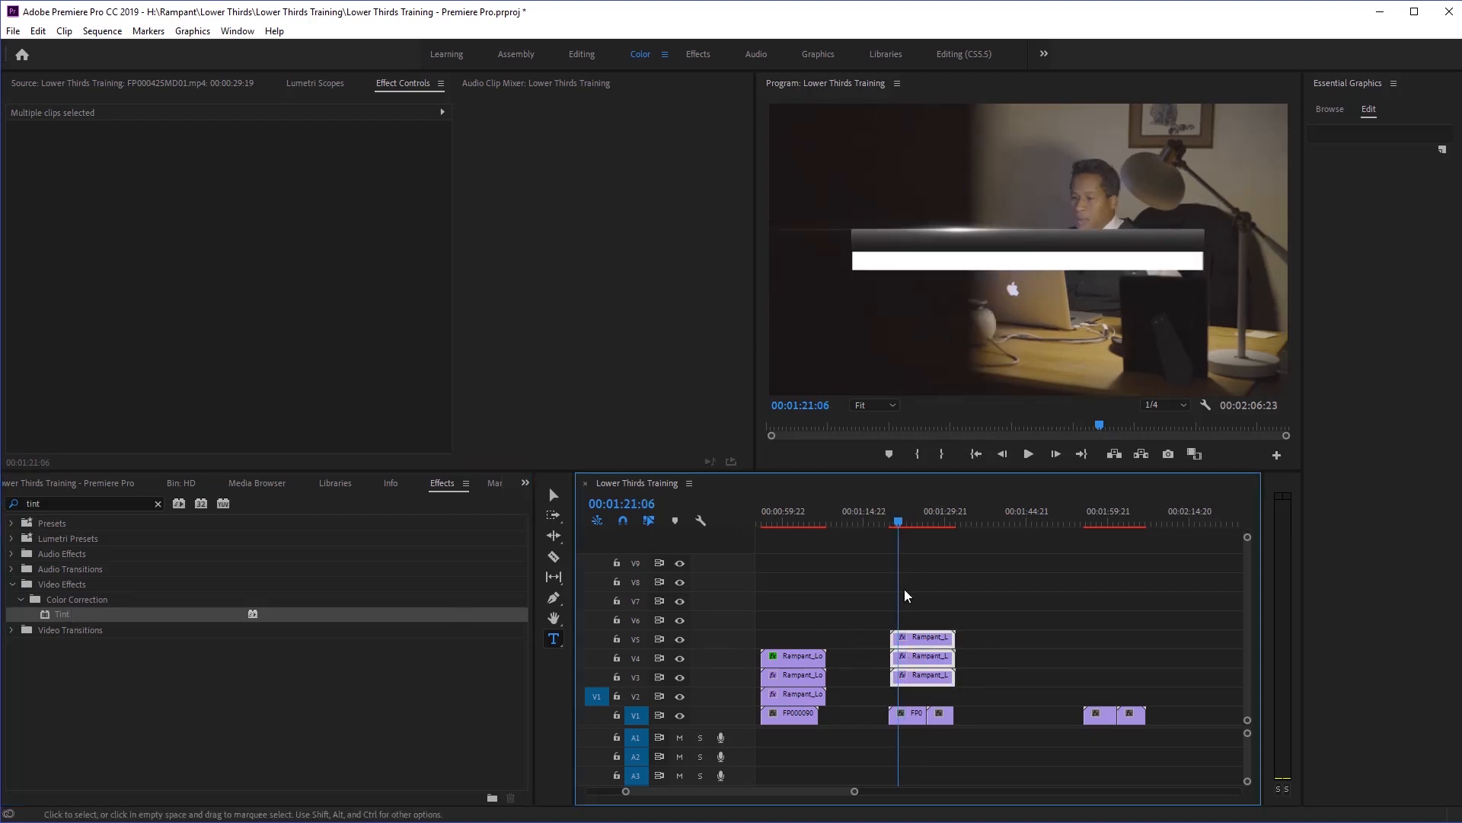
{"action": "left_click", "coordinate": [876, 658]}
Set the Tint effect's Map White To color to blue 0D5CA6 on the HD_04 Part_2 clip on track V4.
{"action": "left_click", "coordinate": [918, 660]}
{"action": "left_click", "coordinate": [233, 402]}
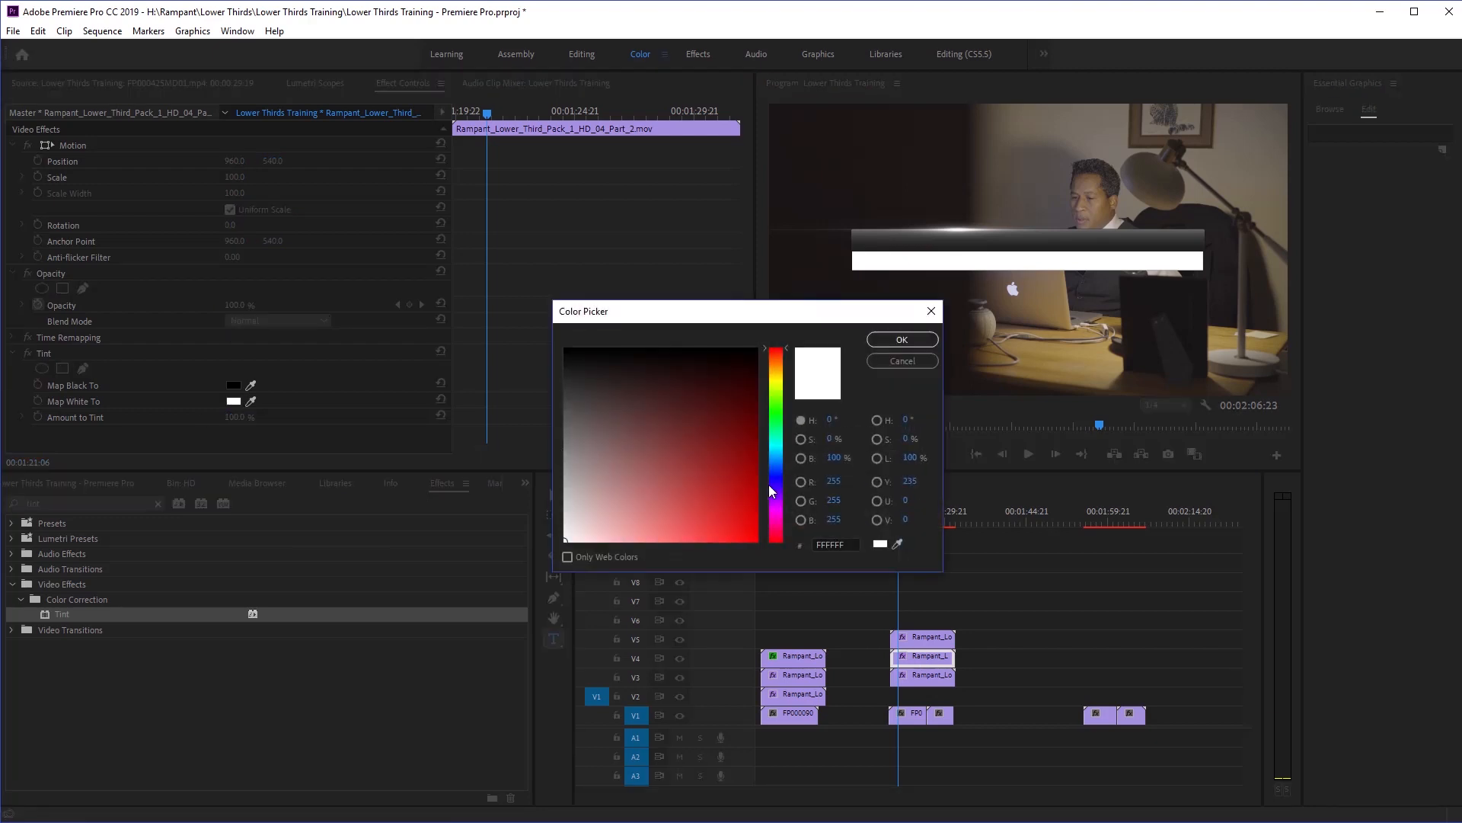
{"action": "left_click", "coordinate": [779, 460]}
{"action": "left_click", "coordinate": [743, 474]}
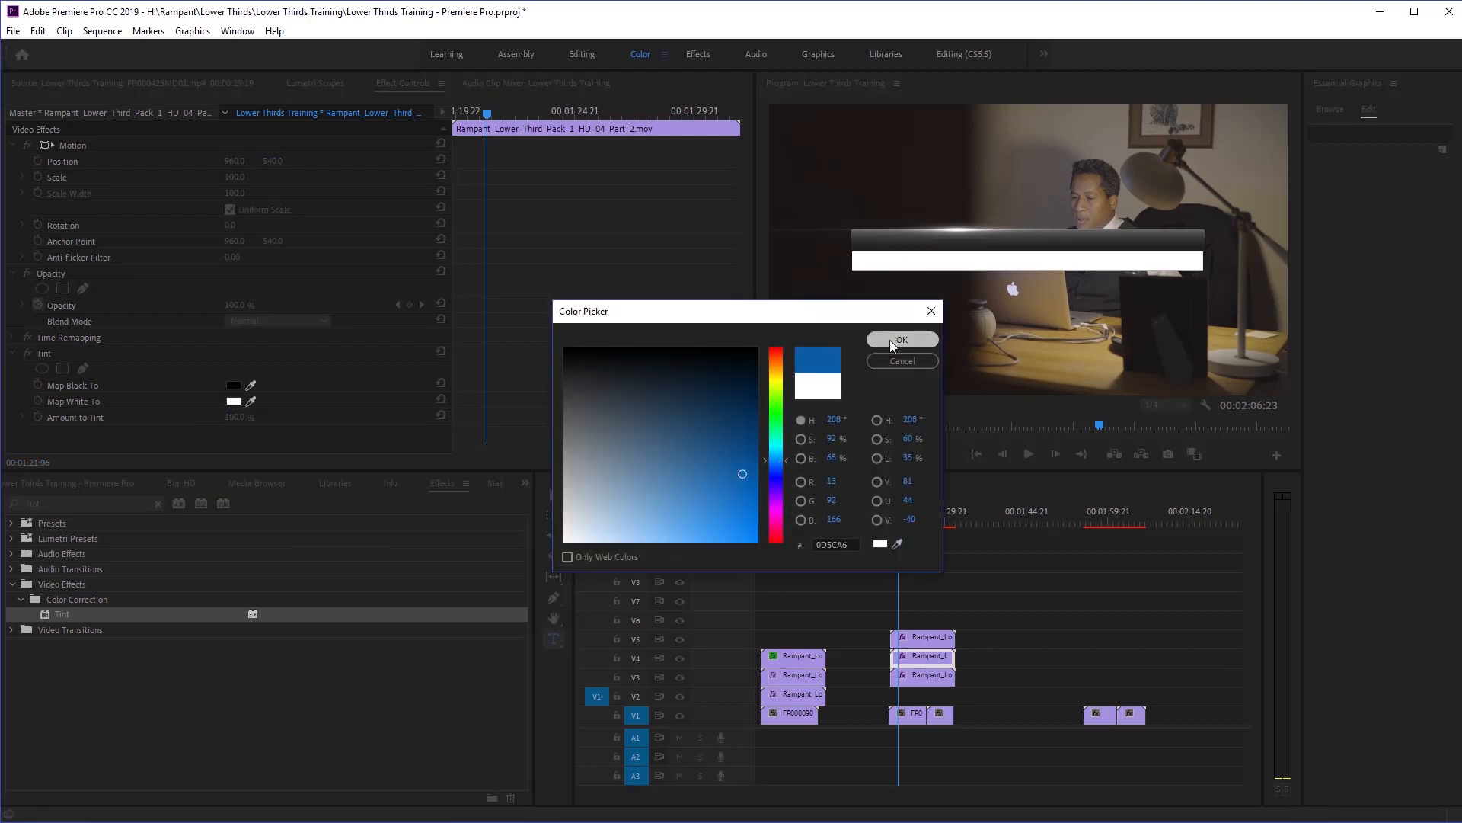
{"action": "left_click", "coordinate": [890, 339]}
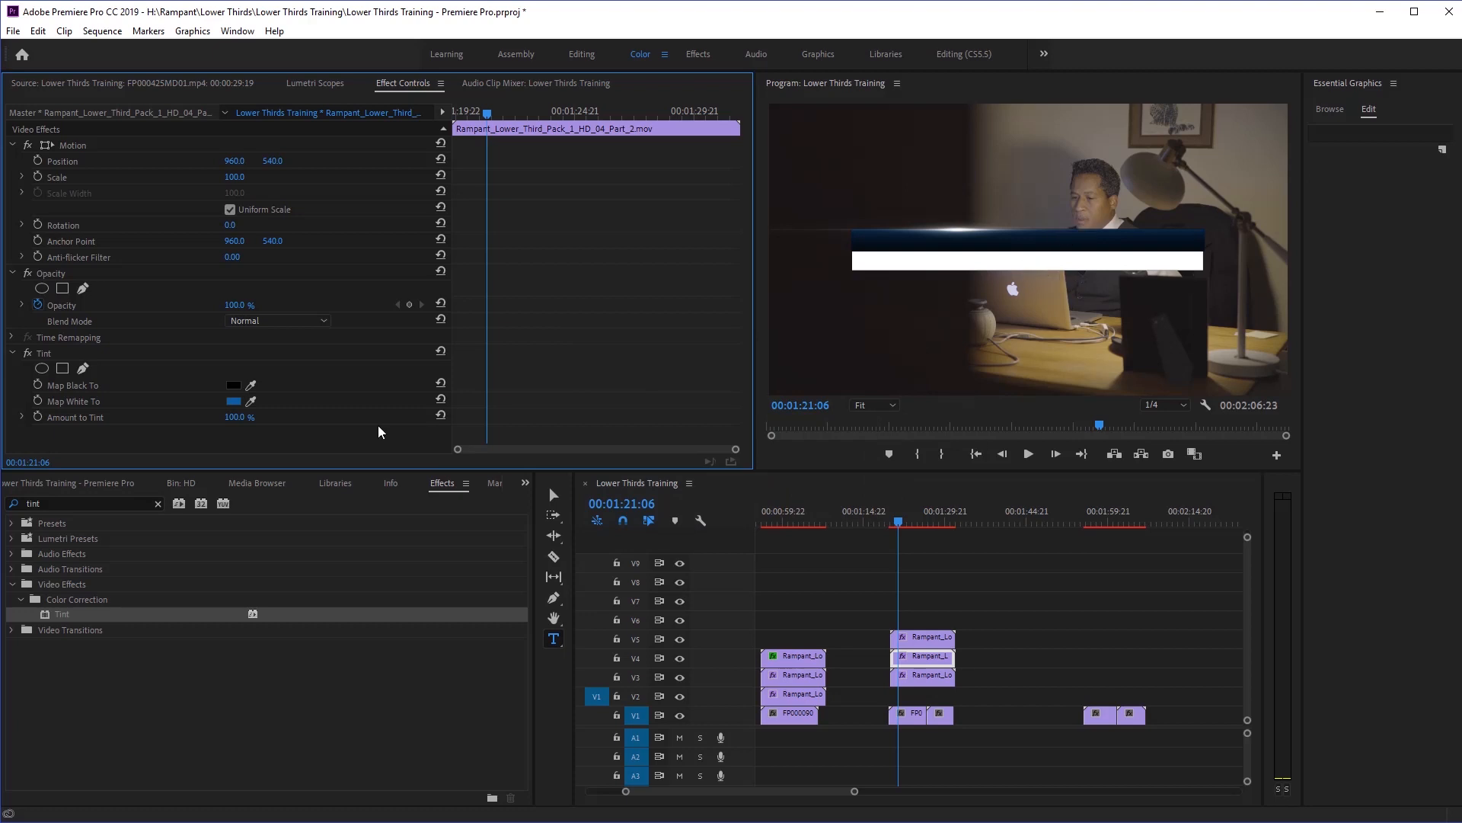
Set the Tint effect's Map Black To color to bright blue 3C74F1 on the HD_04 Part_2 clip.
{"action": "left_click", "coordinate": [233, 386]}
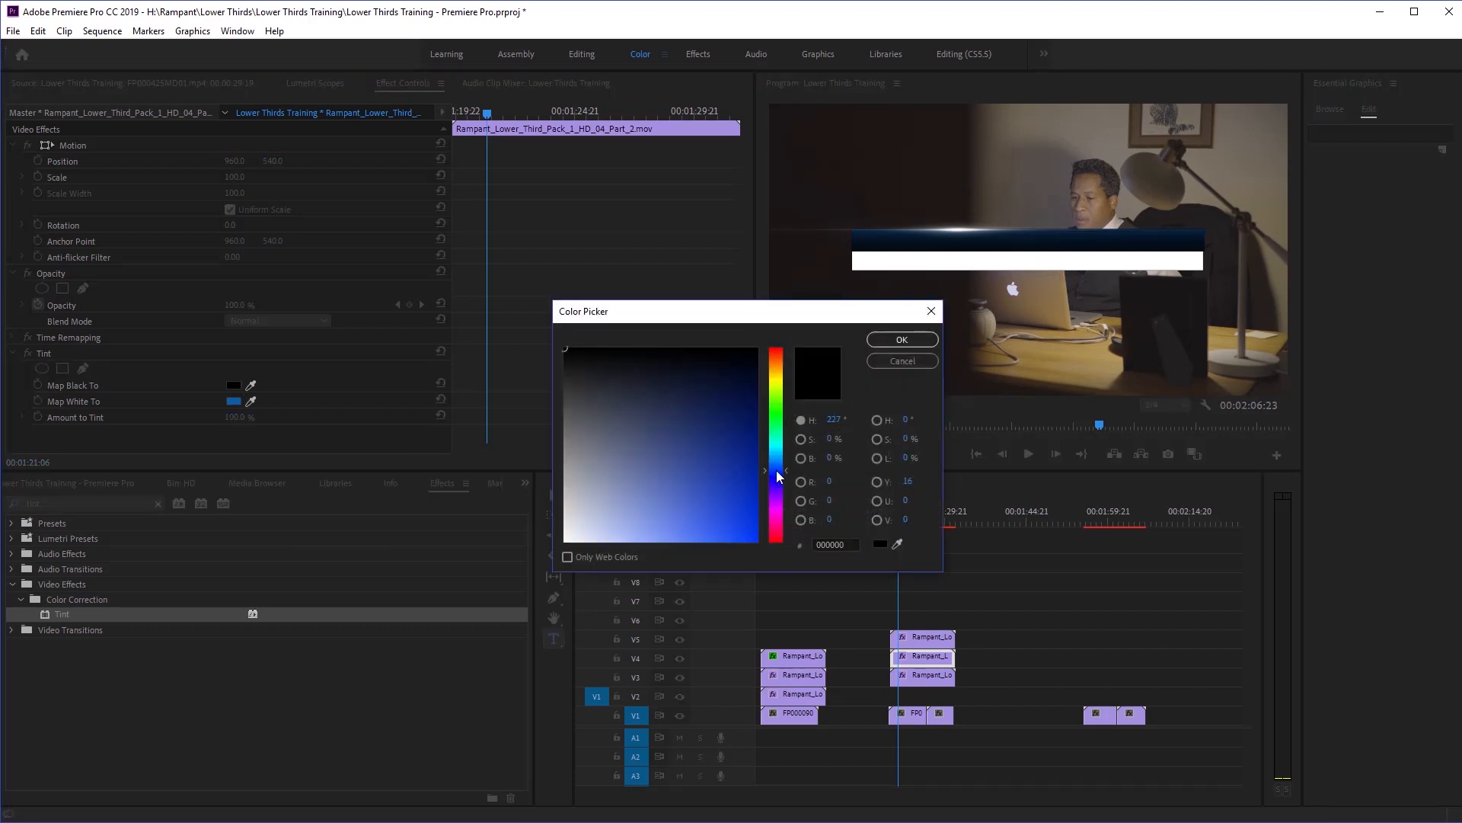
{"action": "left_click", "coordinate": [712, 524]}
{"action": "left_click", "coordinate": [902, 339]}
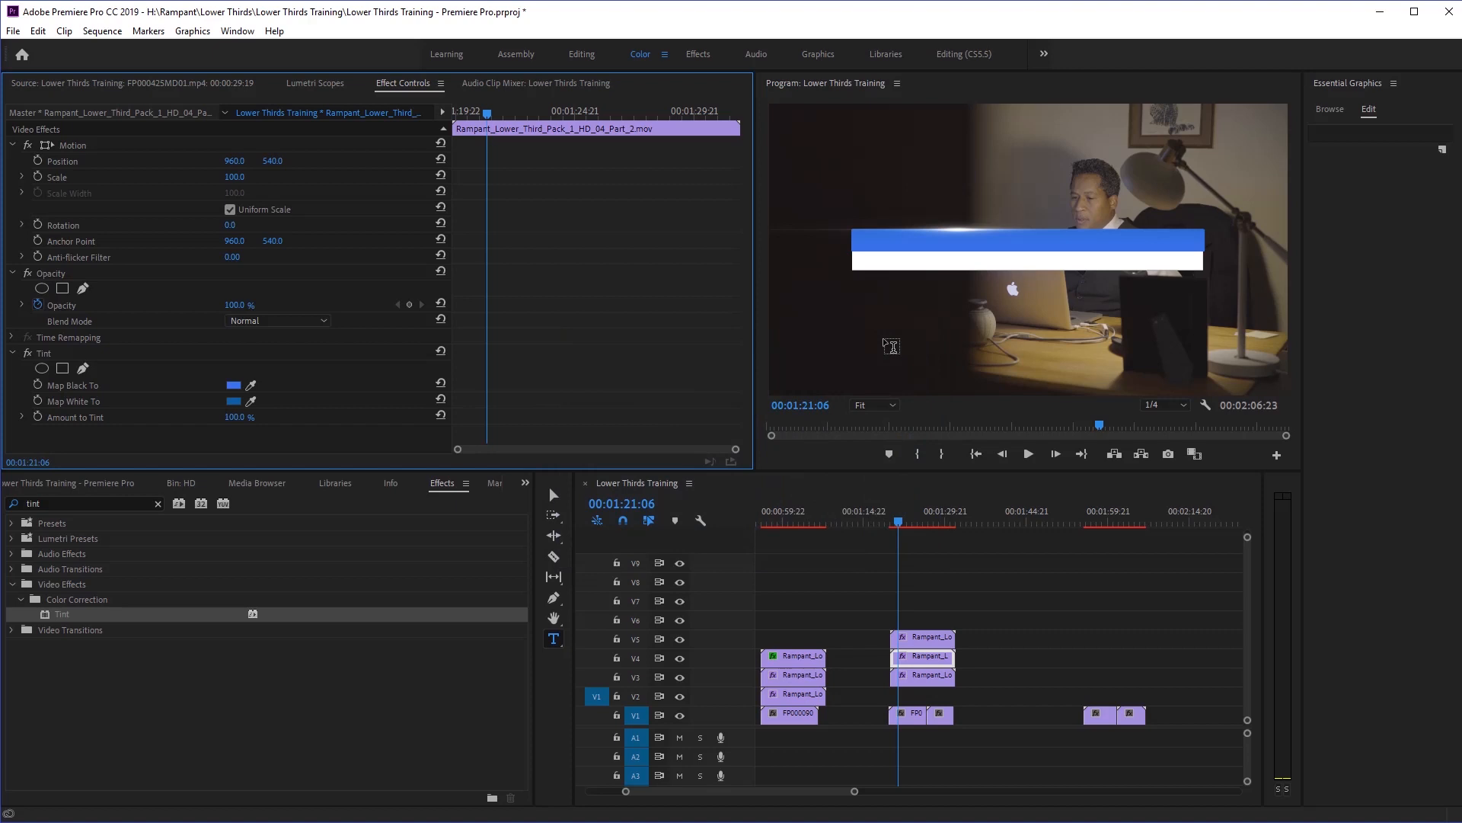
Darken the HD_04 Part_2 clip's Tint Map White To color to near-black navy 021324.
{"action": "left_click", "coordinate": [233, 401]}
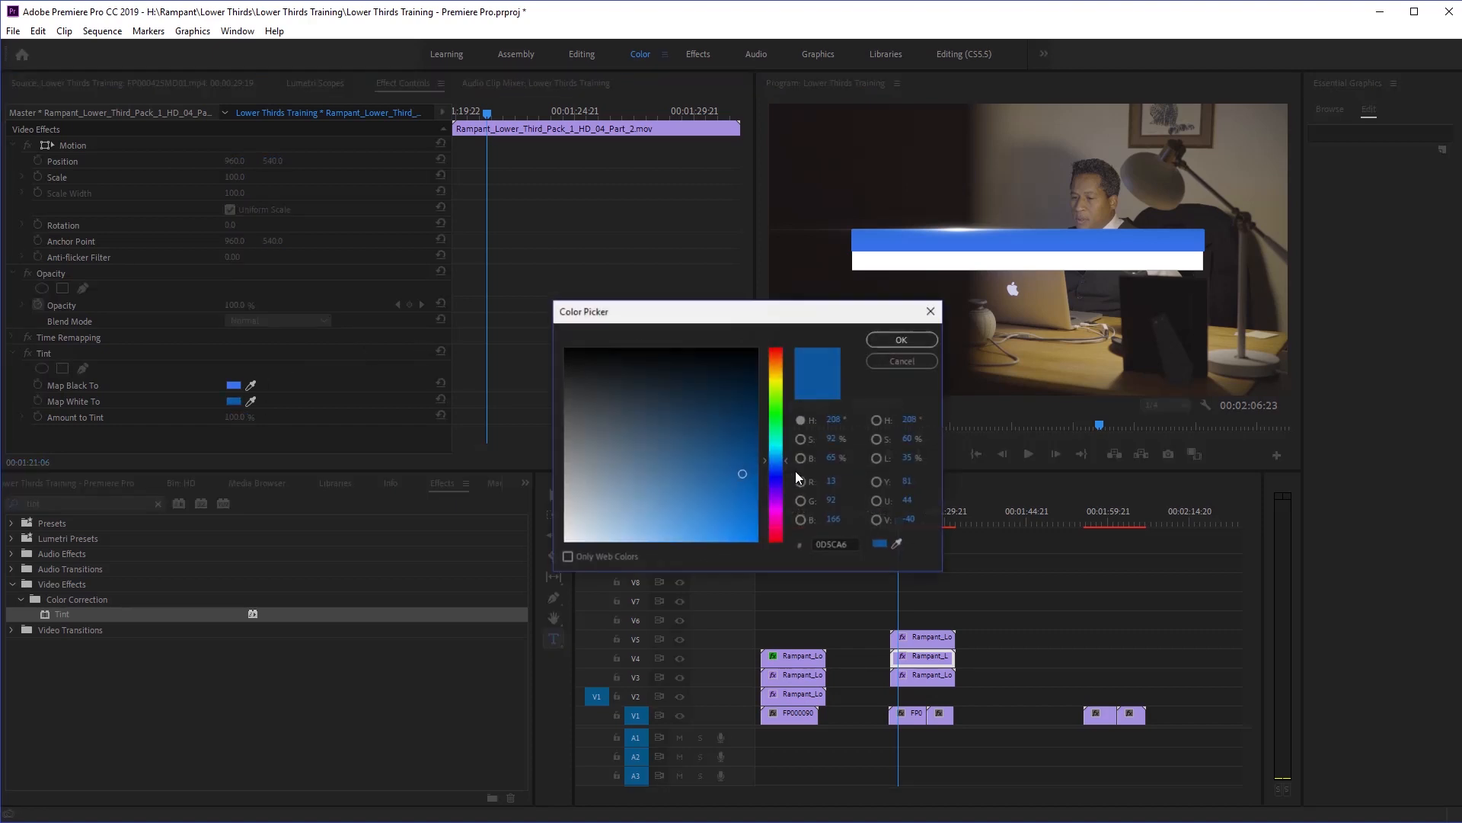
{"action": "left_click", "coordinate": [742, 473]}
{"action": "left_click", "coordinate": [898, 338]}
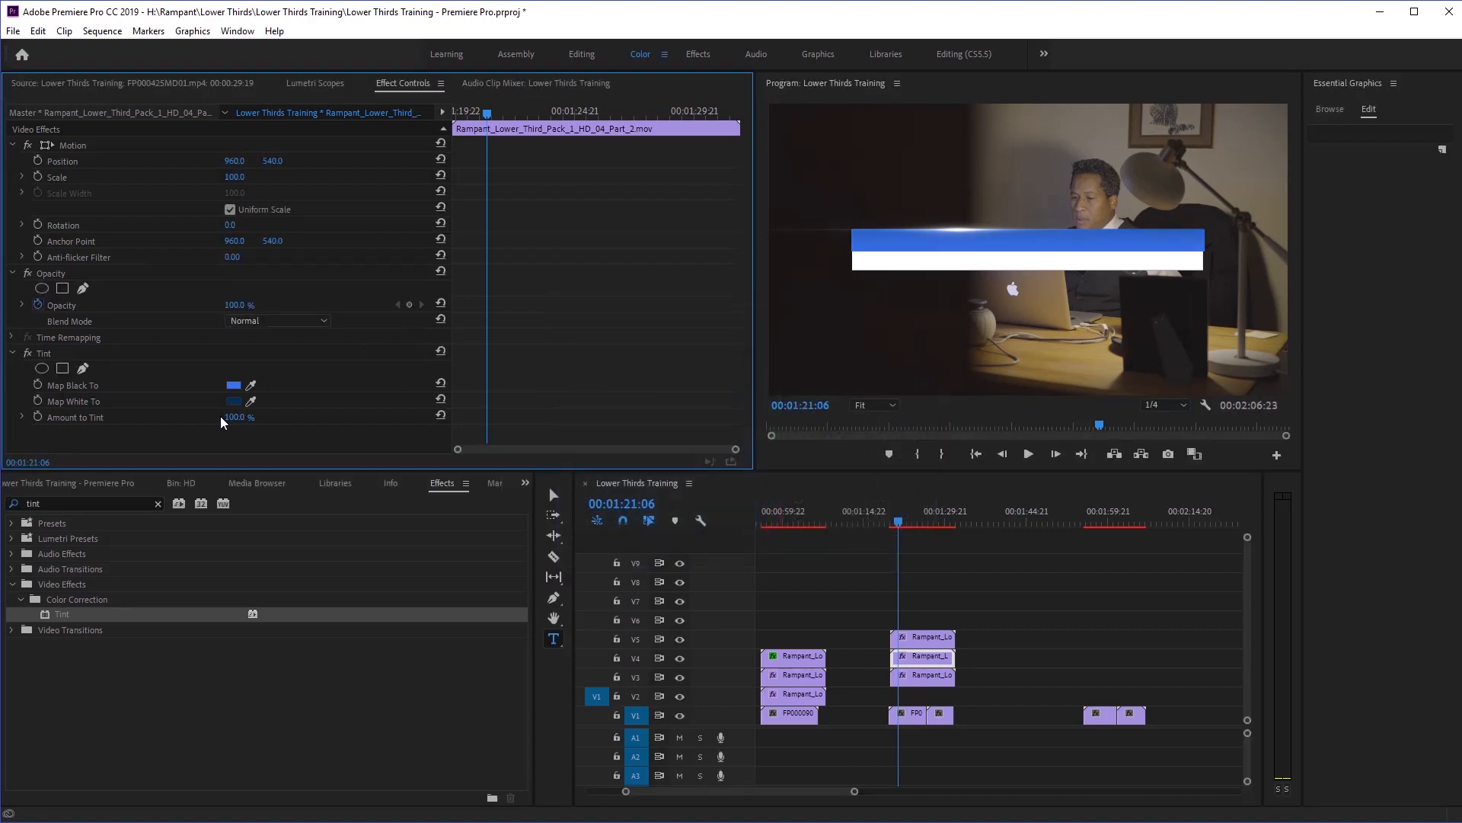
{"action": "left_click", "coordinate": [234, 402]}
{"action": "left_click", "coordinate": [749, 375]}
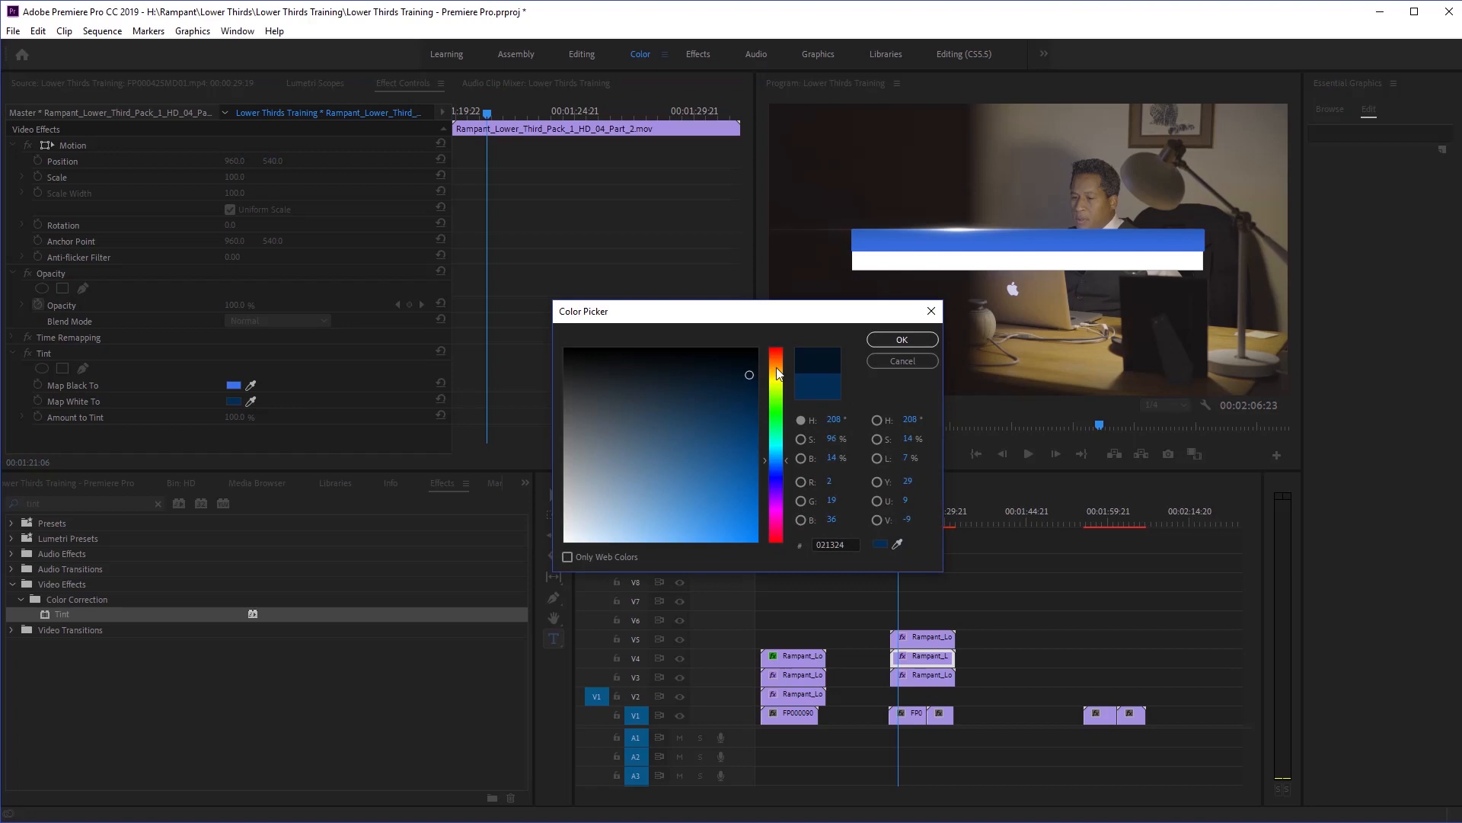
{"action": "left_click", "coordinate": [880, 339]}
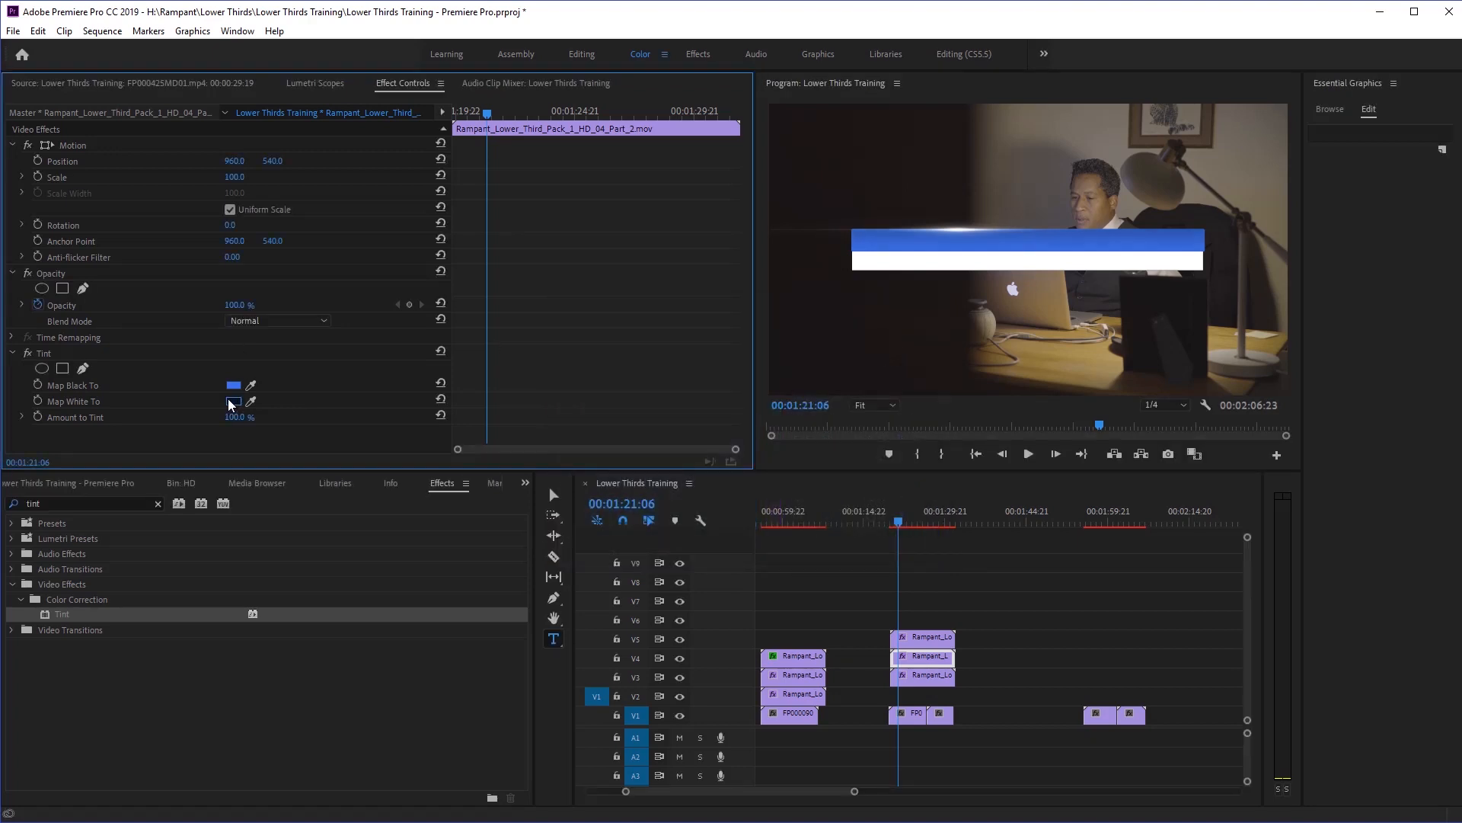
Change the HD_04 Part_2 clip's Tint Map Black To color to a very dark navy.
{"action": "left_click", "coordinate": [231, 404]}
{"action": "left_click", "coordinate": [904, 360]}
{"action": "left_click", "coordinate": [232, 402]}
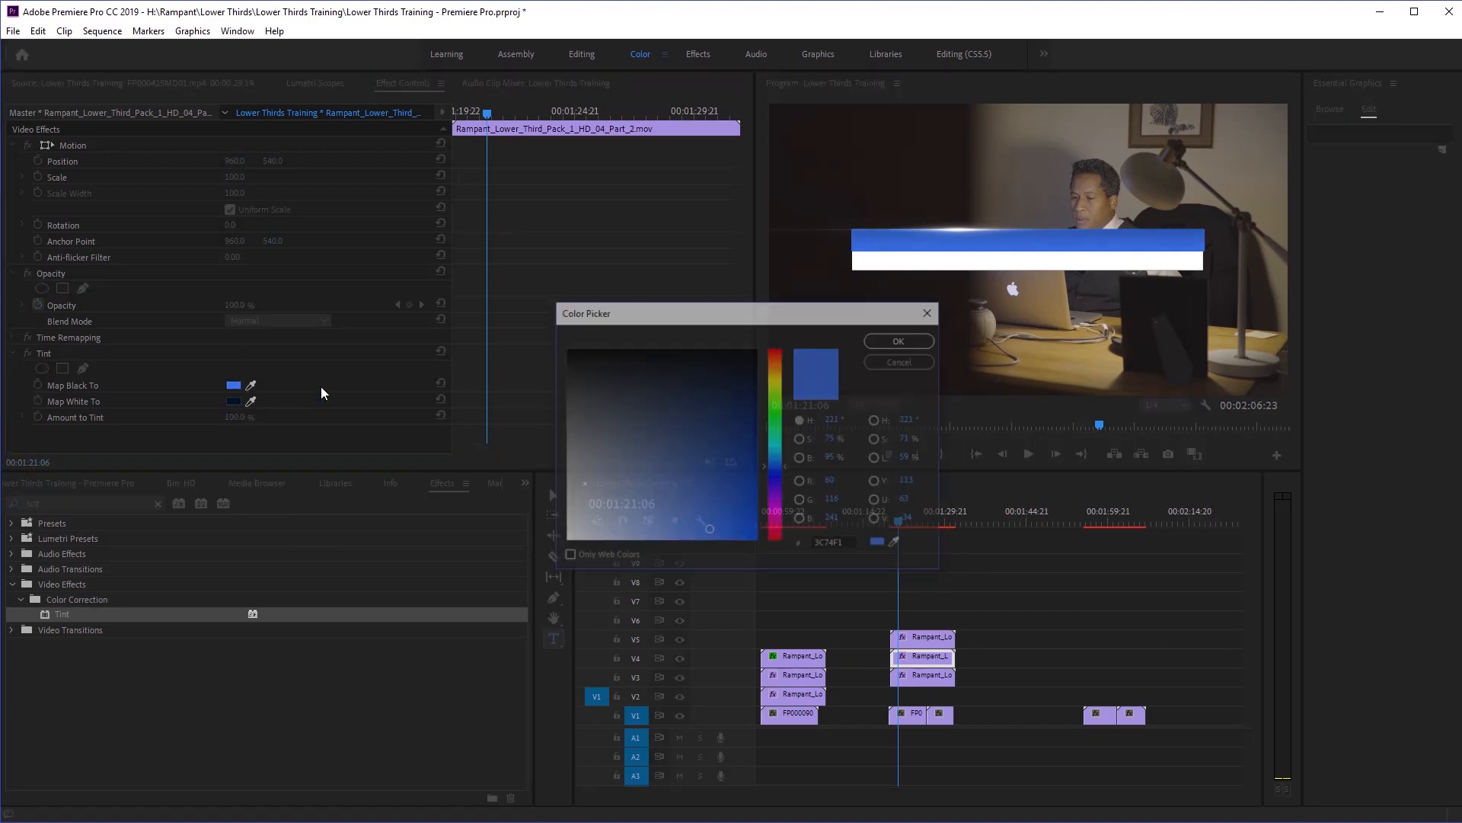
{"action": "left_click", "coordinate": [739, 382]}
{"action": "left_click", "coordinate": [900, 340]}
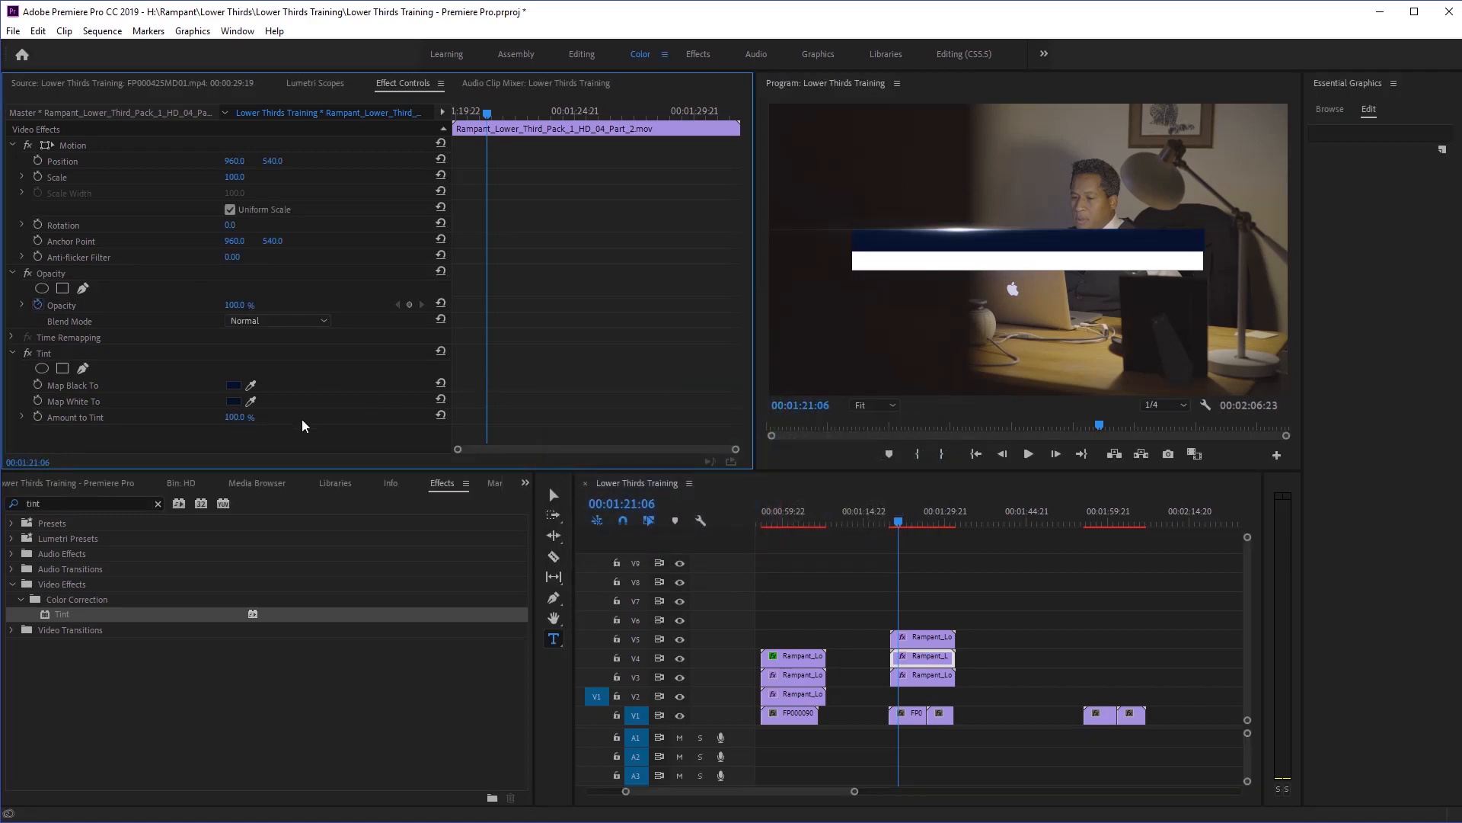
Set the HD_04 Part_2 clip's Tint to map white to blue 16599B and black to a dark blue.
{"action": "left_click", "coordinate": [236, 401]}
{"action": "left_click", "coordinate": [736, 459]}
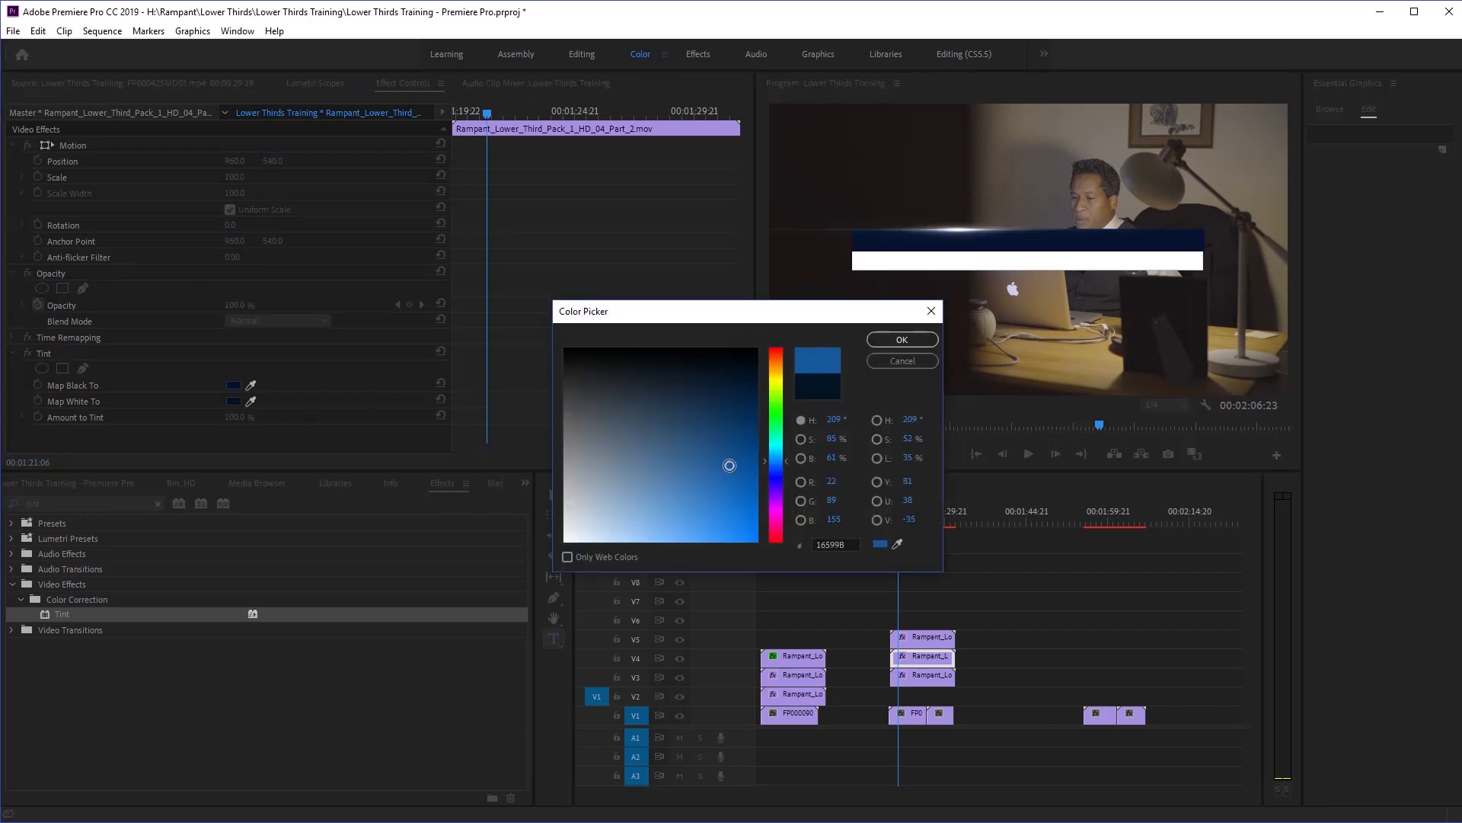
{"action": "left_click", "coordinate": [873, 342]}
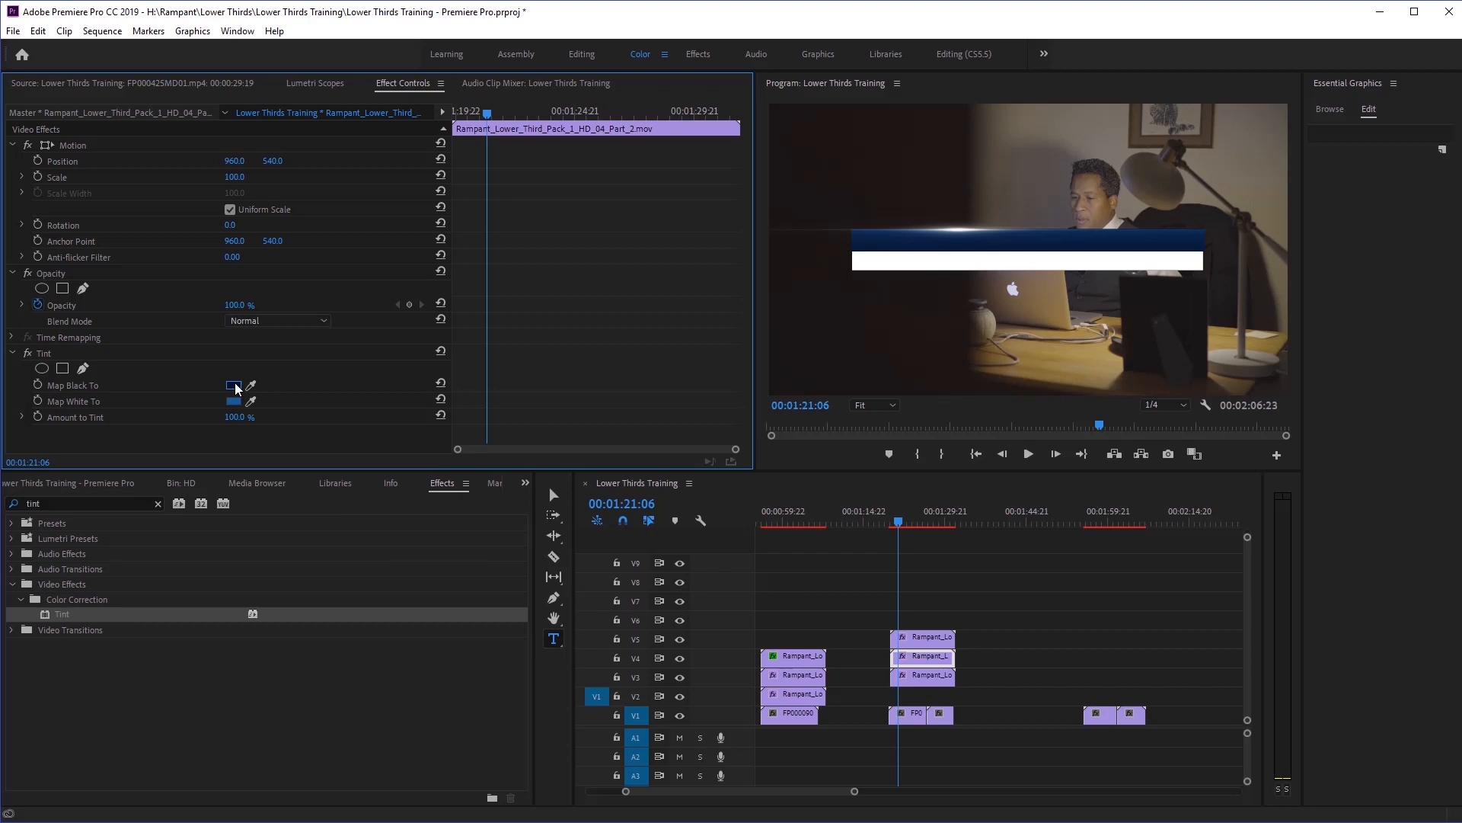
{"action": "left_click", "coordinate": [233, 385]}
{"action": "left_click", "coordinate": [733, 415]}
{"action": "left_click", "coordinate": [887, 340]}
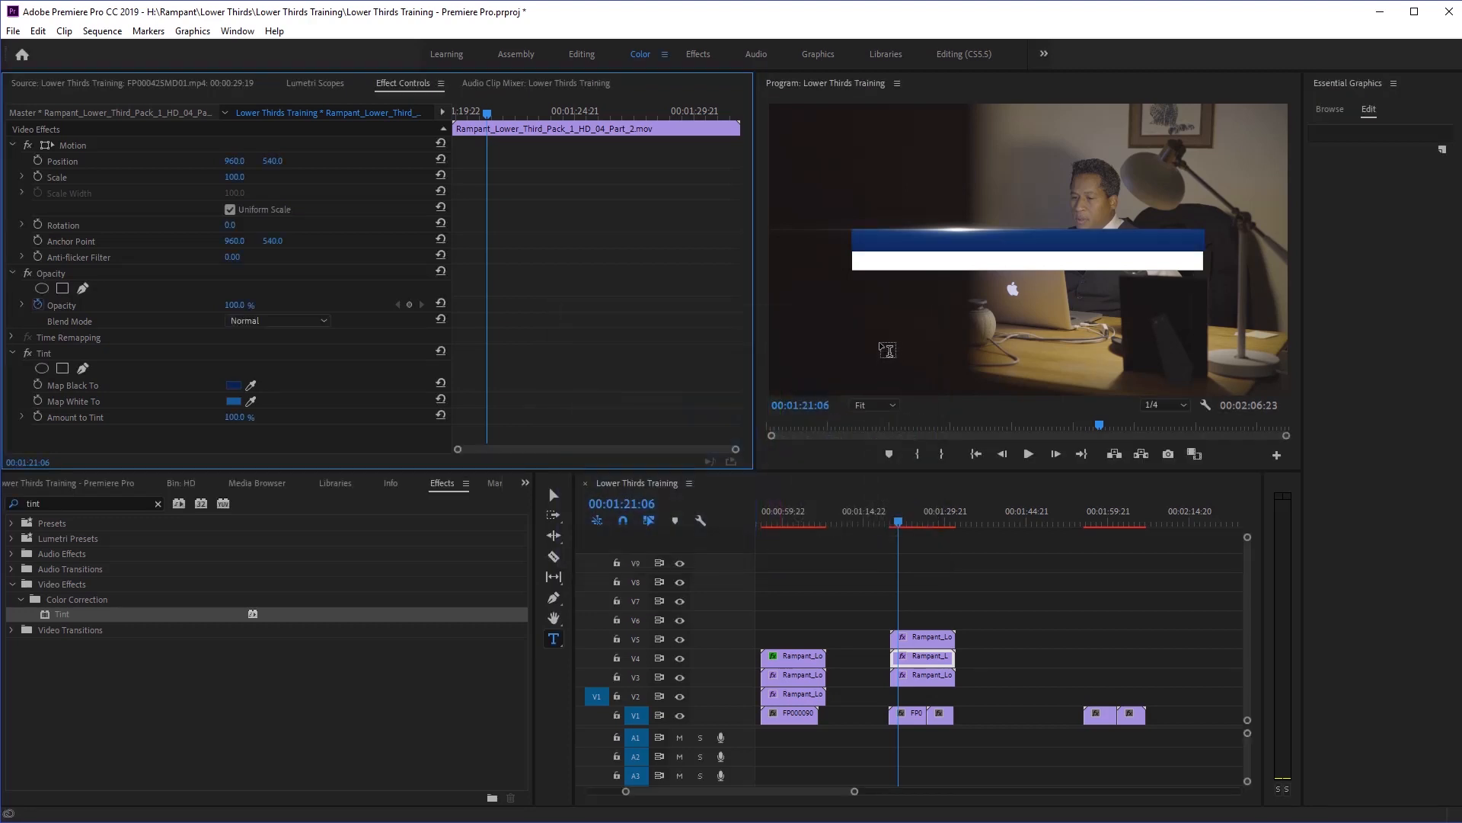
Set the Tint effect's Map White To color to light blue 158AC1 on the HD_04 Part_1 clip on track V3.
{"action": "left_click", "coordinate": [926, 674]}
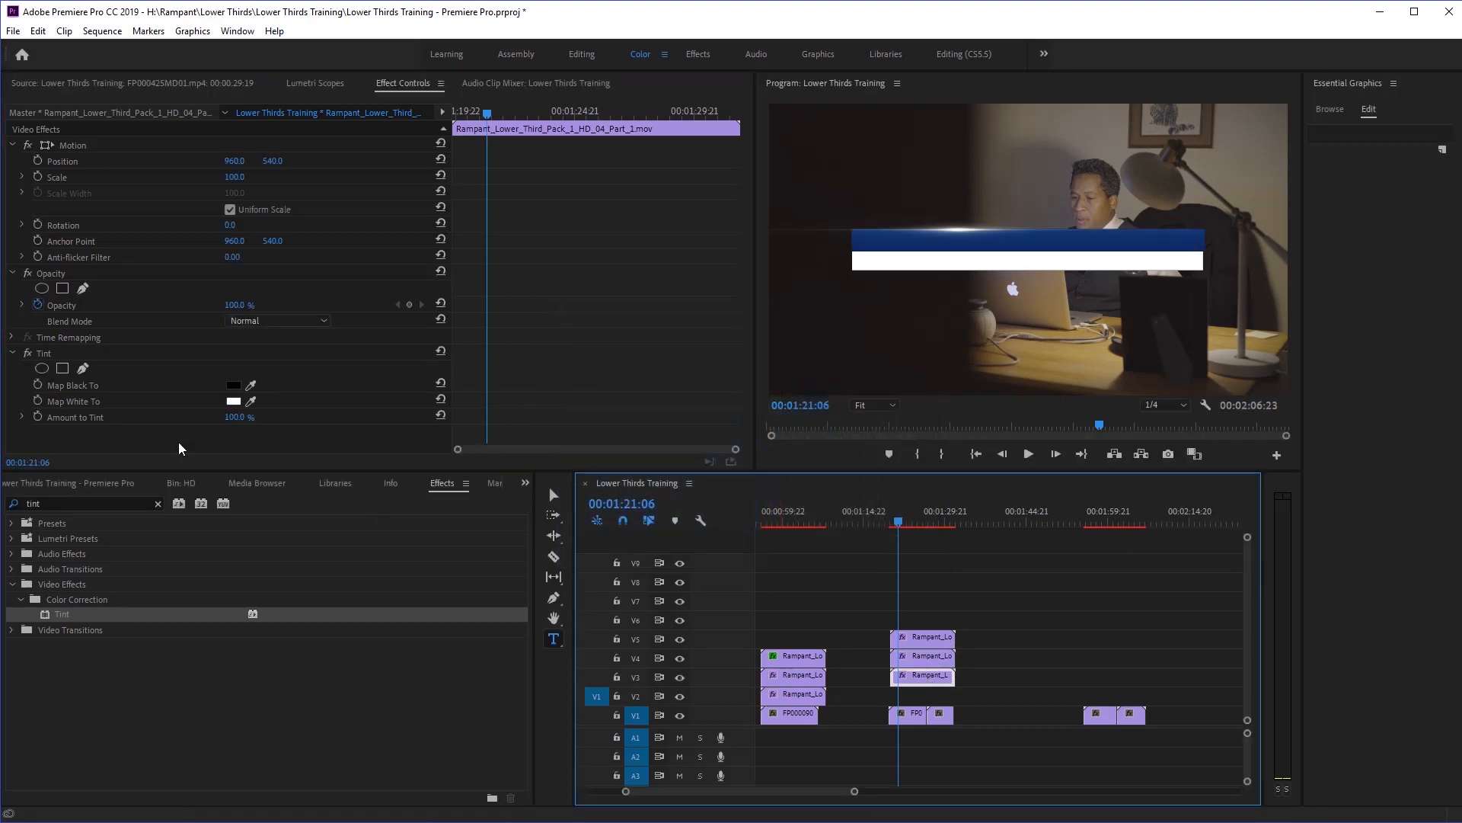
{"action": "left_click", "coordinate": [233, 401]}
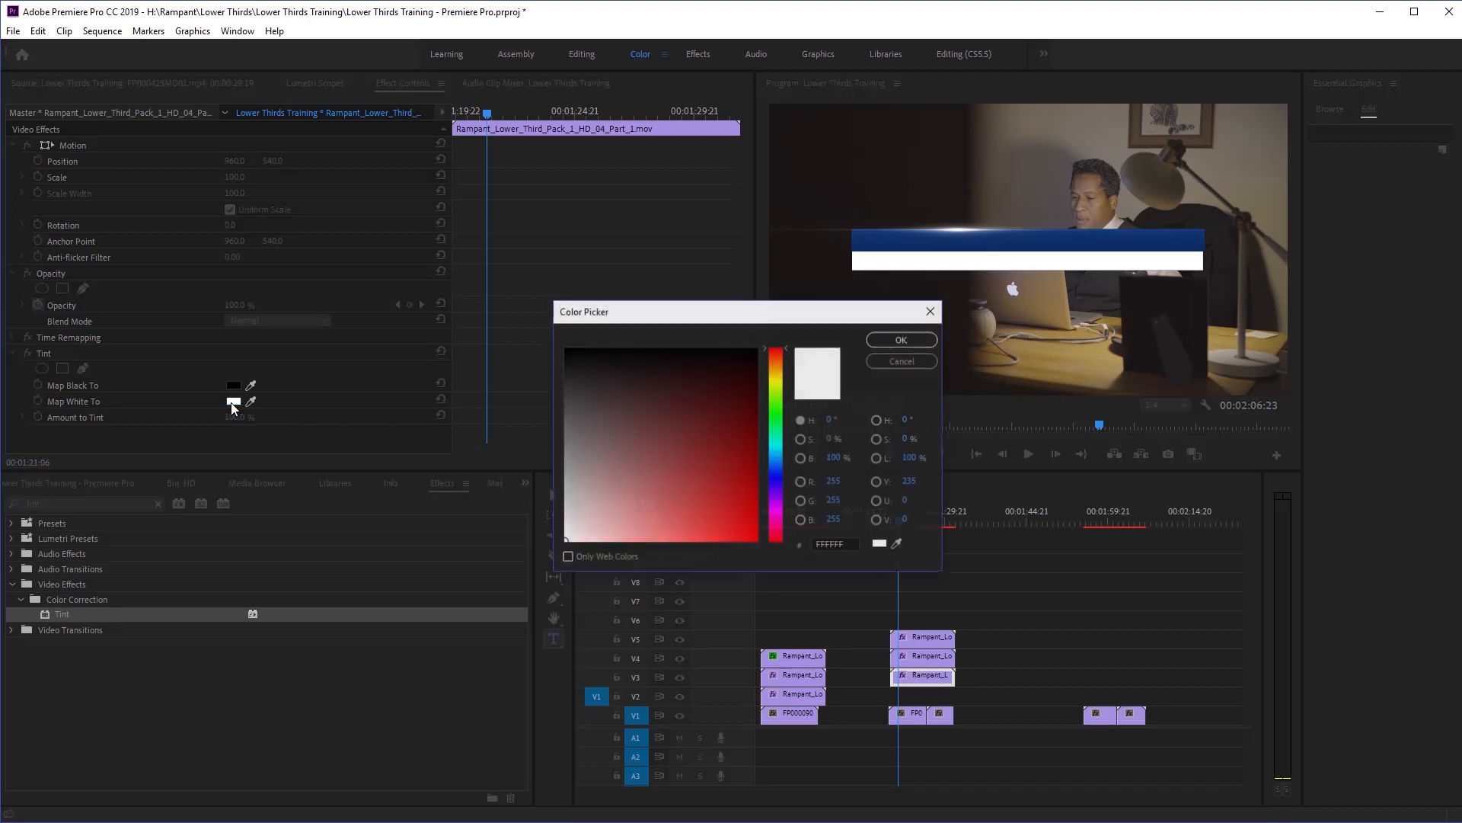
{"action": "left_click", "coordinate": [776, 455]}
{"action": "left_click", "coordinate": [736, 494]}
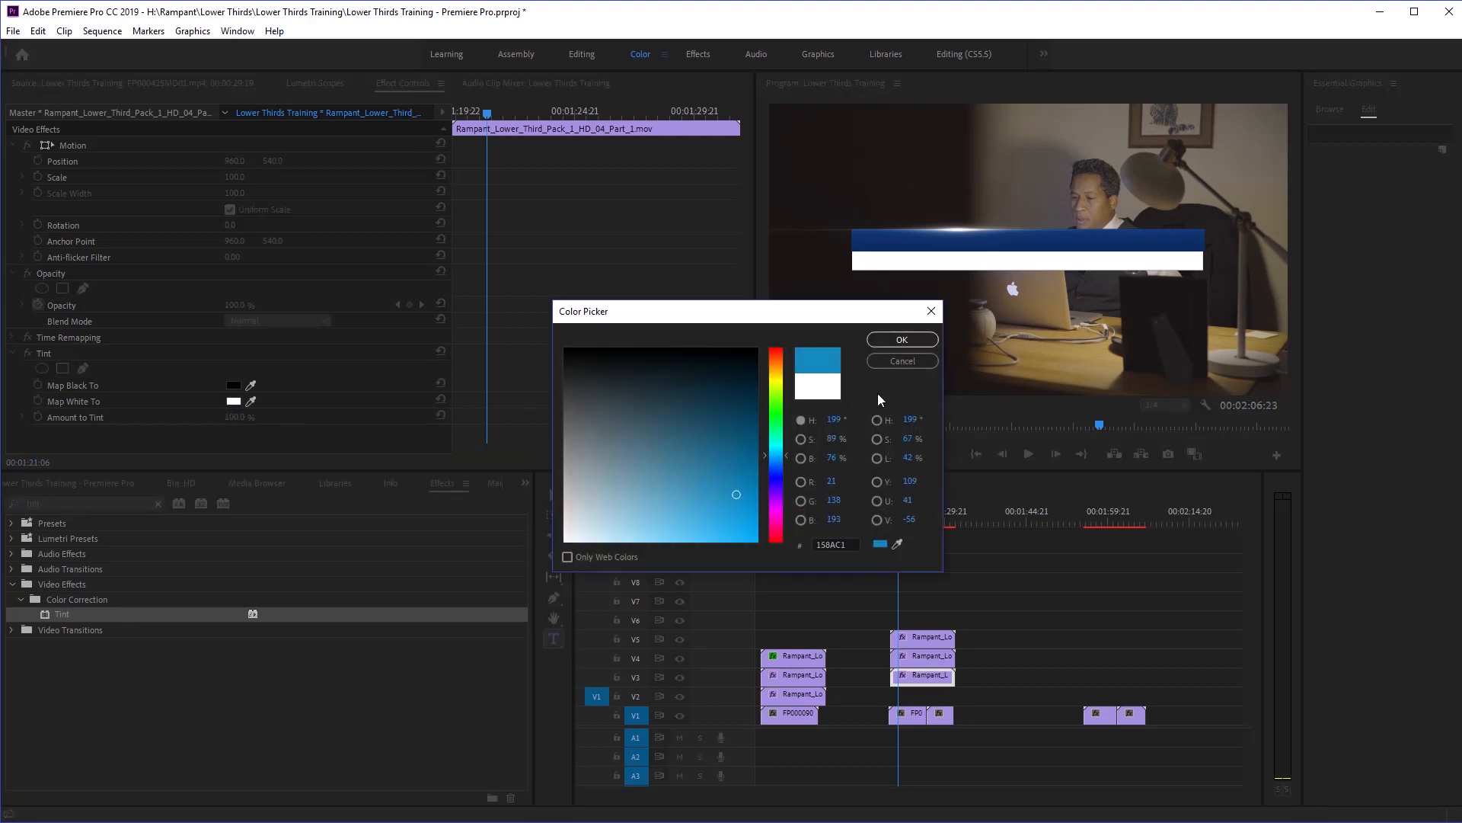
{"action": "left_click", "coordinate": [899, 340]}
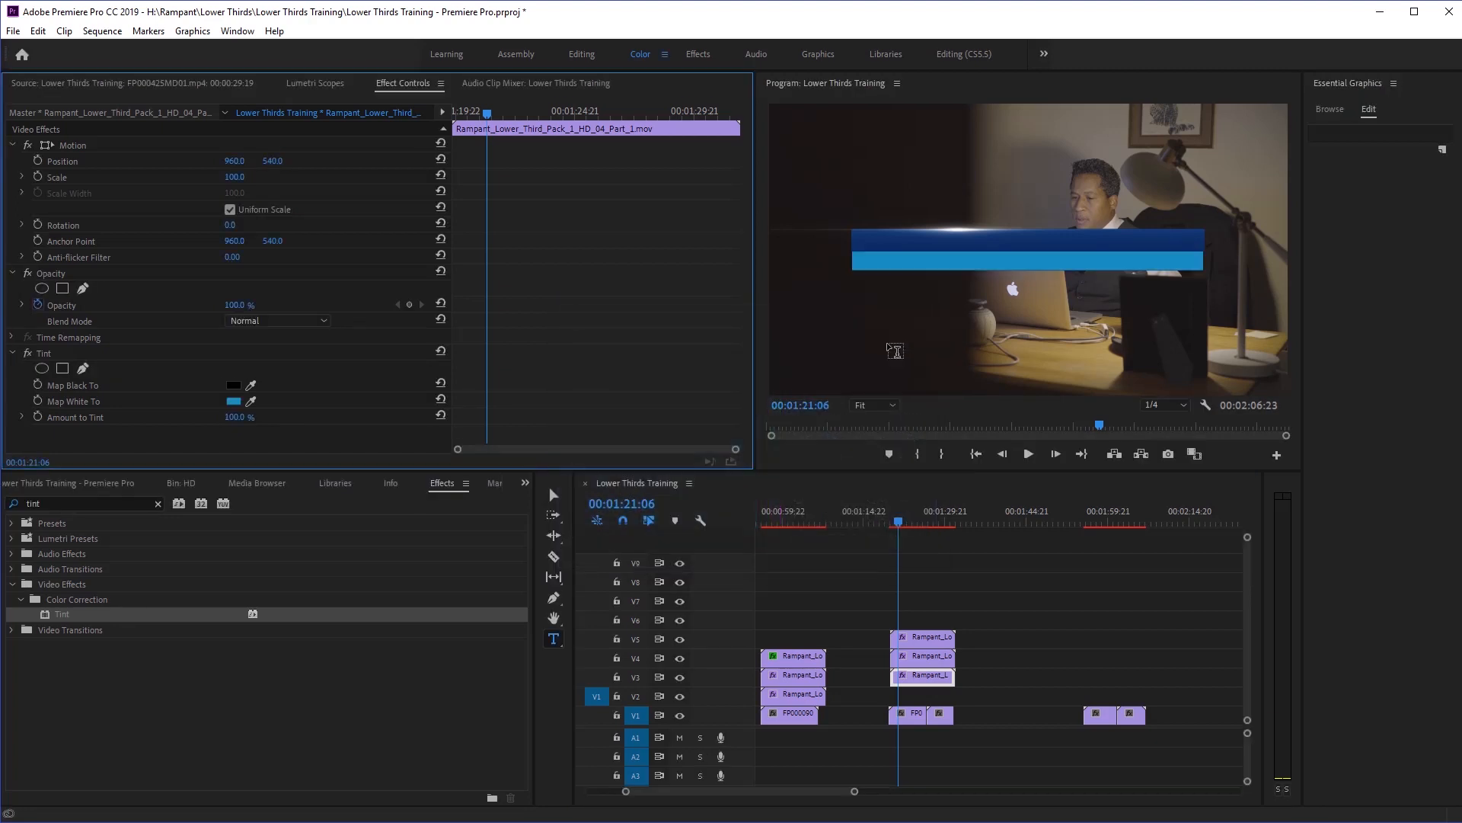
Play the recolored third lower third from its start to examine the animation, and stop on the fully opened bars.
{"action": "left_click", "coordinate": [892, 524]}
{"action": "key", "text": "space"}
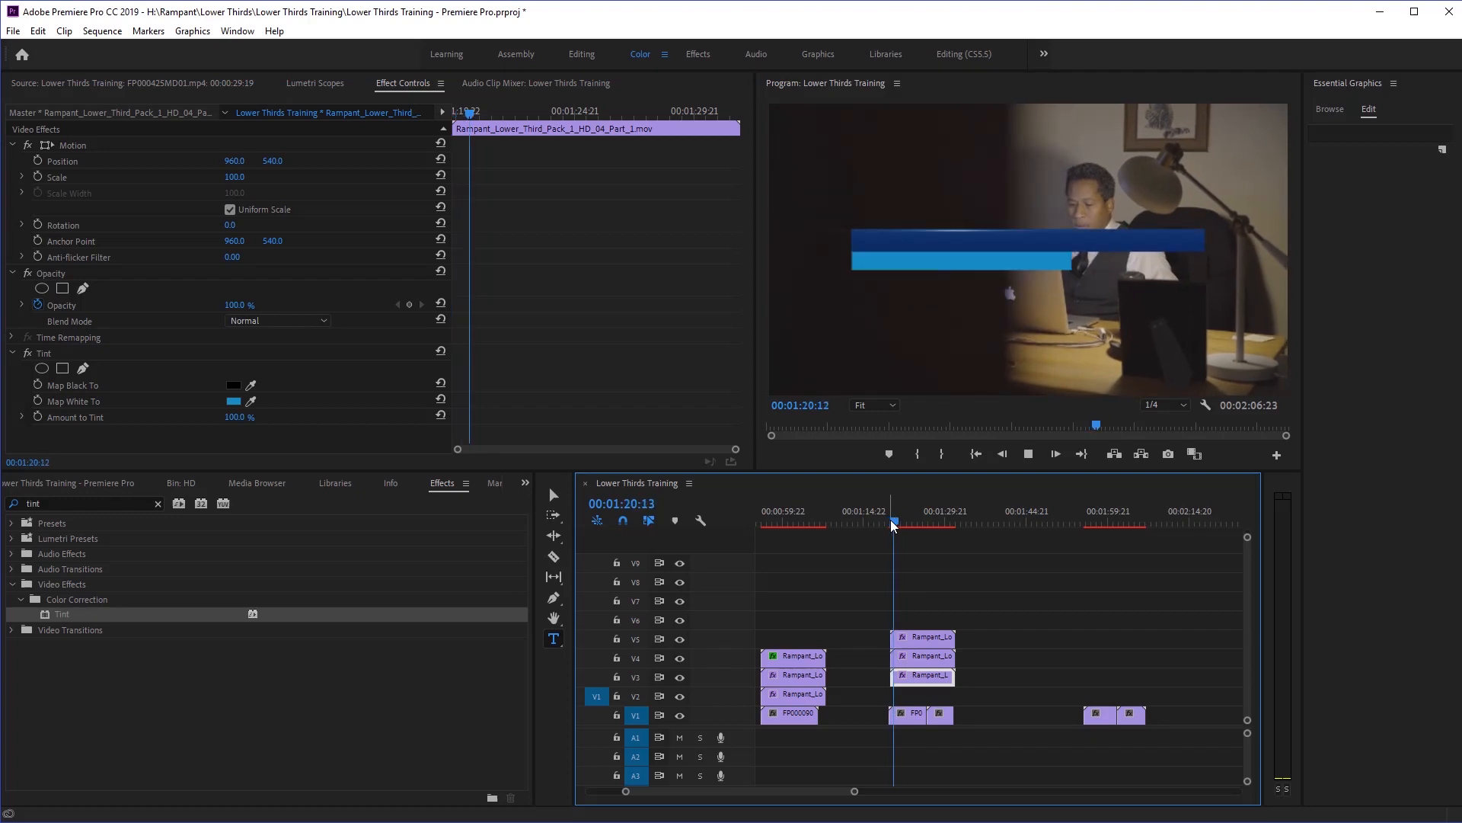
{"action": "key", "text": "space"}
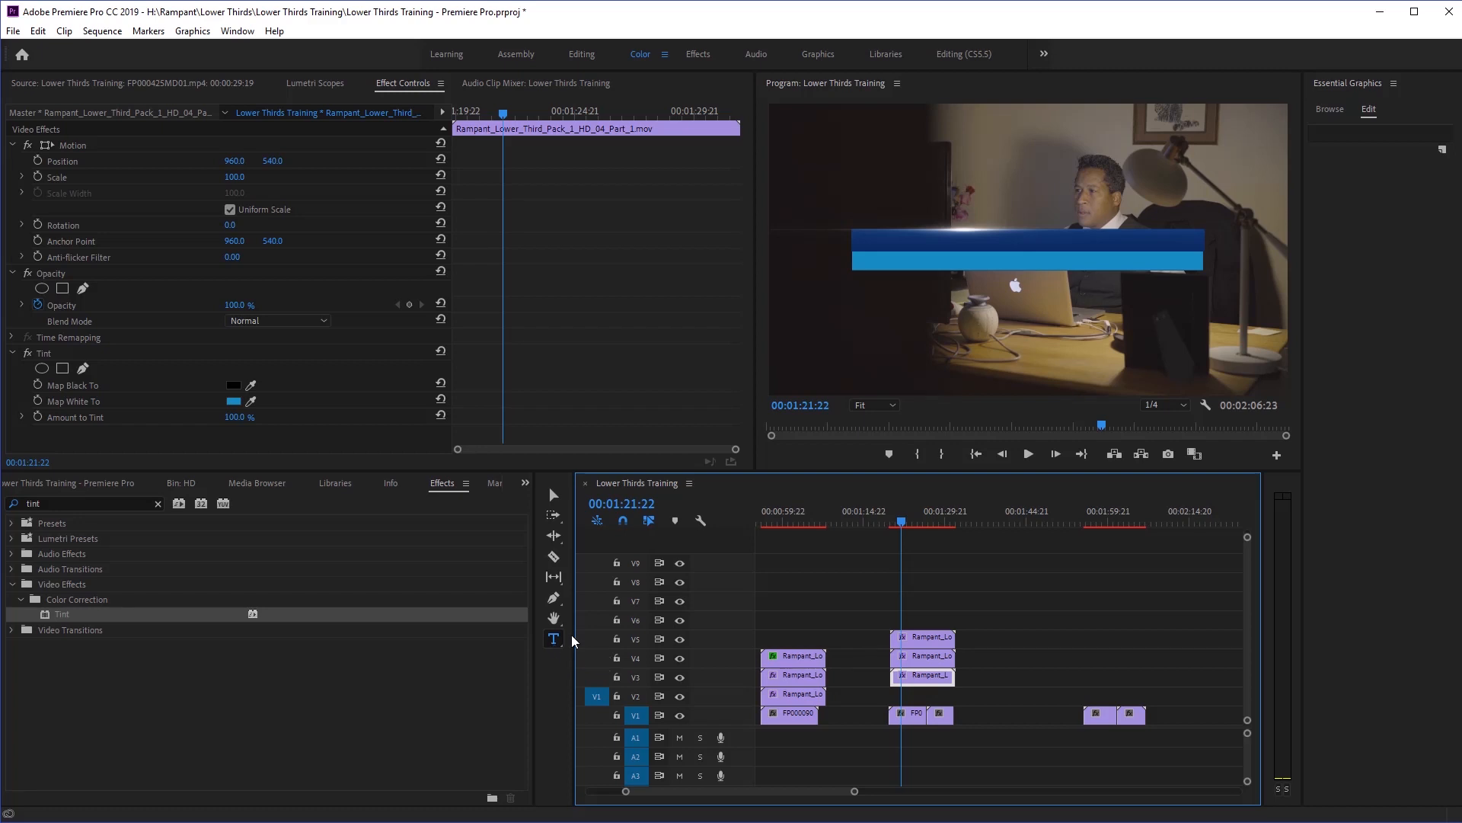
Add the title text RAMPANT FINANCIAL on the dark blue upper bar.
{"action": "left_click", "coordinate": [552, 639]}
{"action": "left_click", "coordinate": [946, 242]}
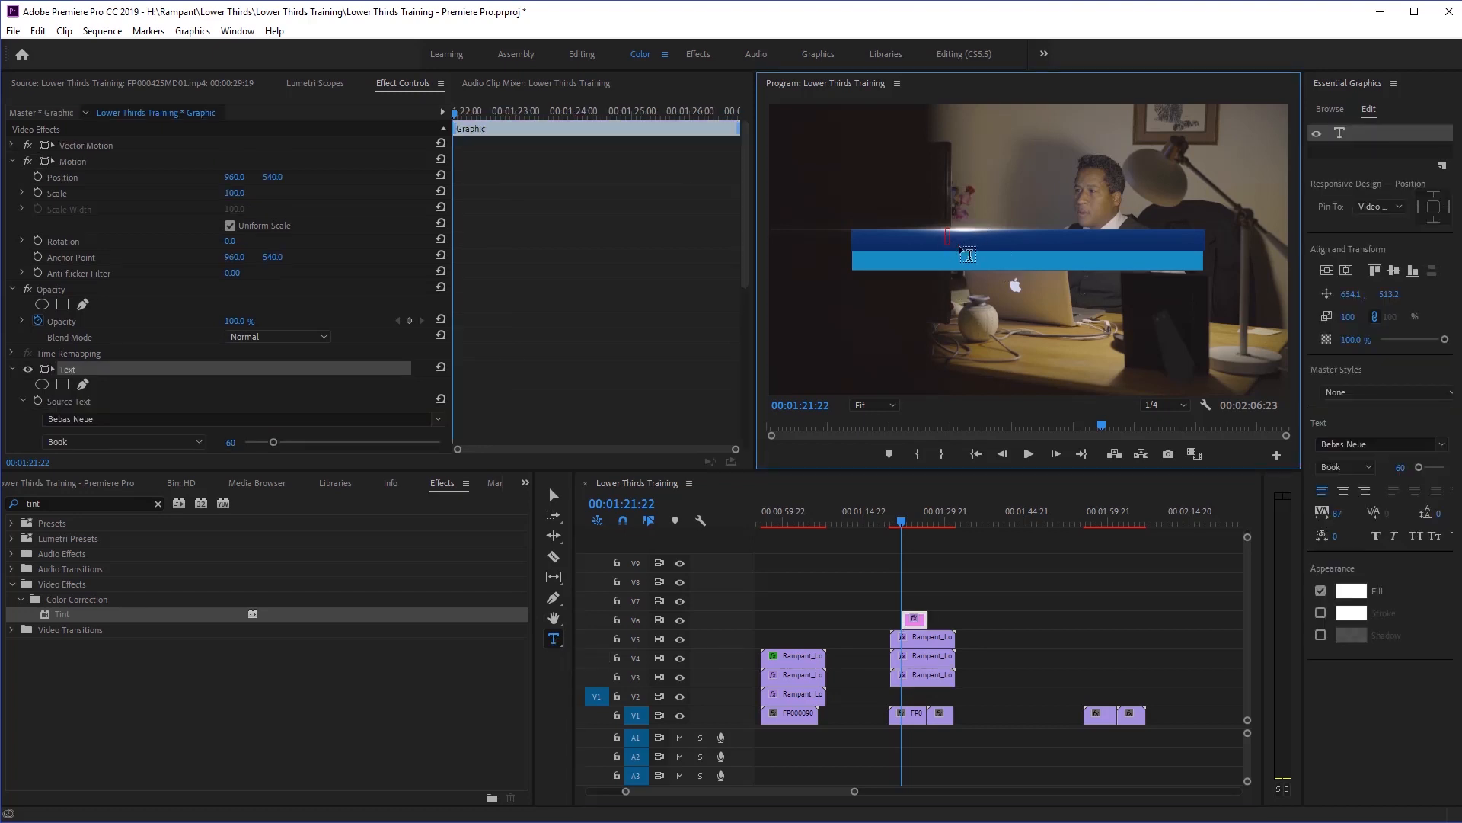
{"action": "type", "text": "RAMPANT FINANCAIL"}
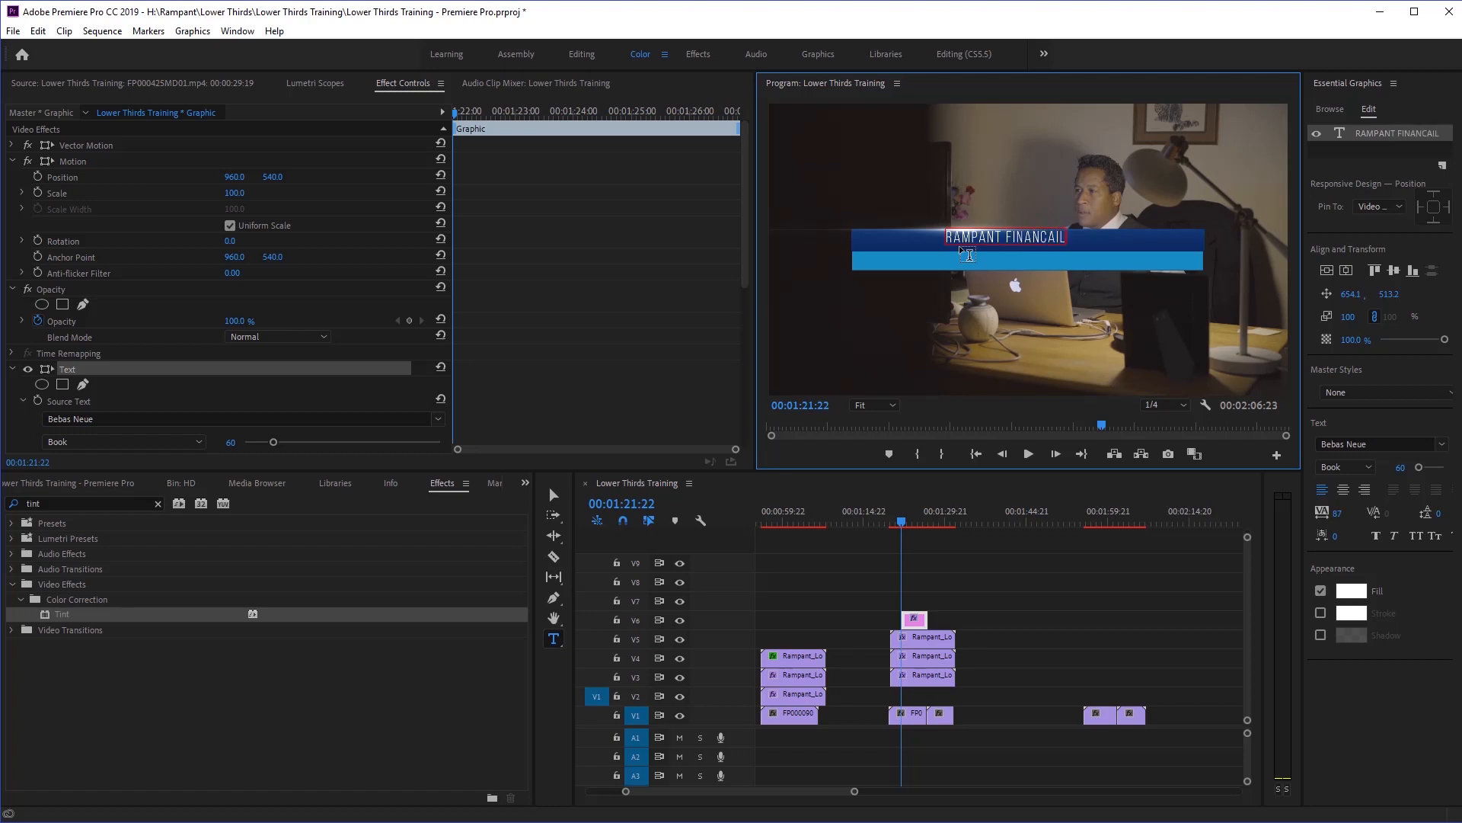
{"action": "key", "text": "BackSpace"}
{"action": "key", "text": "BackSpace"}
{"action": "key", "text": "BackSpace"}
{"action": "type", "text": "IAL"}
Set the whole RAMPANT FINANCIAL title to the Bebas Neue Bold style at size 81.
{"action": "double_click", "coordinate": [983, 235]}
{"action": "key", "text": "ctrl+a"}
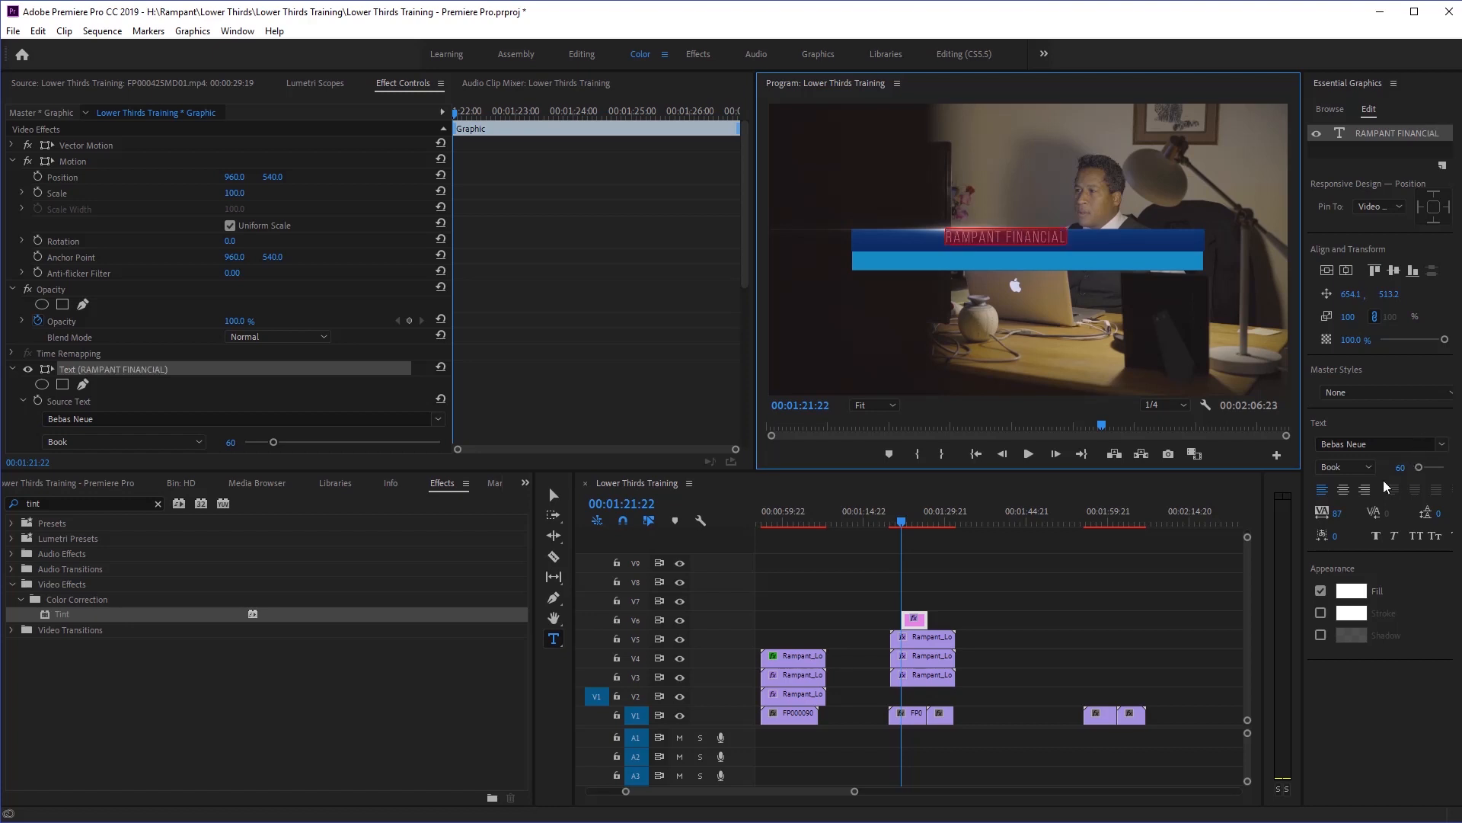
{"action": "left_click", "coordinate": [1362, 468]}
{"action": "left_click", "coordinate": [1352, 546]}
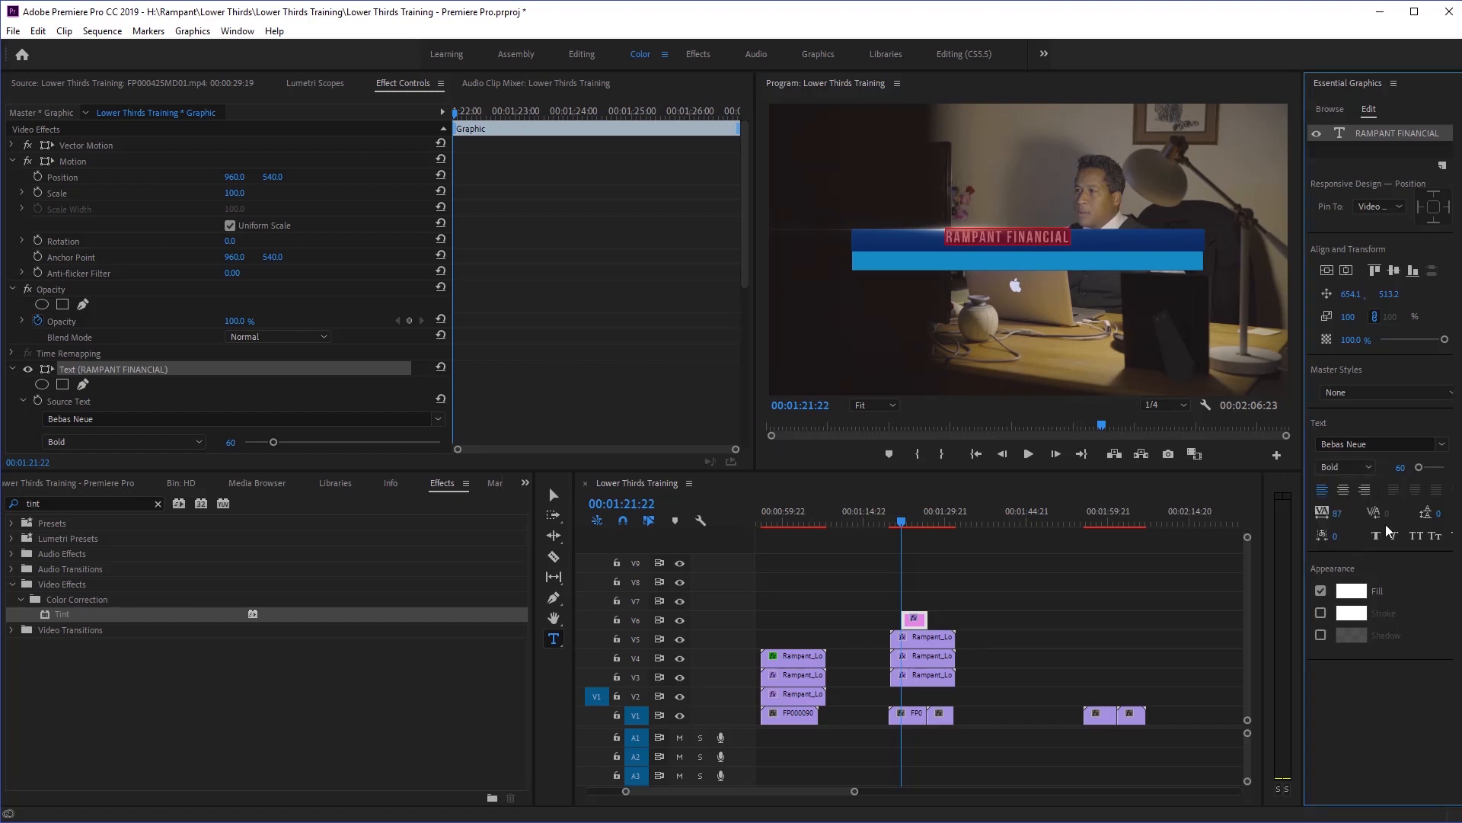
{"action": "left_click_drag", "start_coordinate": [1399, 472], "coordinate": [1416, 472]}
Center the RAMPANT FINANCIAL title horizontally in the frame and set its vertical position to 531.7.
{"action": "left_click", "coordinate": [1346, 271]}
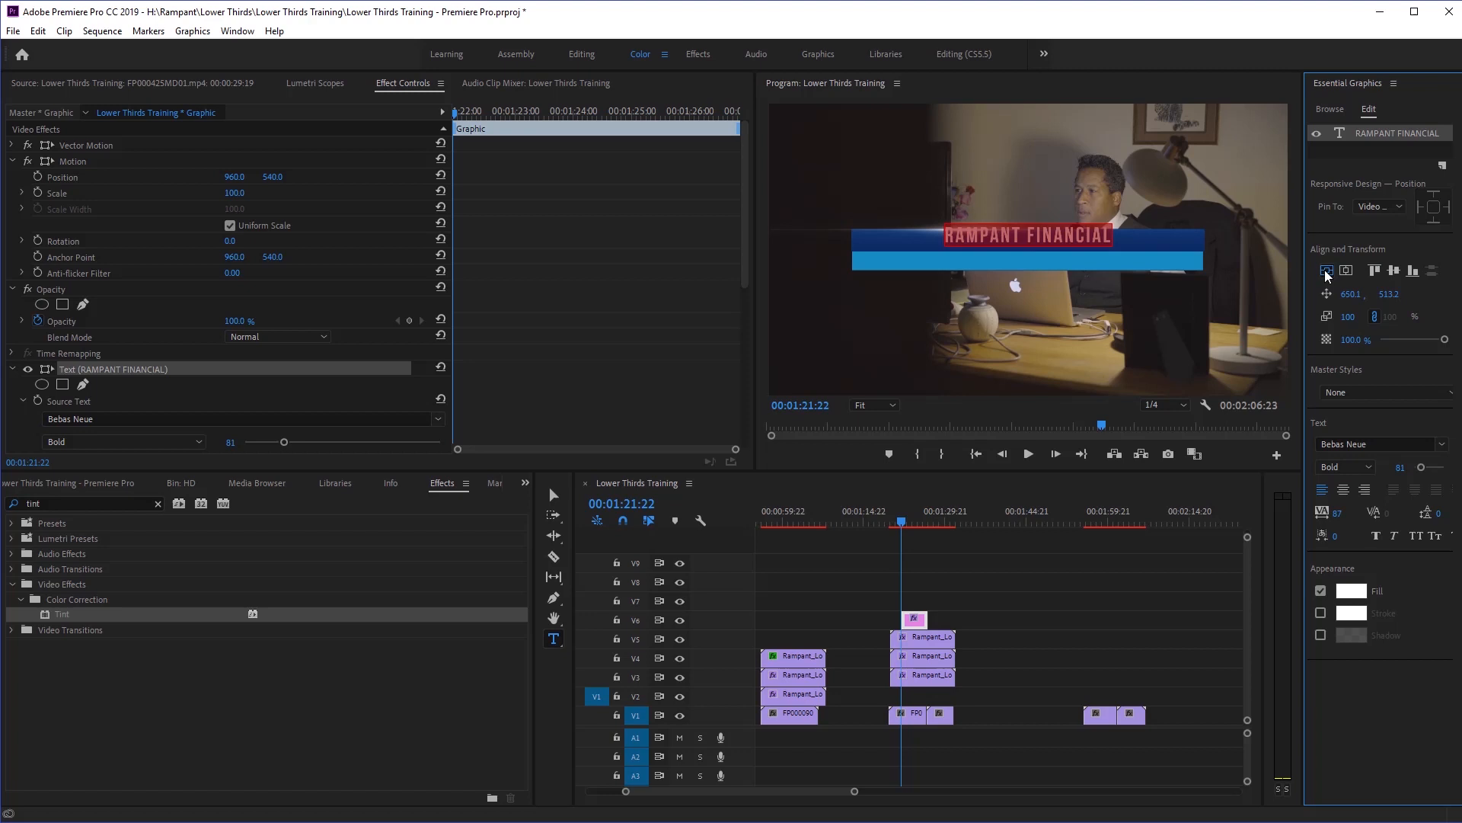
{"action": "left_click", "coordinate": [1327, 270]}
{"action": "left_click_drag", "start_coordinate": [1388, 294], "coordinate": [1361, 293]}
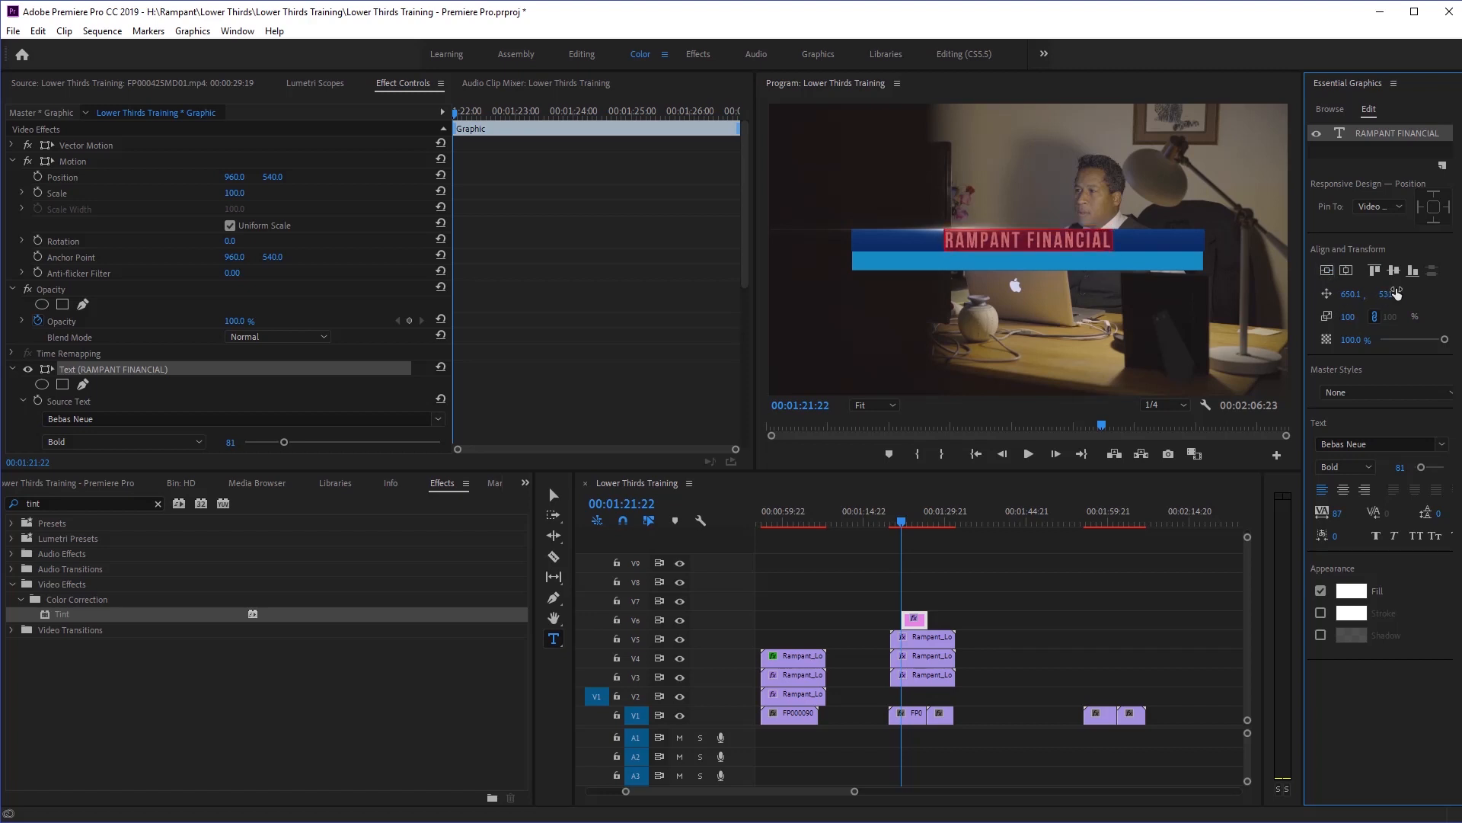
Extend the RAMPANT FINANCIAL graphic on track V6 to span the full length of the lower-third clips below it.
{"action": "left_click", "coordinate": [555, 501]}
{"action": "left_click", "coordinate": [836, 487]}
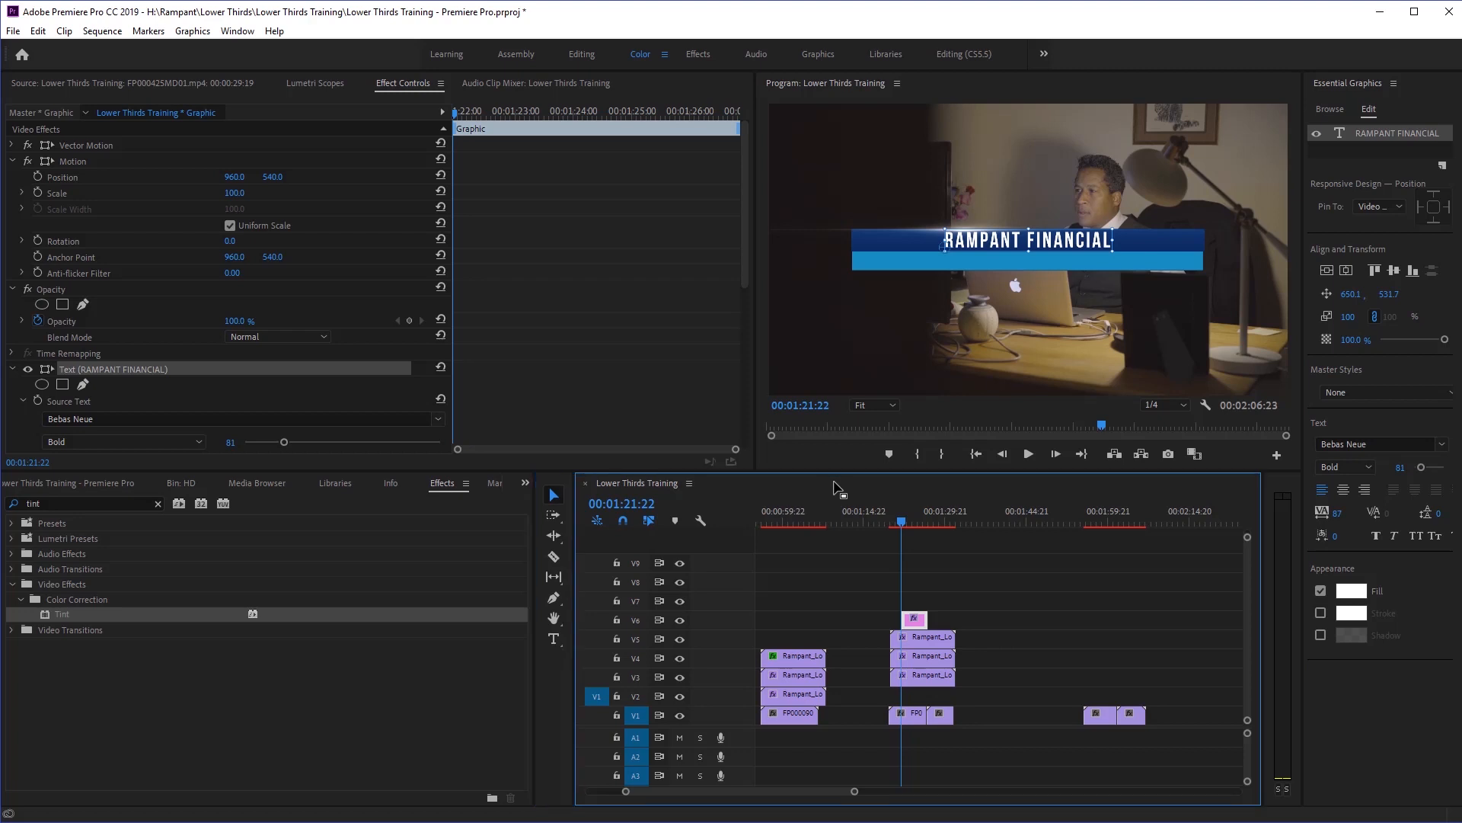
{"action": "left_click", "coordinate": [899, 531]}
{"action": "left_click_drag", "start_coordinate": [904, 623], "coordinate": [950, 617]}
Reduce the RAMPANT FINANCIAL title's font size to 79.
{"action": "left_click_drag", "start_coordinate": [901, 522], "coordinate": [913, 524]}
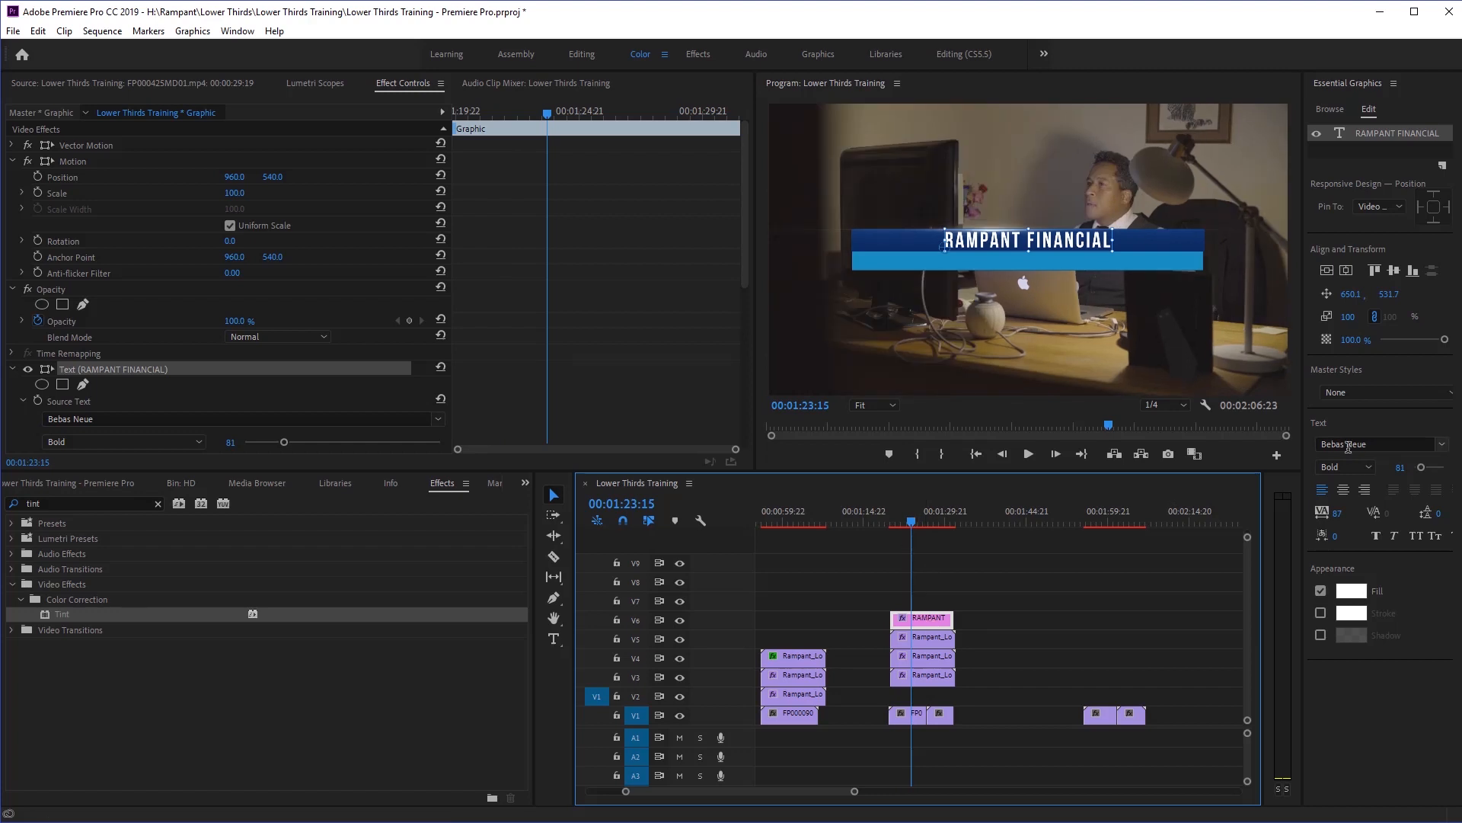
{"action": "double_click", "coordinate": [1044, 243]}
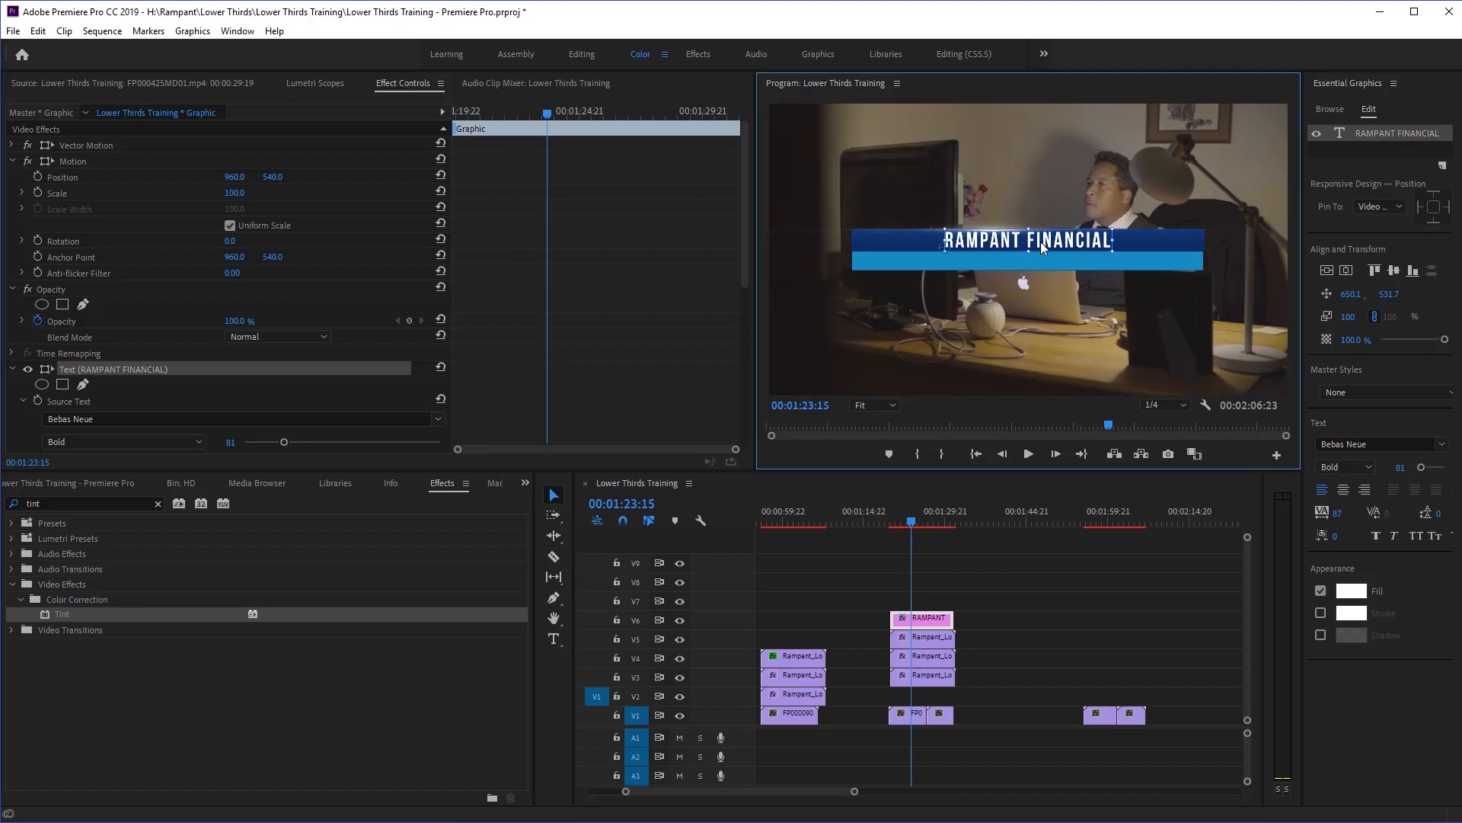
{"action": "left_click", "coordinate": [1413, 469]}
{"action": "left_click_drag", "start_coordinate": [1400, 467], "coordinate": [1395, 468]}
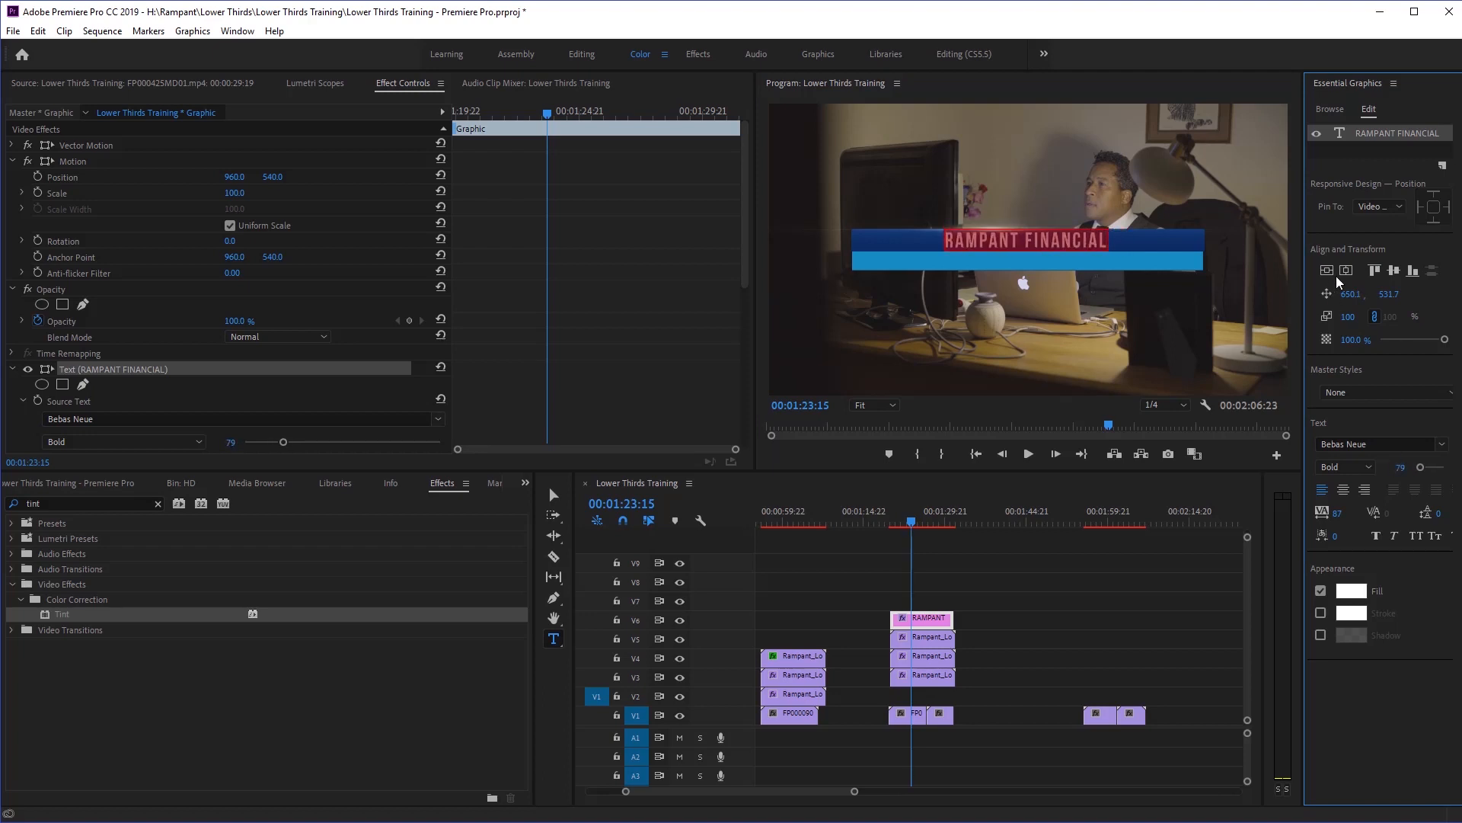
Play the lower third from its start to check the title over the animated bars, and stop playback.
{"action": "left_click_drag", "start_coordinate": [911, 519], "coordinate": [893, 519]}
{"action": "left_click", "coordinate": [862, 591]}
{"action": "key", "text": "space"}
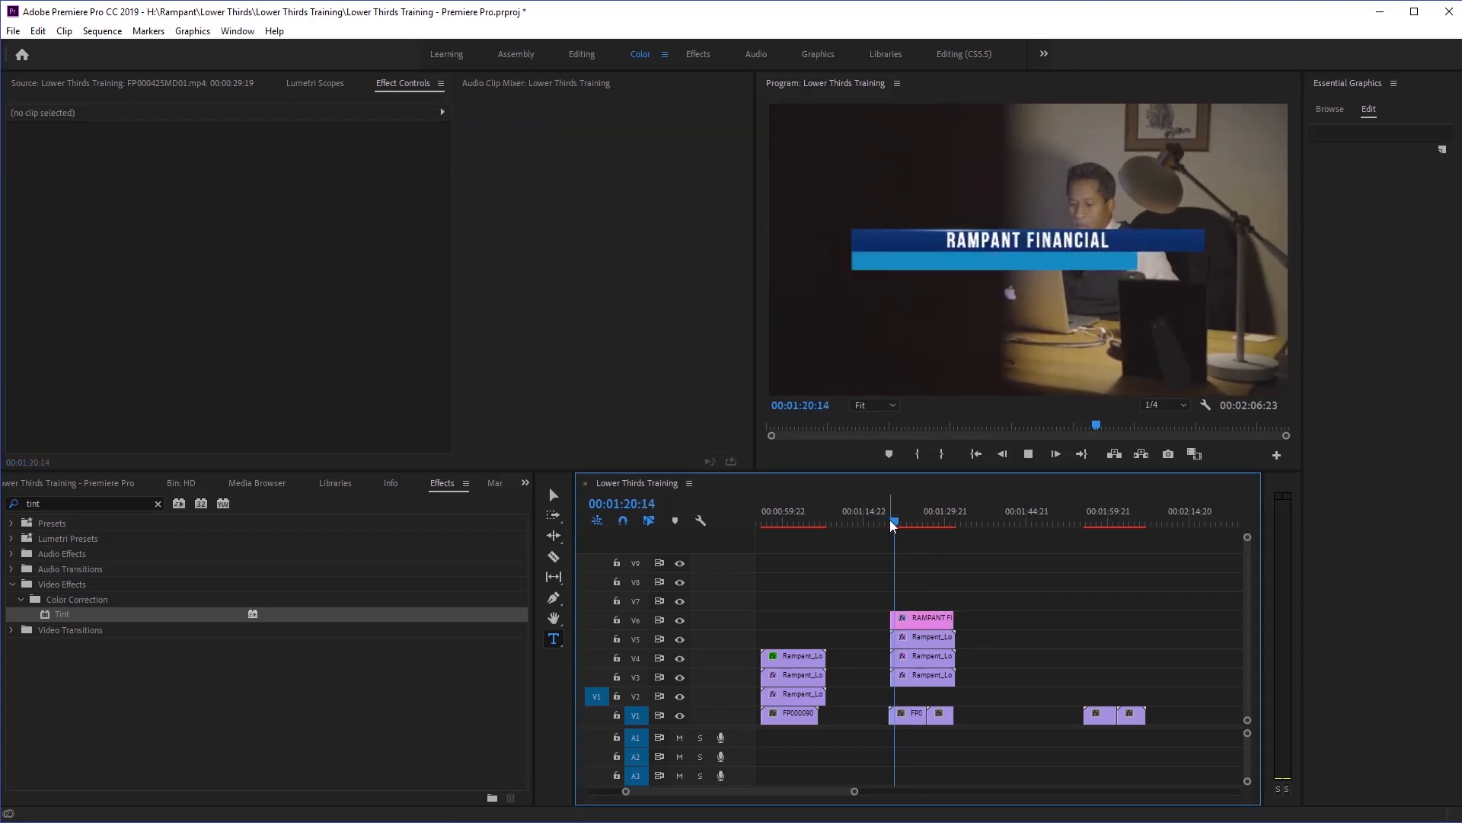
{"action": "key", "text": "space"}
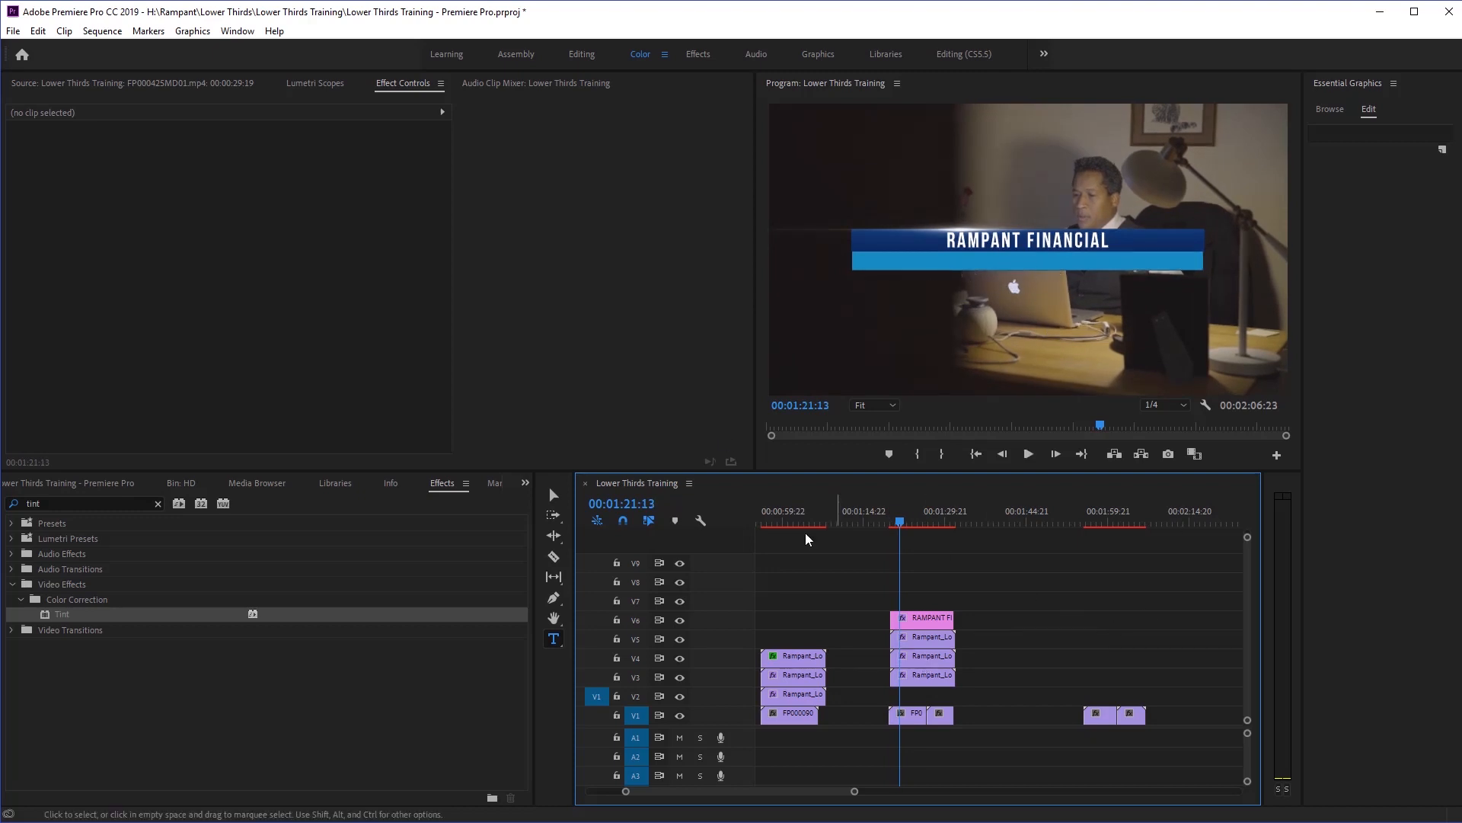
Add the text WE HAVE YOUR NEEDS COVERED on the light blue lower bar and set its font style to Book.
{"action": "left_click", "coordinate": [995, 262]}
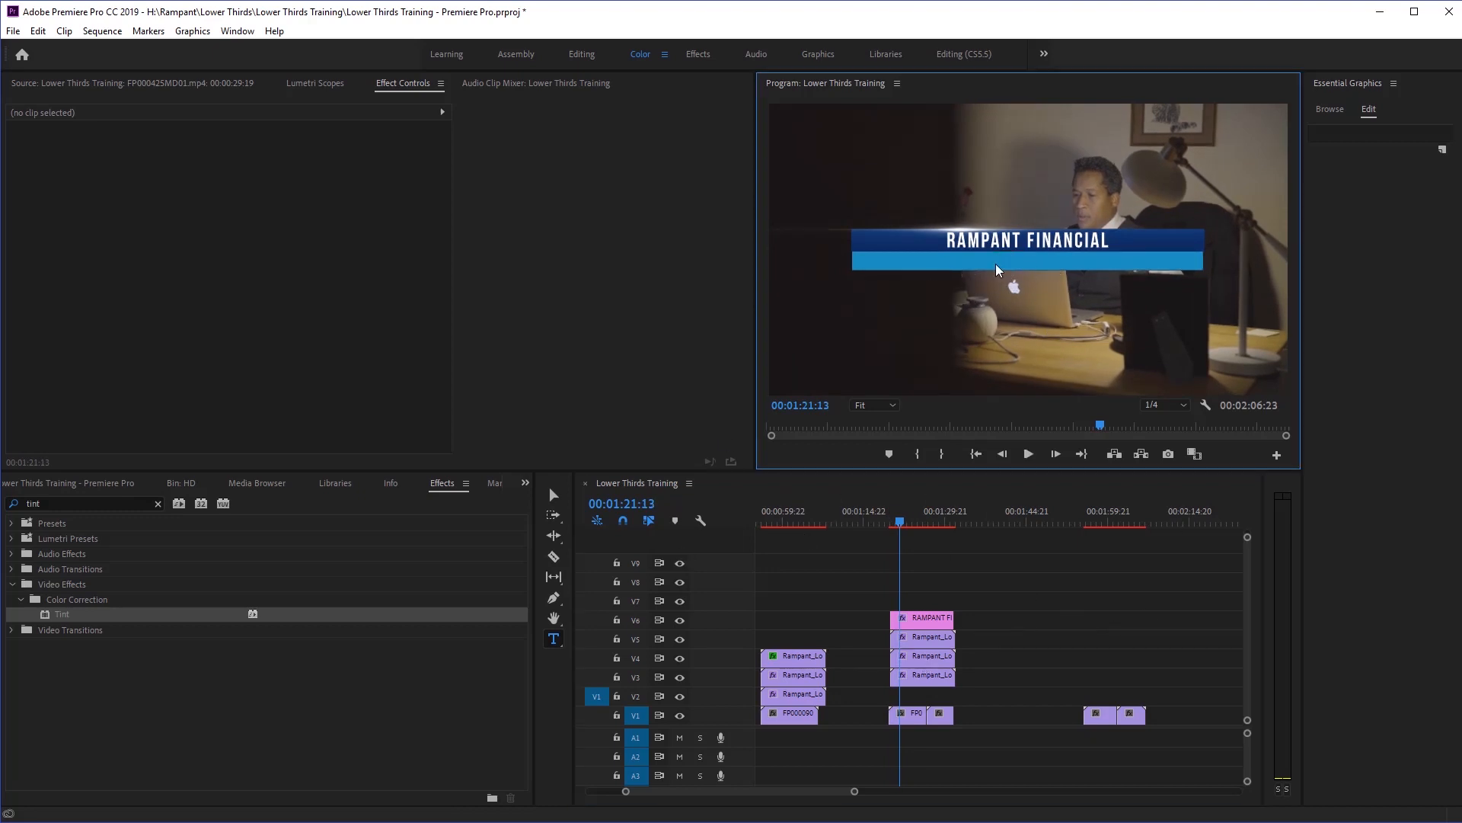
{"action": "type", "text": "WE HAVE YOUR NEEDS COVERED"}
{"action": "triple_click", "coordinate": [1042, 256]}
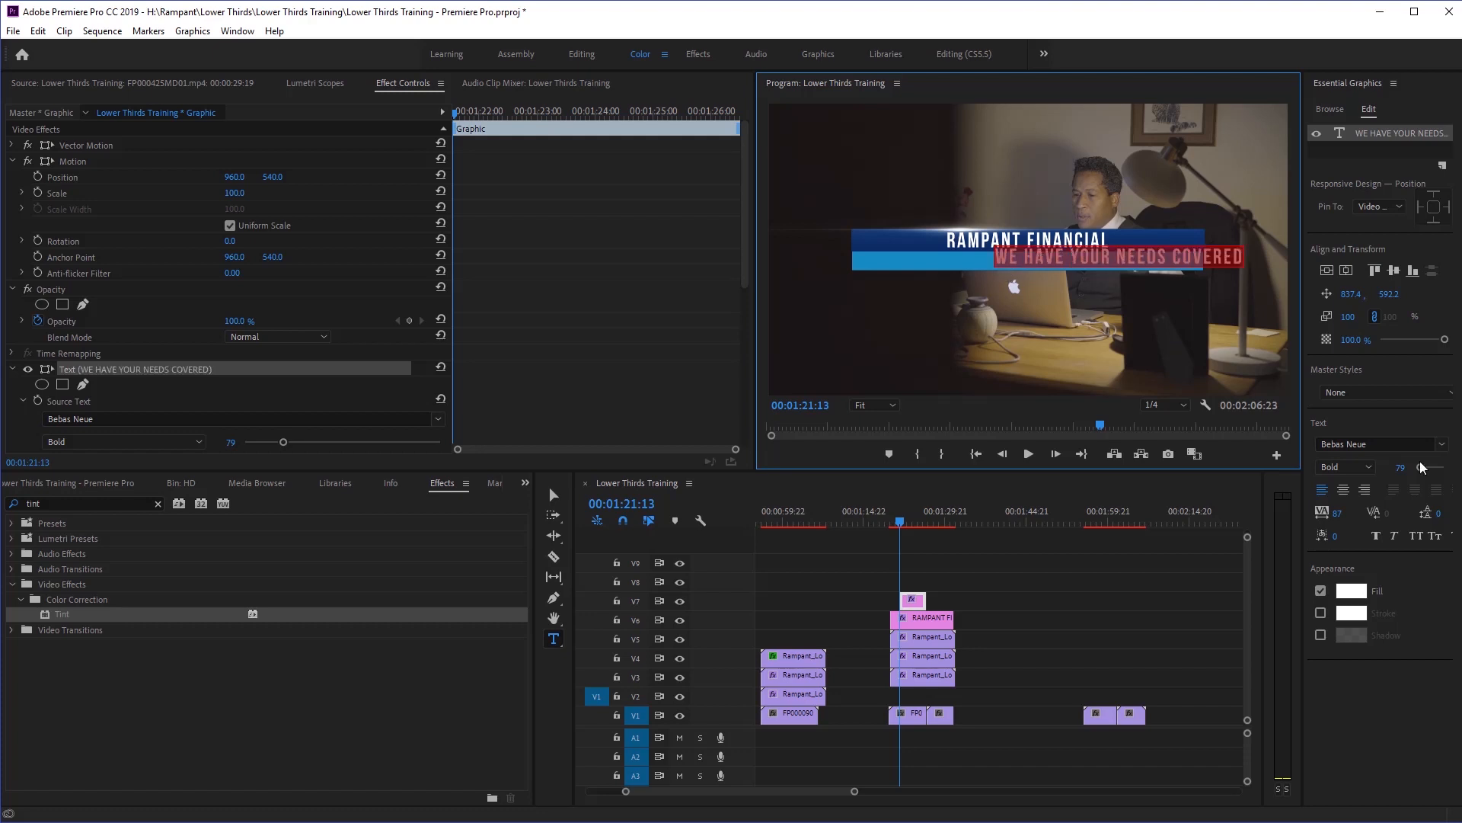
{"action": "left_click", "coordinate": [1351, 466]}
{"action": "left_click", "coordinate": [1348, 496]}
{"action": "left_click", "coordinate": [1349, 463]}
{"action": "left_click", "coordinate": [1346, 518]}
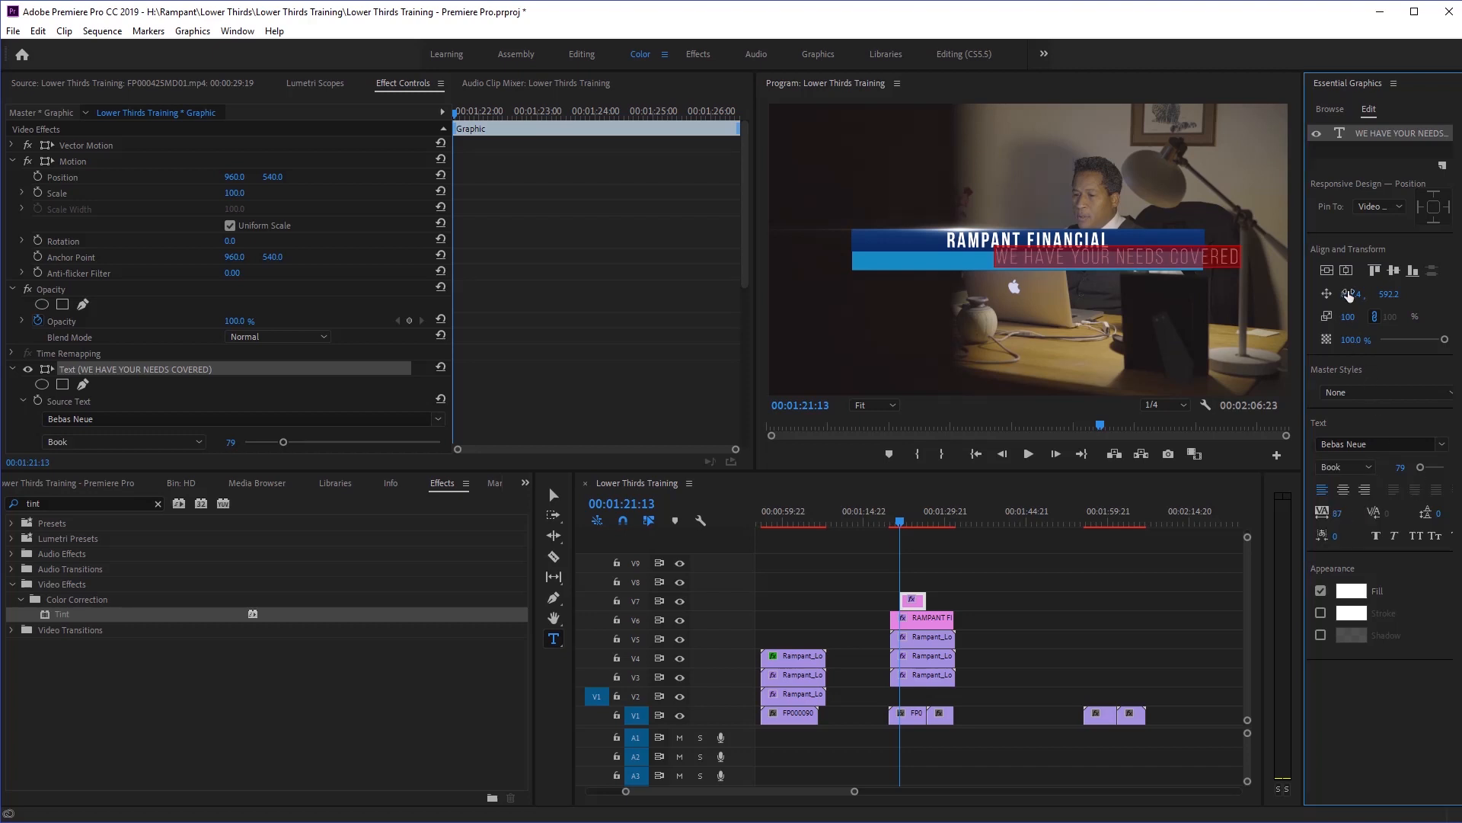
Set the tagline's font size to 65, center it horizontally and set its vertical position to 603.2 within the lower bar.
{"action": "left_click", "coordinate": [1347, 271]}
{"action": "left_click_drag", "start_coordinate": [1388, 294], "coordinate": [1402, 294]}
{"action": "left_click_drag", "start_coordinate": [1406, 474], "coordinate": [1394, 474]}
{"action": "left_click", "coordinate": [1346, 271]}
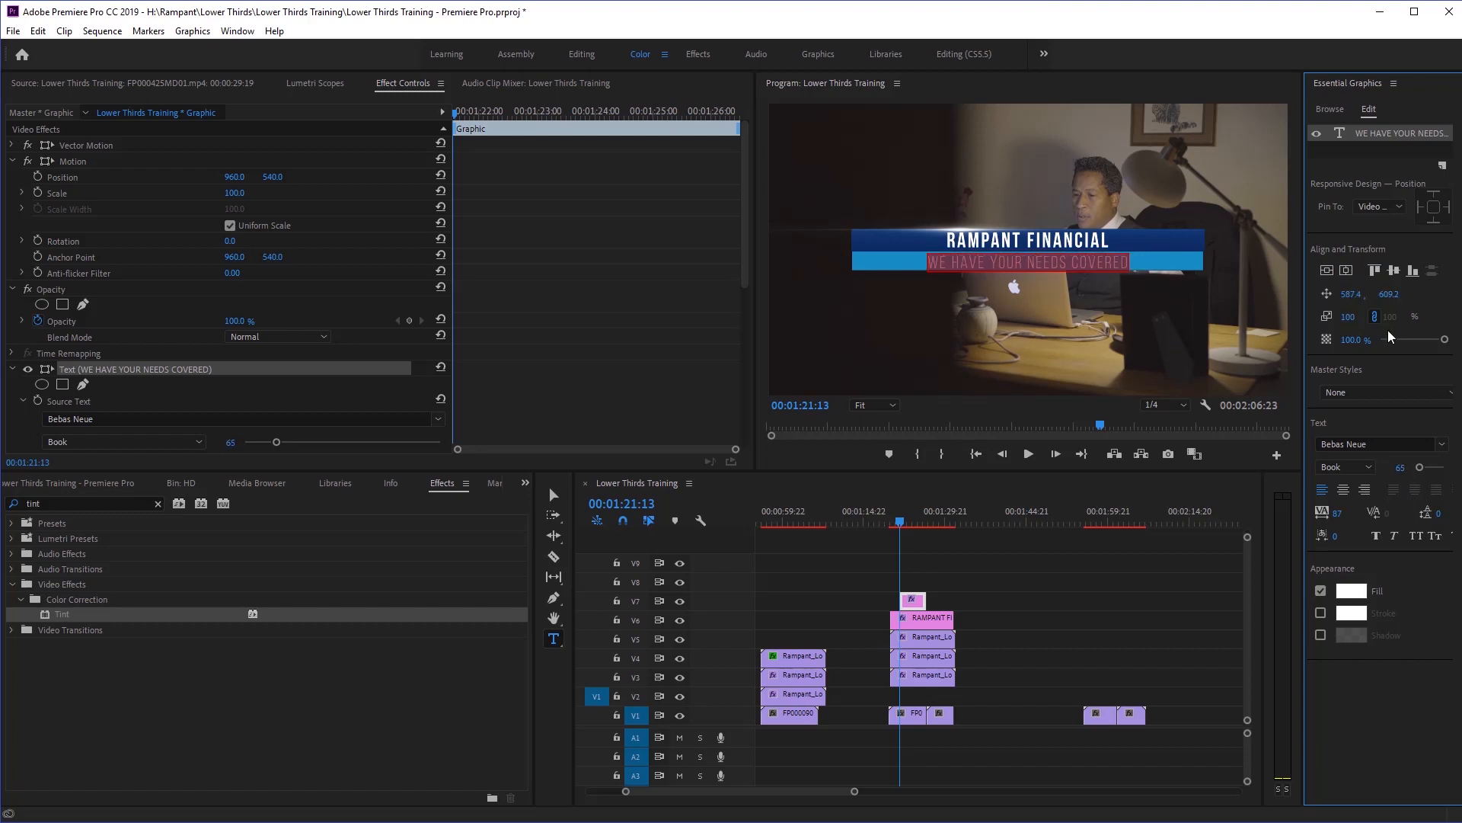
{"action": "left_click_drag", "start_coordinate": [1388, 294], "coordinate": [1383, 295]}
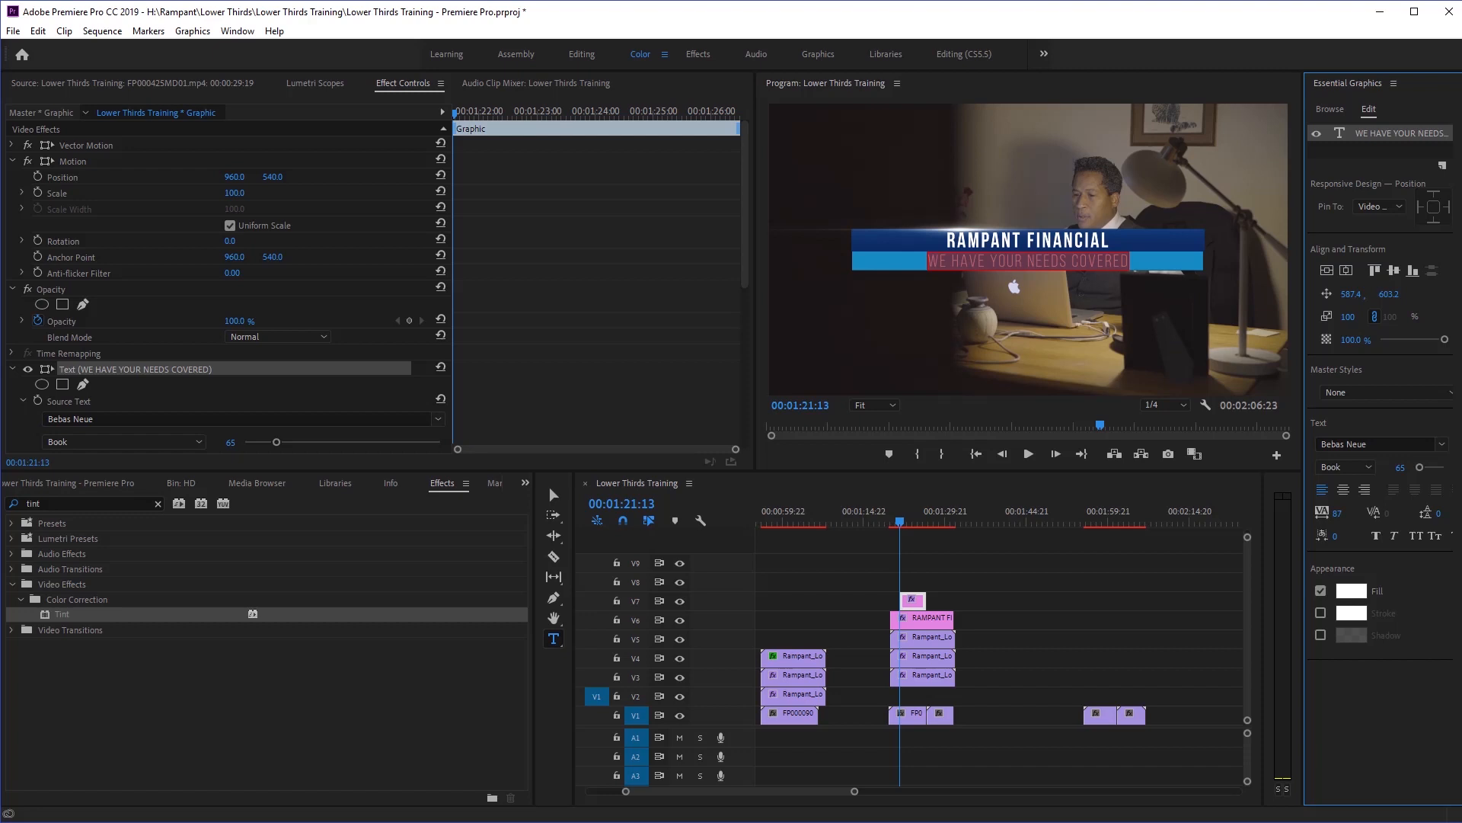
Move the tagline graphic to the lower third's start and extend it to end with the RAMPANT FINANCIAL title.
{"action": "left_click_drag", "start_coordinate": [901, 522], "coordinate": [886, 523]}
{"action": "left_click_drag", "start_coordinate": [901, 599], "coordinate": [892, 600]}
{"action": "double_click", "coordinate": [924, 602]}
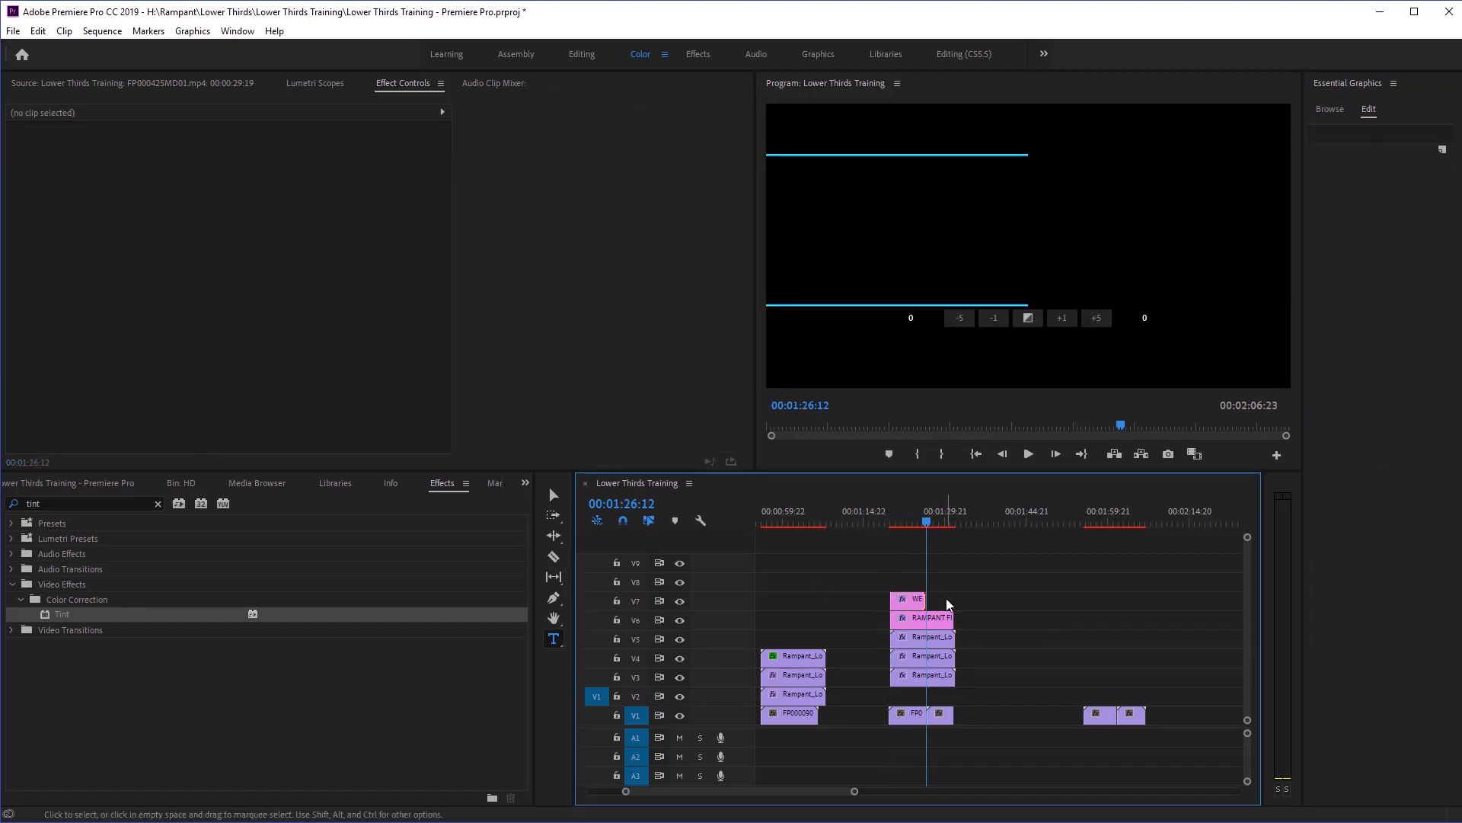
{"action": "left_click_drag", "start_coordinate": [926, 600], "coordinate": [955, 598]}
Play the lower third from its start to check both text lines over the animated bars, and stop playback.
{"action": "left_click_drag", "start_coordinate": [925, 515], "coordinate": [889, 523]}
{"action": "key", "text": "space"}
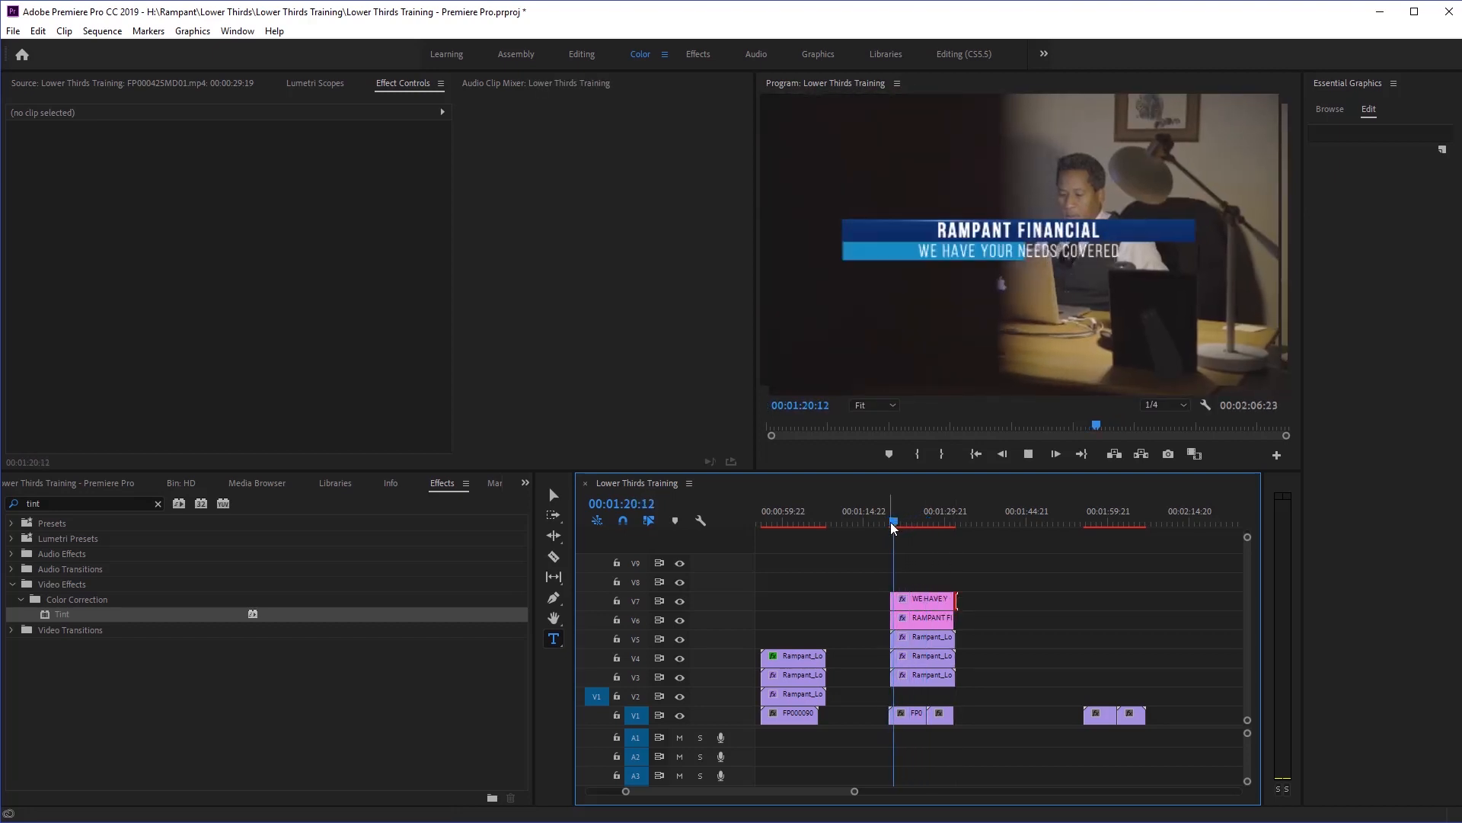
{"action": "key", "text": "space"}
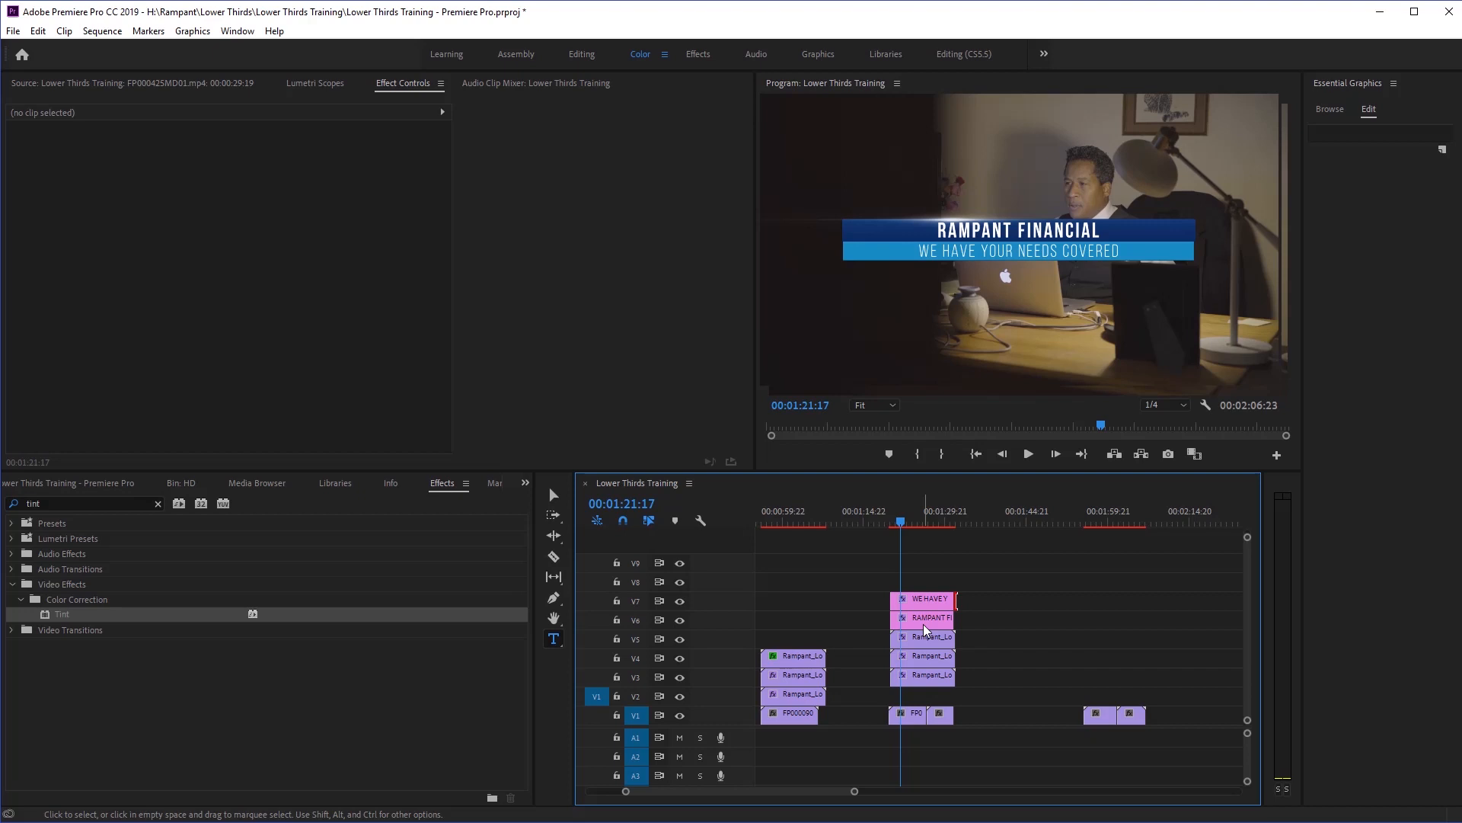
Keyframe the RAMPANT FINANCIAL title's opacity at 0% at 00:01:20:09.
{"action": "left_click_drag", "start_coordinate": [902, 520], "coordinate": [893, 524]}
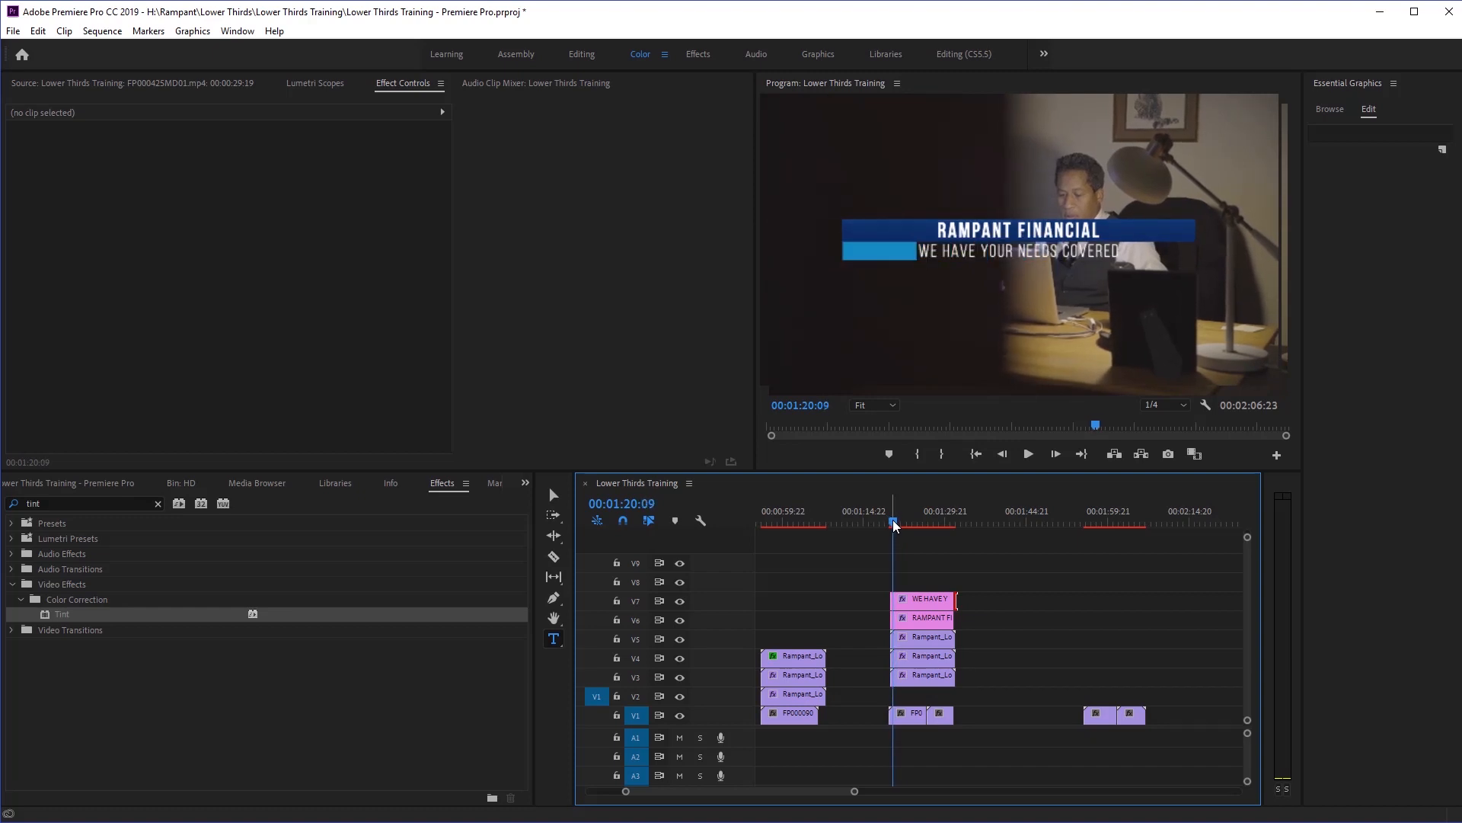
{"action": "left_click", "coordinate": [940, 620]}
{"action": "key", "text": "Left"}
{"action": "key", "text": "Left"}
{"action": "key", "text": "Left"}
{"action": "key", "text": "Left"}
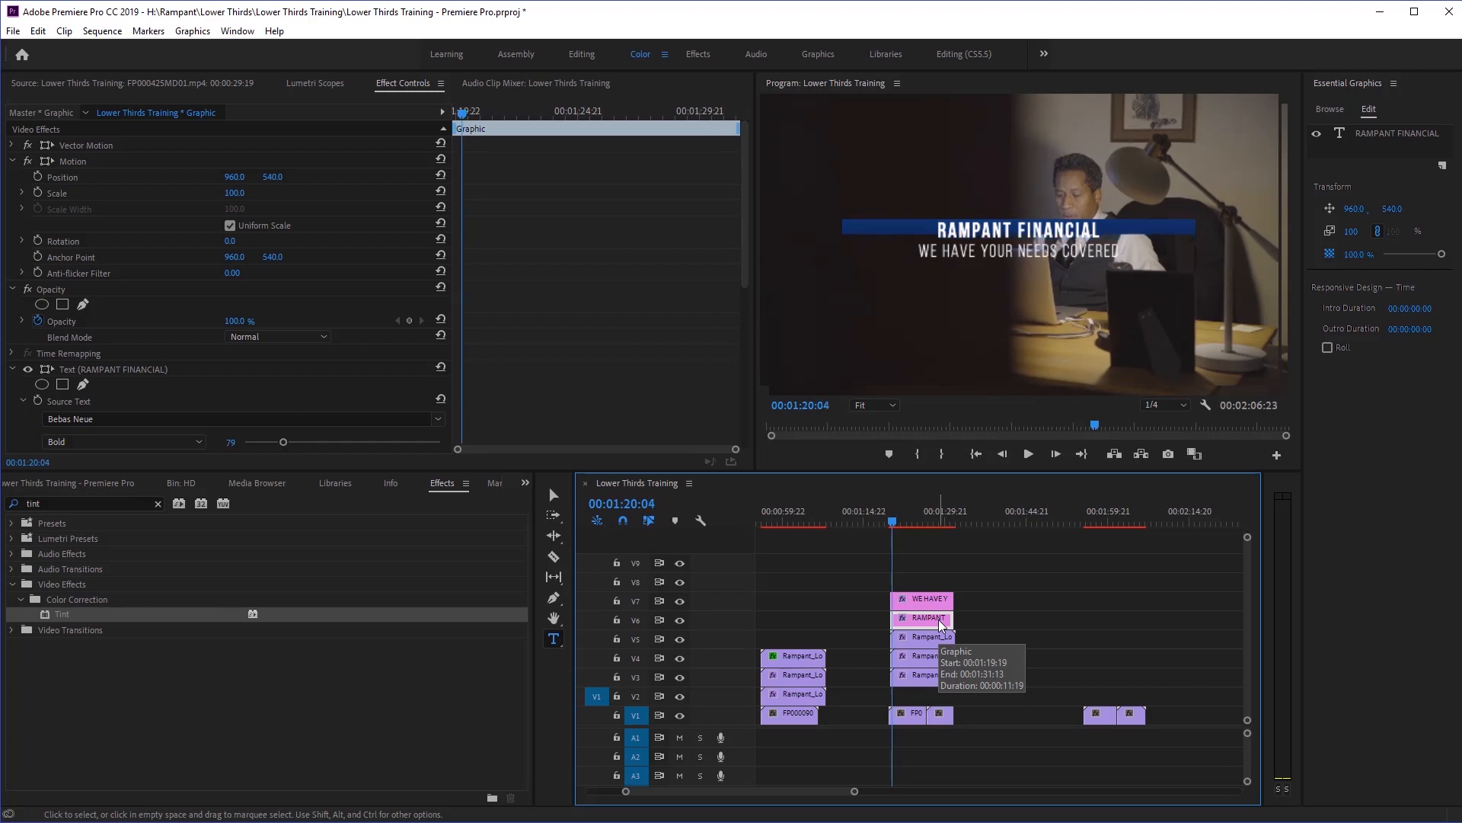
{"action": "key", "text": "Right"}
{"action": "key", "text": "Right"}
{"action": "key", "text": "Right"}
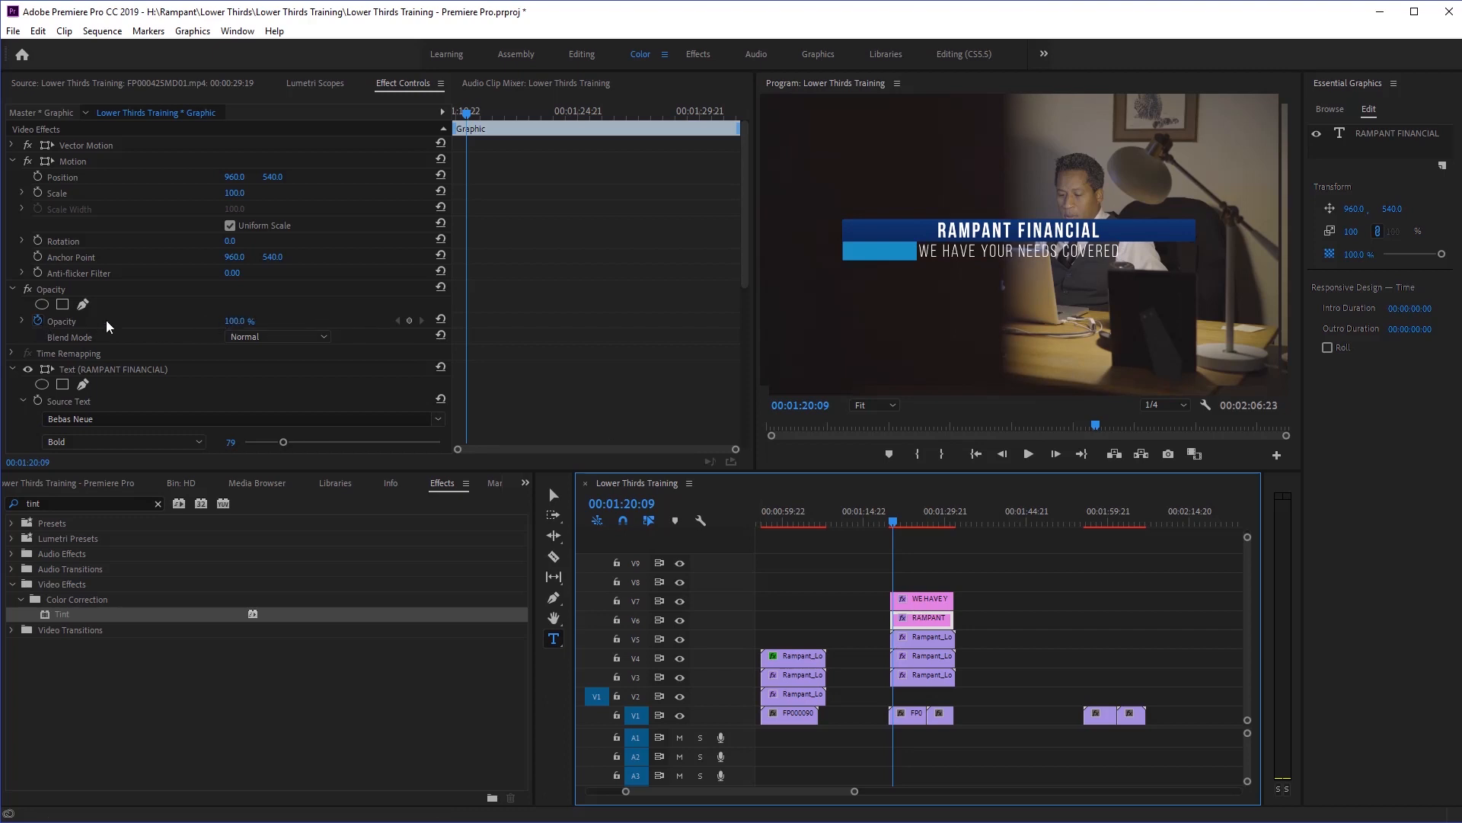
{"action": "left_click", "coordinate": [245, 317]}
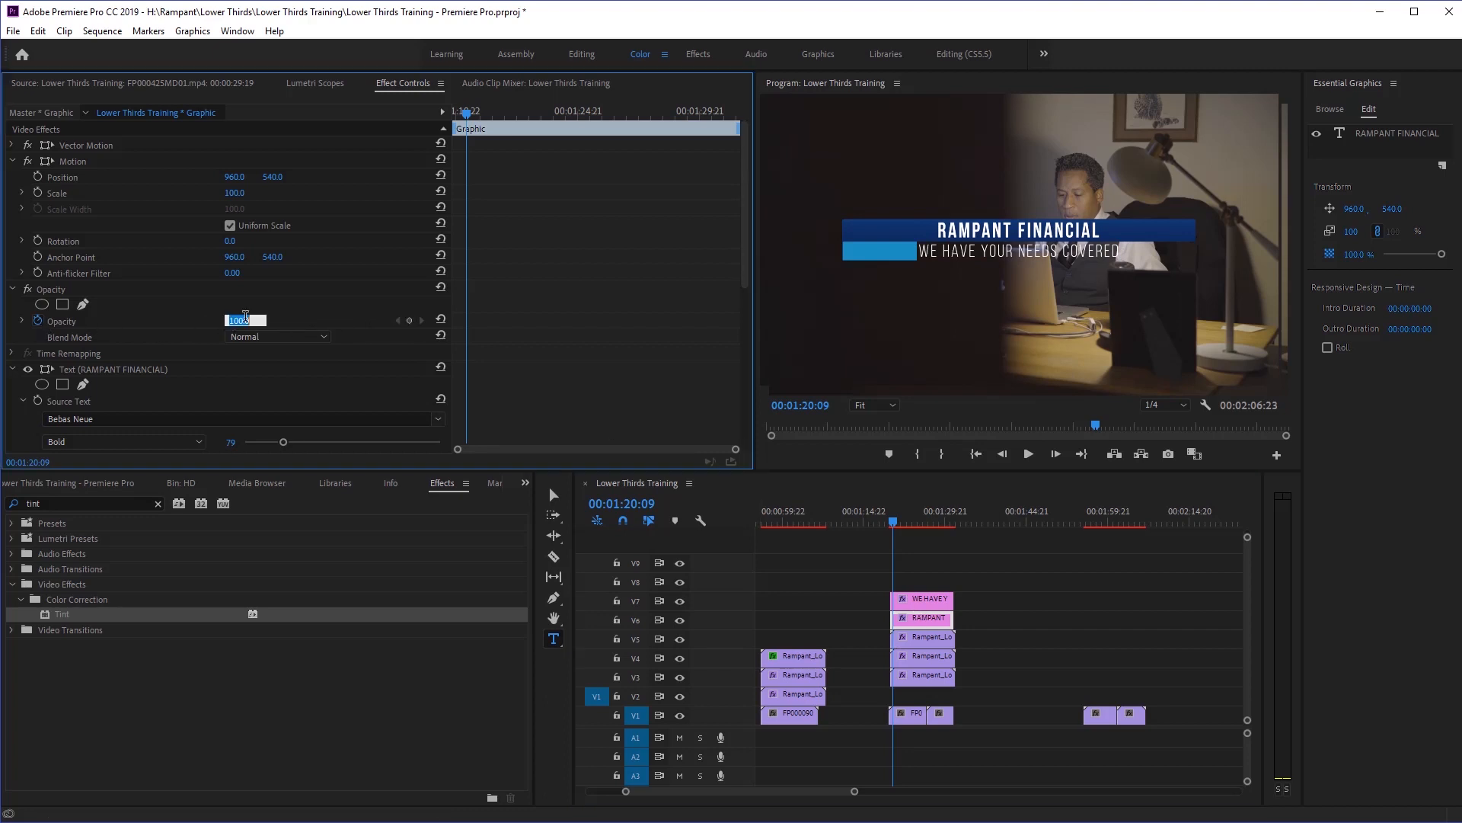
{"action": "key", "text": "Return"}
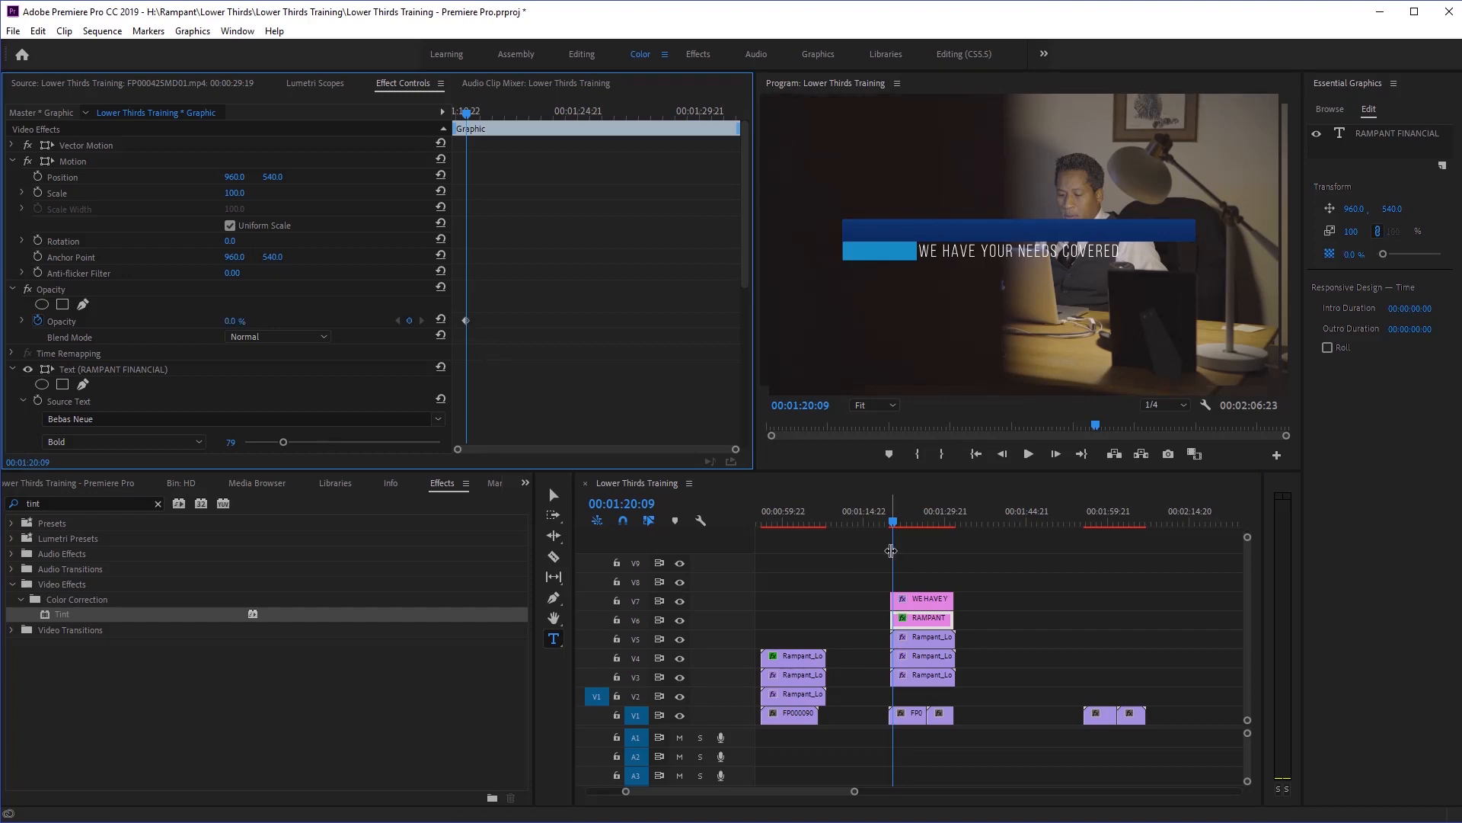
Keyframe the RAMPANT FINANCIAL title's opacity at 100% at 00:01:20:17 to complete its fade-in.
{"action": "key", "text": "Right"}
{"action": "key", "text": "Right"}
{"action": "key", "text": "Right"}
{"action": "key", "text": "Right"}
{"action": "key", "text": "Right"}
{"action": "key", "text": "Right"}
{"action": "key", "text": "Right"}
{"action": "key", "text": "Right"}
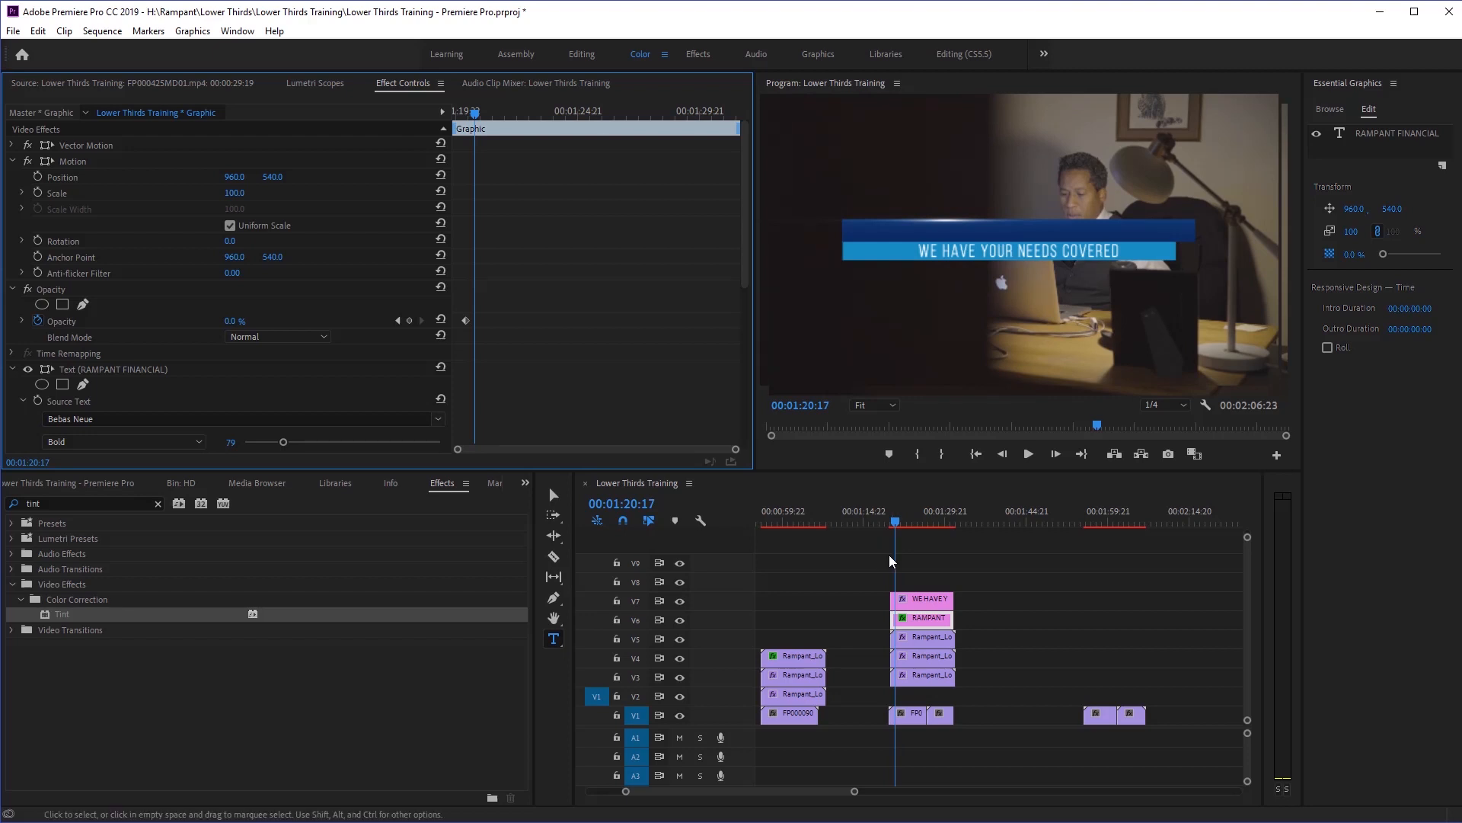
{"action": "left_click", "coordinate": [245, 317]}
{"action": "type", "text": "10"}
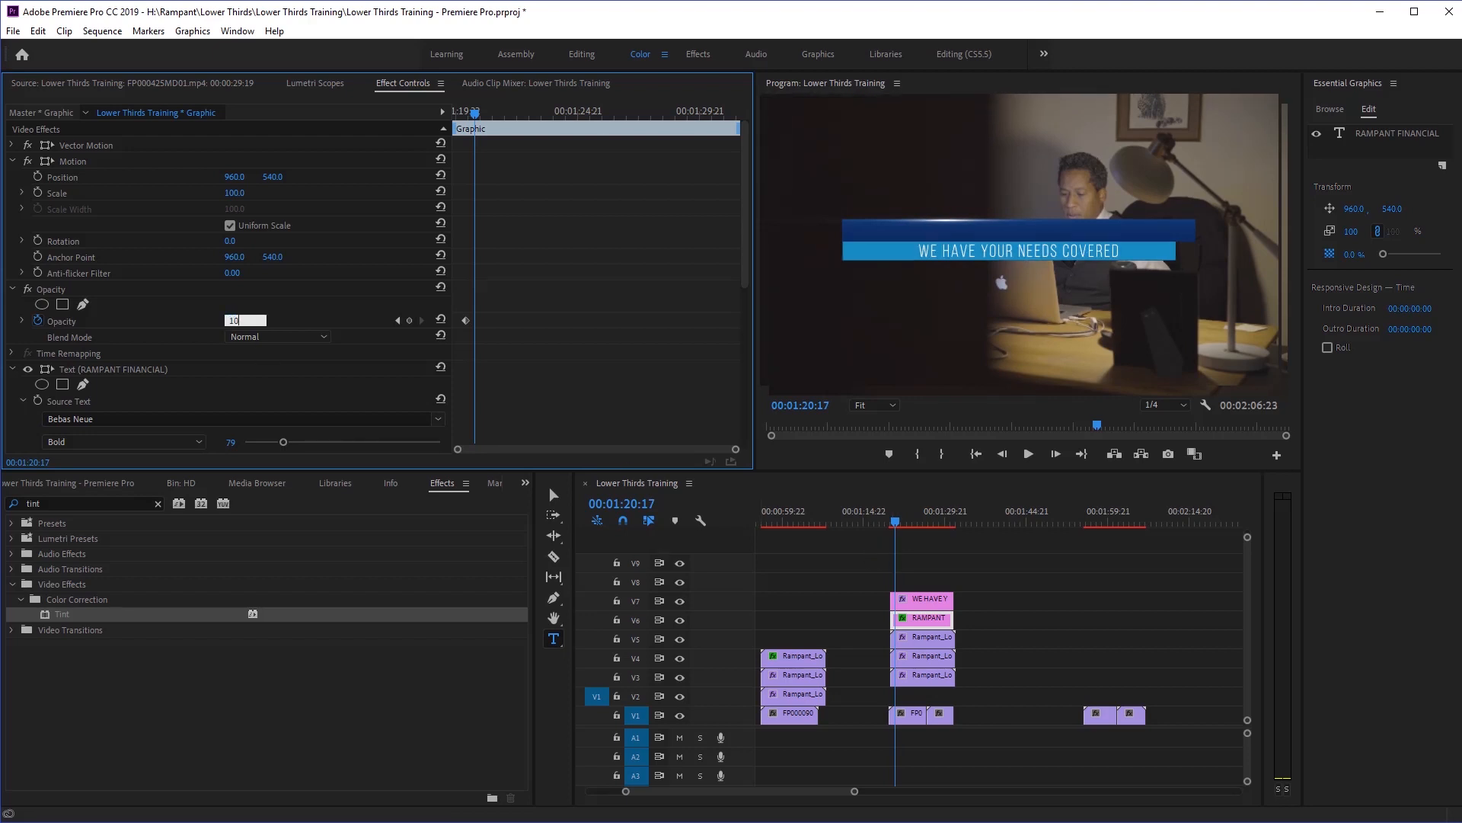
{"action": "type", "text": "0"}
{"action": "key", "text": "Return"}
Play the opening of the lower third to check the RAMPANT FINANCIAL title's fade-in, and stop playback.
{"action": "left_click", "coordinate": [894, 527]}
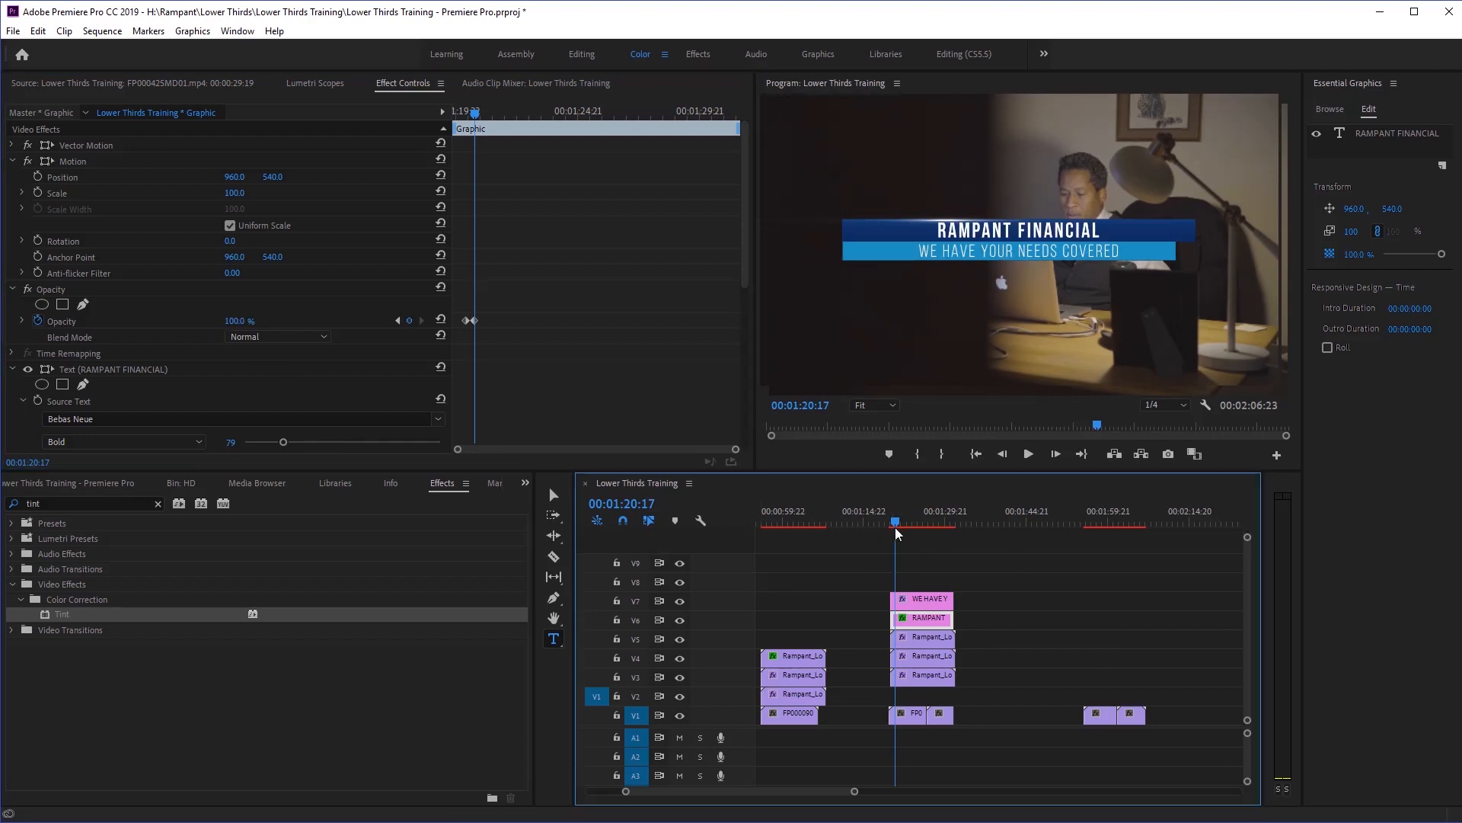
{"action": "key", "text": "space"}
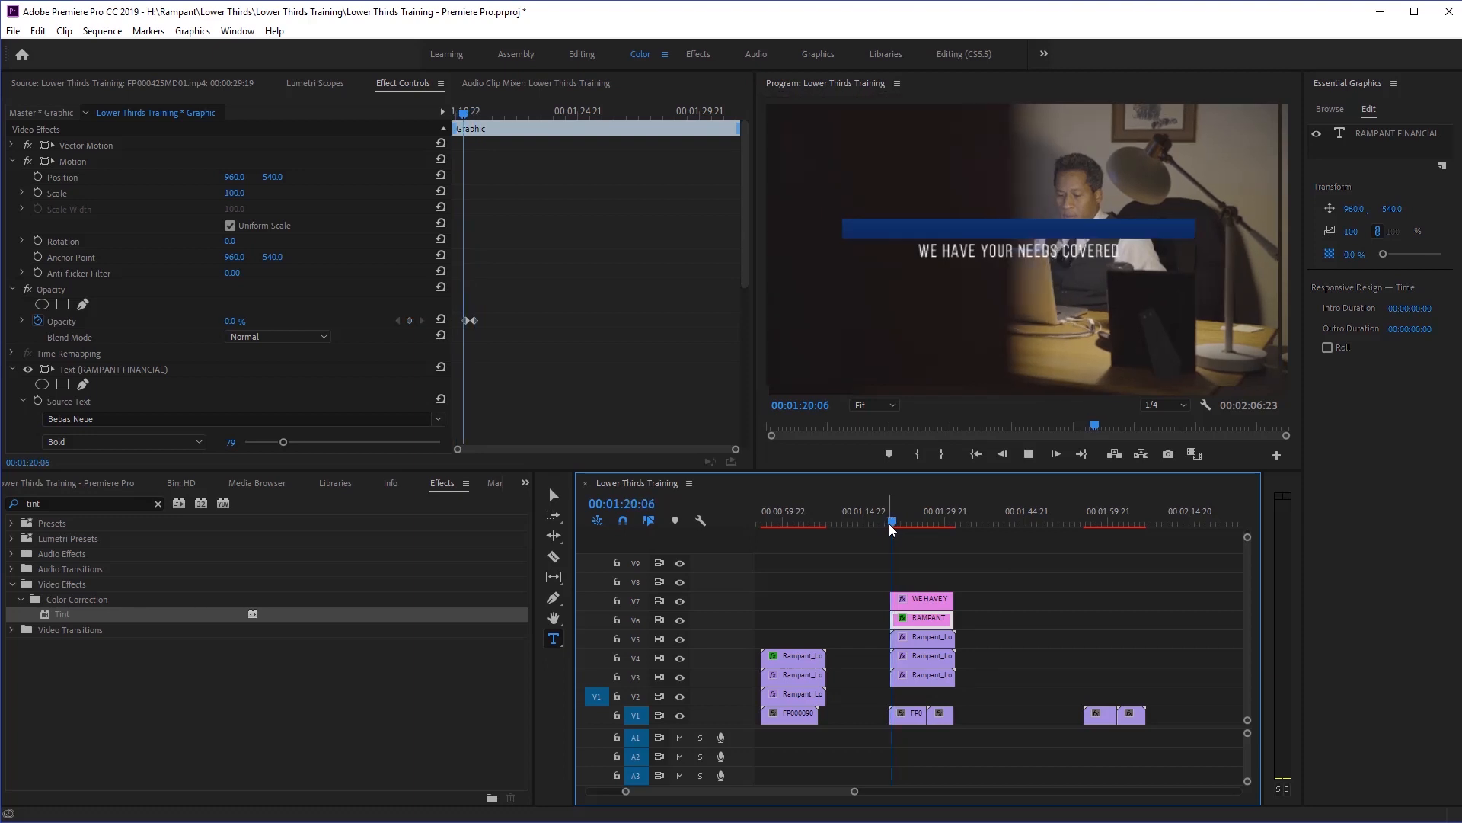
{"action": "key", "text": "space"}
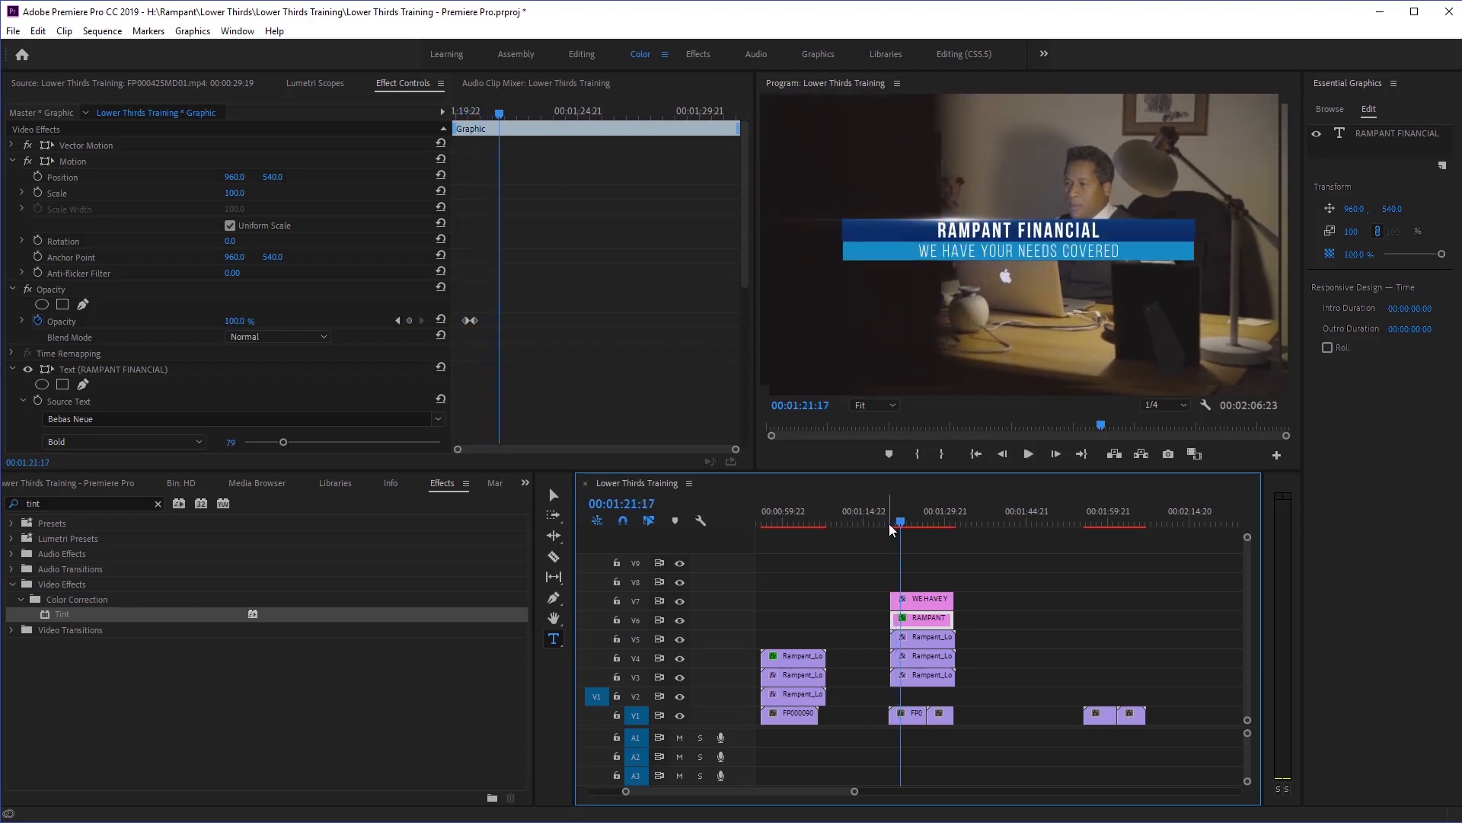
Keyframe the opacity of the WE HAVE YOUR NEEDS COVERED tagline at 0% at 00:01:20:16.
{"action": "key", "text": "Left"}
{"action": "key", "text": "Left"}
{"action": "key", "text": "Left"}
{"action": "key", "text": "Left"}
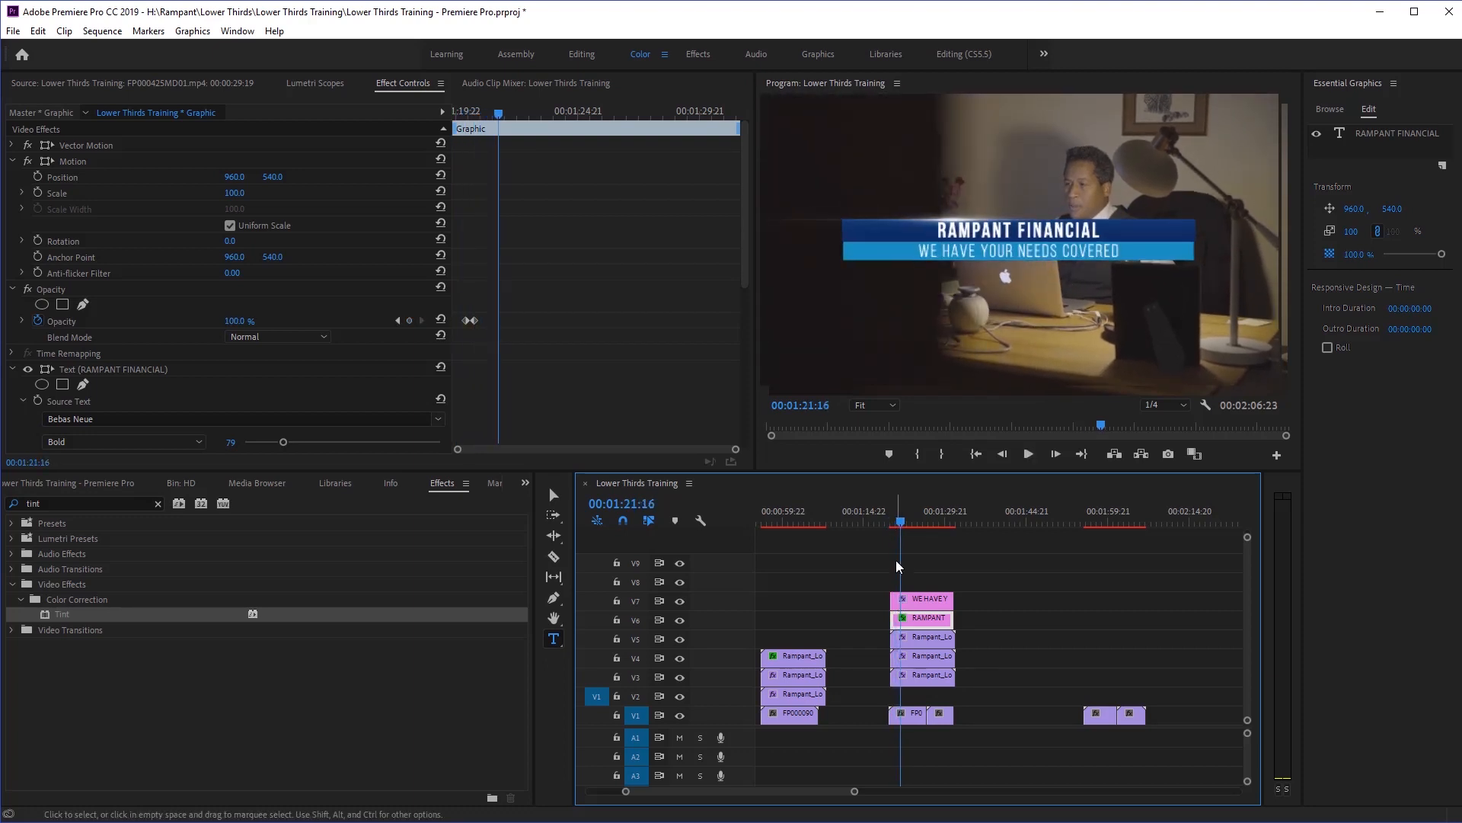
{"action": "key", "text": "Left"}
{"action": "key", "text": "Left"}
{"action": "key", "text": "Left"}
{"action": "key", "text": "Left"}
{"action": "key", "text": "Left"}
{"action": "key", "text": "Left"}
{"action": "key", "text": "Left"}
{"action": "key", "text": "Left"}
{"action": "key", "text": "Left"}
{"action": "key", "text": "Left"}
{"action": "key", "text": "Left"}
{"action": "key", "text": "Left"}
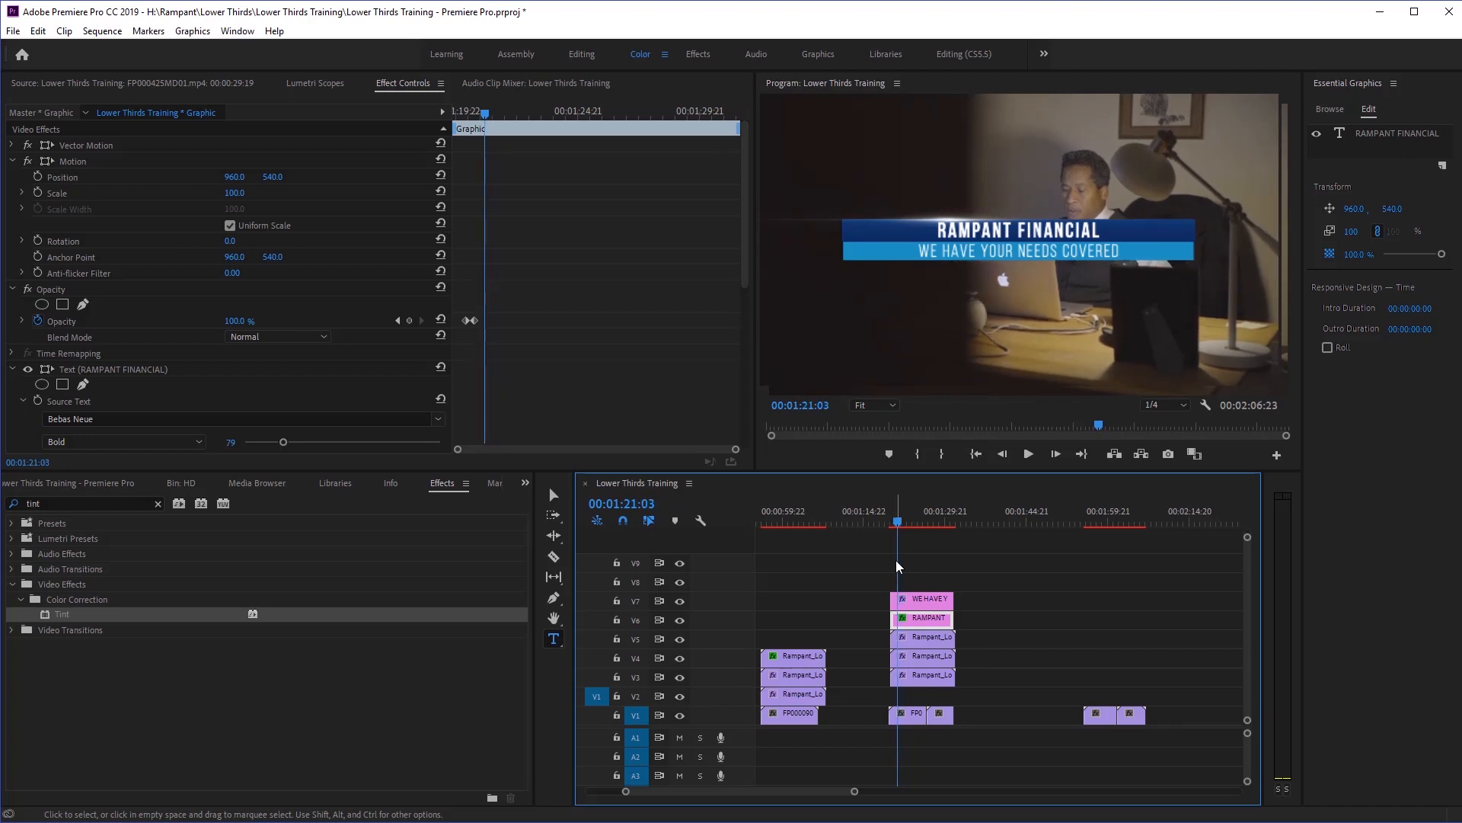
{"action": "key", "text": "Left"}
{"action": "key", "text": "Left"}
{"action": "key", "text": "Left"}
{"action": "key", "text": "Left"}
{"action": "key", "text": "Left"}
{"action": "key", "text": "Left"}
{"action": "key", "text": "Left"}
{"action": "key", "text": "Left"}
{"action": "key", "text": "Left"}
{"action": "key", "text": "Left"}
{"action": "key", "text": "Left"}
{"action": "key", "text": "Left"}
{"action": "key", "text": "Left"}
{"action": "key", "text": "Left"}
{"action": "key", "text": "Left"}
{"action": "key", "text": "Left"}
{"action": "key", "text": "Left"}
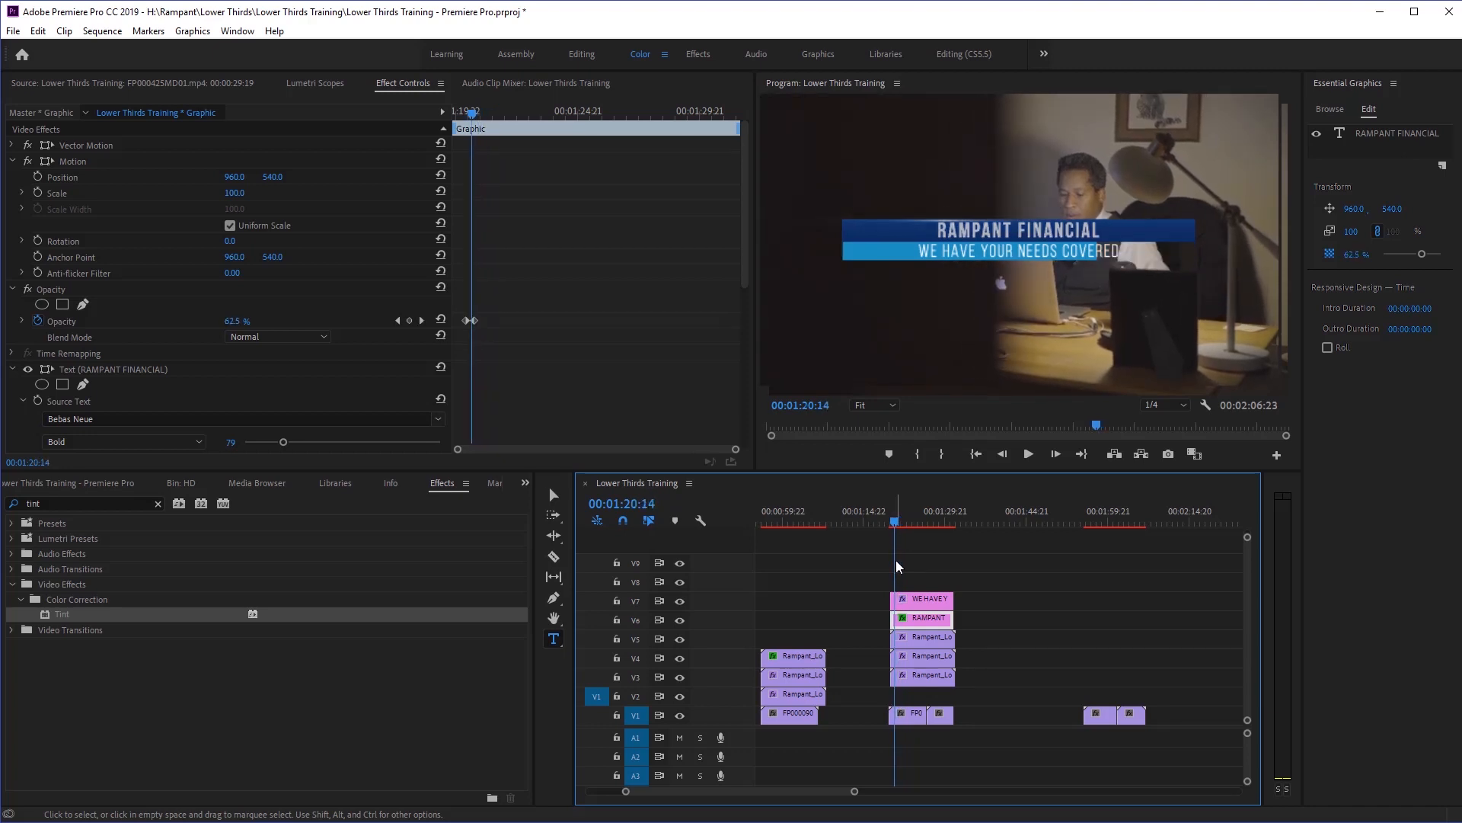
{"action": "left_click", "coordinate": [914, 601]}
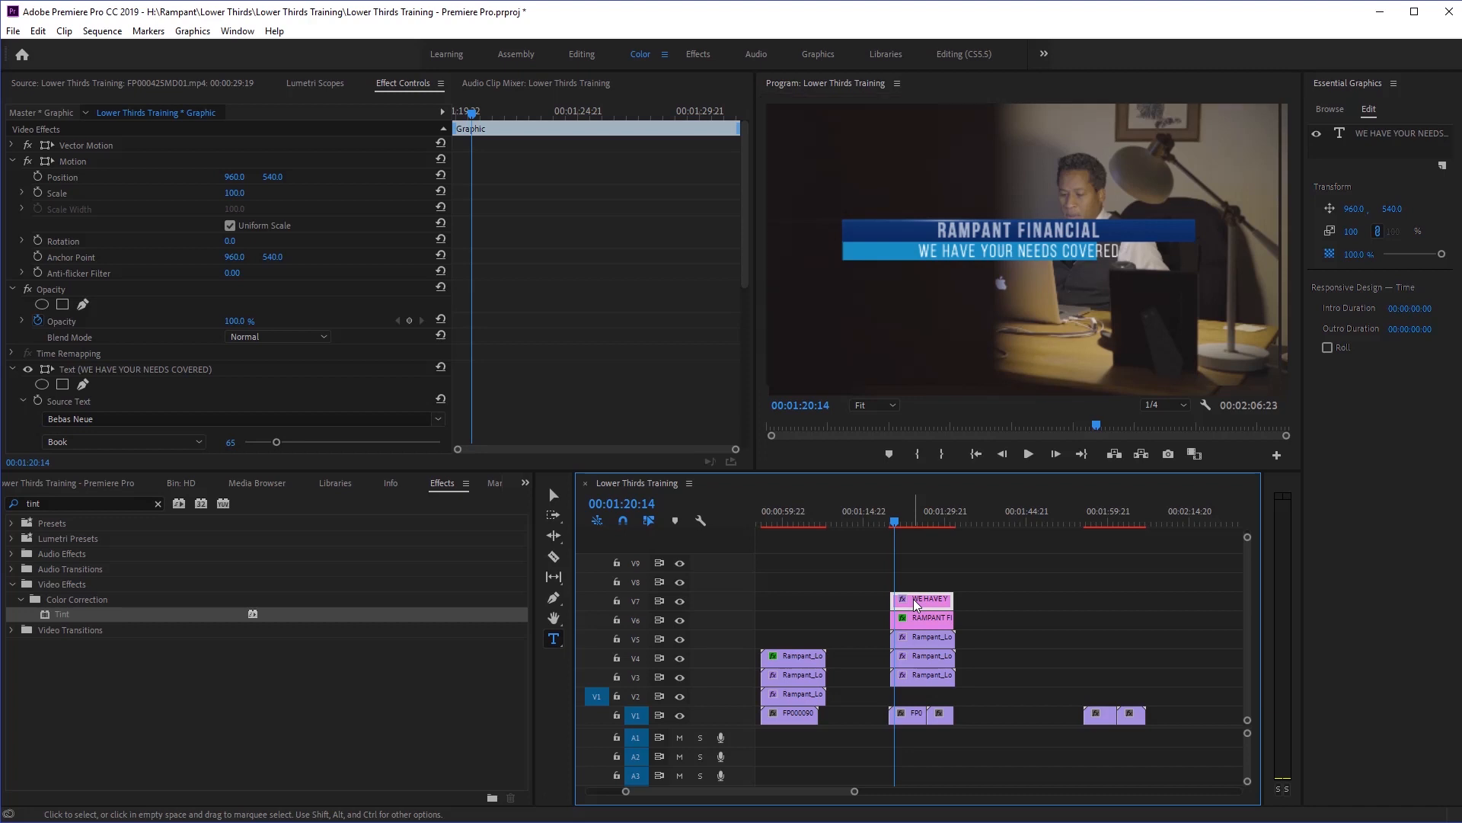
{"action": "key", "text": "Right"}
{"action": "key", "text": "Right"}
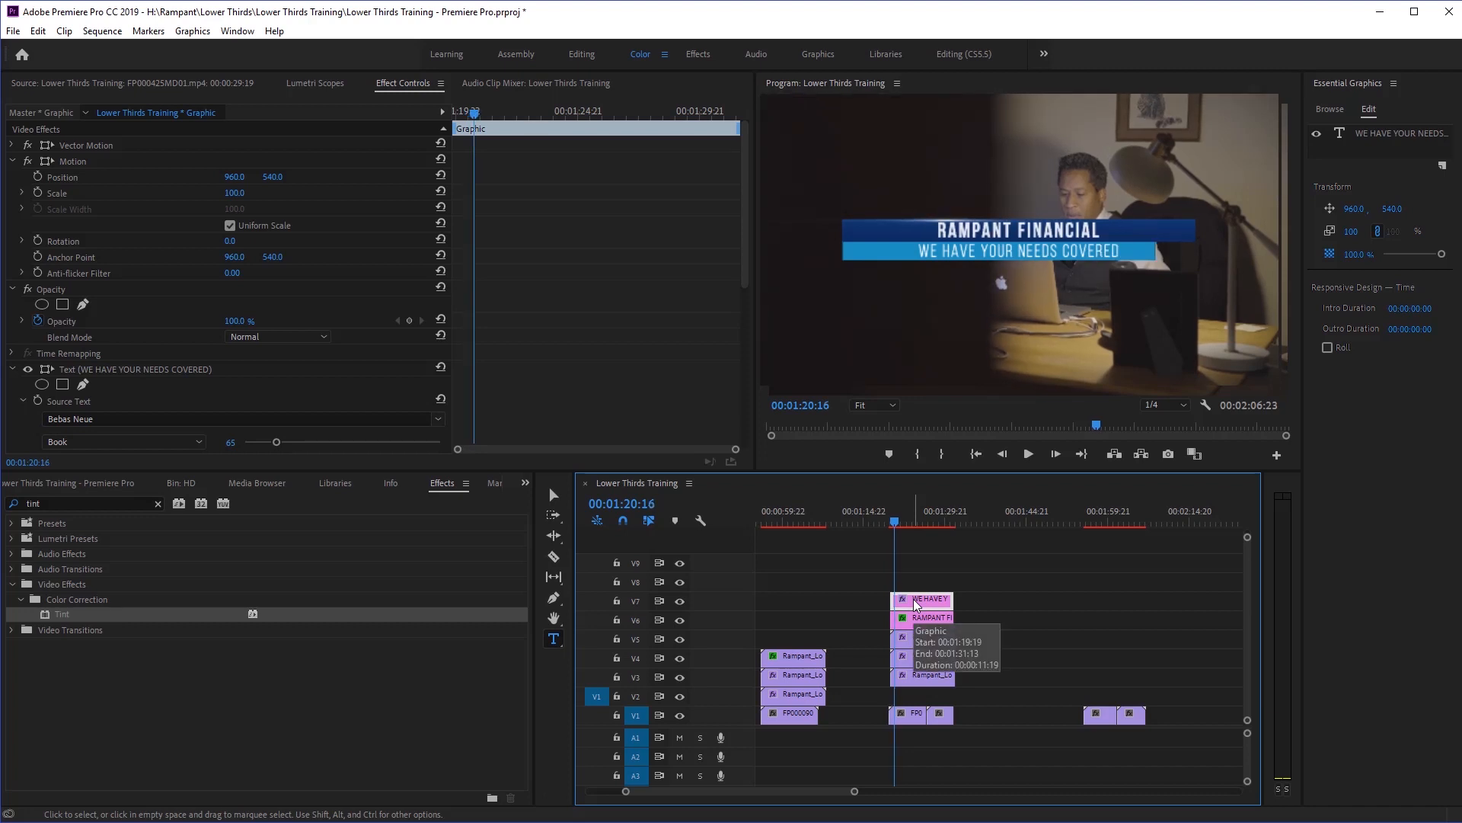
{"action": "left_click", "coordinate": [249, 320]}
{"action": "key", "text": "Return"}
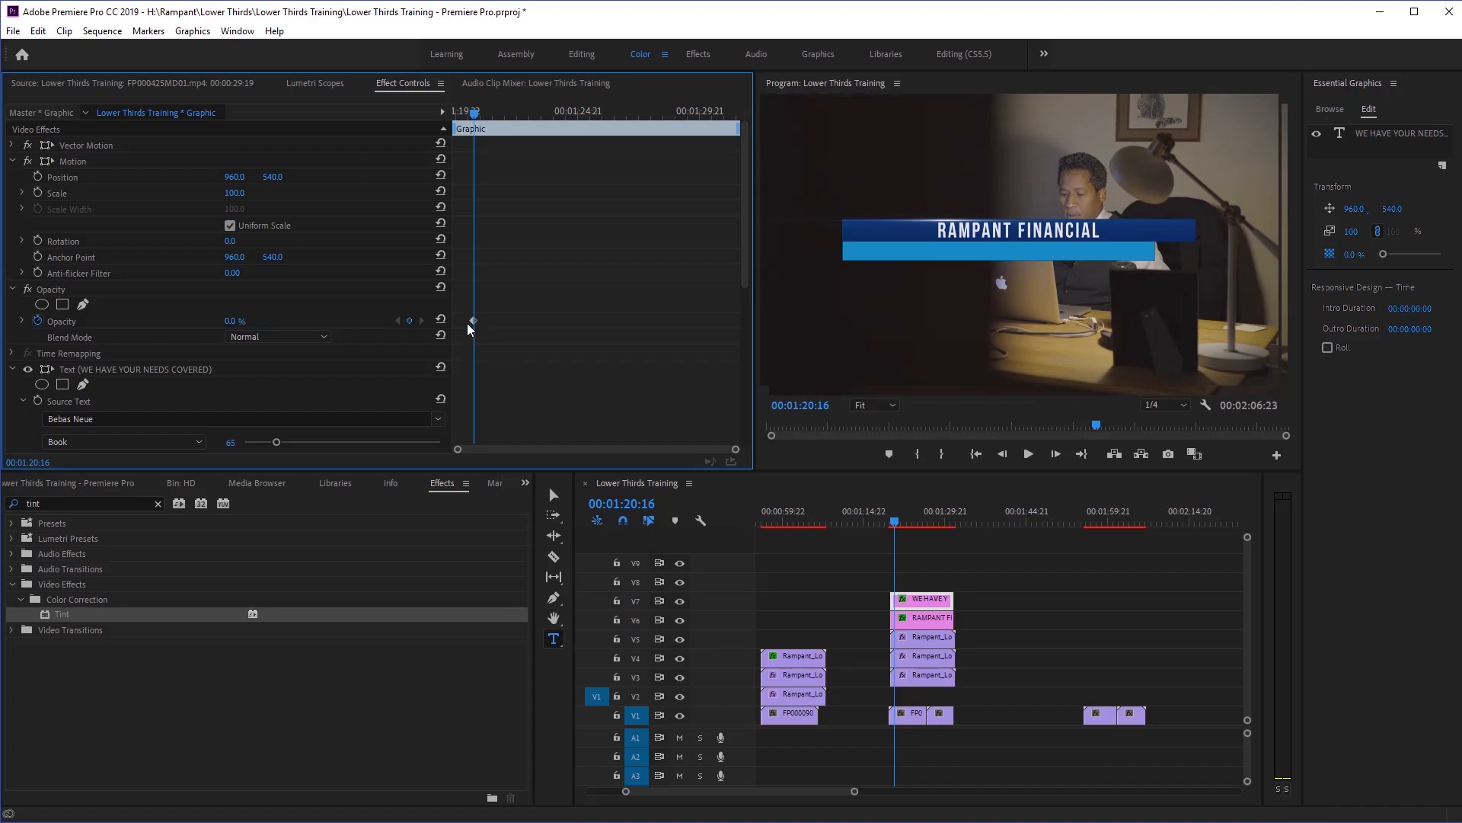
Keyframe the tagline's opacity at 100% at 00:01:20:22 to complete its fade-in.
{"action": "key", "text": "space"}
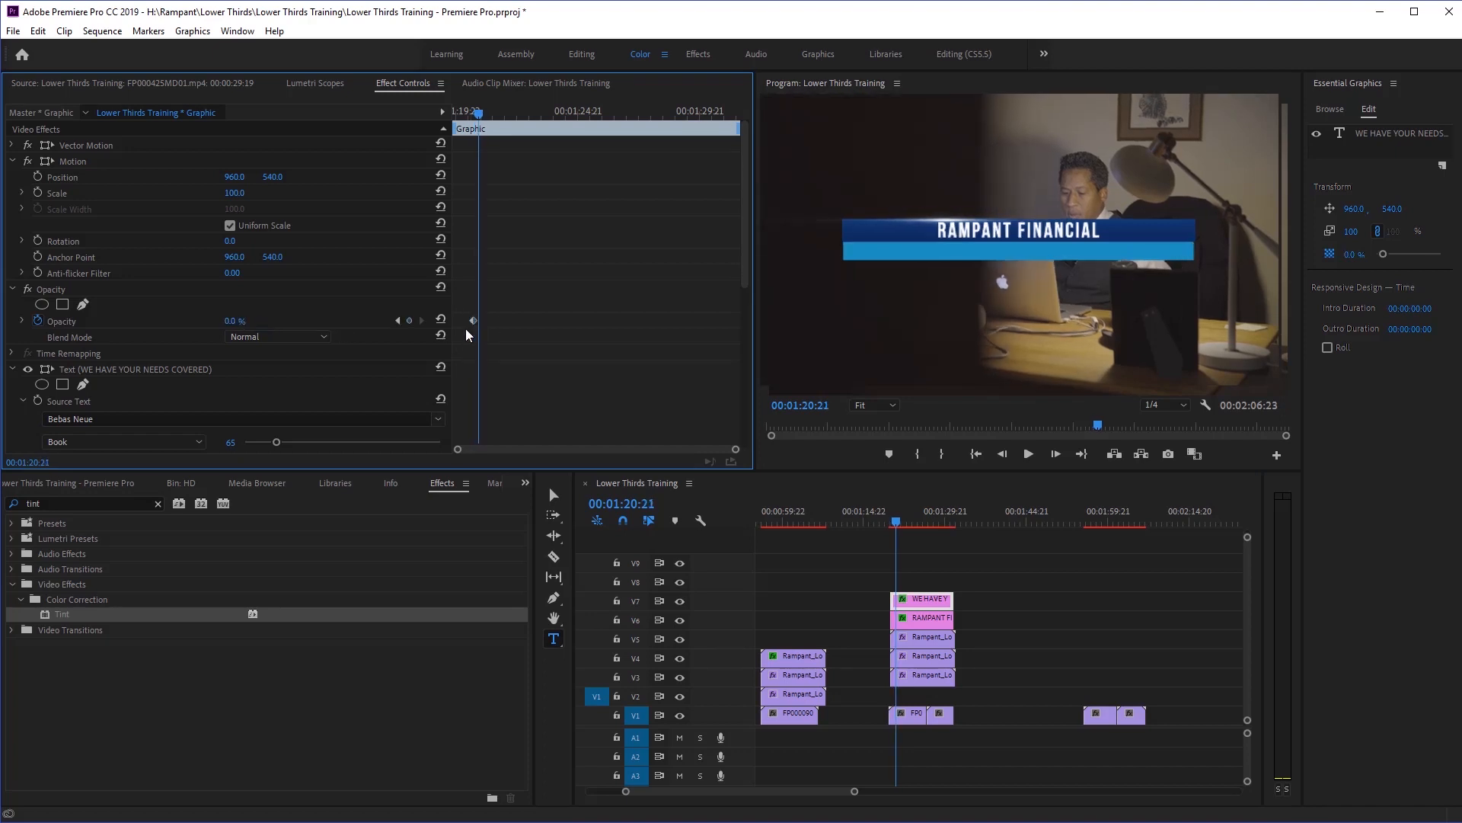
{"action": "left_click", "coordinate": [234, 321]}
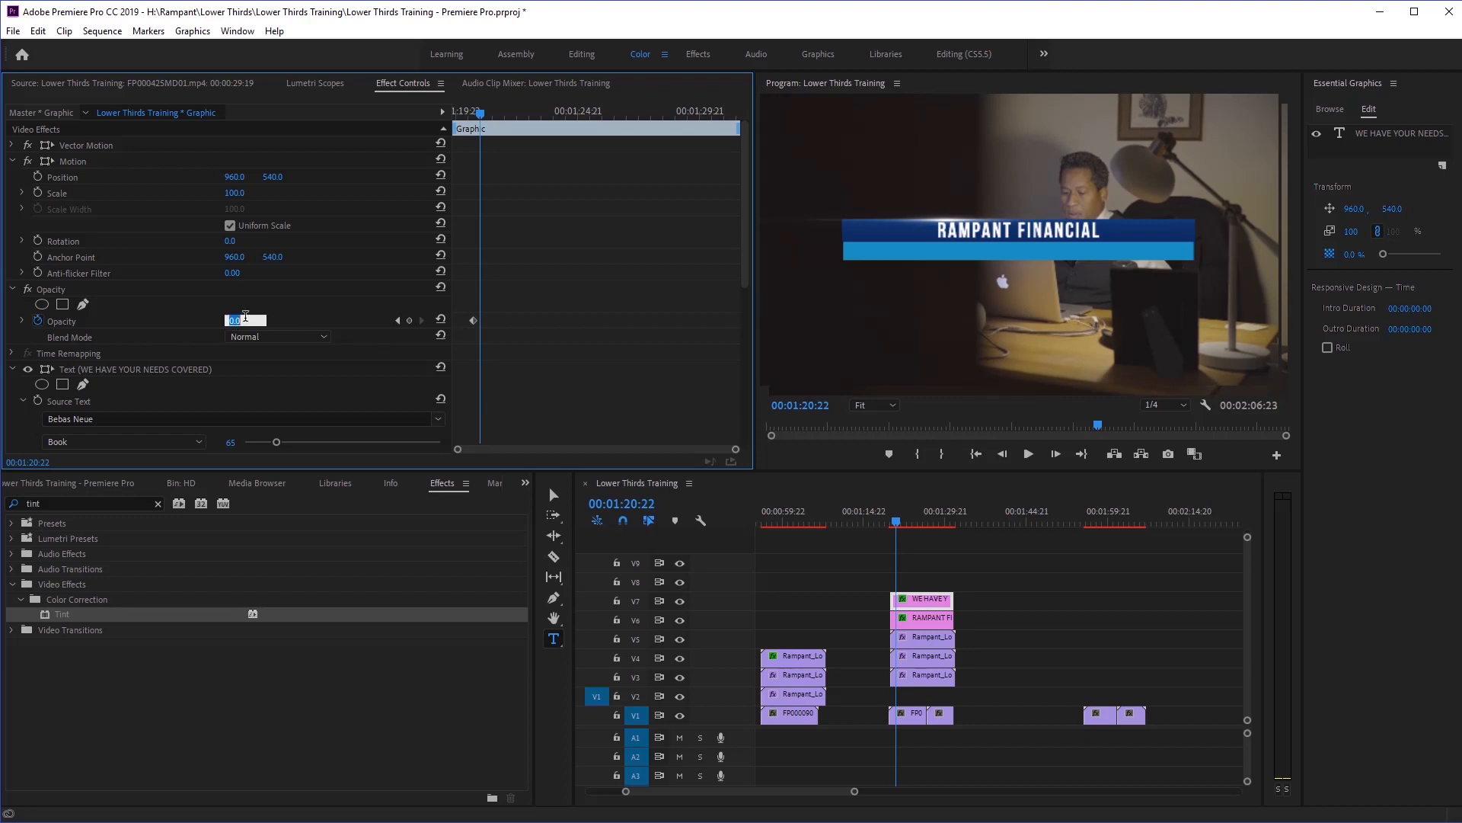
{"action": "type", "text": "100"}
{"action": "key", "text": "Return"}
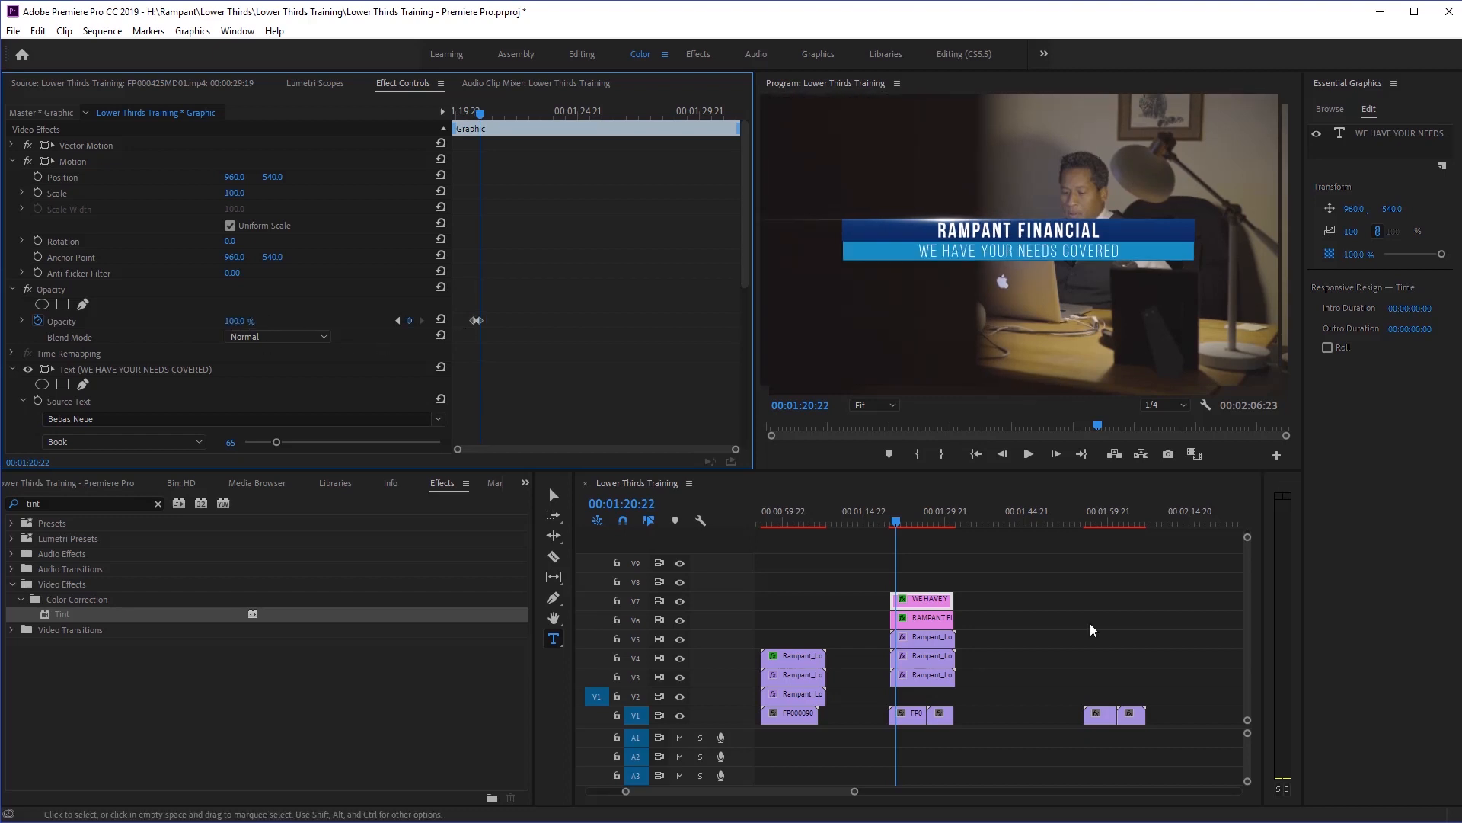
Play the lower third twice from its start to check the staggered fade-ins of title and tagline.
{"action": "left_click", "coordinate": [893, 523]}
{"action": "key", "text": "space"}
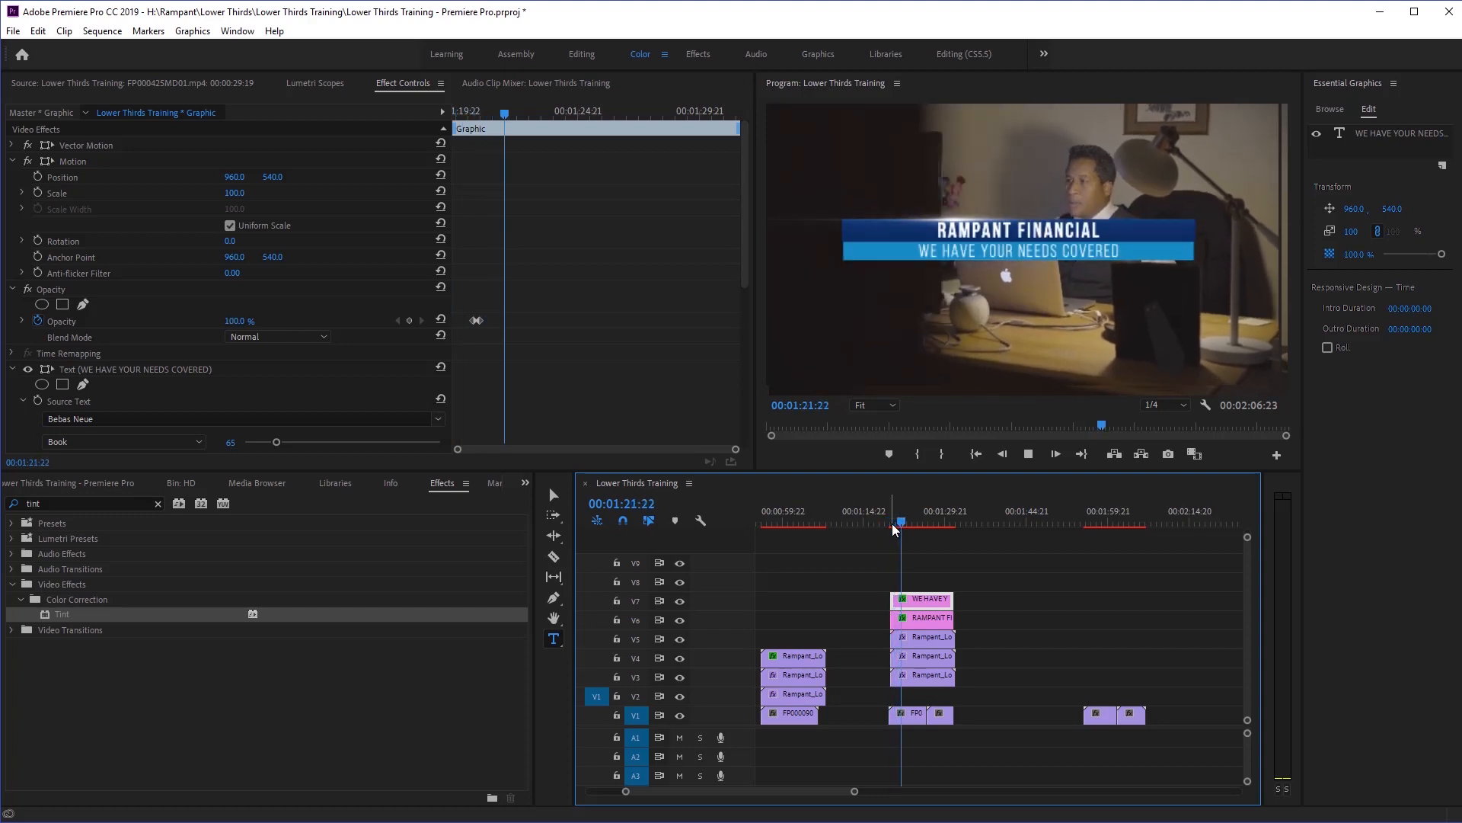
{"action": "key", "text": "space"}
{"action": "left_click_drag", "start_coordinate": [895, 526], "coordinate": [888, 520]}
{"action": "key", "text": "space"}
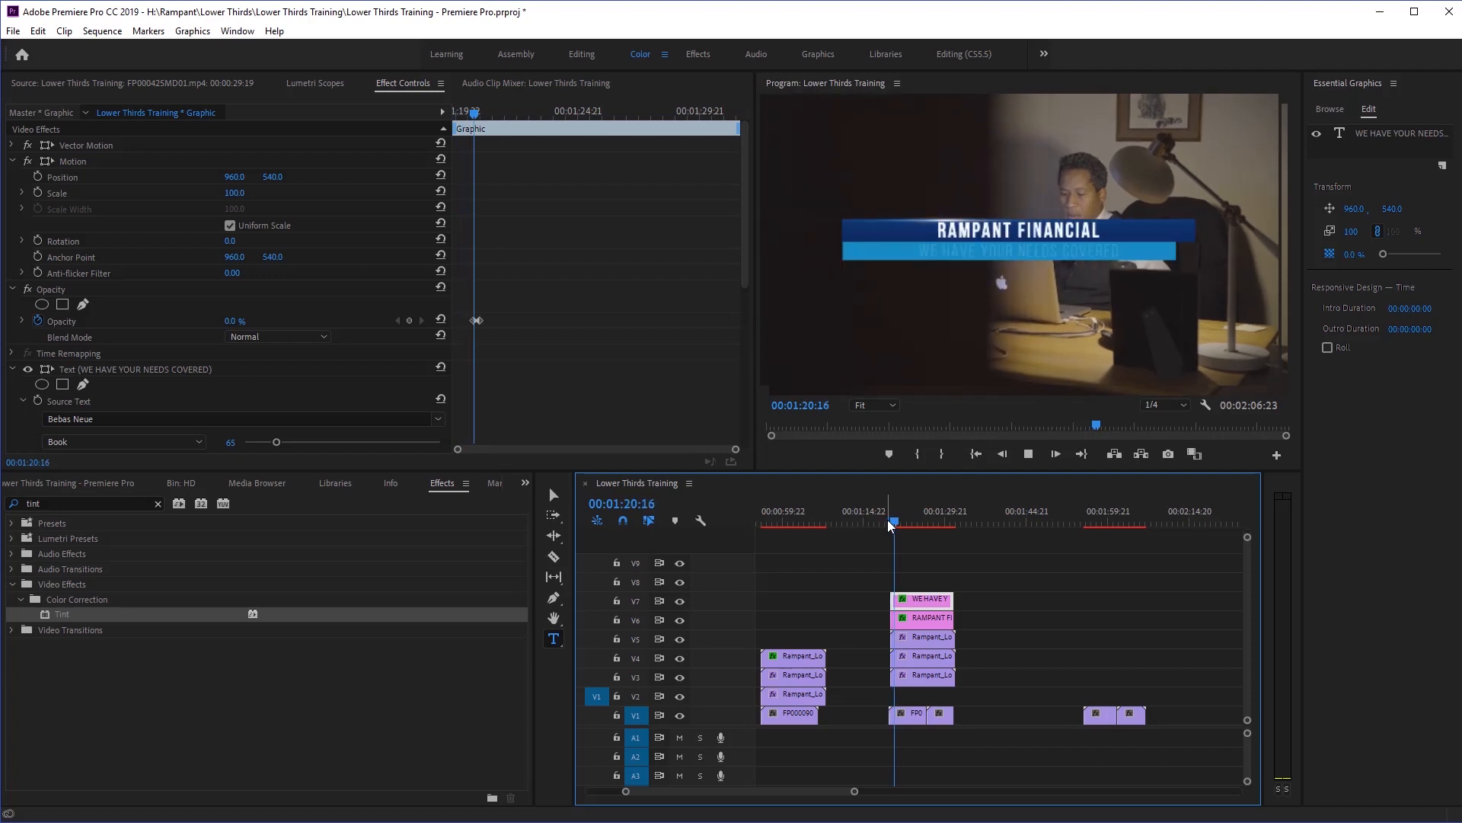
{"action": "key", "text": "space"}
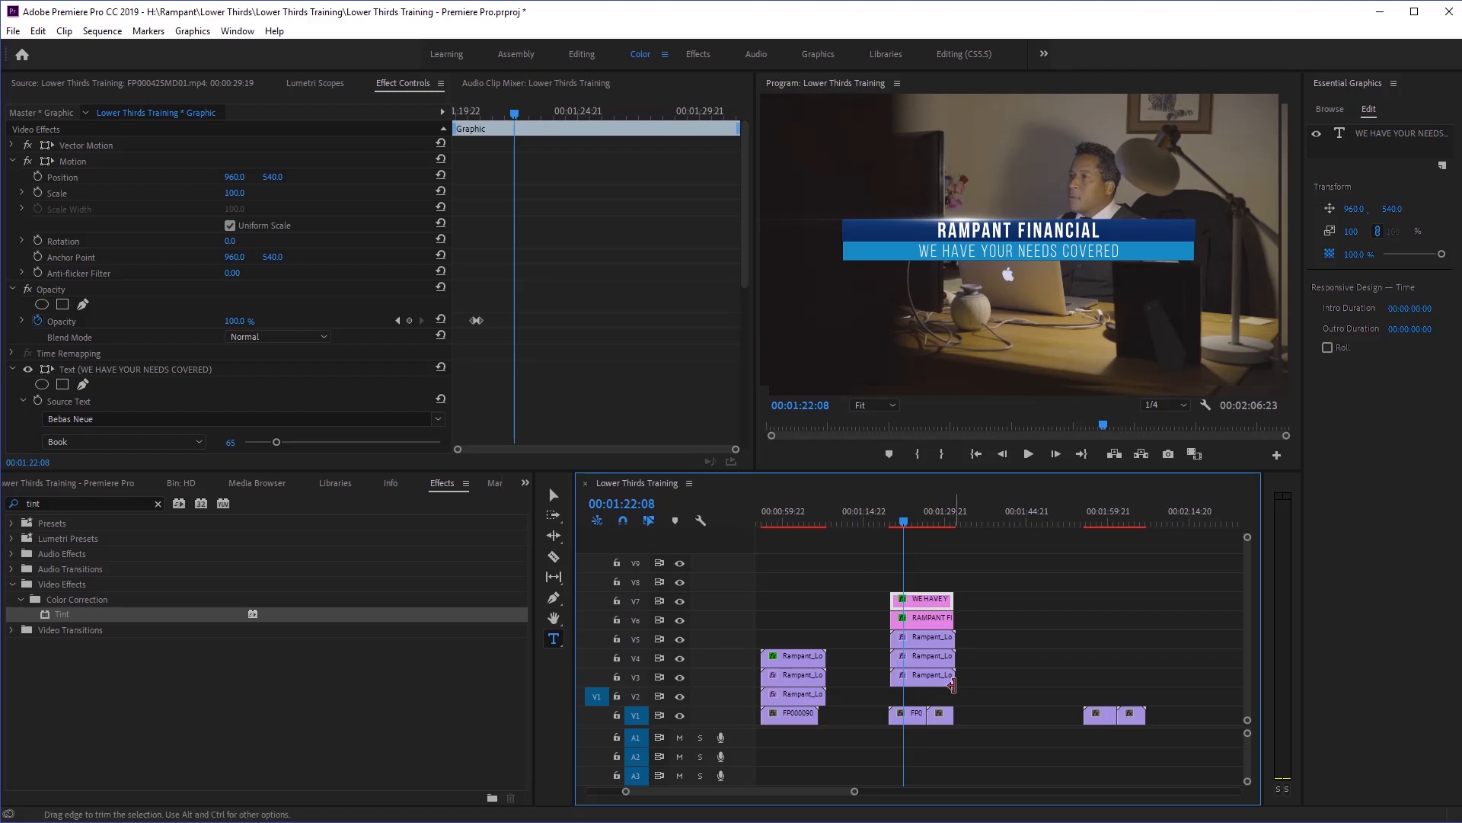
Duplicate the lower-third stack with its footage into the gap after it, and nest the original's five clips on V3 to V7.
{"action": "left_click_drag", "start_coordinate": [874, 572], "coordinate": [1015, 721]}
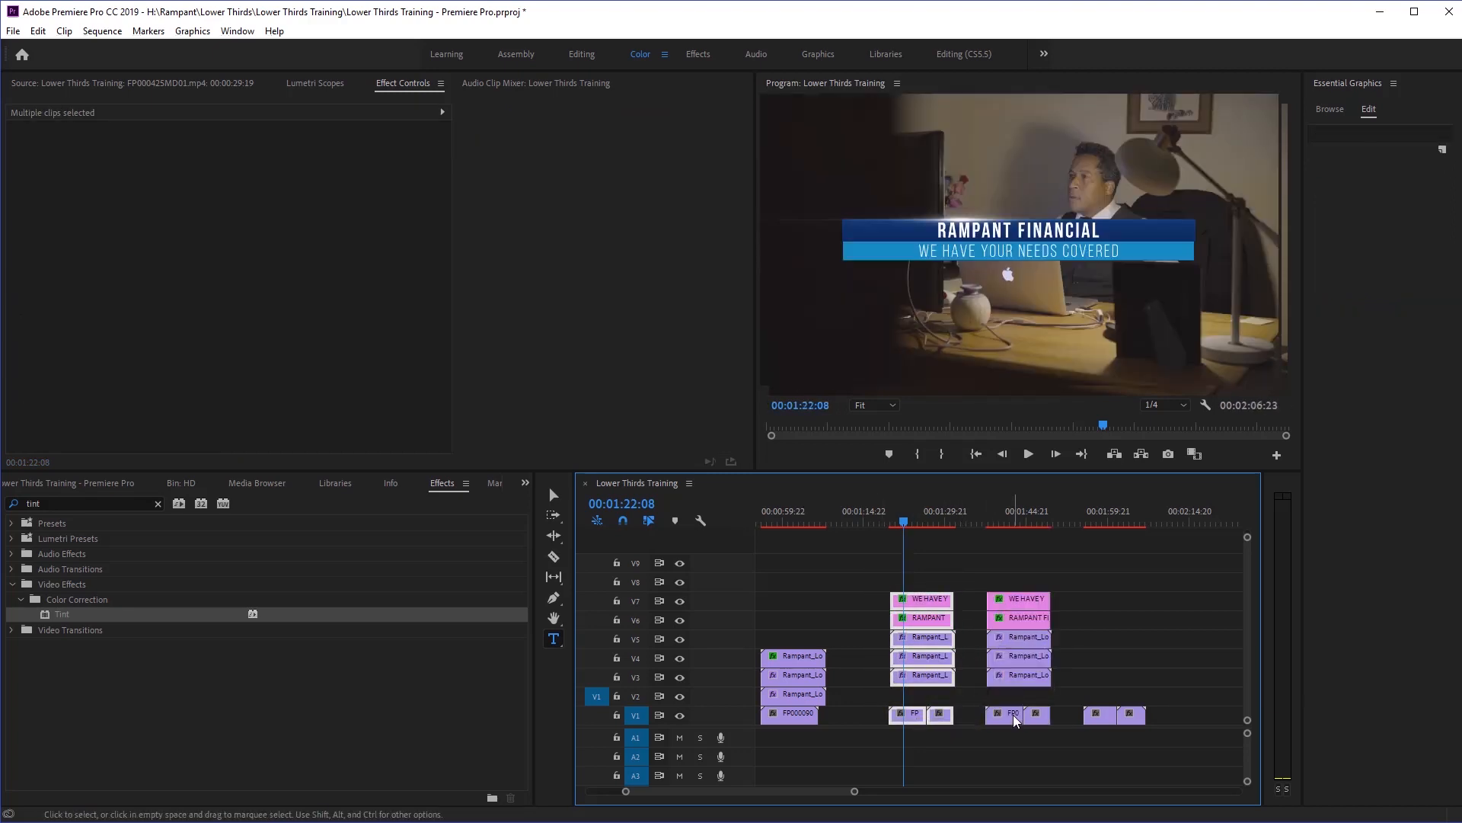
{"action": "left_click_drag", "start_coordinate": [874, 565], "coordinate": [944, 693]}
{"action": "right_click", "coordinate": [929, 680]}
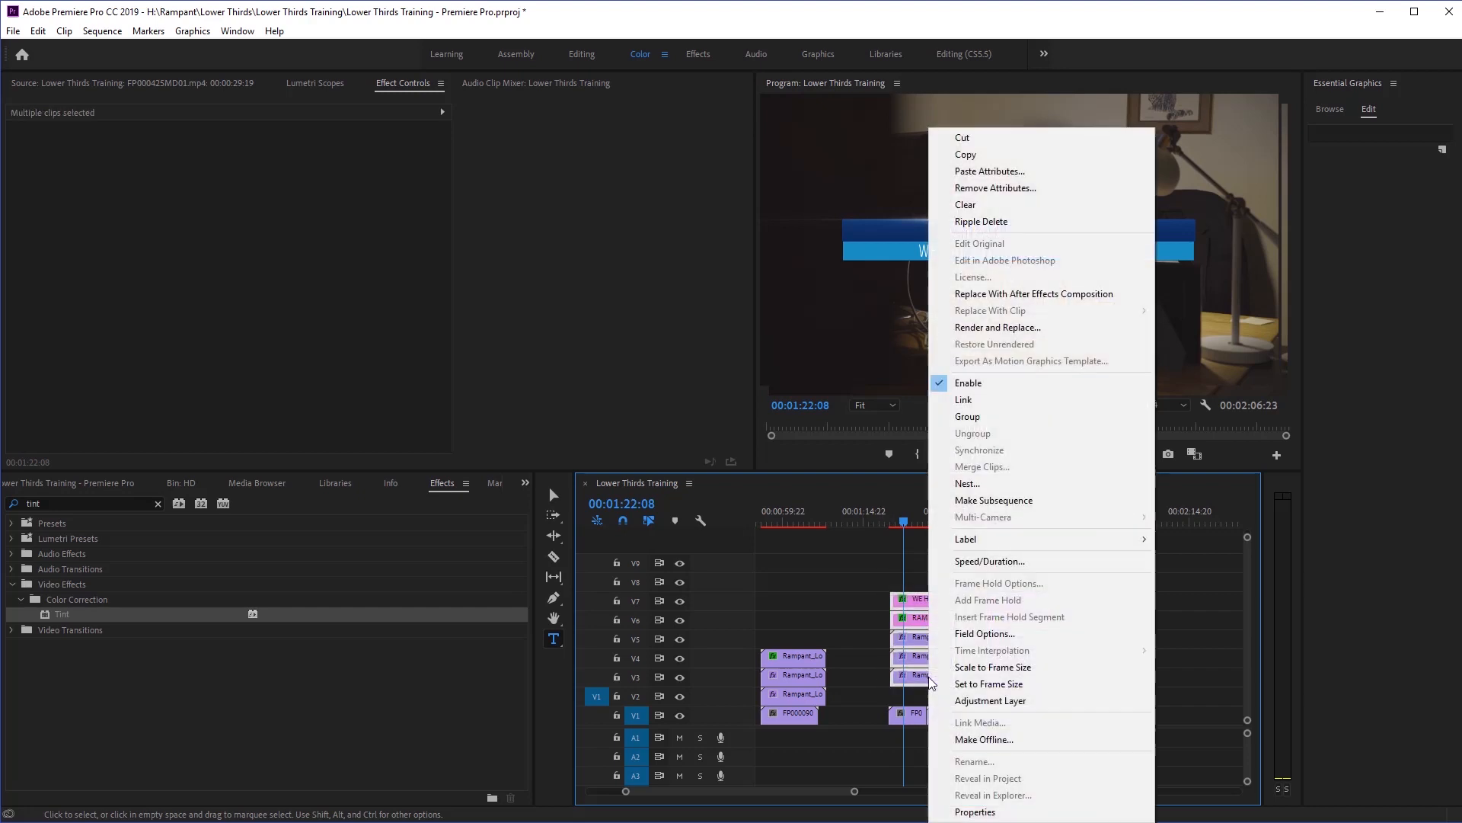
{"action": "left_click", "coordinate": [972, 495]}
{"action": "key", "text": "Return"}
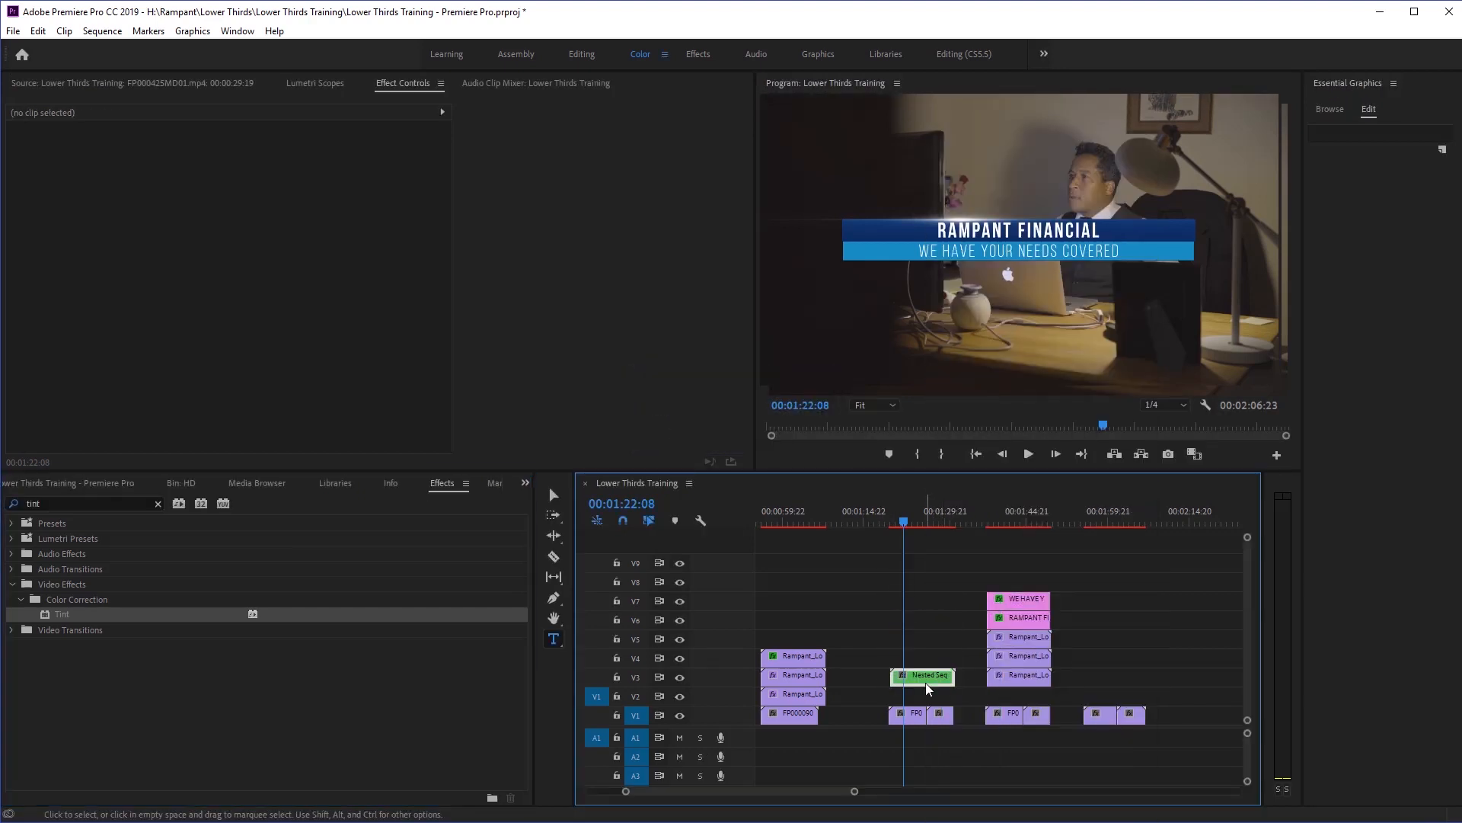
Set the nested lower third's vertical position to 921.0 and play it from its start to check the placement.
{"action": "left_click", "coordinate": [927, 677]}
{"action": "left_click_drag", "start_coordinate": [272, 161], "coordinate": [365, 160]}
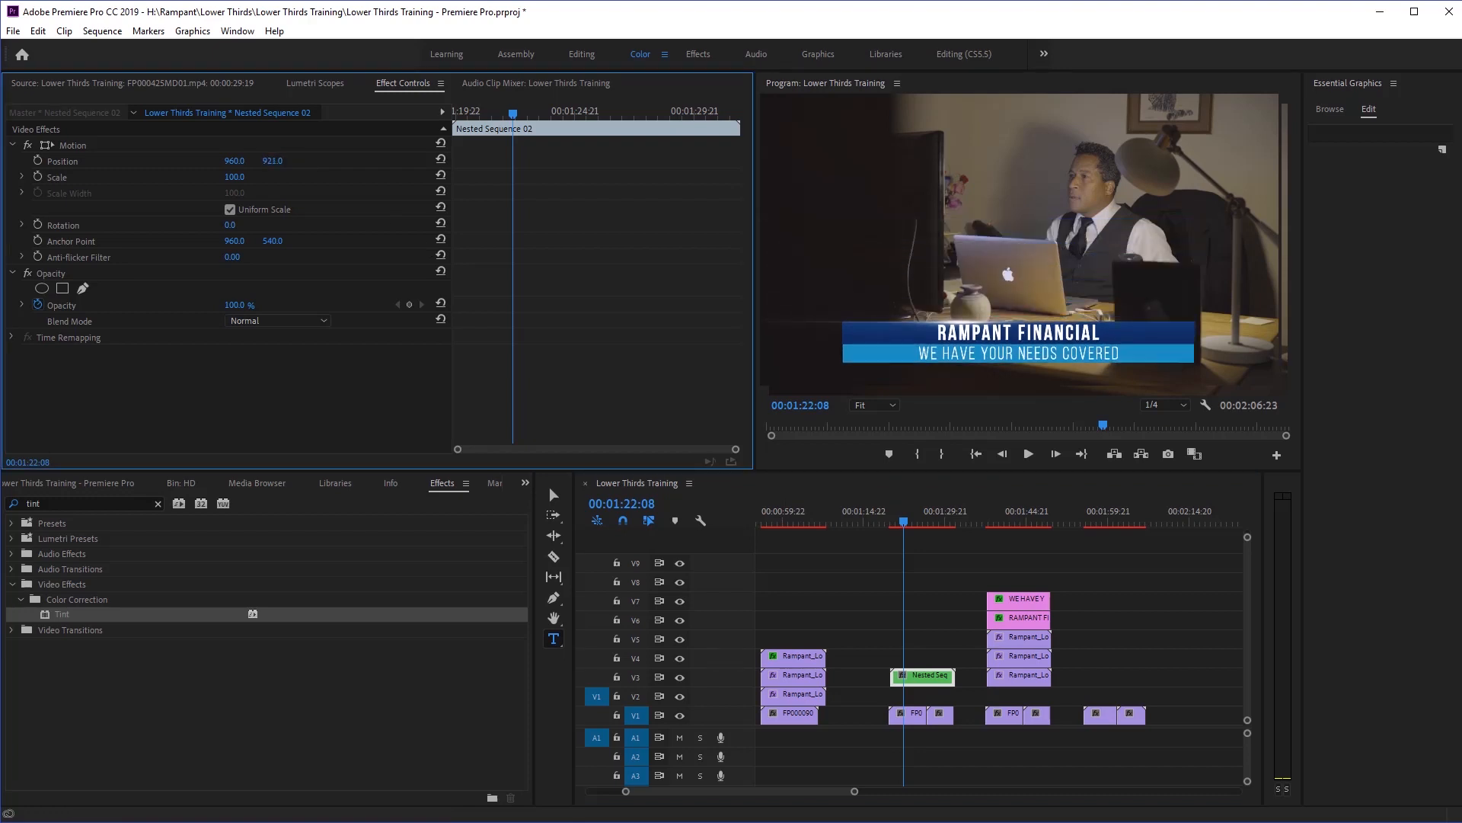
{"action": "left_click", "coordinate": [893, 523]}
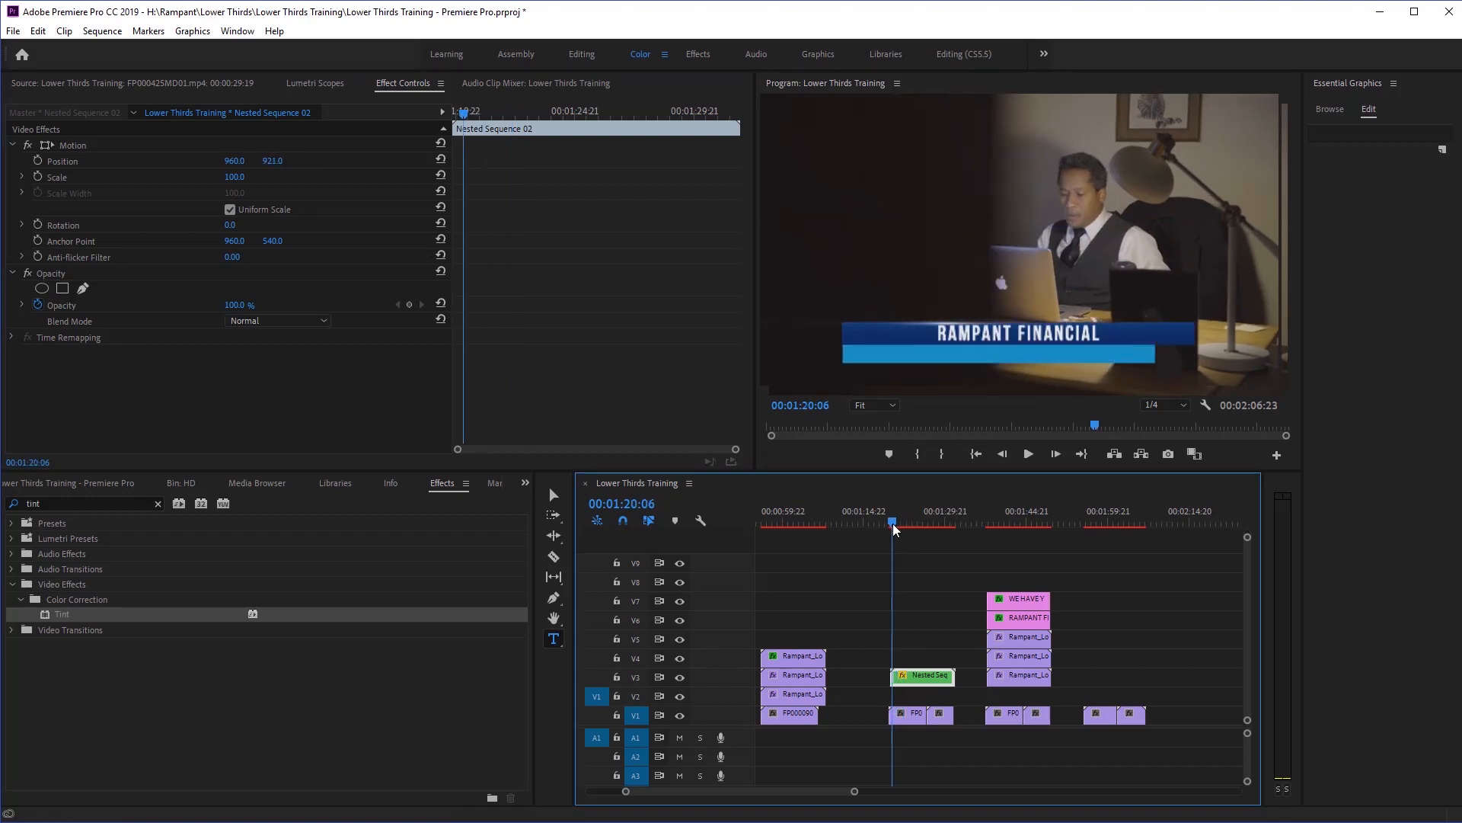
{"action": "key", "text": "space"}
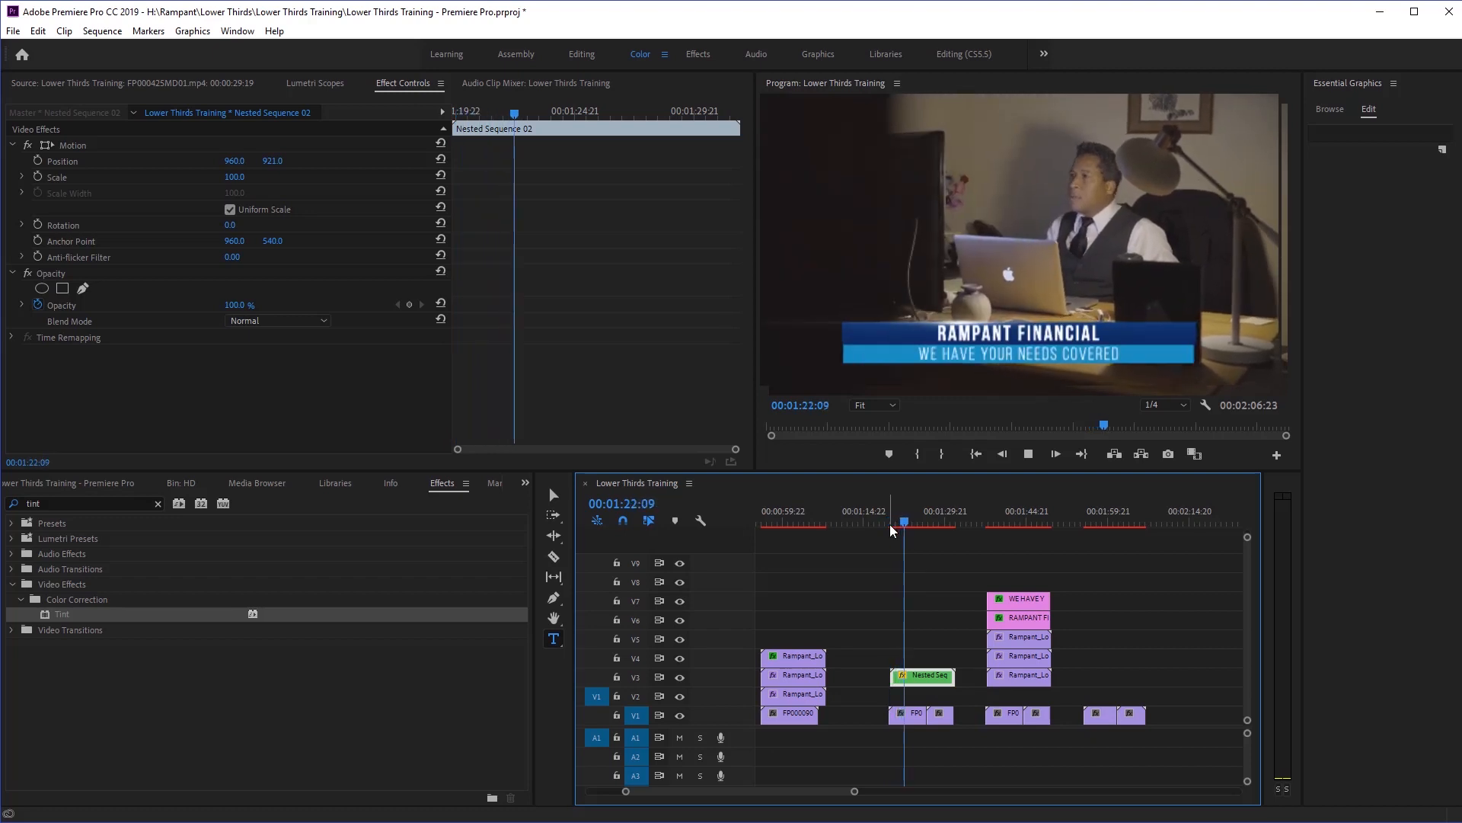
{"action": "key", "text": "space"}
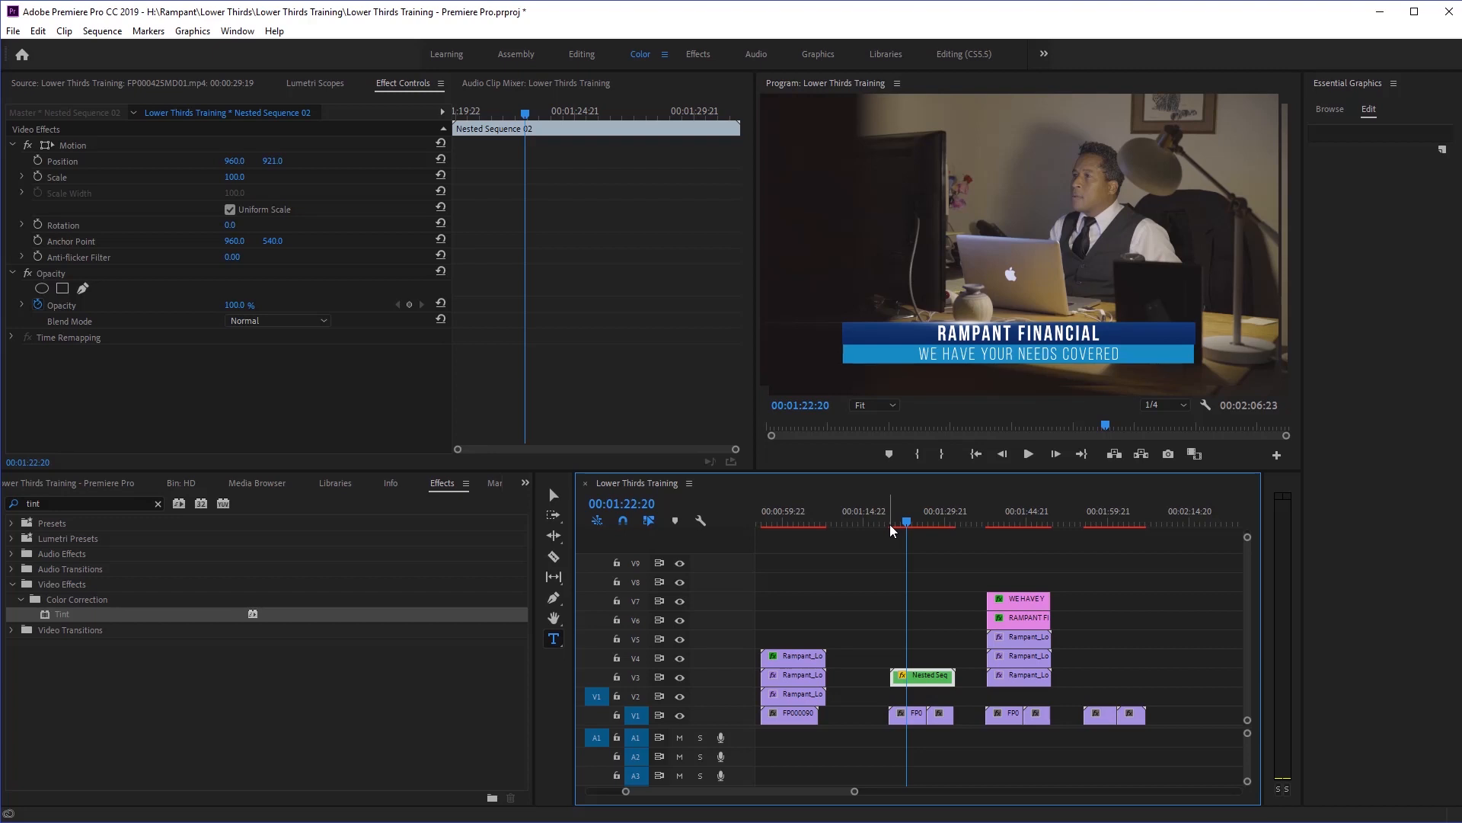
Review the duplicated lower third at 00:01:40:00 and back at its opening bar animation.
{"action": "mouse_move", "coordinate": [982, 525]}
{"action": "left_mouse_down"}
{"action": "mouse_move", "coordinate": [1016, 536]}
{"action": "mouse_move", "coordinate": [1000, 539]}
{"action": "left_mouse_up"}
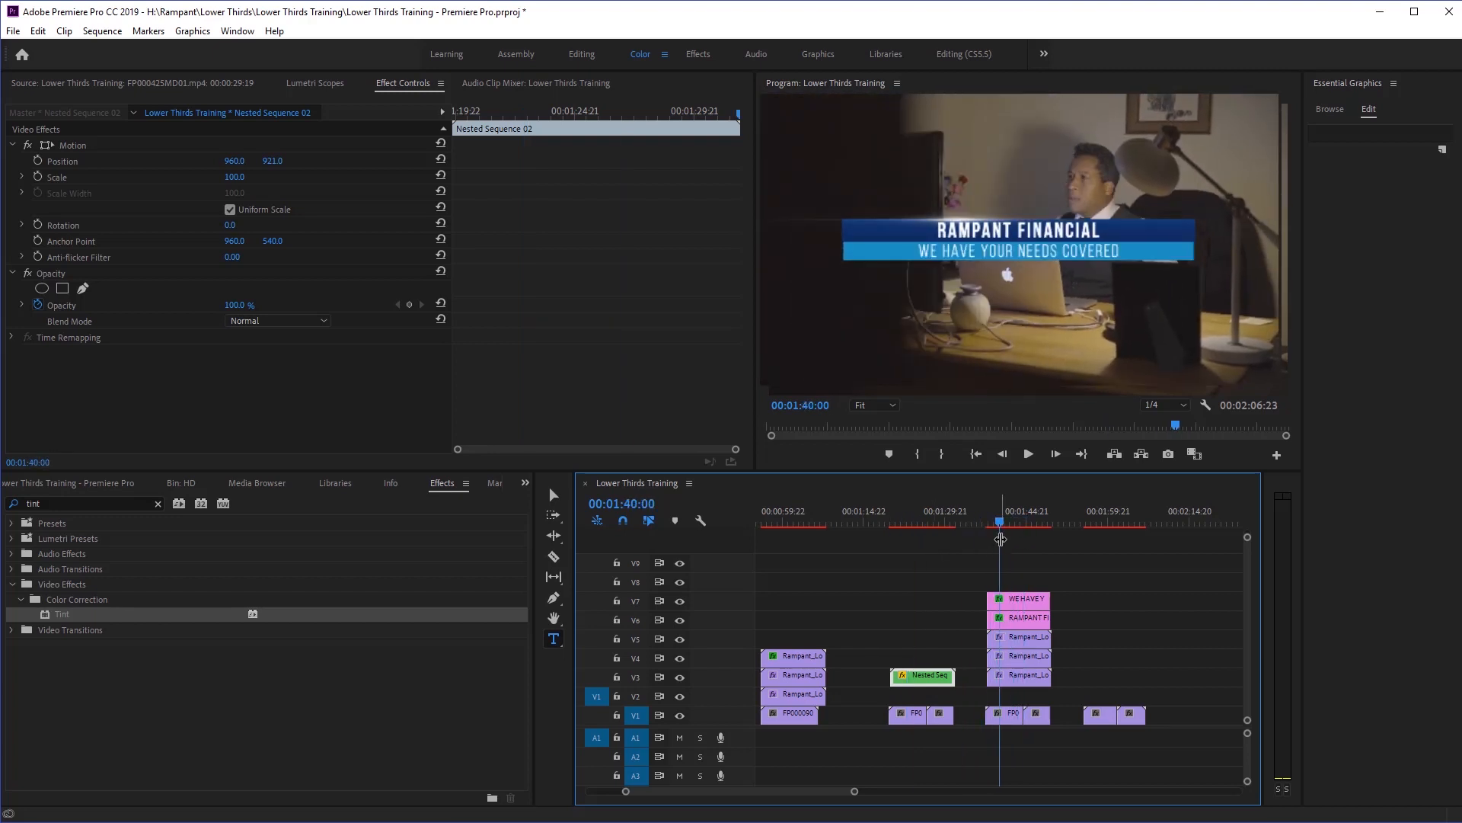
{"action": "left_click", "coordinate": [1102, 248]}
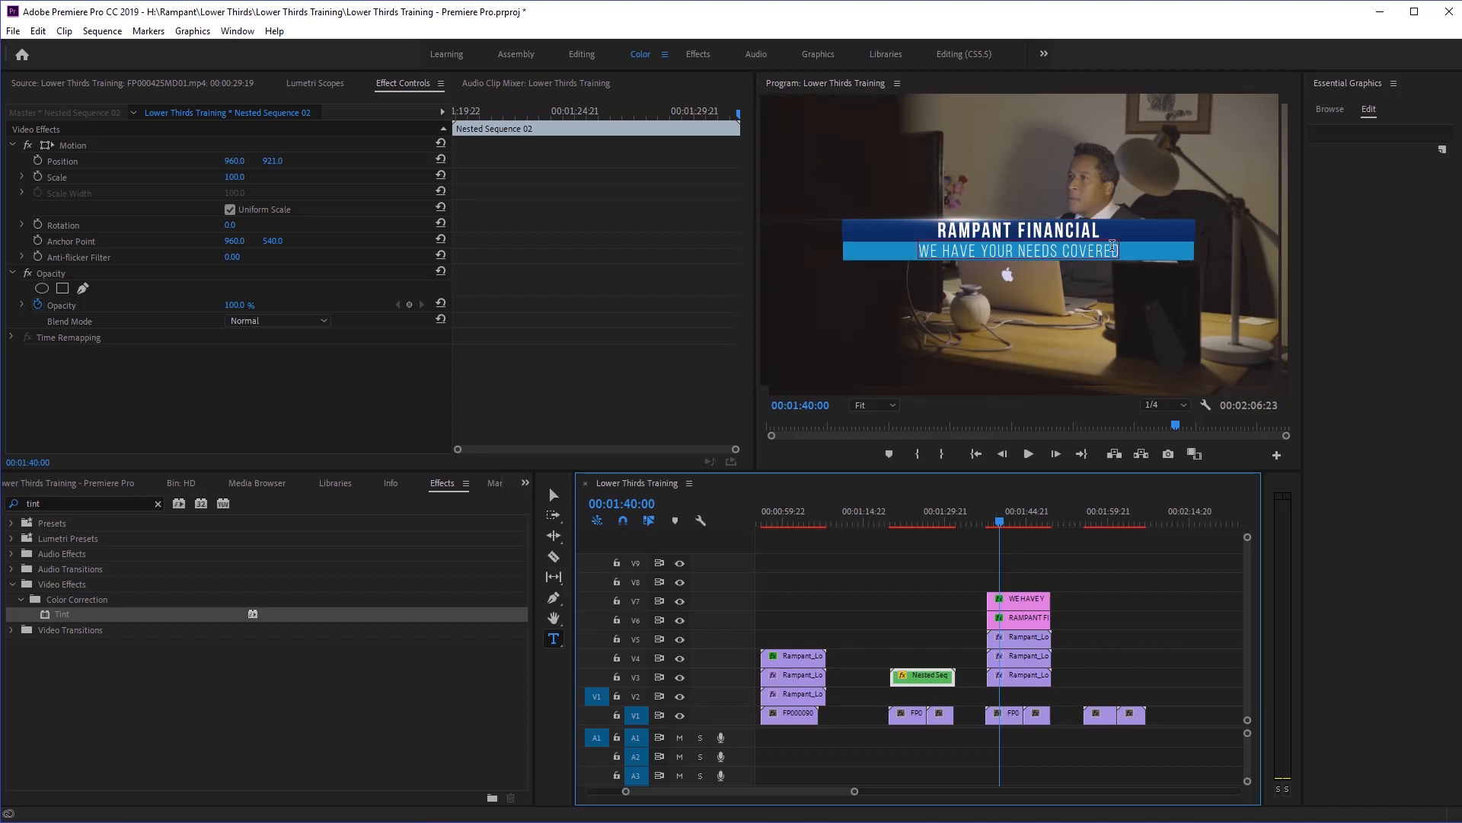
{"action": "left_click_drag", "start_coordinate": [999, 524], "coordinate": [992, 524]}
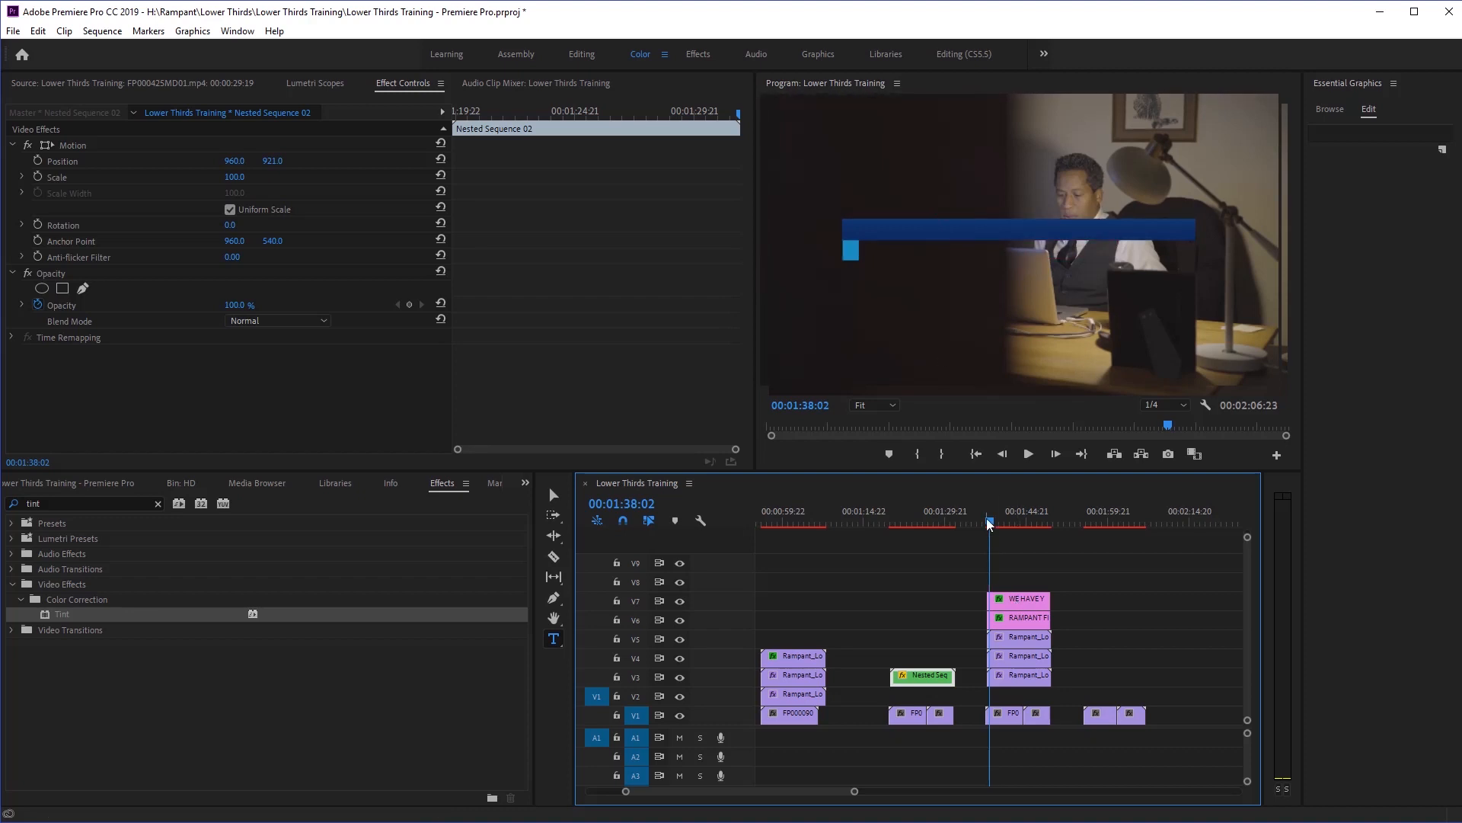
Delete the opacity fade keyframes from the duplicated tagline and title text clips and play the lower third from its start.
{"action": "left_click_drag", "start_coordinate": [989, 524], "coordinate": [998, 524]}
{"action": "left_click", "coordinate": [1017, 598]}
{"action": "left_click_drag", "start_coordinate": [522, 313], "coordinate": [460, 340]}
{"action": "left_click", "coordinate": [1021, 618]}
{"action": "key", "text": "Delete"}
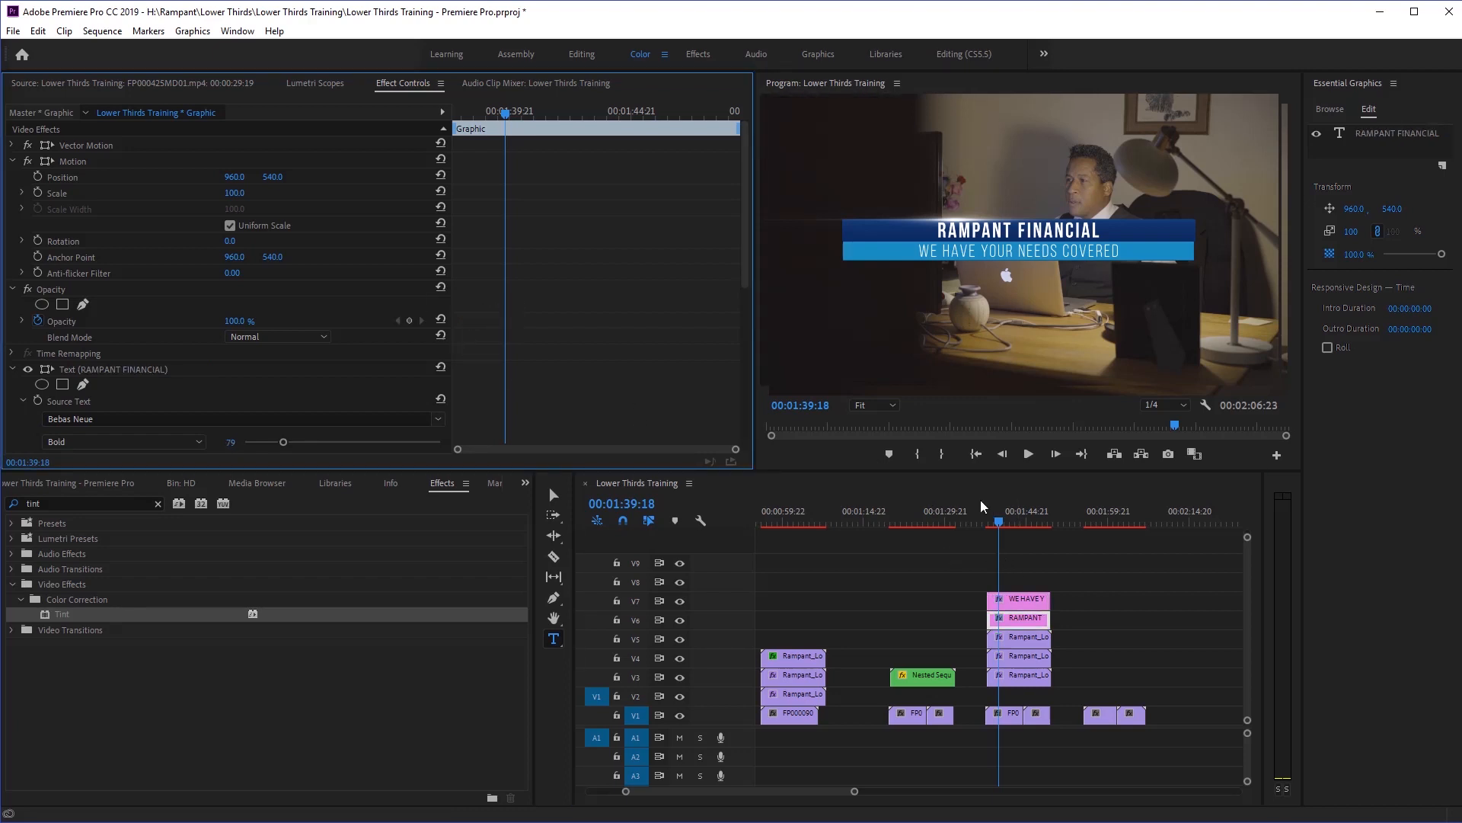
{"action": "left_click", "coordinate": [988, 524]}
{"action": "key", "text": "space"}
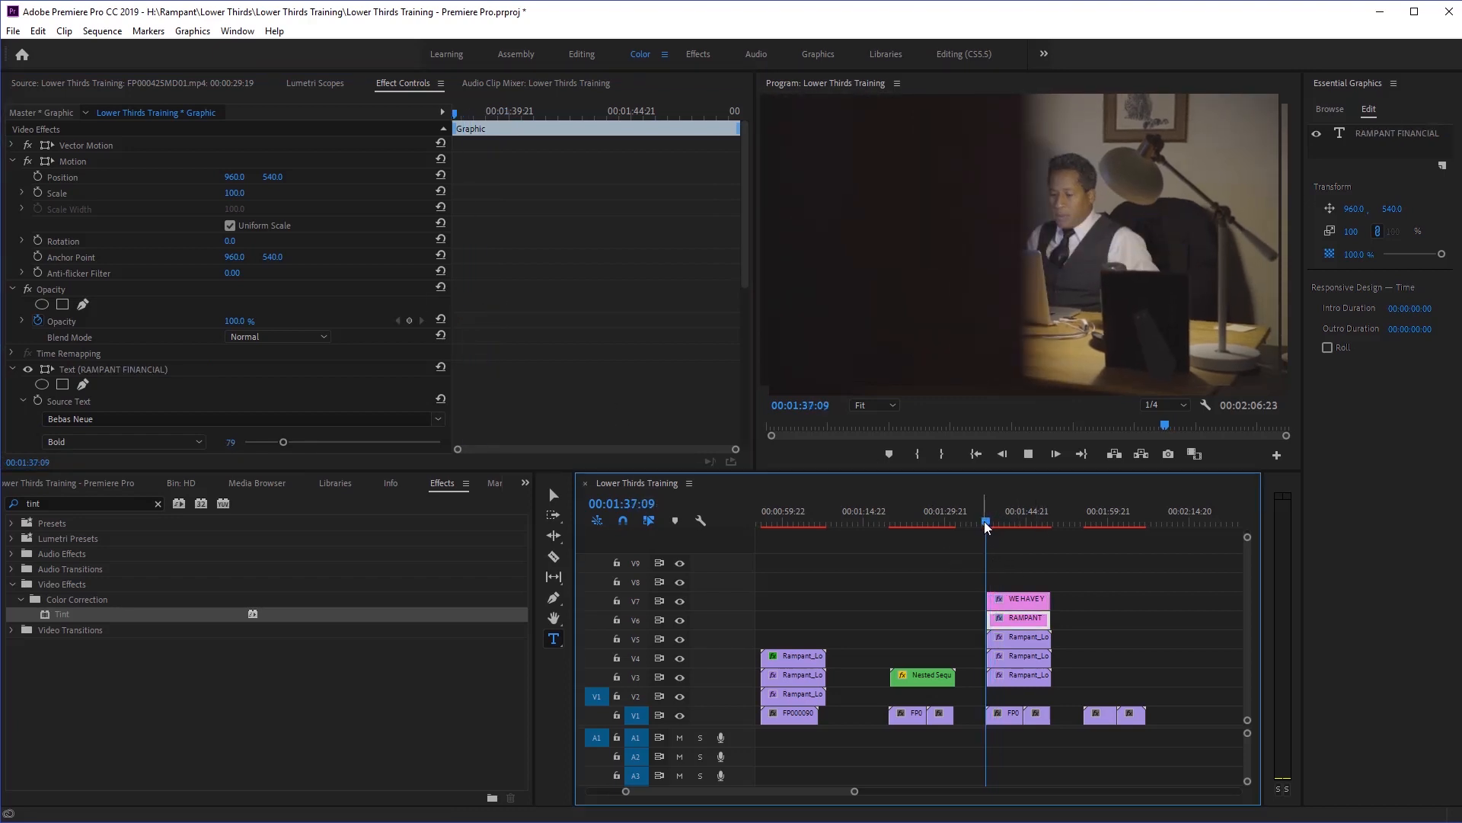
{"action": "key", "text": "space"}
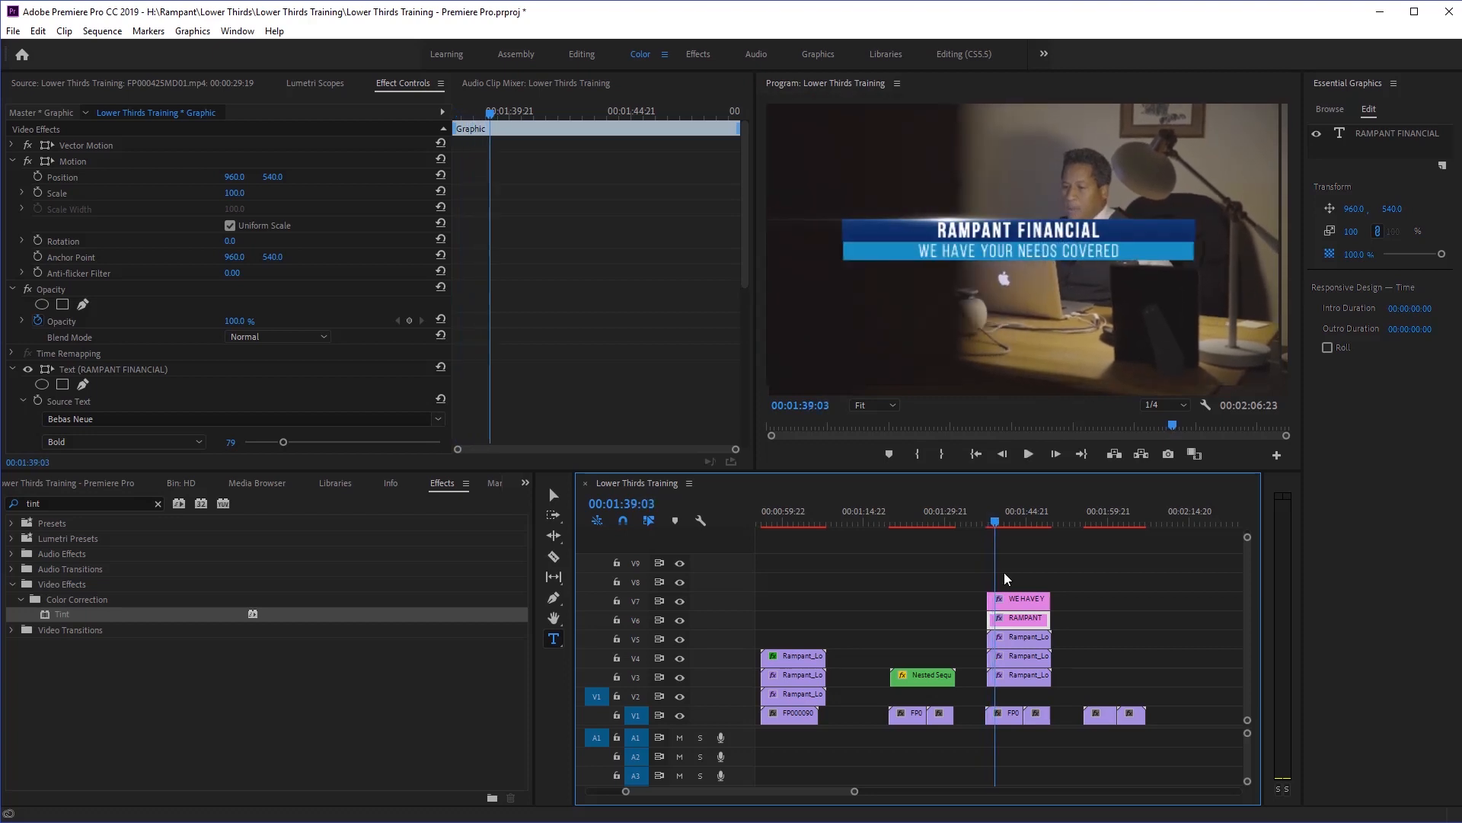
Move the tagline text clip up to V8 and copy the Part_2 bar clip from V4 to V7 above the title.
{"action": "left_click", "coordinate": [1021, 604]}
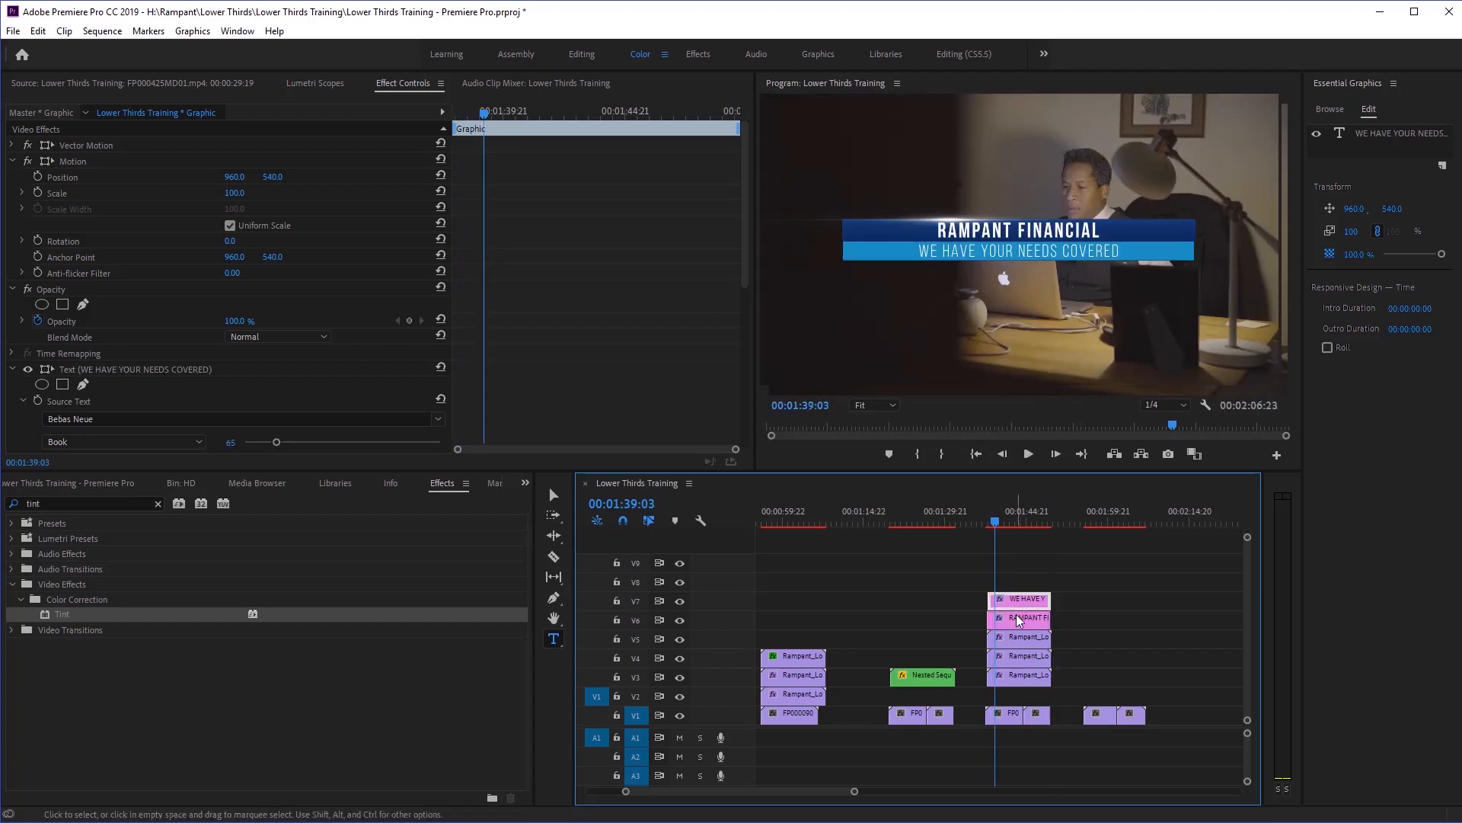
{"action": "left_click_drag", "start_coordinate": [1020, 604], "coordinate": [1020, 585]}
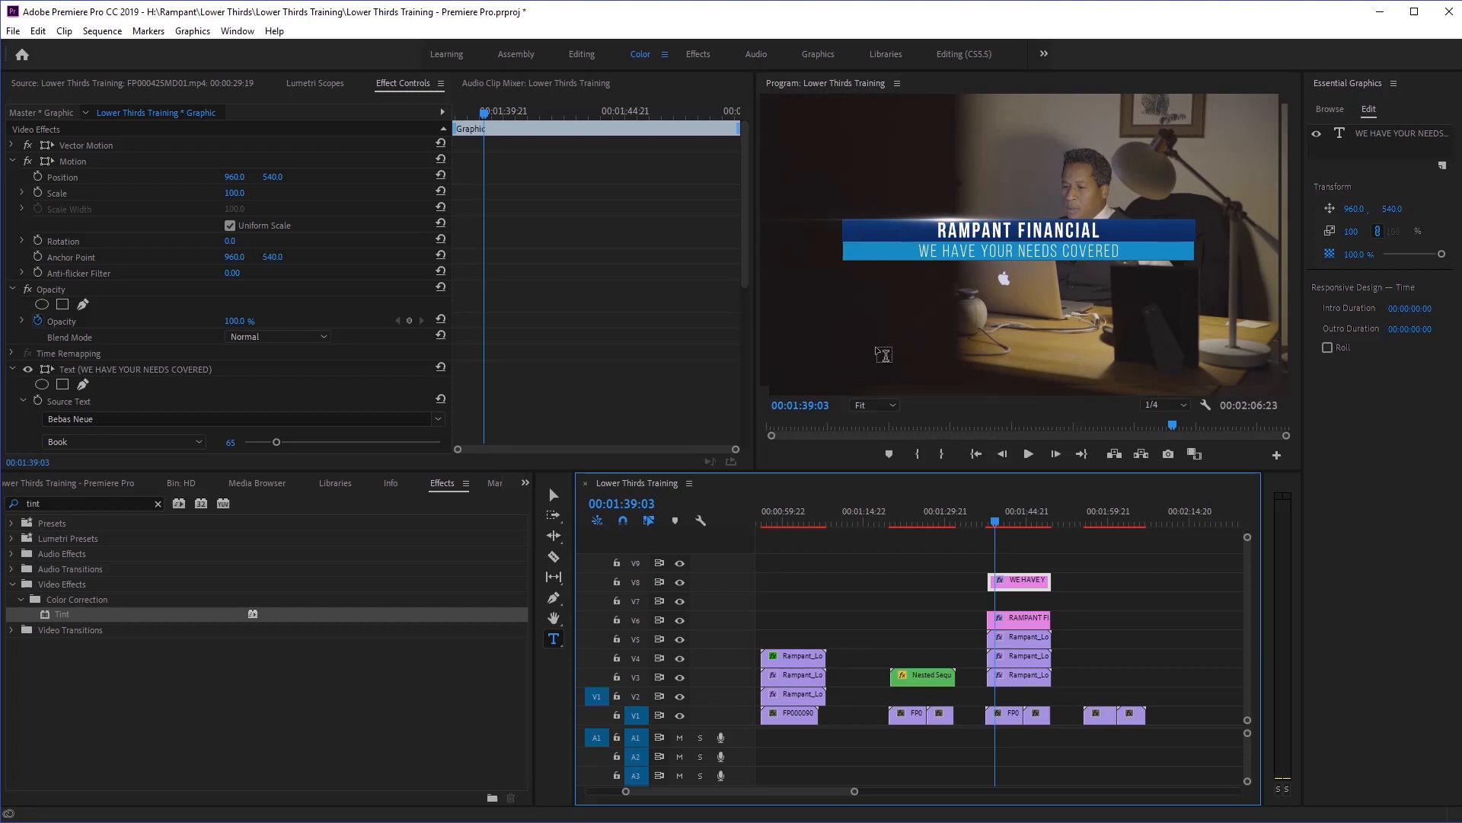
{"action": "key", "text": "ctrl+s"}
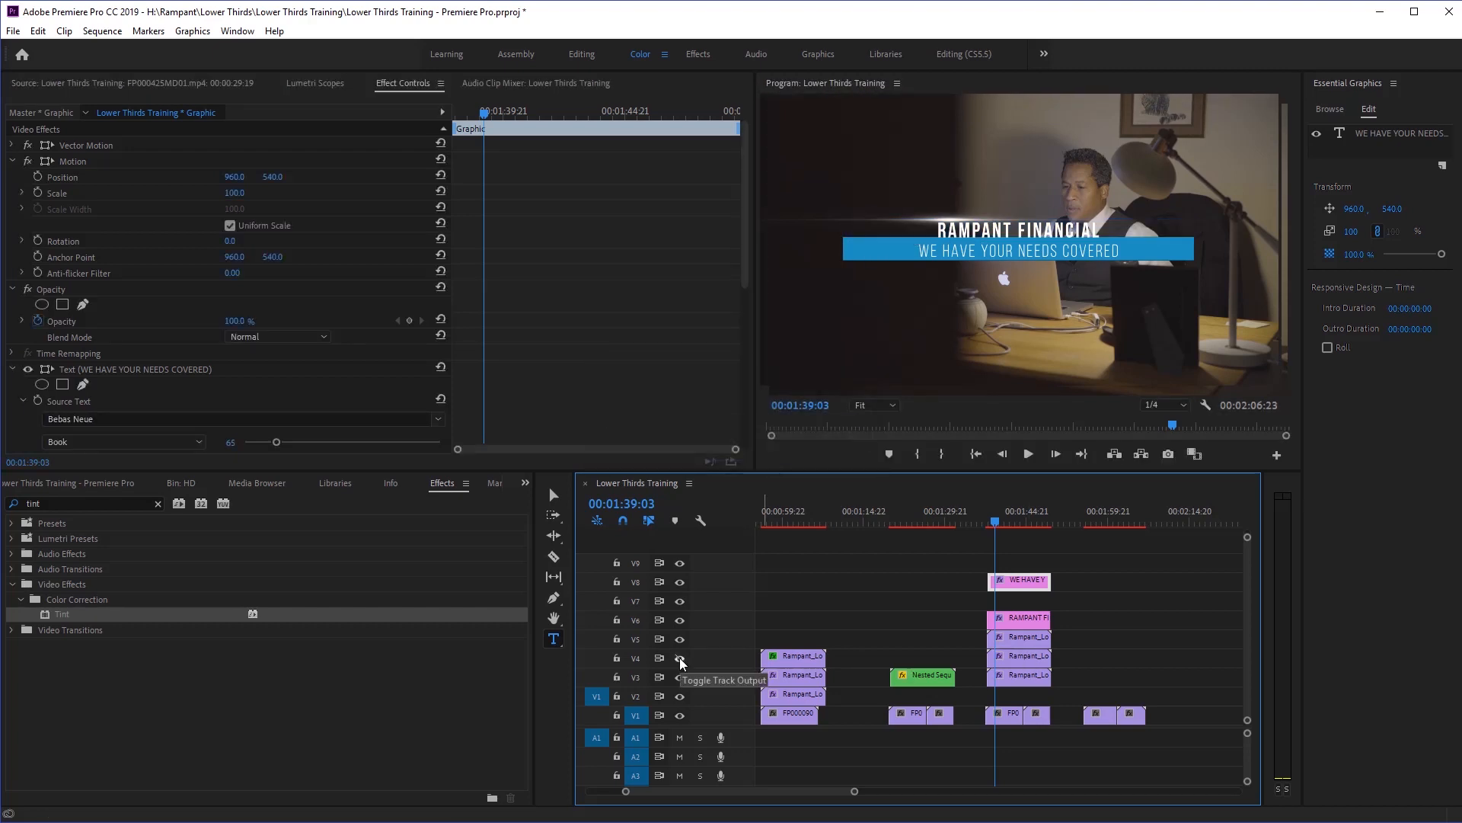
{"action": "left_click", "coordinate": [1028, 658]}
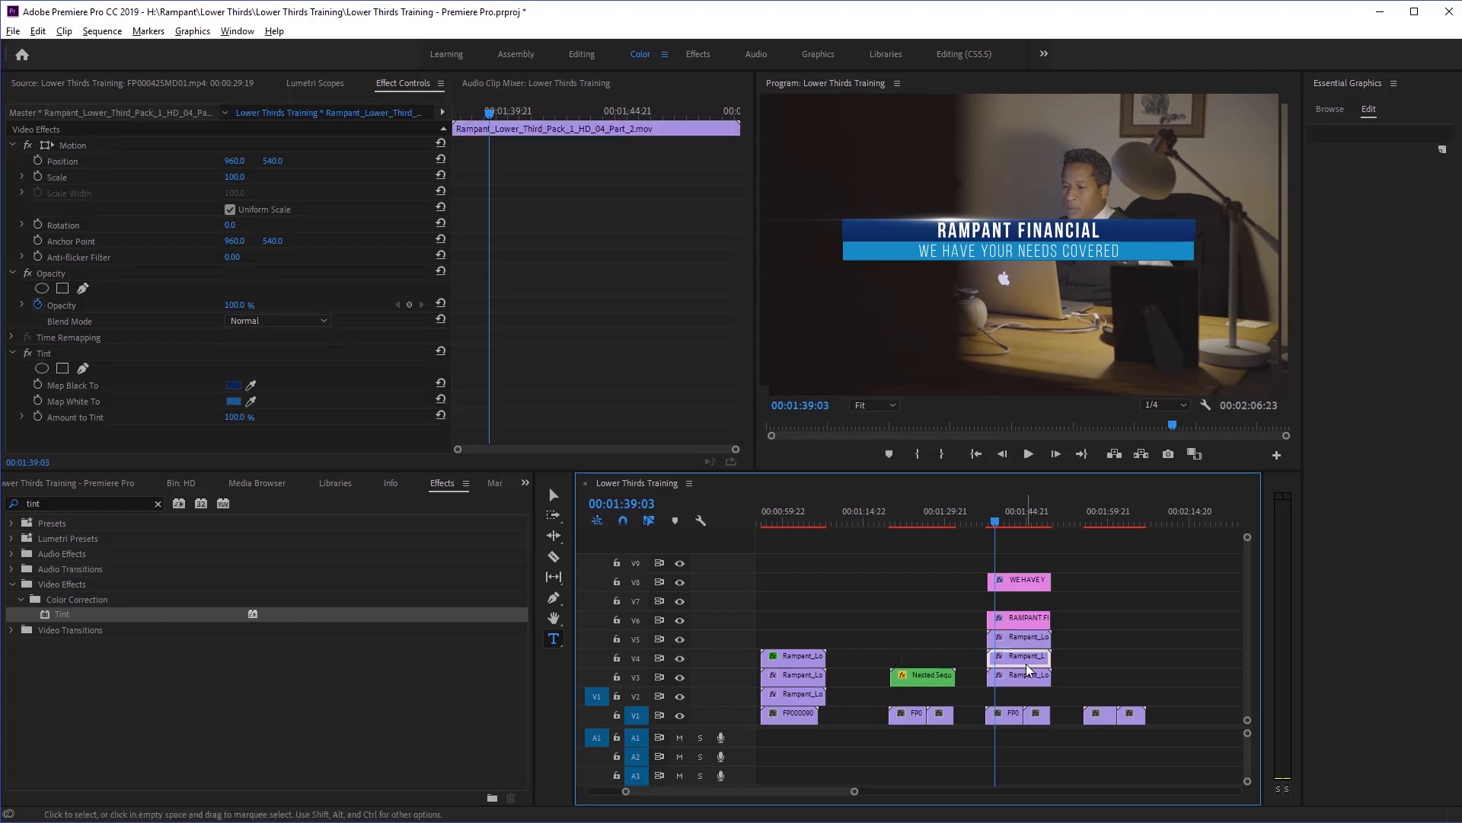
{"action": "left_click_drag", "start_coordinate": [1025, 664], "coordinate": [1018, 604]}
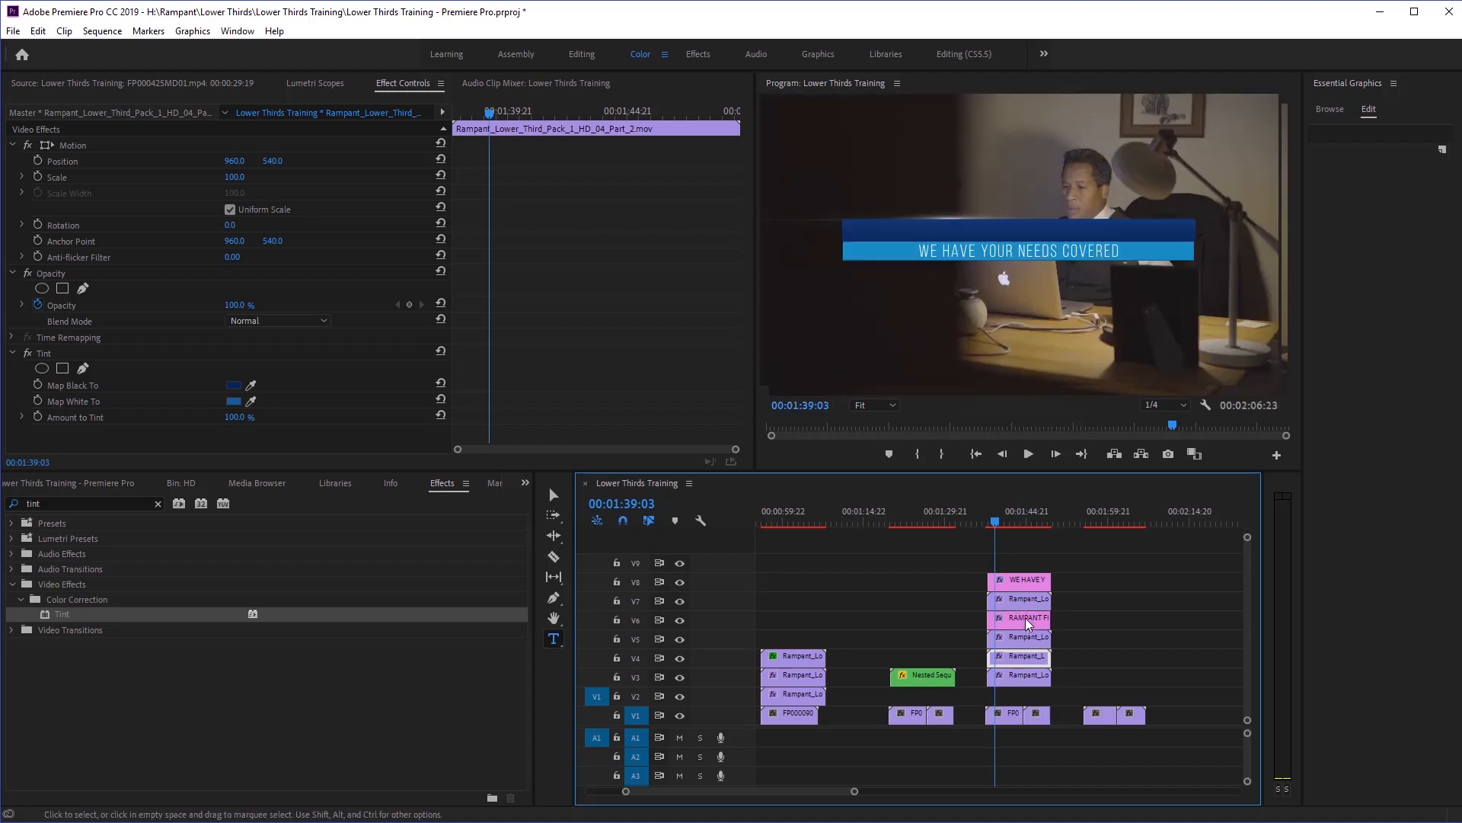
Apply the Track Matte Key effect to the RAMPANT FINANCIAL title clip with Video 7 as its matte.
{"action": "left_click", "coordinate": [1028, 619]}
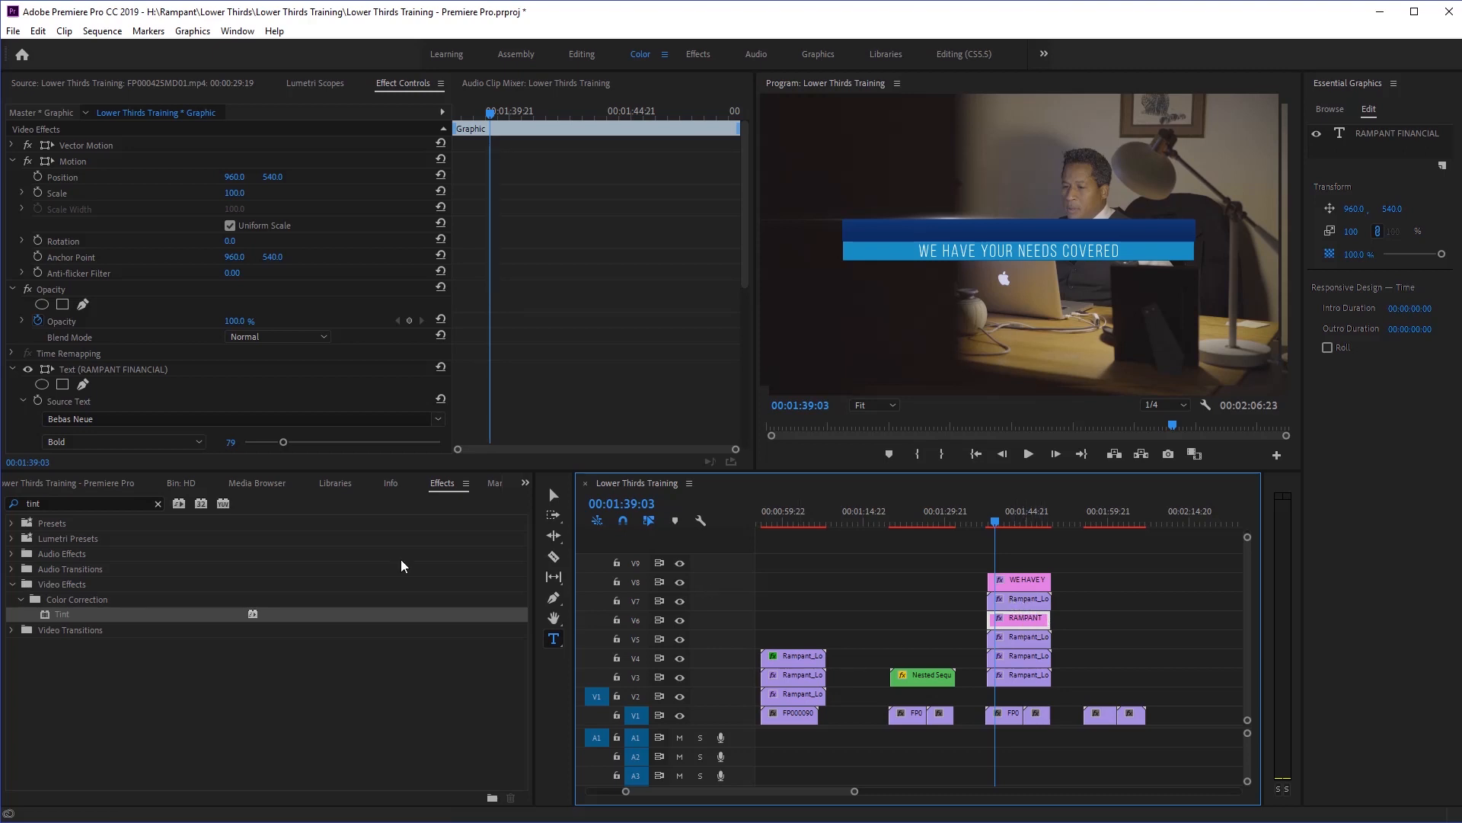
{"action": "left_click", "coordinate": [78, 501]}
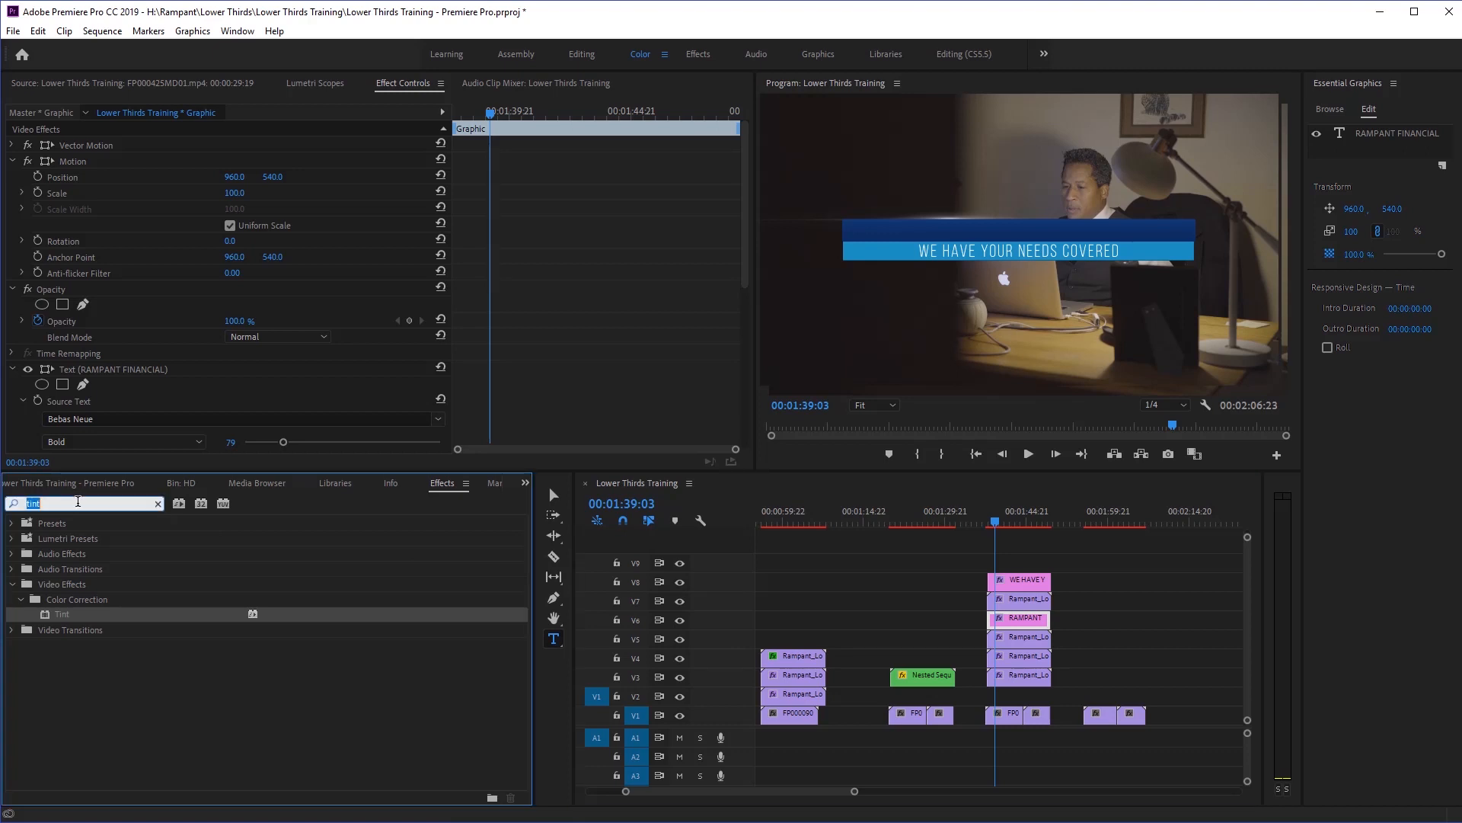
{"action": "type", "text": "track"}
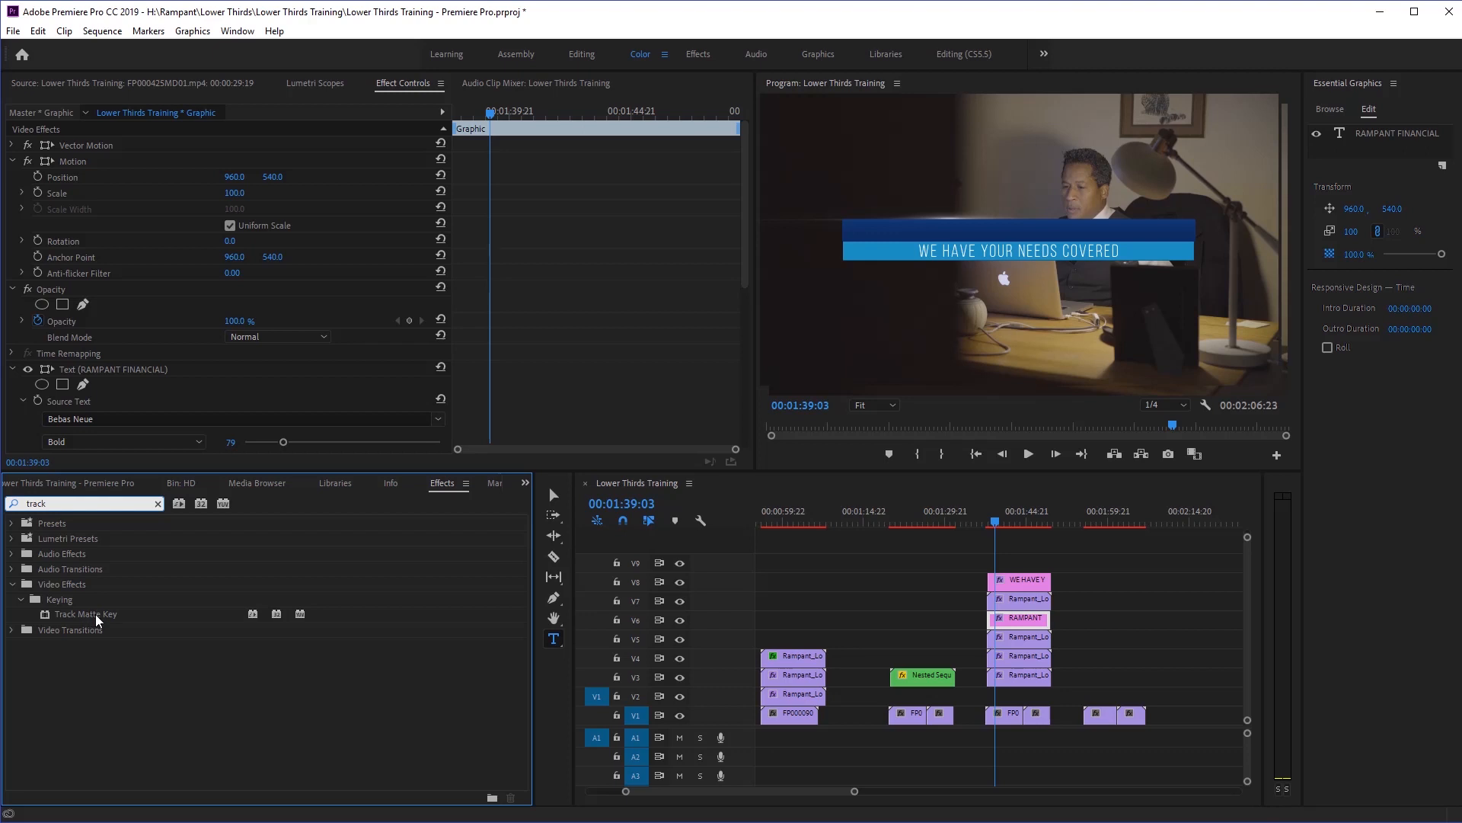
{"action": "left_click_drag", "start_coordinate": [67, 615], "coordinate": [1021, 628]}
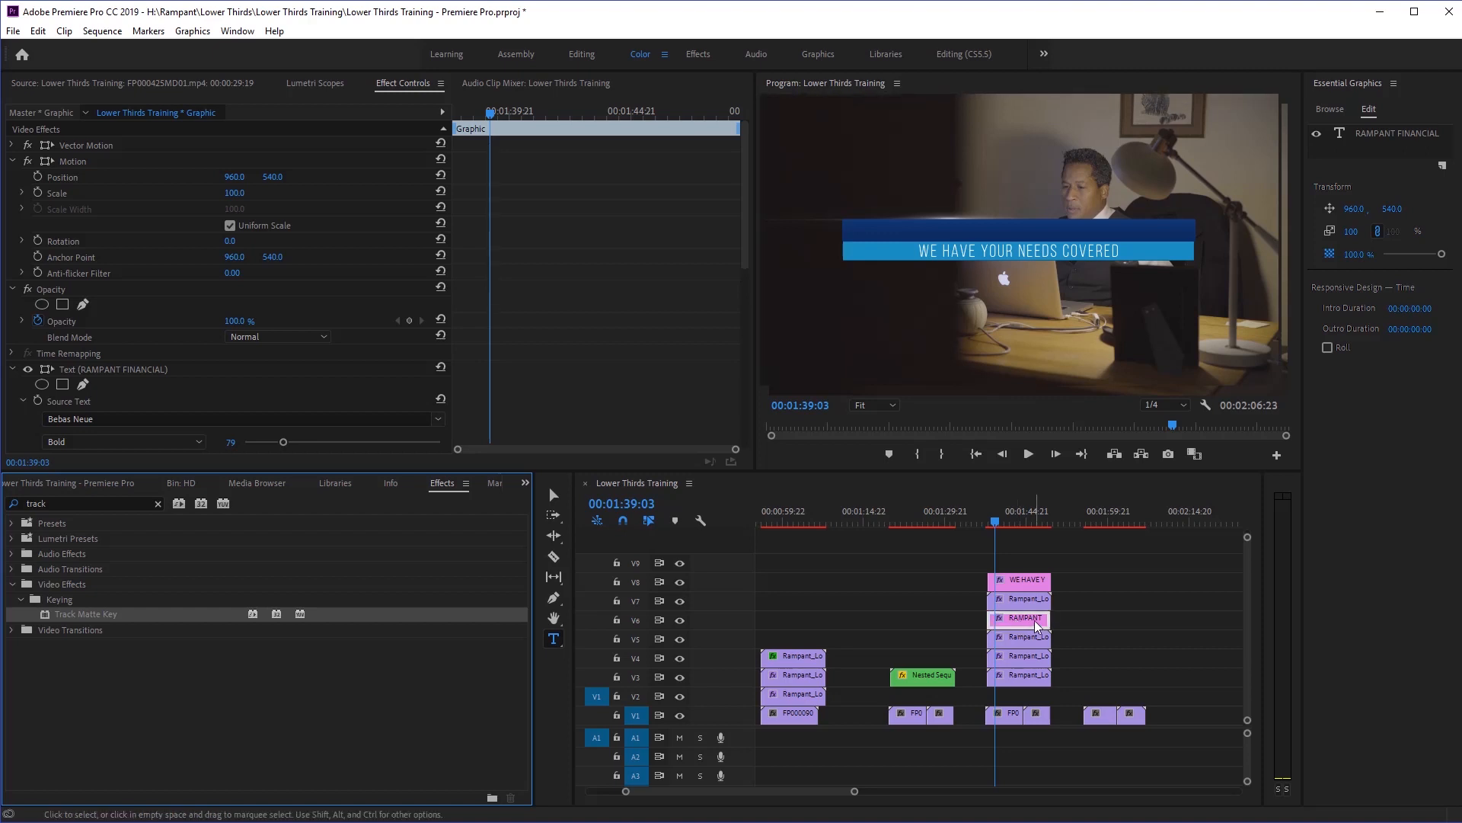
{"action": "left_click", "coordinate": [13, 369]}
{"action": "scroll", "coordinate": [168, 352], "scroll_direction": "down", "scroll_amount": 1}
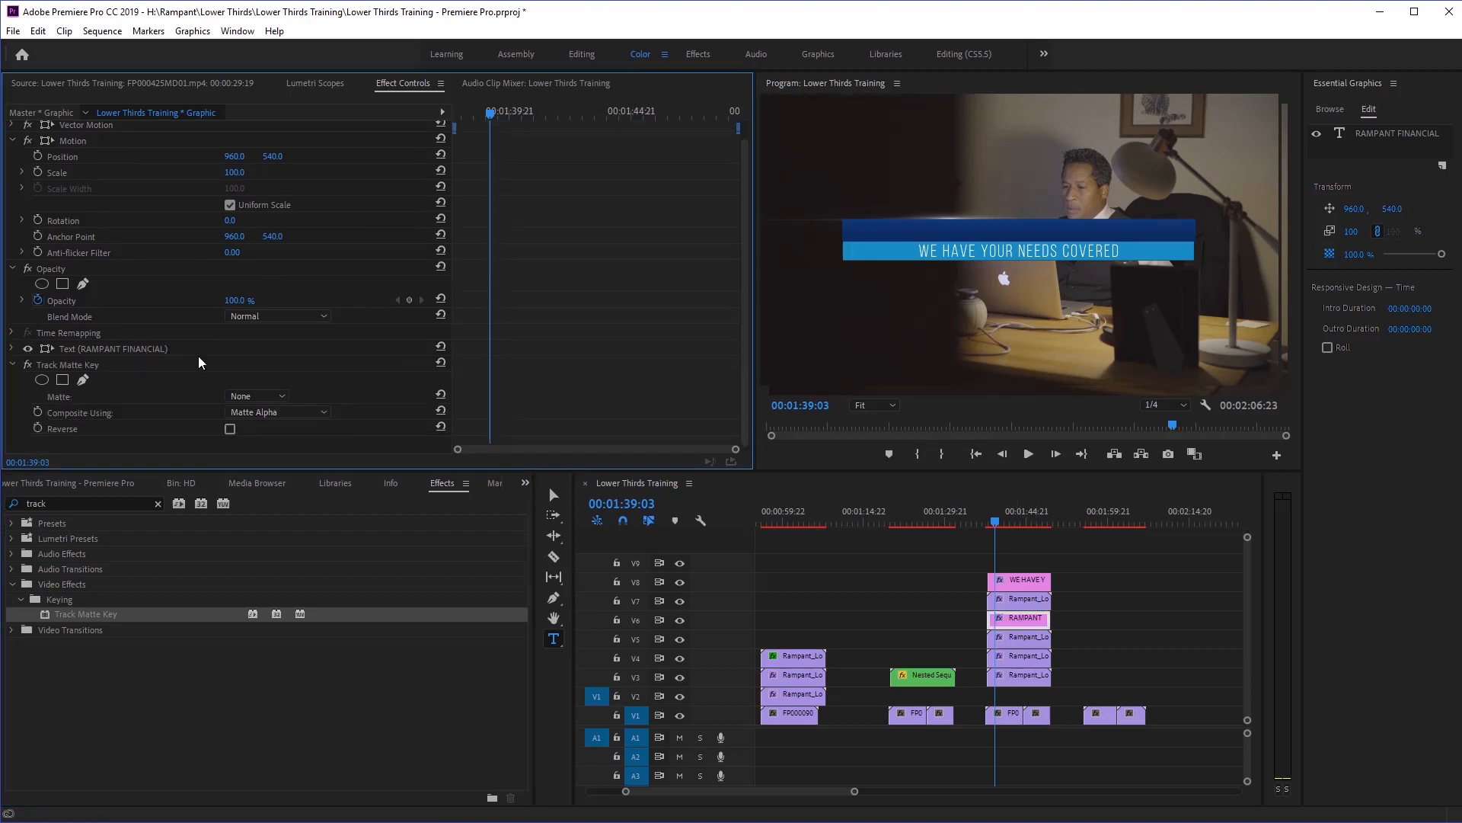
{"action": "left_click", "coordinate": [272, 399]}
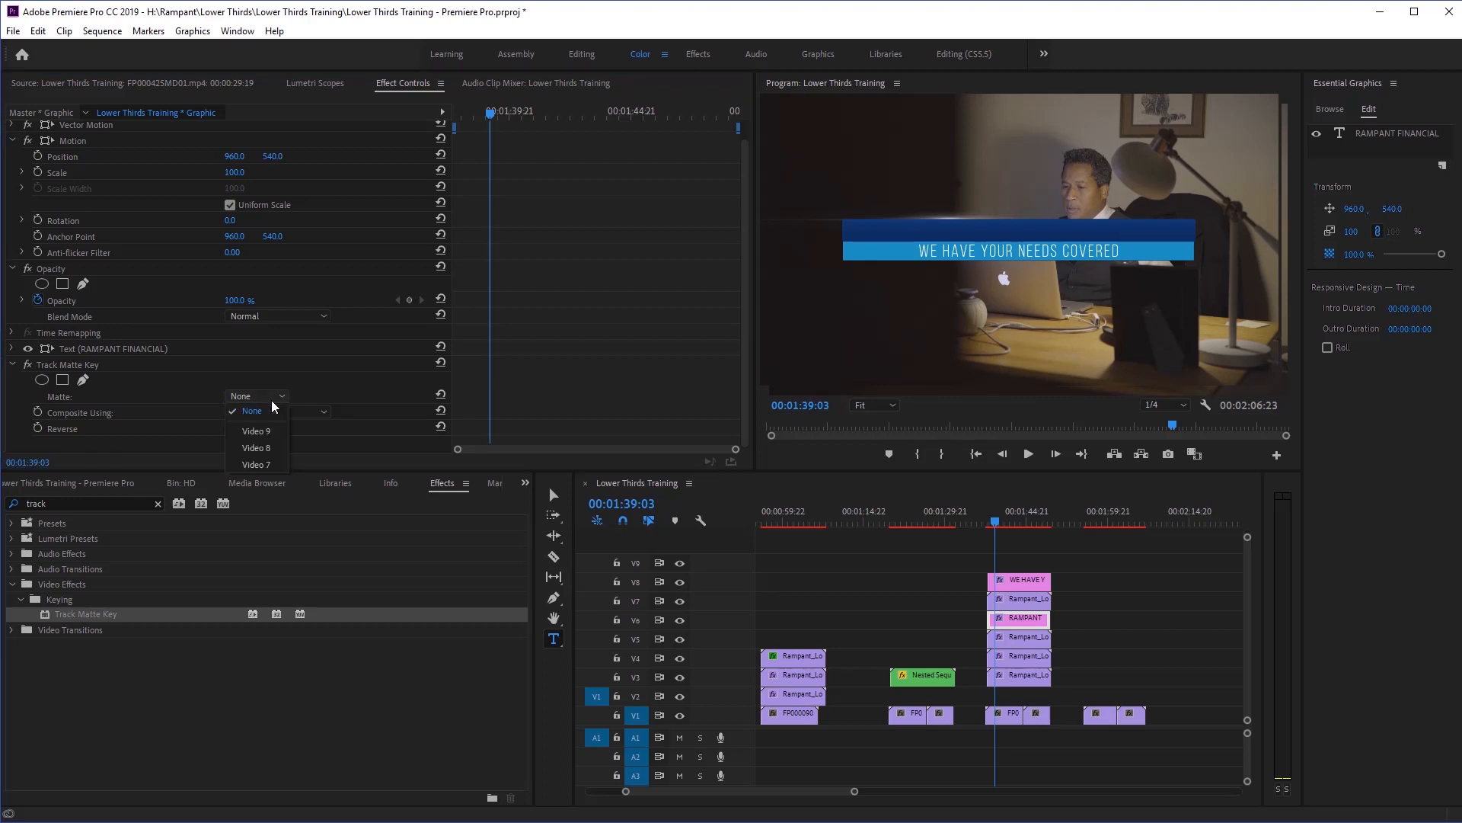
{"action": "left_click", "coordinate": [257, 462]}
Play the lower third from its start and step through the opening frames to check the title's matte reveal.
{"action": "left_click_drag", "start_coordinate": [995, 522], "coordinate": [985, 523]}
{"action": "key", "text": "space"}
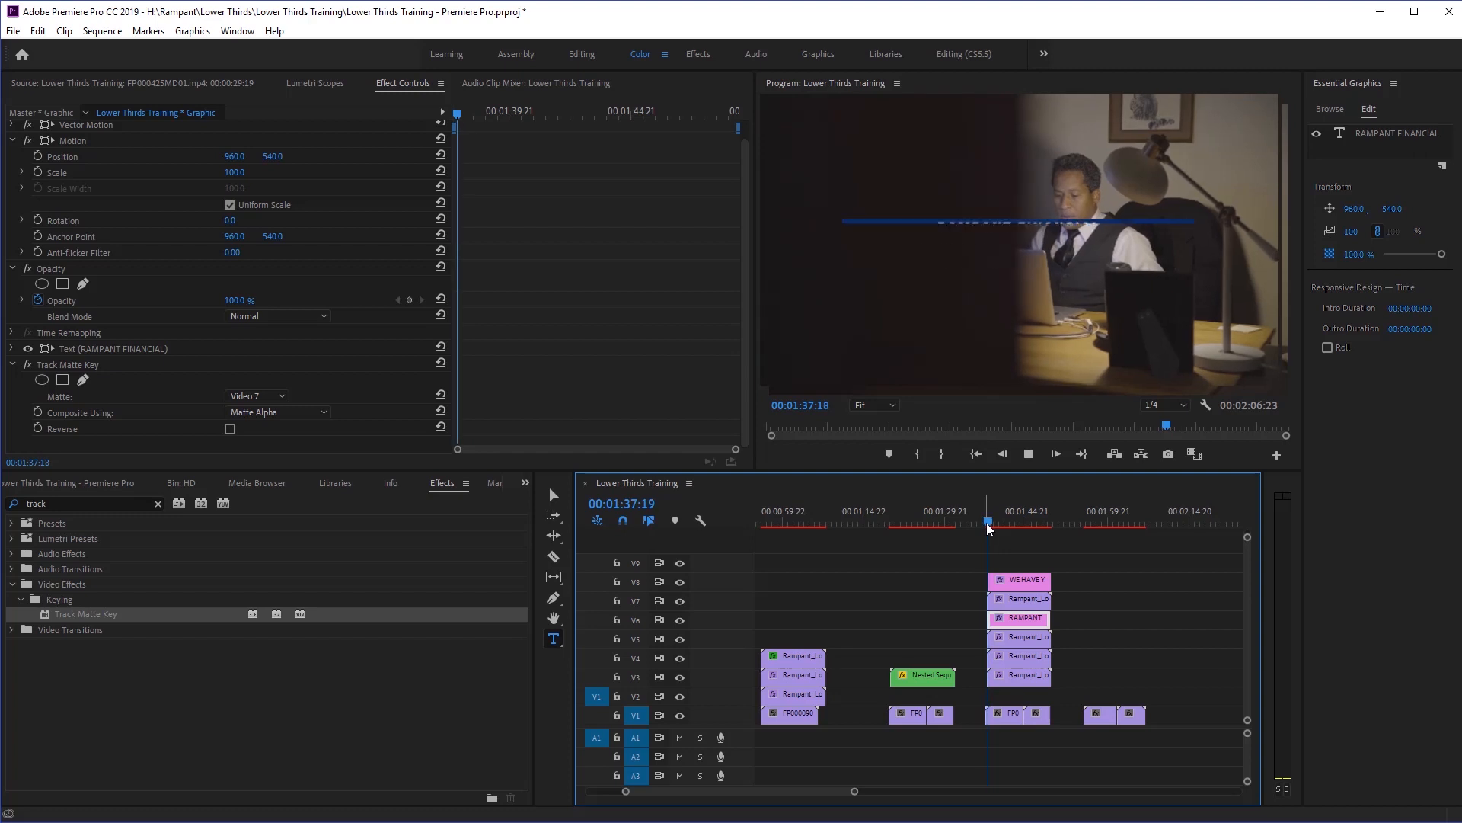
{"action": "key", "text": "space"}
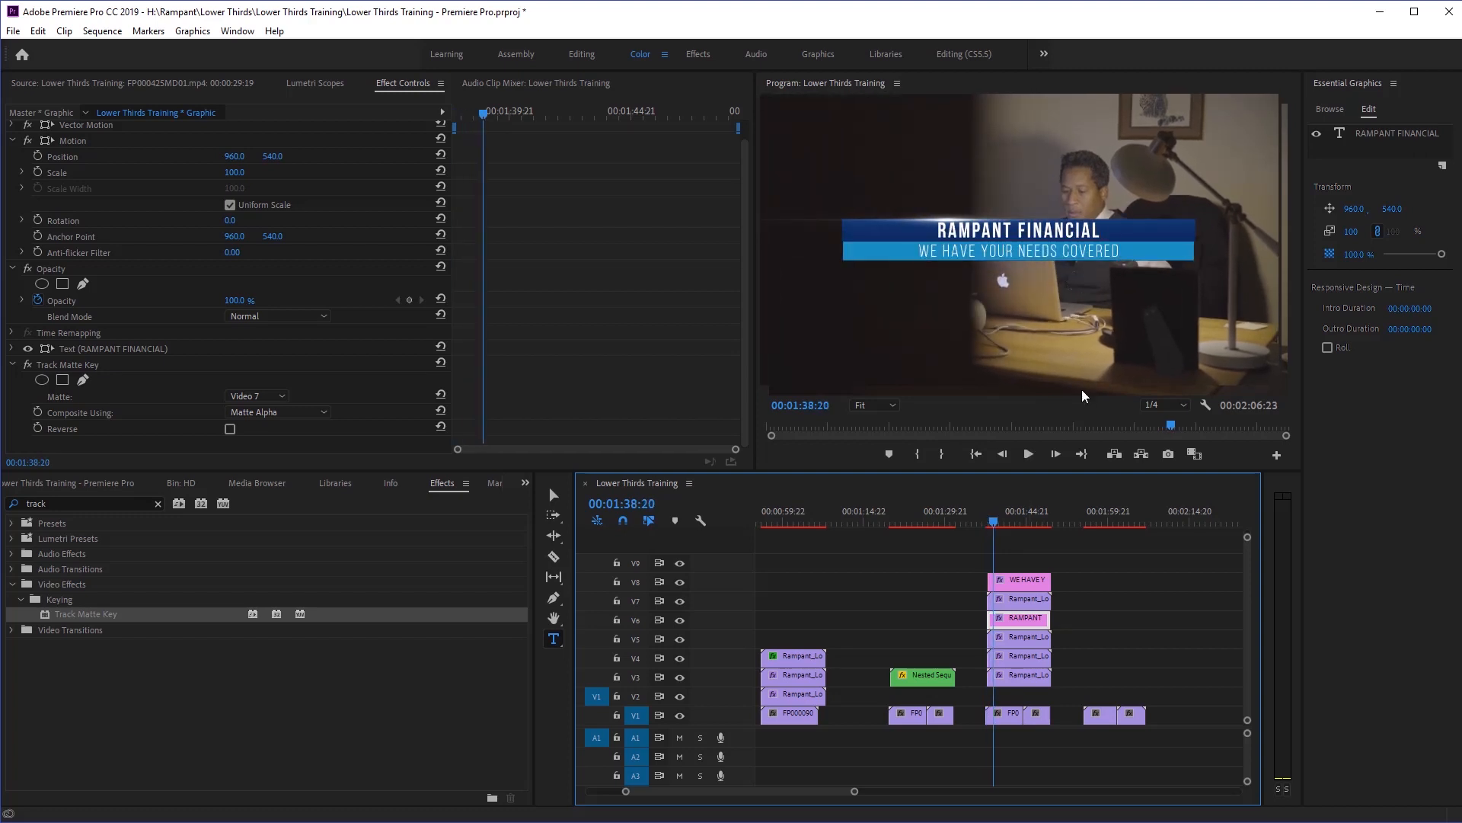
{"action": "key", "text": "Left"}
{"action": "key", "text": "Left"}
{"action": "key", "text": "Left"}
{"action": "key", "text": "Left"}
{"action": "key", "text": "Left"}
{"action": "key", "text": "Left"}
{"action": "key", "text": "Left"}
{"action": "key", "text": "Left"}
{"action": "key", "text": "Left"}
{"action": "key", "text": "Left"}
{"action": "key", "text": "Left"}
{"action": "key", "text": "Left"}
{"action": "key", "text": "Left"}
{"action": "key", "text": "Left"}
{"action": "key", "text": "Left"}
{"action": "key", "text": "Left"}
{"action": "key", "text": "Left"}
{"action": "key", "text": "Left"}
{"action": "key", "text": "Left"}
{"action": "key", "text": "Left"}
{"action": "key", "text": "Right"}
{"action": "key", "text": "Right"}
{"action": "key", "text": "Right"}
{"action": "key", "text": "Right"}
{"action": "key", "text": "Right"}
{"action": "key", "text": "Right"}
{"action": "key", "text": "Right"}
{"action": "key", "text": "Right"}
{"action": "key", "text": "Right"}
{"action": "key", "text": "Right"}
{"action": "key", "text": "Right"}
{"action": "key", "text": "Right"}
{"action": "key", "text": "Right"}
{"action": "key", "text": "Right"}
{"action": "key", "text": "Right"}
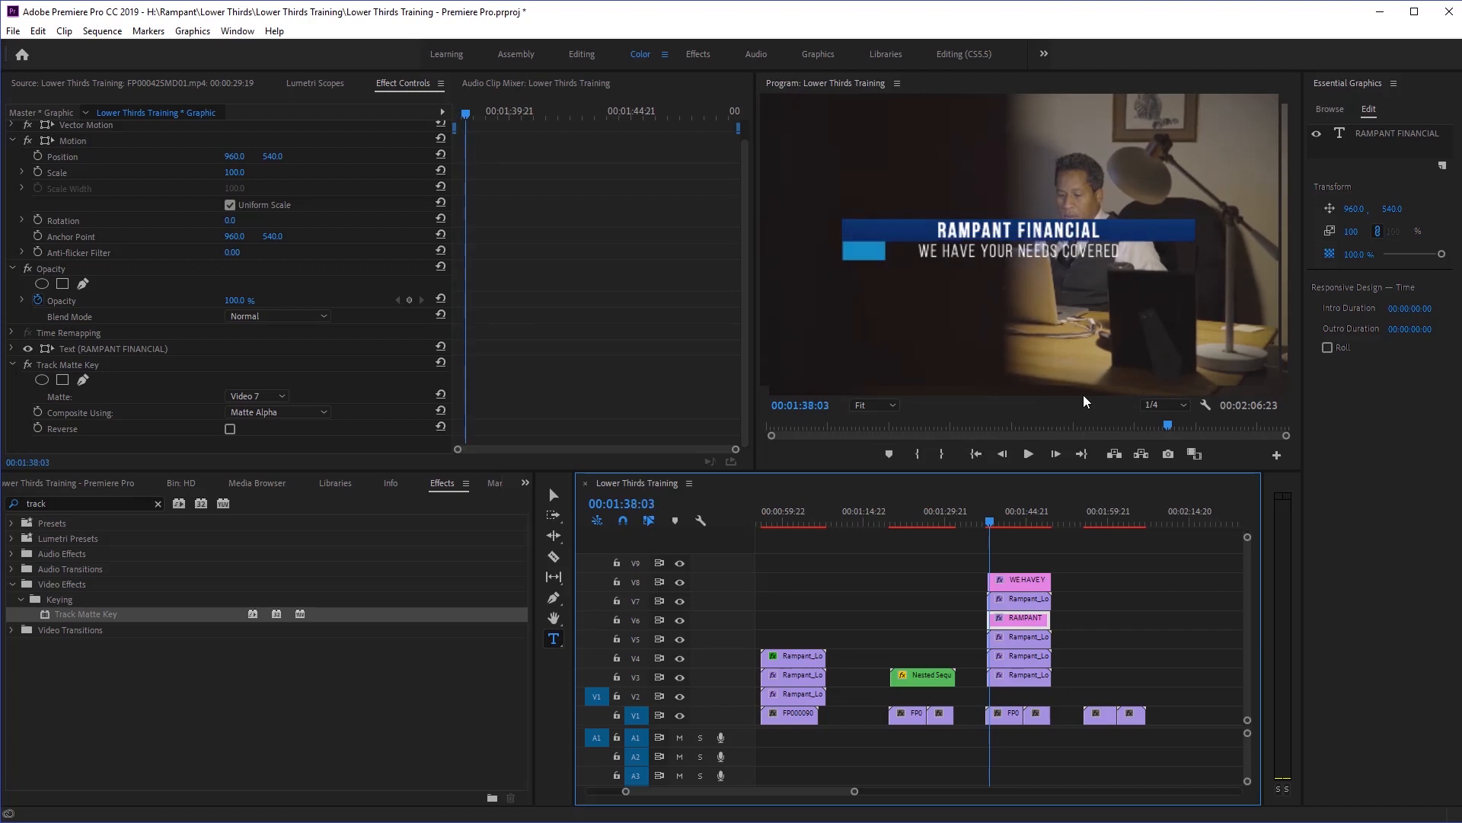
{"action": "key", "text": "Right"}
{"action": "key", "text": "Right"}
{"action": "key", "text": "Right"}
{"action": "key", "text": "Right"}
{"action": "key", "text": "Right"}
{"action": "key", "text": "Right"}
{"action": "key", "text": "Right"}
{"action": "key", "text": "Right"}
{"action": "key", "text": "Right"}
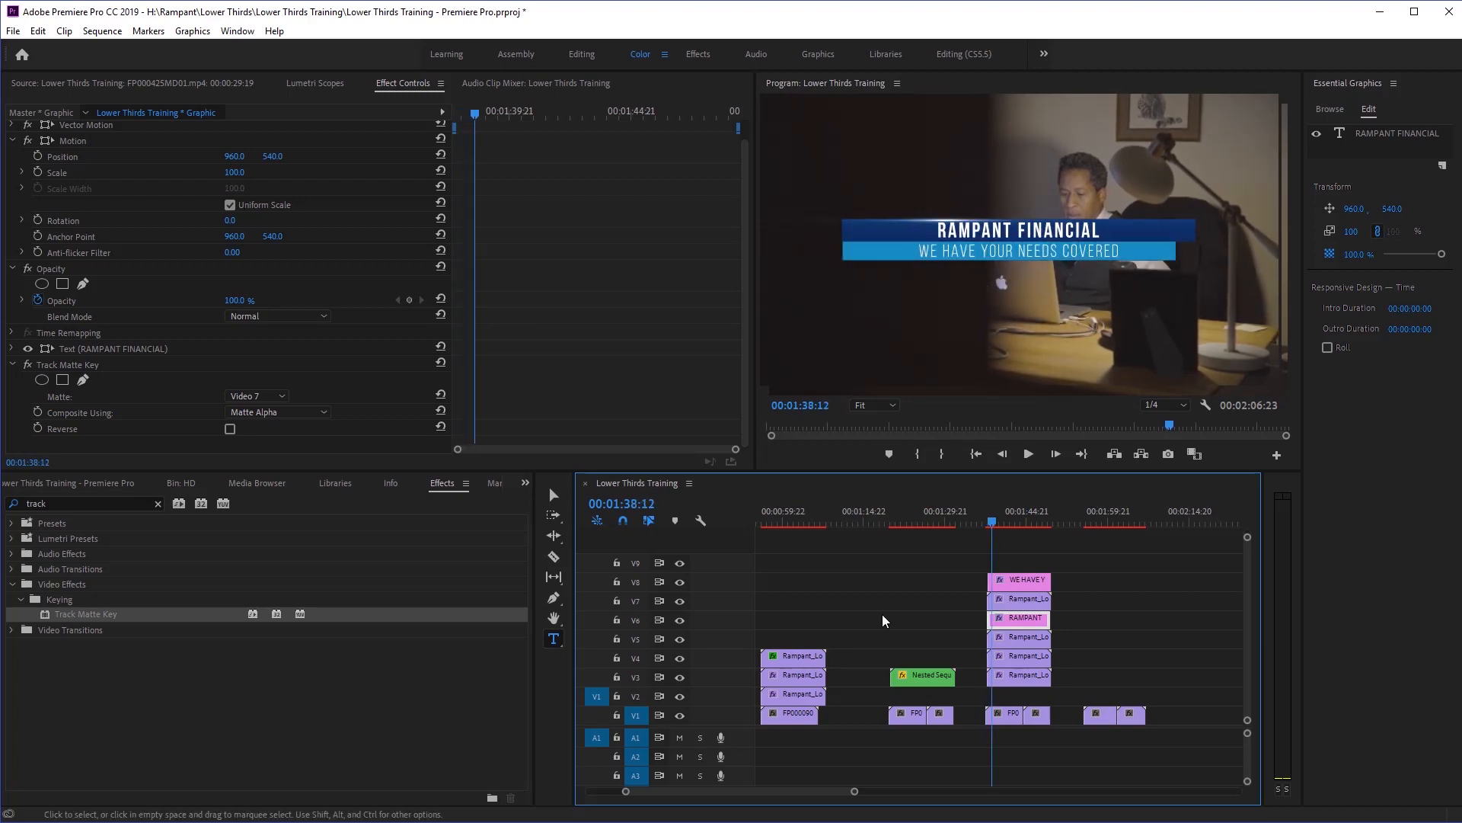
Identify the light blue bar on V3 and copy its Part_1 clip to V9 above the tagline text.
{"action": "left_click", "coordinate": [679, 677]}
{"action": "left_click", "coordinate": [679, 680]}
{"action": "left_click", "coordinate": [1025, 674]}
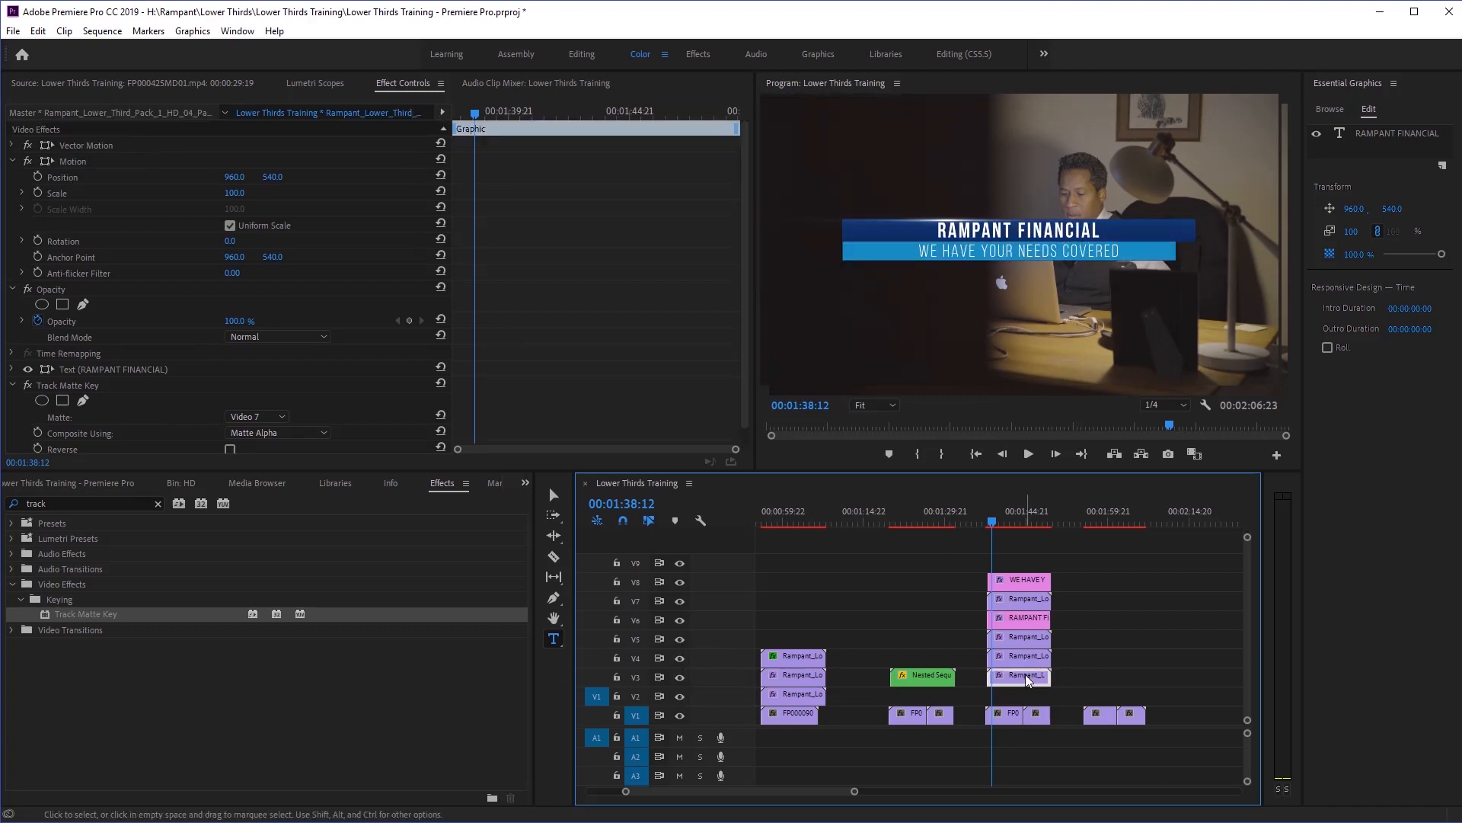
{"action": "left_click_drag", "start_coordinate": [1023, 680], "coordinate": [1017, 559]}
{"action": "left_click", "coordinate": [1017, 582]}
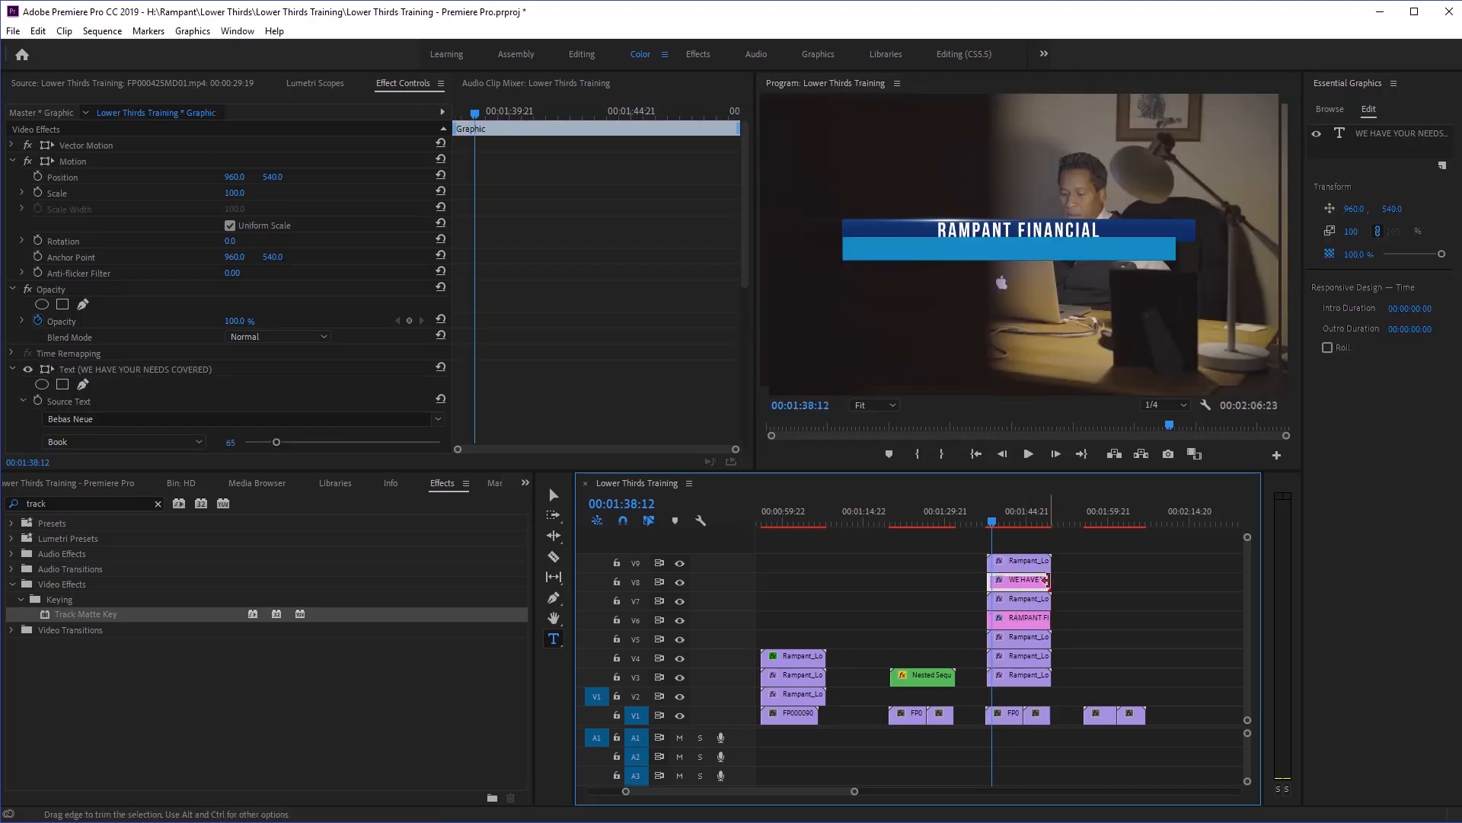
{"action": "left_click", "coordinate": [1045, 560]}
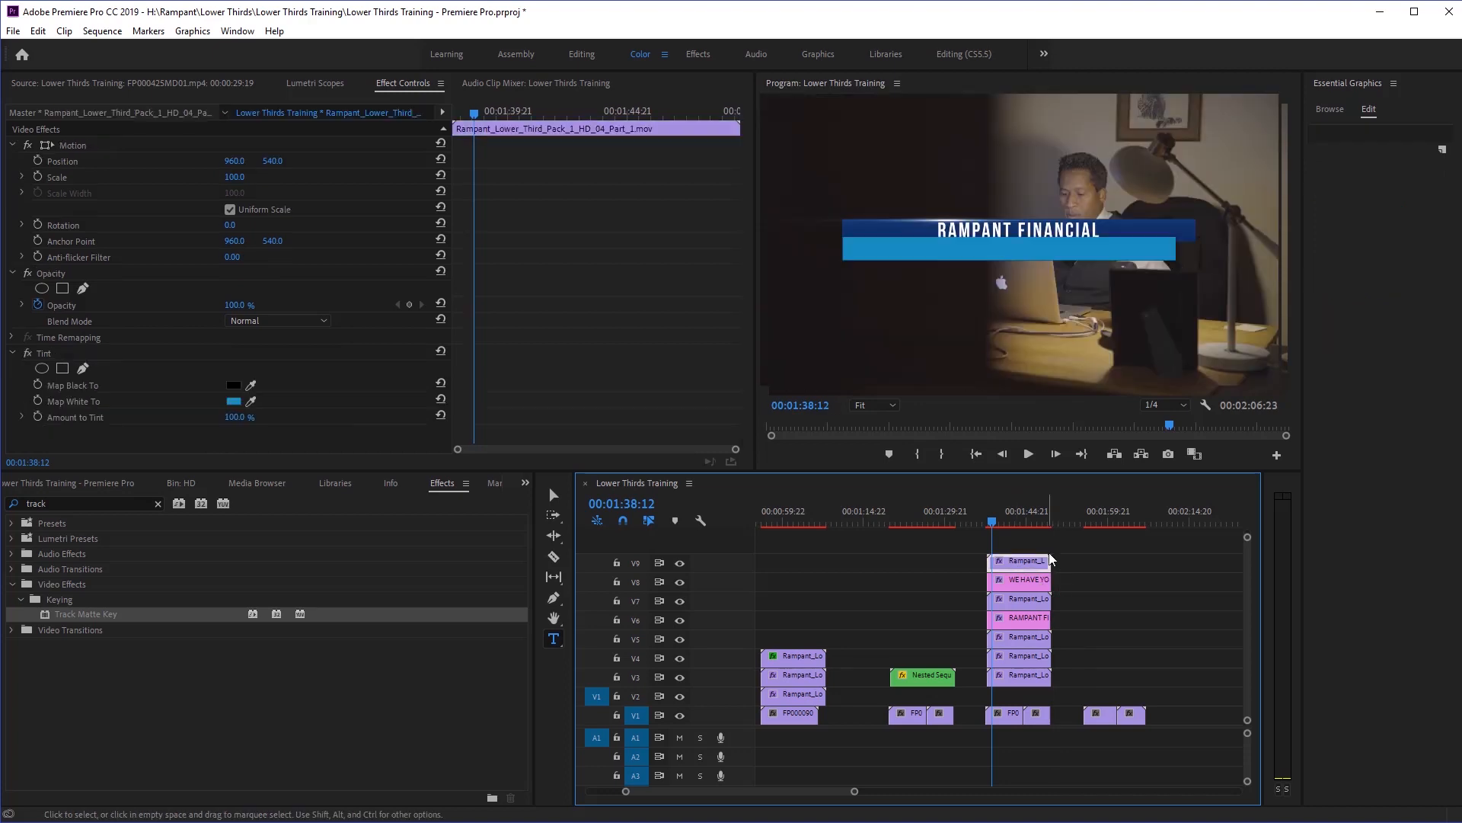
Apply the Track Matte Key effect to the WE HAVE YOUR NEEDS COVERED clip with Video 9 as its matte.
{"action": "left_click", "coordinate": [1014, 583]}
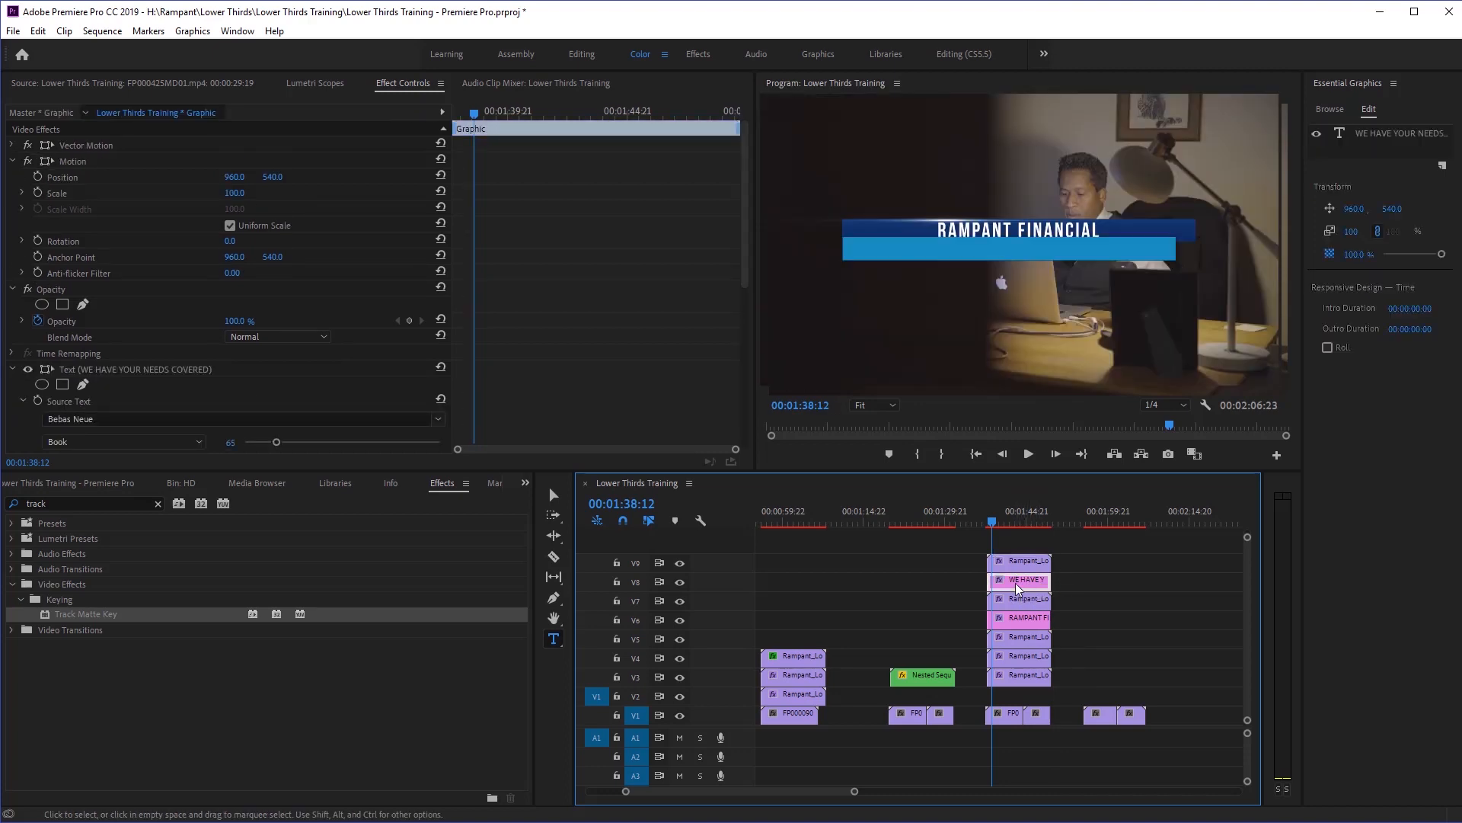
{"action": "left_click_drag", "start_coordinate": [84, 614], "coordinate": [1023, 582]}
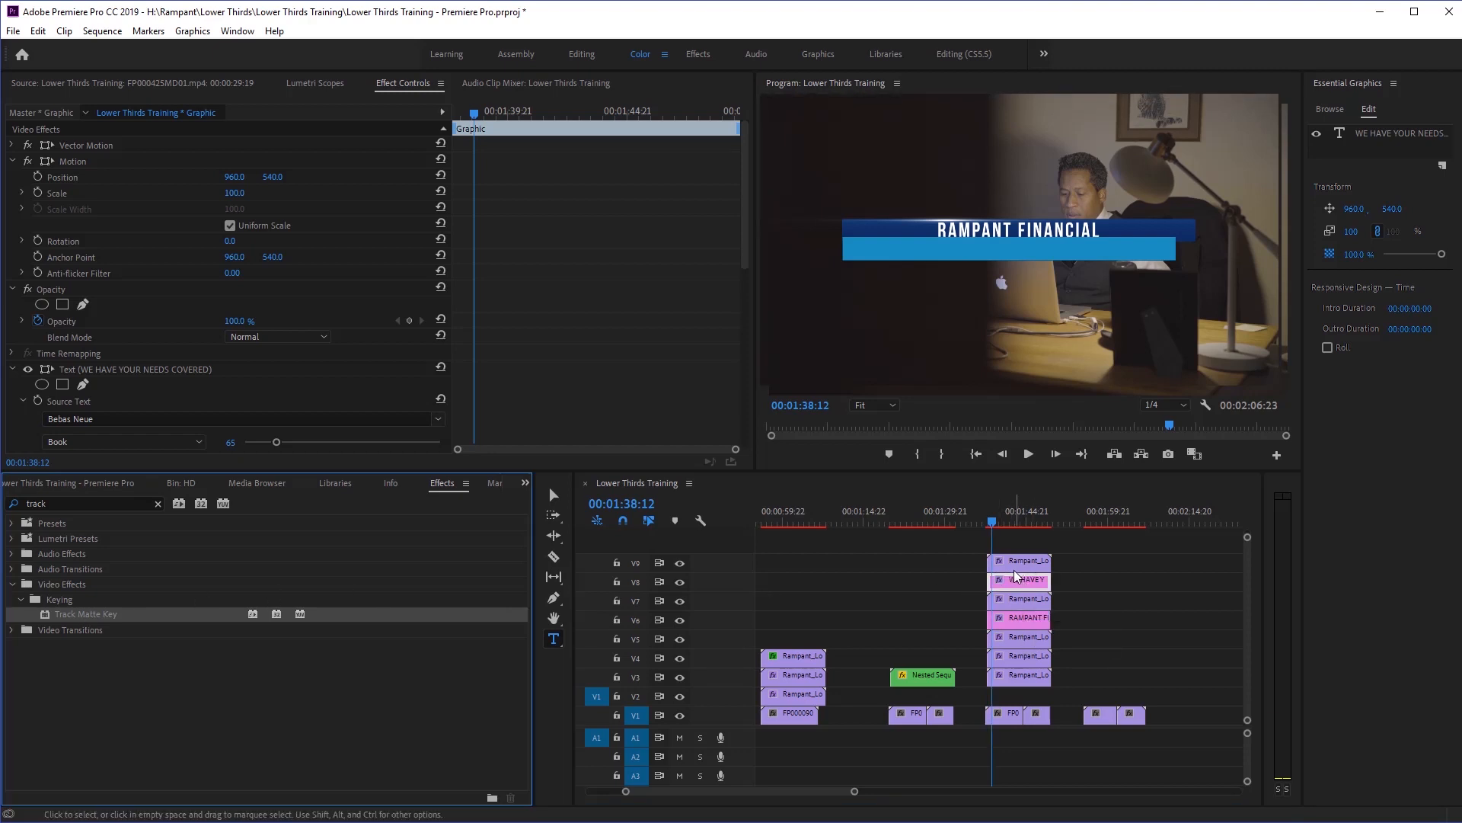
{"action": "left_click", "coordinate": [12, 368]}
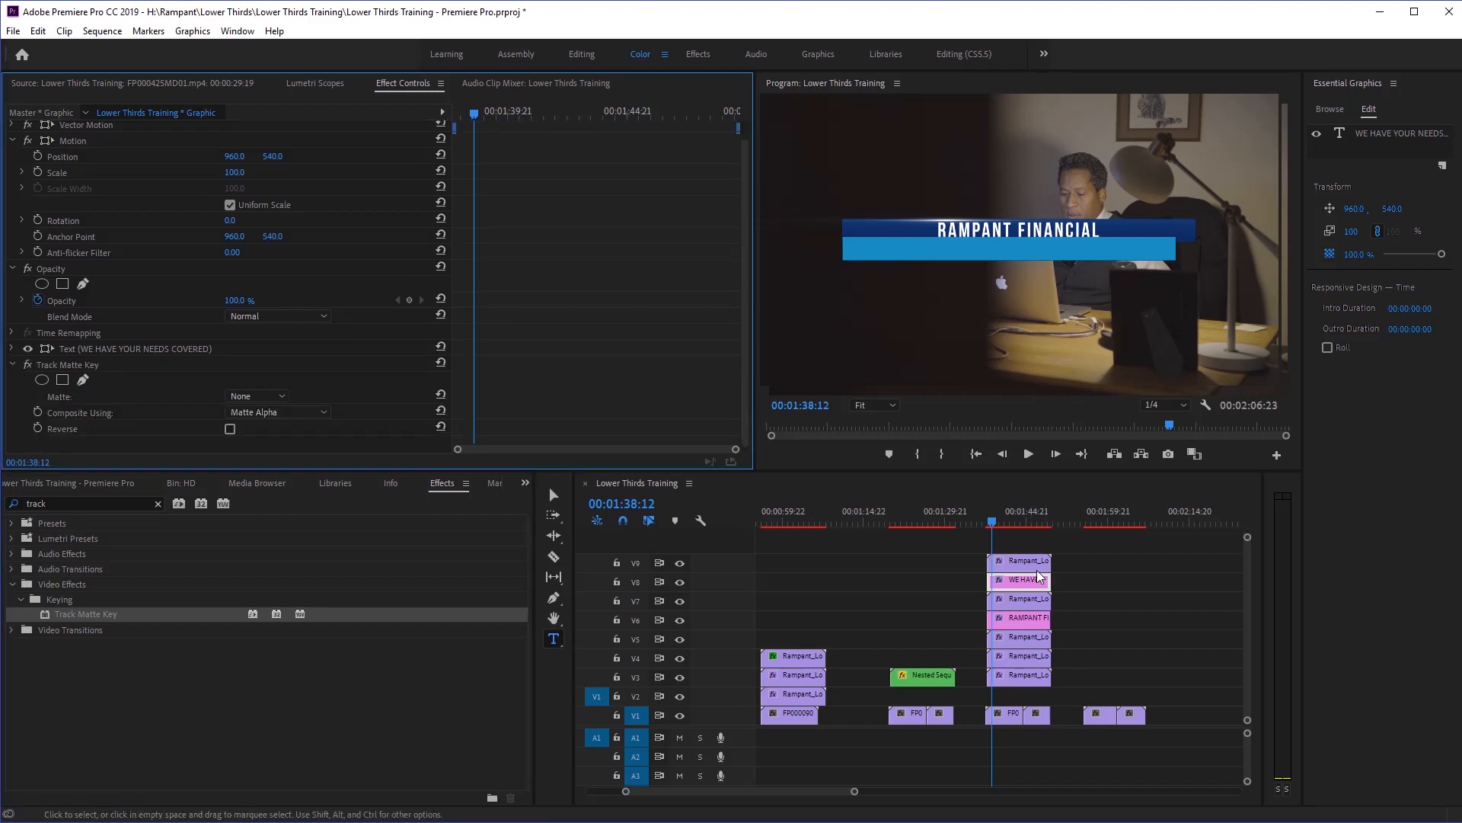
{"action": "left_click", "coordinate": [271, 396]}
{"action": "left_click", "coordinate": [255, 431]}
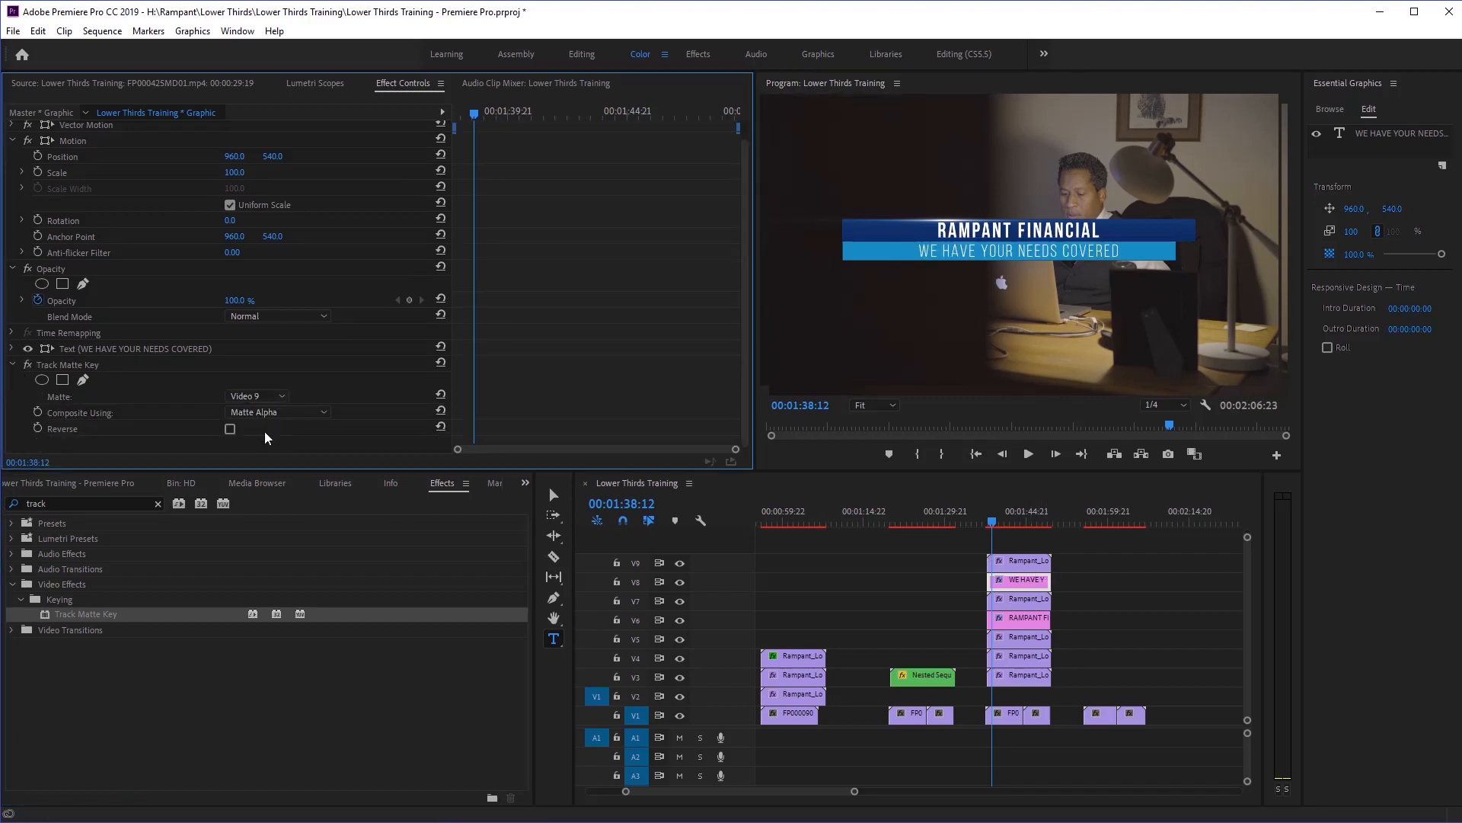
Play the matted lower third and step through its opening frames to check how the tagline reveals with its bar.
{"action": "left_click", "coordinate": [985, 522]}
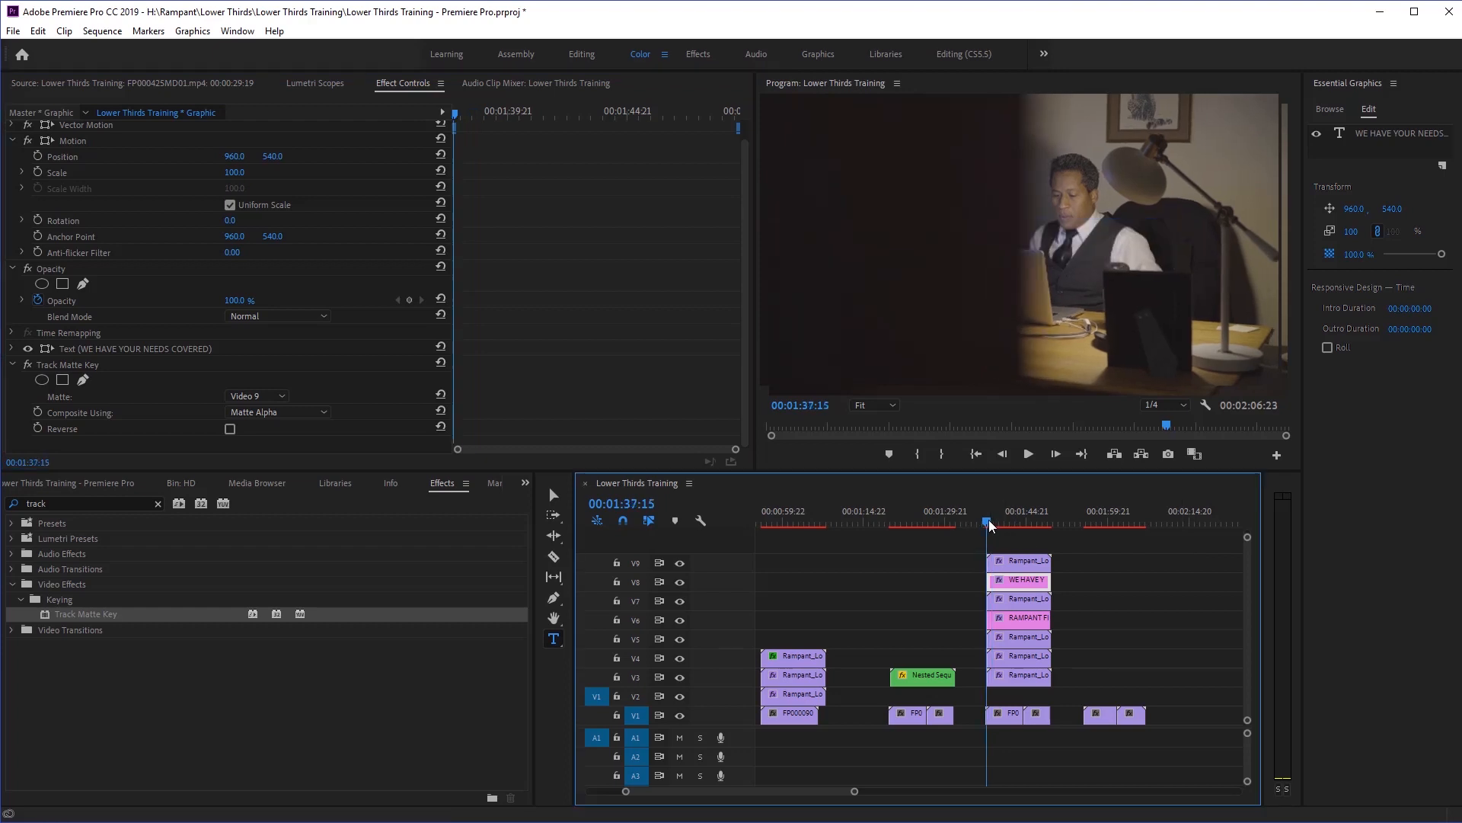
{"action": "key", "text": "space"}
{"action": "key", "text": "space"}
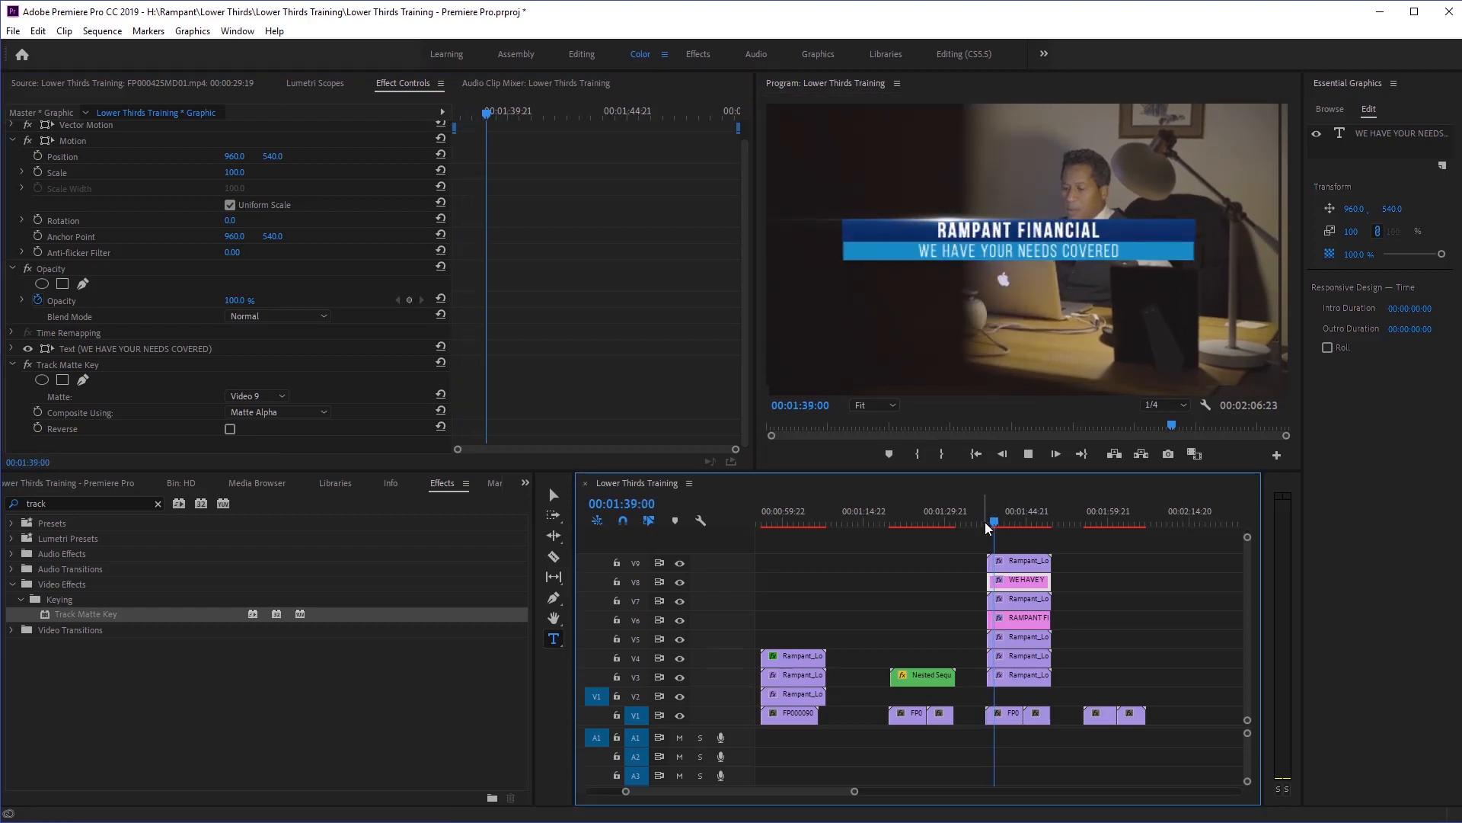
{"action": "key", "text": "Left"}
{"action": "key", "text": "Left"}
{"action": "key", "text": "Left"}
{"action": "key", "text": "Left"}
{"action": "key", "text": "Left"}
{"action": "key", "text": "Left"}
{"action": "key", "text": "Left"}
{"action": "key", "text": "Left"}
{"action": "key", "text": "Left"}
{"action": "key", "text": "Left"}
{"action": "key", "text": "Left"}
{"action": "key", "text": "Left"}
{"action": "key", "text": "Left"}
{"action": "key", "text": "Left"}
{"action": "key", "text": "Left"}
{"action": "key", "text": "Left"}
{"action": "key", "text": "Left"}
{"action": "key", "text": "Left"}
{"action": "key", "text": "Left"}
{"action": "key", "text": "Left"}
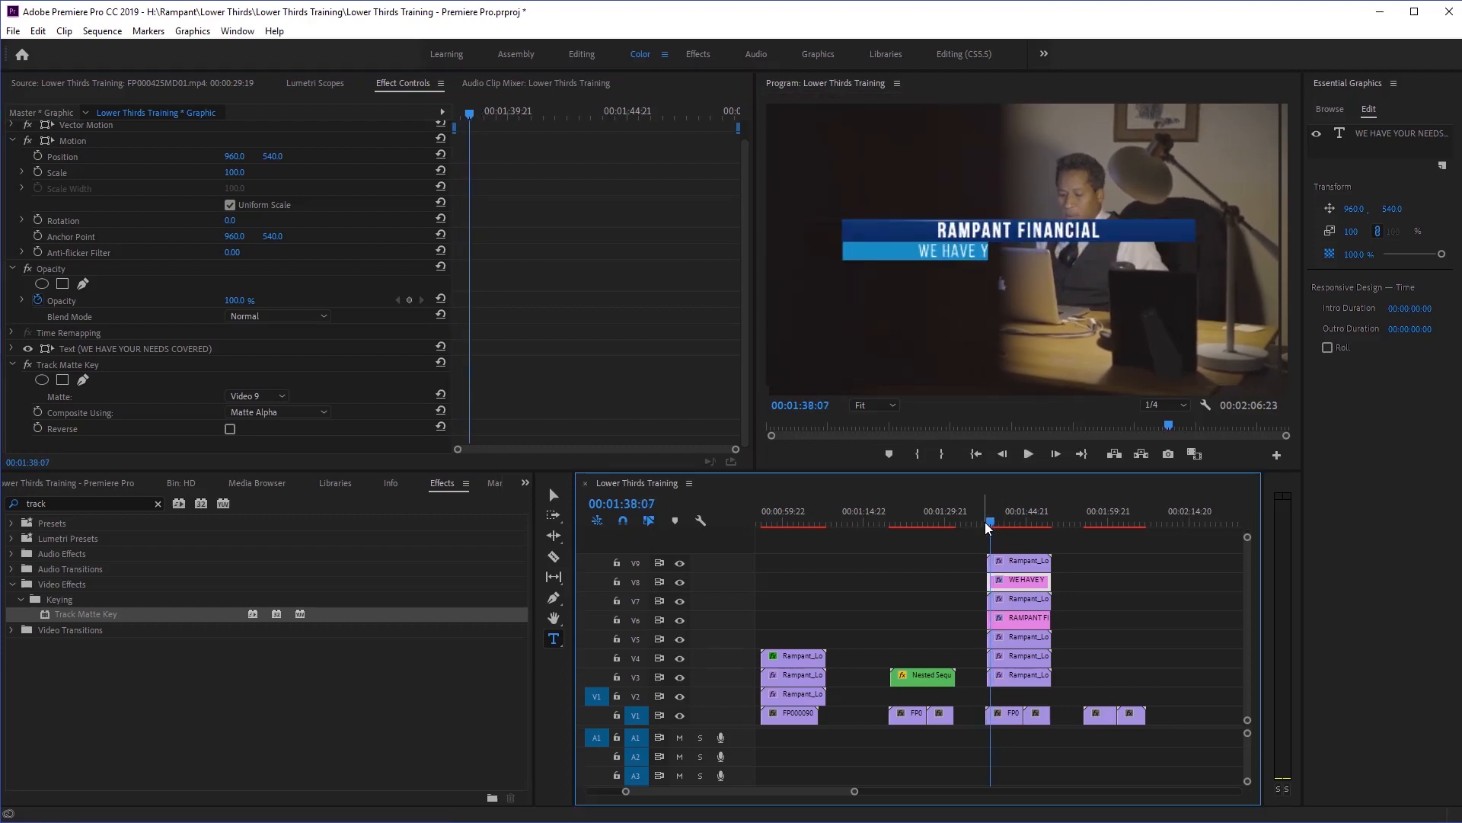
{"action": "key", "text": "Right"}
{"action": "key", "text": "Right"}
{"action": "key", "text": "Right"}
{"action": "key", "text": "Right"}
{"action": "key", "text": "Right"}
{"action": "key", "text": "Right"}
{"action": "key", "text": "Right"}
{"action": "key", "text": "Right"}
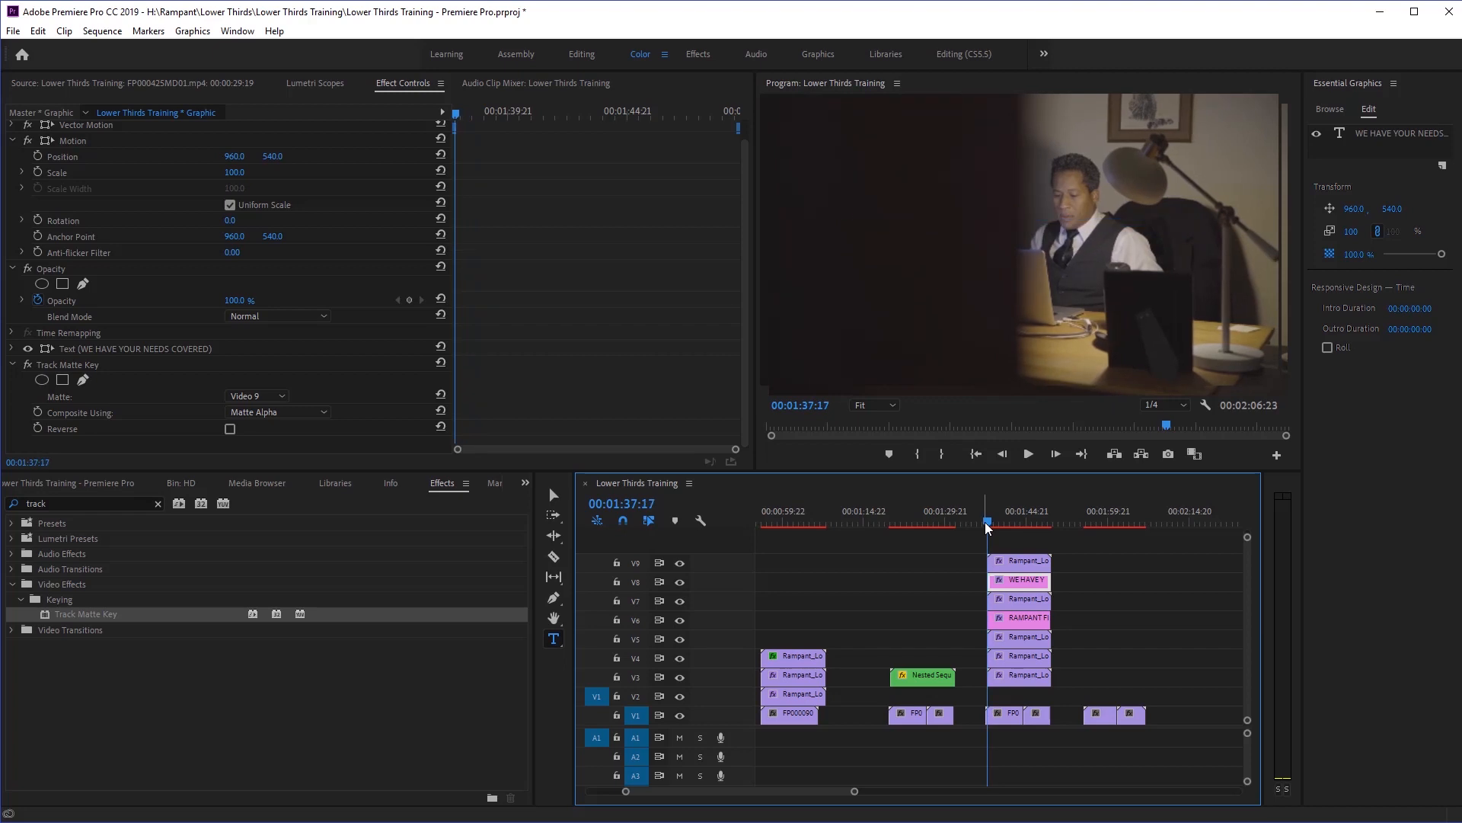
{"action": "key", "text": "Right"}
{"action": "key", "text": "Right"}
{"action": "key", "text": "Right"}
{"action": "key", "text": "Right"}
{"action": "key", "text": "Right"}
{"action": "key", "text": "Right"}
{"action": "key", "text": "Right"}
{"action": "key", "text": "Right"}
{"action": "key", "text": "Right"}
{"action": "key", "text": "Right"}
{"action": "key", "text": "Right"}
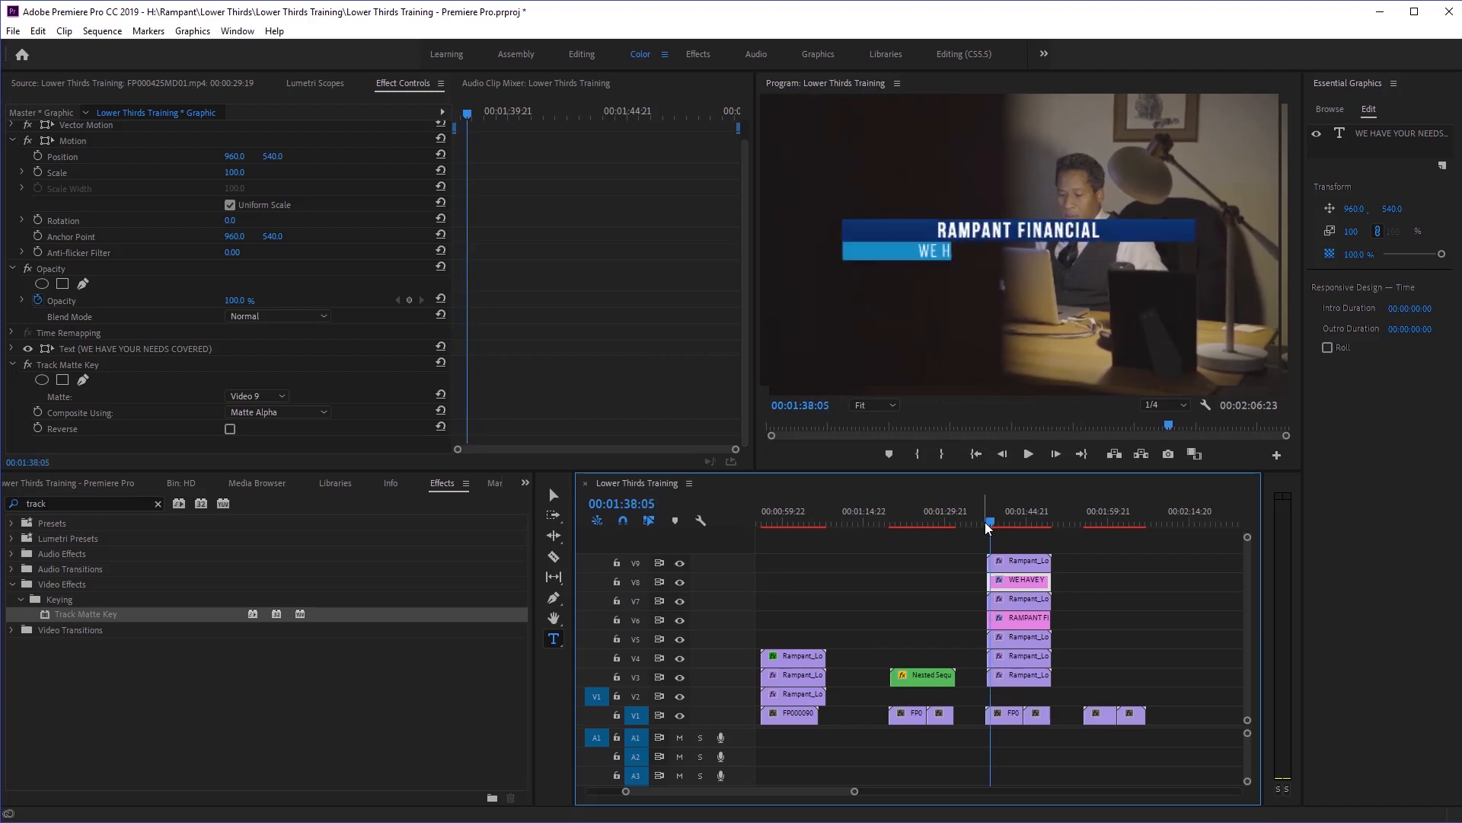
{"action": "key", "text": "Right"}
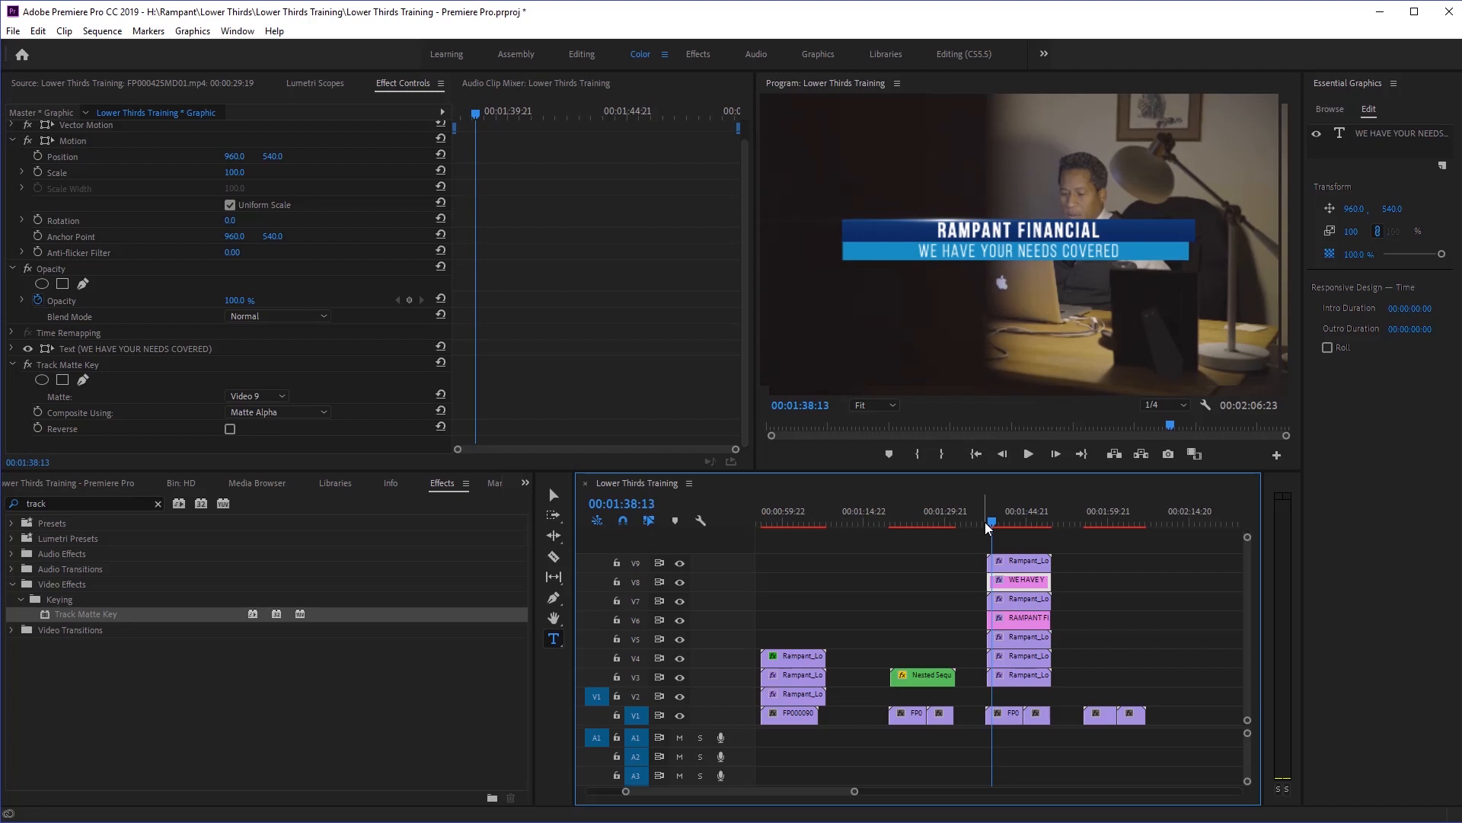
{"action": "key", "text": "Right"}
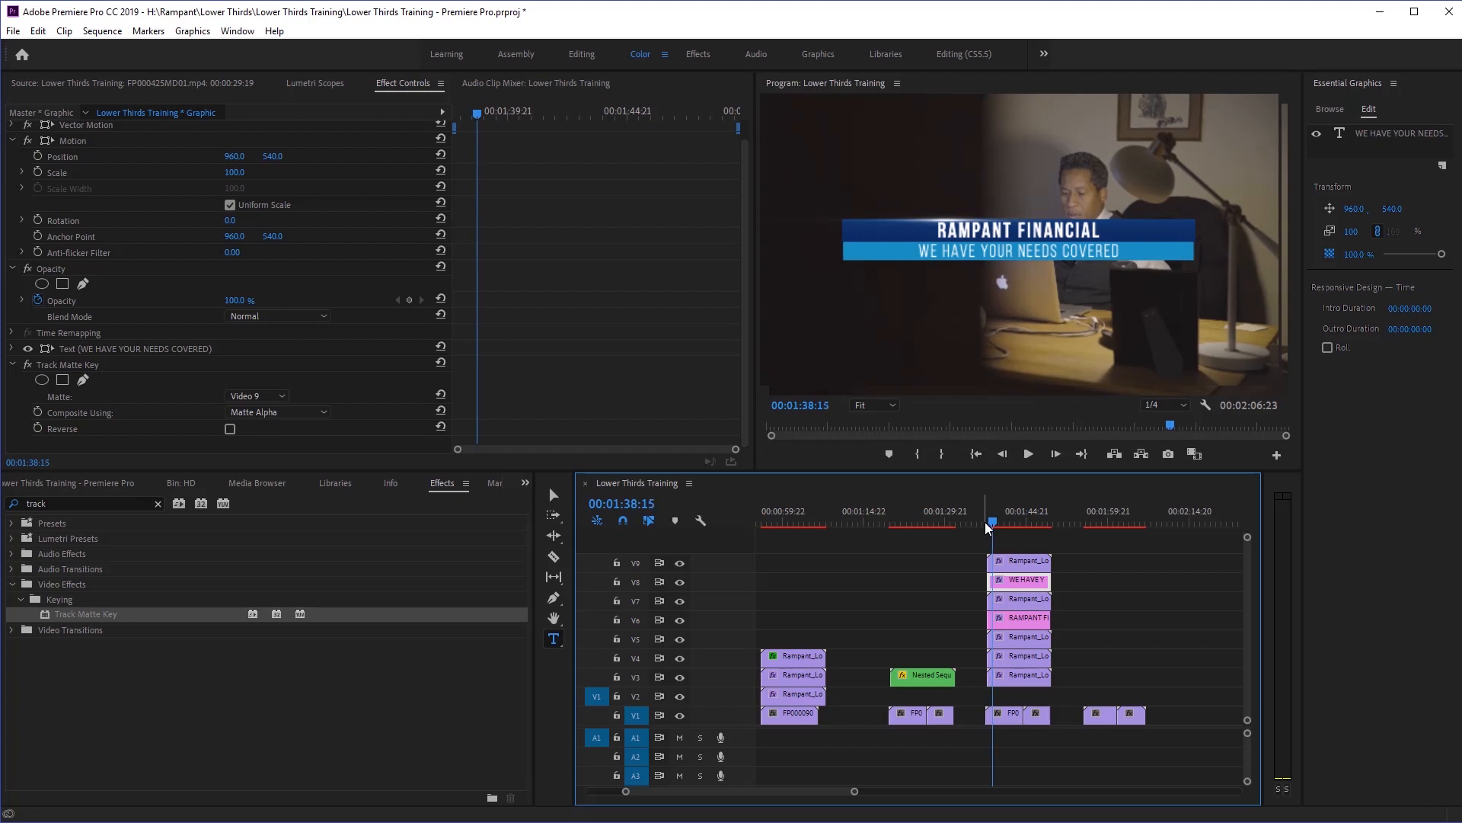
Nest the seven lower-third clips on V3 to V9 and set the nested sequence's vertical position to 920.0.
{"action": "left_click_drag", "start_coordinate": [968, 536], "coordinate": [1051, 677]}
{"action": "right_click", "coordinate": [1024, 674]}
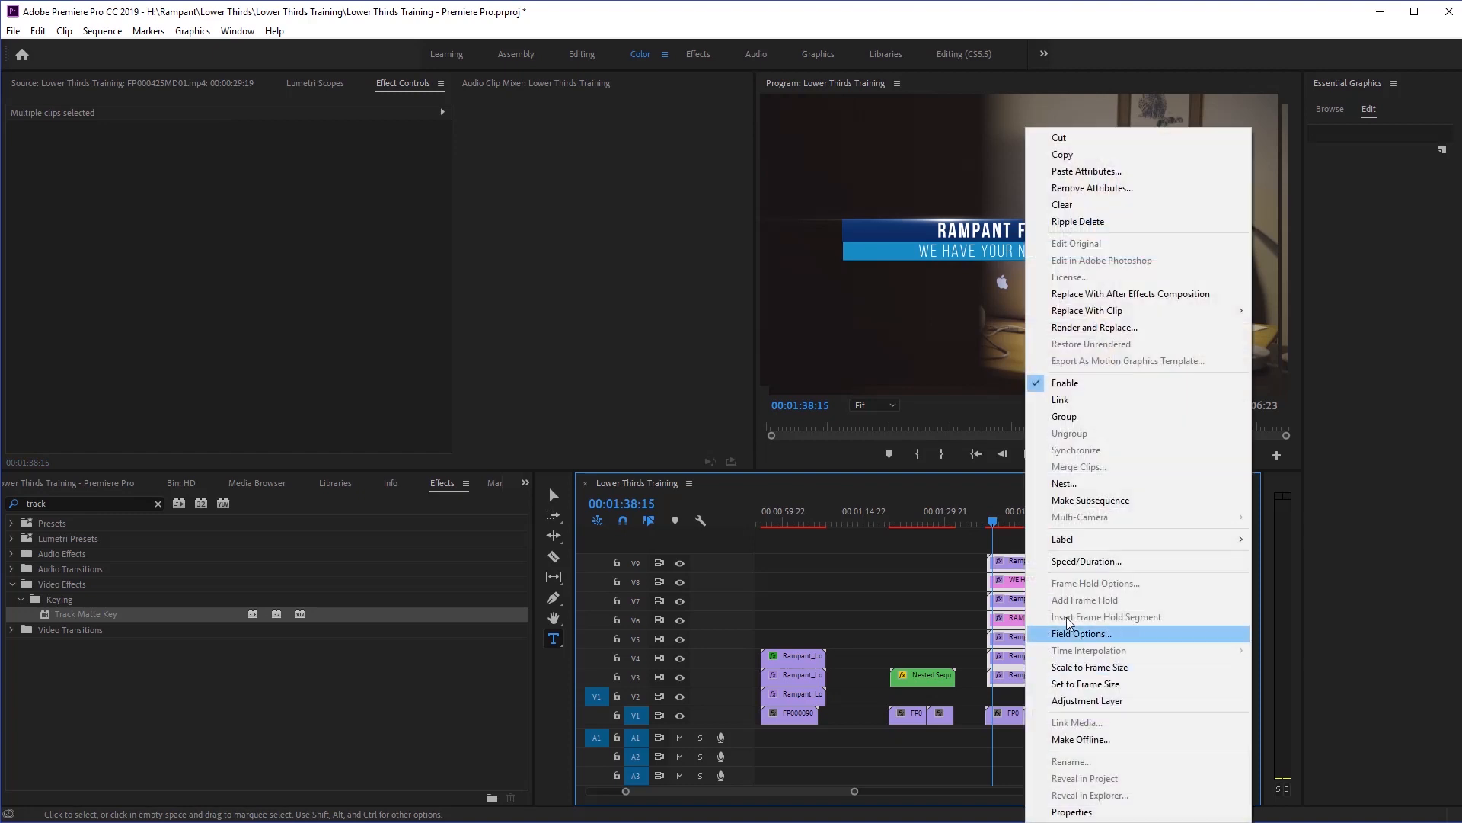
{"action": "left_click", "coordinate": [1064, 485]}
{"action": "key", "text": "Return"}
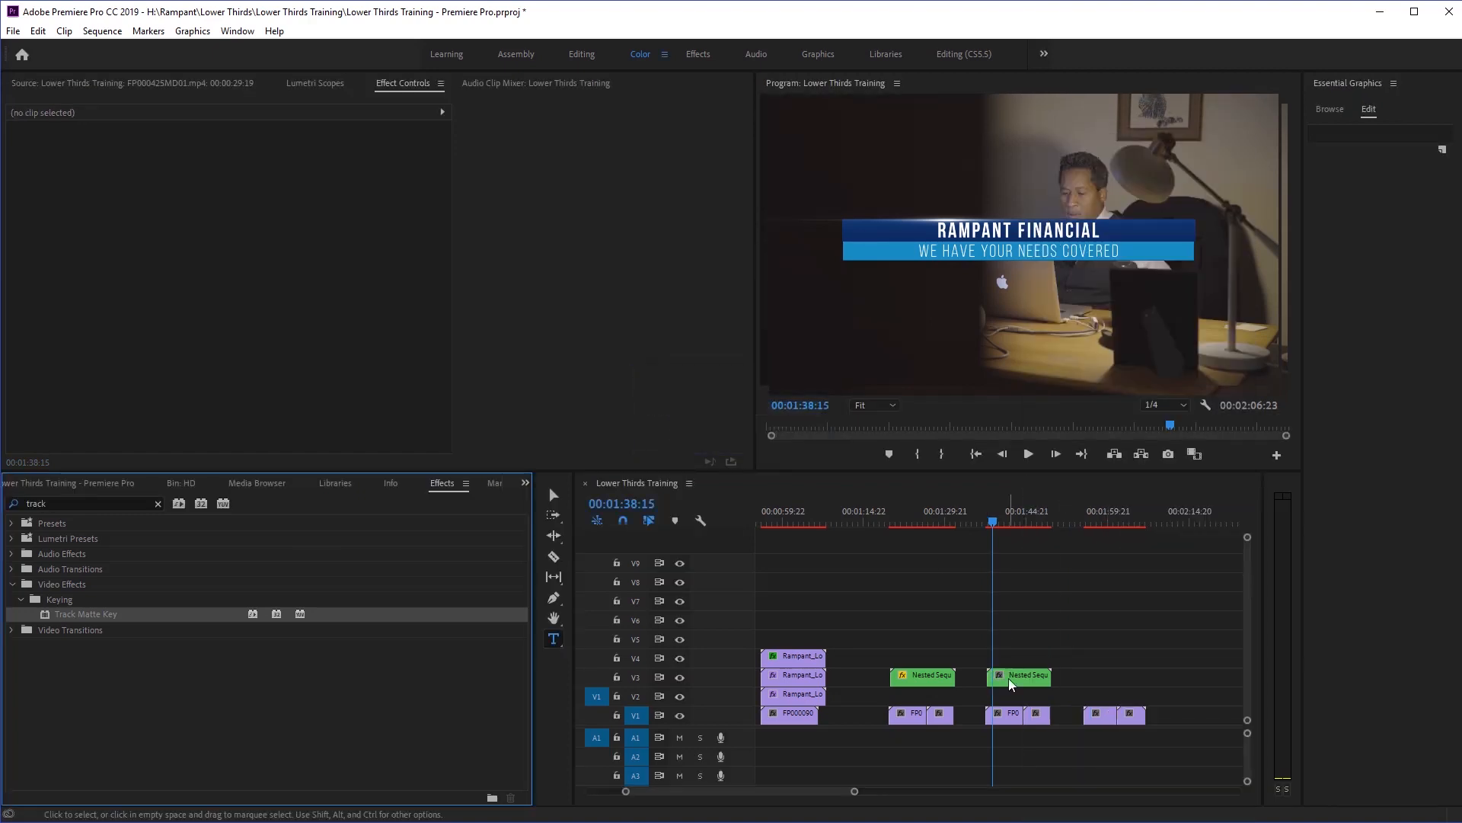
{"action": "left_click_drag", "start_coordinate": [266, 160], "coordinate": [552, 160]}
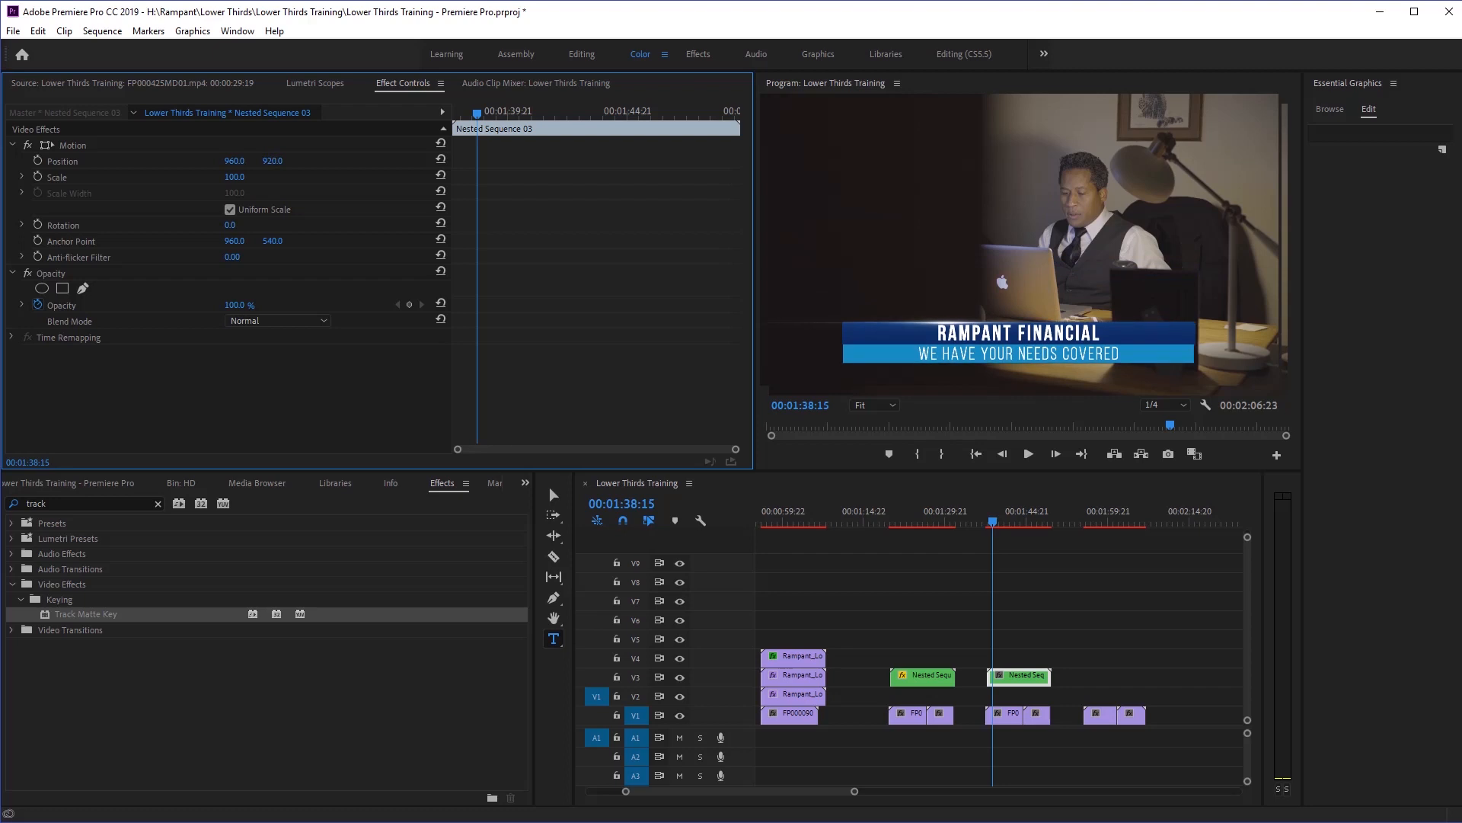
Play the two nested lower thirds to compare their text reveals, and examine the closing frames of the first one.
{"action": "left_click", "coordinate": [988, 522]}
{"action": "key", "text": "space"}
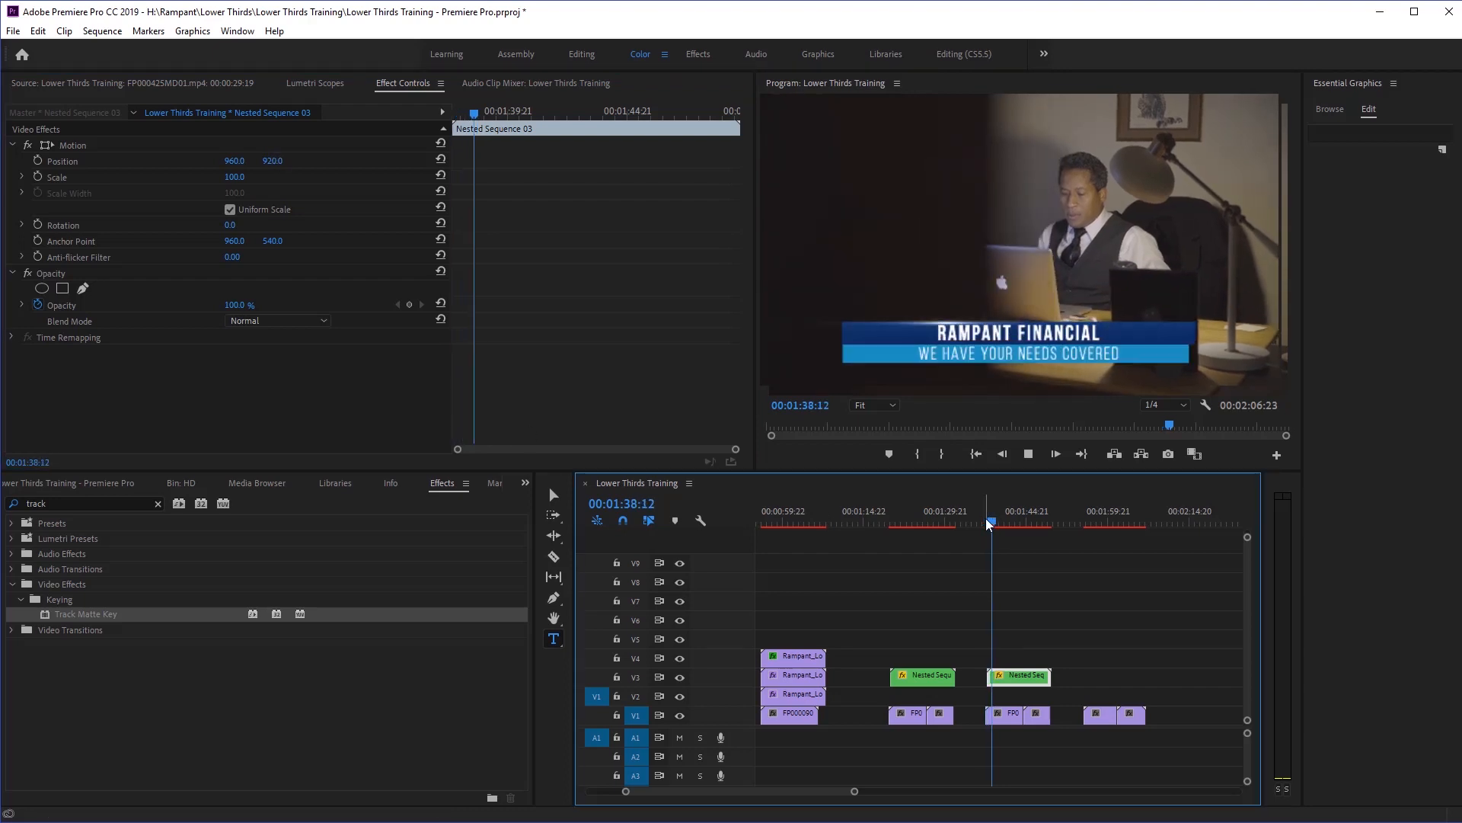
{"action": "key", "text": "space"}
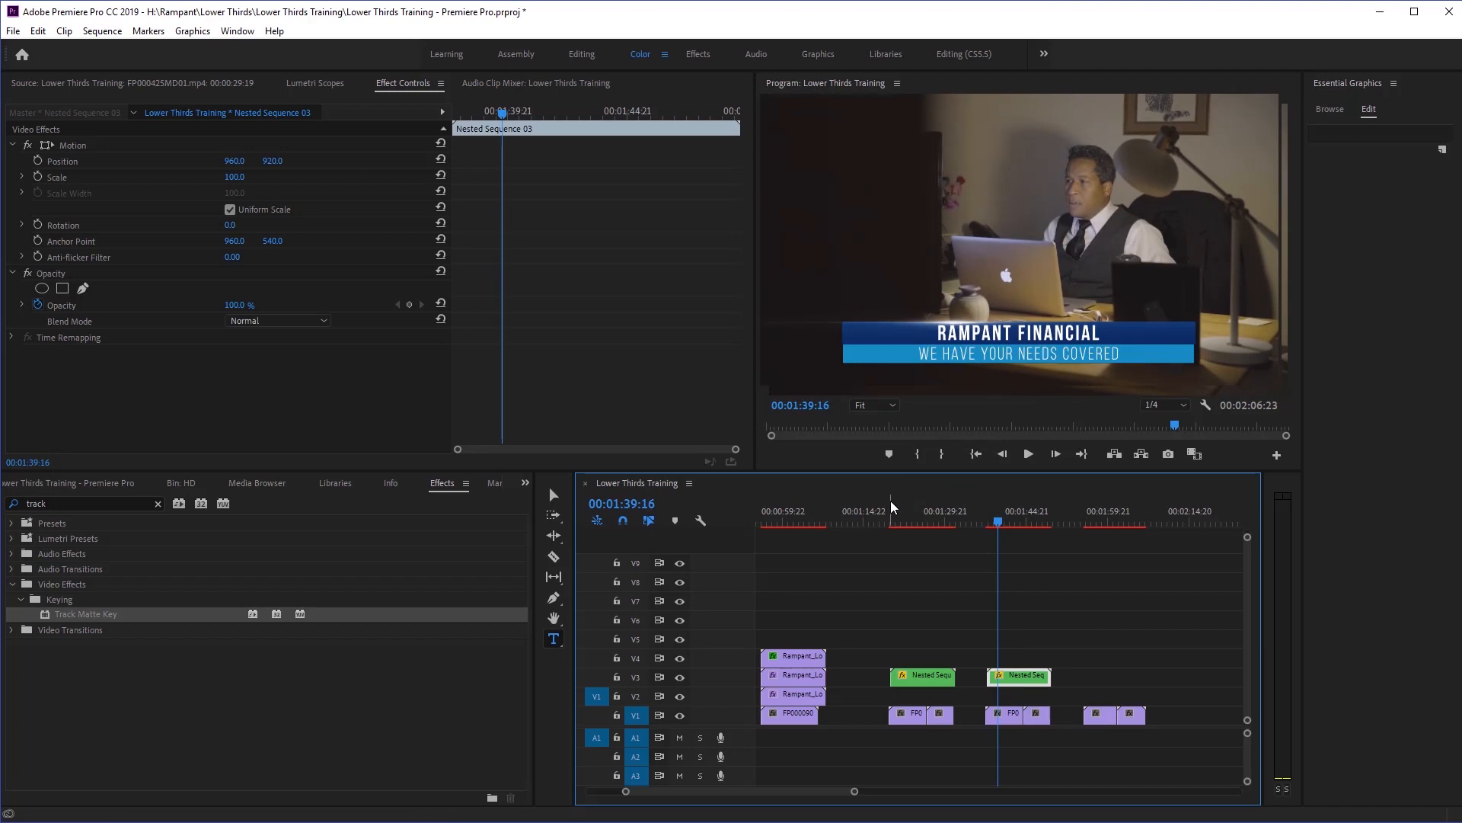
{"action": "left_click", "coordinate": [889, 518]}
{"action": "key", "text": "space"}
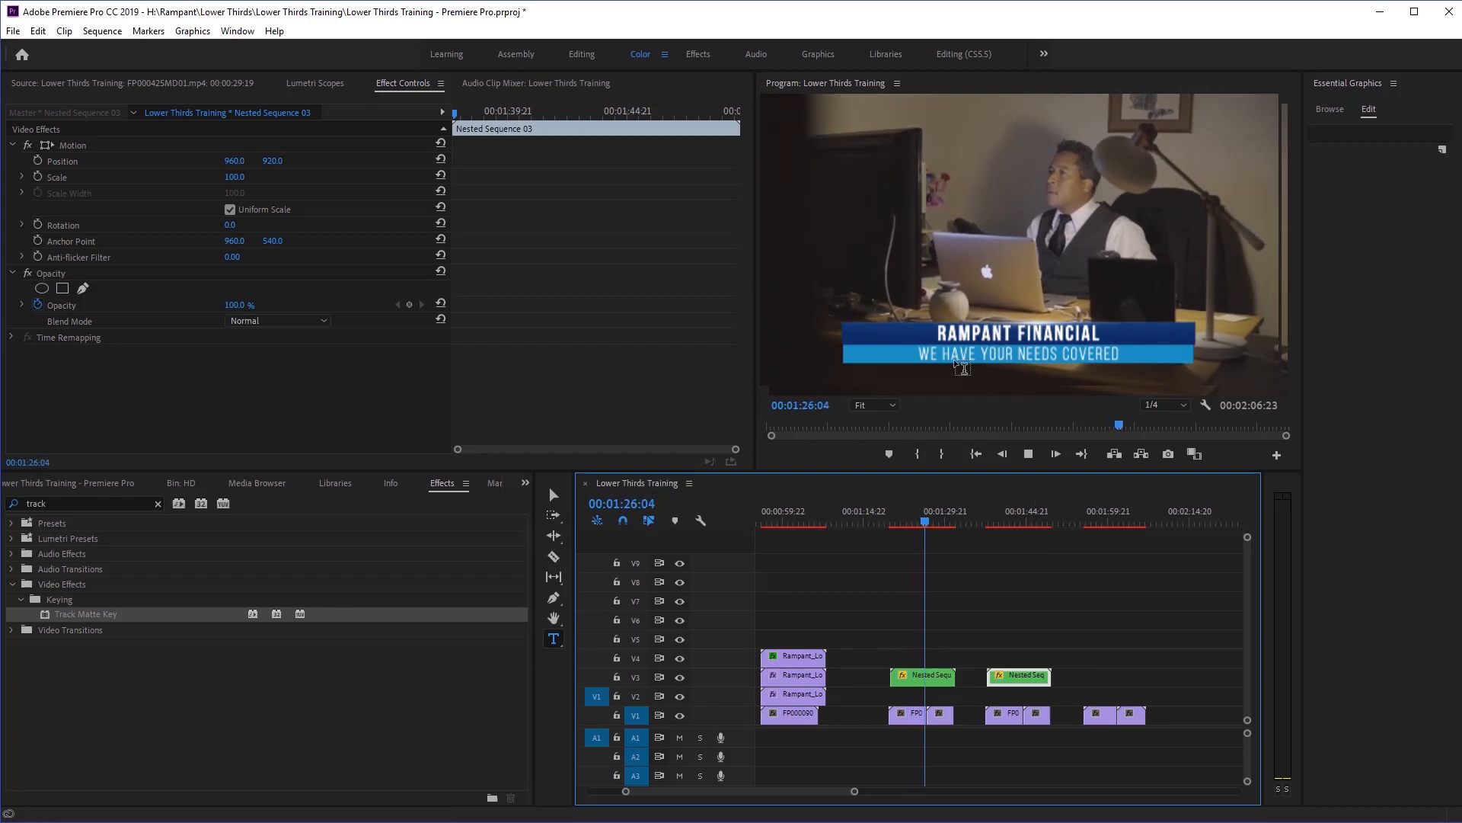
{"action": "left_click", "coordinate": [953, 519]}
{"action": "left_click_drag", "start_coordinate": [952, 519], "coordinate": [951, 519]}
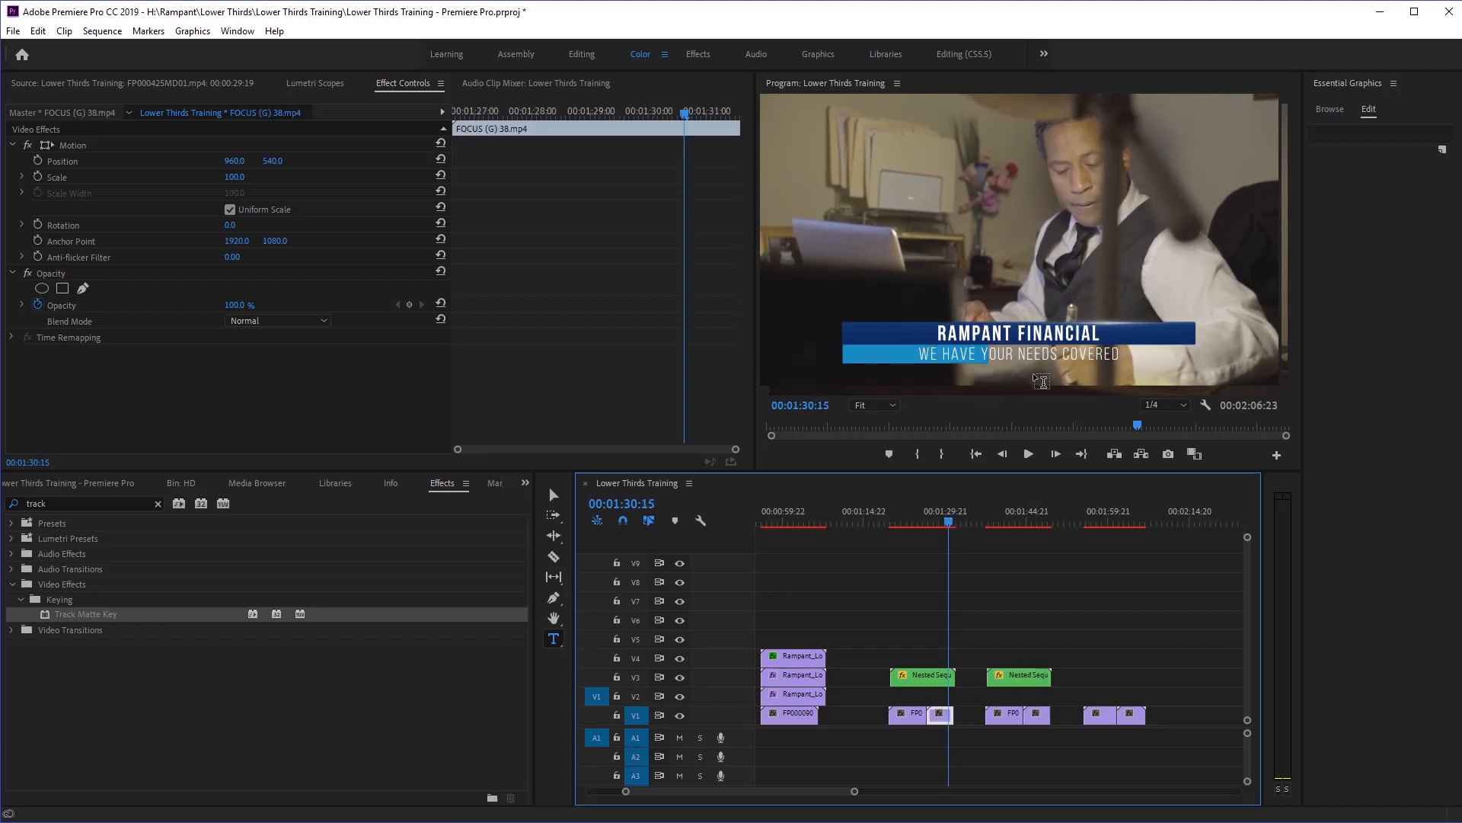
Open the first nested lower third and set the WE HAVE YOUR NEEDS COVERED text's opacity to 0% at 00:00:10:16.
{"action": "double_click", "coordinate": [943, 677]}
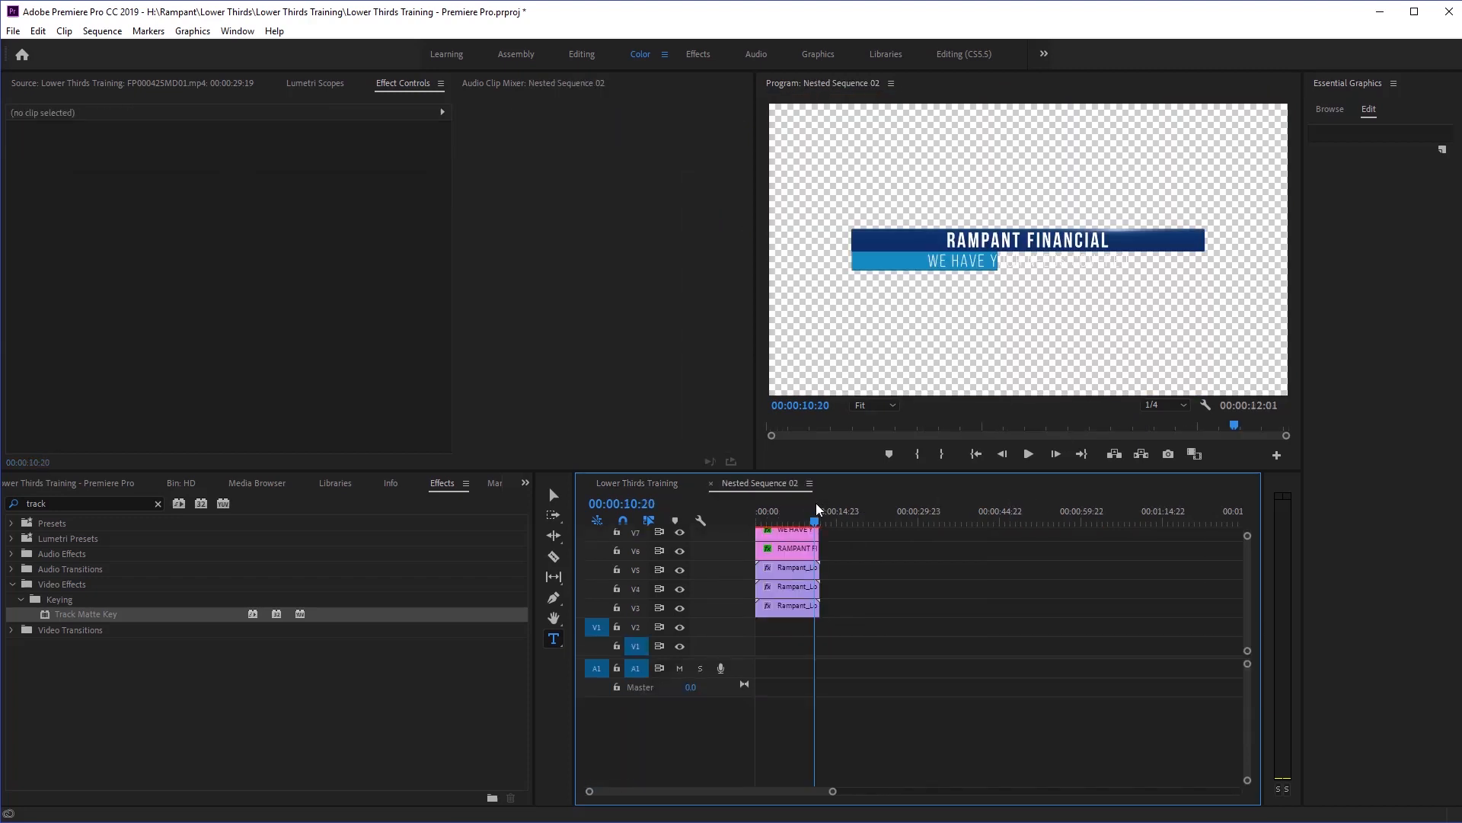
{"action": "left_click_drag", "start_coordinate": [815, 523], "coordinate": [814, 522]}
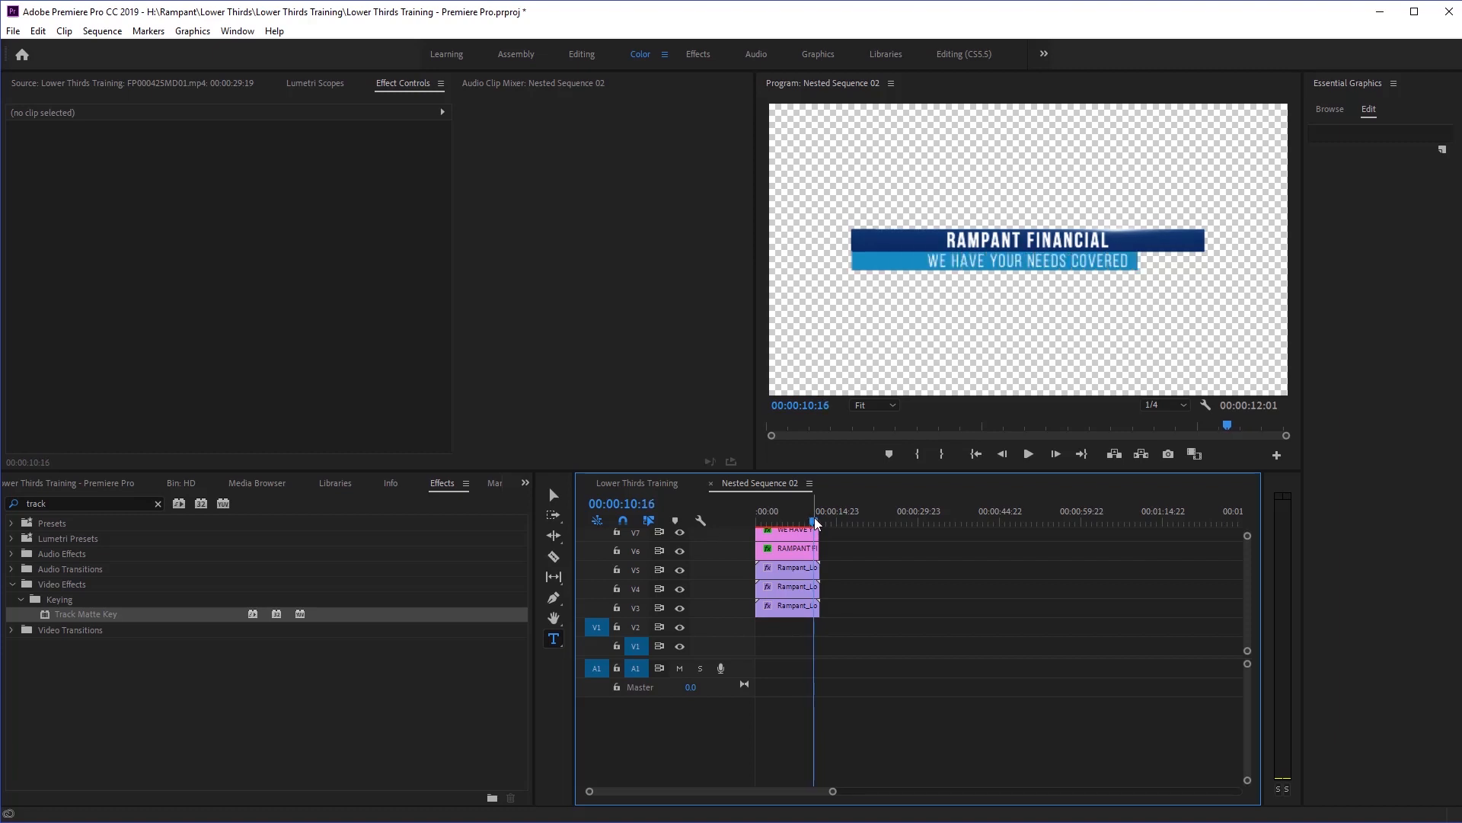
{"action": "scroll", "coordinate": [1247, 601], "scroll_direction": "up", "scroll_amount": 2}
{"action": "scroll", "coordinate": [1247, 605], "scroll_direction": "up", "scroll_amount": 1}
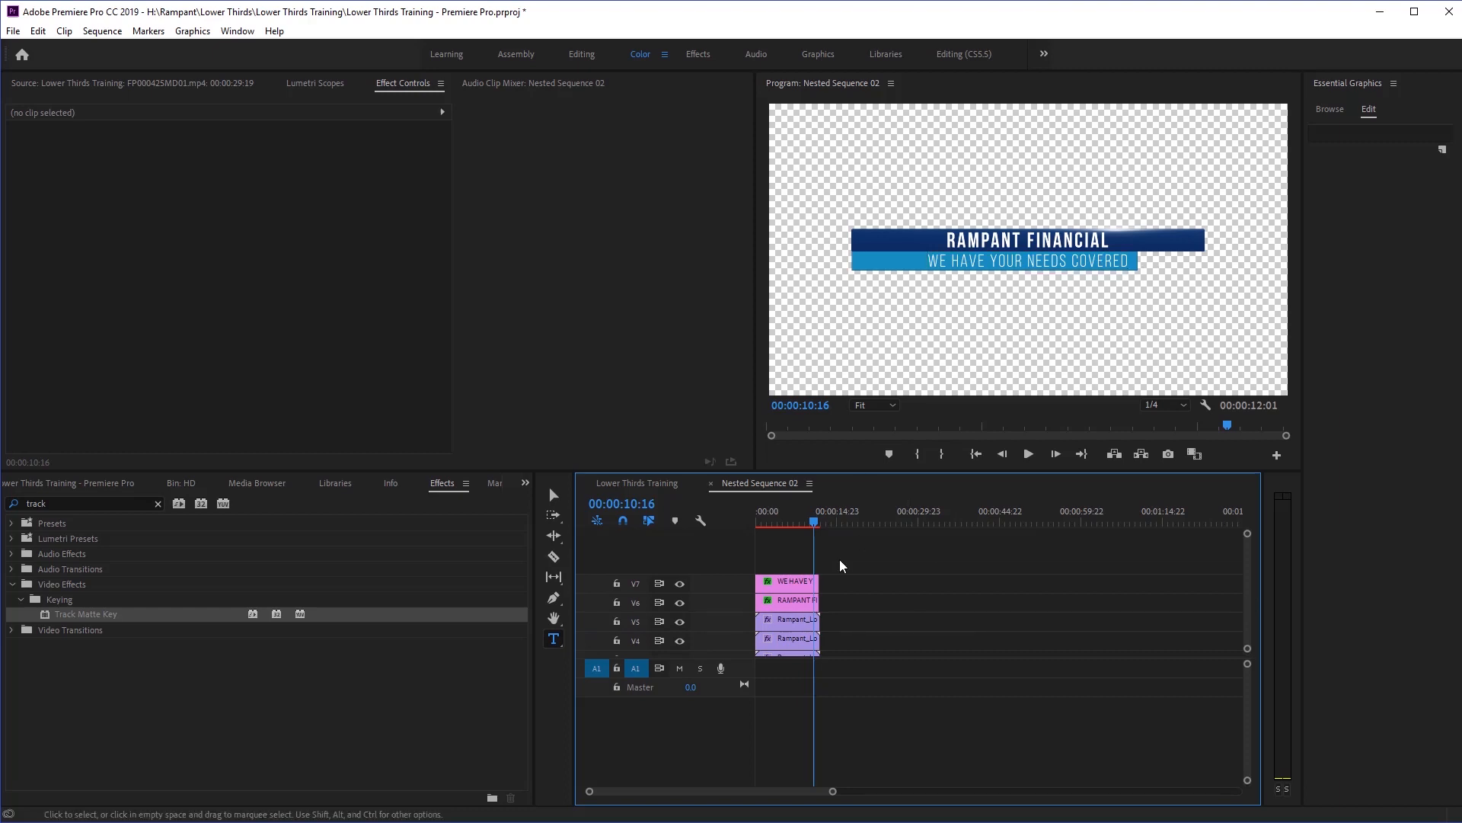
{"action": "left_click", "coordinate": [805, 586]}
{"action": "left_click", "coordinate": [246, 318]}
{"action": "type", "text": "00.0"}
{"action": "key", "text": "Return"}
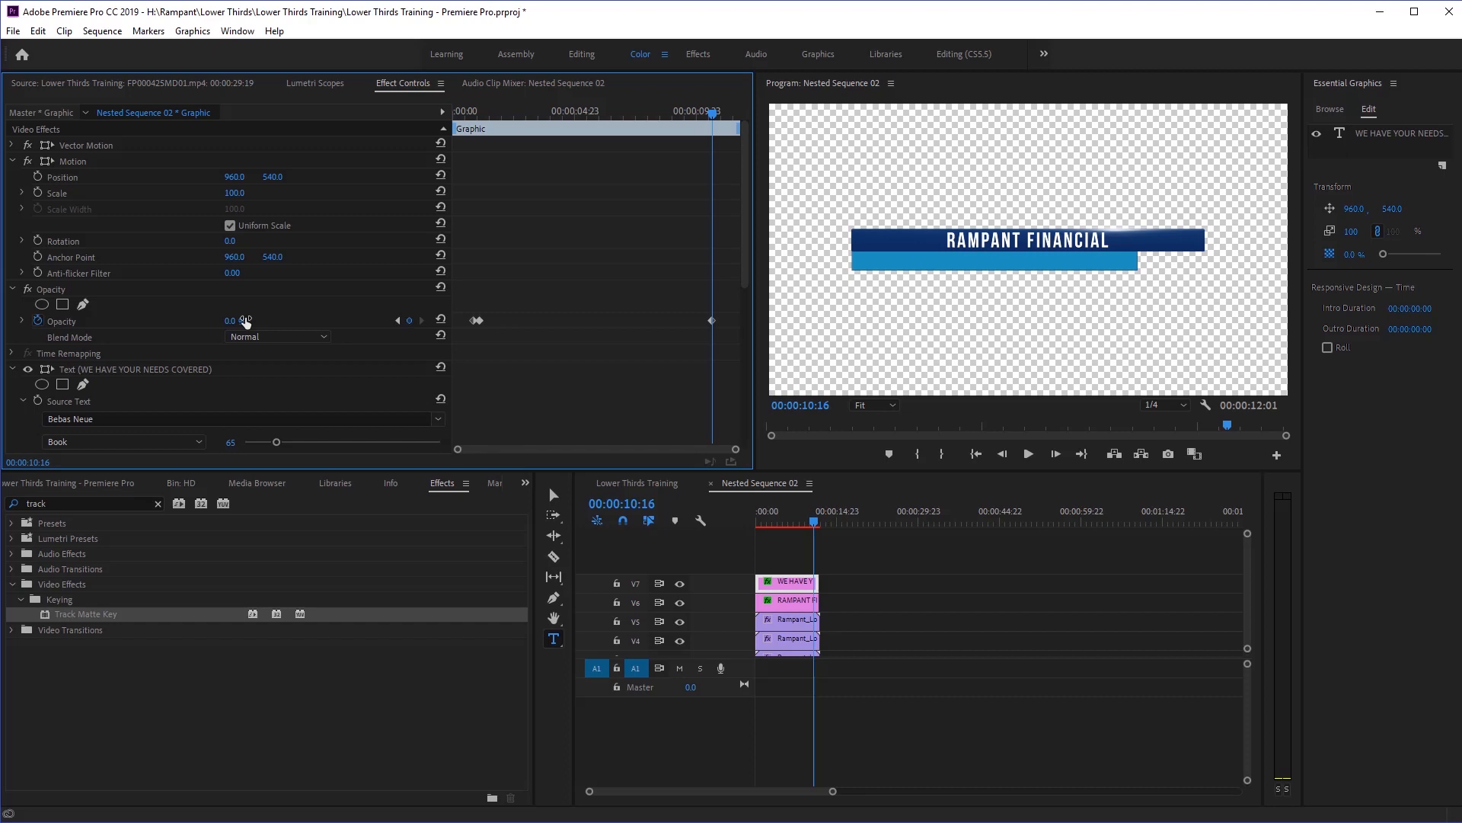
Keyframe the tagline's opacity at 100% a few frames earlier and play the end to check its fade-out.
{"action": "key", "text": "Left"}
{"action": "key", "text": "Left"}
{"action": "key", "text": "Left"}
{"action": "key", "text": "Left"}
{"action": "key", "text": "Left"}
{"action": "key", "text": "Left"}
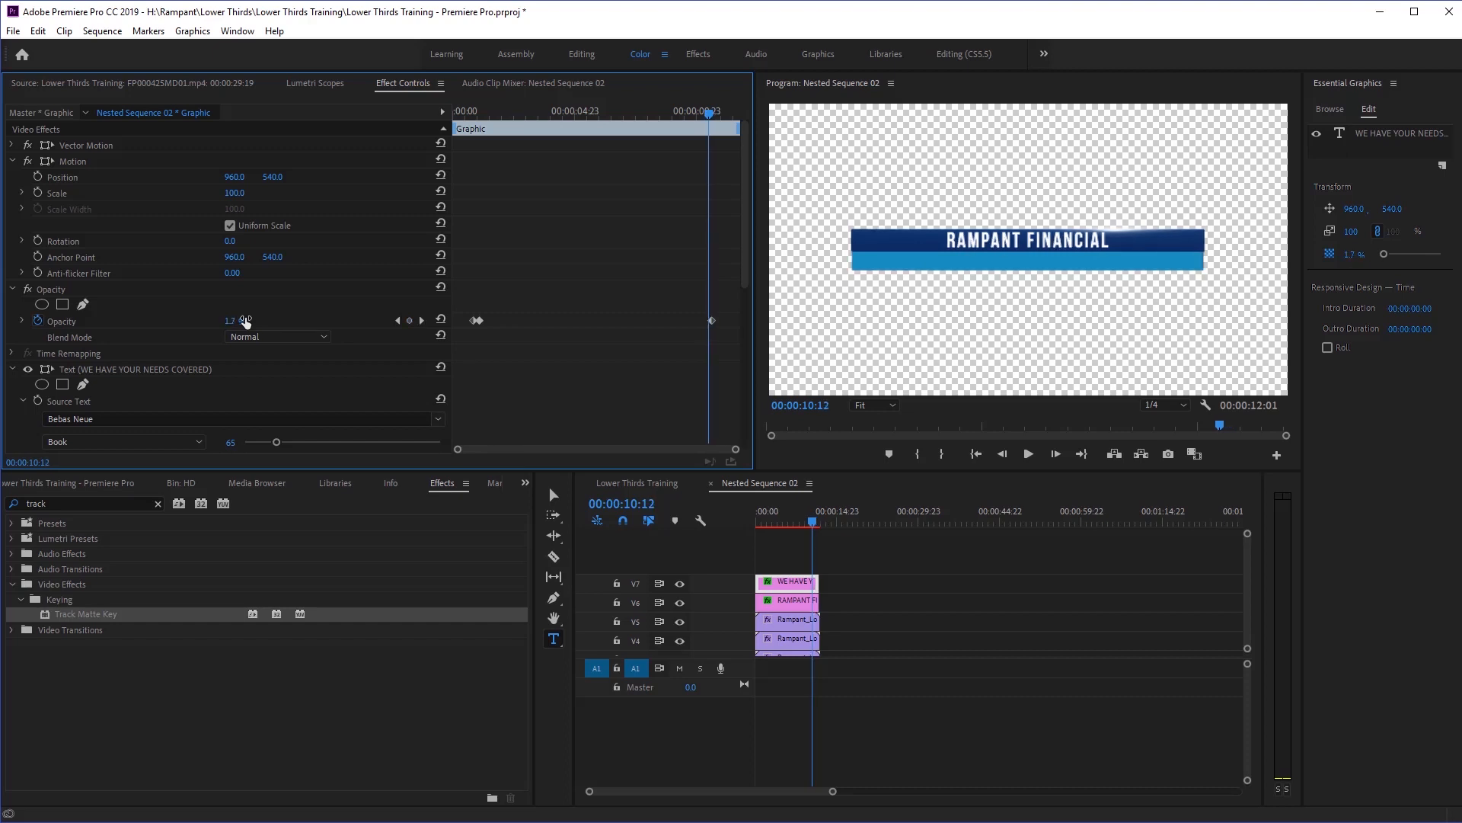
{"action": "type", "text": "100"}
{"action": "key", "text": "Return"}
{"action": "left_click_drag", "start_coordinate": [811, 522], "coordinate": [796, 526]}
{"action": "key", "text": "space"}
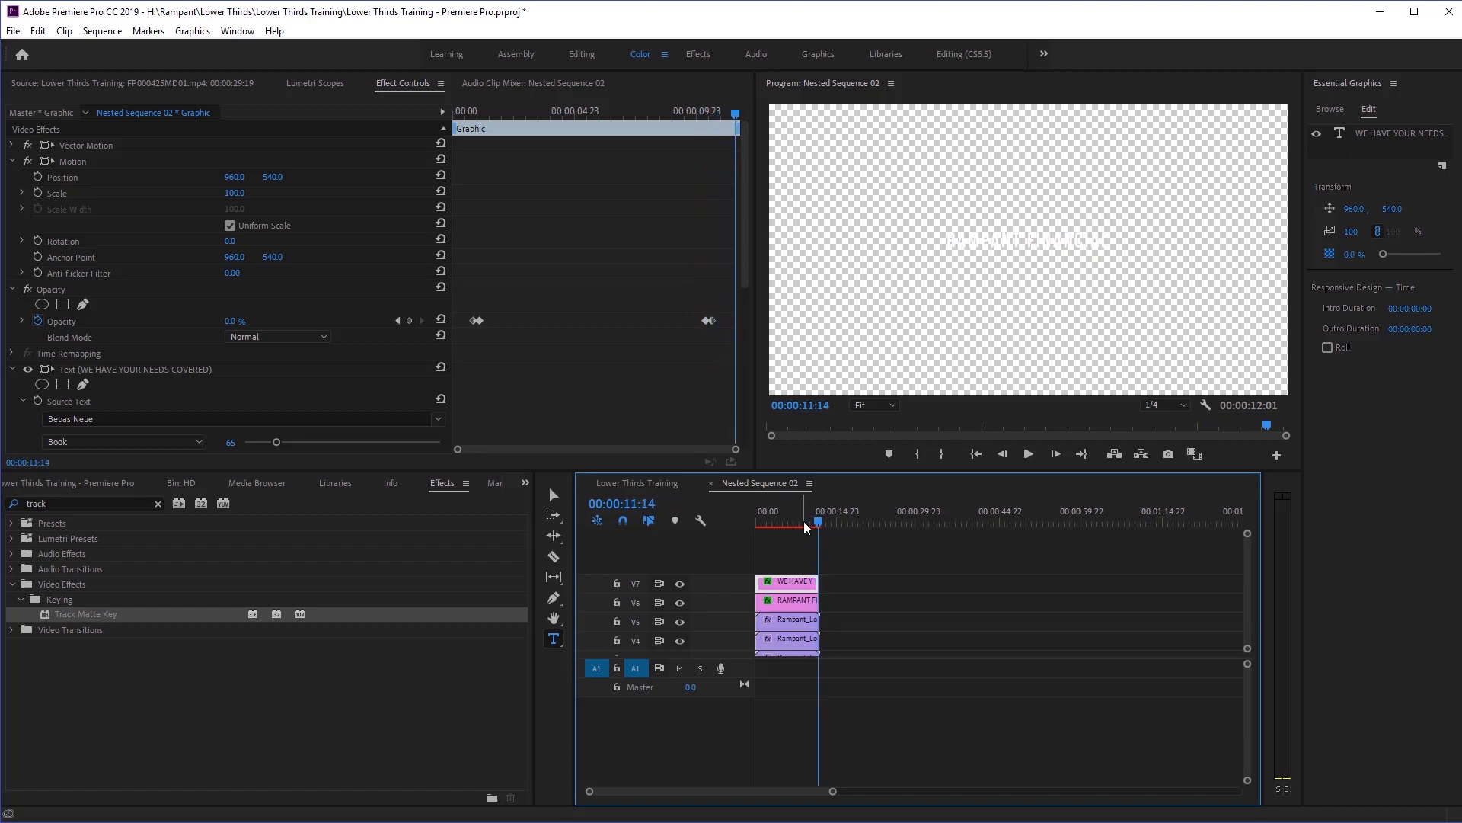
Keyframe the RAMPANT FINANCIAL text's opacity at 0% at 00:00:11:01, before its dark blue bar closes.
{"action": "left_click_drag", "start_coordinate": [817, 516], "coordinate": [816, 519]}
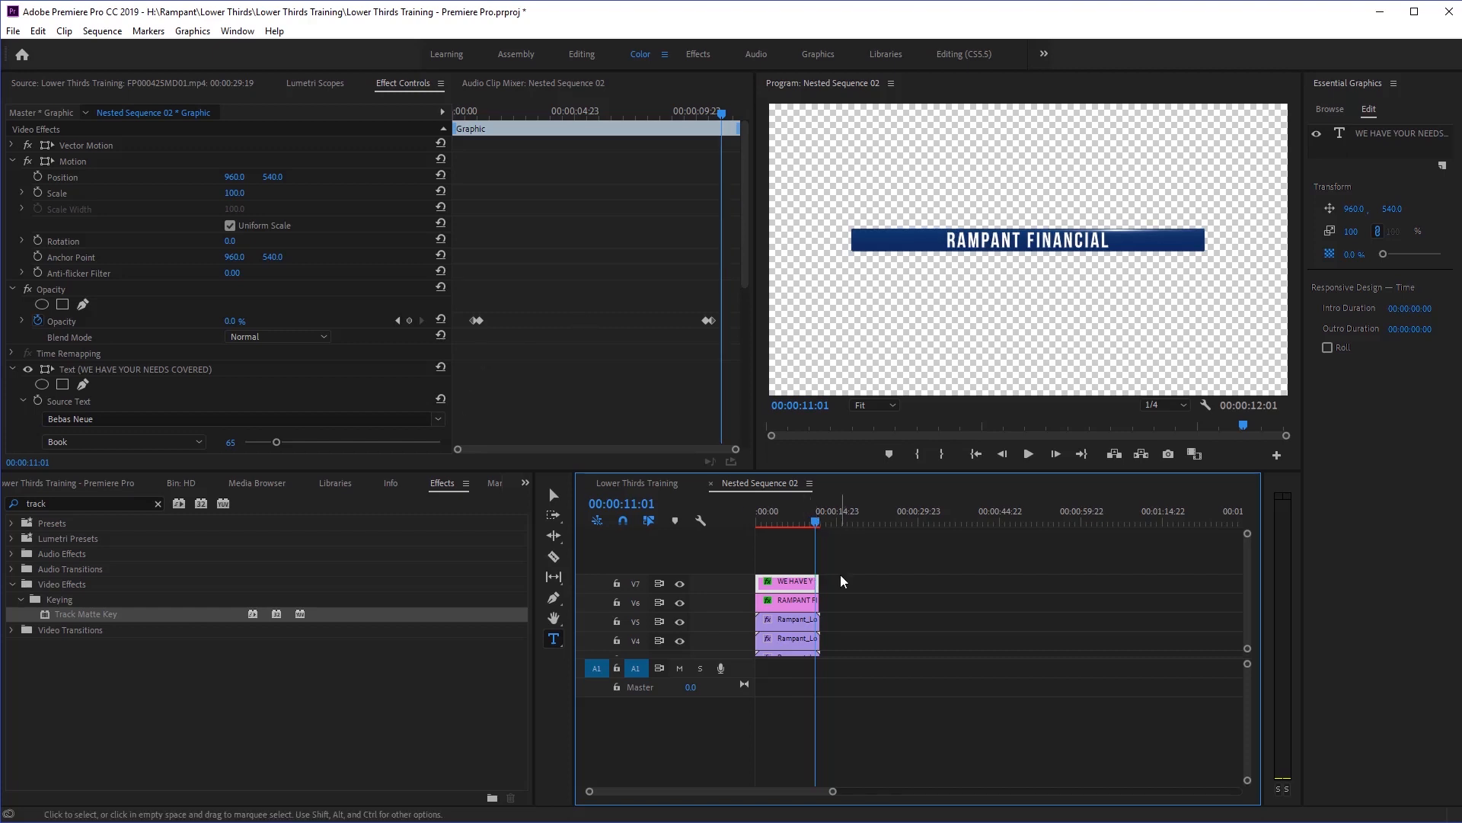
{"action": "left_click", "coordinate": [805, 605]}
{"action": "left_click", "coordinate": [244, 319]}
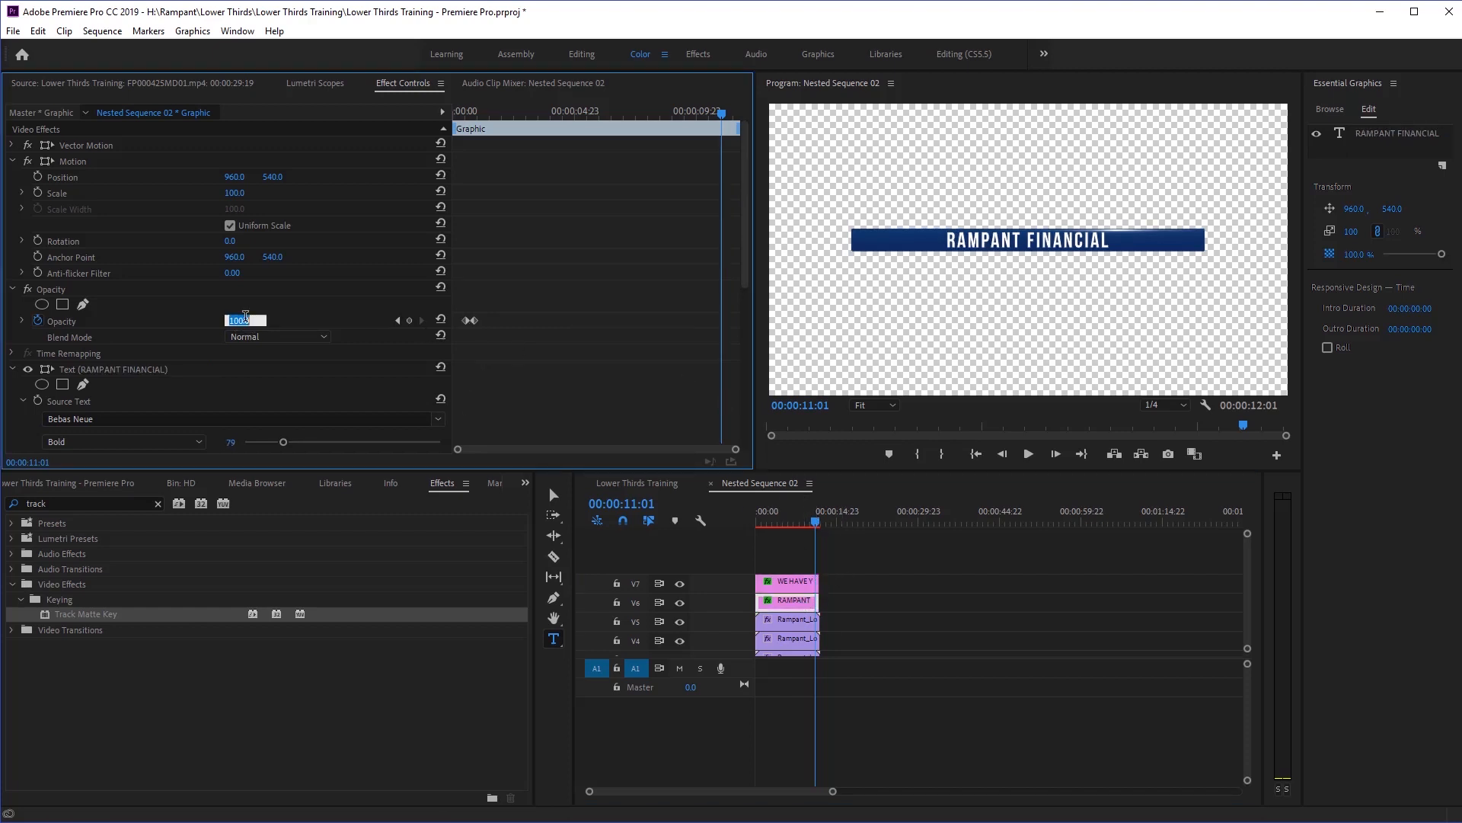
{"action": "type", "text": "0"}
{"action": "key", "text": "Return"}
Keyframe the RAMPANT FINANCIAL text's opacity at 100% at 00:00:10:17 to start its fade-out.
{"action": "key", "text": "Left"}
{"action": "key", "text": "Left"}
{"action": "key", "text": "Left"}
{"action": "key", "text": "Left"}
{"action": "key", "text": "Left"}
{"action": "key", "text": "Left"}
{"action": "key", "text": "Left"}
{"action": "key", "text": "Left"}
{"action": "key", "text": "Left"}
{"action": "key", "text": "Left"}
{"action": "key", "text": "Left"}
{"action": "key", "text": "Left"}
{"action": "key", "text": "Left"}
{"action": "key", "text": "Left"}
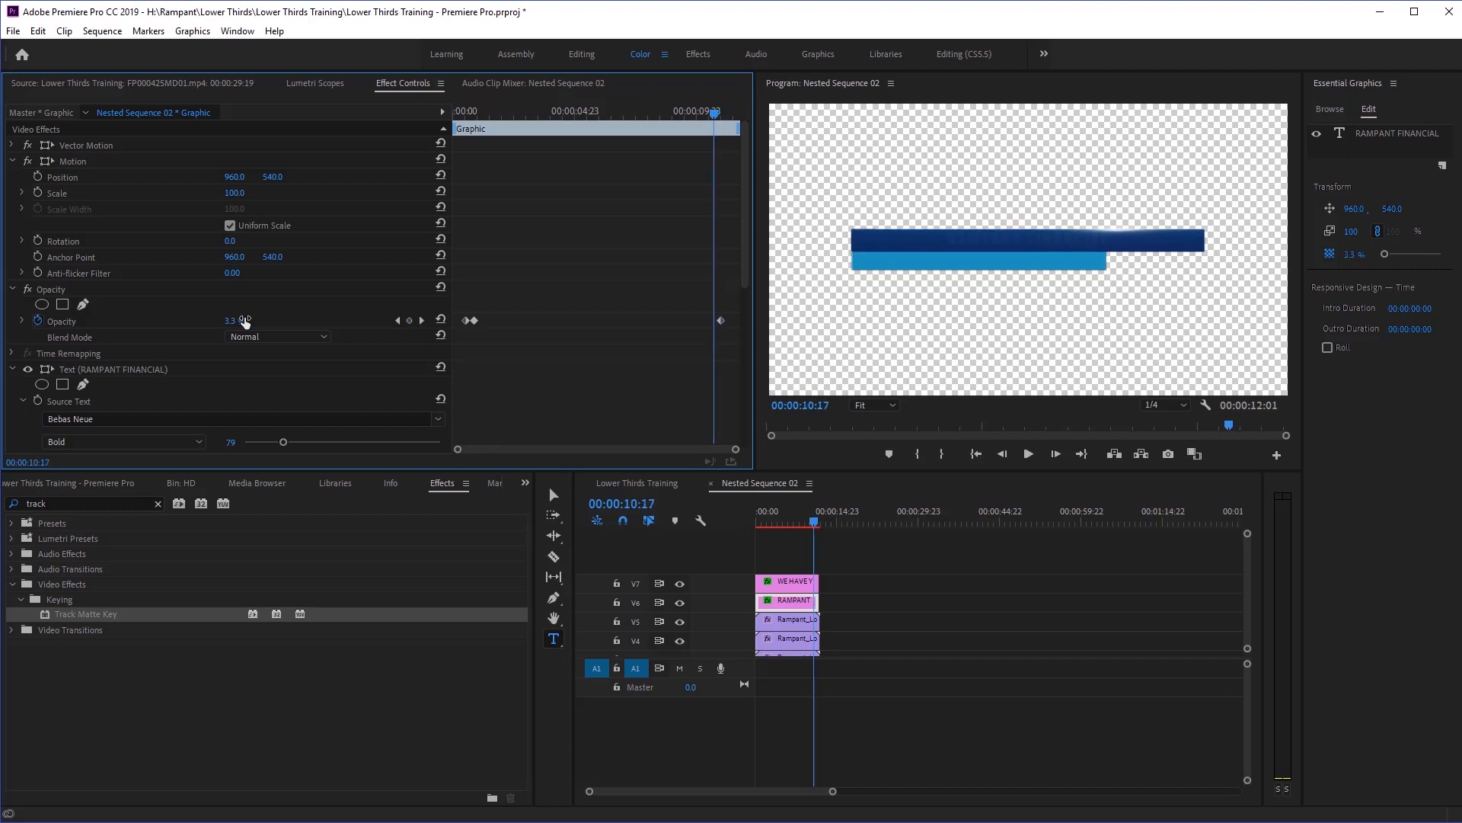
{"action": "type", "text": "100"}
{"action": "key", "text": "Return"}
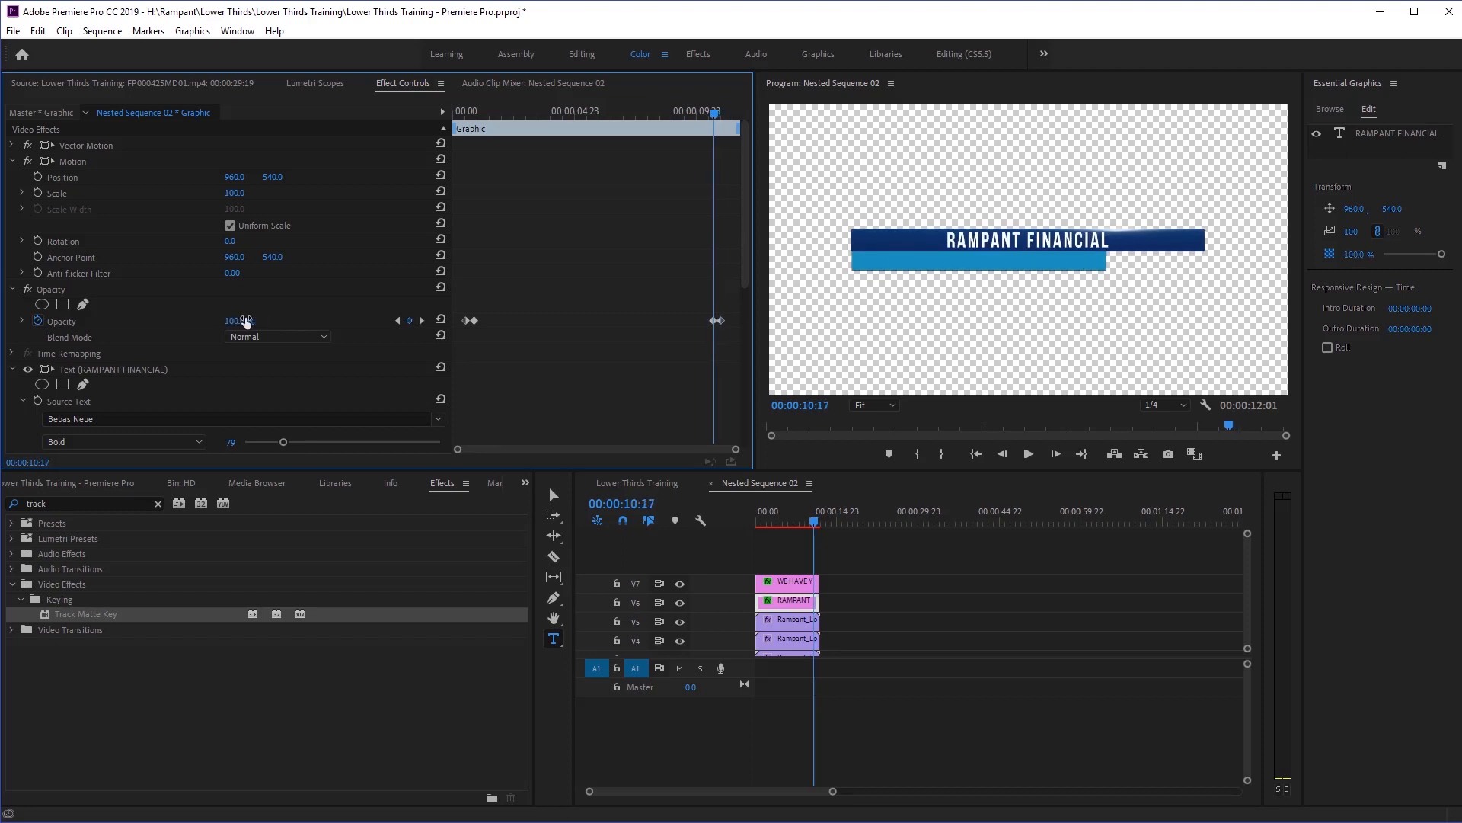
Return to the Lower Thirds Training sequence and play the end of the first nested lower third to check both text fade-outs.
{"action": "left_click", "coordinate": [637, 482]}
{"action": "left_click_drag", "start_coordinate": [948, 520], "coordinate": [936, 516]}
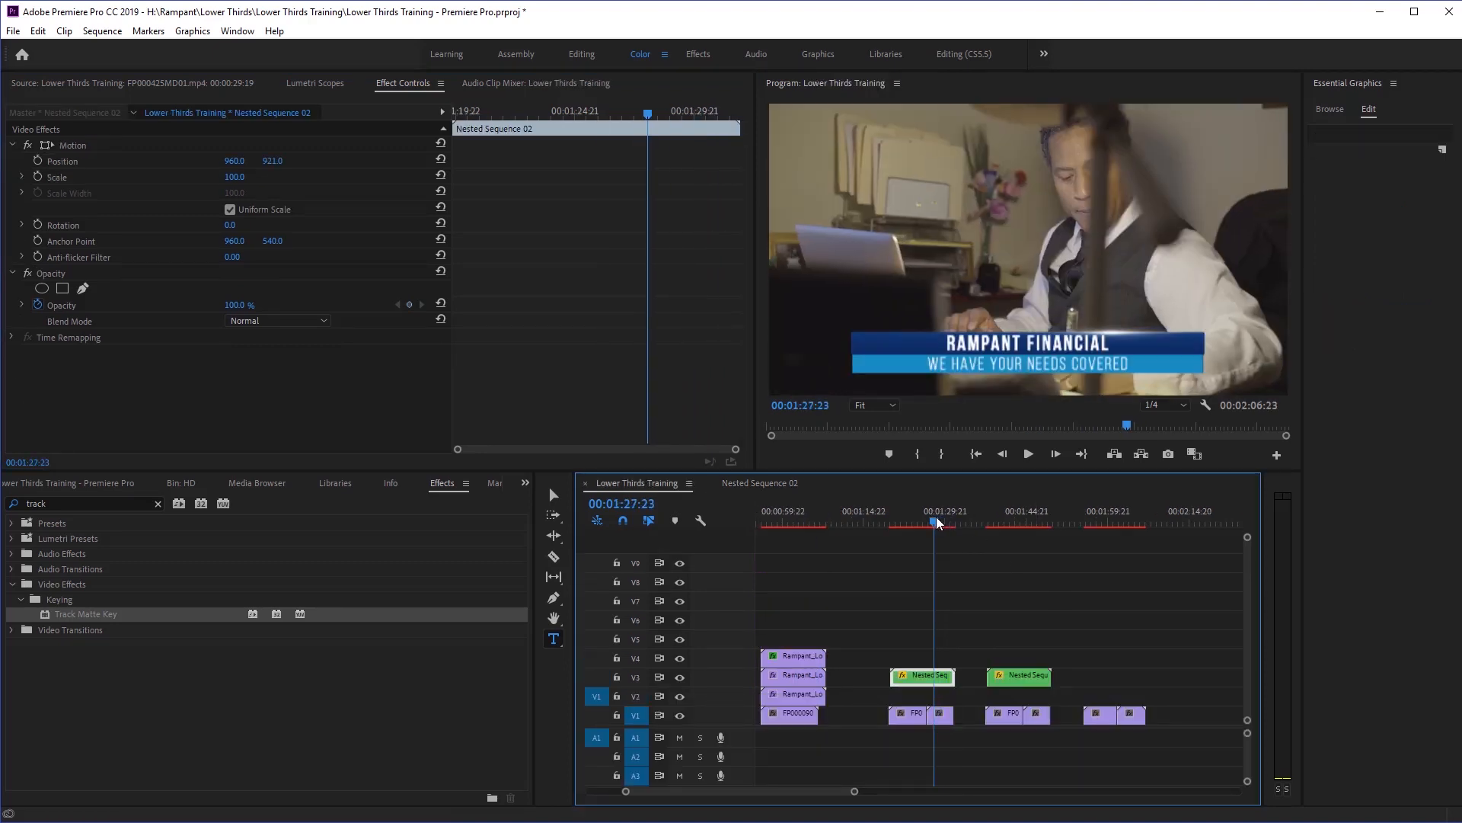
{"action": "key", "text": "space"}
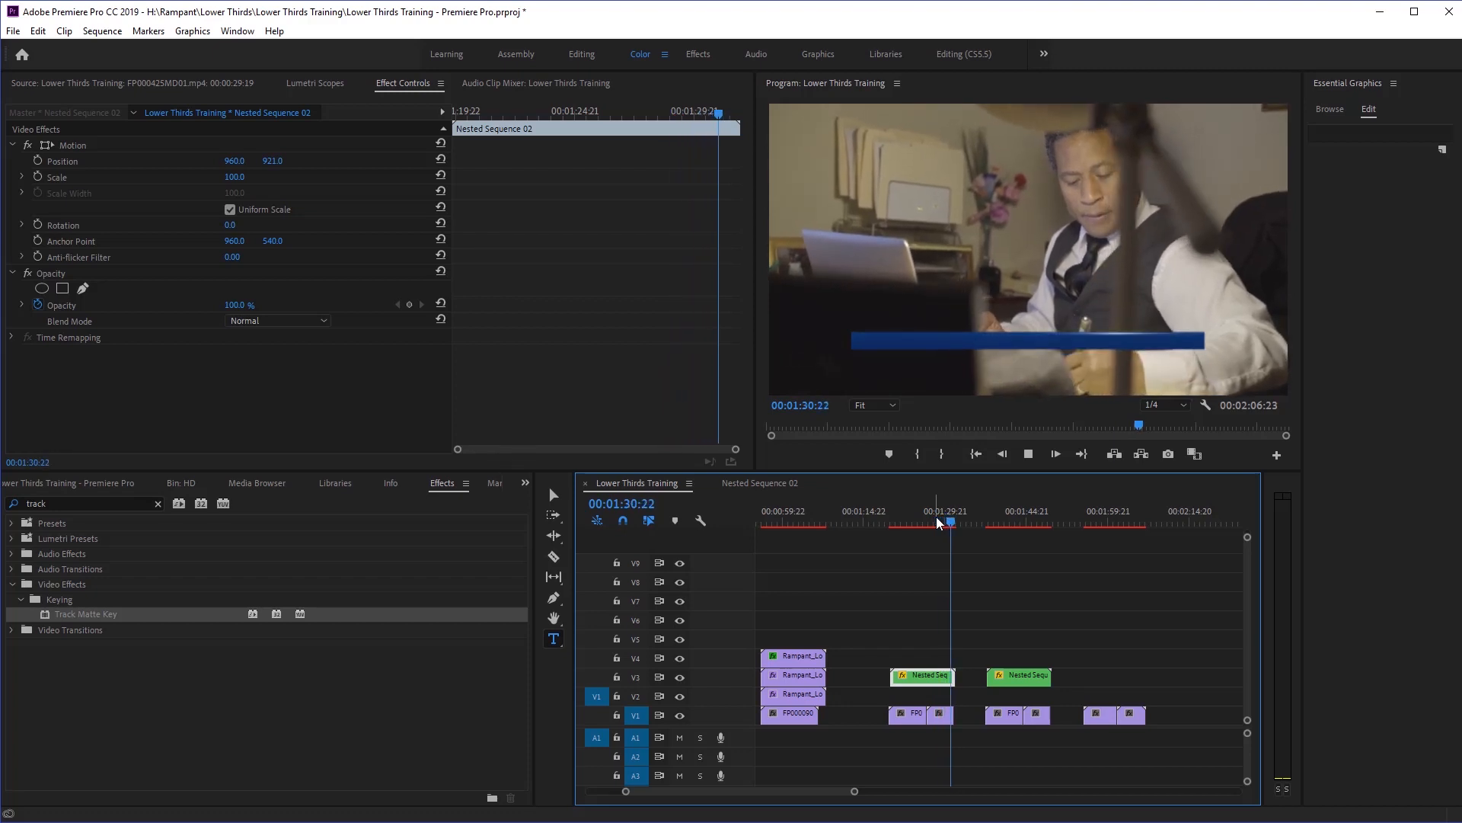
{"action": "key", "text": "space"}
Step through the closing frames of the second nested lower third to check how its track-matted text wipes off.
{"action": "left_click_drag", "start_coordinate": [958, 520], "coordinate": [1034, 520]}
{"action": "key", "text": "space"}
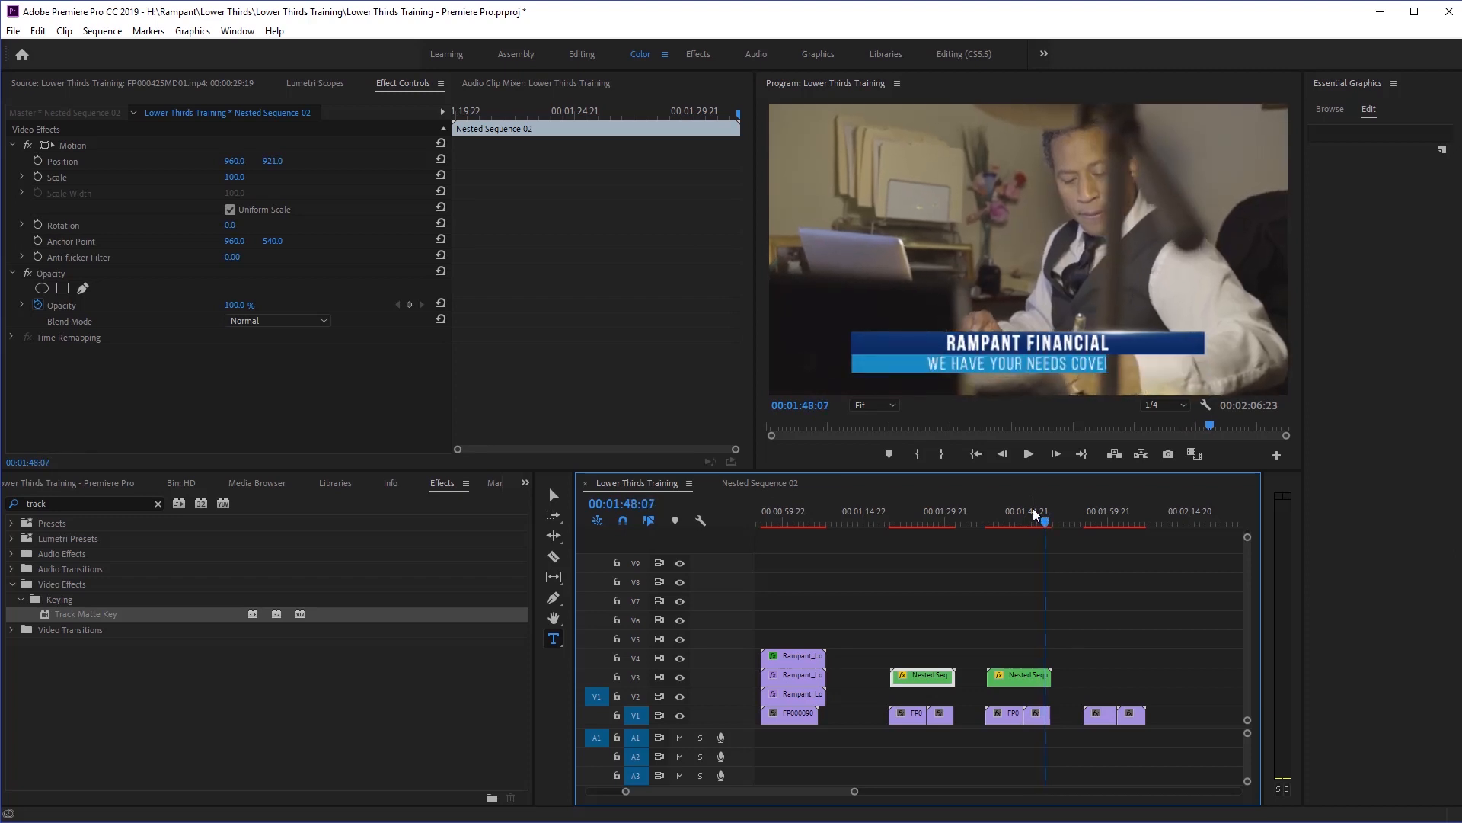
{"action": "key", "text": "Left"}
{"action": "key", "text": "Left"}
{"action": "key", "text": "Left"}
{"action": "key", "text": "Left"}
{"action": "key", "text": "Left"}
{"action": "key", "text": "Left"}
{"action": "key", "text": "Left"}
{"action": "key", "text": "Right"}
{"action": "key", "text": "Right"}
{"action": "key", "text": "Right"}
{"action": "key", "text": "Right"}
{"action": "key", "text": "Right"}
{"action": "key", "text": "Right"}
{"action": "key", "text": "Right"}
{"action": "key", "text": "Right"}
{"action": "key", "text": "Right"}
{"action": "key", "text": "Right"}
{"action": "key", "text": "Right"}
{"action": "key", "text": "Right"}
{"action": "key", "text": "Right"}
{"action": "key", "text": "Right"}
{"action": "key", "text": "Right"}
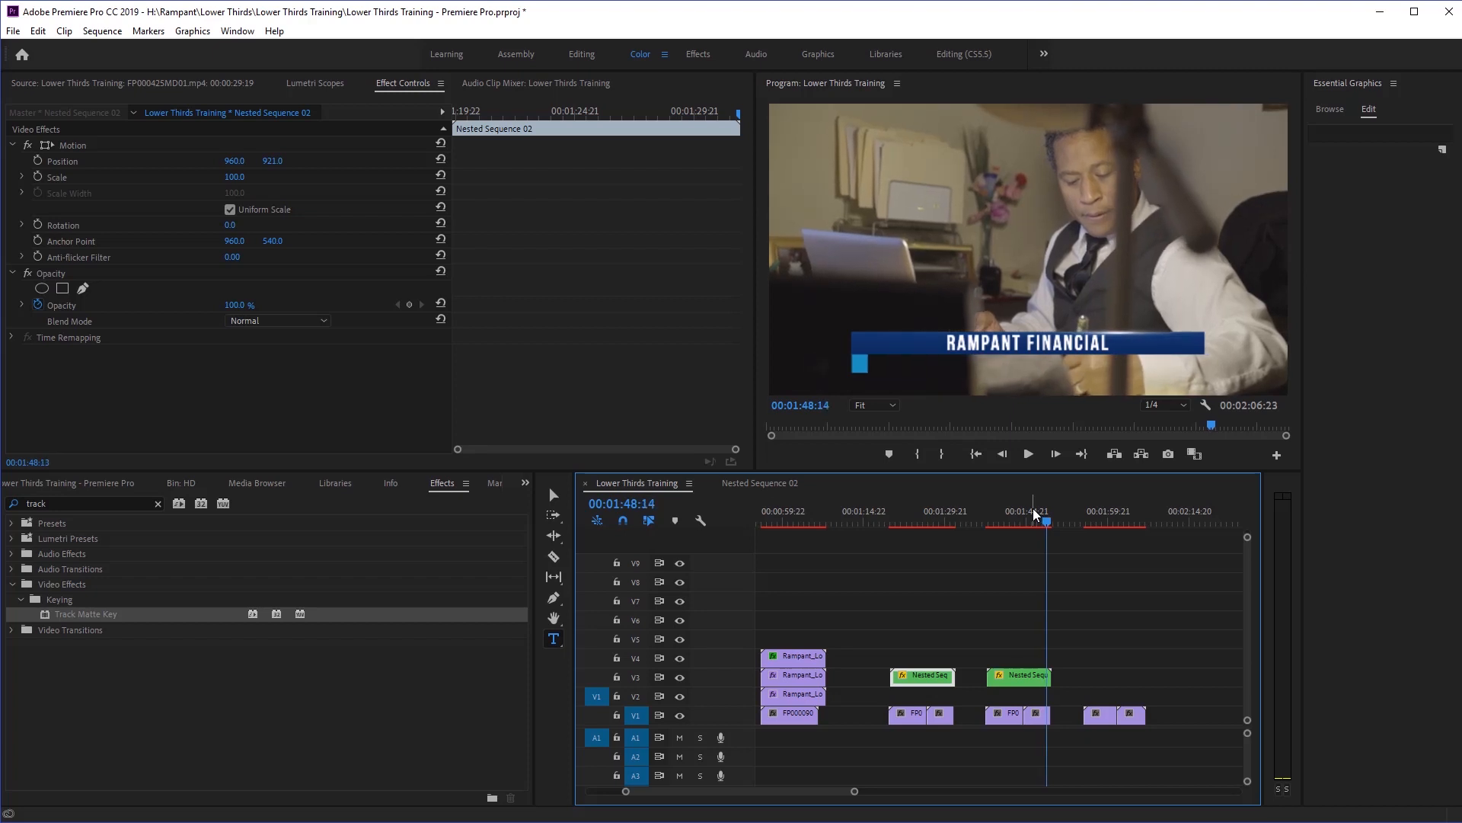
Add Rampant_Lower_Third_Pack_1_HD_01 Part_1 to Part_6 from the HD bin to the timeline above the last background footage.
{"action": "left_click", "coordinate": [1084, 513]}
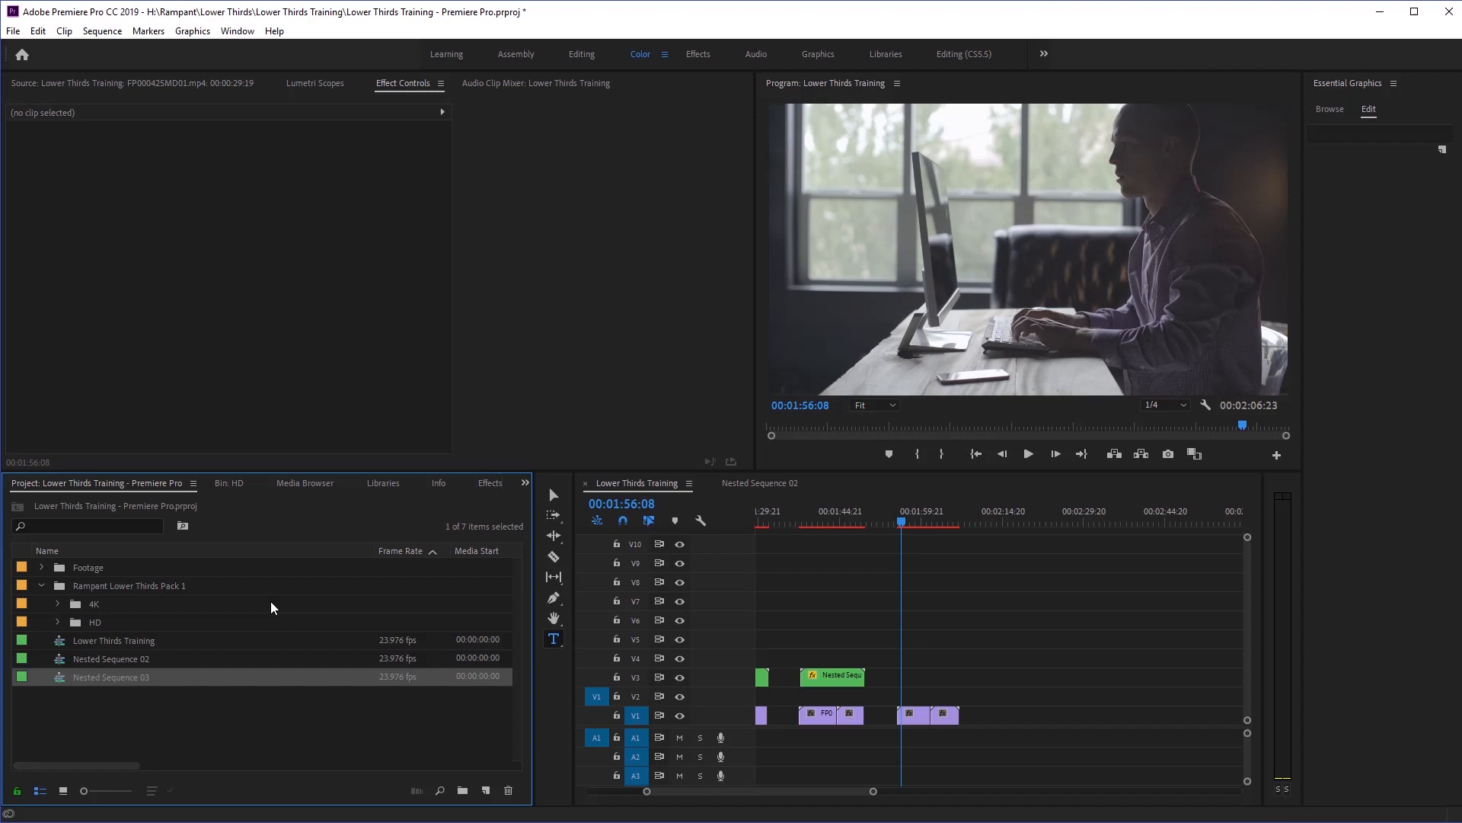
{"action": "left_click", "coordinate": [238, 489]}
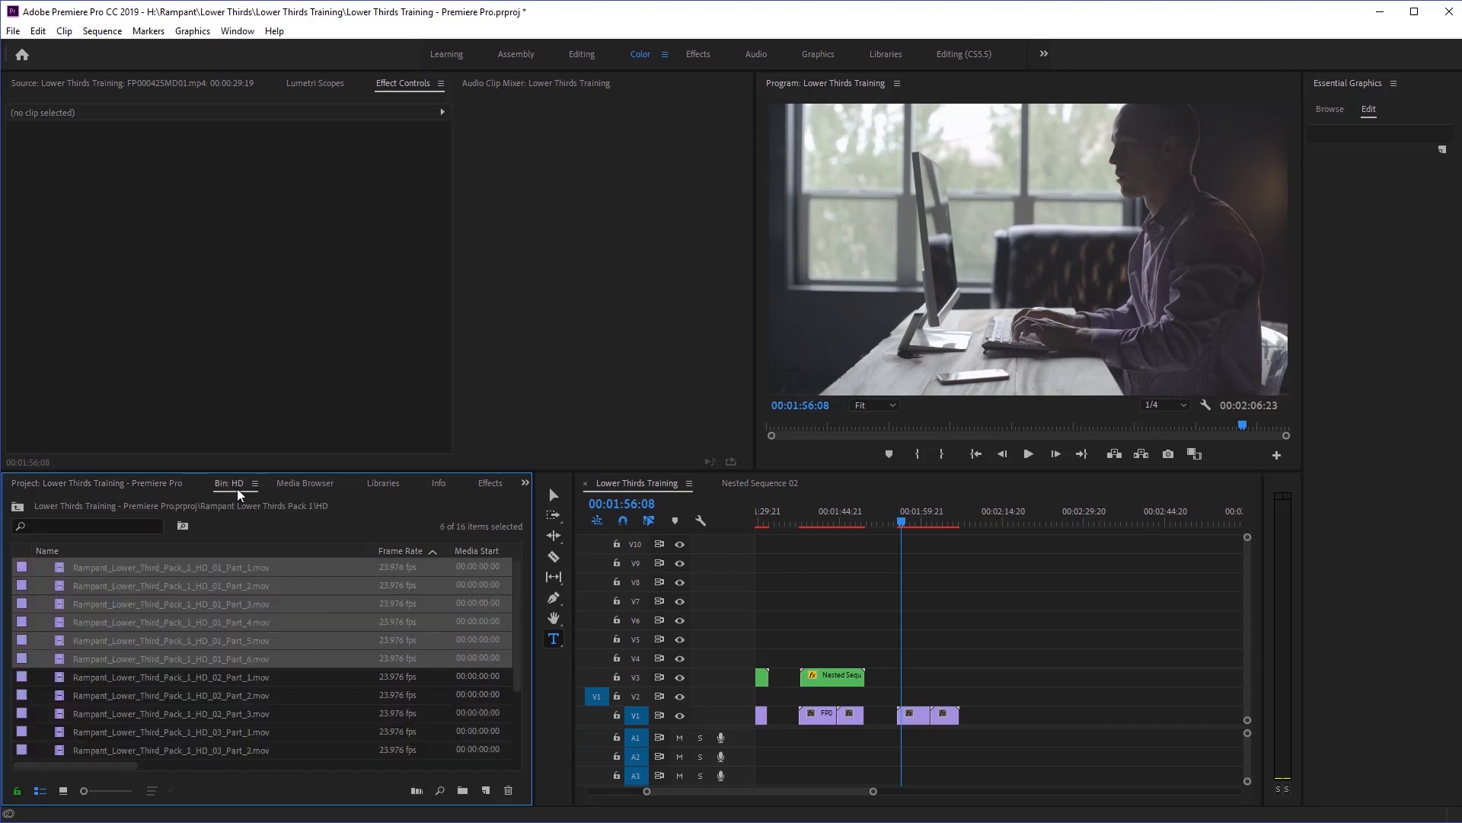
{"action": "left_click", "coordinate": [255, 691]}
{"action": "left_click", "coordinate": [217, 568]}
{"action": "left_click", "coordinate": [231, 664], "text": "shift"}
{"action": "left_click_drag", "start_coordinate": [222, 631], "coordinate": [921, 697]}
Stack the six pack 01 clips over the last background footage, with Part_1 on V2 up to Part_6 on V7.
{"action": "left_click", "coordinate": [905, 637], "text": "shift"}
{"action": "left_click_drag", "start_coordinate": [911, 527], "coordinate": [857, 522]}
{"action": "left_click_drag", "start_coordinate": [1037, 646], "coordinate": [929, 657]}
{"action": "left_click_drag", "start_coordinate": [1118, 646], "coordinate": [945, 638]}
{"action": "left_click", "coordinate": [1163, 639]}
{"action": "left_click_drag", "start_coordinate": [1163, 638], "coordinate": [927, 638]}
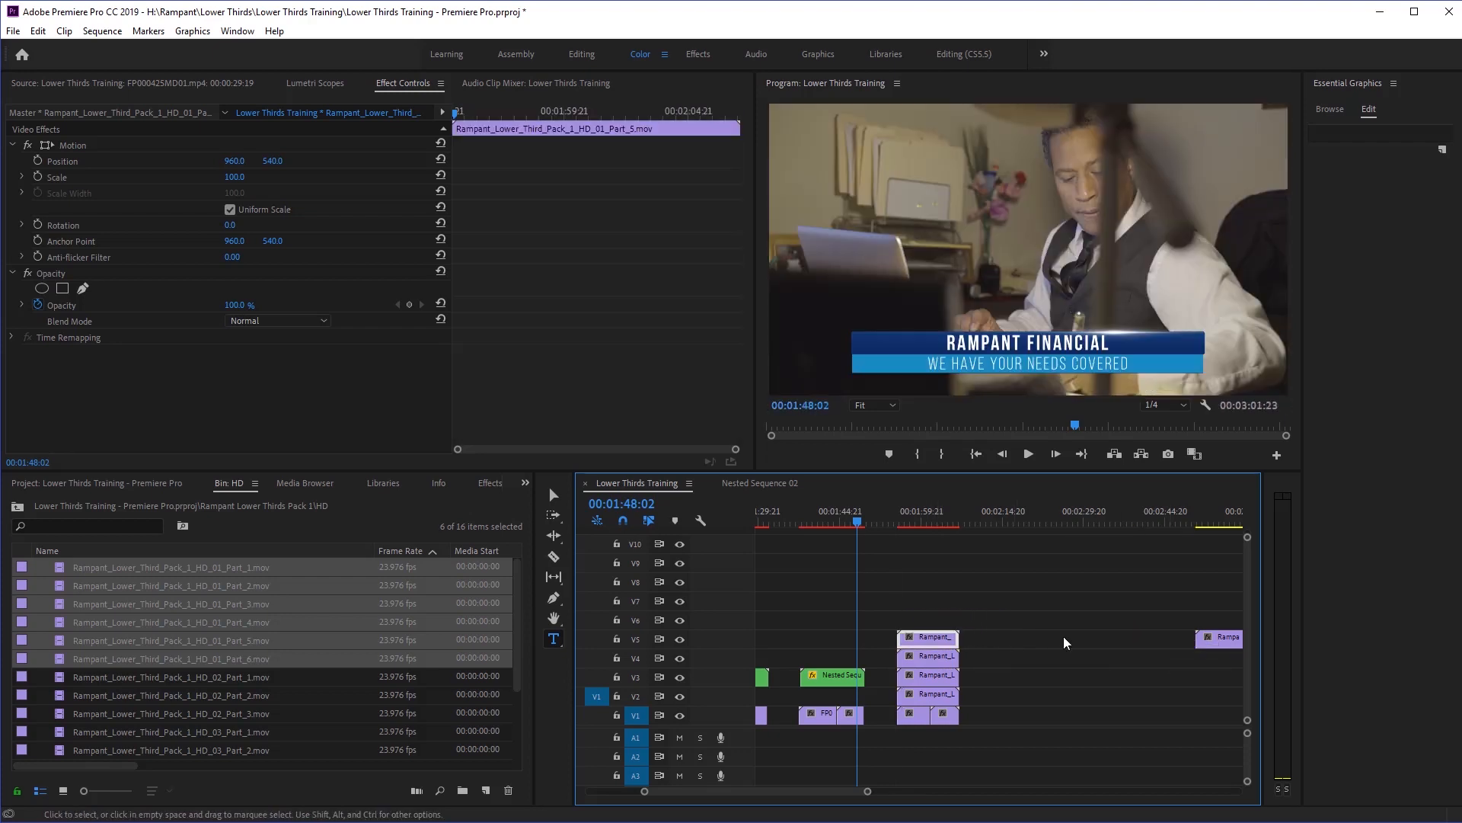
{"action": "key", "text": "ctrl+z"}
{"action": "left_click_drag", "start_coordinate": [1155, 636], "coordinate": [933, 619]}
{"action": "left_click_drag", "start_coordinate": [1230, 637], "coordinate": [937, 590]}
Play the stacked lower third and examine what the upper layers on V6 and V7 contribute.
{"action": "left_click", "coordinate": [897, 521]}
{"action": "key", "text": "space"}
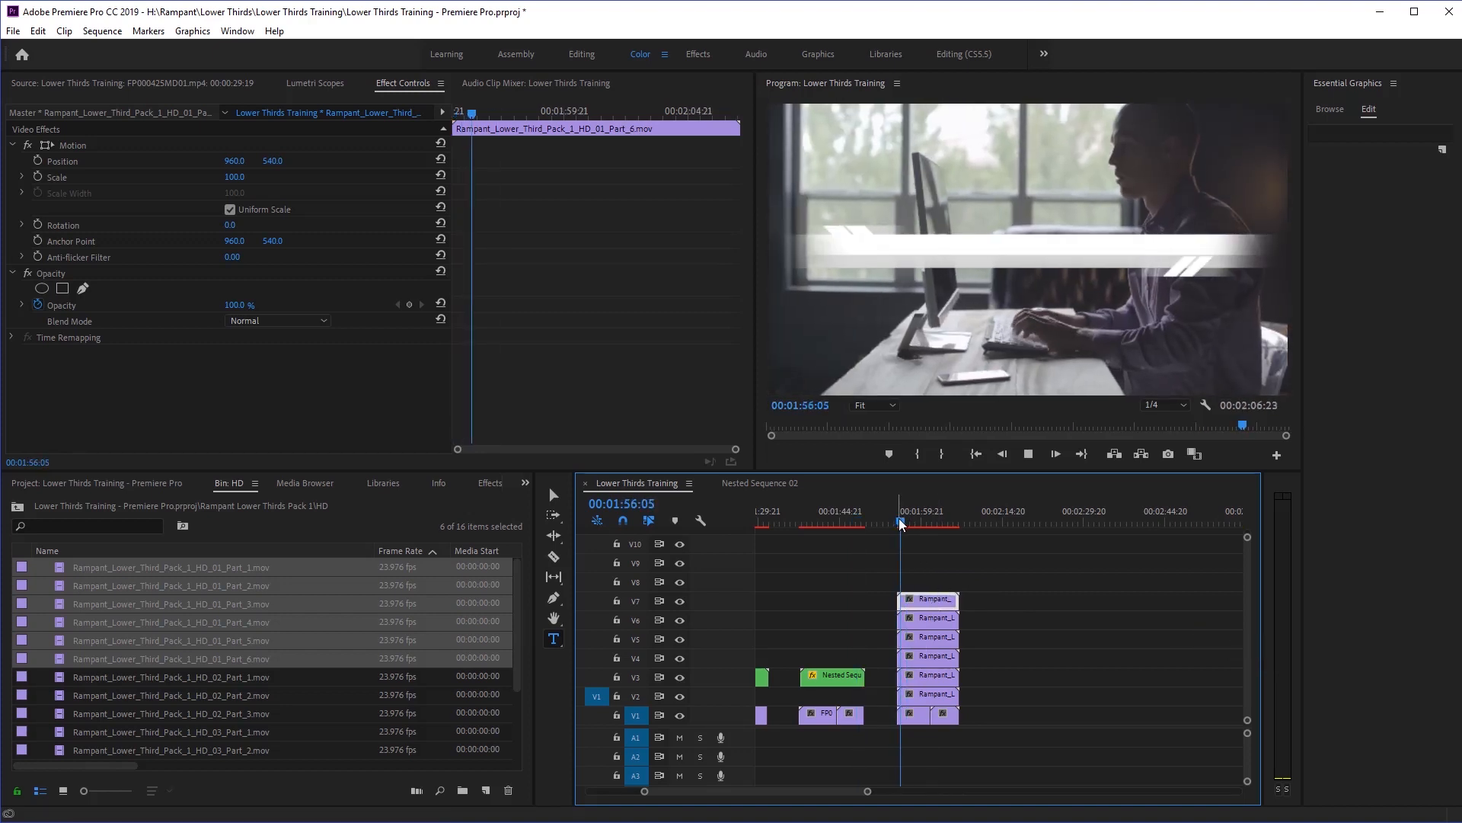
{"action": "key", "text": "space"}
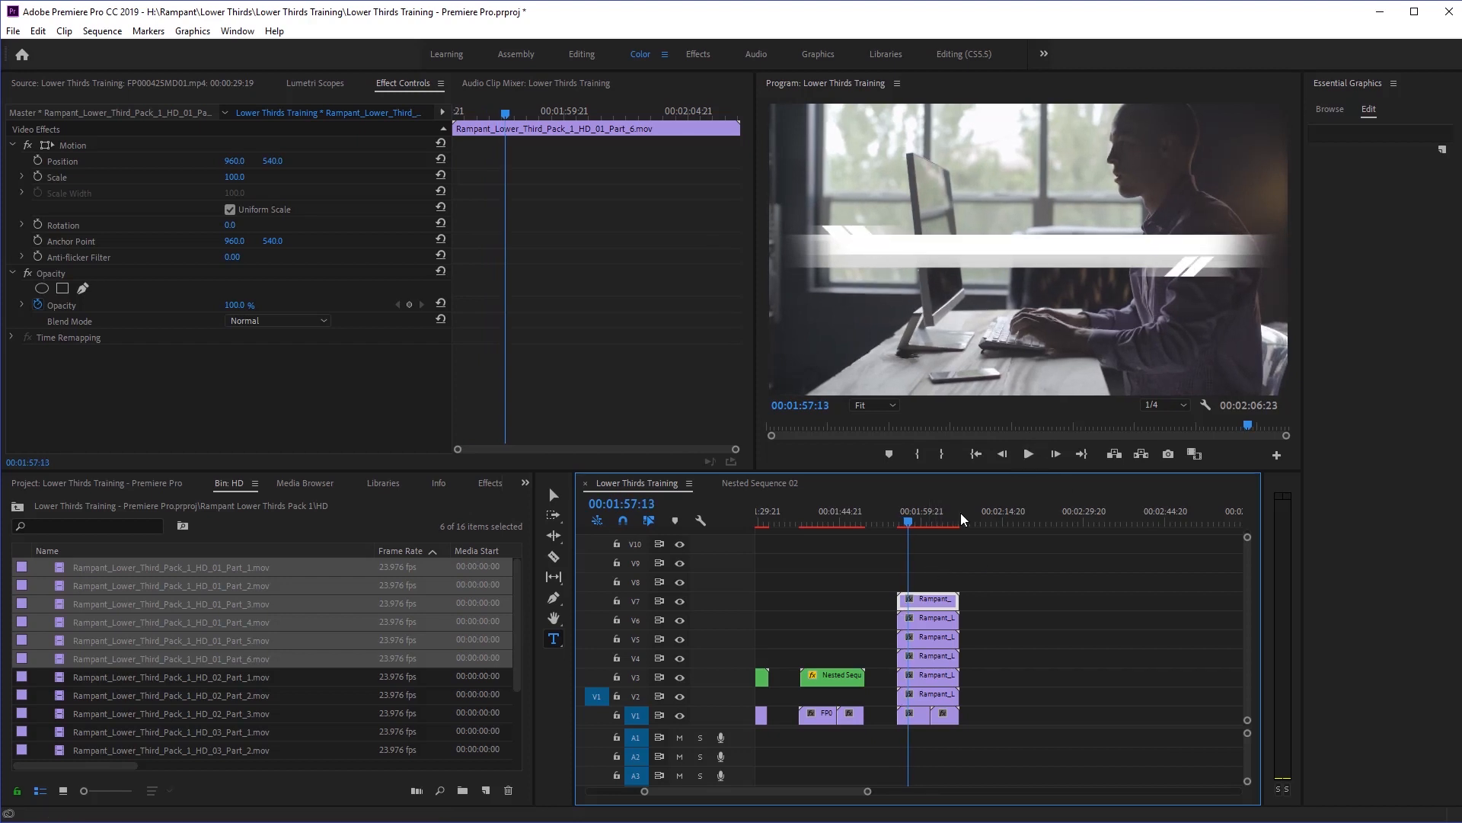
{"action": "left_click", "coordinate": [679, 602]}
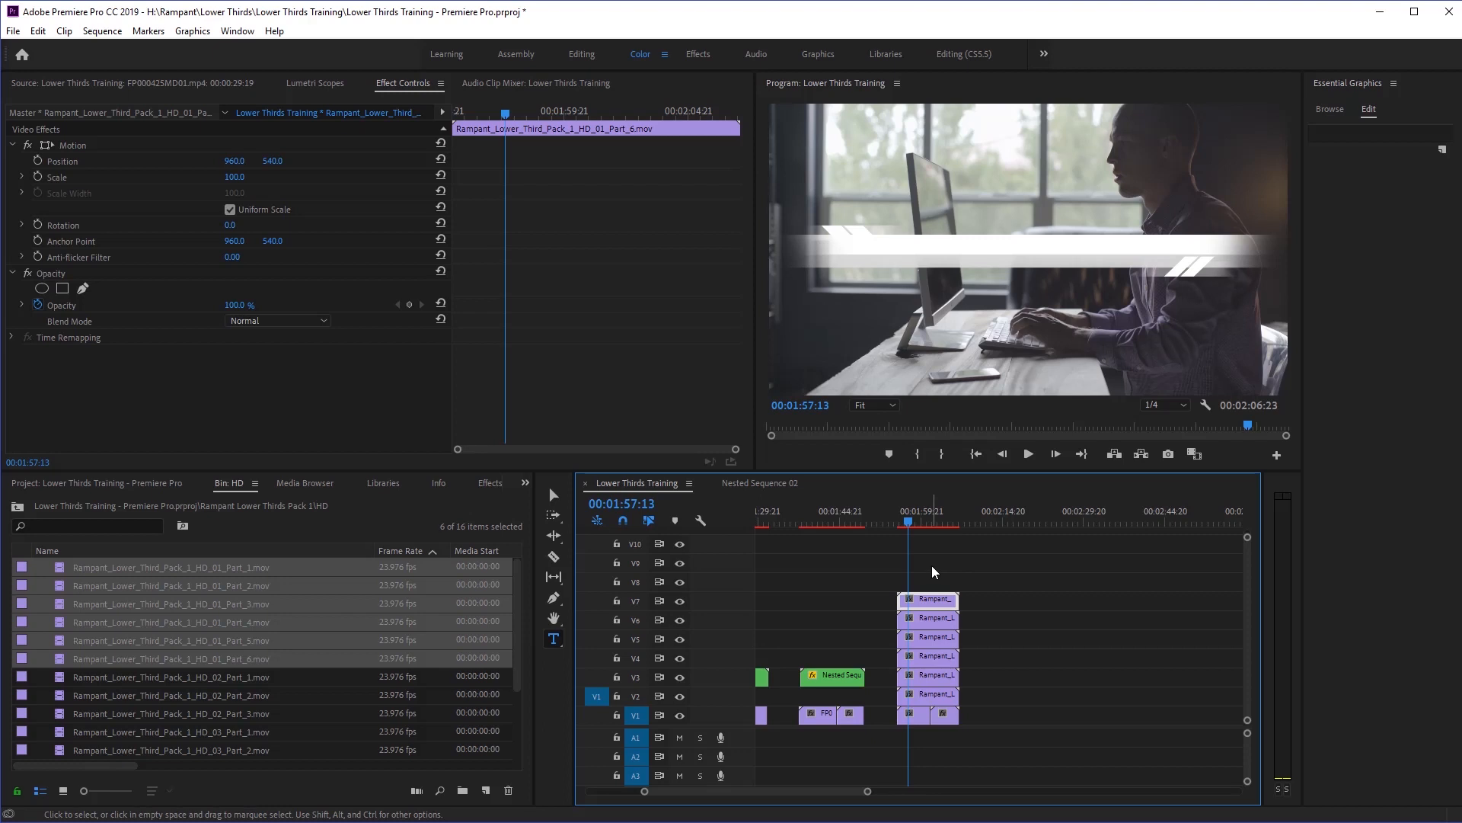
{"action": "left_click_drag", "start_coordinate": [931, 565], "coordinate": [934, 623]}
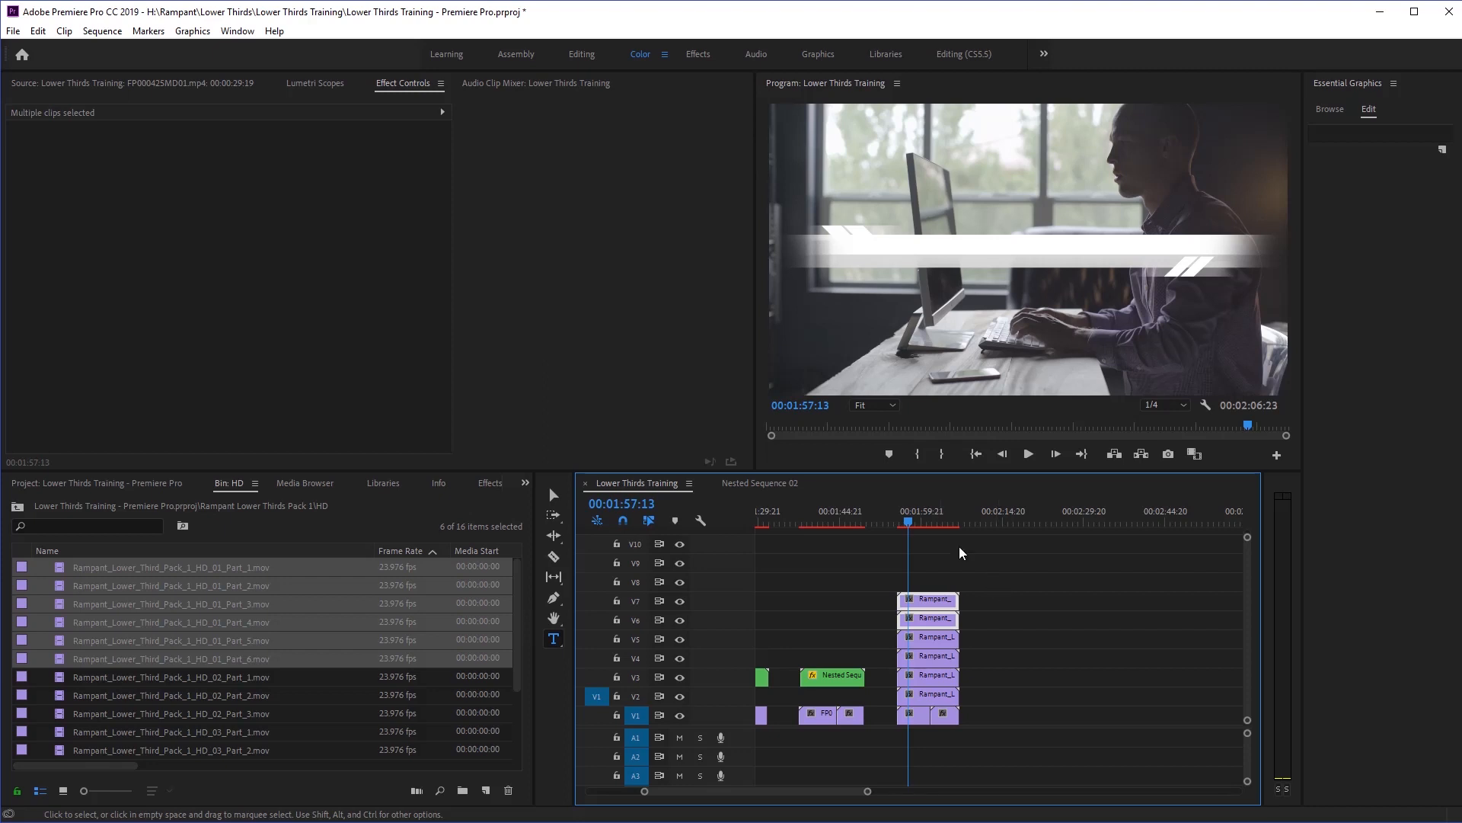
{"action": "left_click", "coordinate": [912, 519]}
{"action": "left_click", "coordinate": [938, 577]}
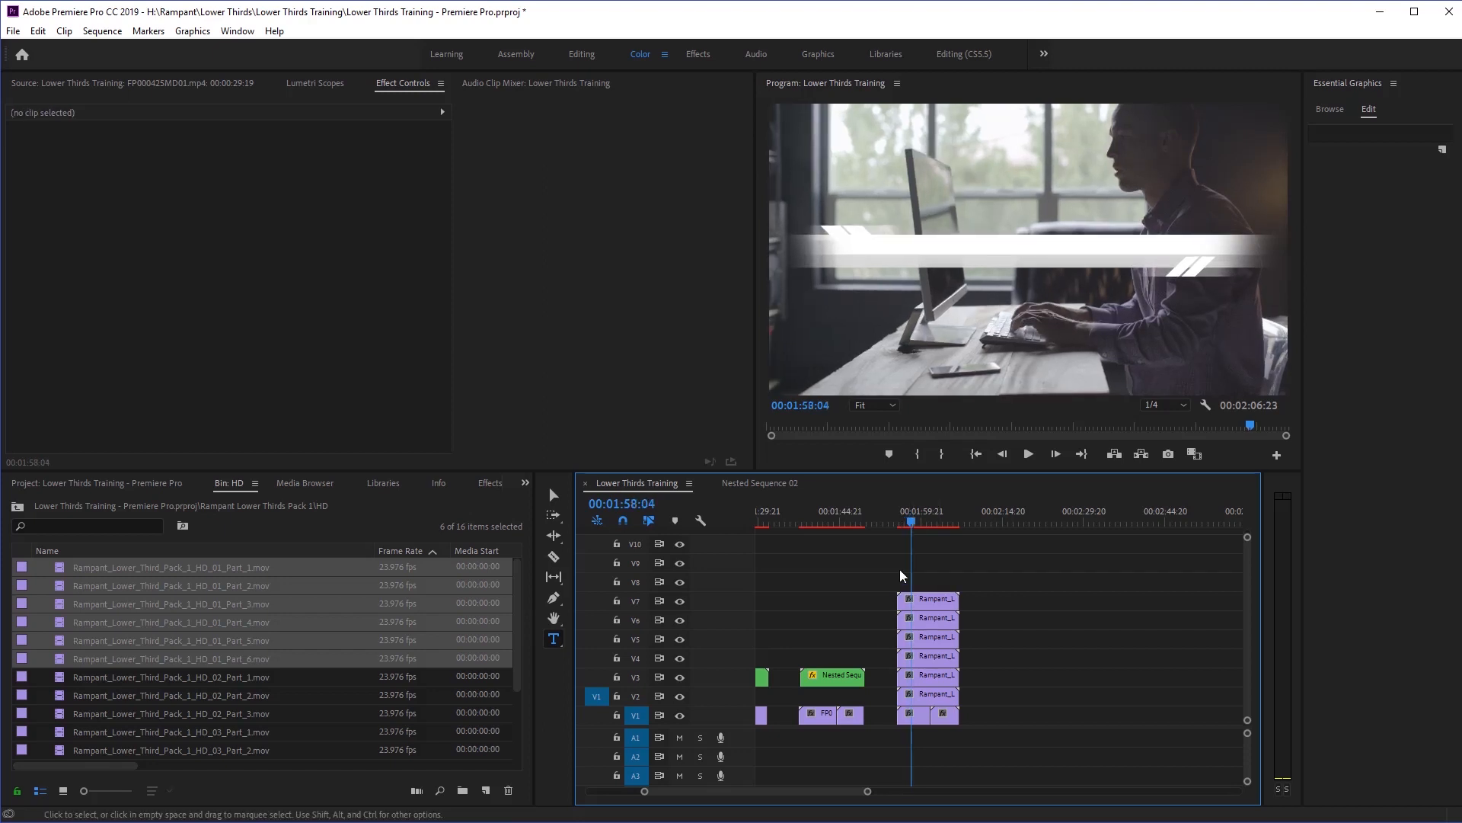
Apply the Tint effect to all six lower-third clips on V2 to V7.
{"action": "left_click_drag", "start_coordinate": [926, 553], "coordinate": [913, 701]}
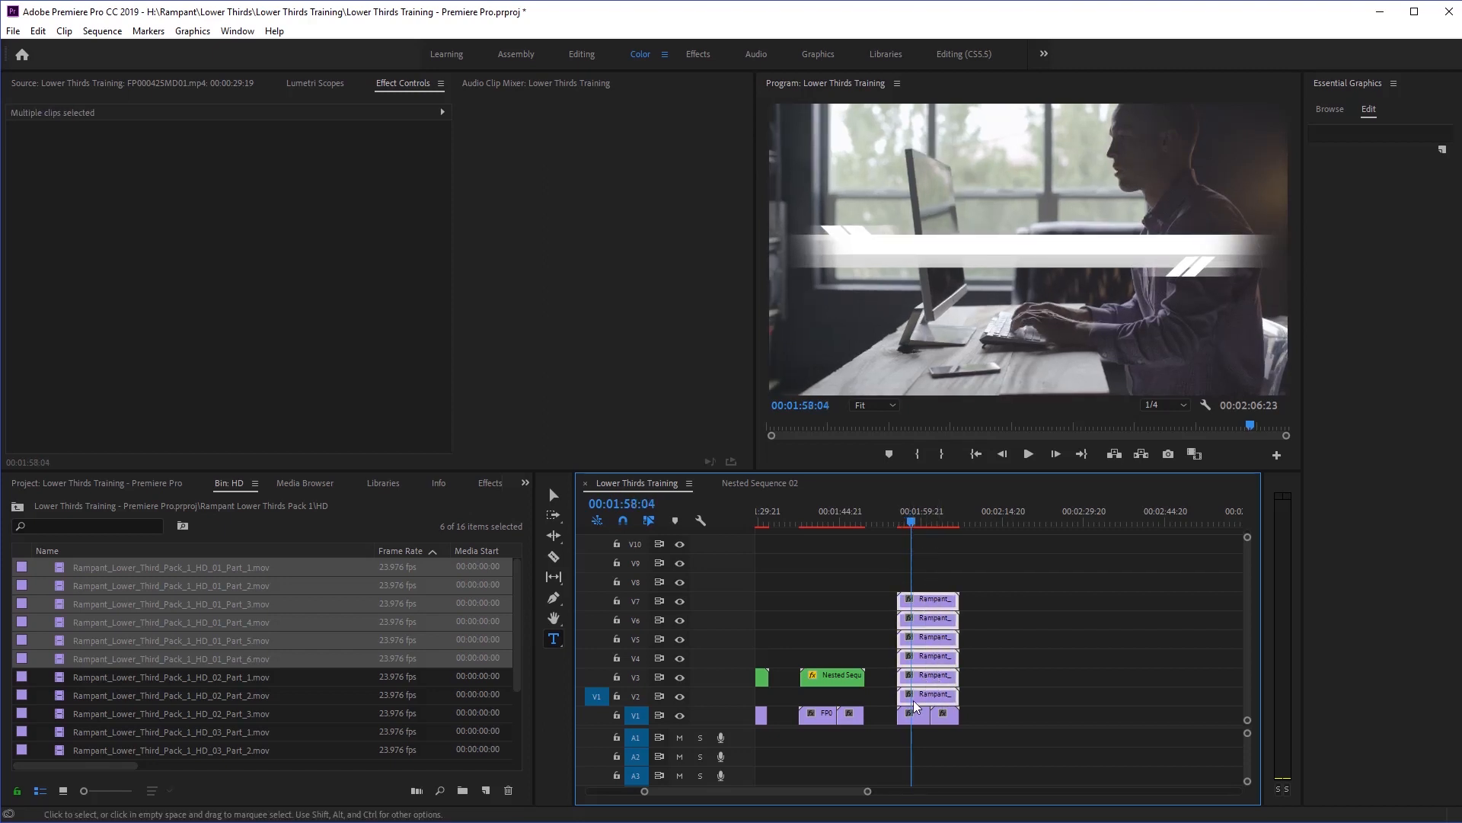
{"action": "left_click", "coordinate": [475, 486]}
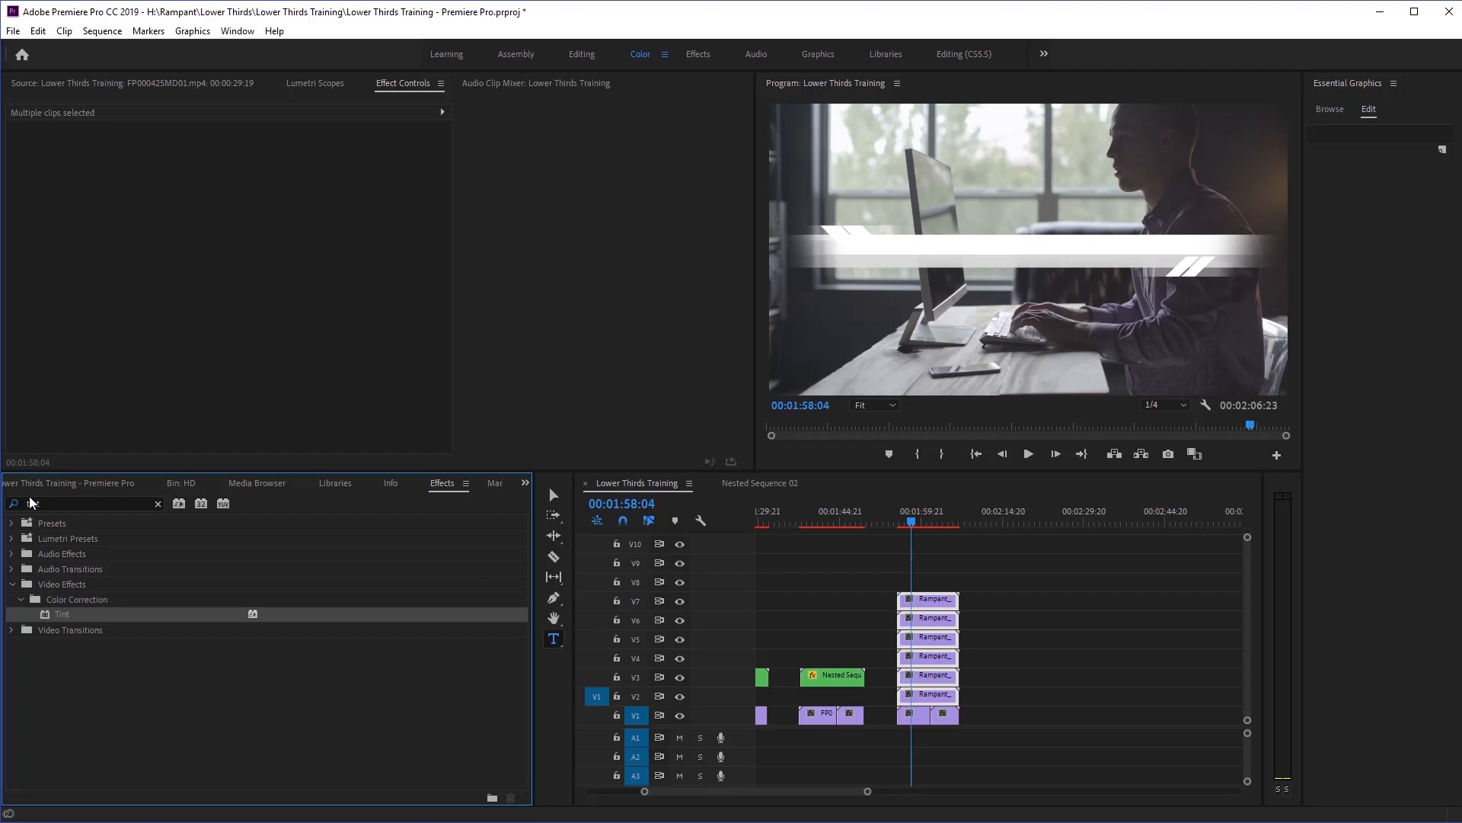
{"action": "left_click_drag", "start_coordinate": [338, 614], "coordinate": [939, 693]}
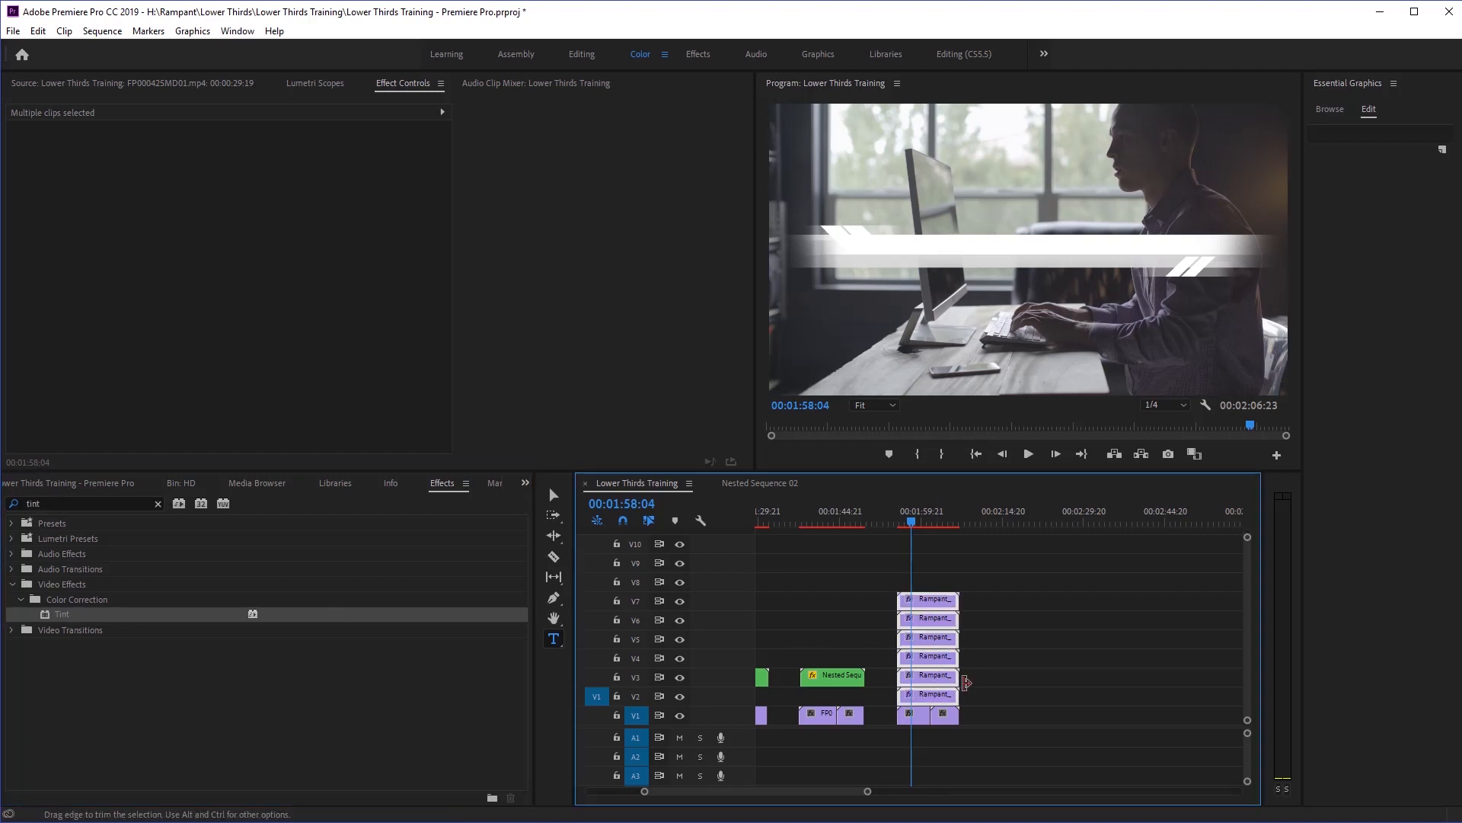
{"action": "left_click", "coordinate": [967, 679]}
Identify the graphic elements on V5 and V4 by toggling each track's visibility.
{"action": "left_click", "coordinate": [915, 606]}
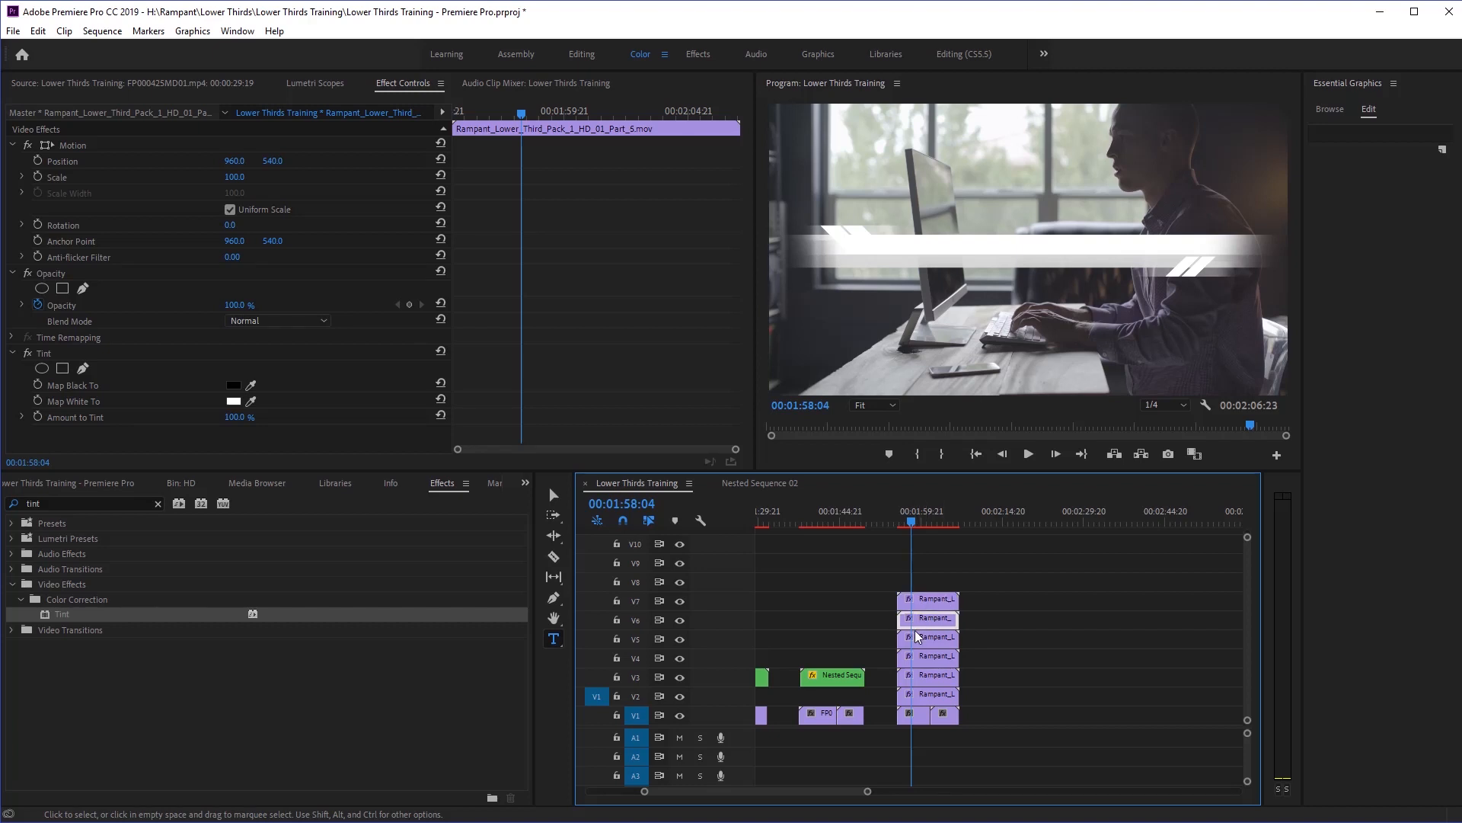
{"action": "left_click", "coordinate": [676, 638]}
{"action": "left_click", "coordinate": [676, 638]}
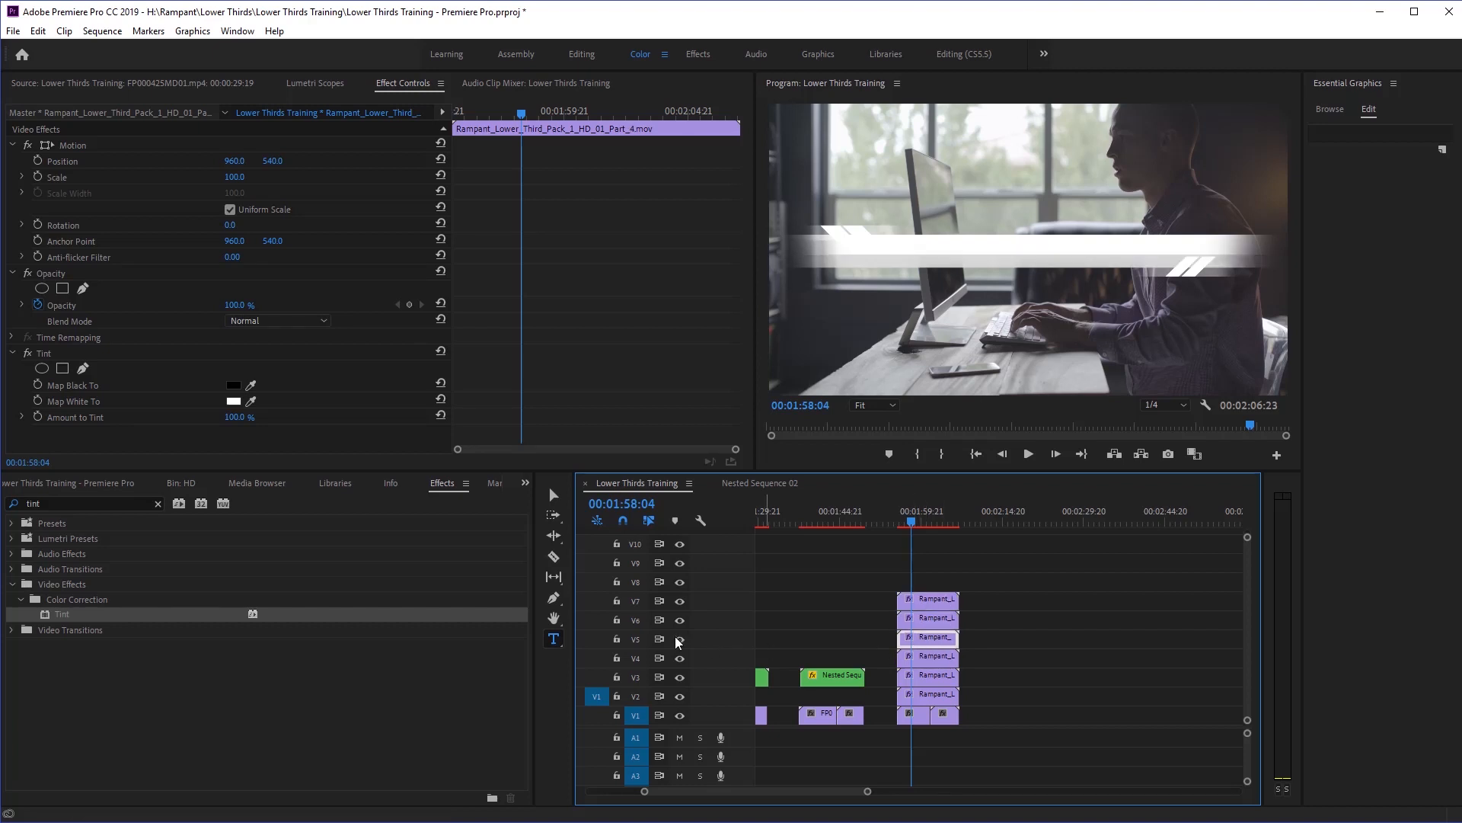
{"action": "left_click", "coordinate": [680, 658]}
{"action": "left_click", "coordinate": [680, 658]}
Rearrange the clips on V4 and V5 so that Part_3 sits on V5 in place of Part_4.
{"action": "left_click", "coordinate": [936, 658]}
{"action": "mouse_move", "coordinate": [936, 661]}
{"action": "left_mouse_down"}
{"action": "mouse_move", "coordinate": [1010, 642]}
{"action": "mouse_move", "coordinate": [919, 660]}
{"action": "left_mouse_up"}
{"action": "left_click", "coordinate": [1008, 638]}
{"action": "left_click_drag", "start_coordinate": [1008, 638], "coordinate": [934, 639]}
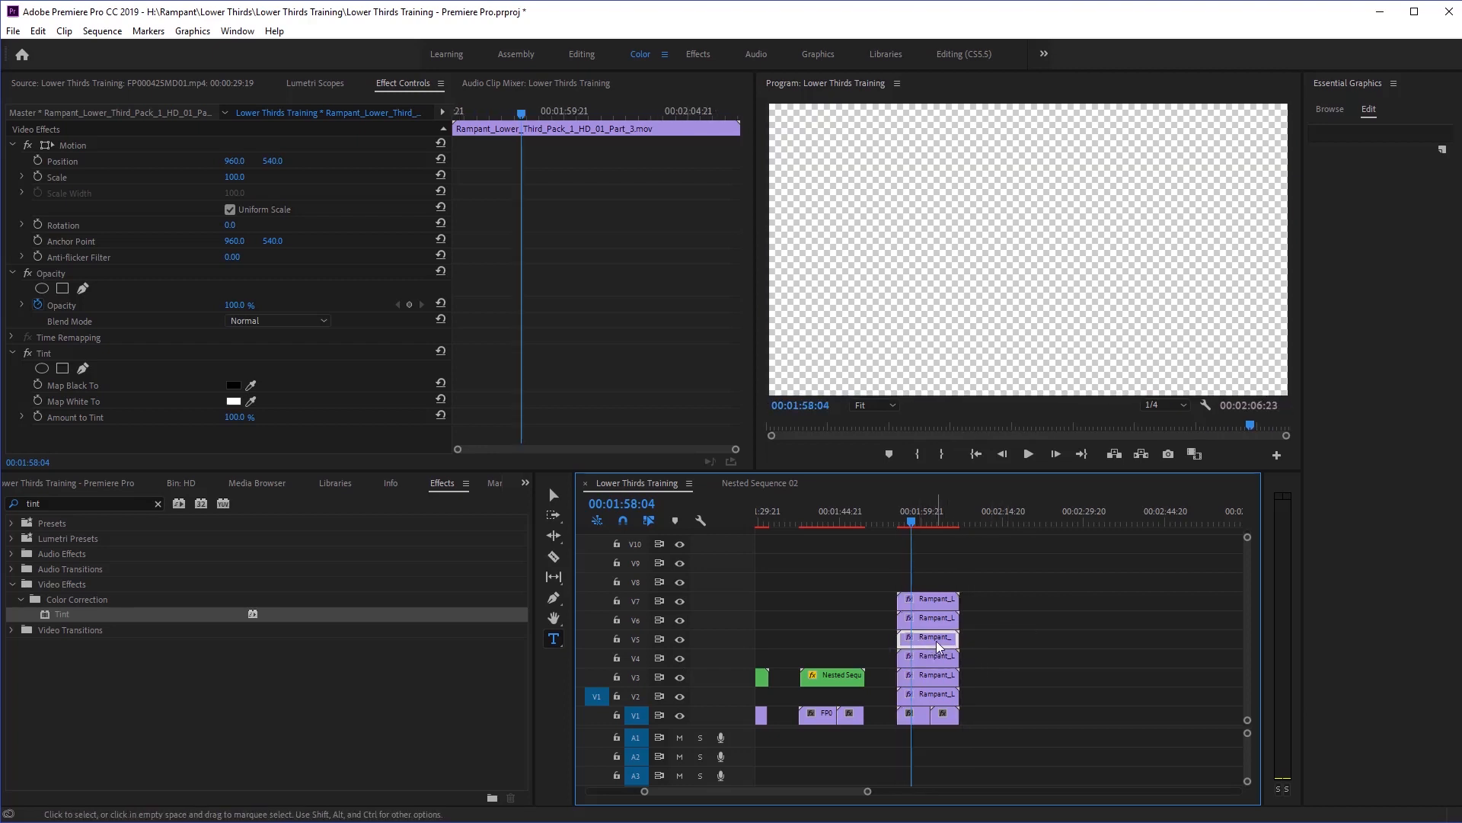
Check the V5 layer by toggling its visibility and set its clip's Tint Map White To colour to dark teal.
{"action": "left_click", "coordinate": [681, 640]}
{"action": "left_click", "coordinate": [681, 640]}
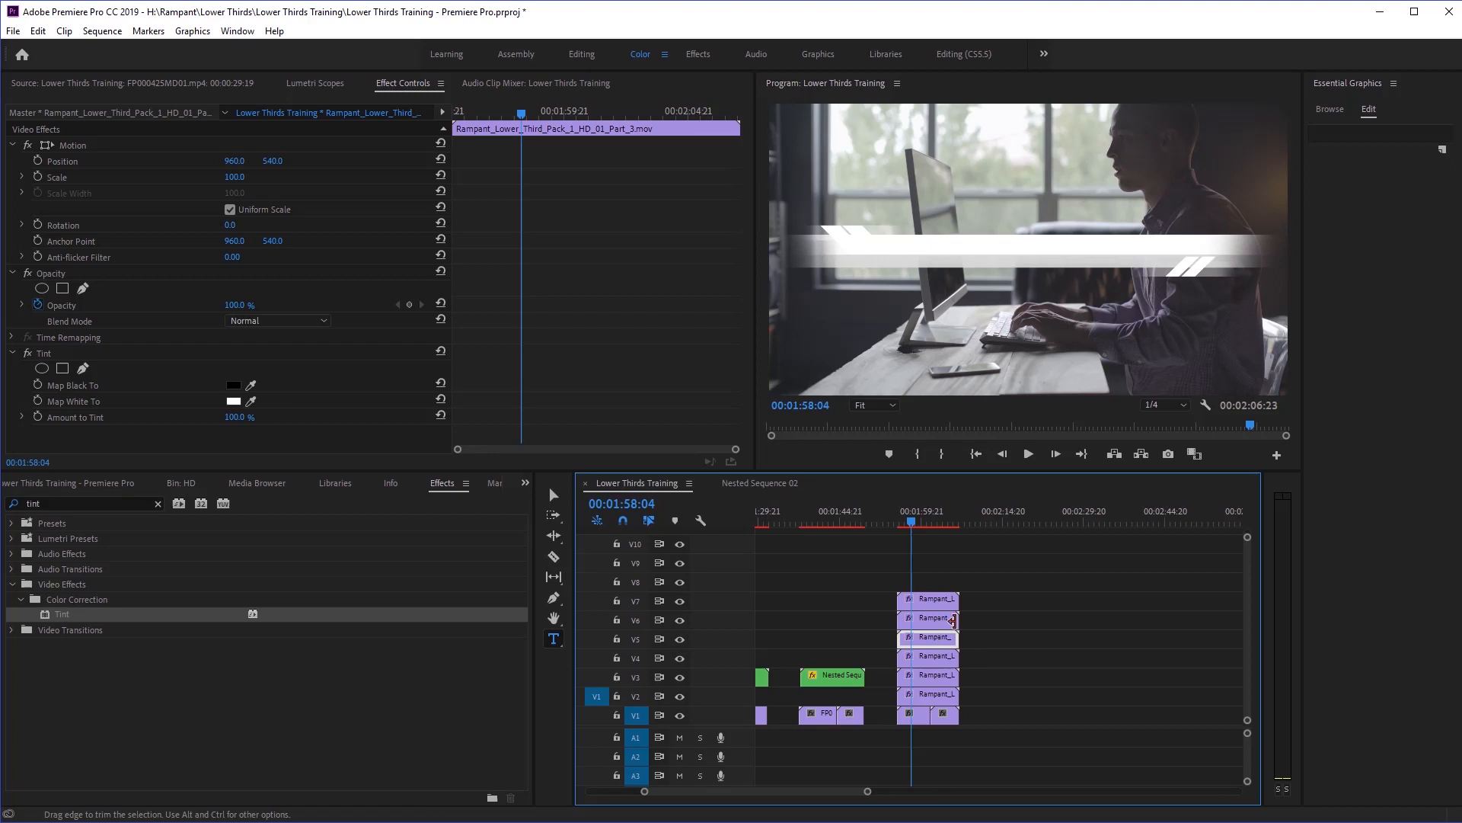
{"action": "left_click", "coordinate": [233, 402]}
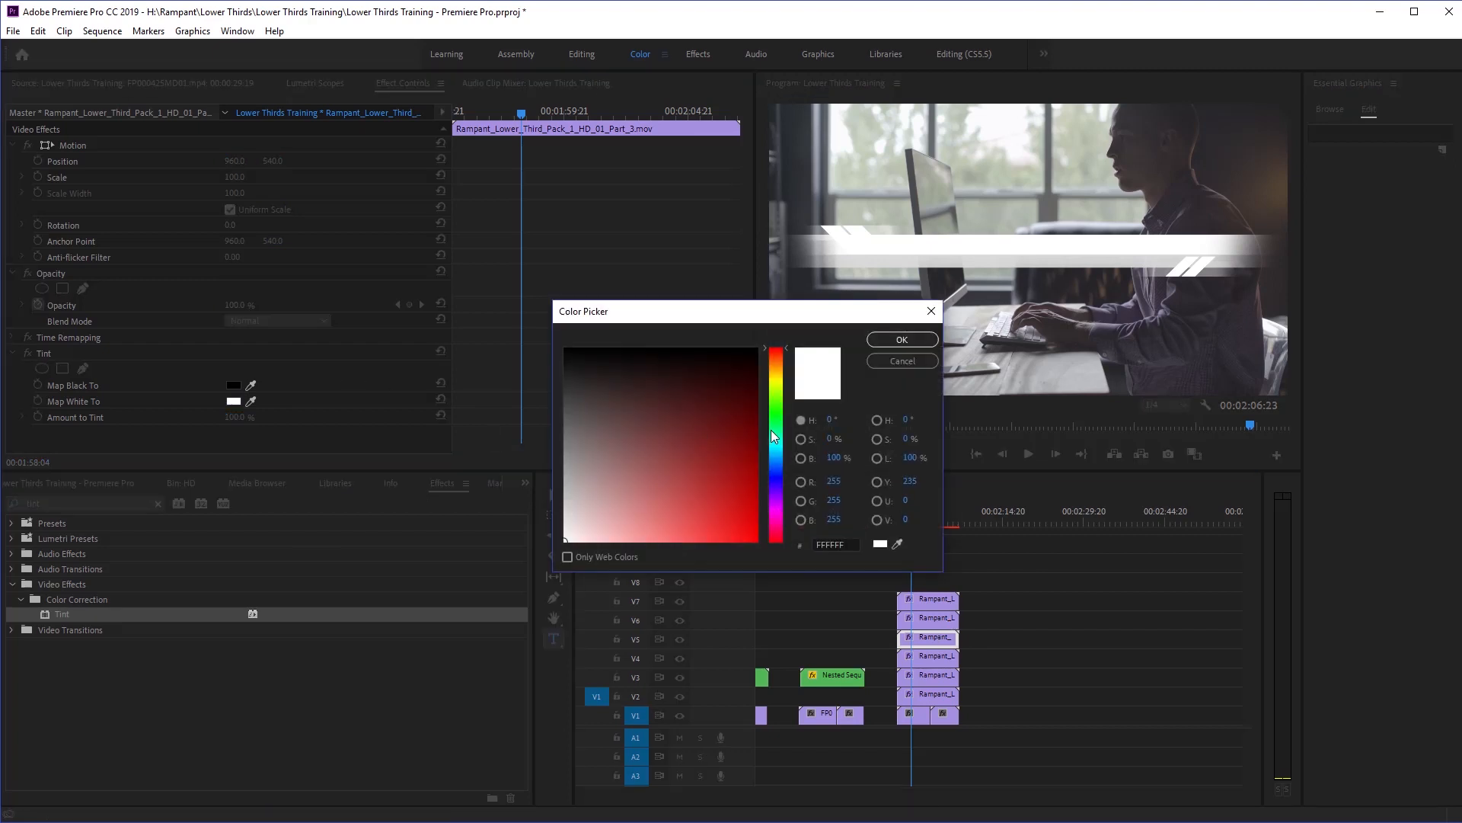
{"action": "left_click", "coordinate": [775, 443]}
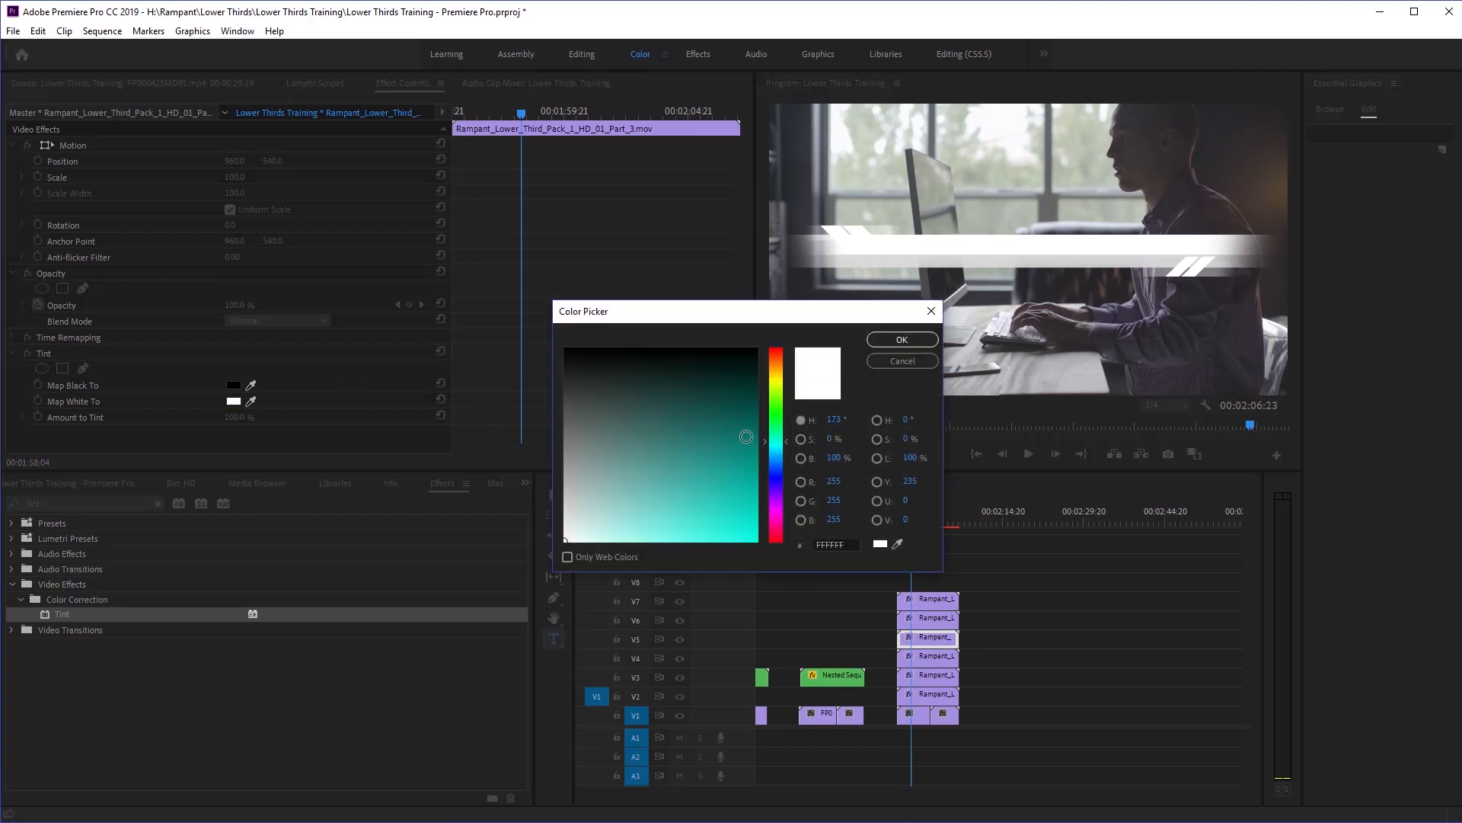
{"action": "left_click", "coordinate": [745, 437]}
{"action": "left_click", "coordinate": [902, 340]}
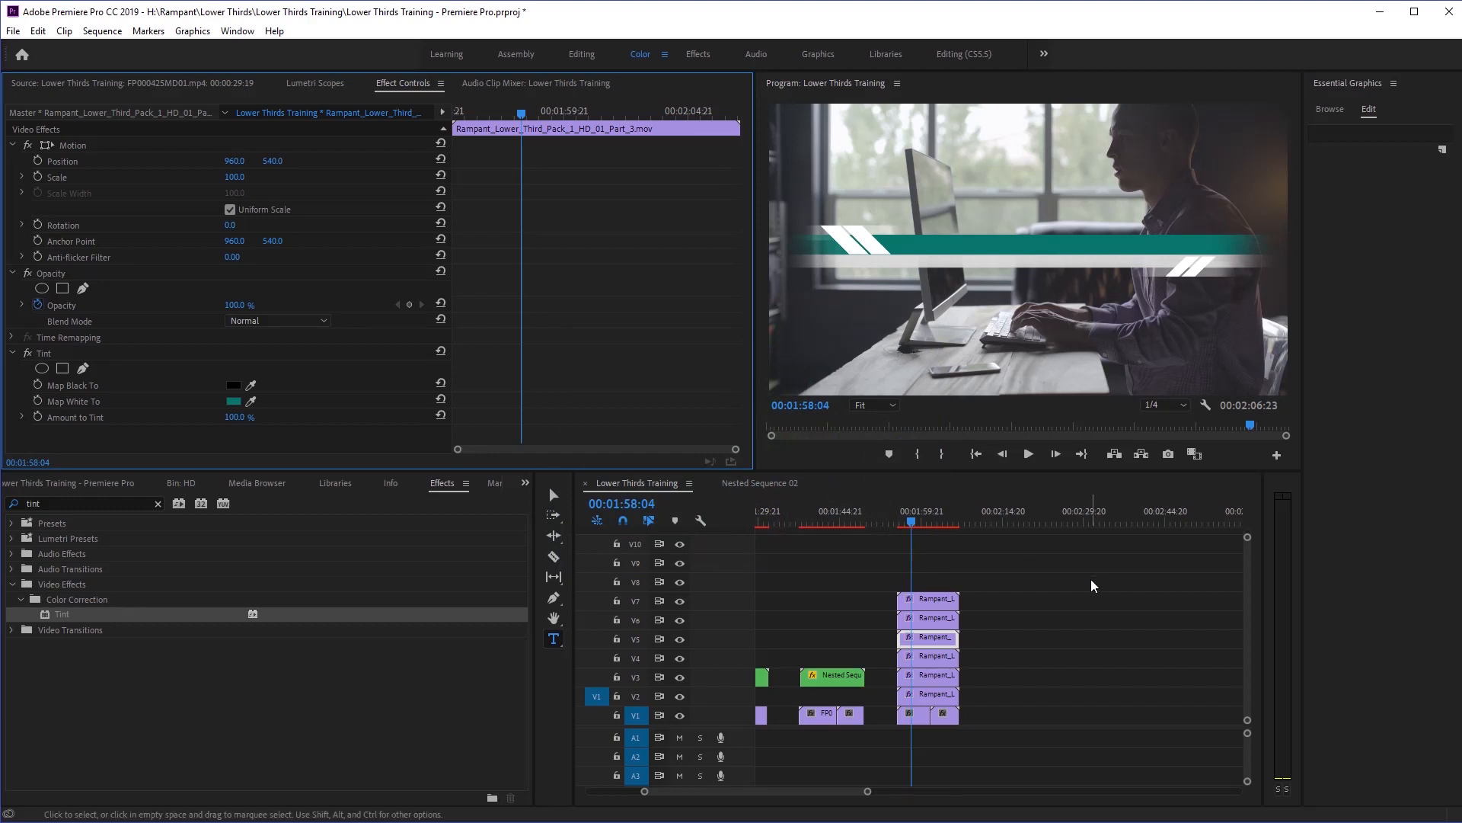
Set the Tint Map White To colour of the V4 clip to green 2C9B7D.
{"action": "left_click", "coordinate": [935, 655]}
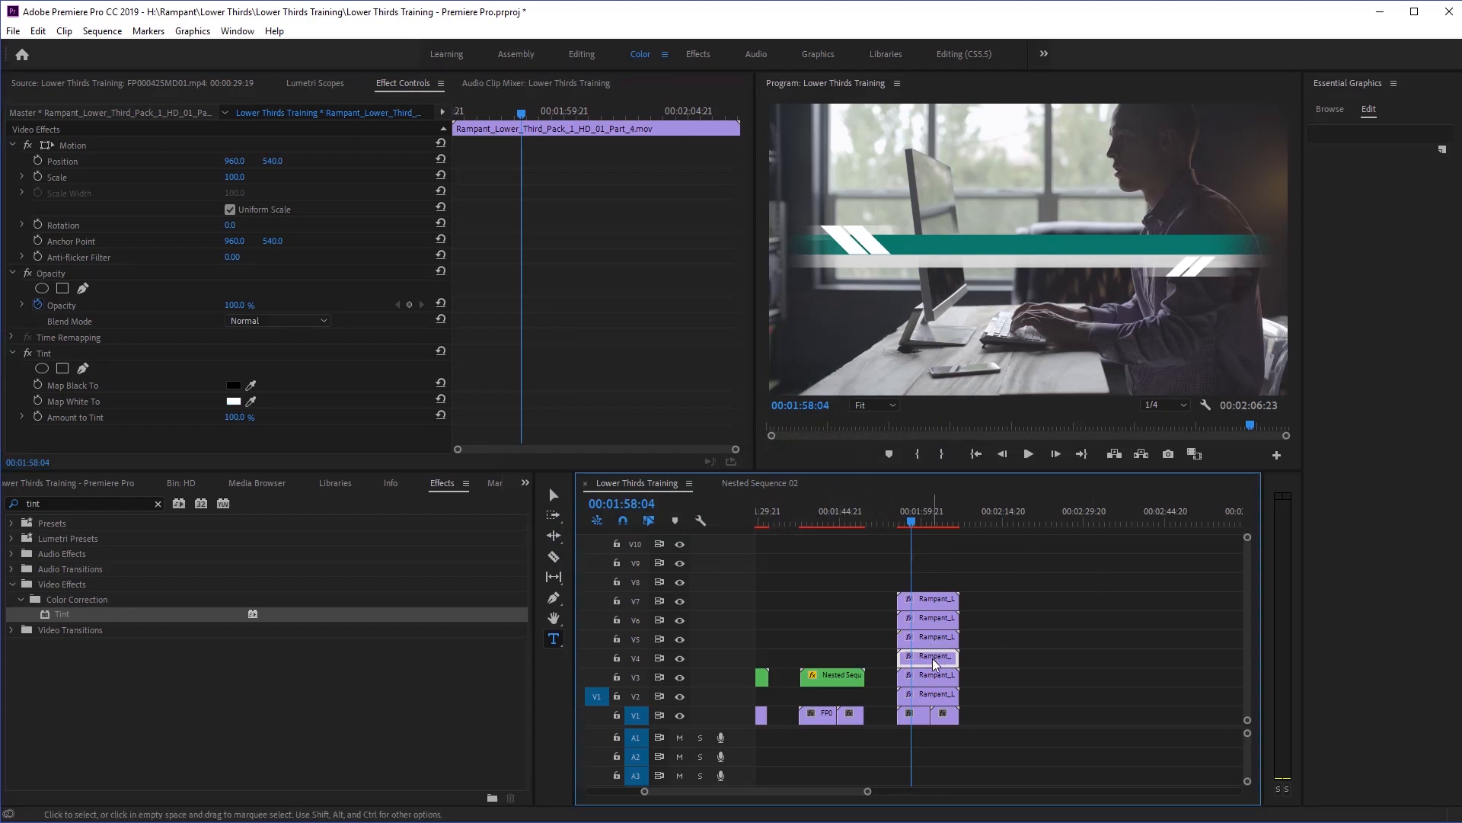
{"action": "left_click", "coordinate": [233, 402]}
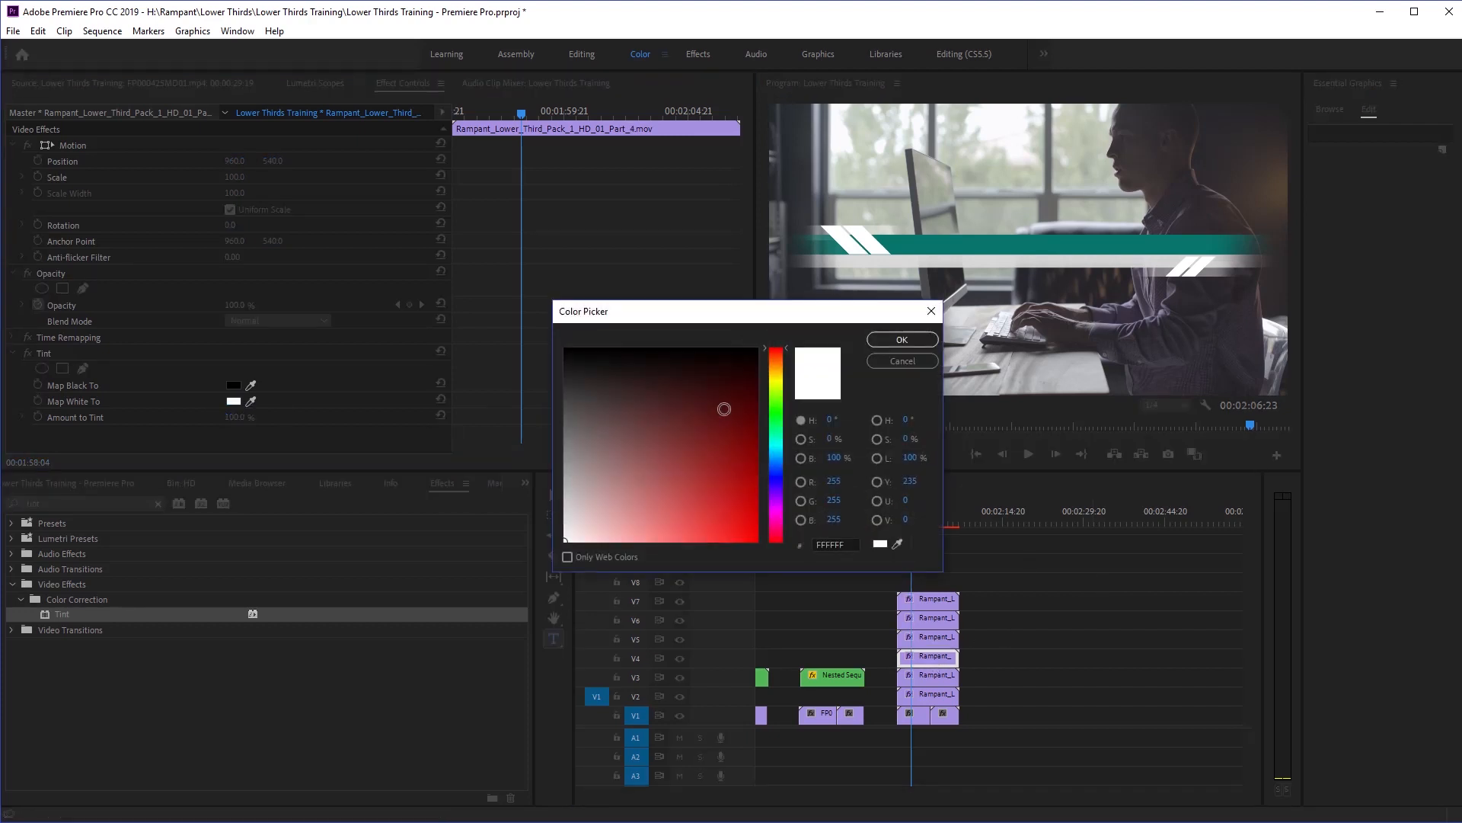
{"action": "left_click_drag", "start_coordinate": [779, 451], "coordinate": [702, 465]}
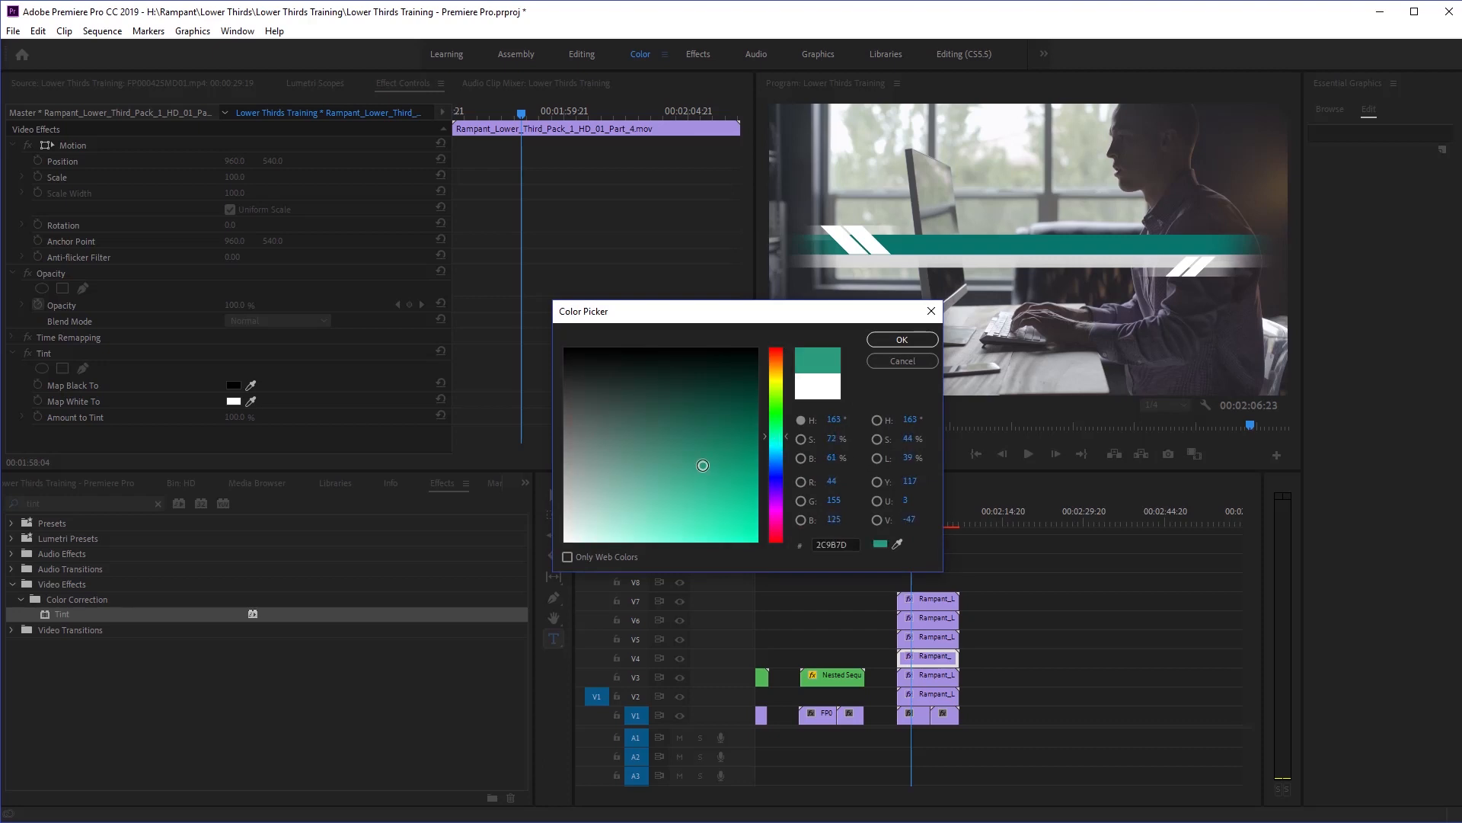
{"action": "left_click", "coordinate": [901, 340]}
Change the V5 clip's Tint Map White To colour to blue 075376.
{"action": "left_click", "coordinate": [941, 642]}
{"action": "left_click", "coordinate": [233, 401]}
{"action": "left_click_drag", "start_coordinate": [779, 437], "coordinate": [778, 463]}
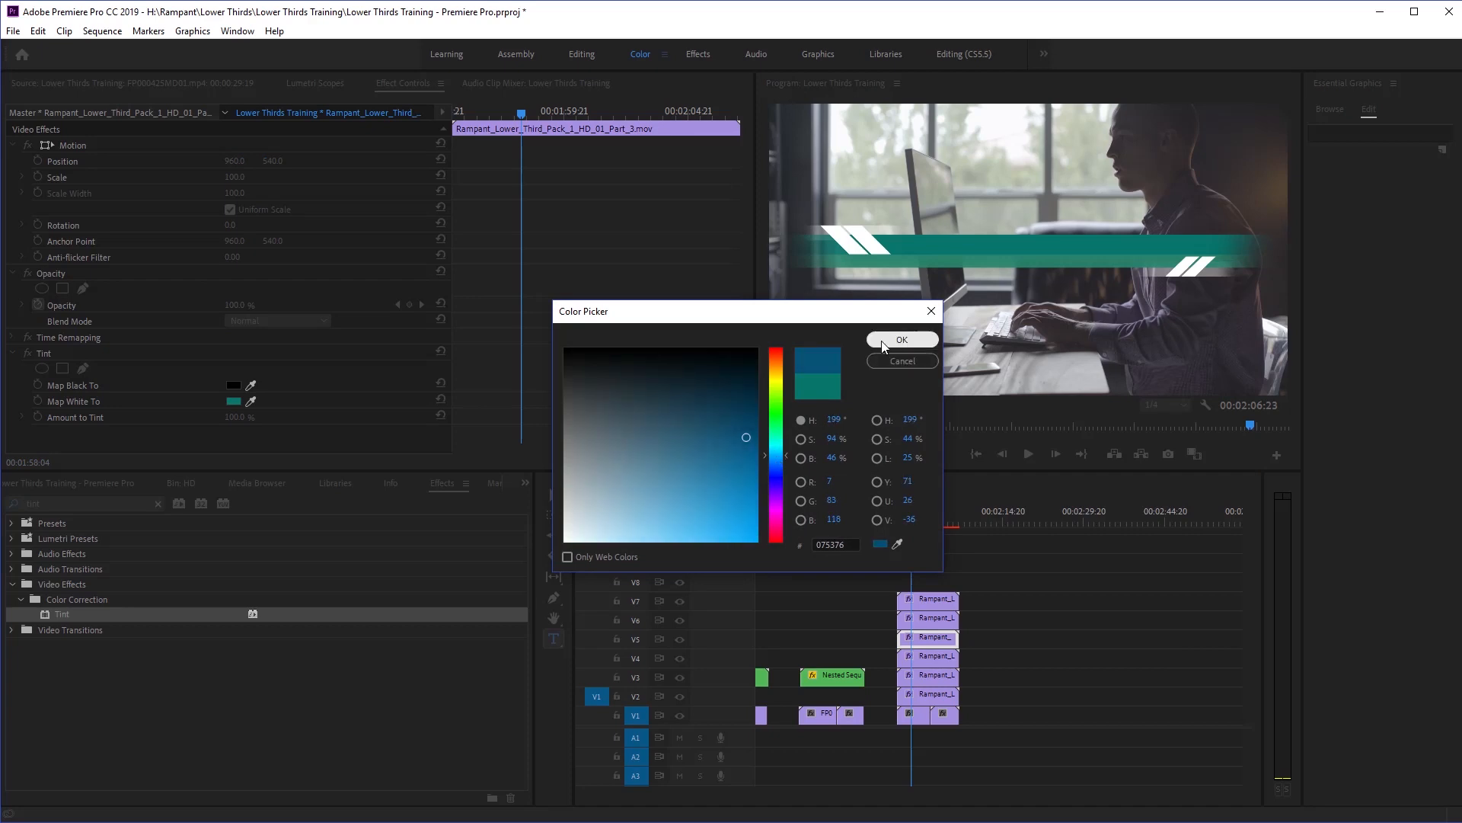
{"action": "left_click", "coordinate": [901, 340]}
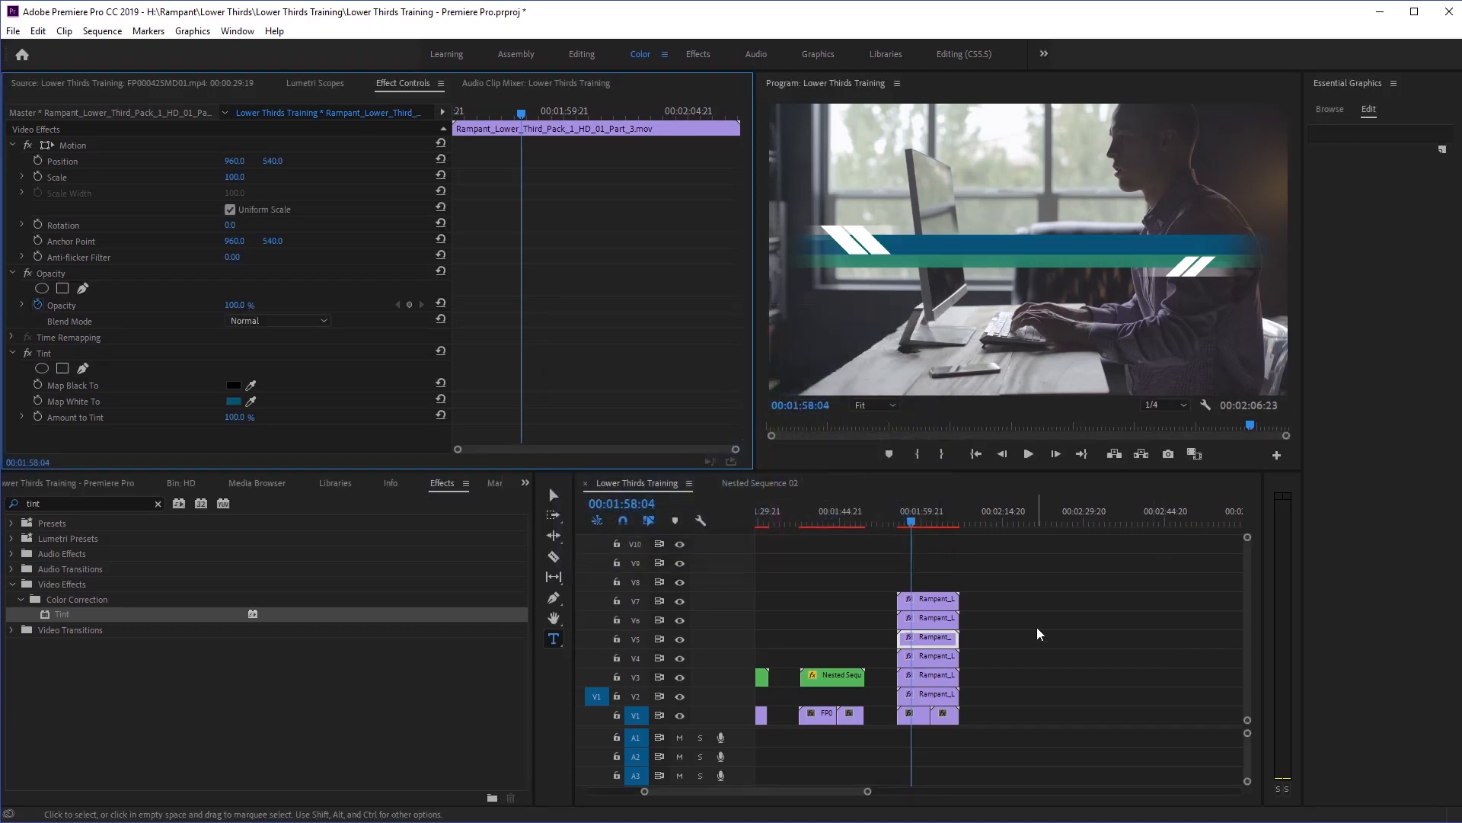
Set the Tint Map White To colour of the V7 clip to bright yellow FFF600.
{"action": "left_click", "coordinate": [935, 602]}
{"action": "left_click", "coordinate": [234, 401]}
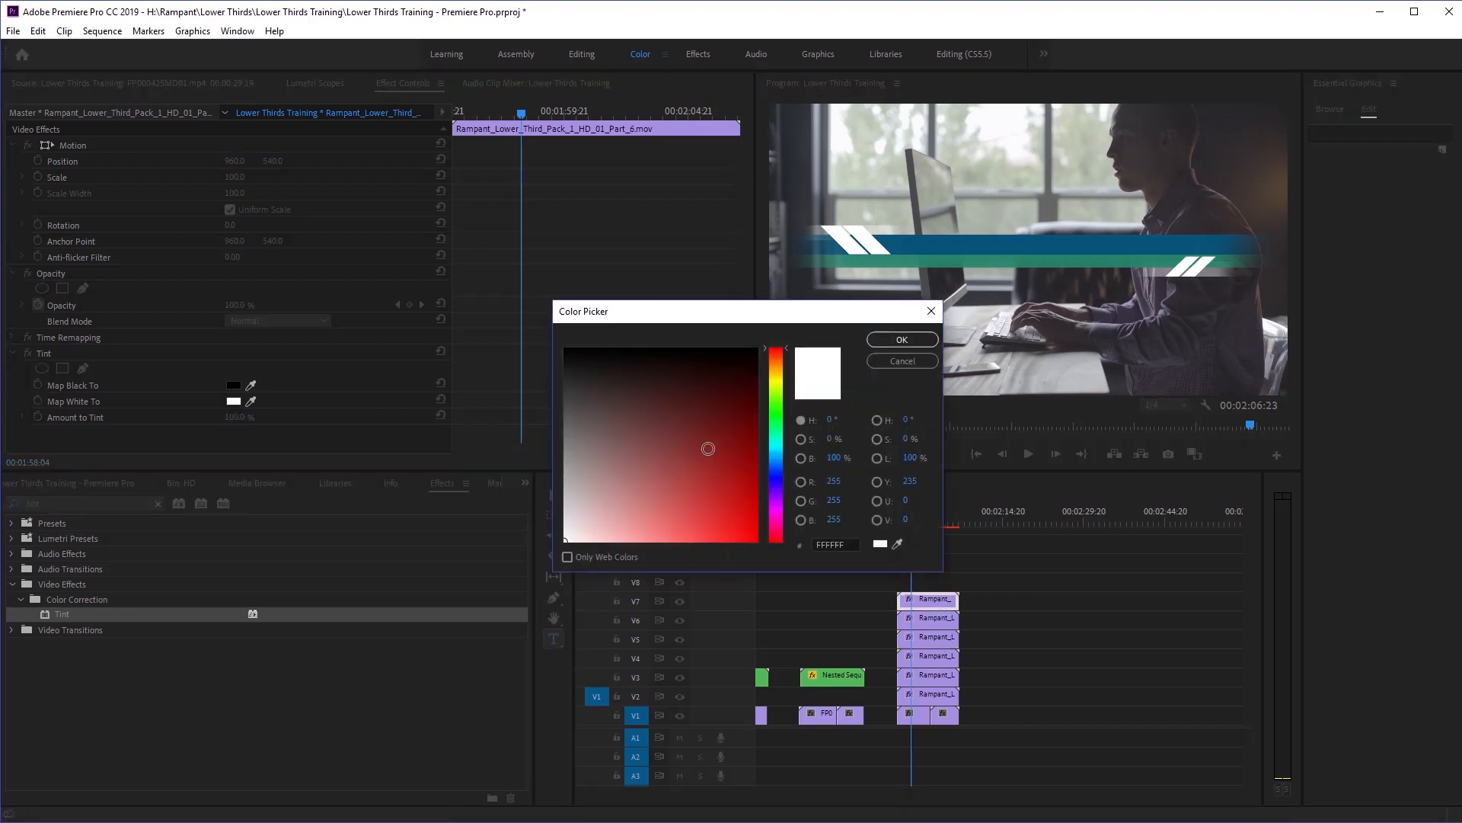
{"action": "left_click", "coordinate": [772, 381]}
{"action": "left_click", "coordinate": [757, 540]}
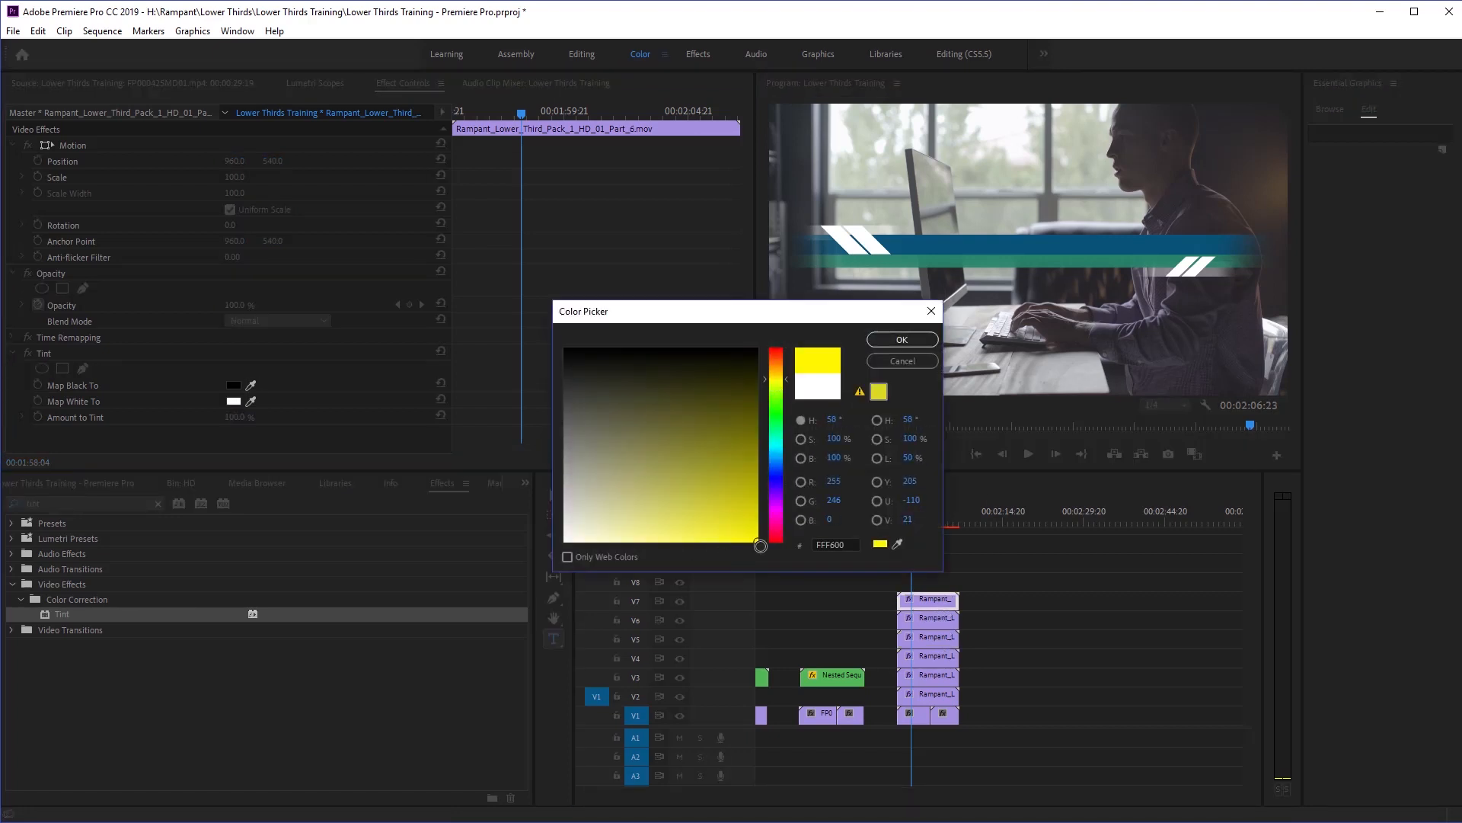
{"action": "left_click", "coordinate": [886, 345]}
{"action": "left_click", "coordinate": [922, 617]}
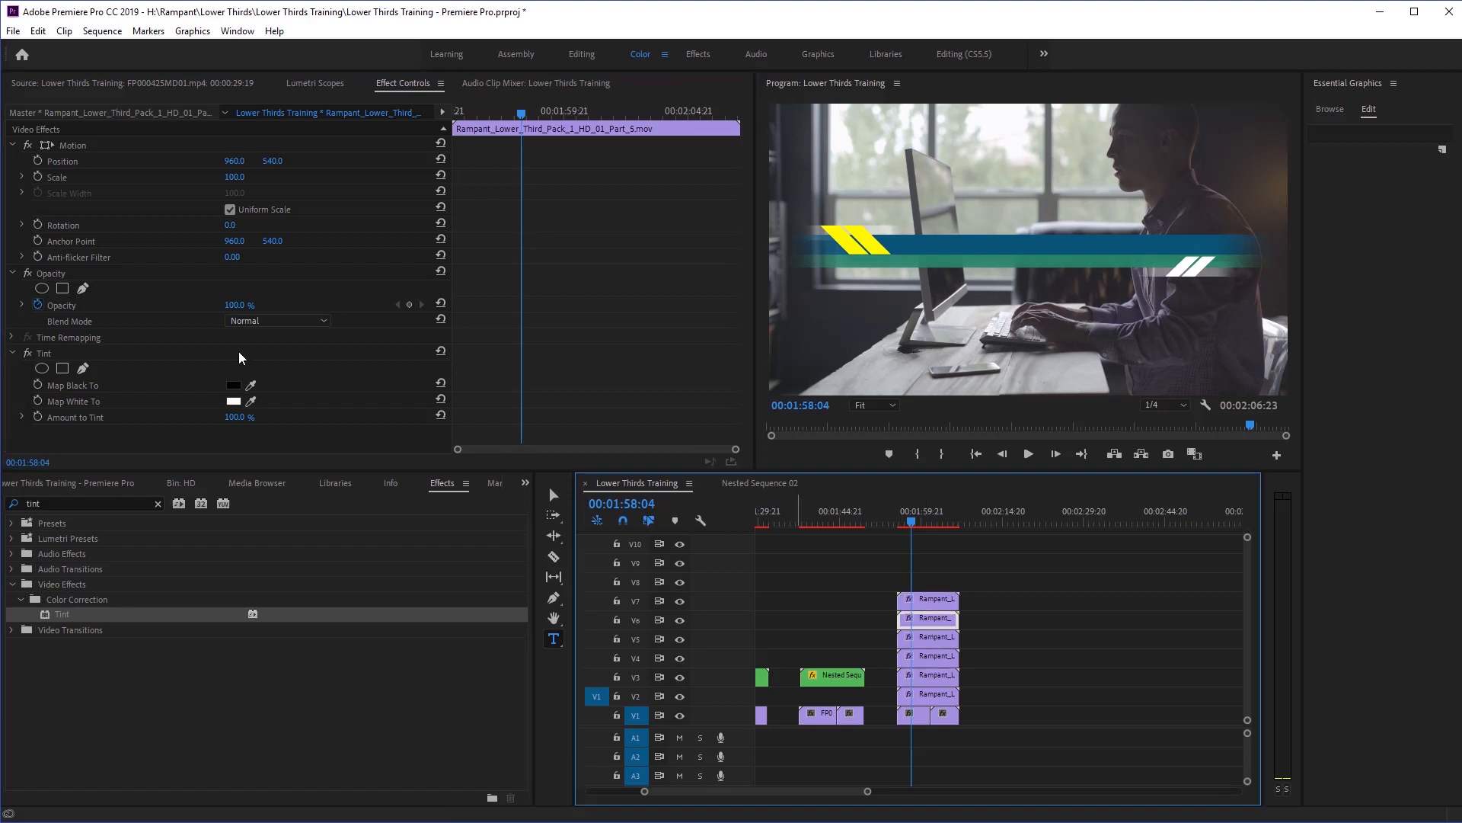
{"action": "left_click", "coordinate": [234, 401]}
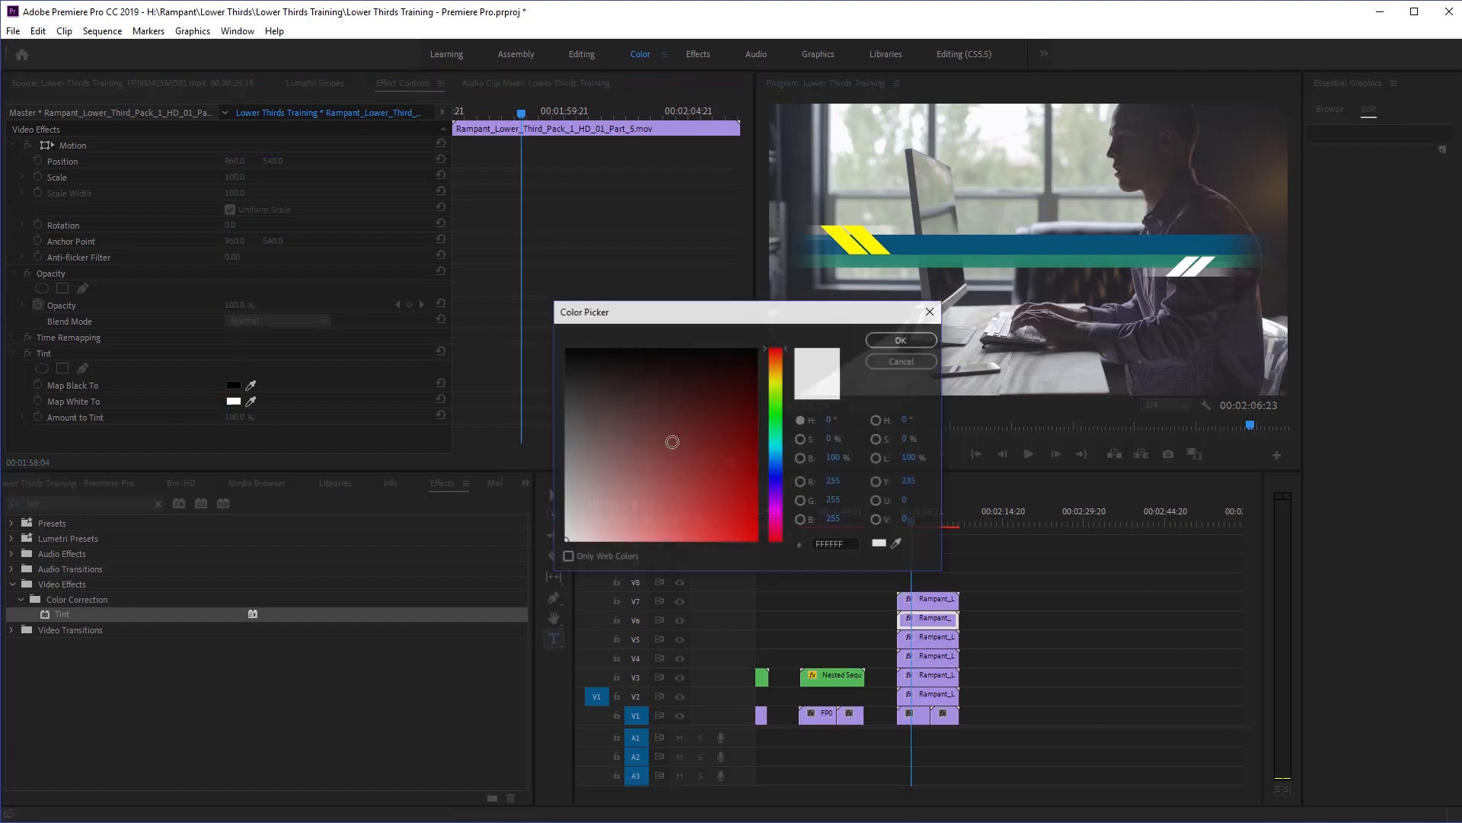
{"action": "left_click", "coordinate": [776, 380]}
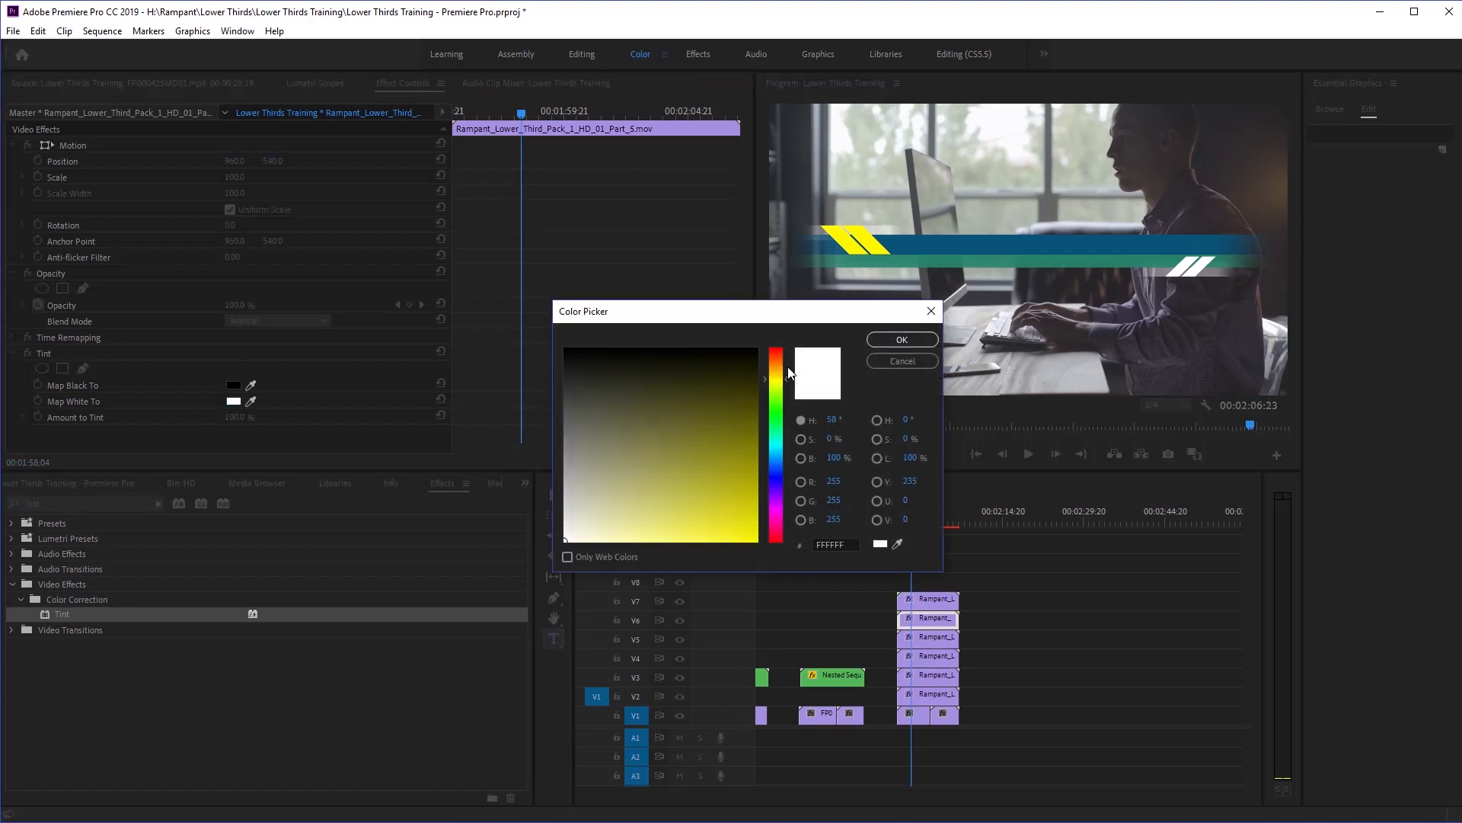
{"action": "left_click", "coordinate": [902, 363]}
Copy the yellow hex value FFF600 from the V7 clip's tint and apply it as the V6 clip's Map White To colour.
{"action": "left_click", "coordinate": [926, 599]}
{"action": "left_click", "coordinate": [234, 401]}
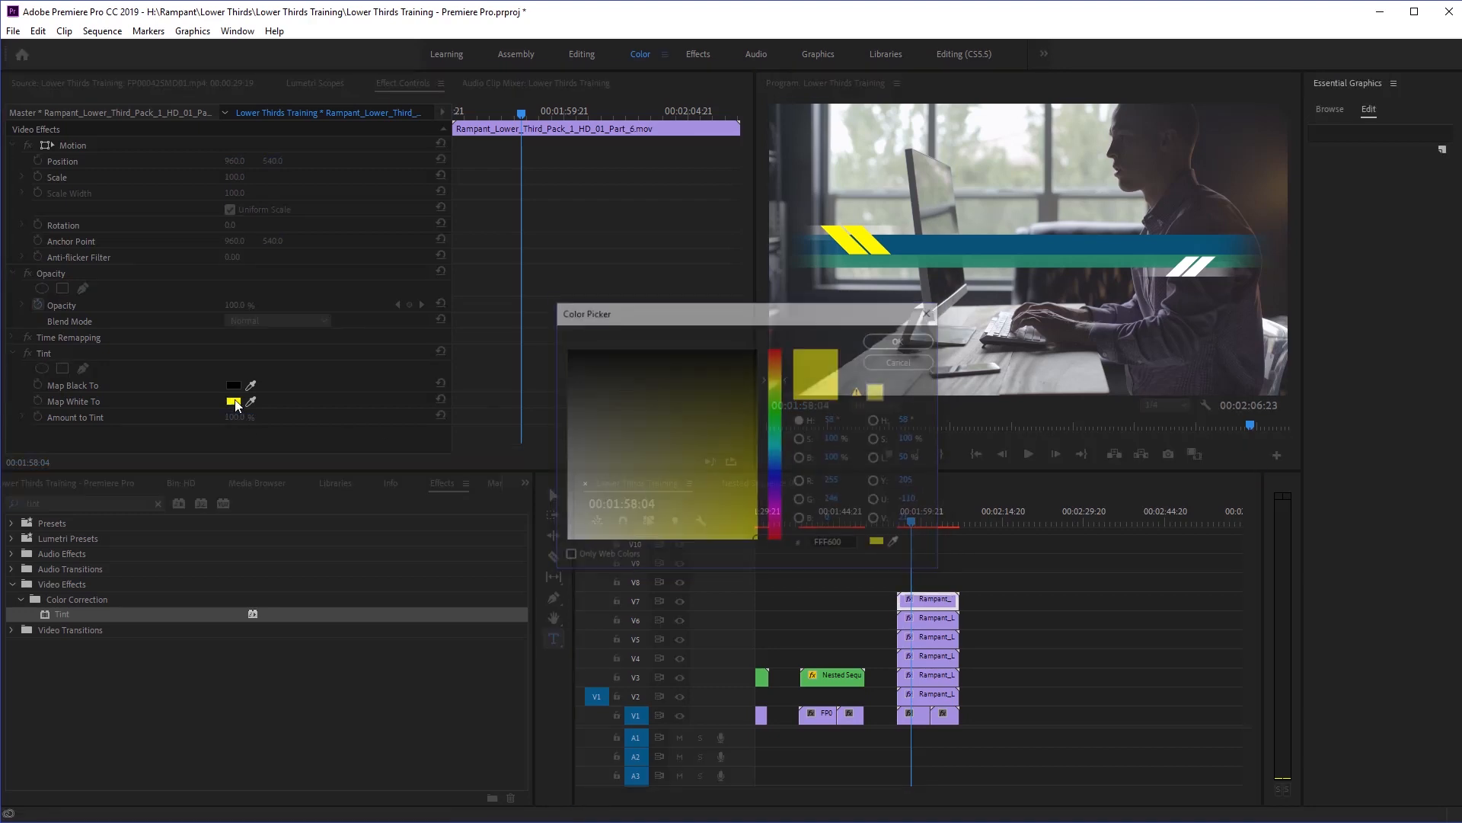
{"action": "left_click", "coordinate": [827, 543]}
{"action": "key", "text": "ctrl+c"}
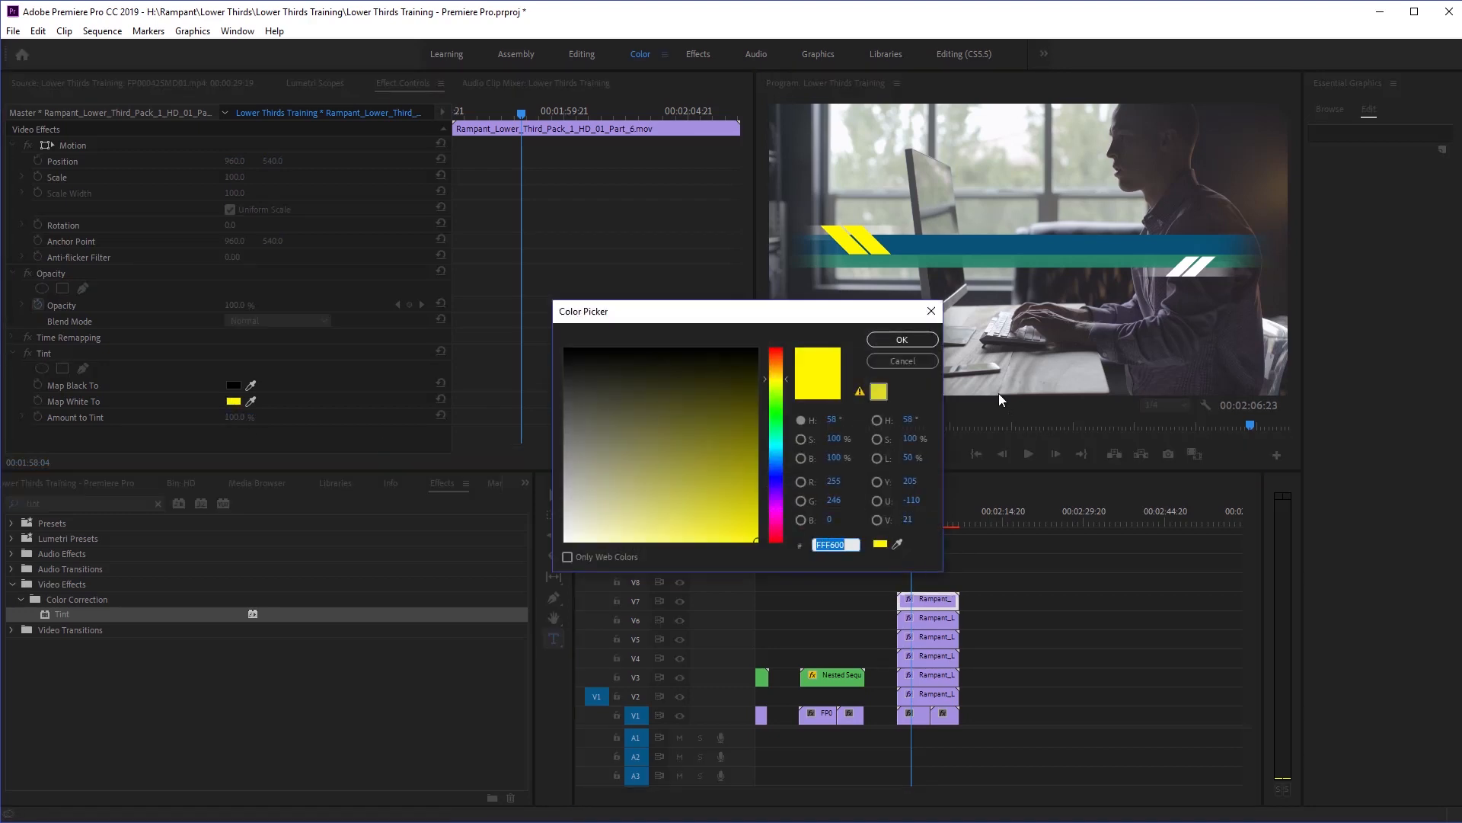
{"action": "left_click", "coordinate": [913, 340]}
{"action": "left_click", "coordinate": [918, 619]}
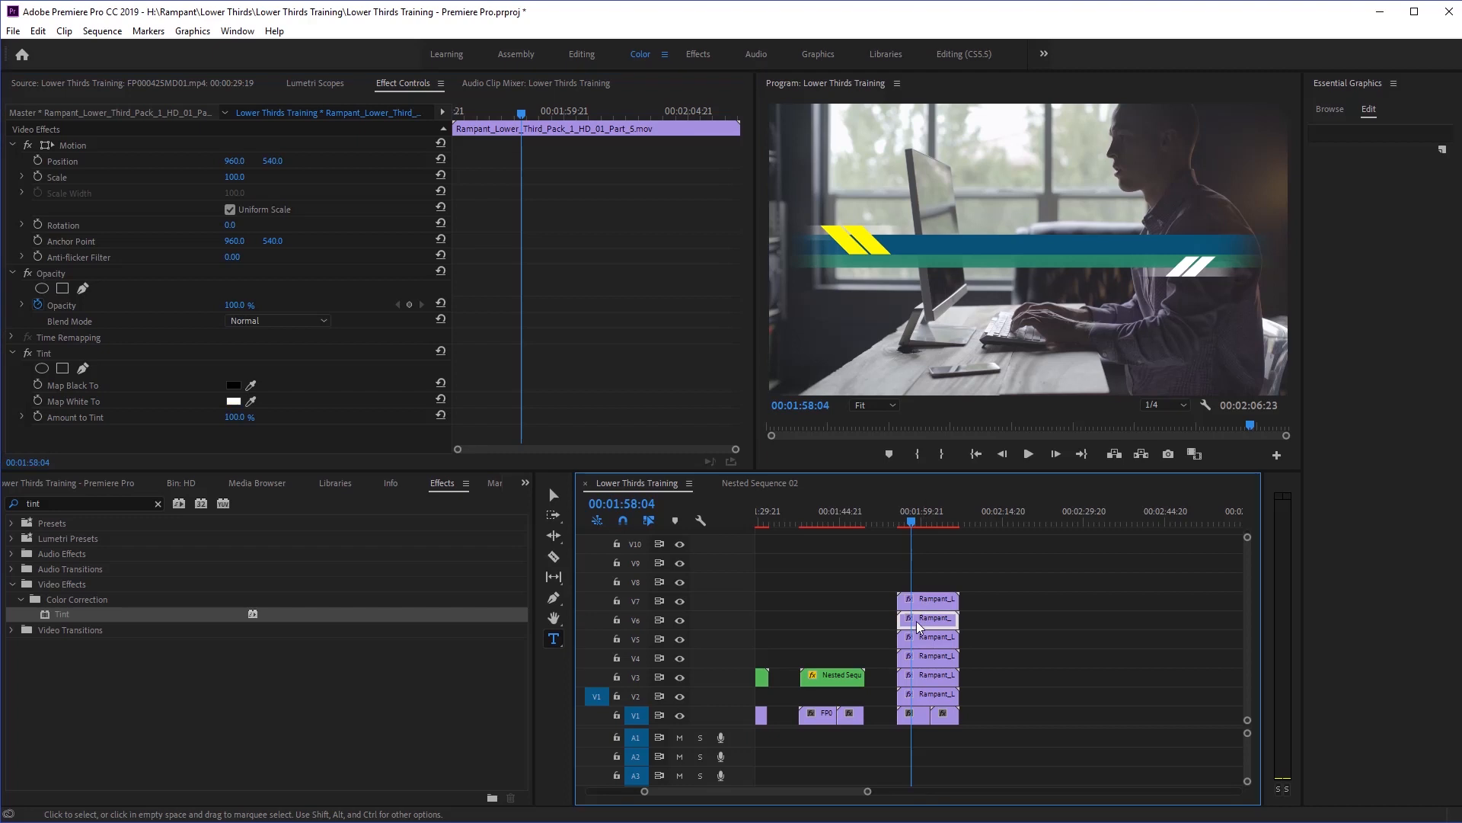
{"action": "left_click", "coordinate": [234, 403]}
{"action": "double_click", "coordinate": [824, 543]}
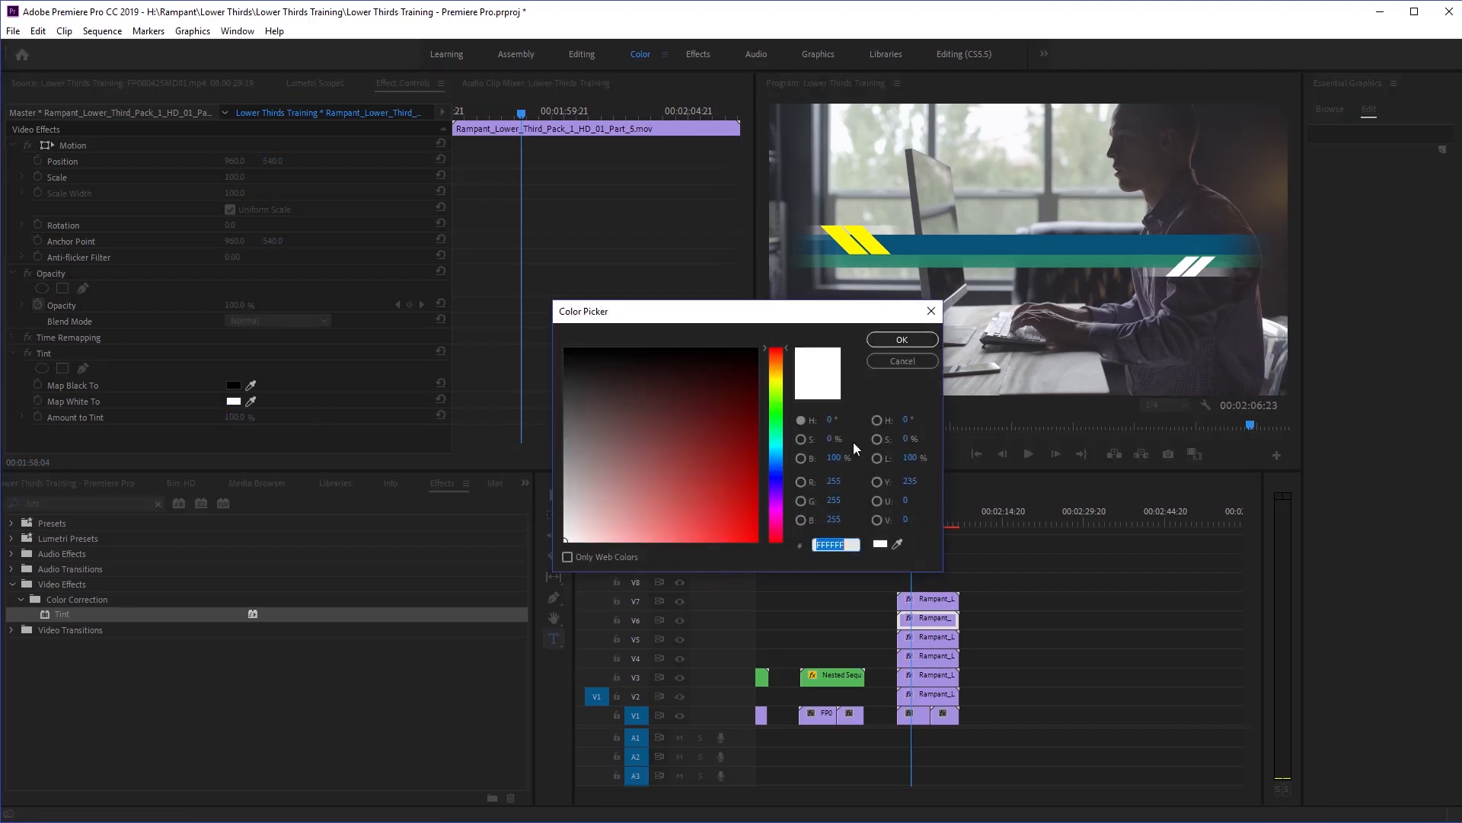
{"action": "key", "text": "ctrl+v"}
{"action": "left_click", "coordinate": [889, 336]}
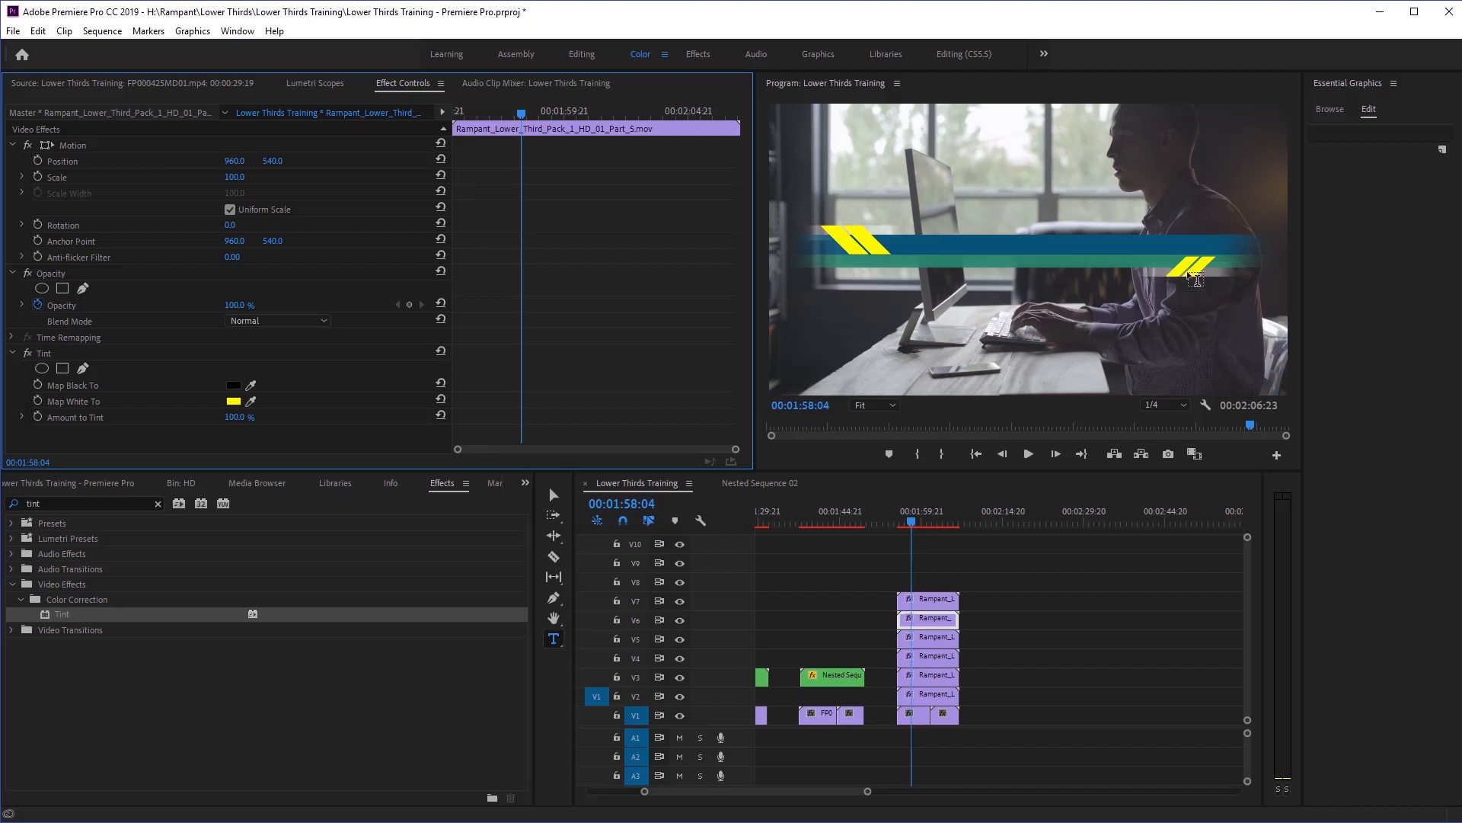
Preview the tinted lower third from its start and change the V4 clip's Tint Map White To colour to blue 2C809B.
{"action": "left_click_drag", "start_coordinate": [914, 523], "coordinate": [903, 523]}
{"action": "key", "text": "space"}
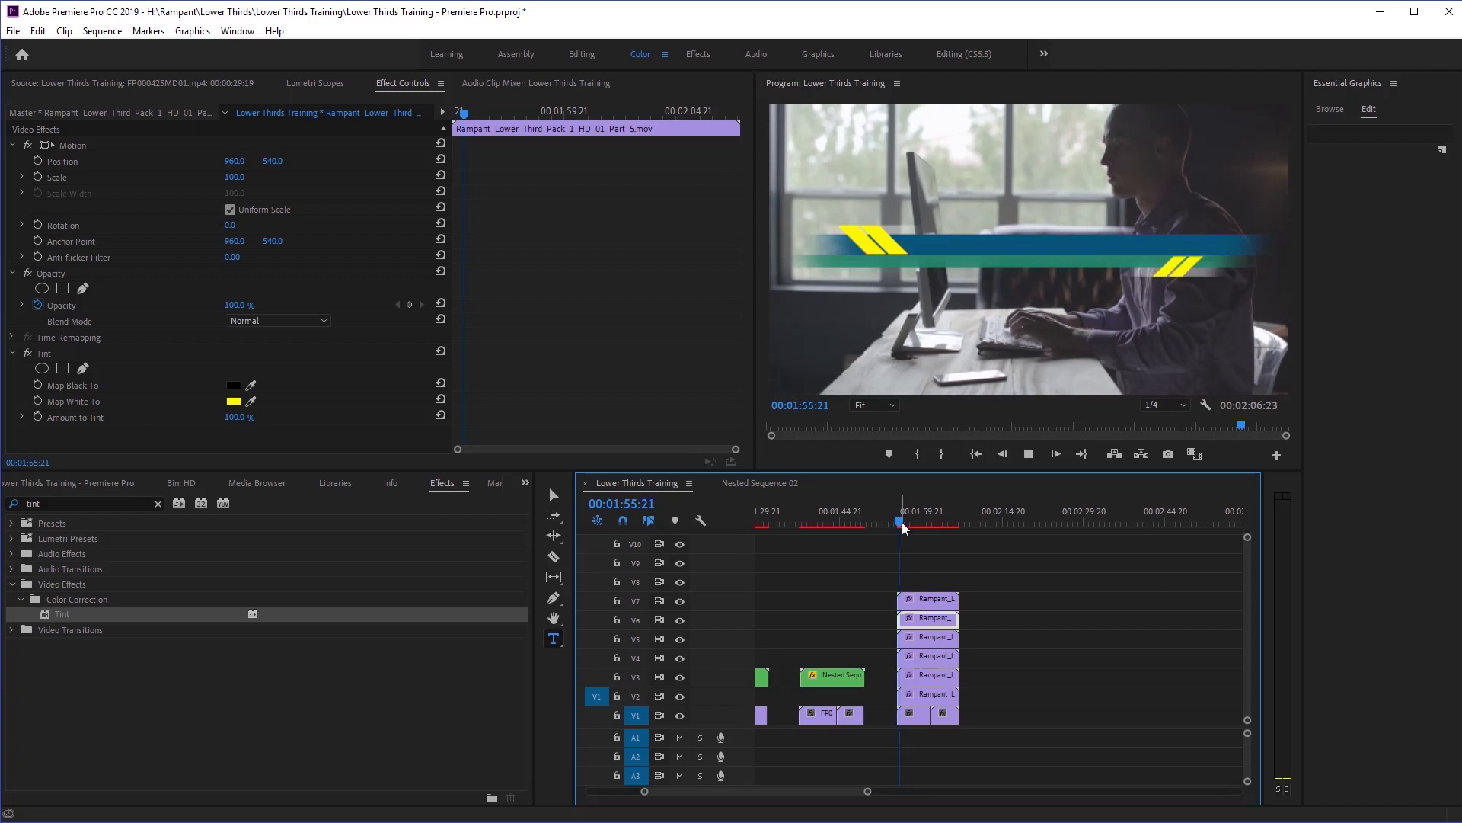
{"action": "left_click", "coordinate": [933, 658]}
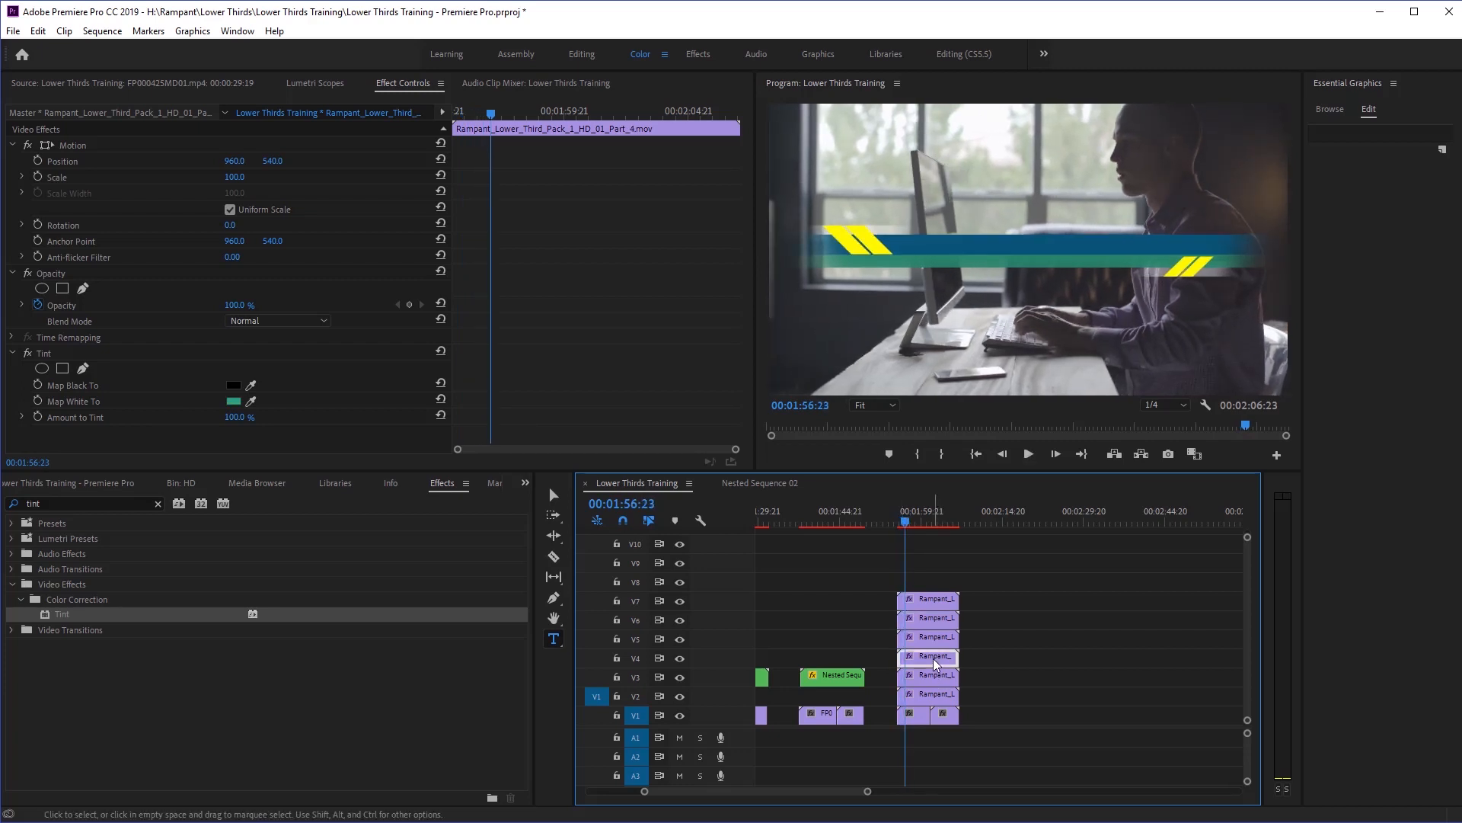
{"action": "left_click", "coordinate": [233, 400]}
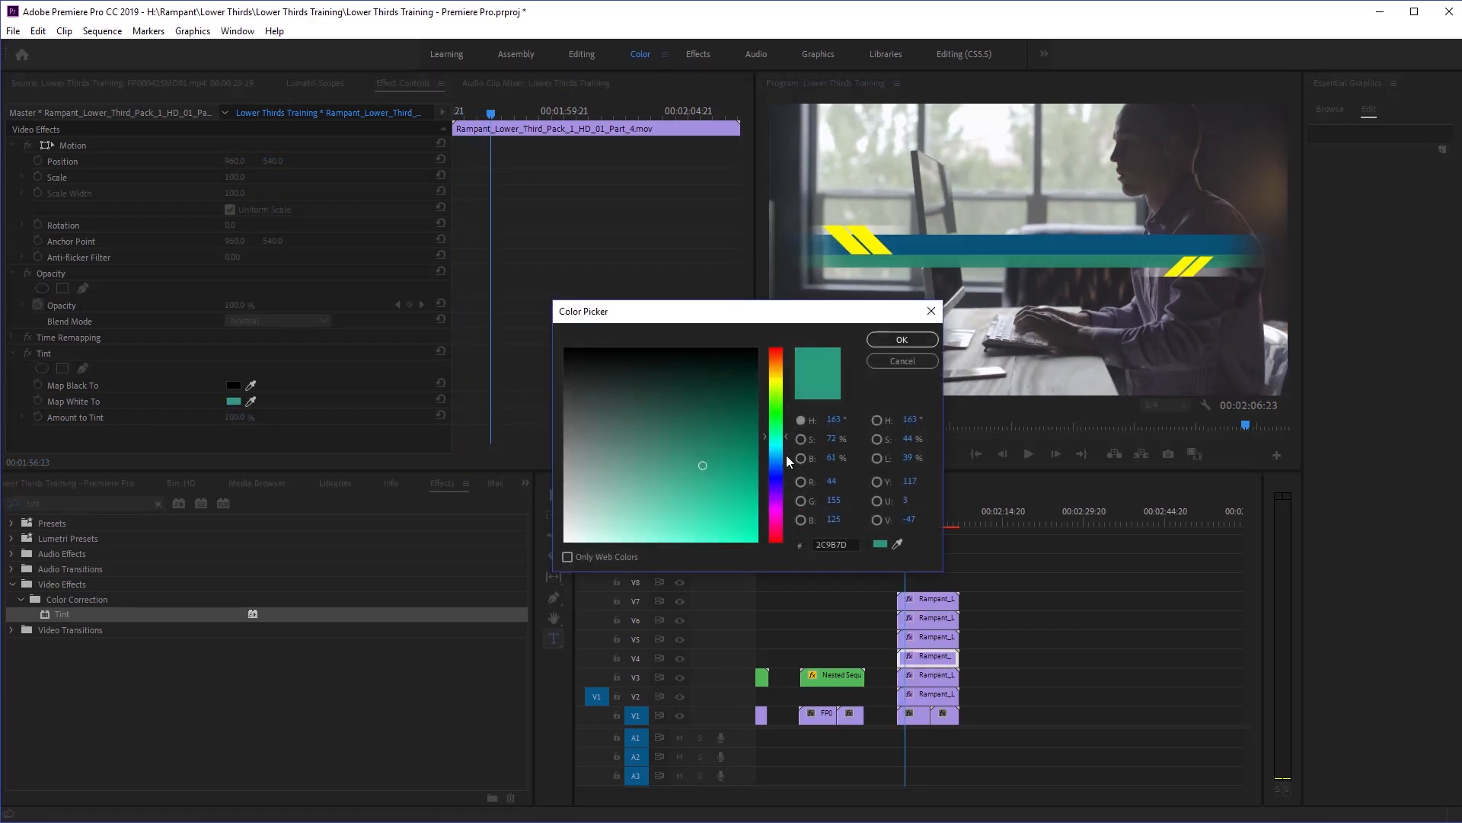
{"action": "left_click", "coordinate": [776, 458]}
{"action": "left_click_drag", "start_coordinate": [775, 454], "coordinate": [775, 452]}
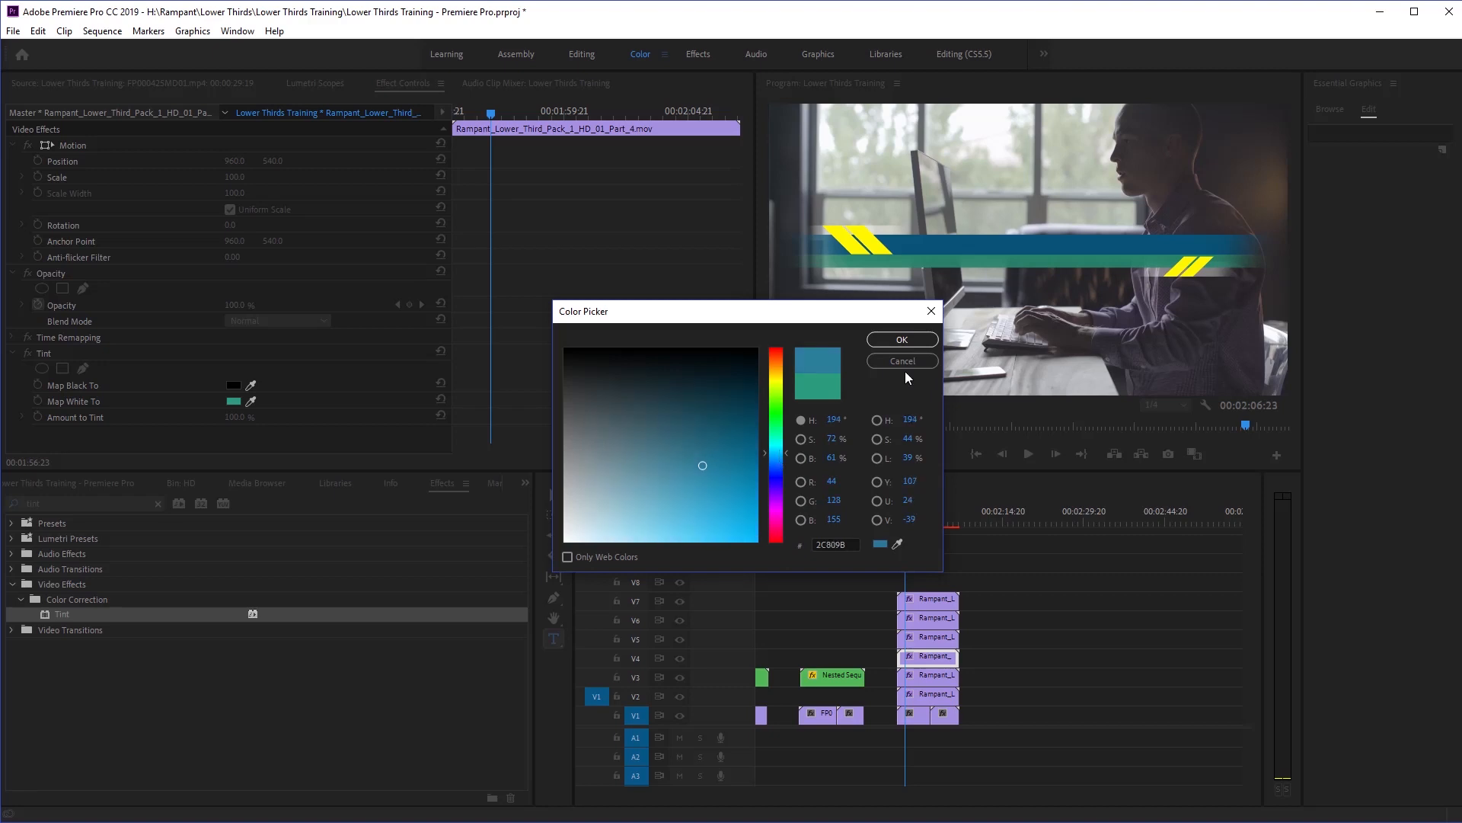
{"action": "left_click", "coordinate": [902, 340]}
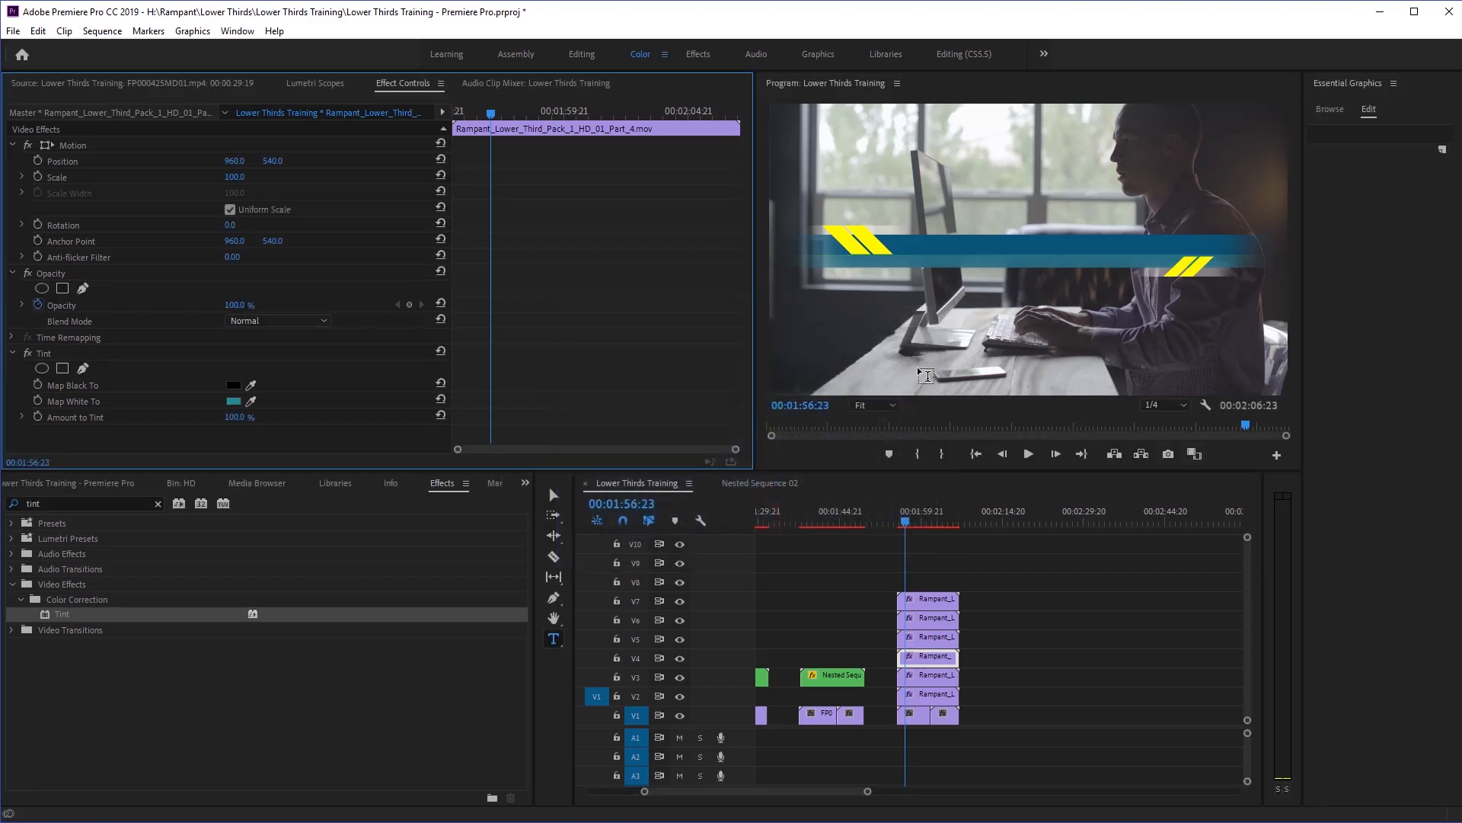
Darken the blue Tint Map White To colour of the V5 clip, keeping its hue.
{"action": "left_click", "coordinate": [902, 518]}
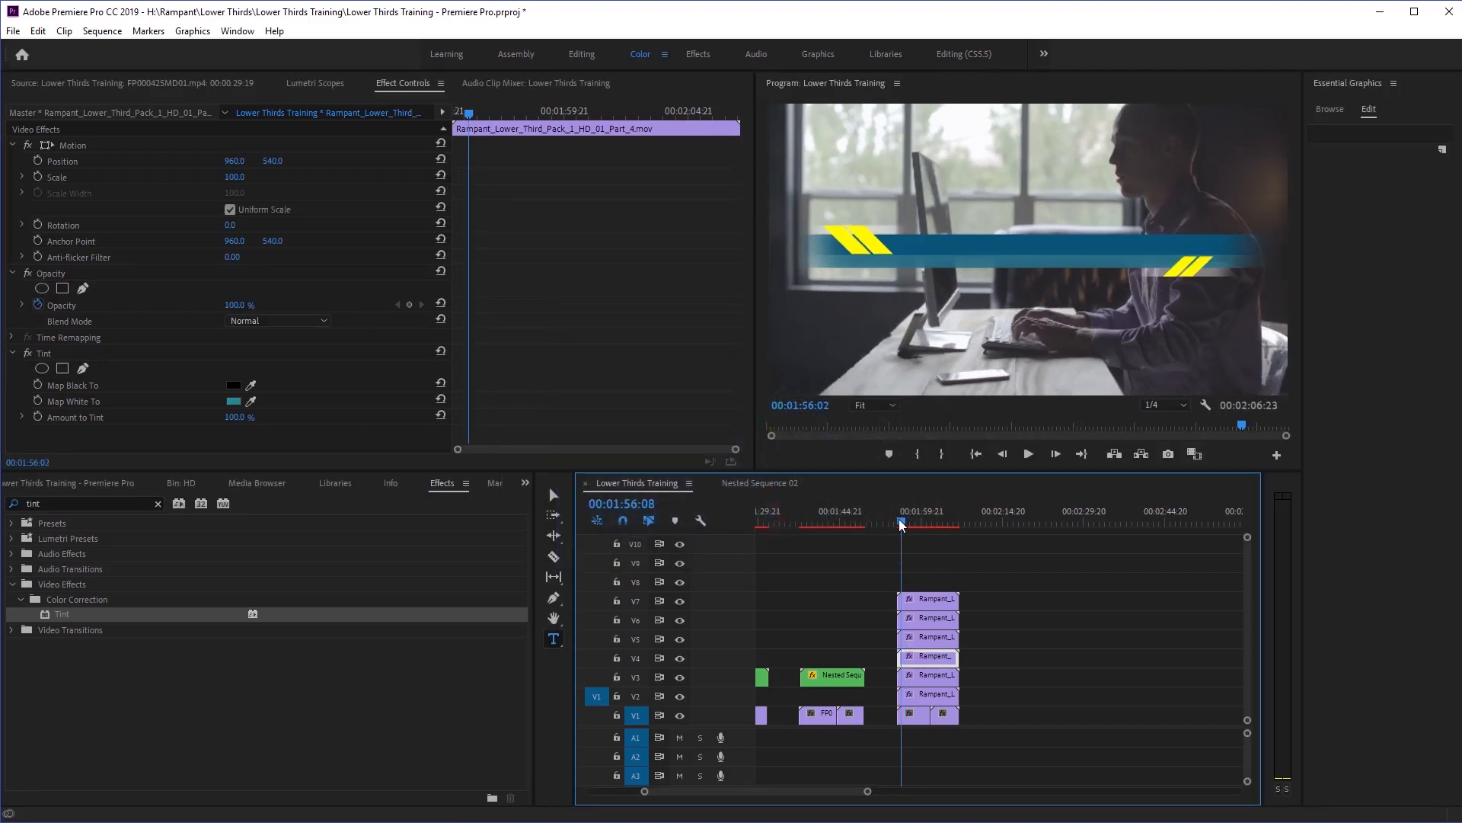
{"action": "left_click", "coordinate": [935, 638]}
{"action": "left_click", "coordinate": [233, 401]}
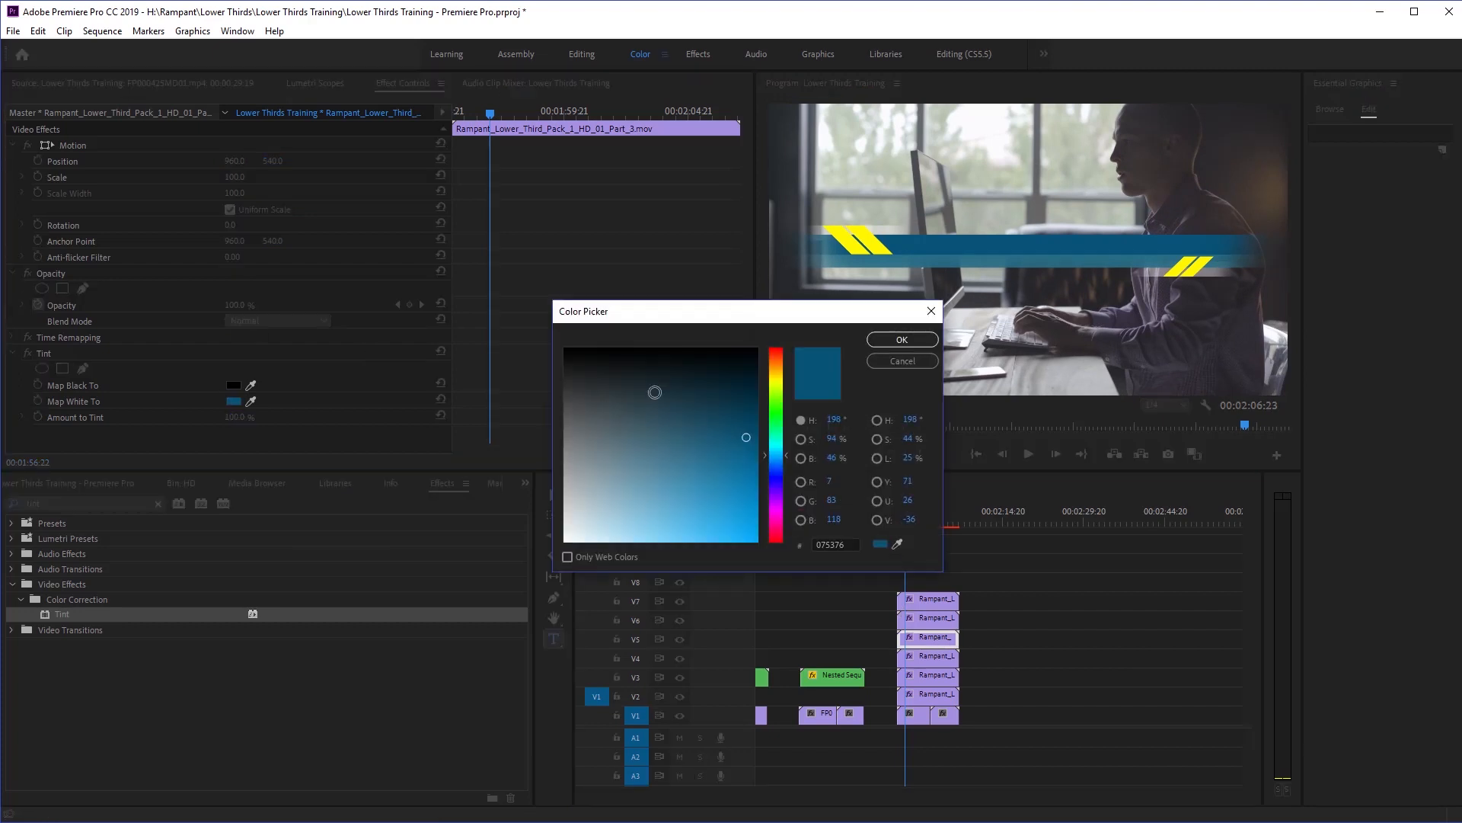
{"action": "left_click", "coordinate": [740, 418]}
{"action": "left_click", "coordinate": [891, 337]}
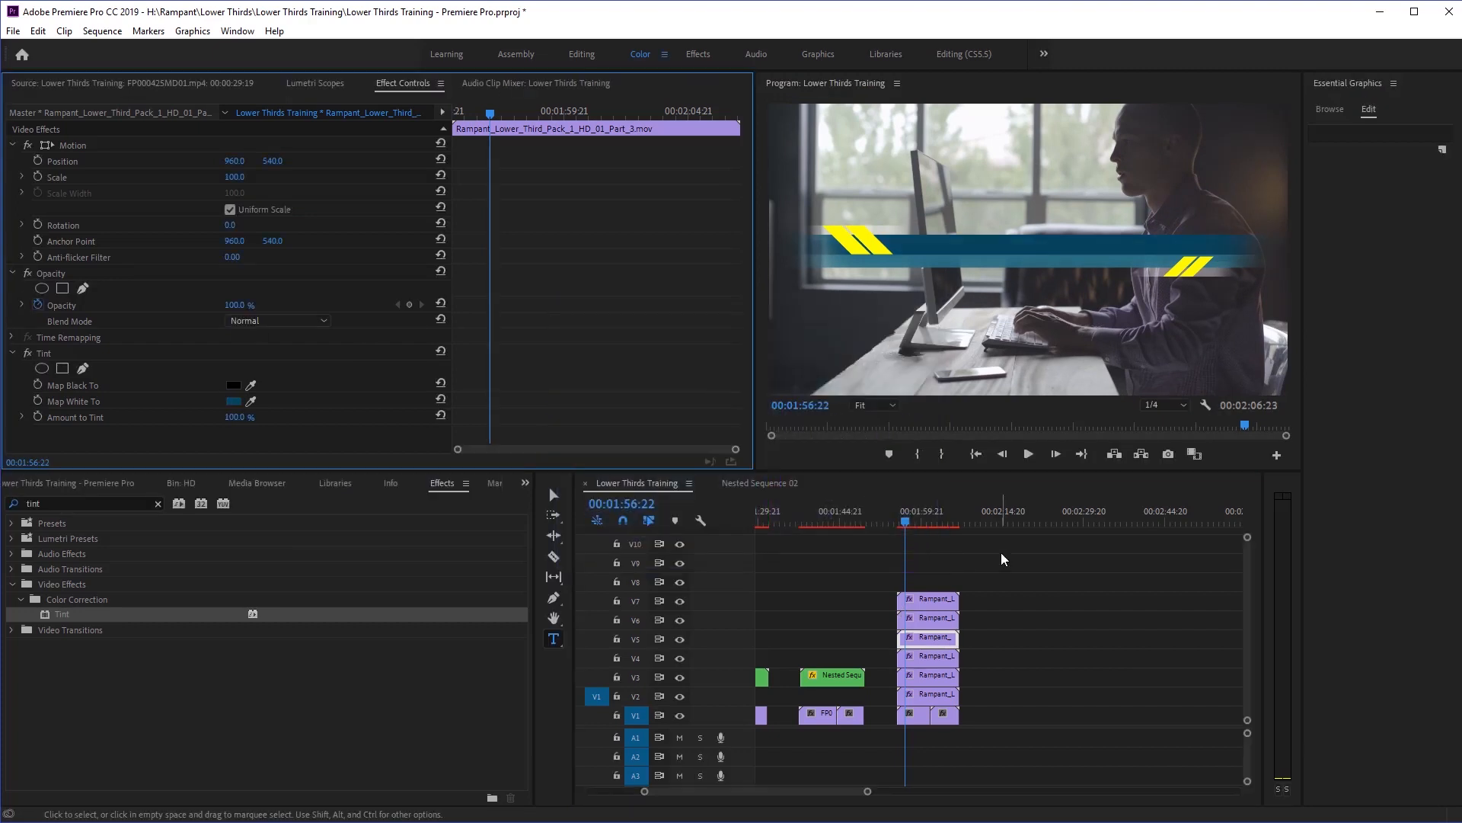
Play the lower third from its start to review the new bar colours.
{"action": "left_click_drag", "start_coordinate": [910, 520], "coordinate": [900, 523]}
{"action": "key", "text": "space"}
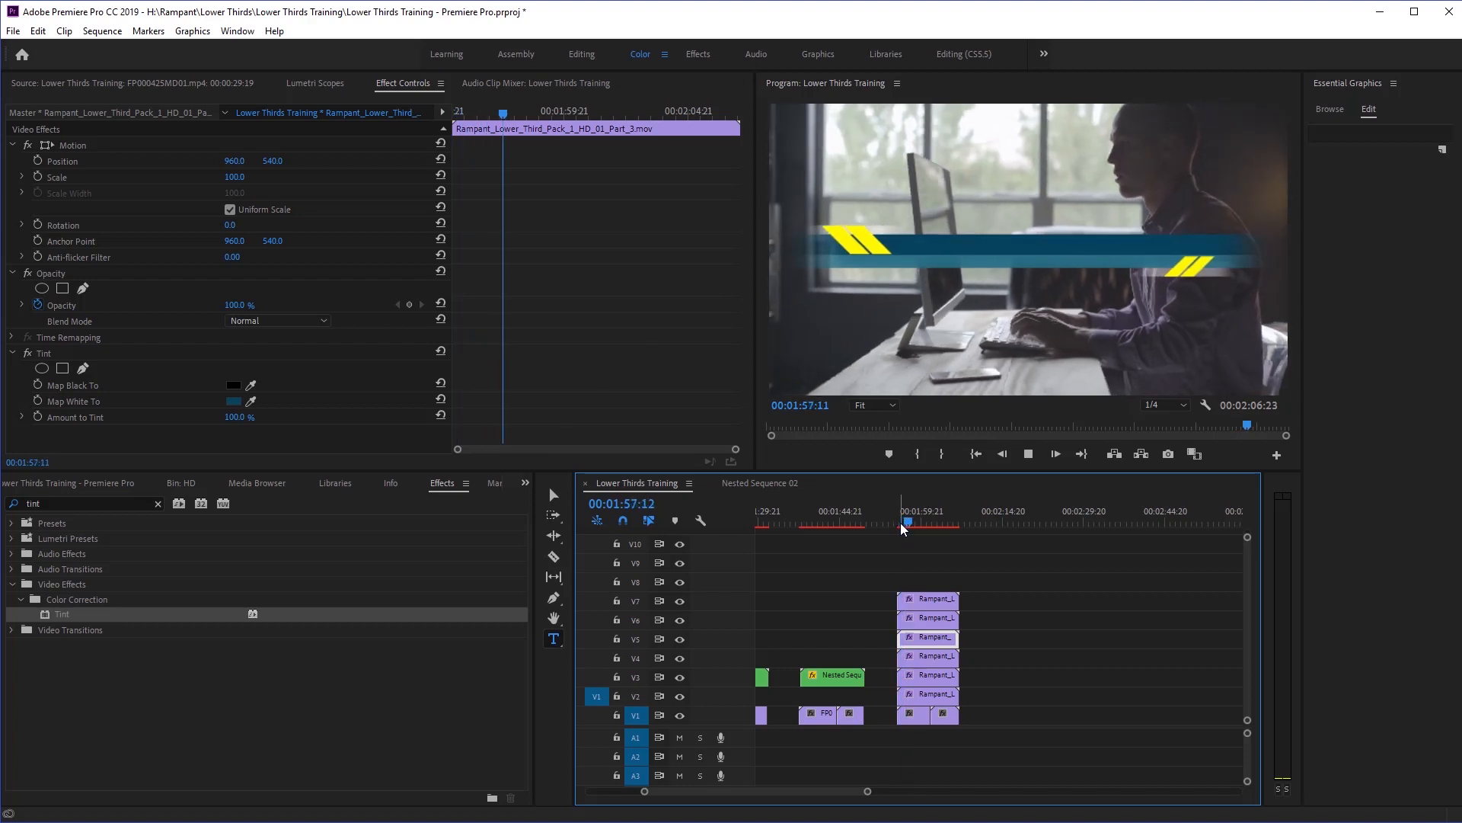
{"action": "key", "text": "space"}
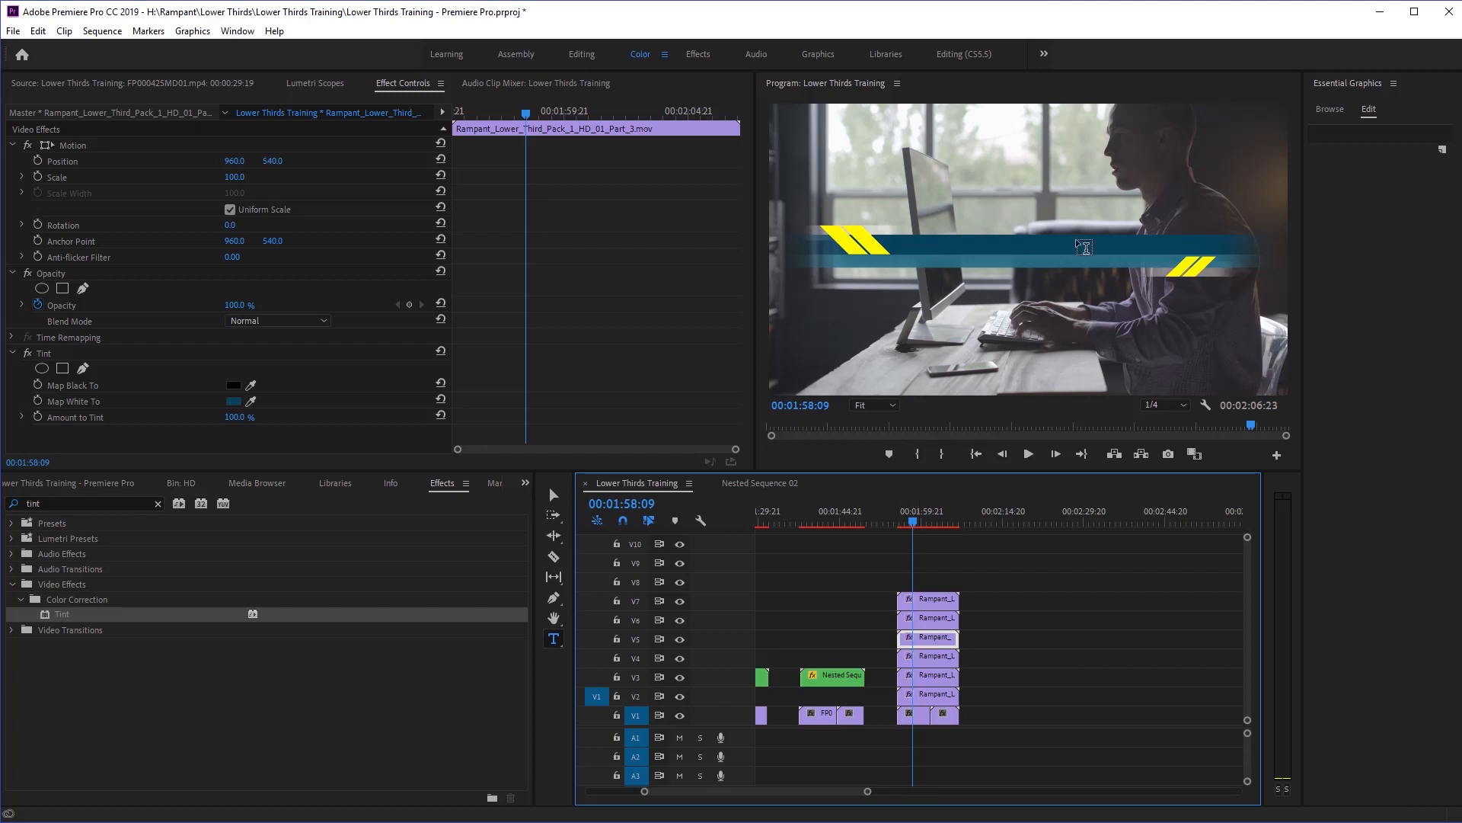
Add a text layer reading "SUPER HERO TRAINING CAMPE" over the upper blue bar.
{"action": "left_click", "coordinate": [554, 640]}
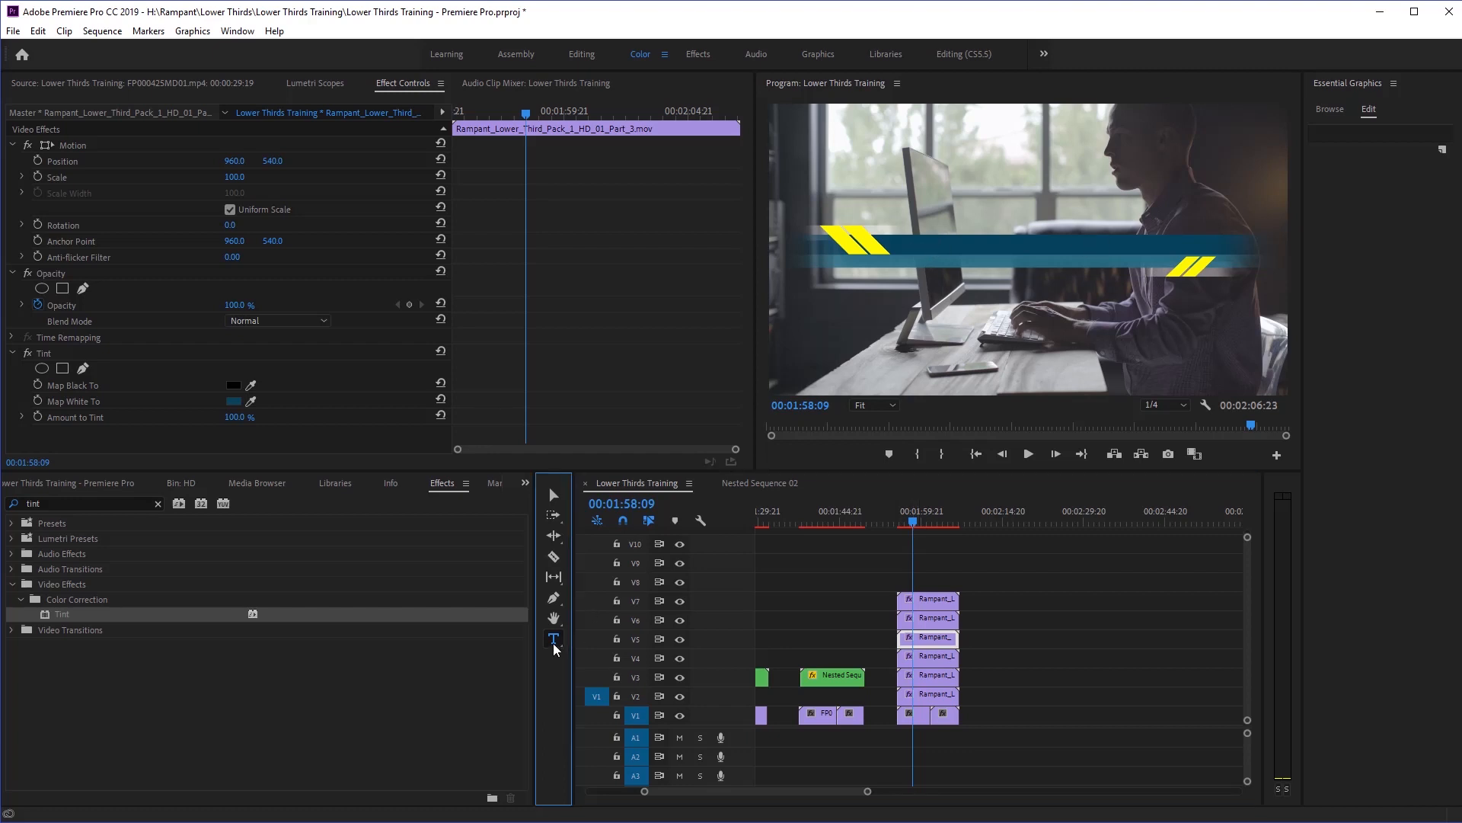
{"action": "left_click", "coordinate": [937, 240]}
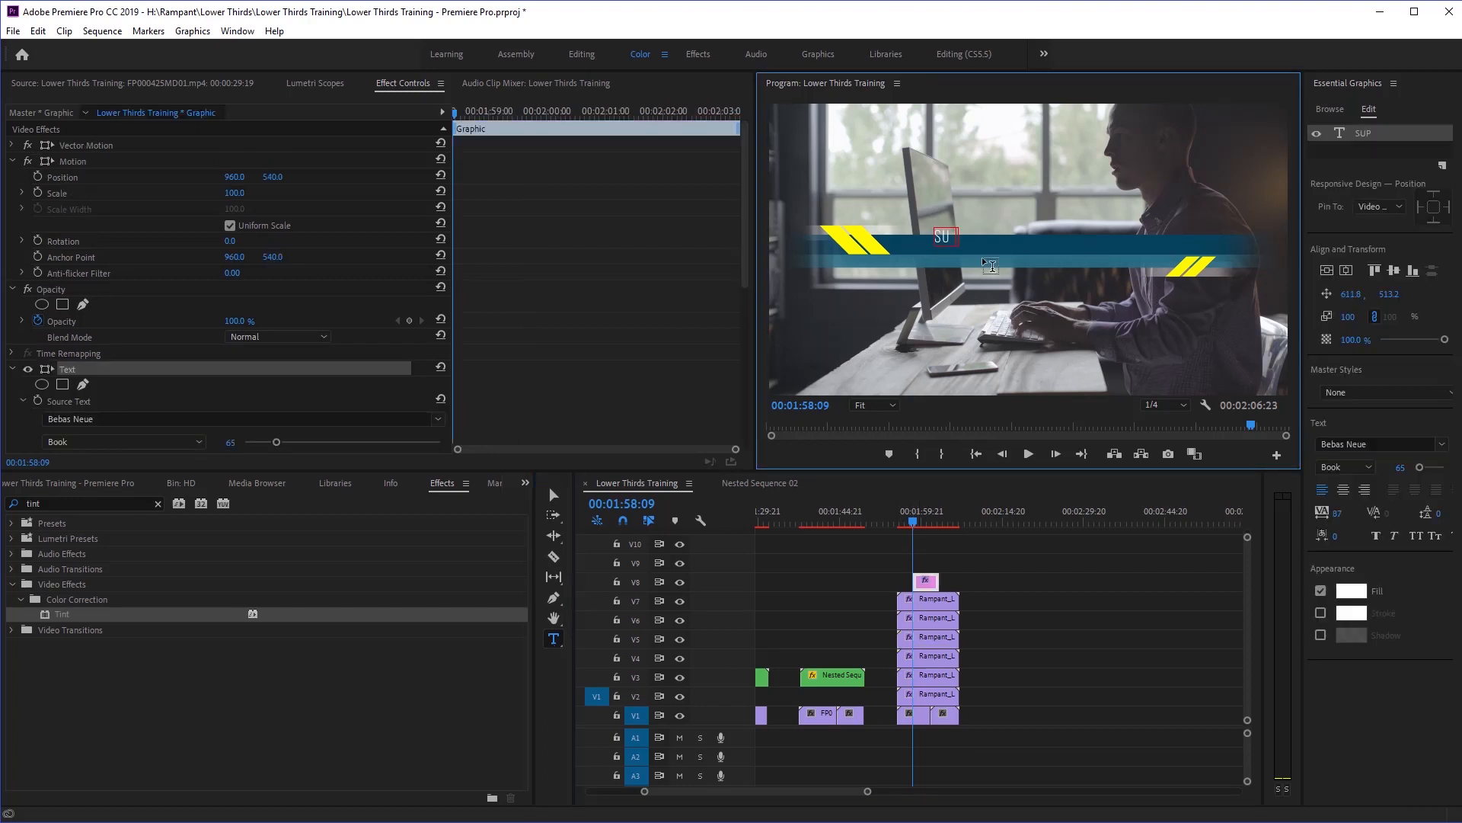
{"action": "type", "text": "SUPER HERO TRAINING"}
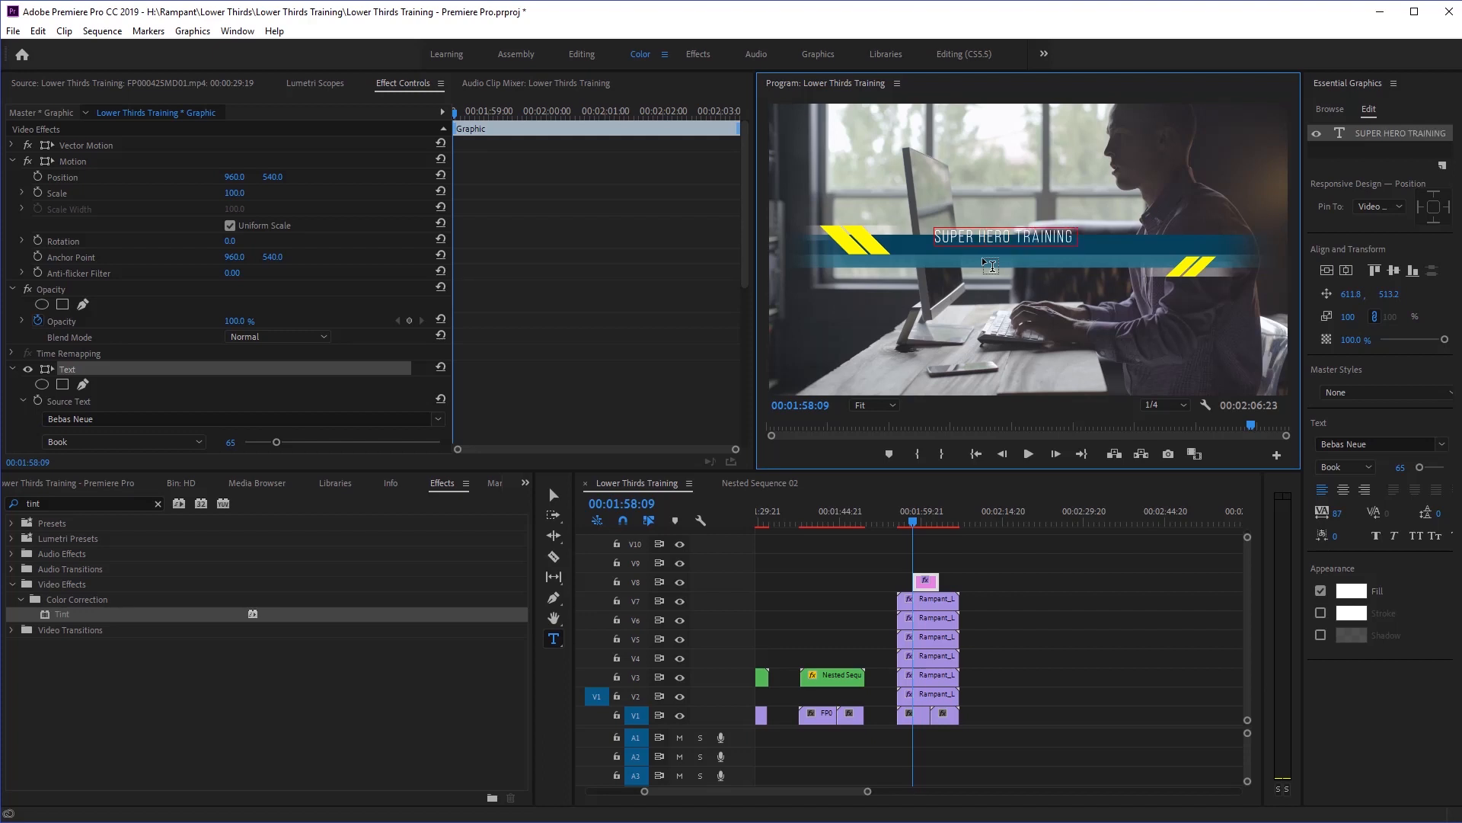
{"action": "type", "text": " CAMPE"}
Set the title text's font style to Bold and correct its wording to "SUPER HERO TRAINING CAMP".
{"action": "triple_click", "coordinate": [982, 237]}
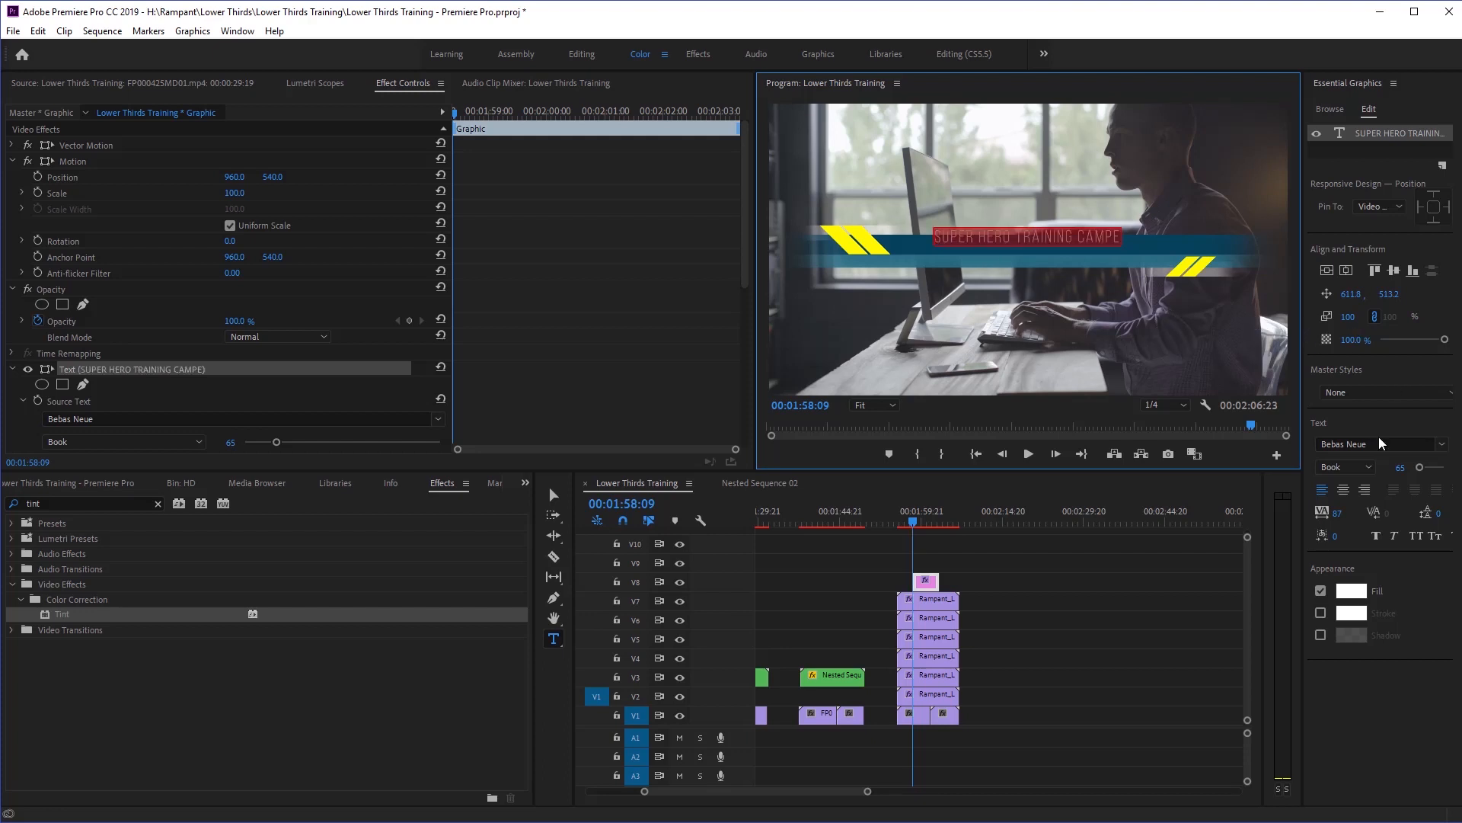
{"action": "left_click", "coordinate": [1363, 469]}
{"action": "left_click", "coordinate": [1347, 545]}
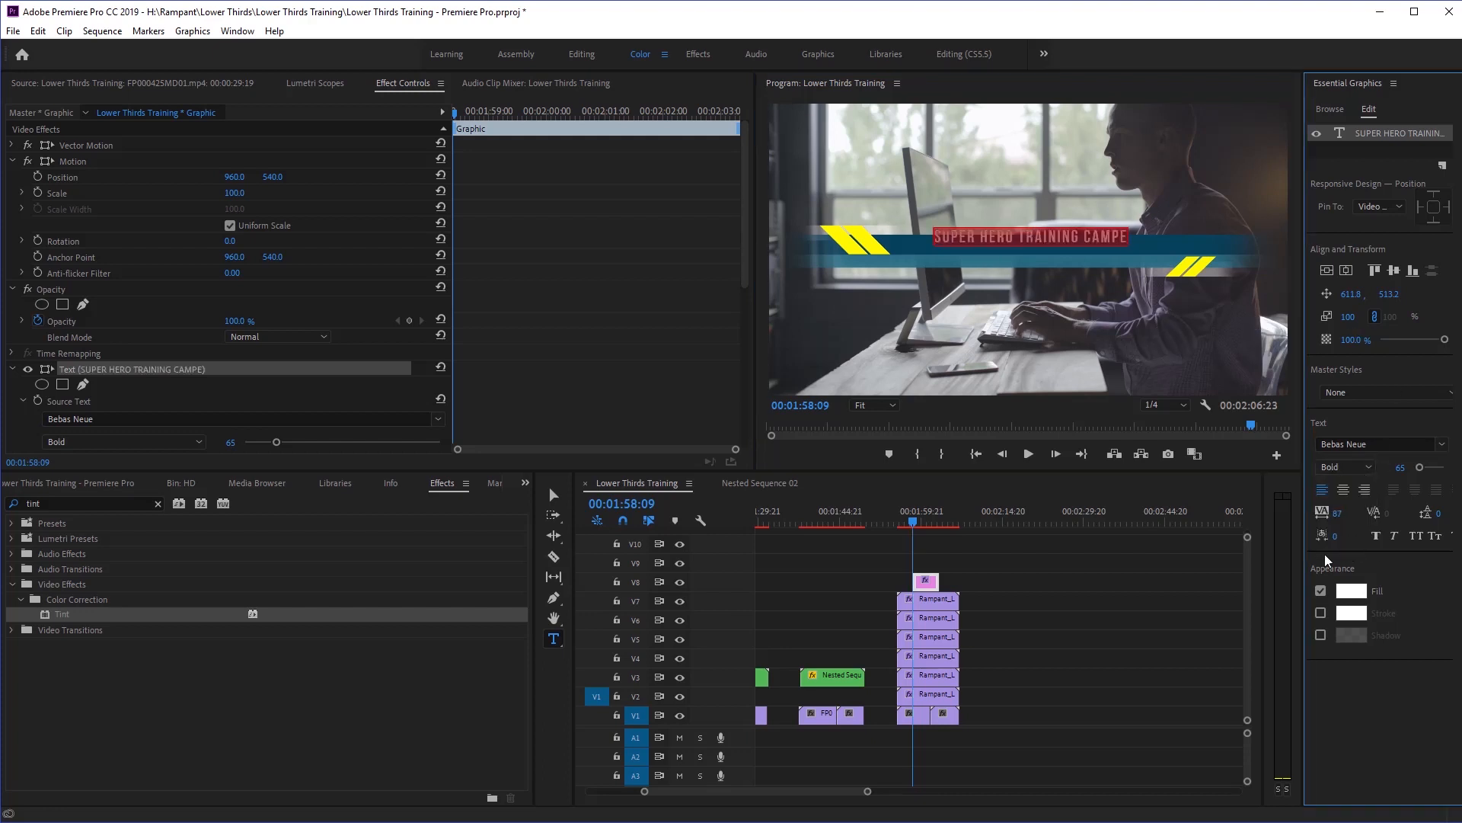
{"action": "left_click", "coordinate": [1123, 232]}
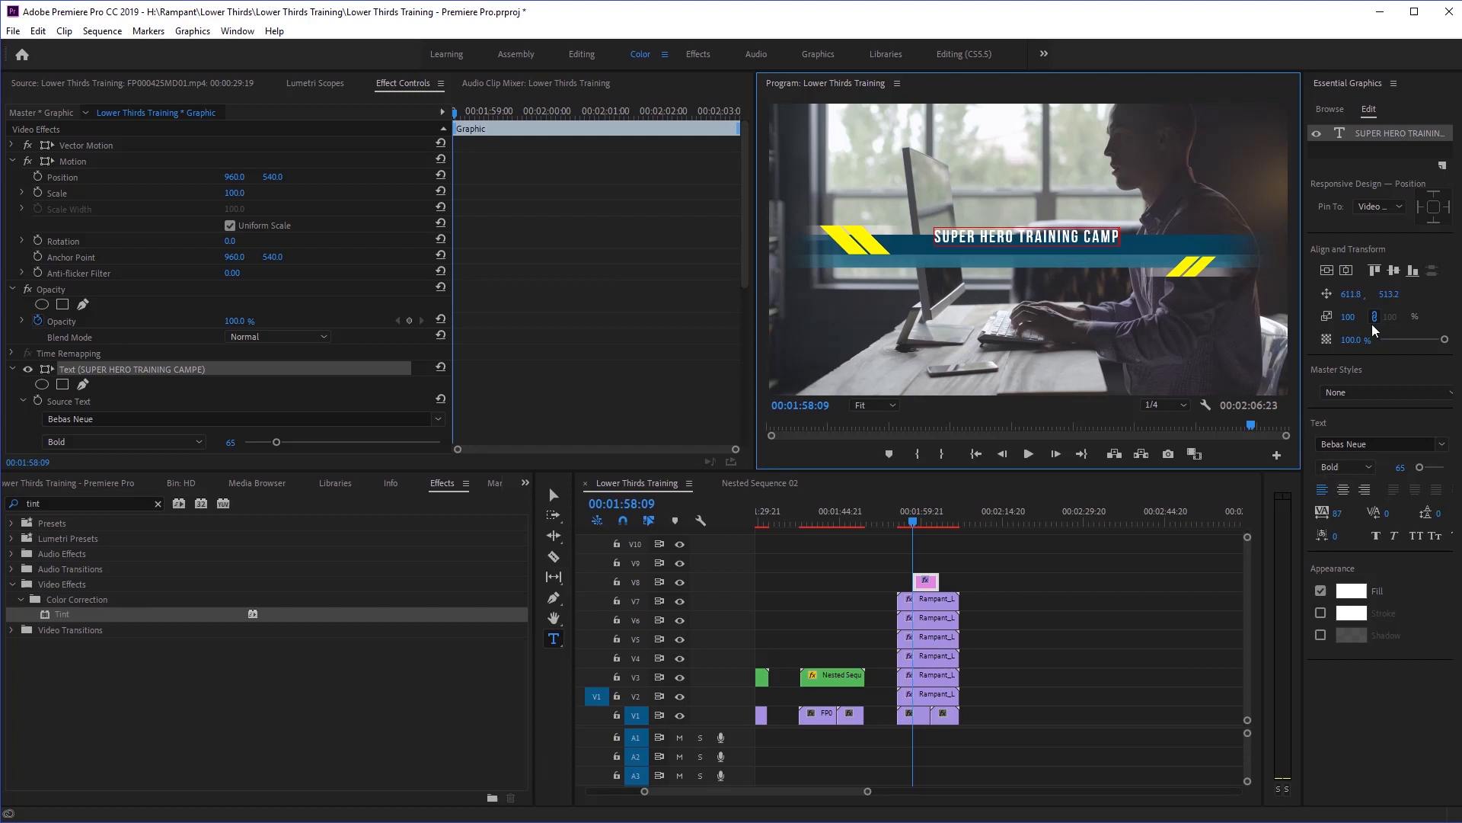
Centre the SUPER HERO TRAINING CAMP title horizontally in the frame and set its vertical position to 543.2.
{"action": "left_click", "coordinate": [1346, 270]}
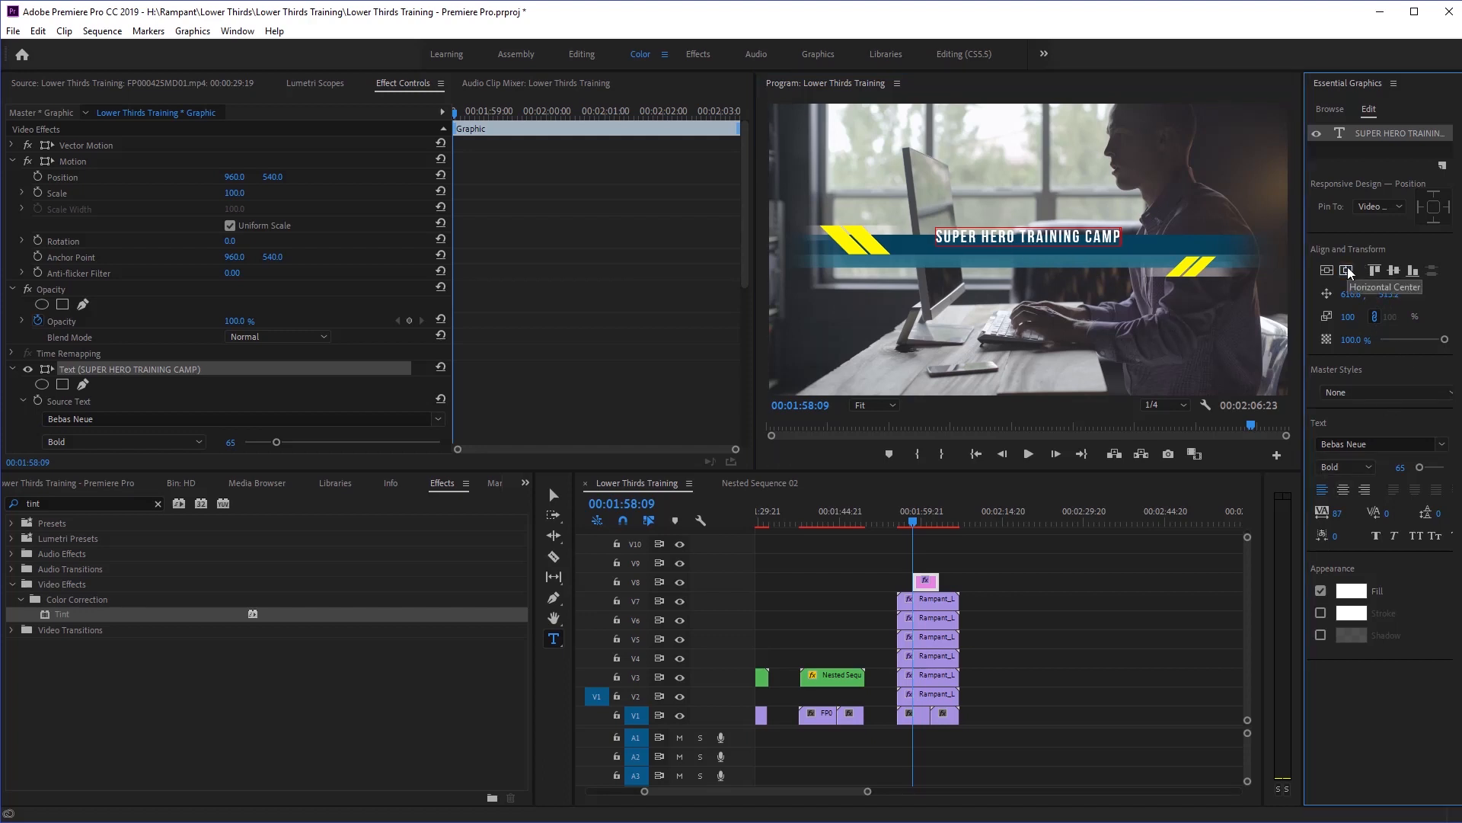
{"action": "left_click_drag", "start_coordinate": [1396, 302], "coordinate": [1420, 301]}
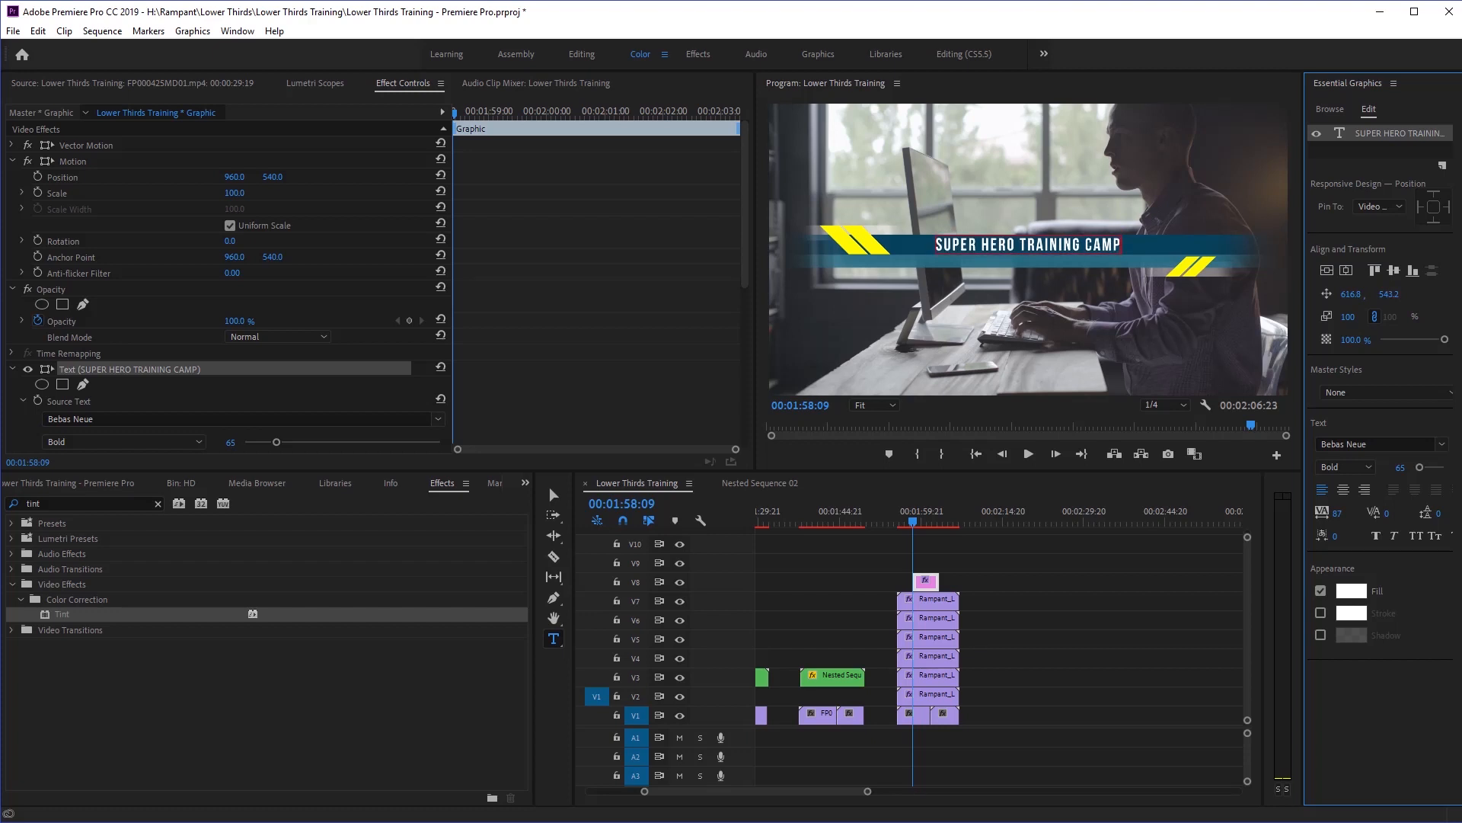
Add a separate text layer over the lower blue bar and word it "JOIN OUR CLASSES TODAY".
{"action": "left_click", "coordinate": [923, 554]}
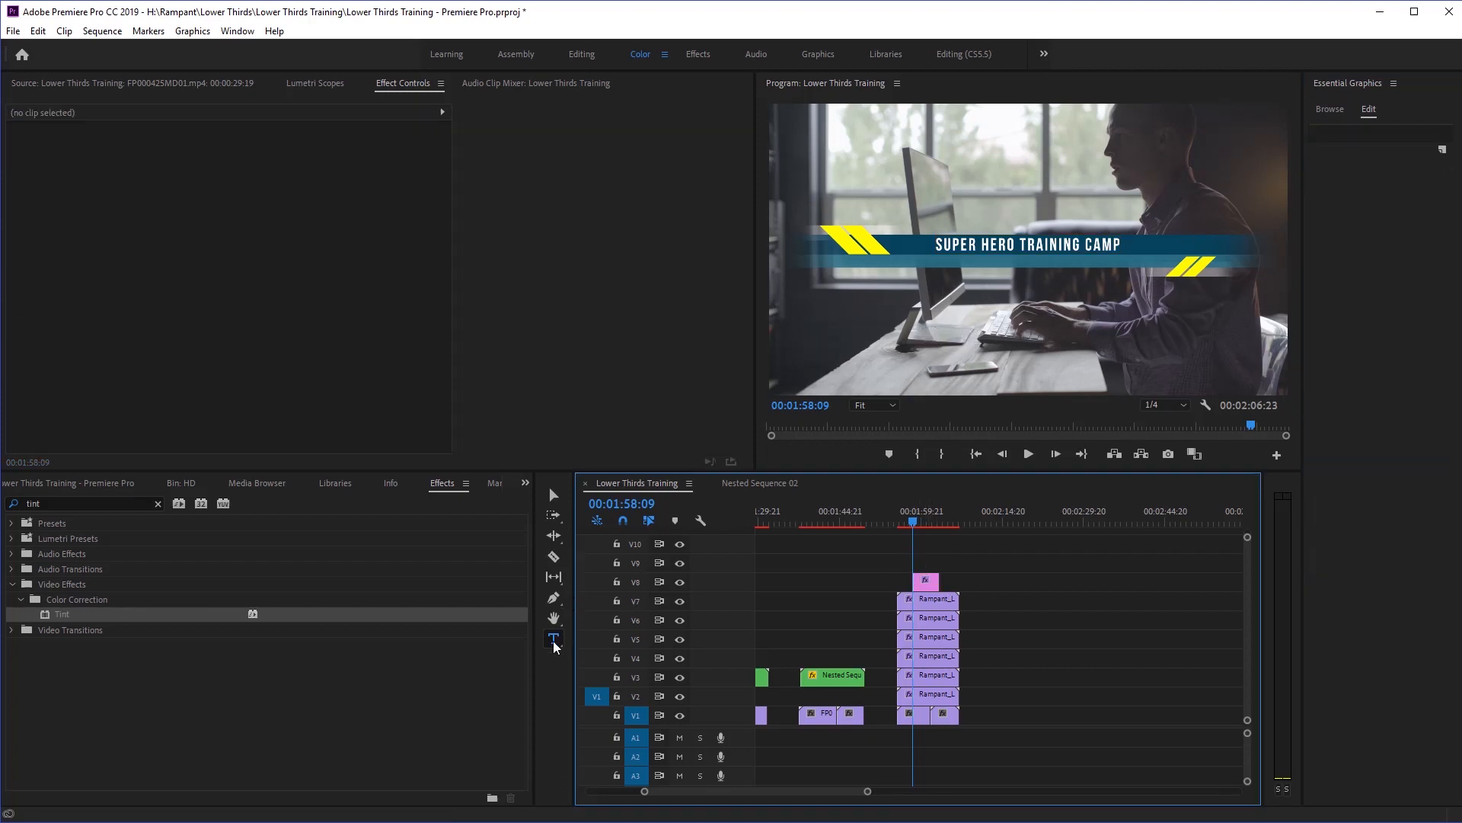
{"action": "left_click", "coordinate": [974, 264]}
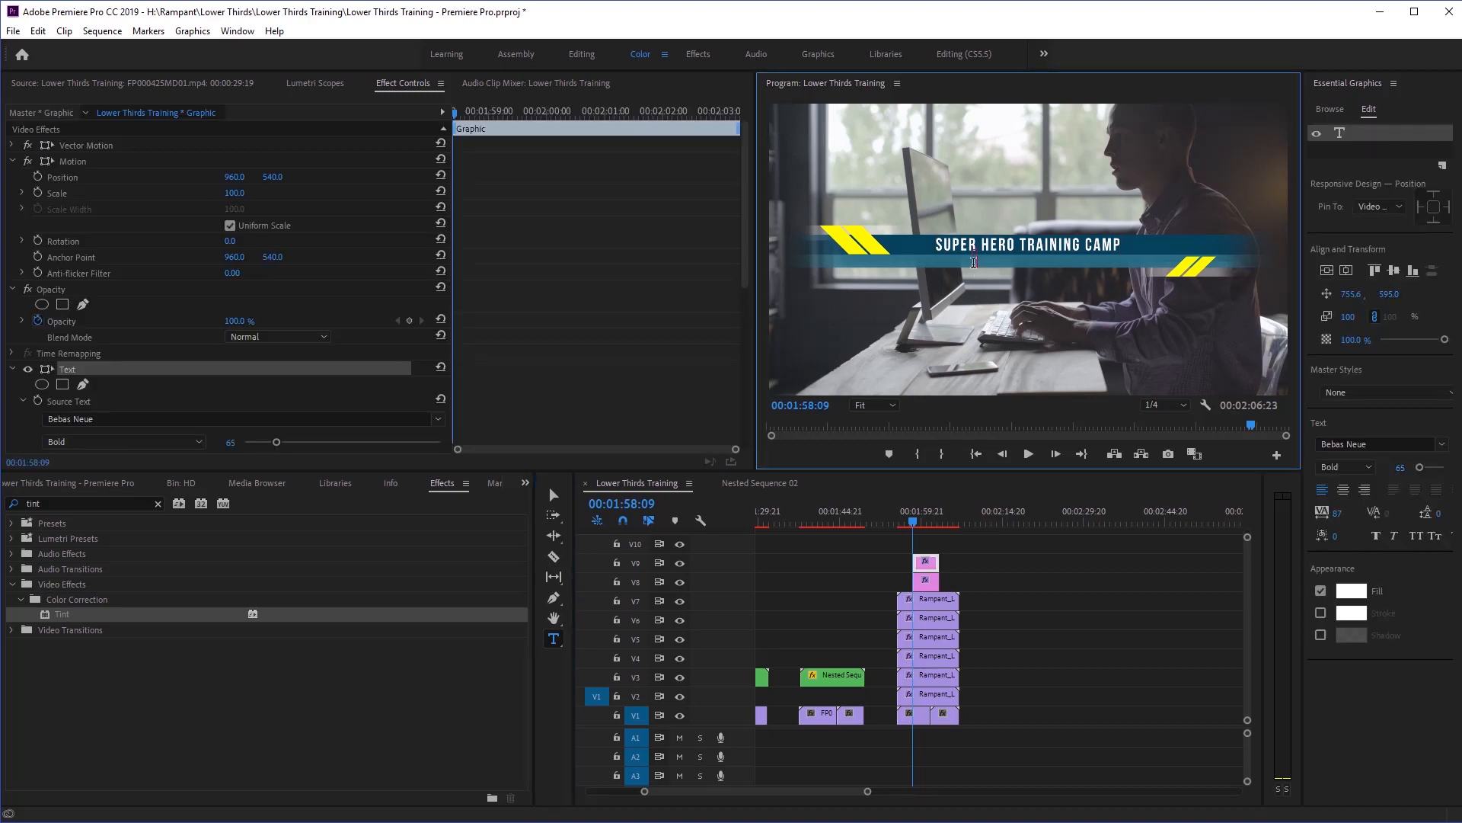
{"action": "type", "text": "JOIN OUR TRAINING TODAY"}
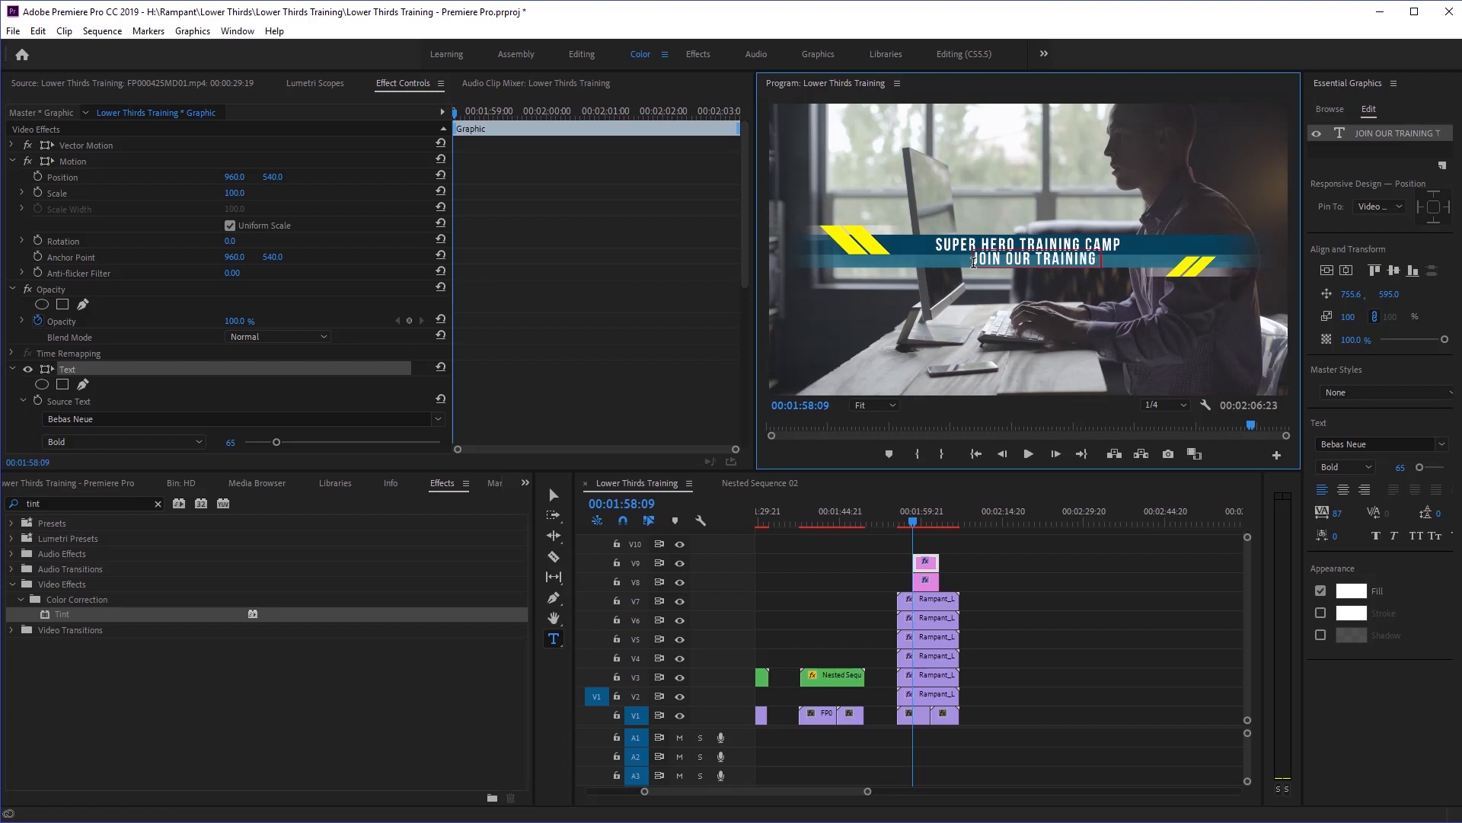
{"action": "double_click", "coordinate": [1063, 254]}
{"action": "type", "text": "CLASSES"}
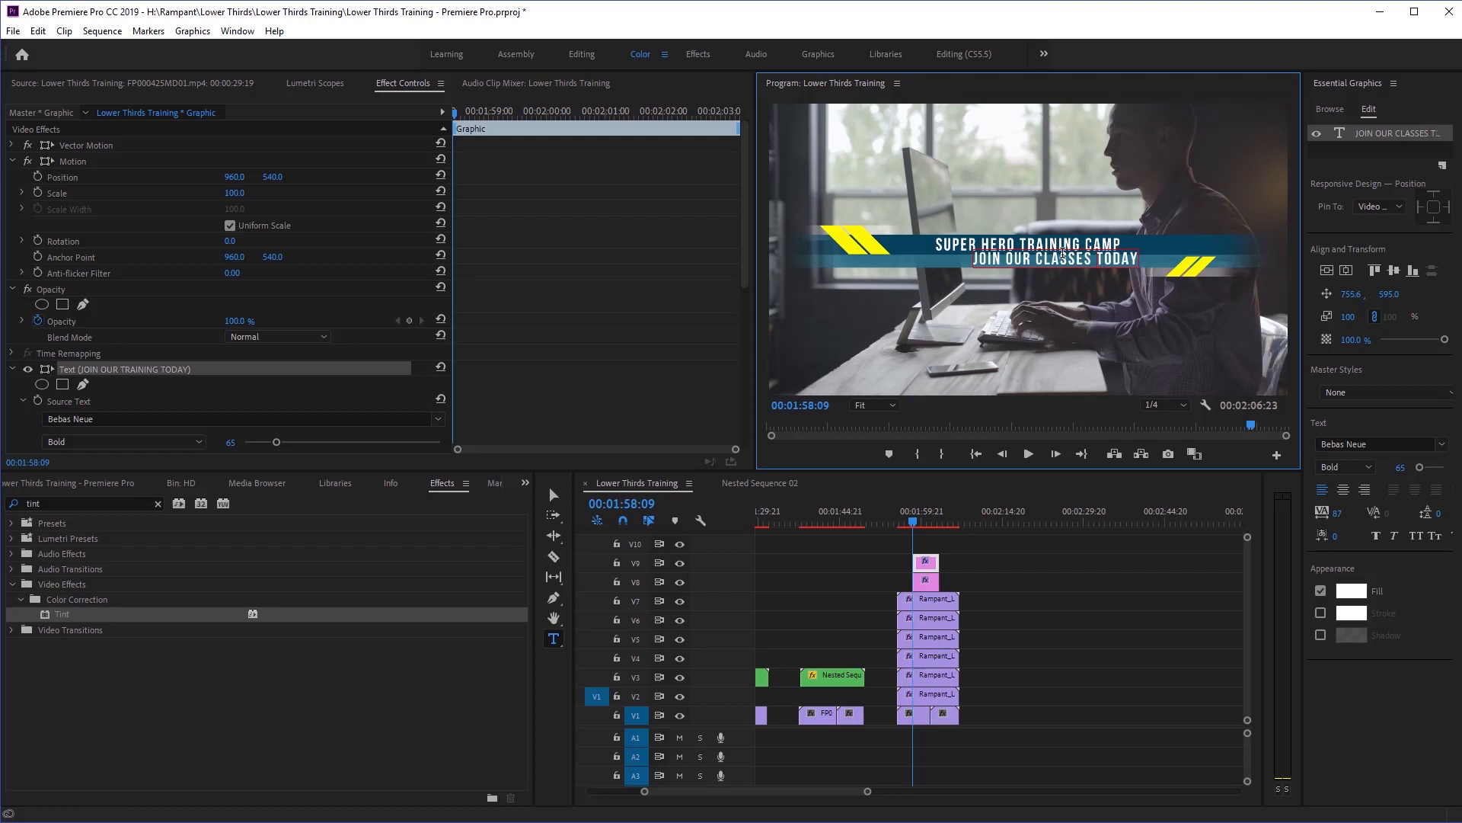
Set the subtitle's font style to Book and its size to 42, and centre it horizontally in the frame.
{"action": "triple_click", "coordinate": [1063, 255]}
{"action": "left_click", "coordinate": [1369, 468]}
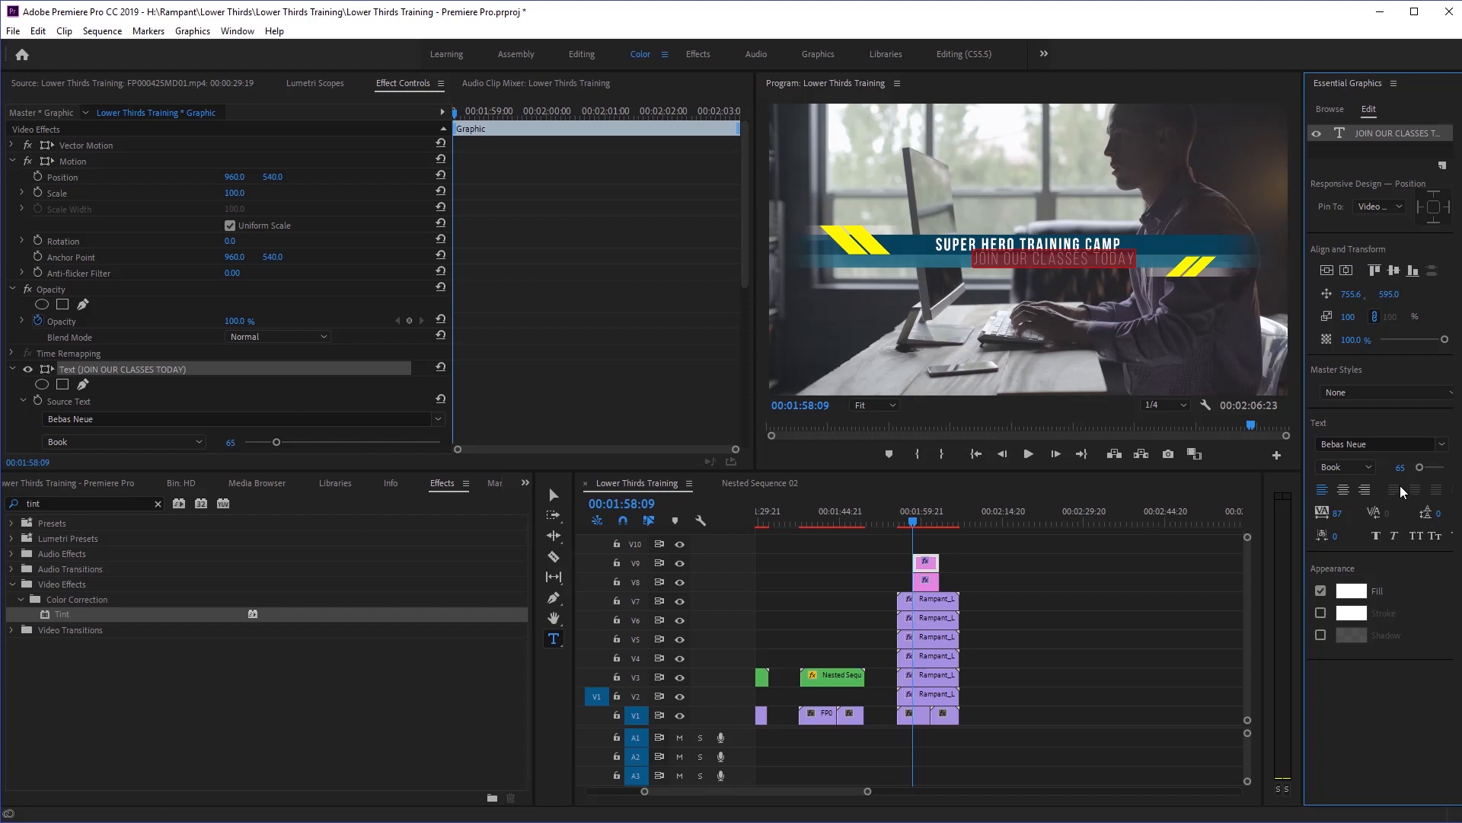
{"action": "left_click", "coordinate": [1343, 271]}
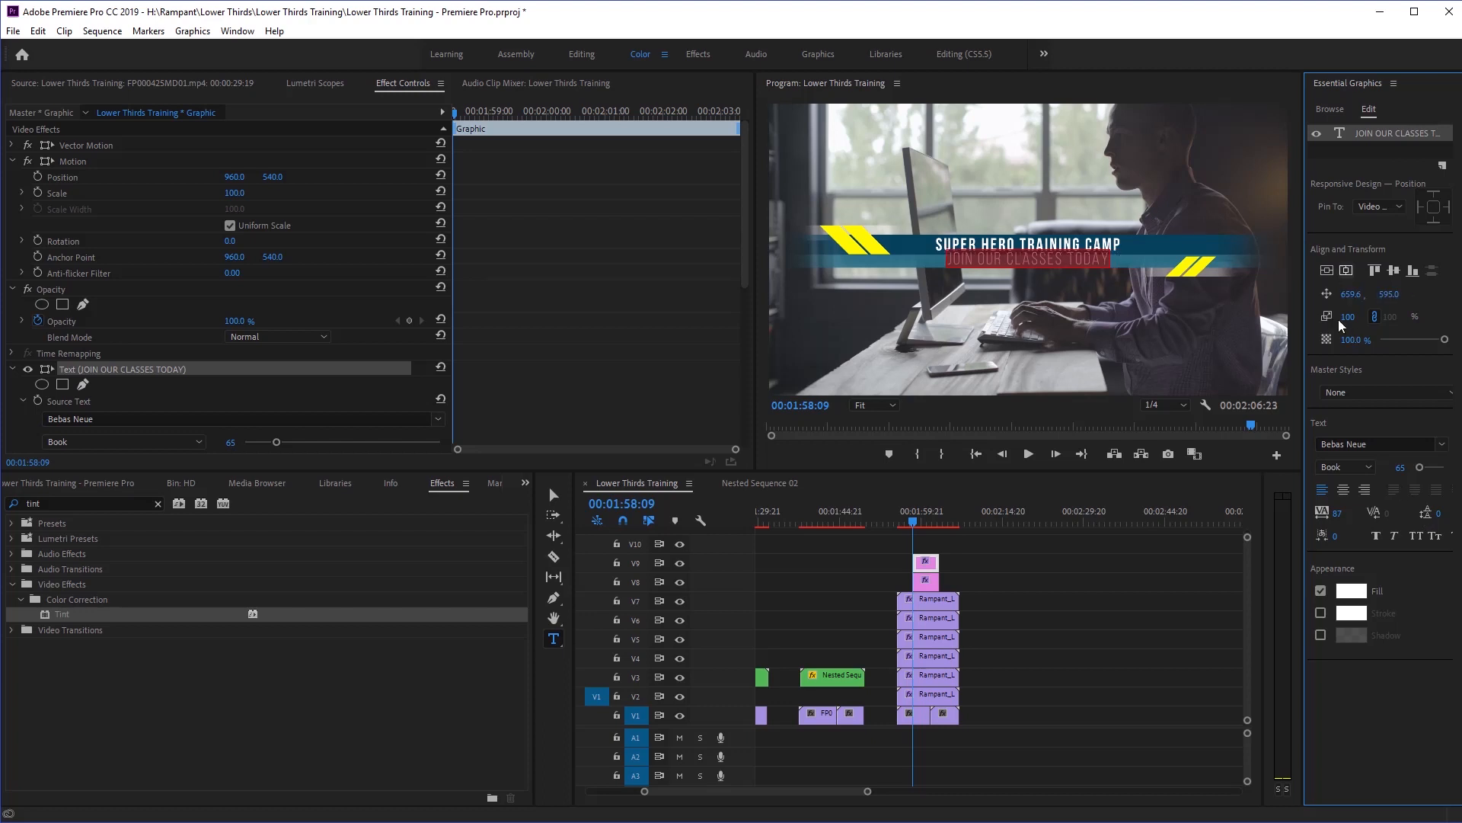
{"action": "left_click_drag", "start_coordinate": [1400, 468], "coordinate": [1382, 468]}
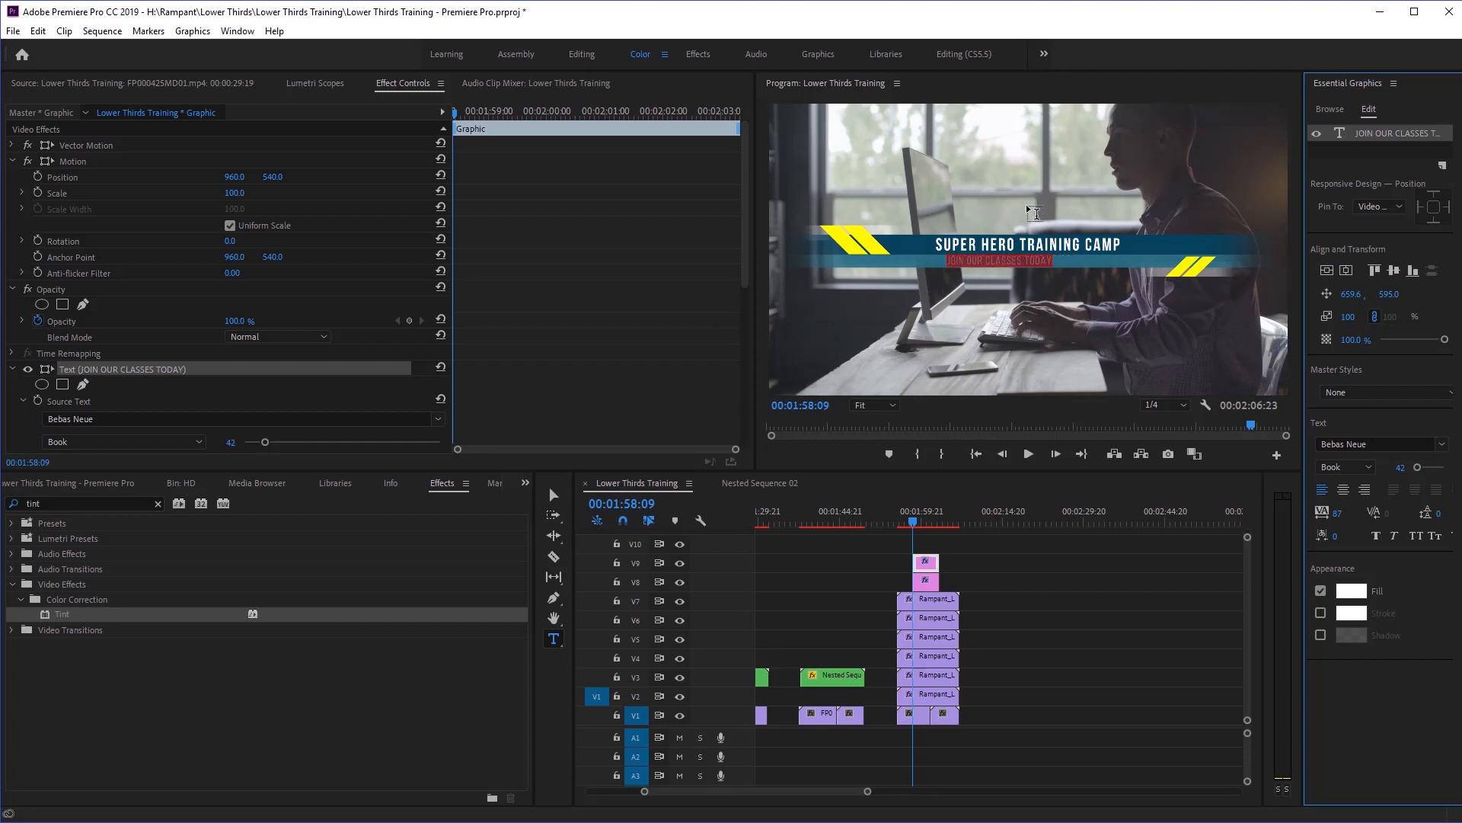
Extend the subtitle to read "JOIN OUR CLASSES TODAY • HURRY! CLASSES FILLING UP" and centre it horizontally again.
{"action": "left_click", "coordinate": [1037, 262]}
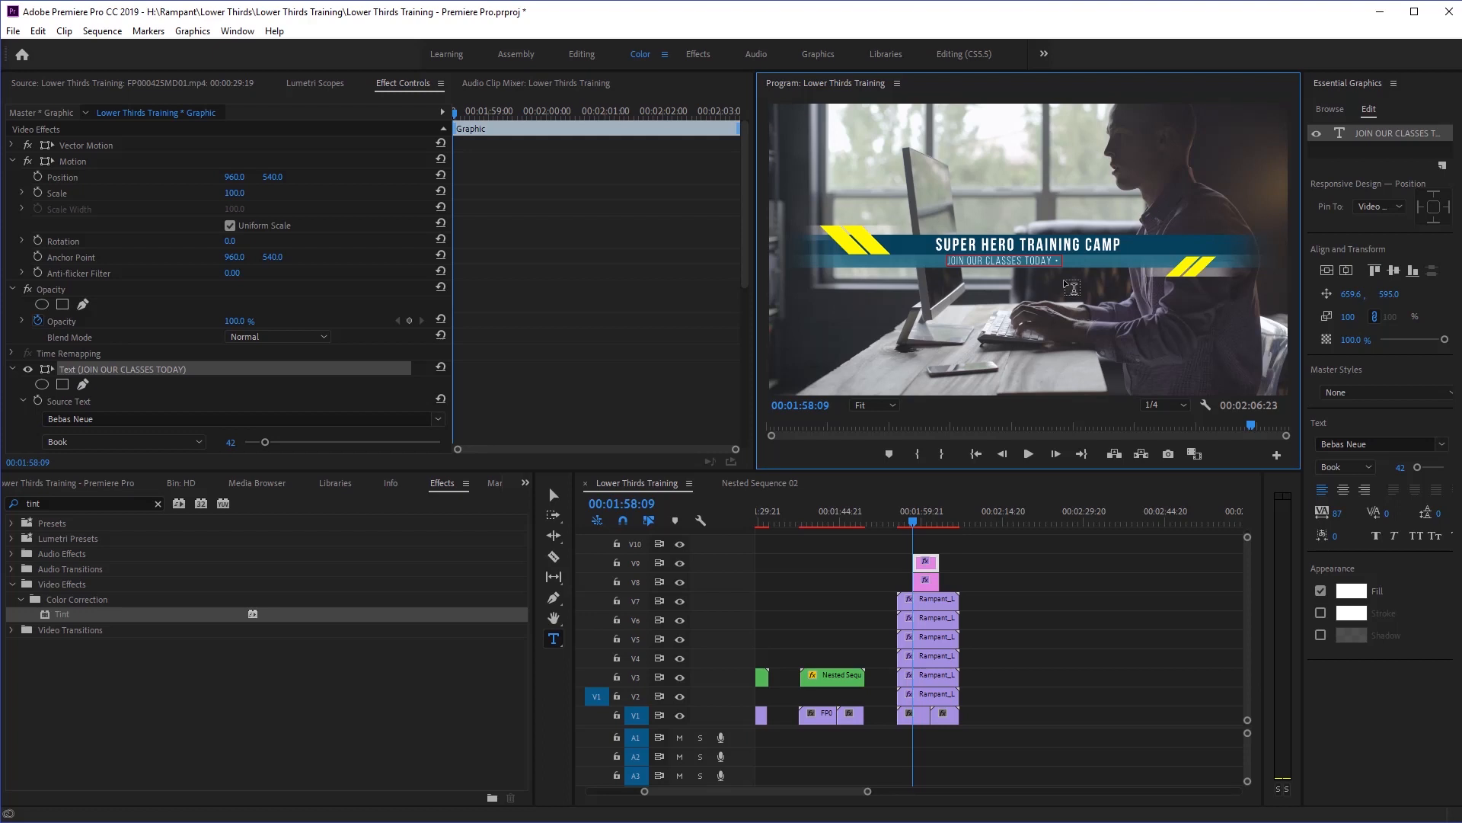
{"action": "type", "text": "! CLASSES FILLING UP"}
{"action": "left_click", "coordinate": [1329, 268]}
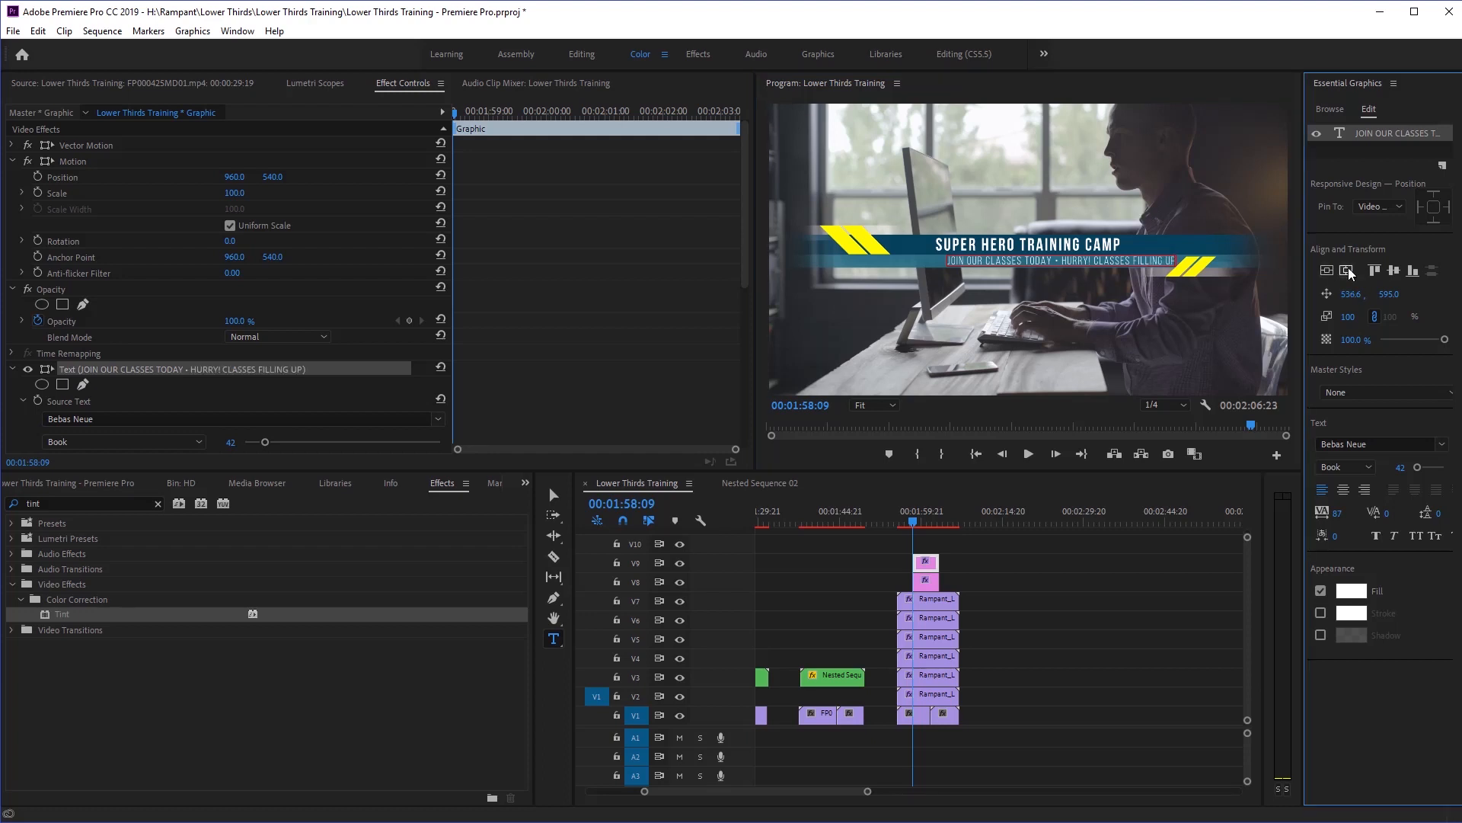
Extend both ends of the two title clips on V8 and V9 to match the lower third clips below.
{"action": "left_click", "coordinate": [956, 560]}
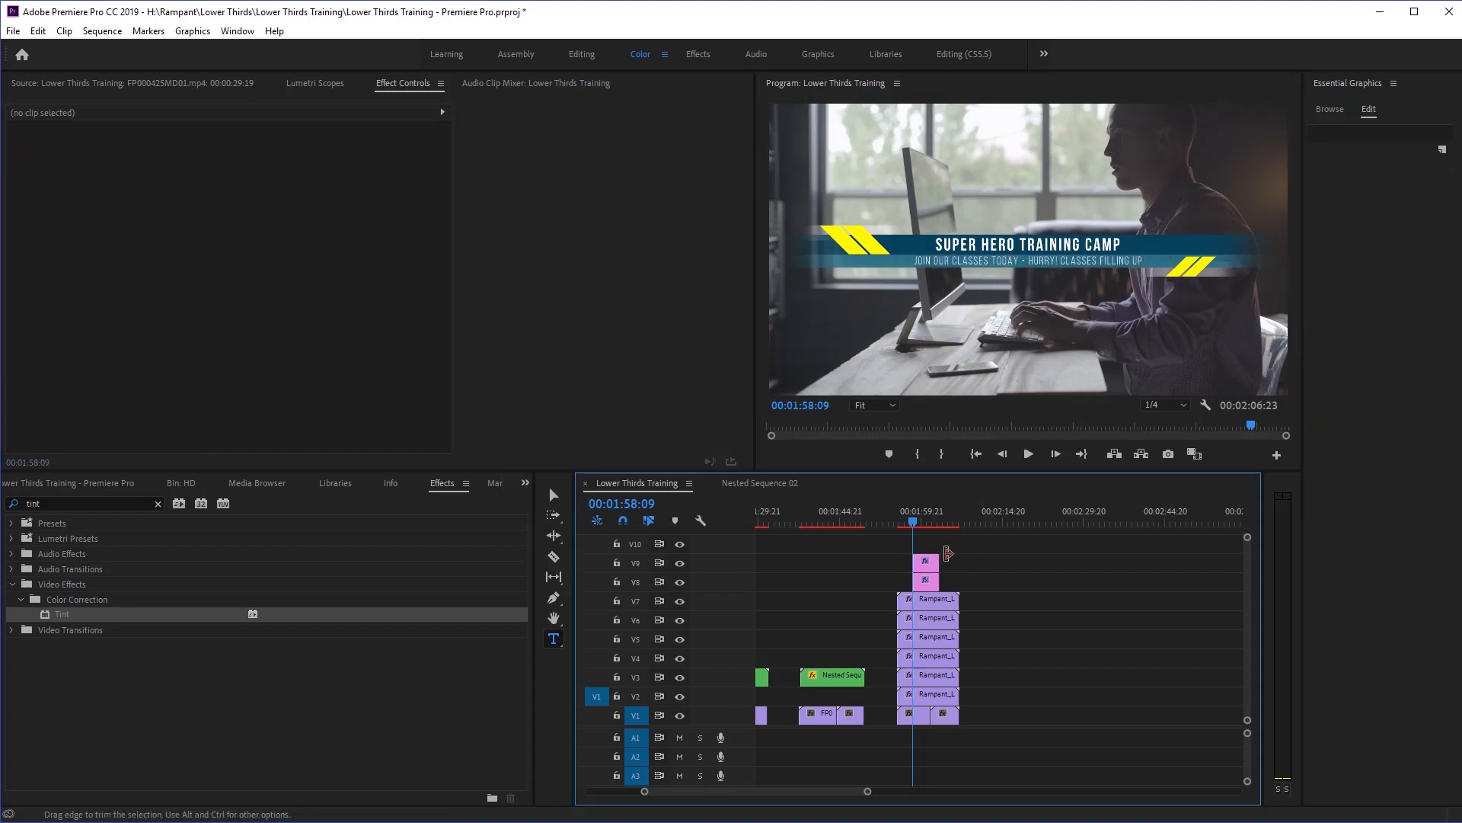
{"action": "mouse_move", "coordinate": [891, 534]}
{"action": "left_mouse_down"}
{"action": "mouse_move", "coordinate": [924, 582]}
{"action": "mouse_move", "coordinate": [958, 564]}
{"action": "mouse_move", "coordinate": [899, 560]}
{"action": "left_mouse_up"}
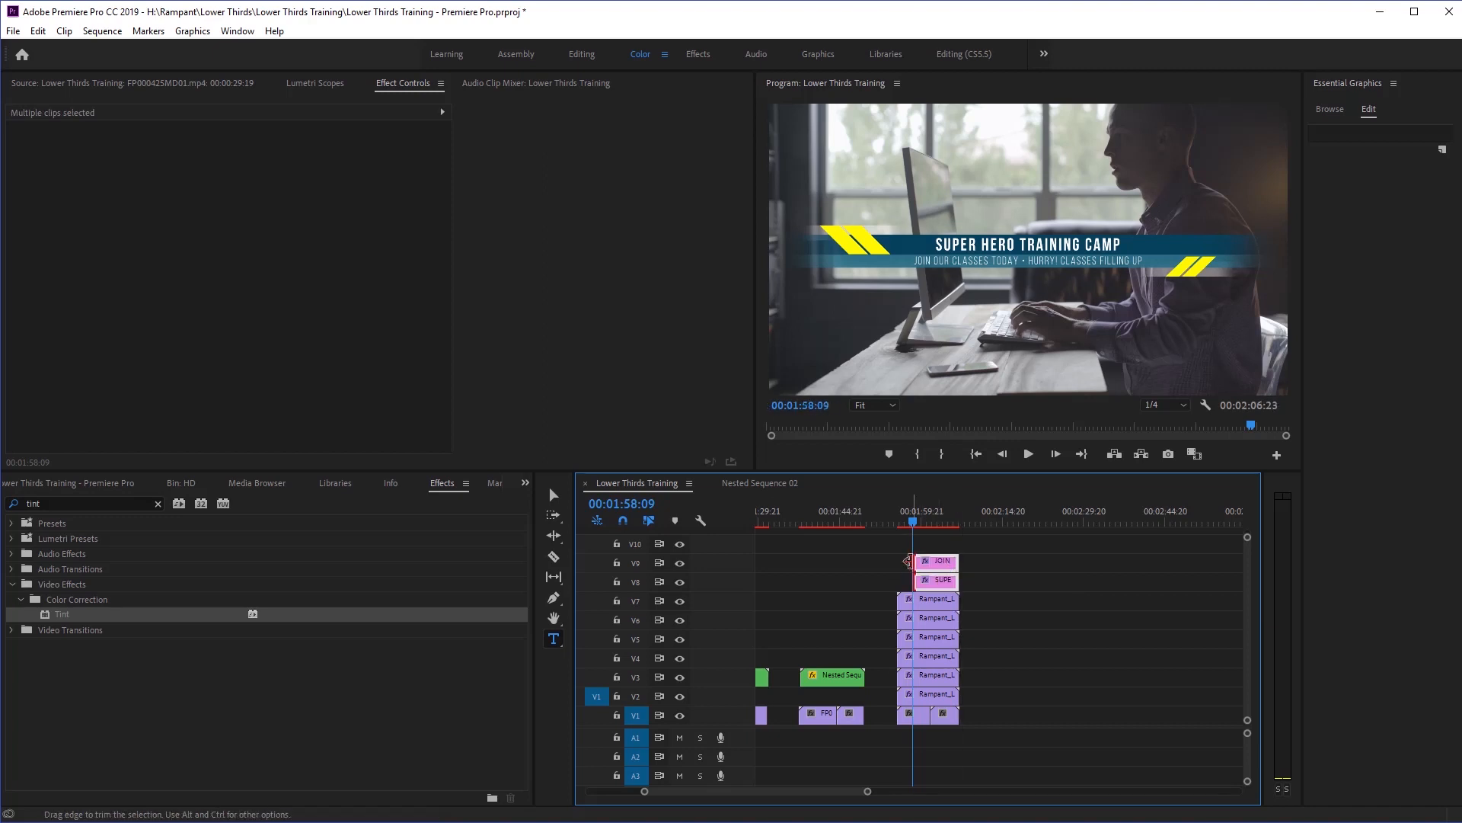
{"action": "left_click", "coordinate": [944, 543]}
Set the JOIN OUR CLASSES graphic's vertical position to 541.0 to fit it within the lower bar.
{"action": "left_click", "coordinate": [937, 564]}
{"action": "left_click", "coordinate": [1404, 210]}
{"action": "left_click_drag", "start_coordinate": [1404, 210], "coordinate": [1390, 216]}
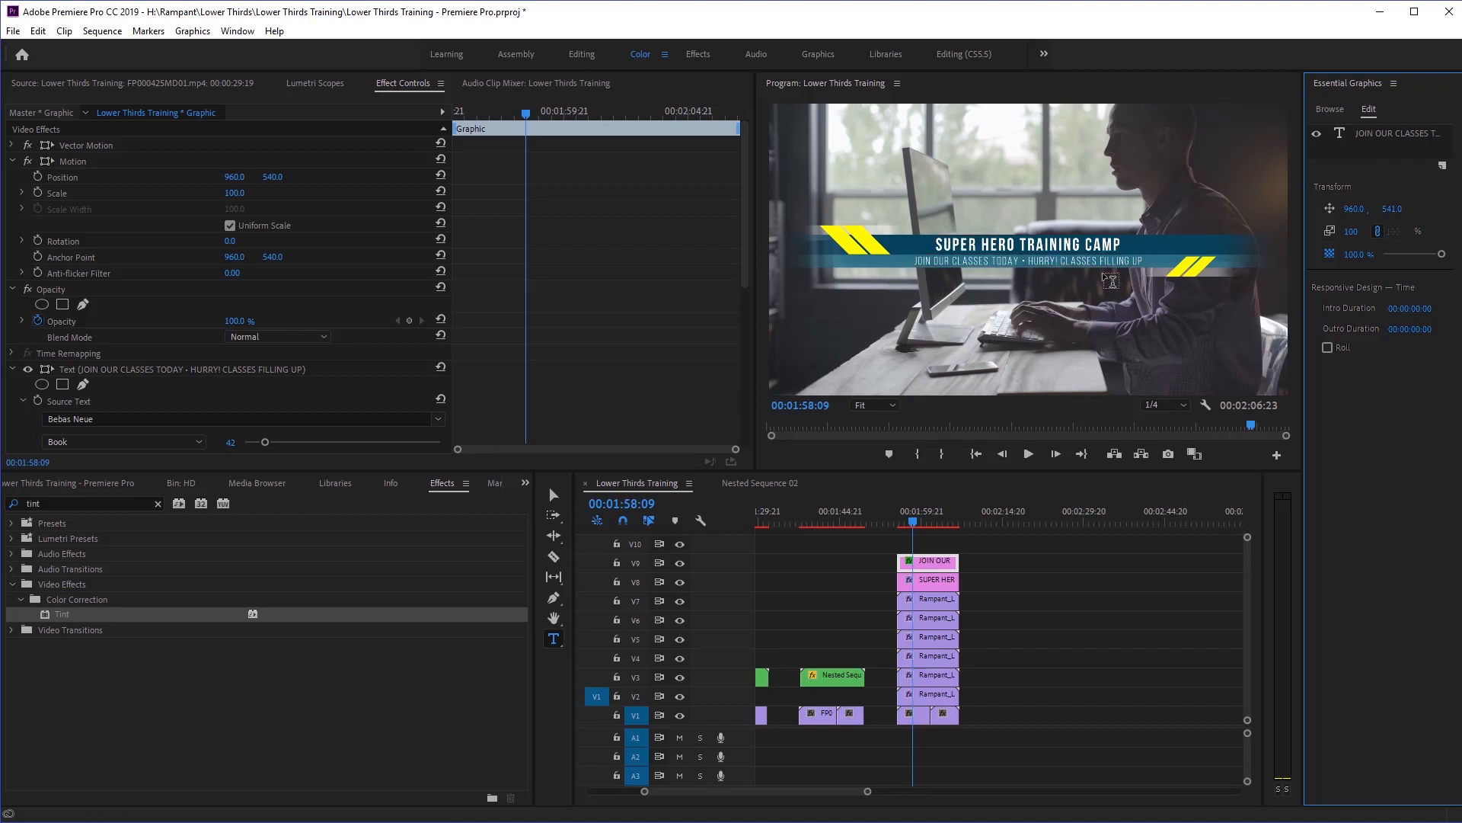
Move the JOIN OUR CLASSES clip up to V10 and switch V4's output off and on to identify its bar.
{"action": "mouse_move", "coordinate": [916, 519]}
{"action": "left_mouse_down"}
{"action": "mouse_move", "coordinate": [897, 523]}
{"action": "mouse_move", "coordinate": [929, 528]}
{"action": "mouse_move", "coordinate": [893, 532]}
{"action": "mouse_move", "coordinate": [906, 530]}
{"action": "left_mouse_up"}
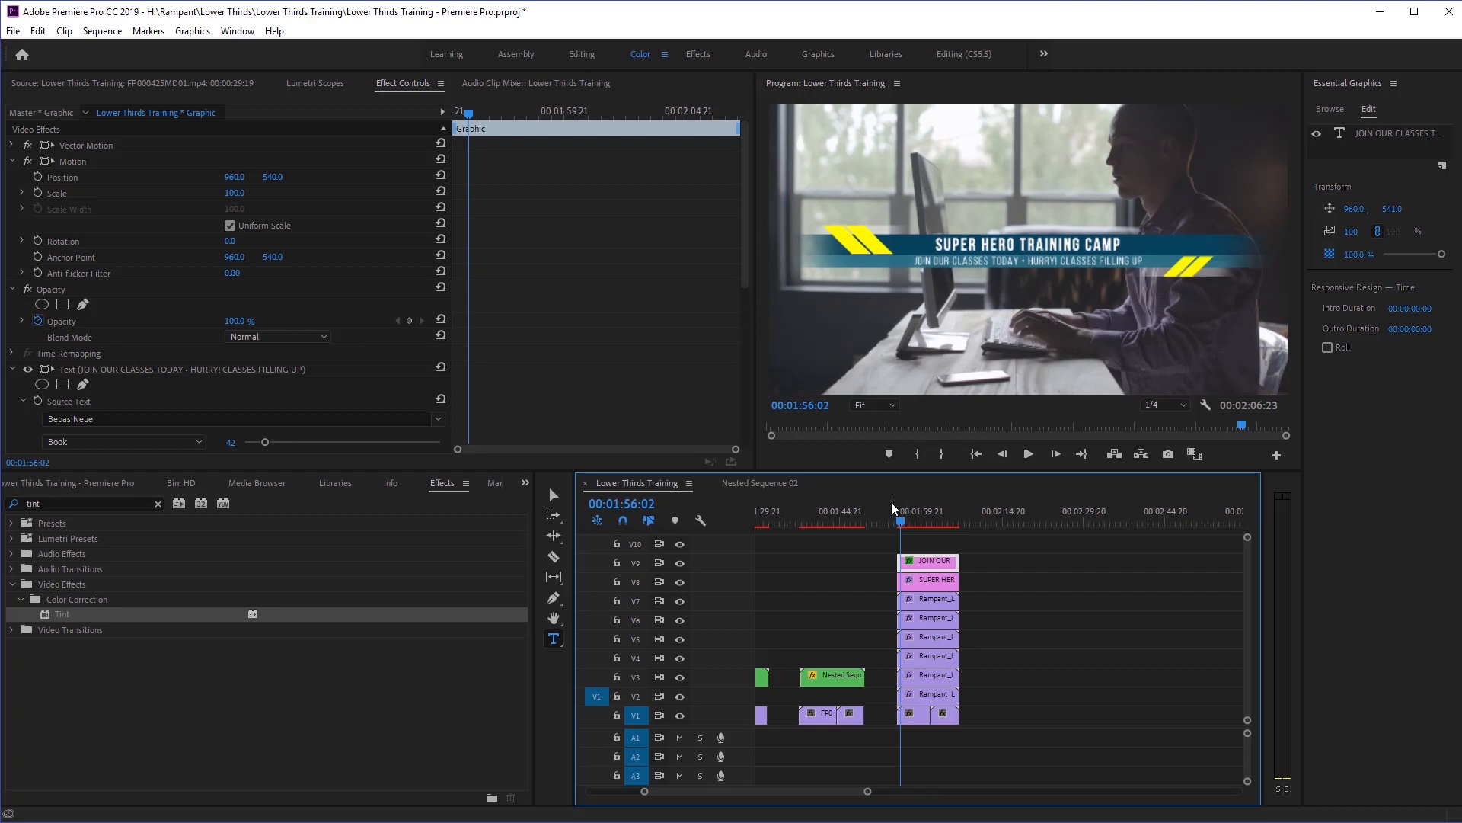
{"action": "left_click_drag", "start_coordinate": [942, 559], "coordinate": [943, 550]}
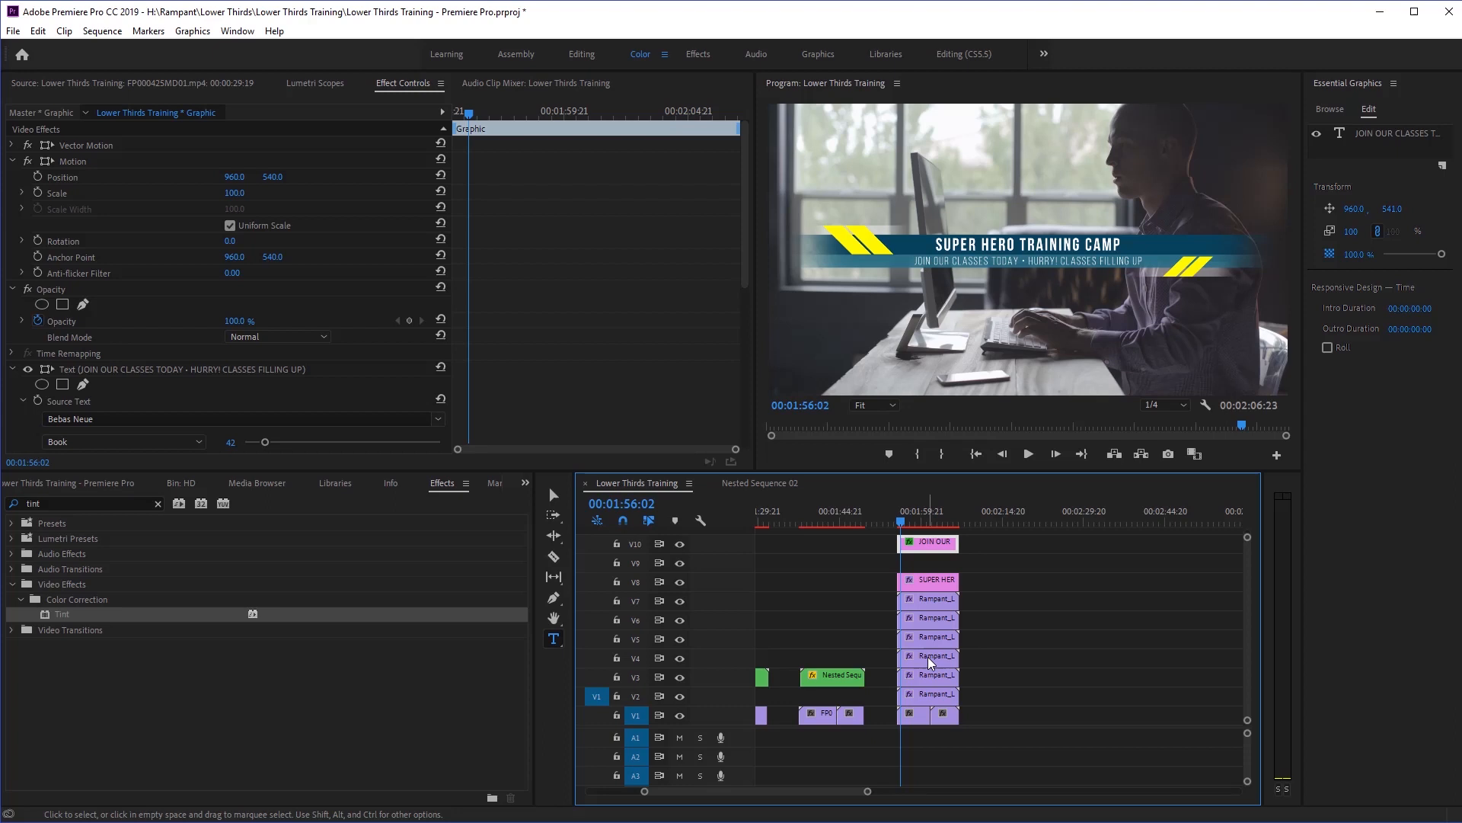
{"action": "left_click", "coordinate": [679, 659]}
{"action": "left_click", "coordinate": [680, 660]}
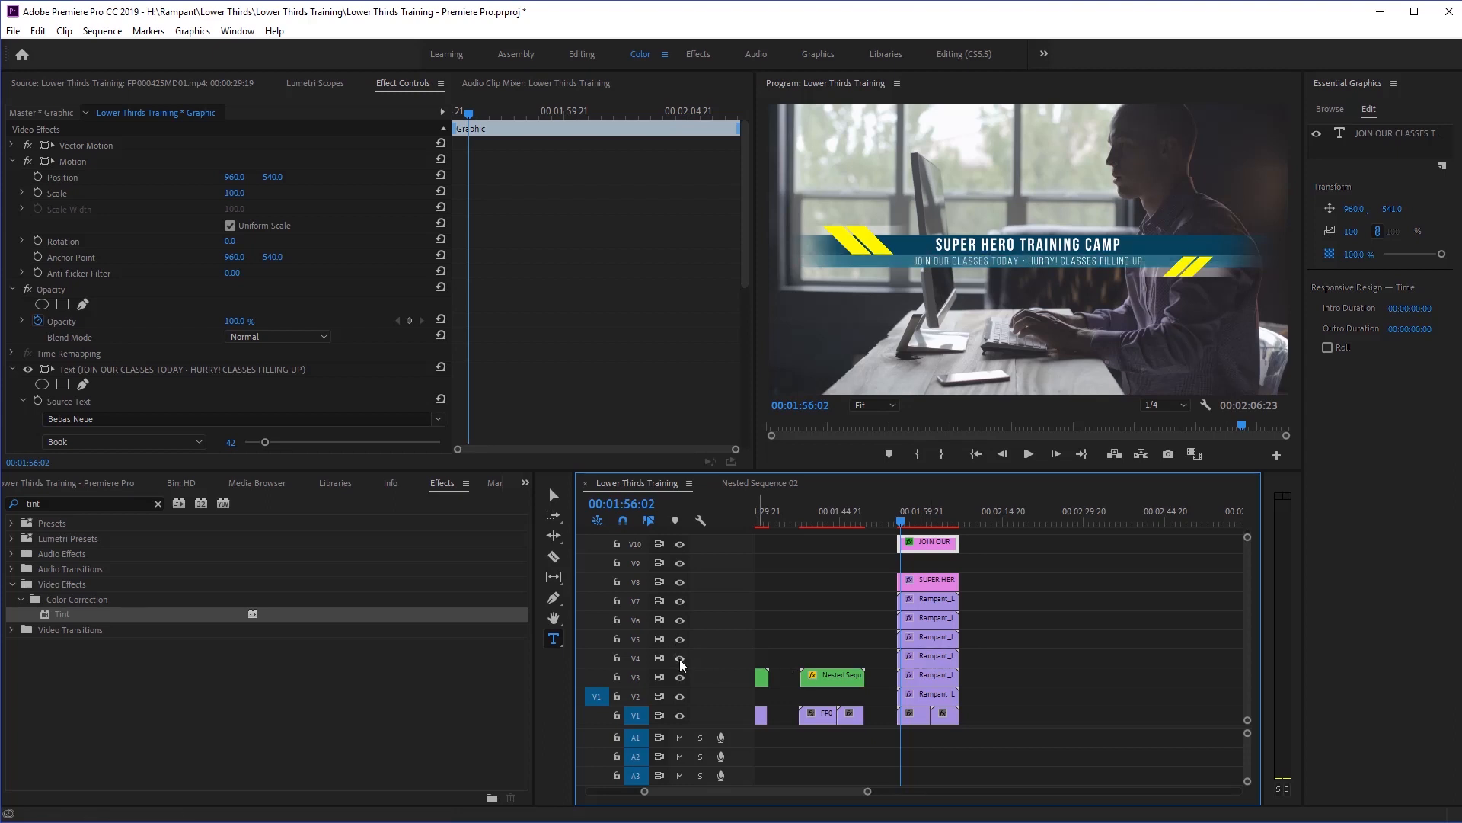
{"action": "left_click", "coordinate": [678, 659]}
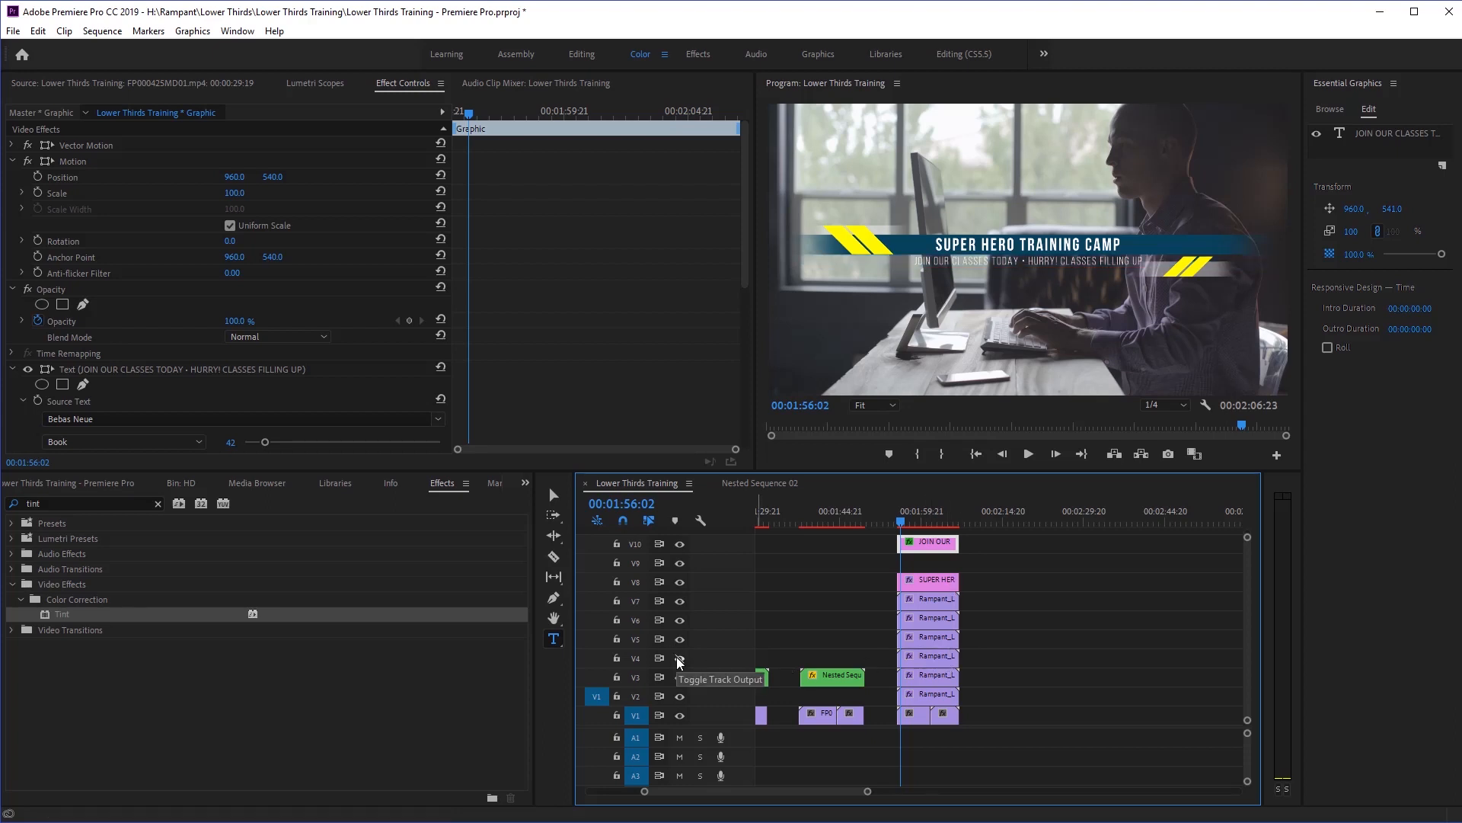
{"action": "left_click", "coordinate": [678, 660]}
Enlarge the timeline's video track area and duplicate the V4 bar clip onto V11, above the JOIN OUR CLASSES clip.
{"action": "left_click", "coordinate": [913, 657]}
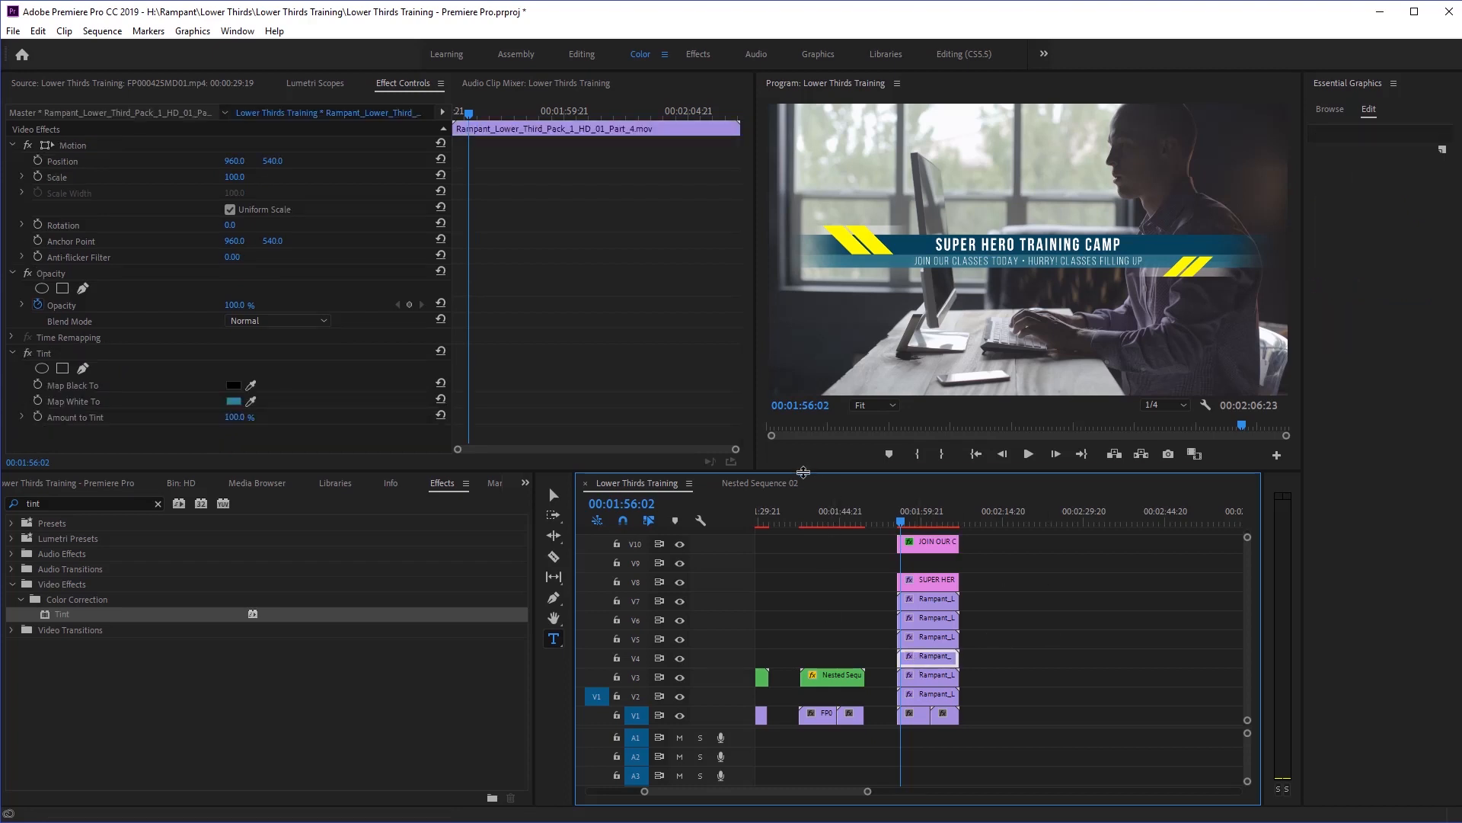
{"action": "left_click_drag", "start_coordinate": [803, 470], "coordinate": [803, 415]}
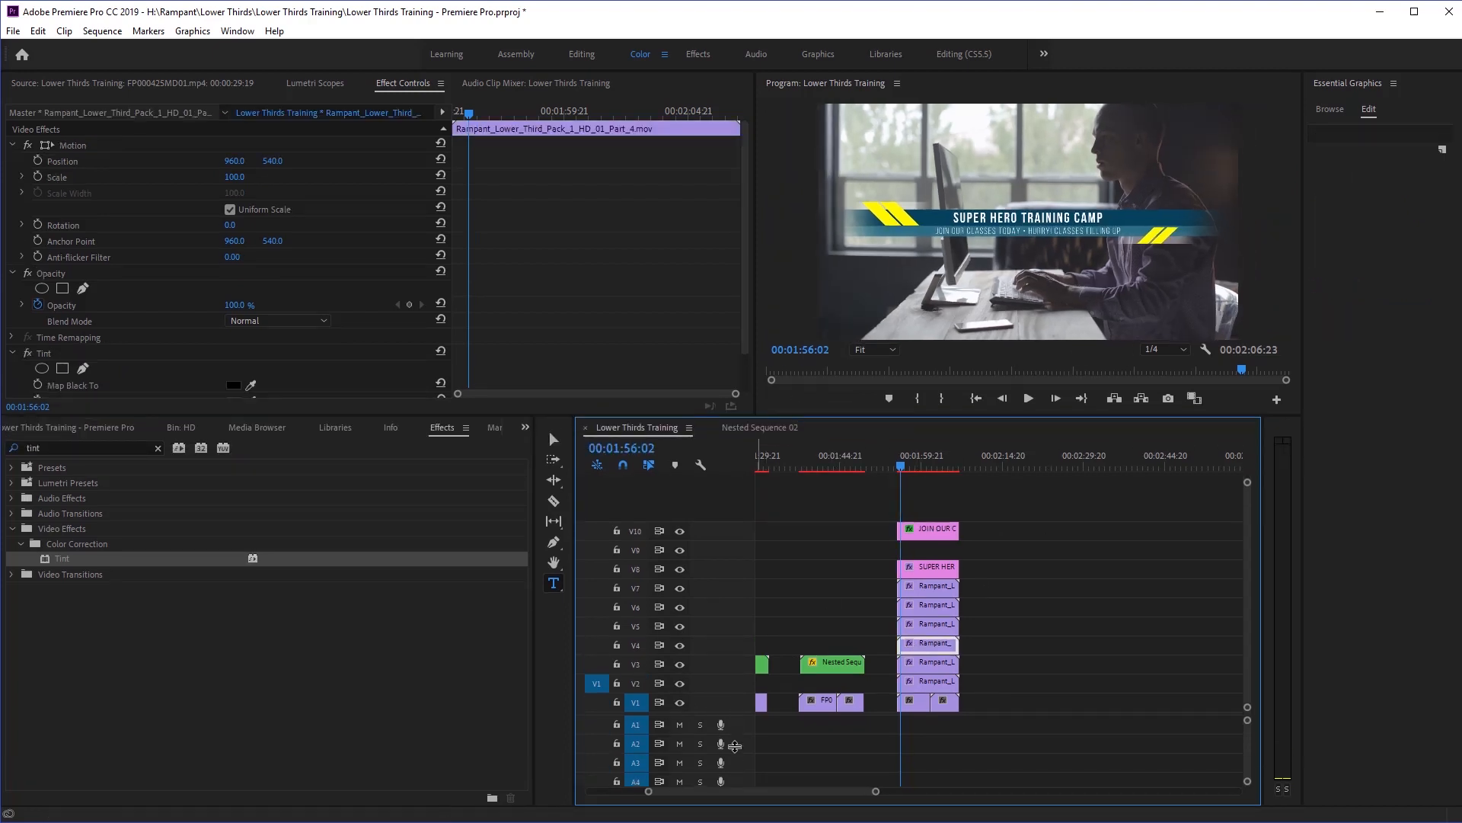
{"action": "left_click_drag", "start_coordinate": [735, 715], "coordinate": [735, 751]}
{"action": "left_click_drag", "start_coordinate": [927, 690], "coordinate": [926, 571]}
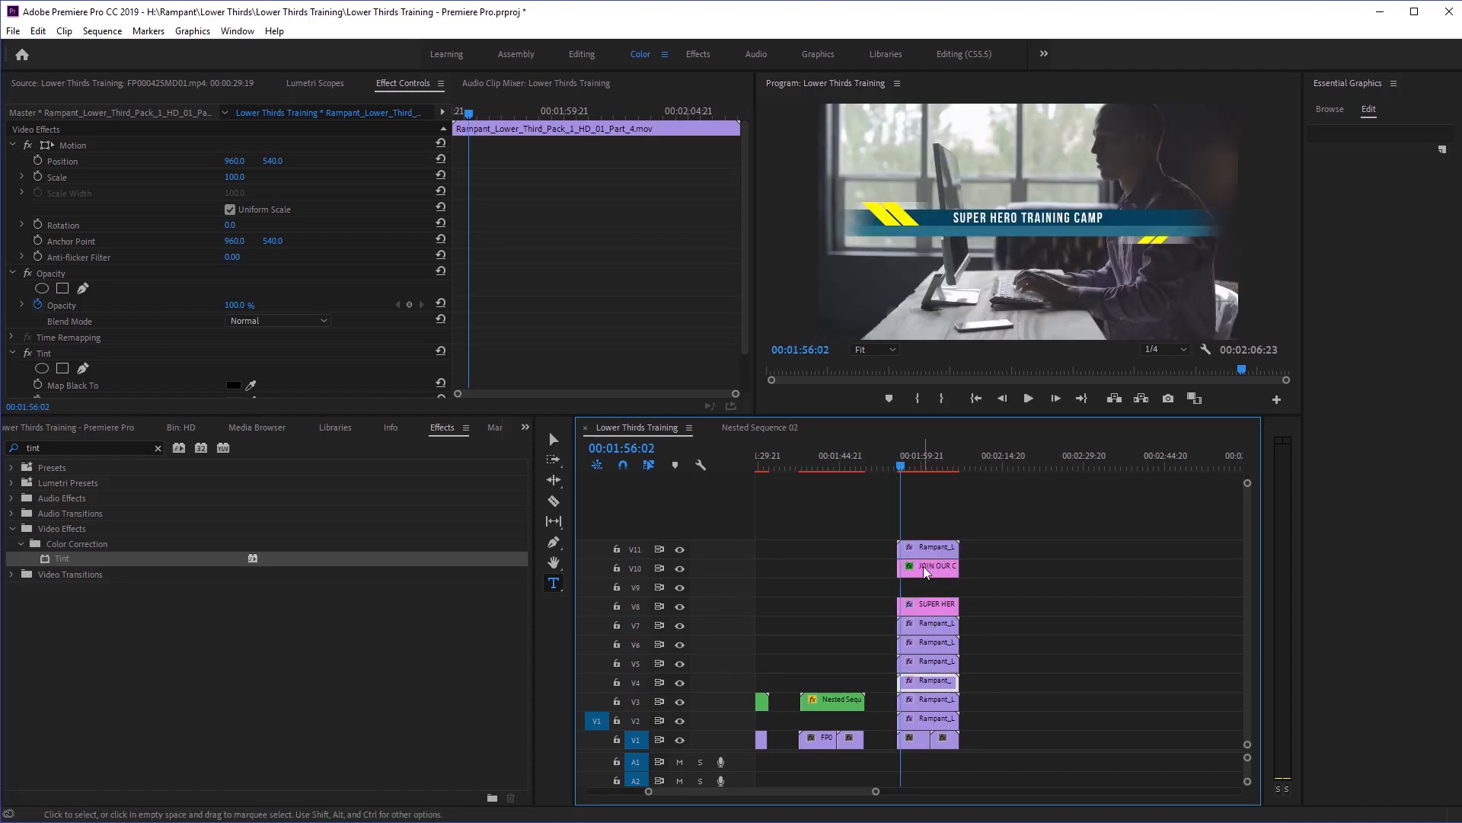
{"action": "left_click", "coordinate": [927, 546]}
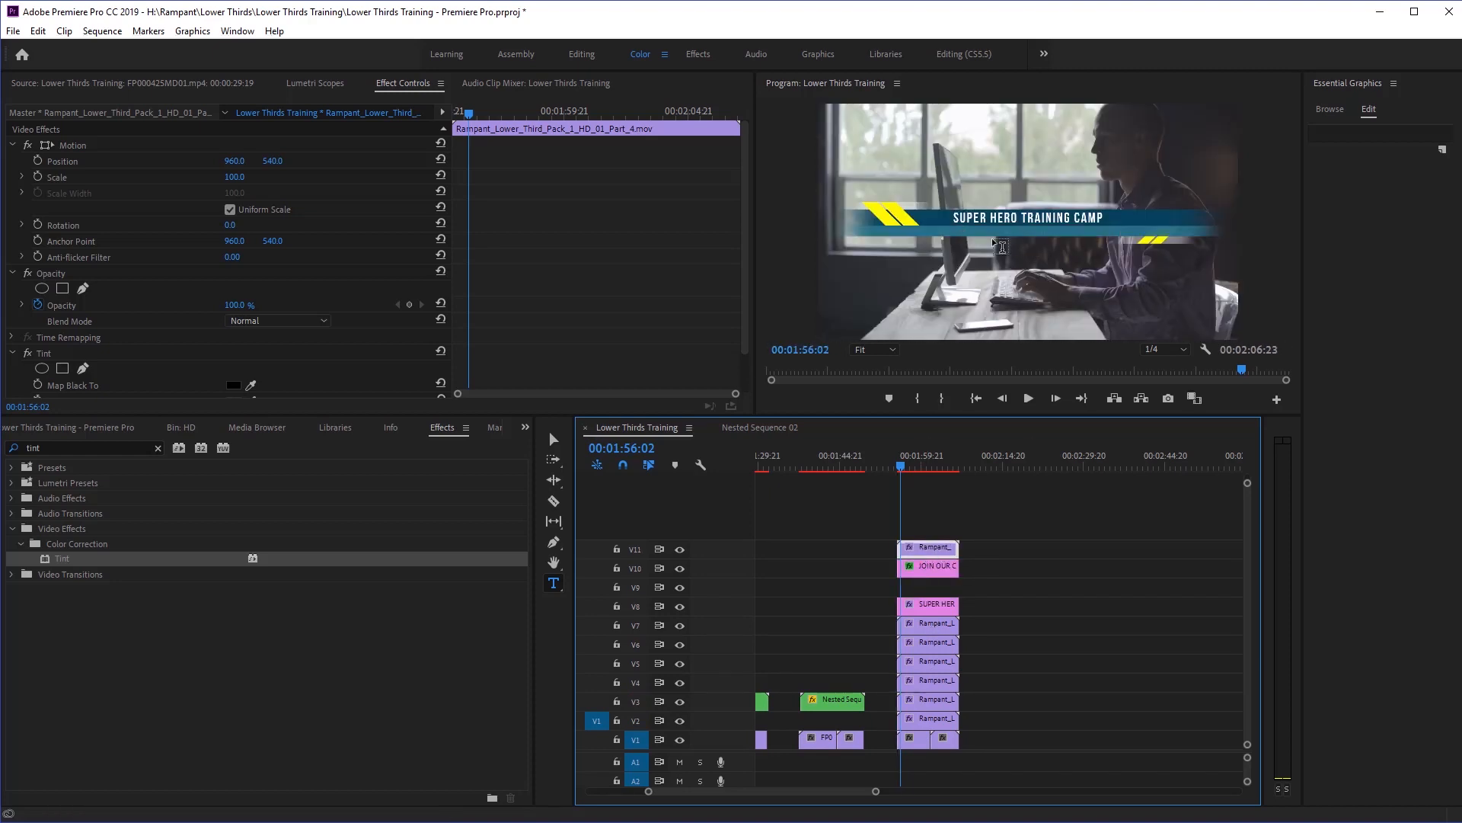
Apply the Track Matte Key effect to the JOIN OUR CLASSES clip and set its Matte to Video 11.
{"action": "left_click", "coordinate": [942, 572]}
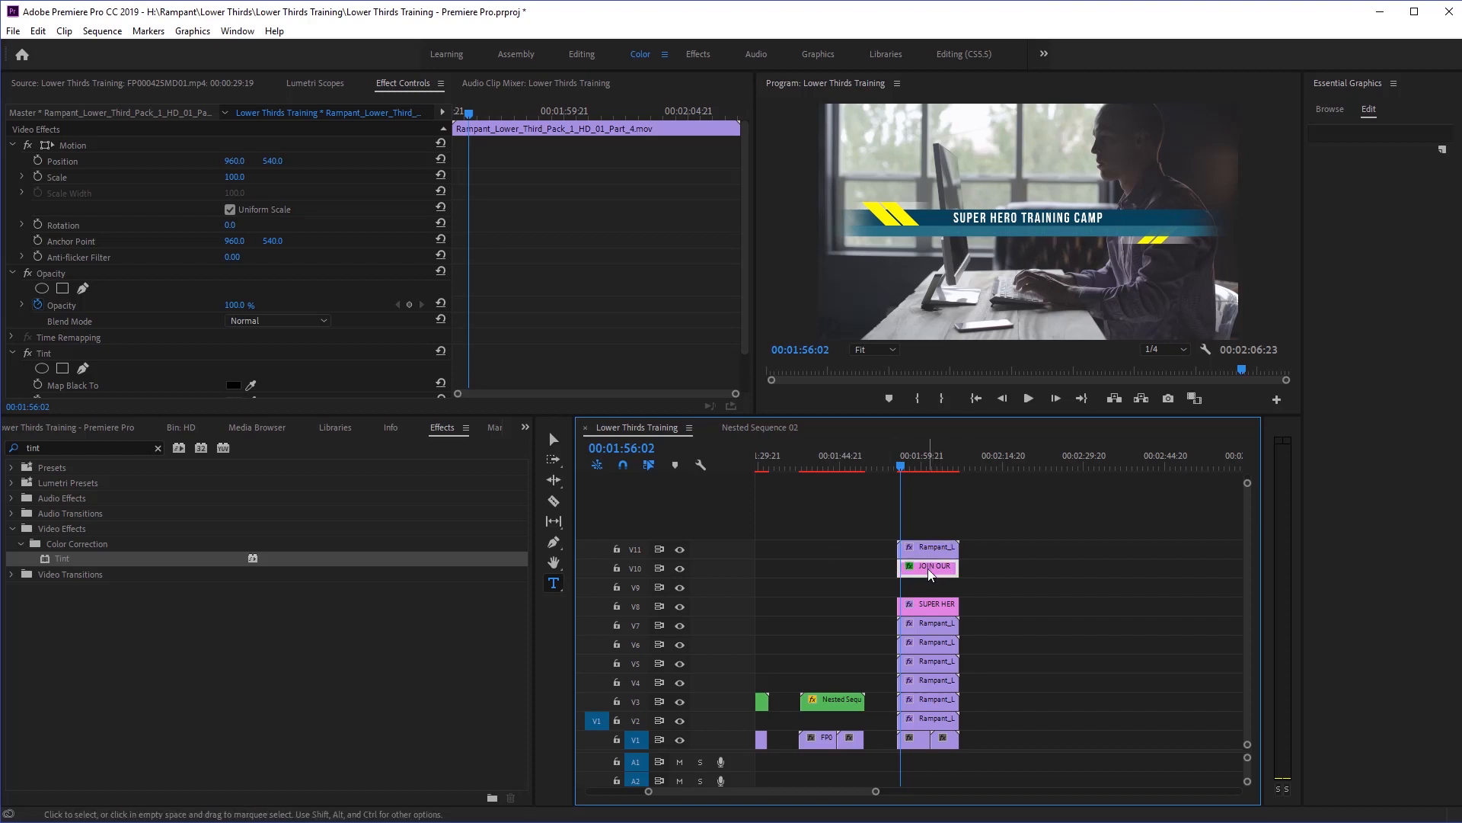
{"action": "left_click", "coordinate": [105, 448]}
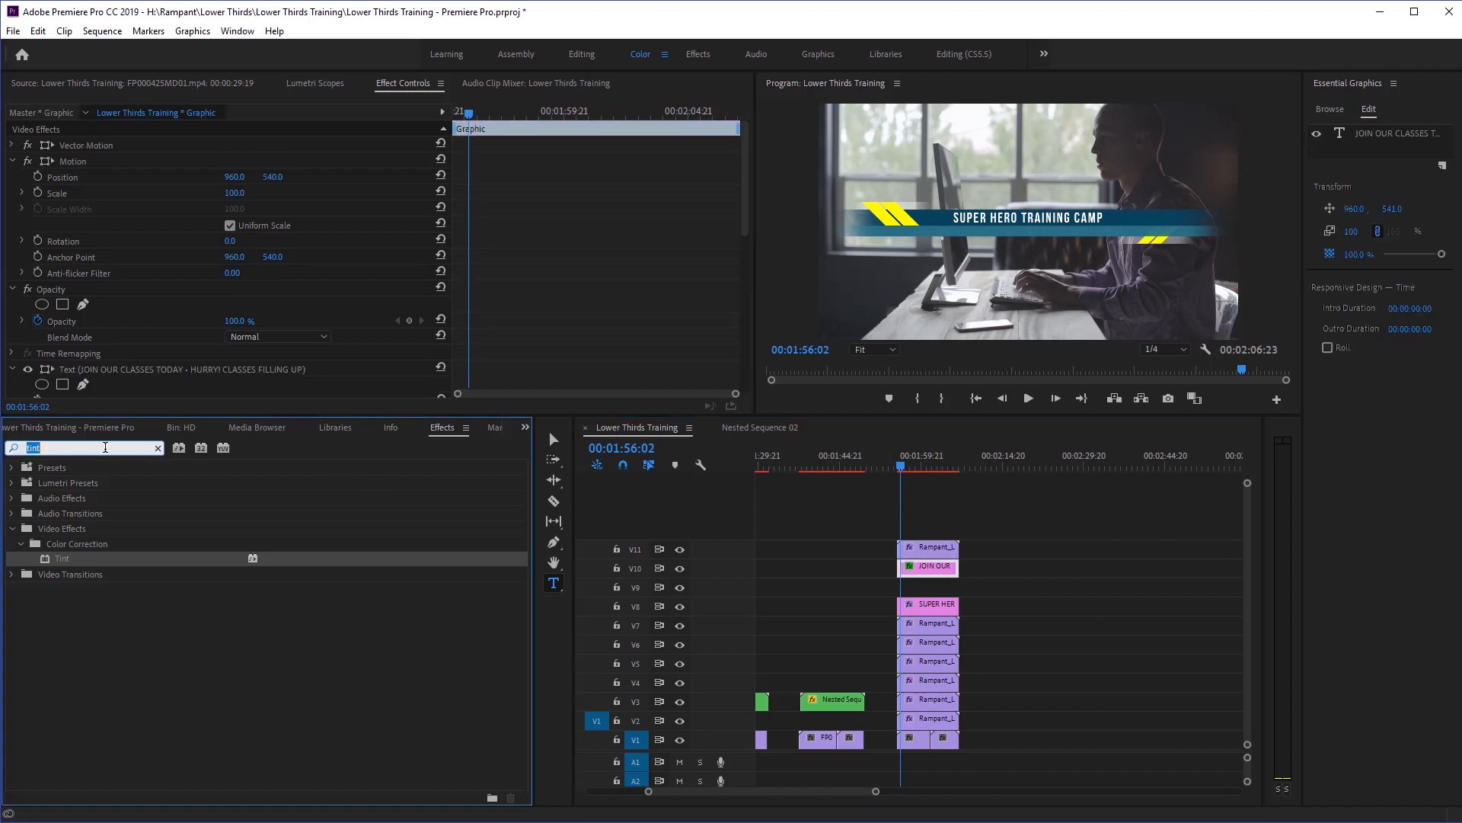
{"action": "type", "text": "track"}
{"action": "left_click_drag", "start_coordinate": [86, 558], "coordinate": [937, 571]}
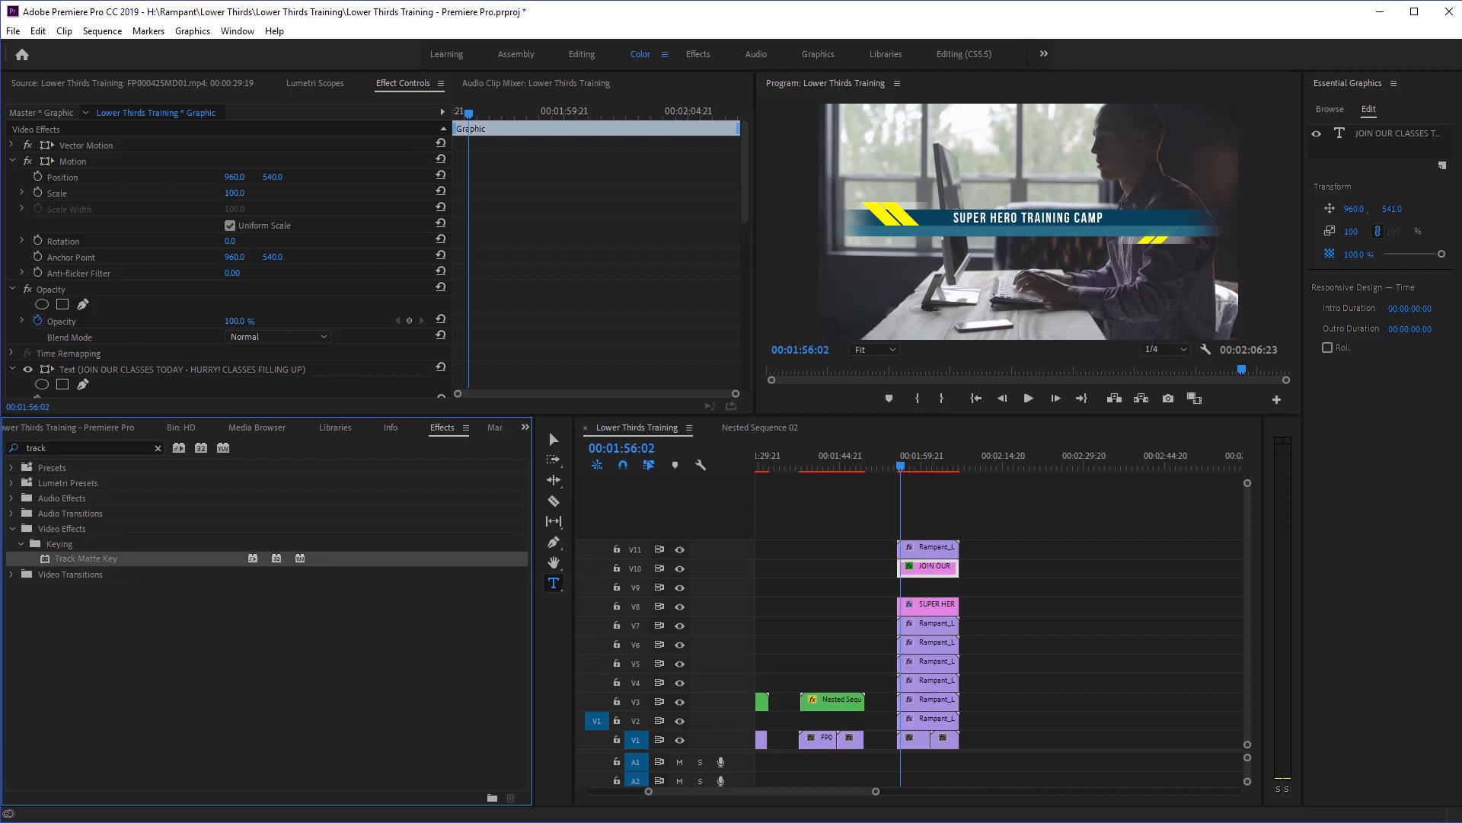
{"action": "left_click", "coordinate": [11, 371]}
{"action": "scroll", "coordinate": [320, 355], "scroll_direction": "down", "scroll_amount": 2}
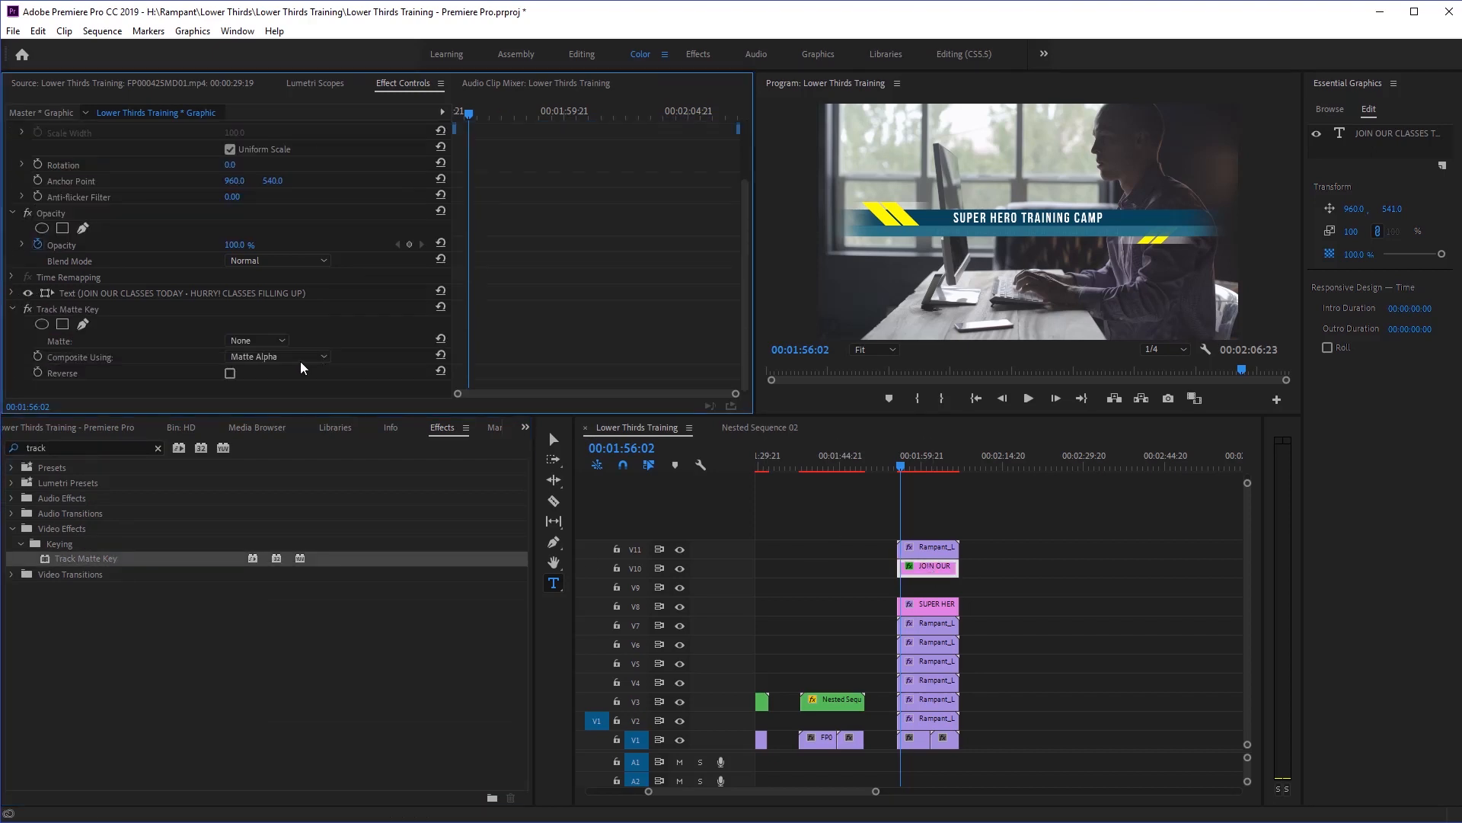
{"action": "left_click", "coordinate": [262, 342]}
{"action": "left_click", "coordinate": [263, 394]}
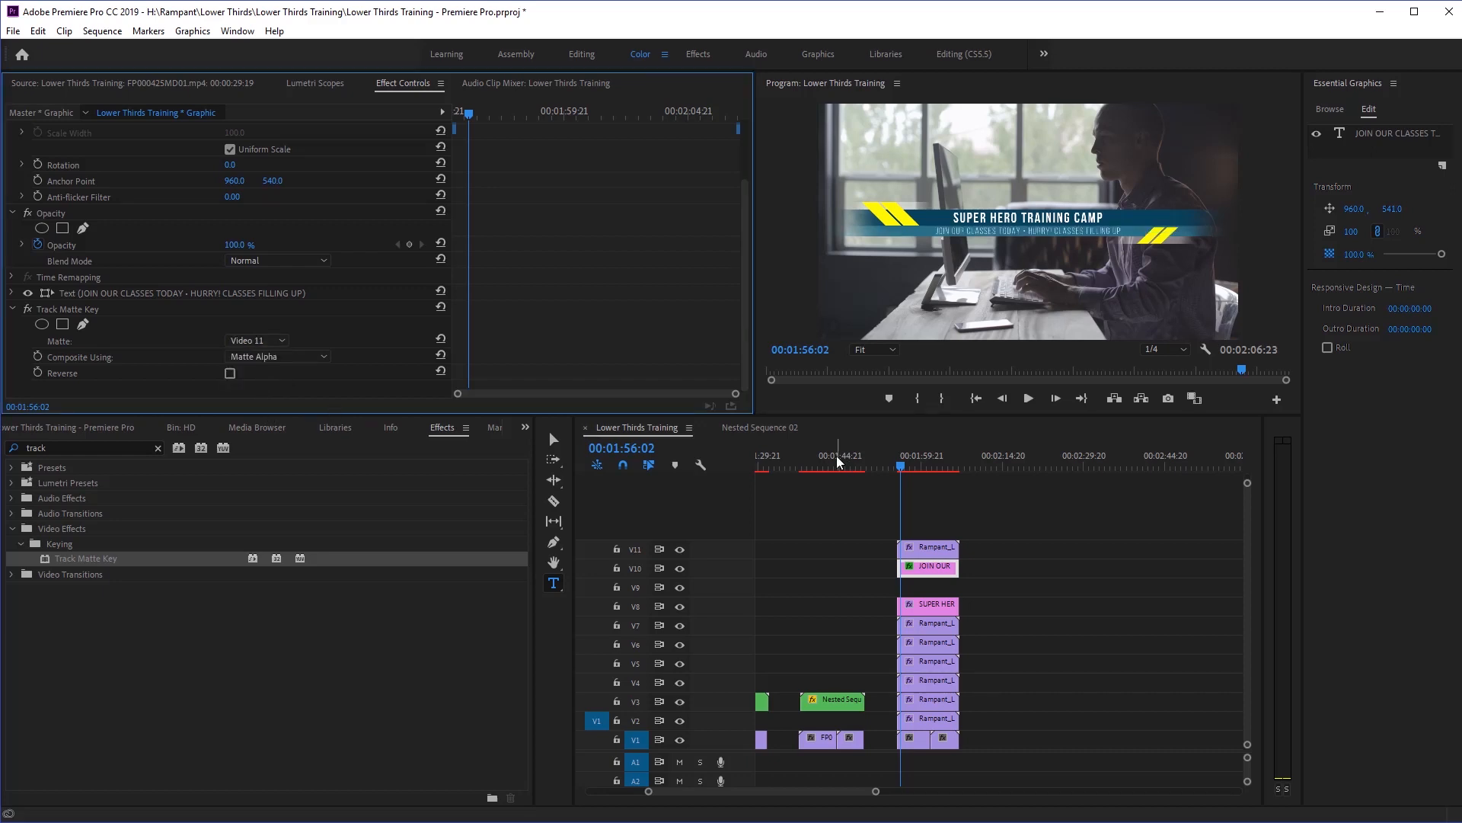
Step through the opening frames of the lower third to check the subtitle's matte reveal.
{"action": "key", "text": "Up"}
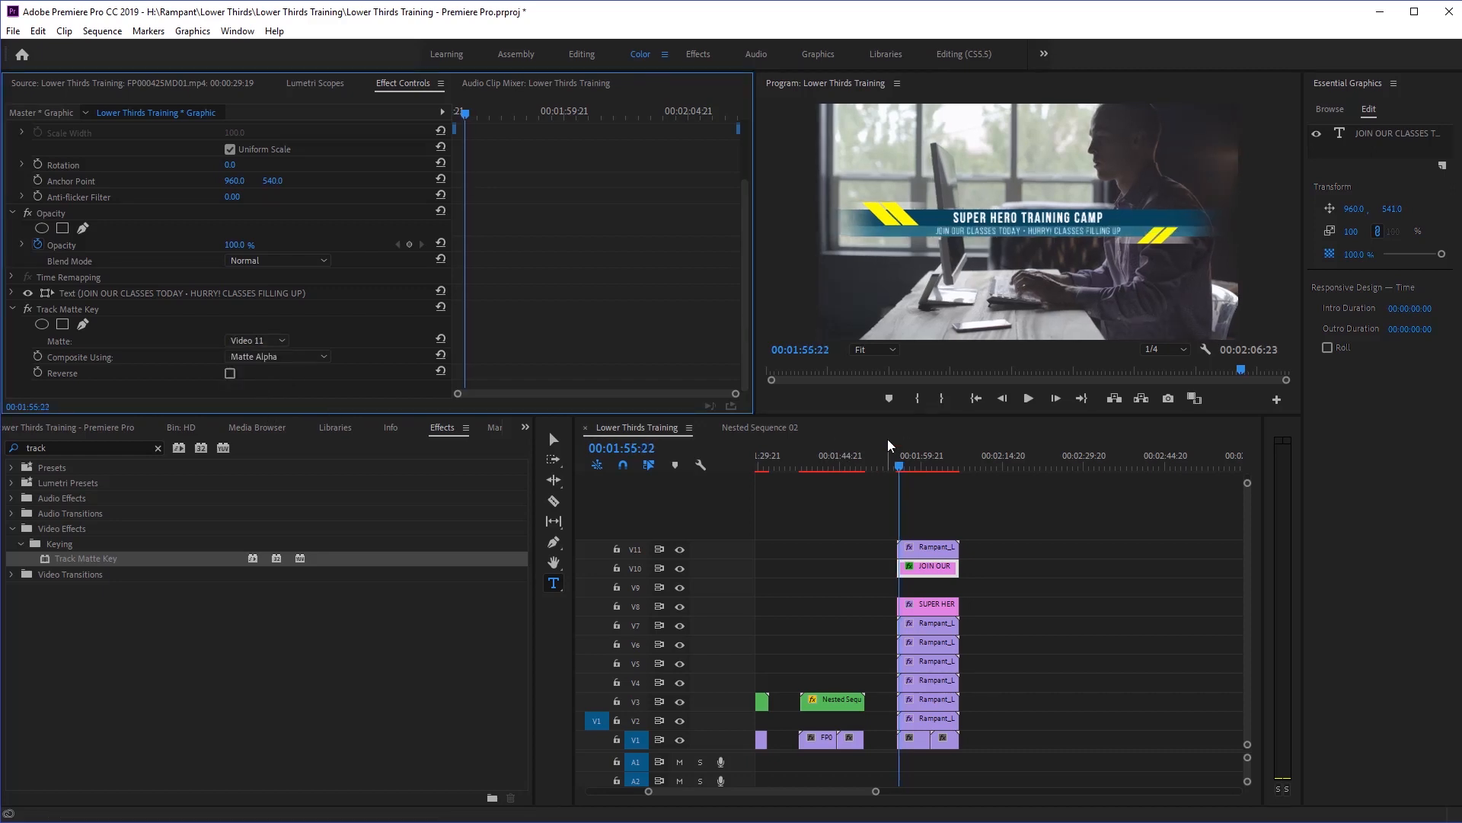
{"action": "key", "text": "Right"}
{"action": "key", "text": "Right"}
{"action": "key", "text": "Right"}
{"action": "key", "text": "Right"}
{"action": "key", "text": "Right"}
{"action": "key", "text": "Right"}
{"action": "key", "text": "Right"}
{"action": "key", "text": "Right"}
{"action": "key", "text": "Right"}
{"action": "key", "text": "Right"}
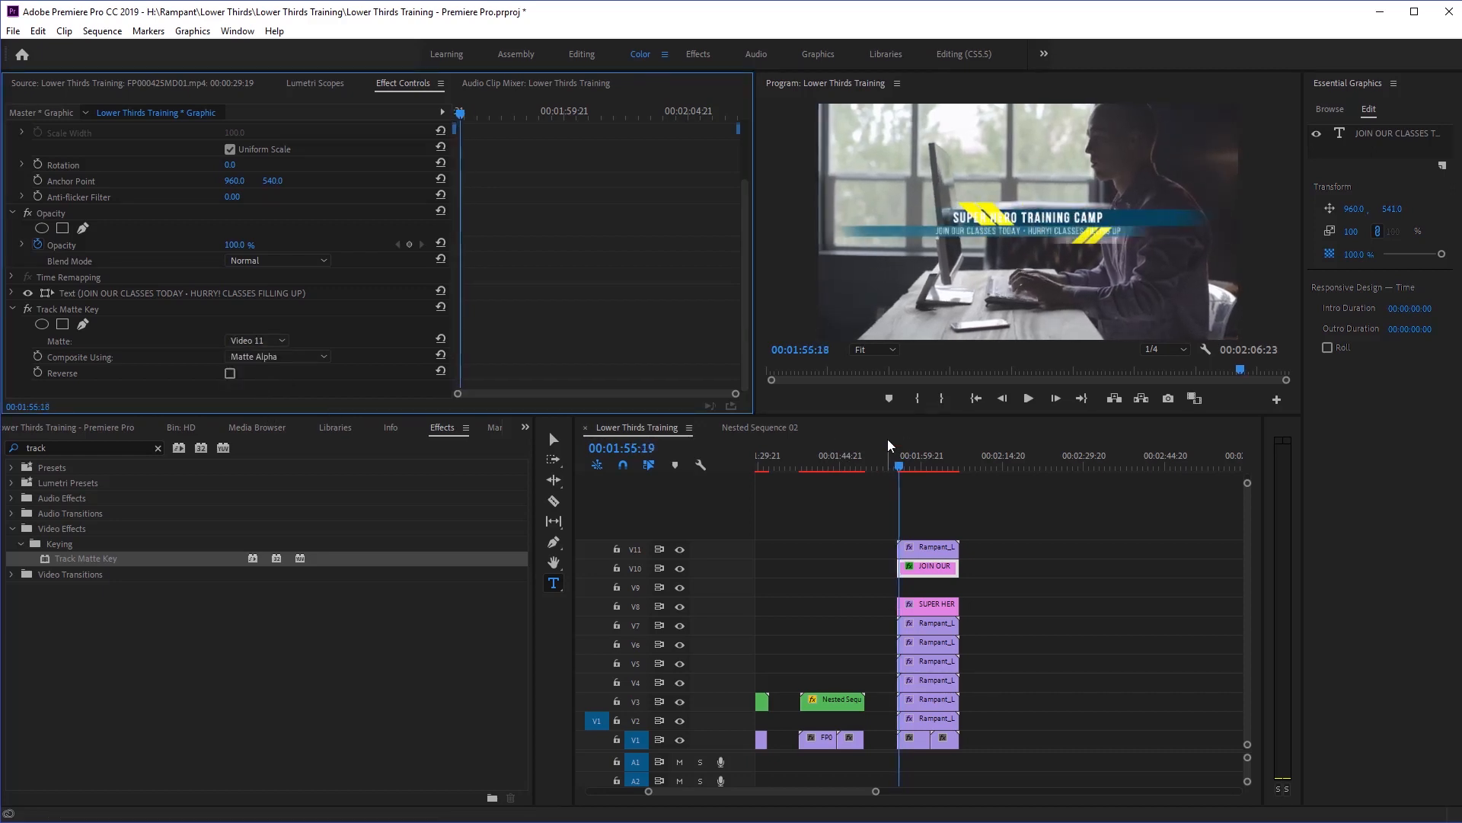
{"action": "key", "text": "Right"}
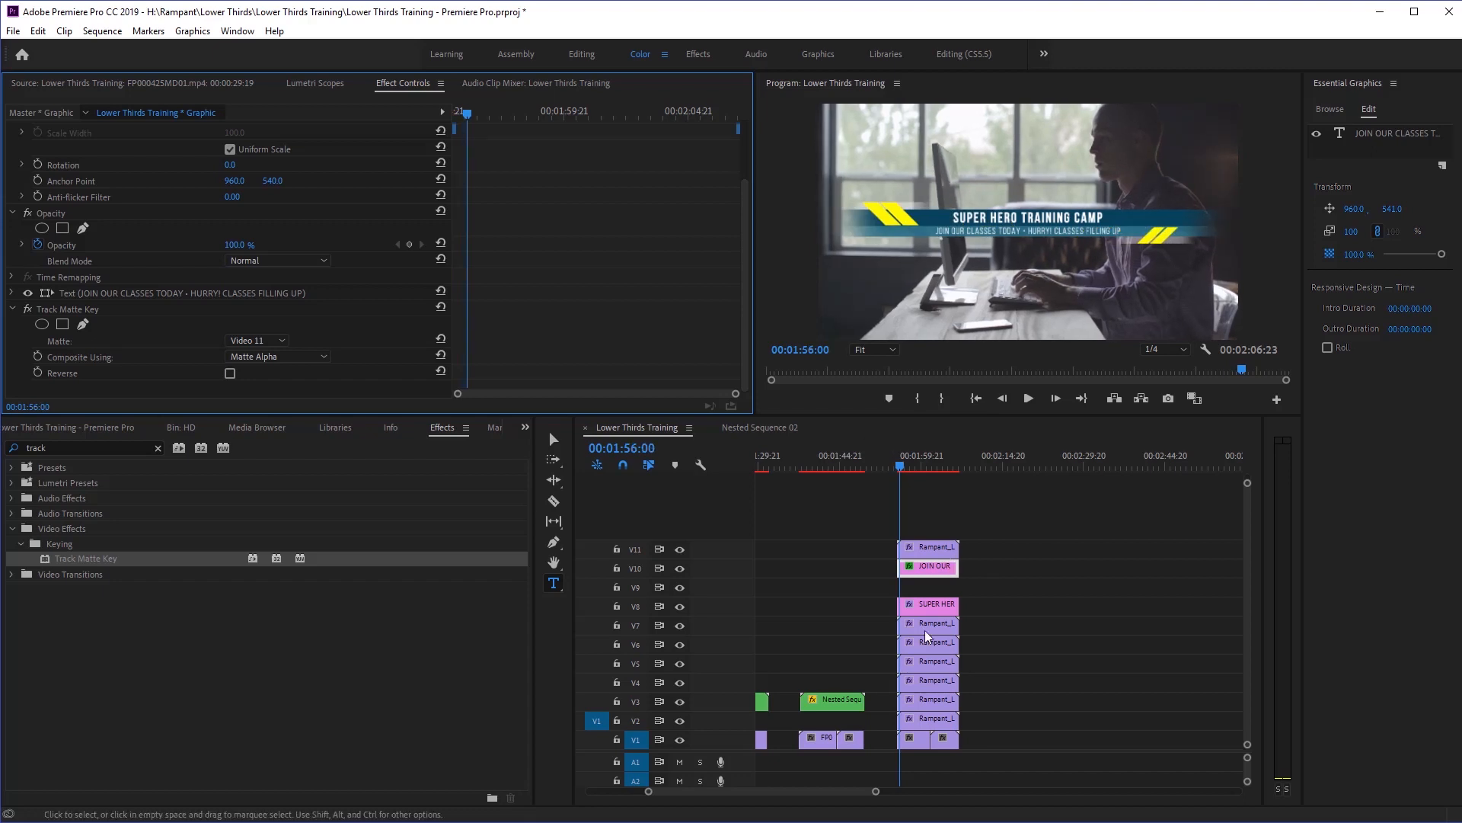
Identify the upper bar clip on V5 and duplicate it onto V9, above the SUPER HERO TRAINING CAMP title.
{"action": "left_click", "coordinate": [679, 683]}
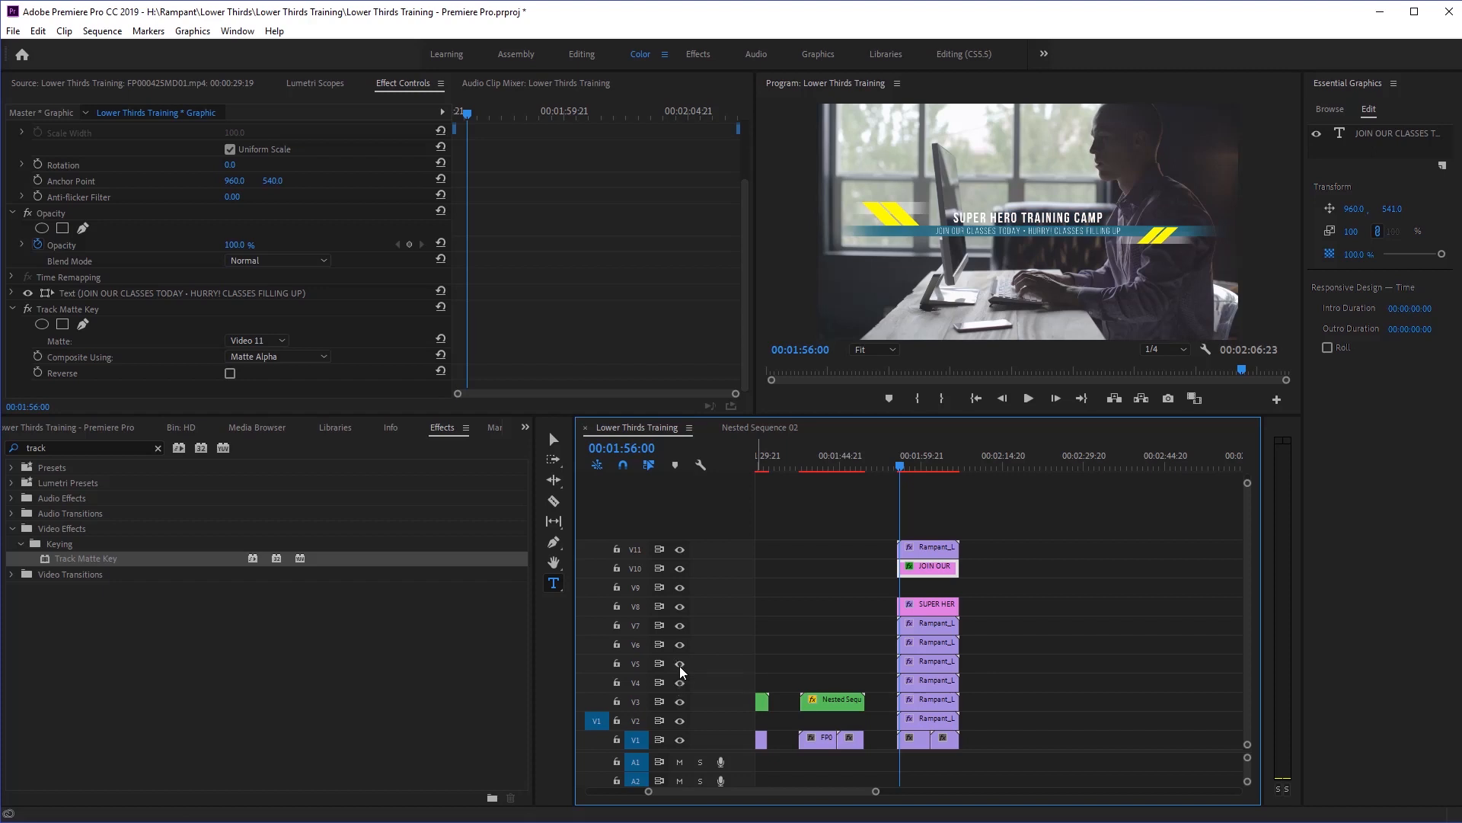
{"action": "left_click", "coordinate": [925, 664]}
{"action": "left_click_drag", "start_coordinate": [925, 669], "coordinate": [923, 596]}
Apply the Track Matte Key effect to the SUPER HERO TRAINING CAMP clip and set its Matte to Video 9.
{"action": "left_click", "coordinate": [923, 605]}
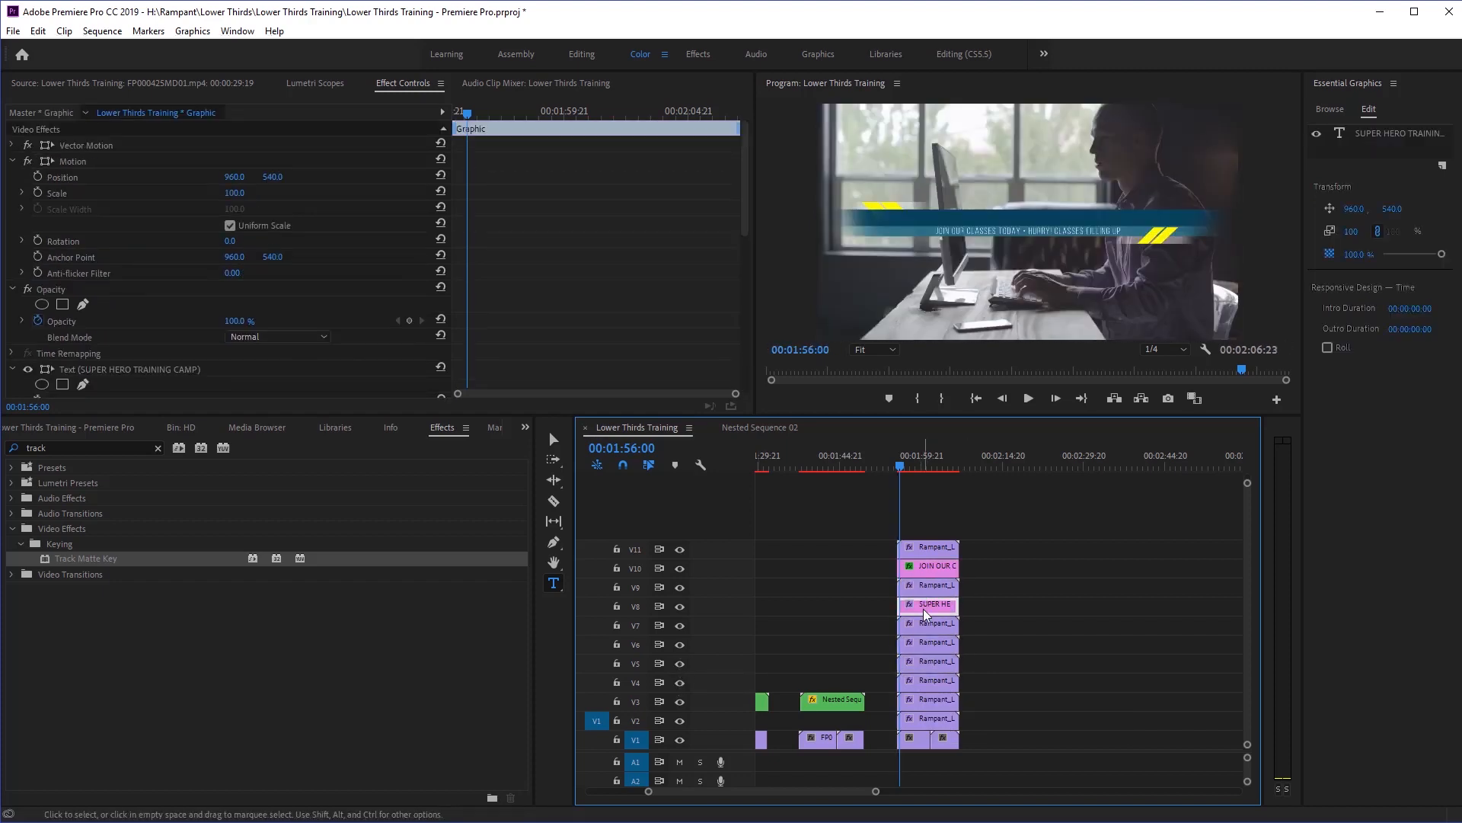
{"action": "left_click_drag", "start_coordinate": [199, 558], "coordinate": [934, 611]}
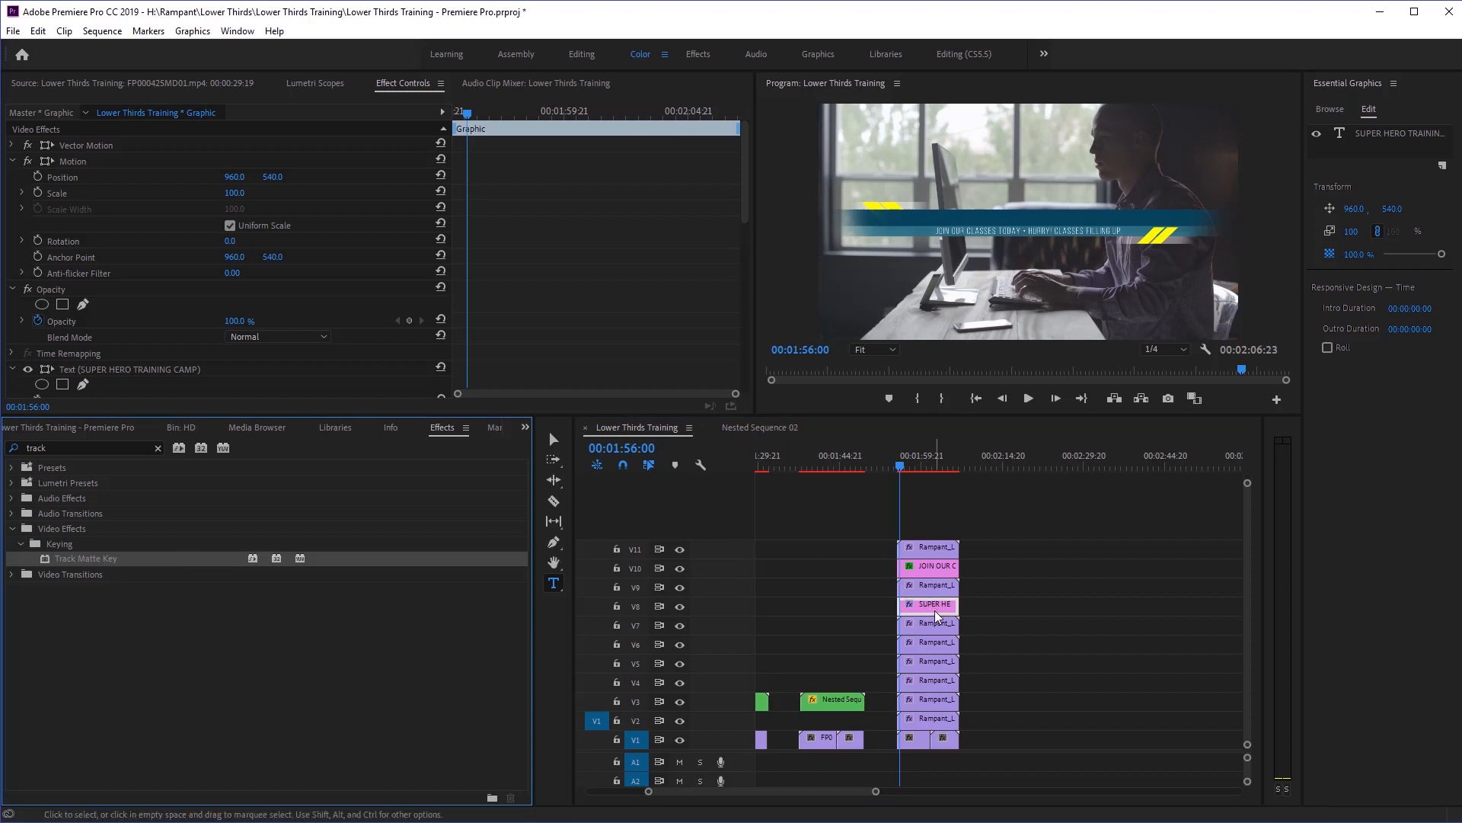
{"action": "left_click", "coordinate": [13, 369]}
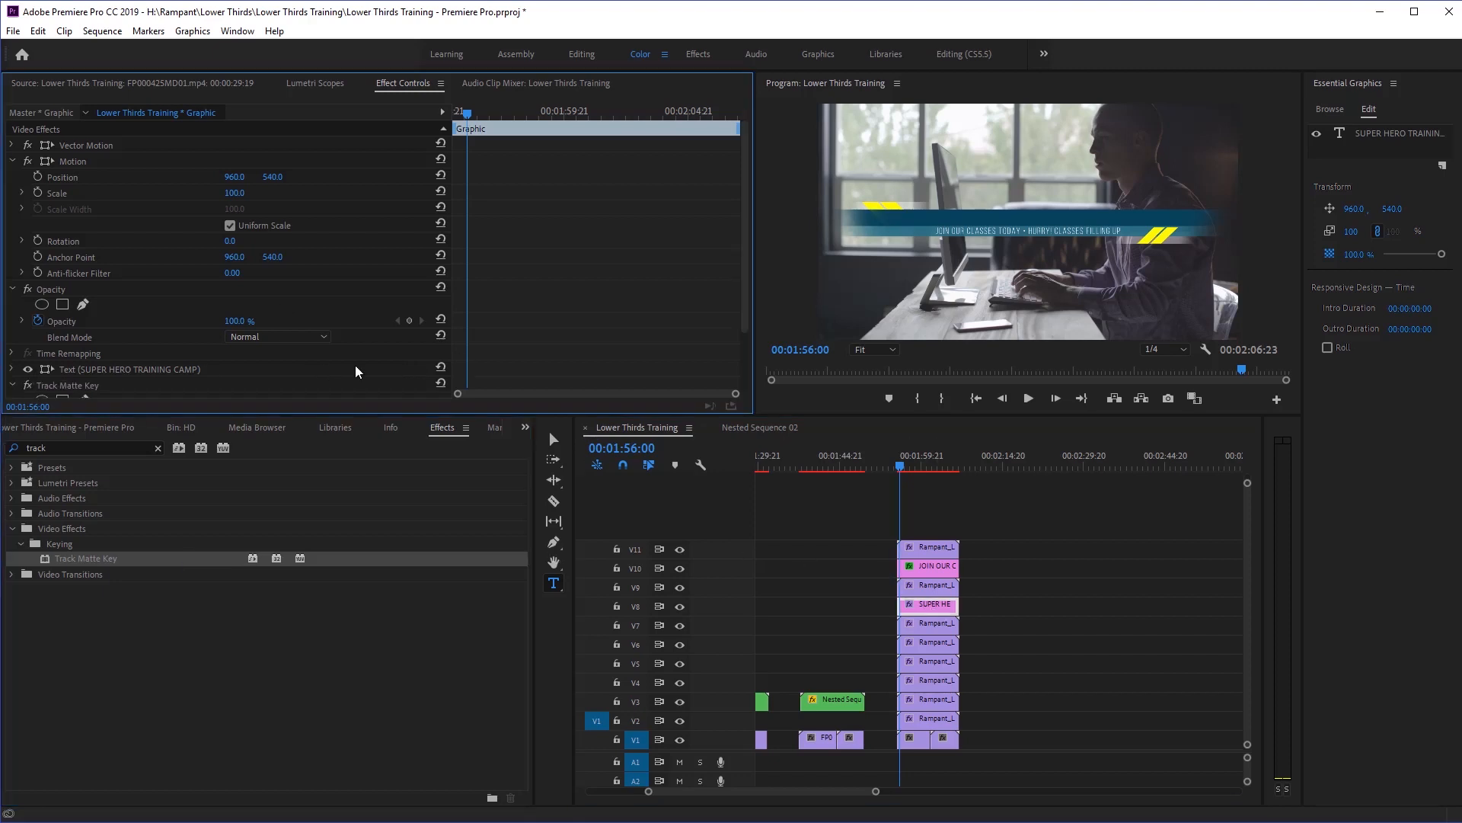
{"action": "scroll", "coordinate": [329, 356], "scroll_direction": "down", "scroll_amount": 2}
{"action": "left_click", "coordinate": [272, 337]}
{"action": "left_click", "coordinate": [271, 400]}
{"action": "left_click", "coordinate": [268, 341]}
{"action": "left_click", "coordinate": [264, 383]}
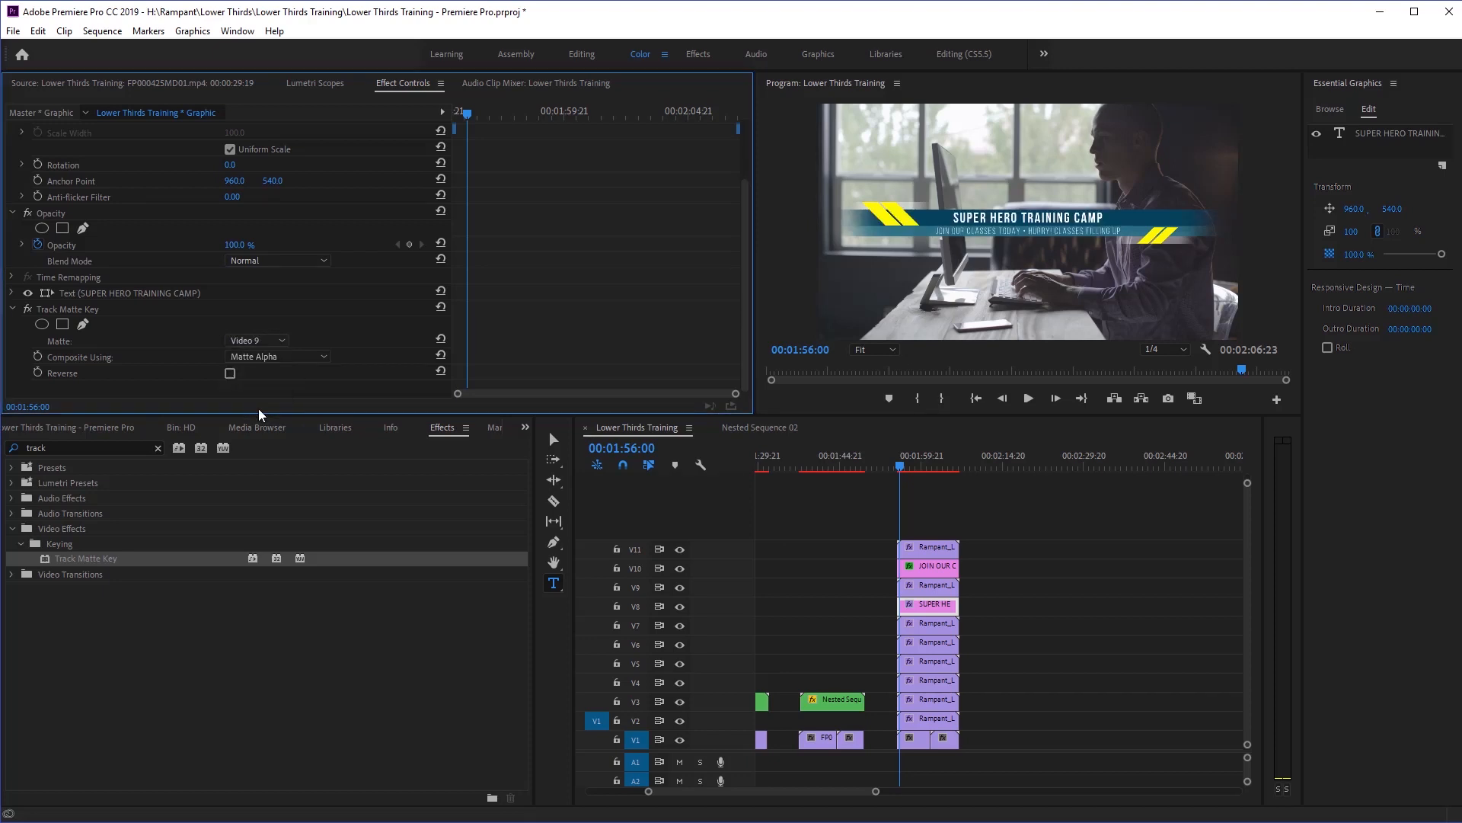
Play and scrub through the start of the lower third to check the SUPER HERO TRAINING CAMP matte reveal.
{"action": "left_click", "coordinate": [895, 467]}
{"action": "left_click", "coordinate": [899, 467]}
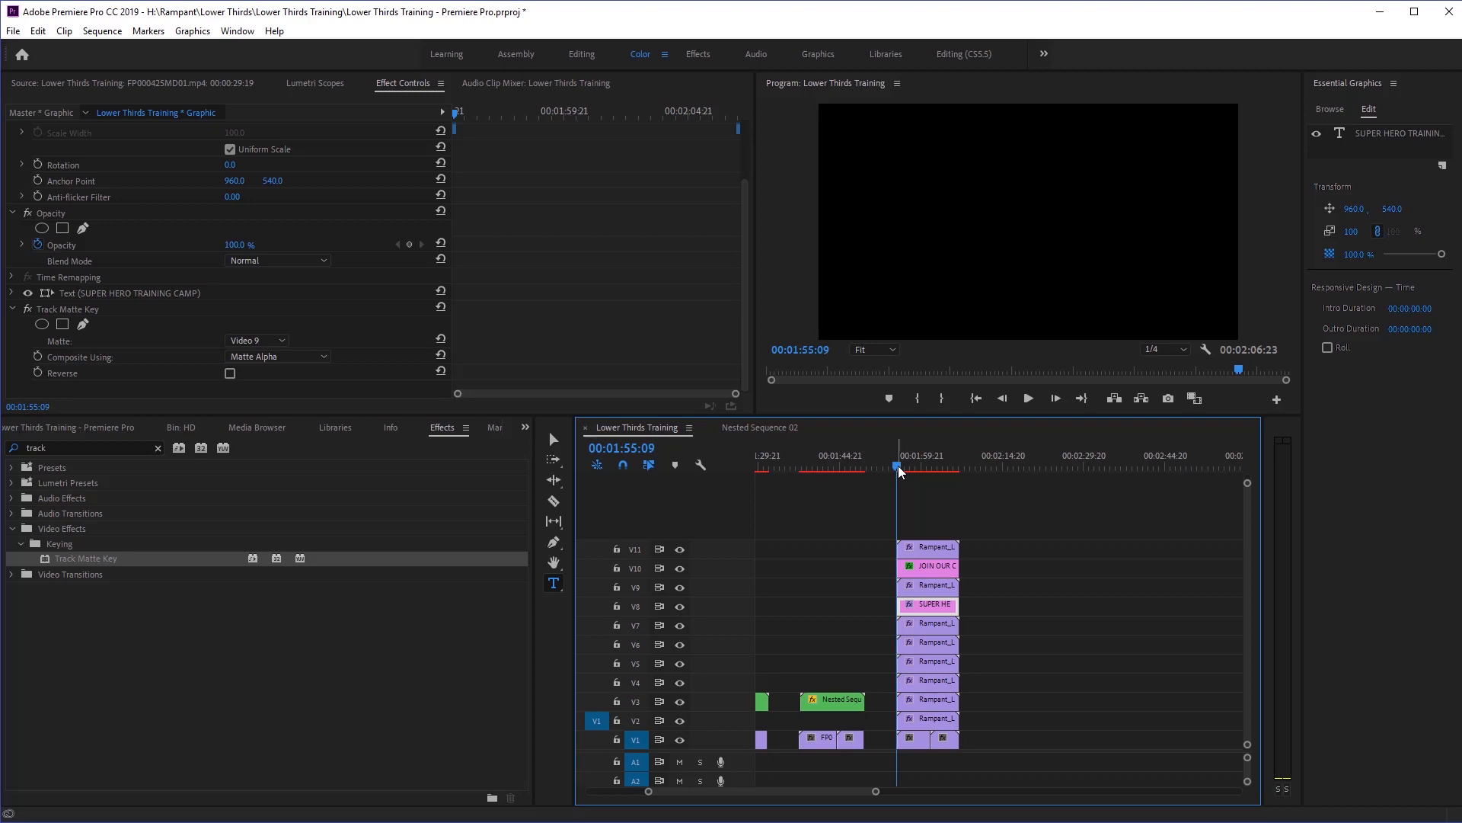
{"action": "left_click_drag", "start_coordinate": [898, 471], "coordinate": [900, 470]}
{"action": "key", "text": "space"}
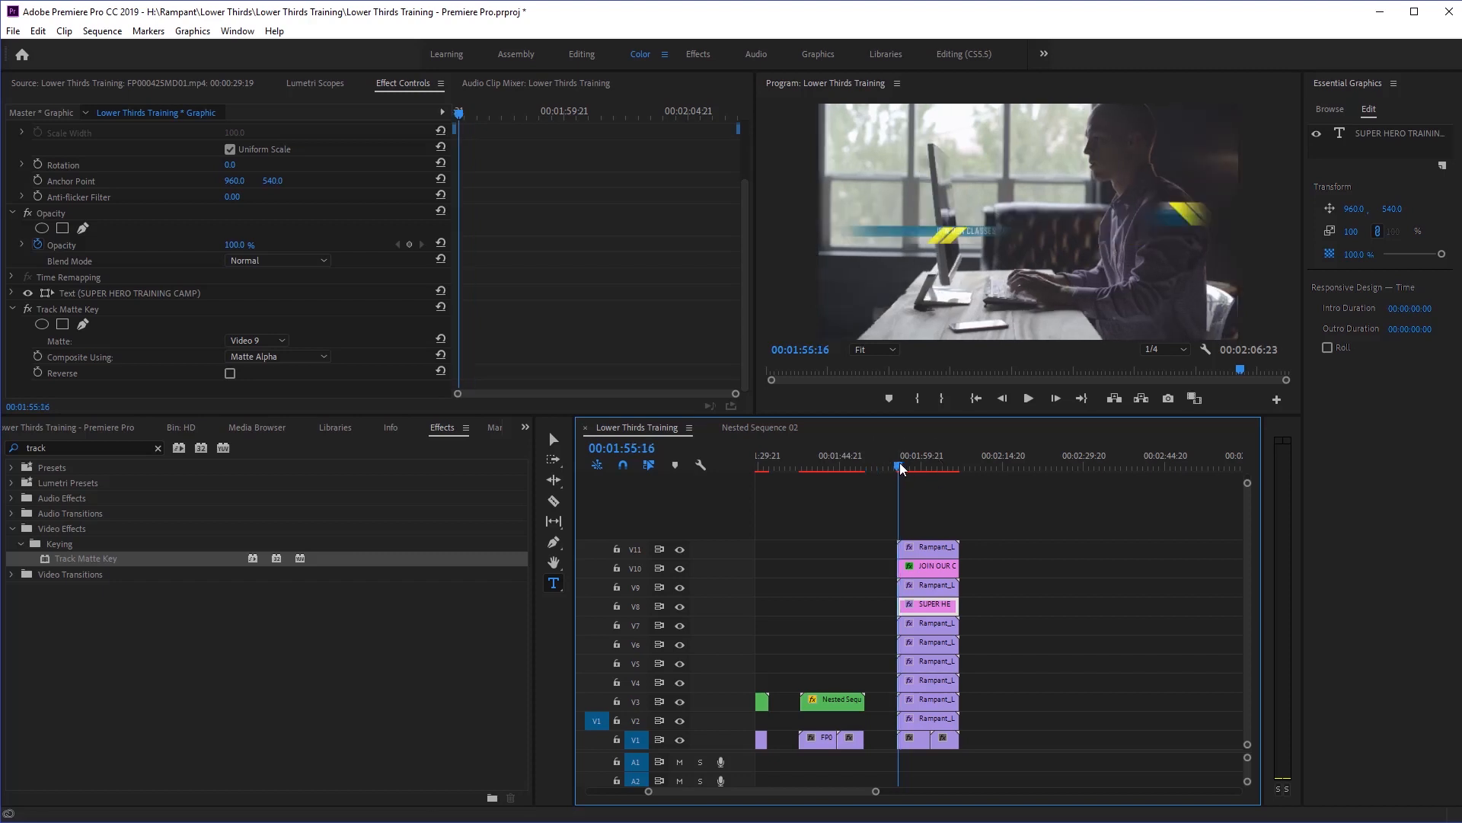
{"action": "key", "text": "space"}
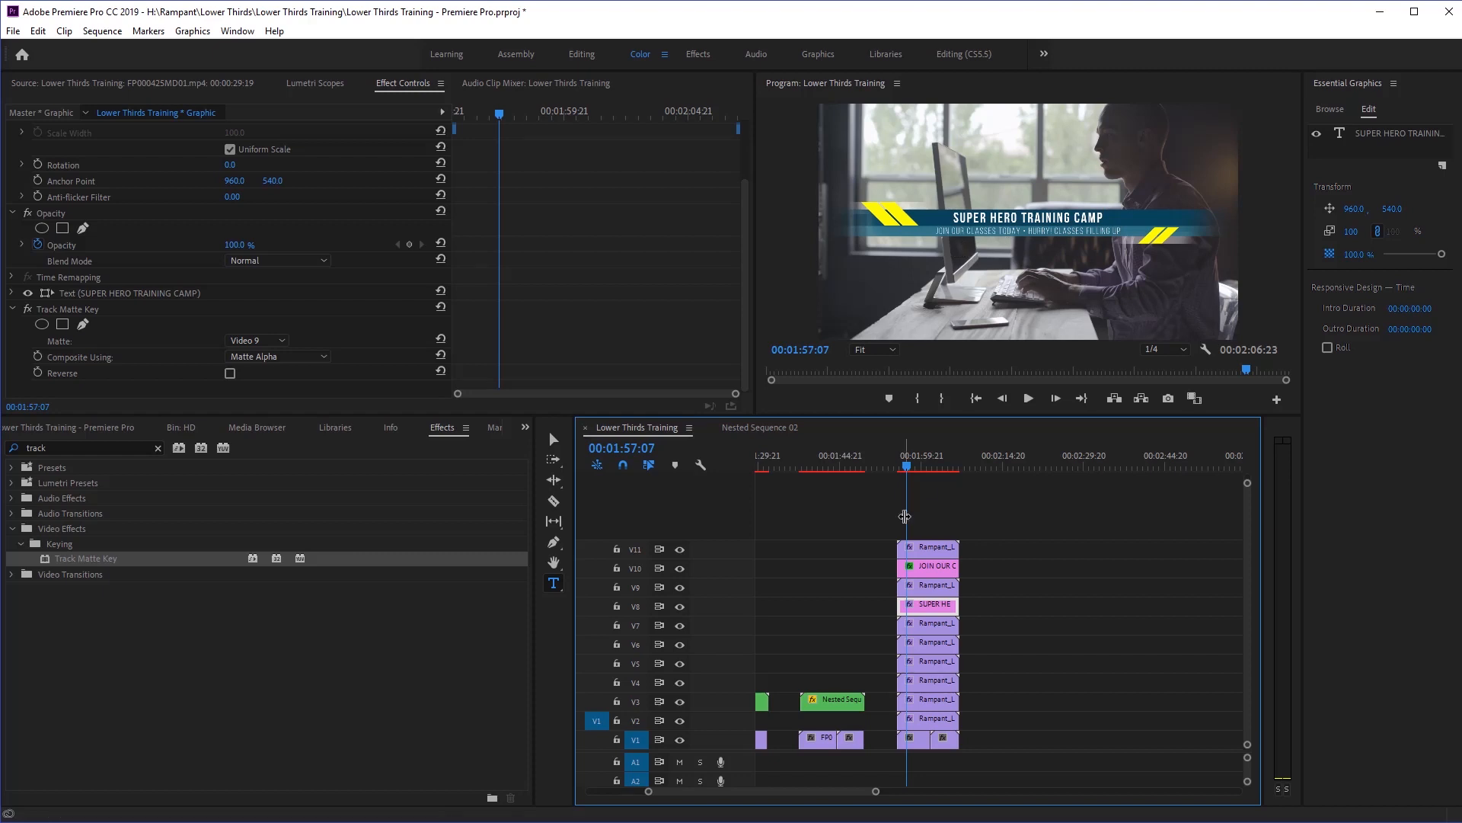
{"action": "left_click_drag", "start_coordinate": [902, 464], "coordinate": [900, 464]}
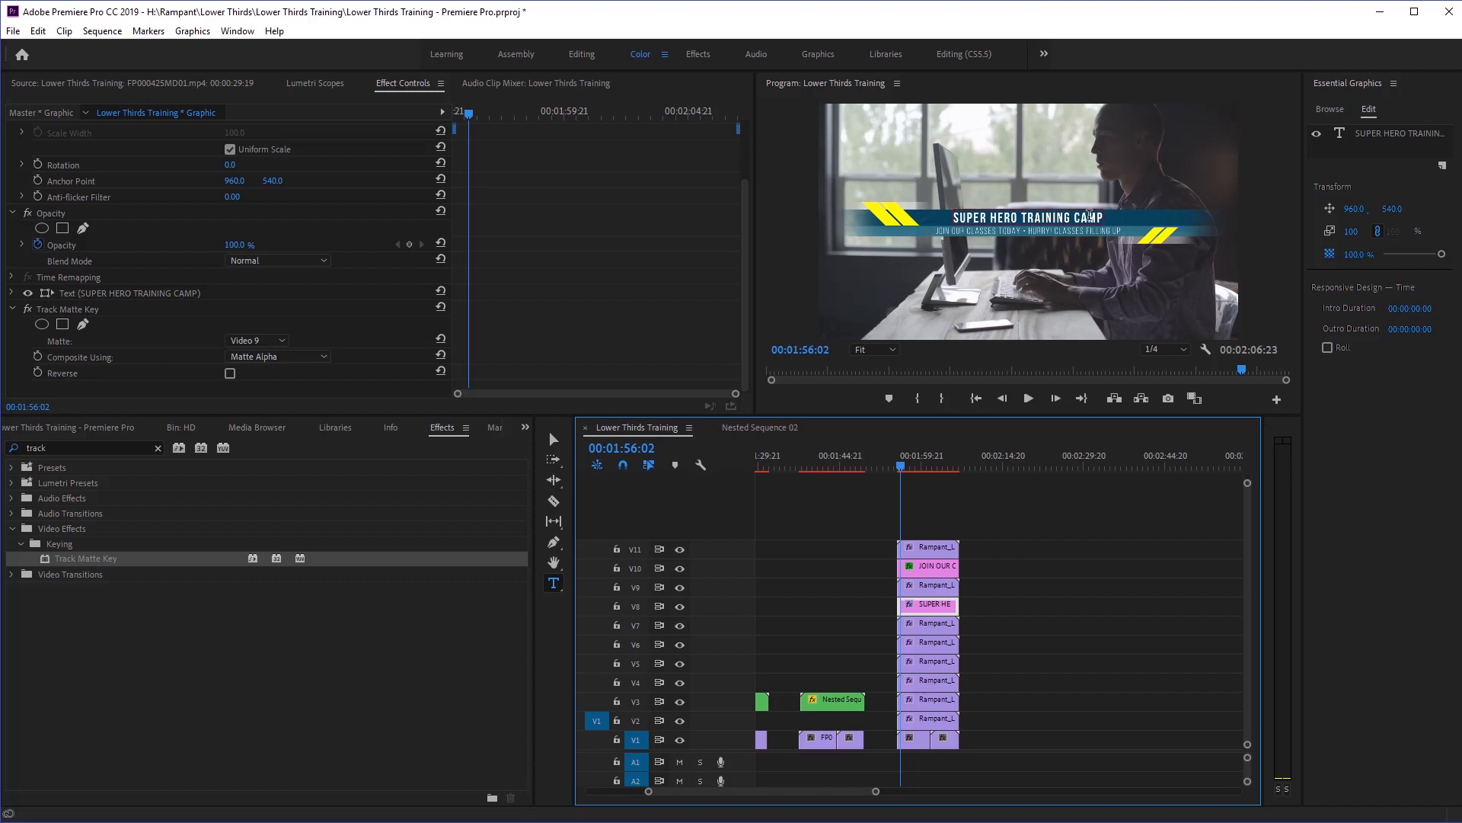
Move the JOIN OUR CLASSES title and its matte clip up to V13 and V14.
{"action": "left_click", "coordinate": [933, 570], "text": "shift"}
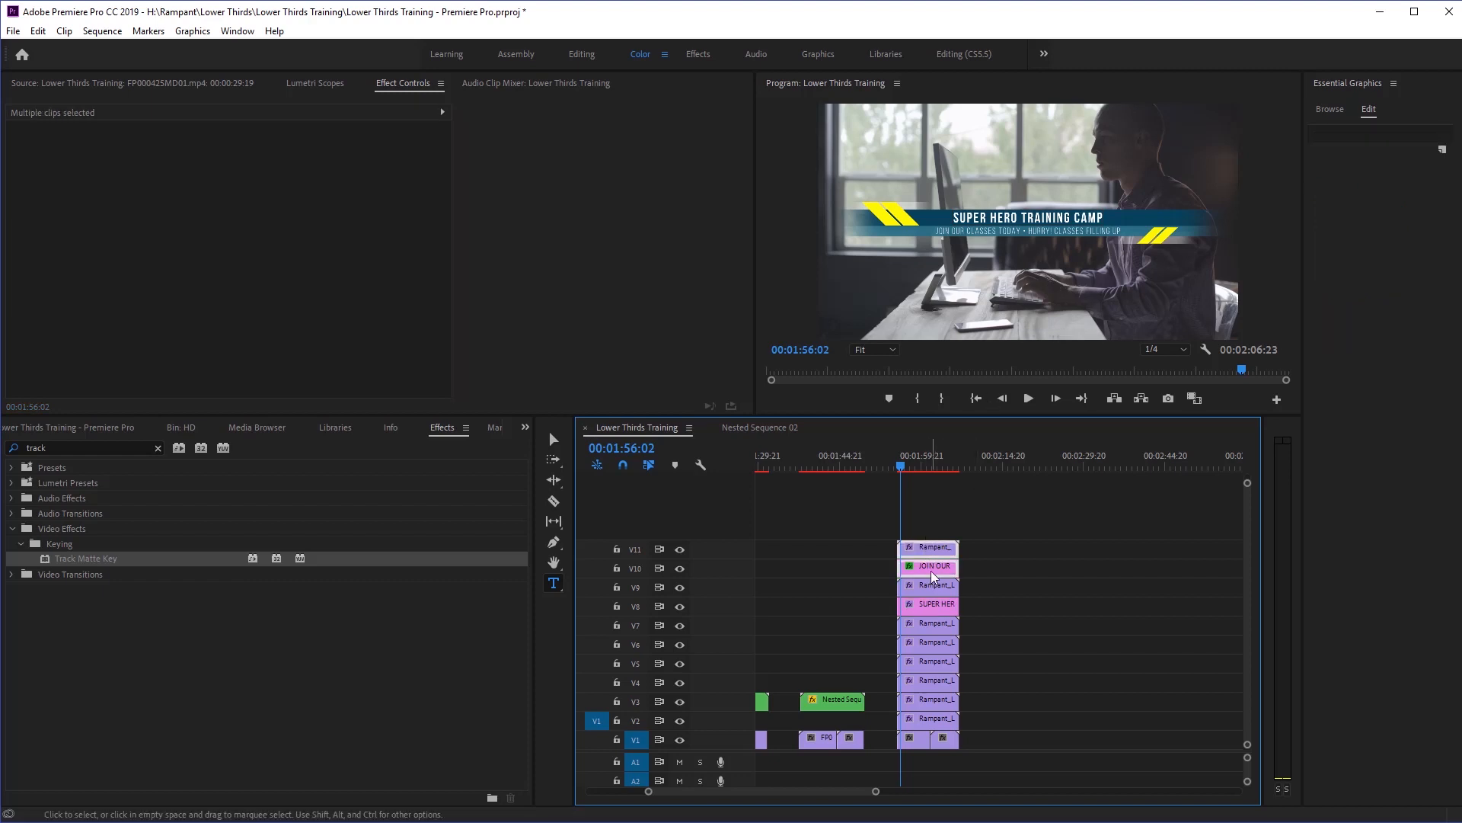
{"action": "left_click_drag", "start_coordinate": [930, 570], "coordinate": [928, 550]}
{"action": "mouse_move", "coordinate": [917, 491]}
{"action": "left_mouse_down"}
{"action": "mouse_move", "coordinate": [926, 550]}
{"action": "mouse_move", "coordinate": [921, 500]}
{"action": "mouse_move", "coordinate": [928, 531]}
{"action": "mouse_move", "coordinate": [926, 515]}
{"action": "left_mouse_up"}
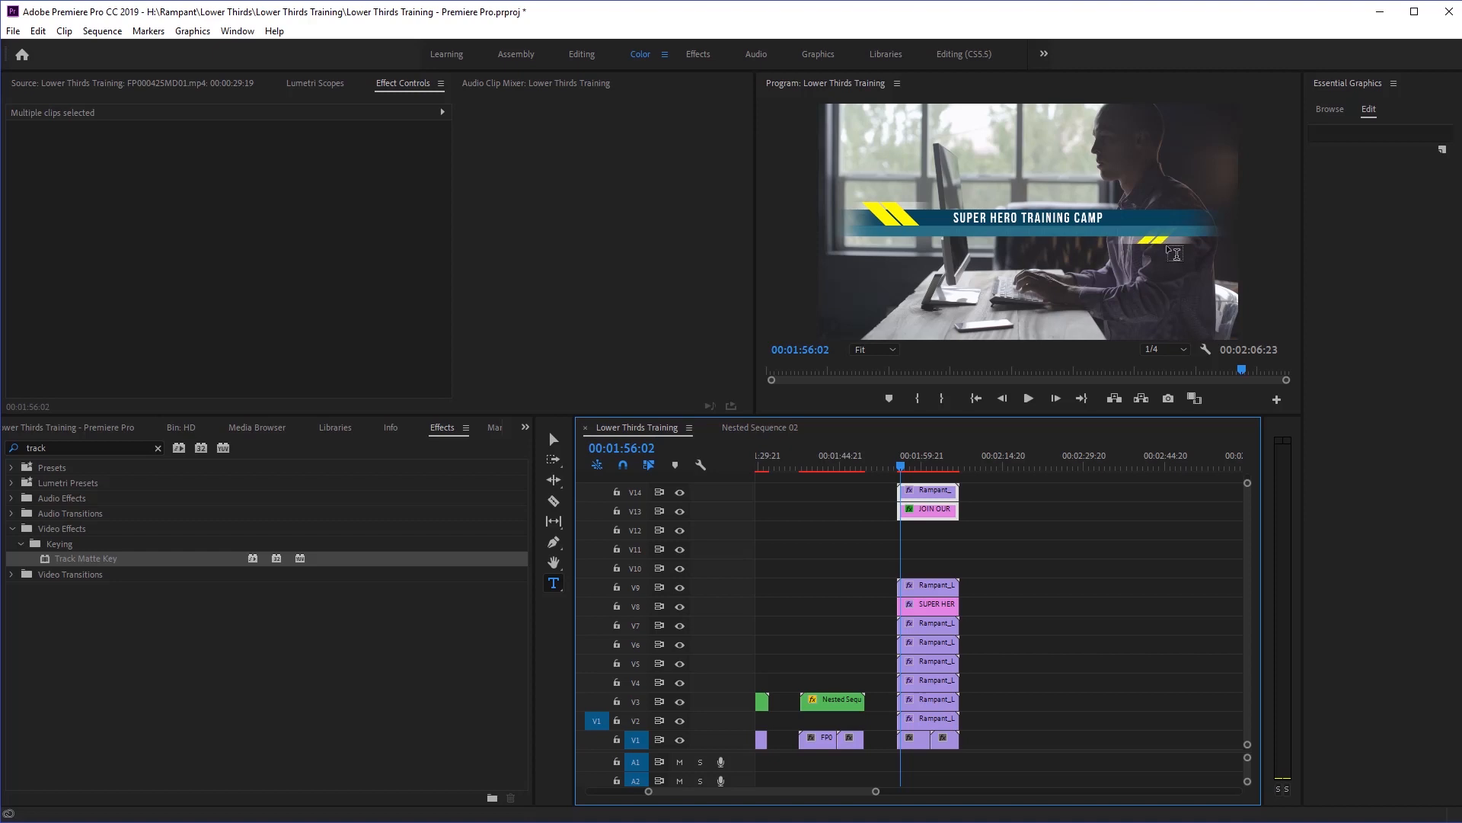
Identify the lower-third part on V4 by checking track visibility, and move it up to V11 below the JOIN OUR CLASSES title.
{"action": "left_click", "coordinate": [923, 680]}
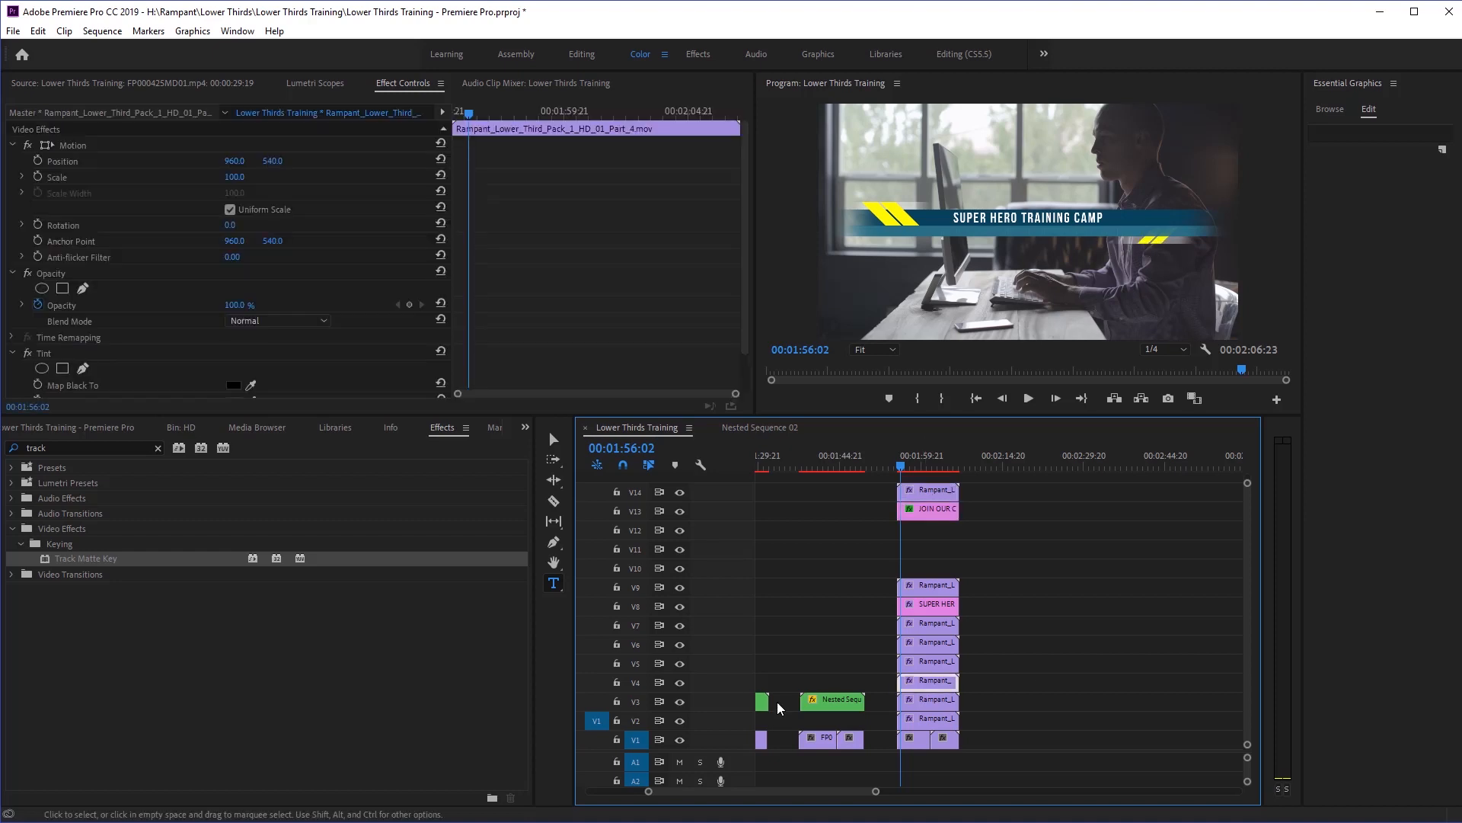
{"action": "left_click", "coordinate": [680, 666]}
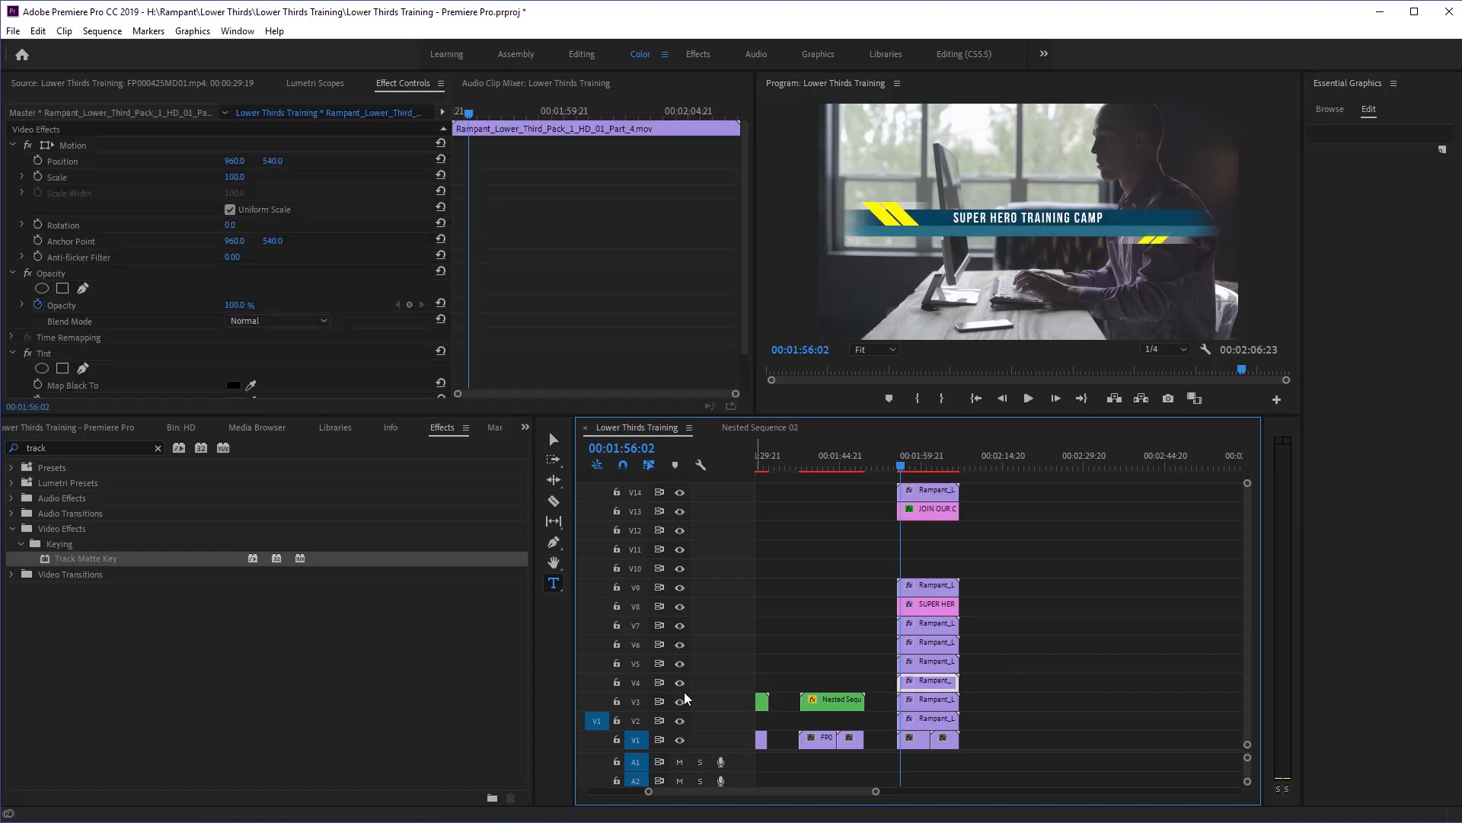
{"action": "left_click", "coordinate": [679, 665]}
{"action": "left_click", "coordinate": [678, 665]}
{"action": "left_click", "coordinate": [681, 683]}
{"action": "left_click", "coordinate": [681, 683]}
{"action": "left_click_drag", "start_coordinate": [925, 683], "coordinate": [926, 563]}
Place another subtitle part on V12 and shift the five clips of the SUPER HERO TRAINING CAMP stack down to V4 through V8.
{"action": "left_click", "coordinate": [923, 705]}
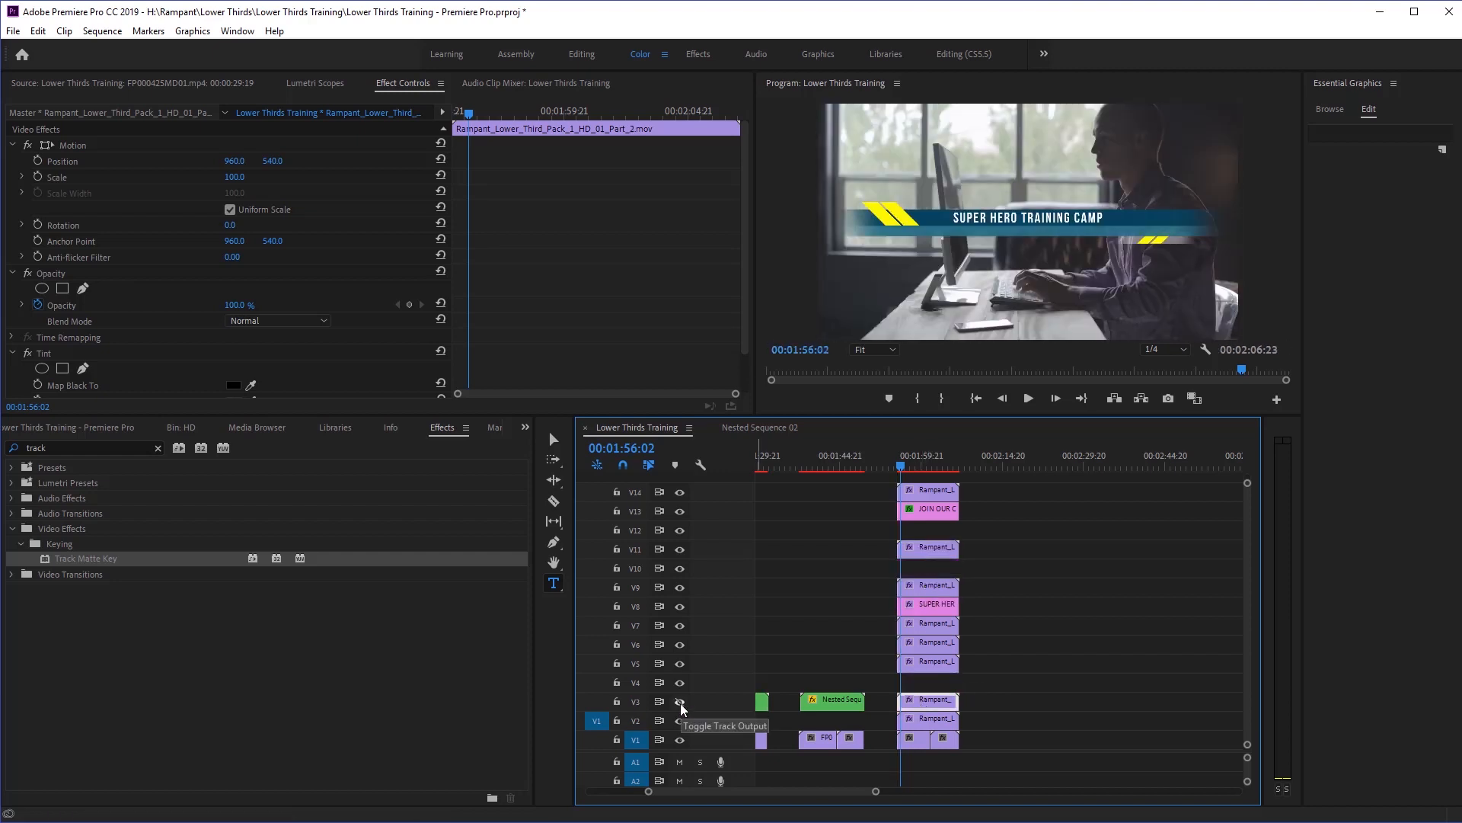
{"action": "left_click", "coordinate": [838, 723]}
{"action": "left_click_drag", "start_coordinate": [926, 724], "coordinate": [920, 680]}
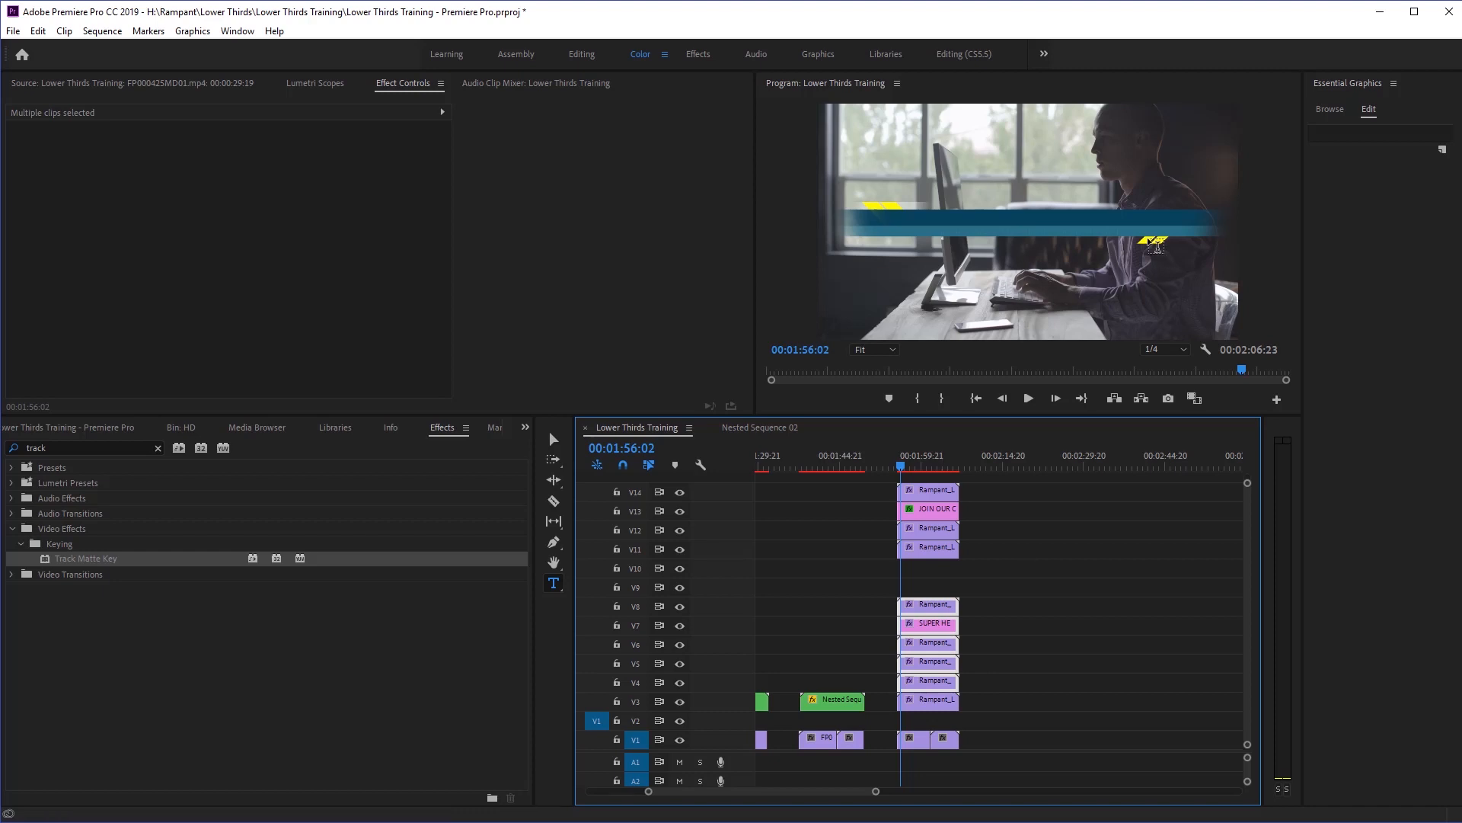
Identify the lower yellow accent clip on V5 by checking track visibility, and set it aside on V11 after the other clips.
{"action": "left_click", "coordinate": [678, 607]}
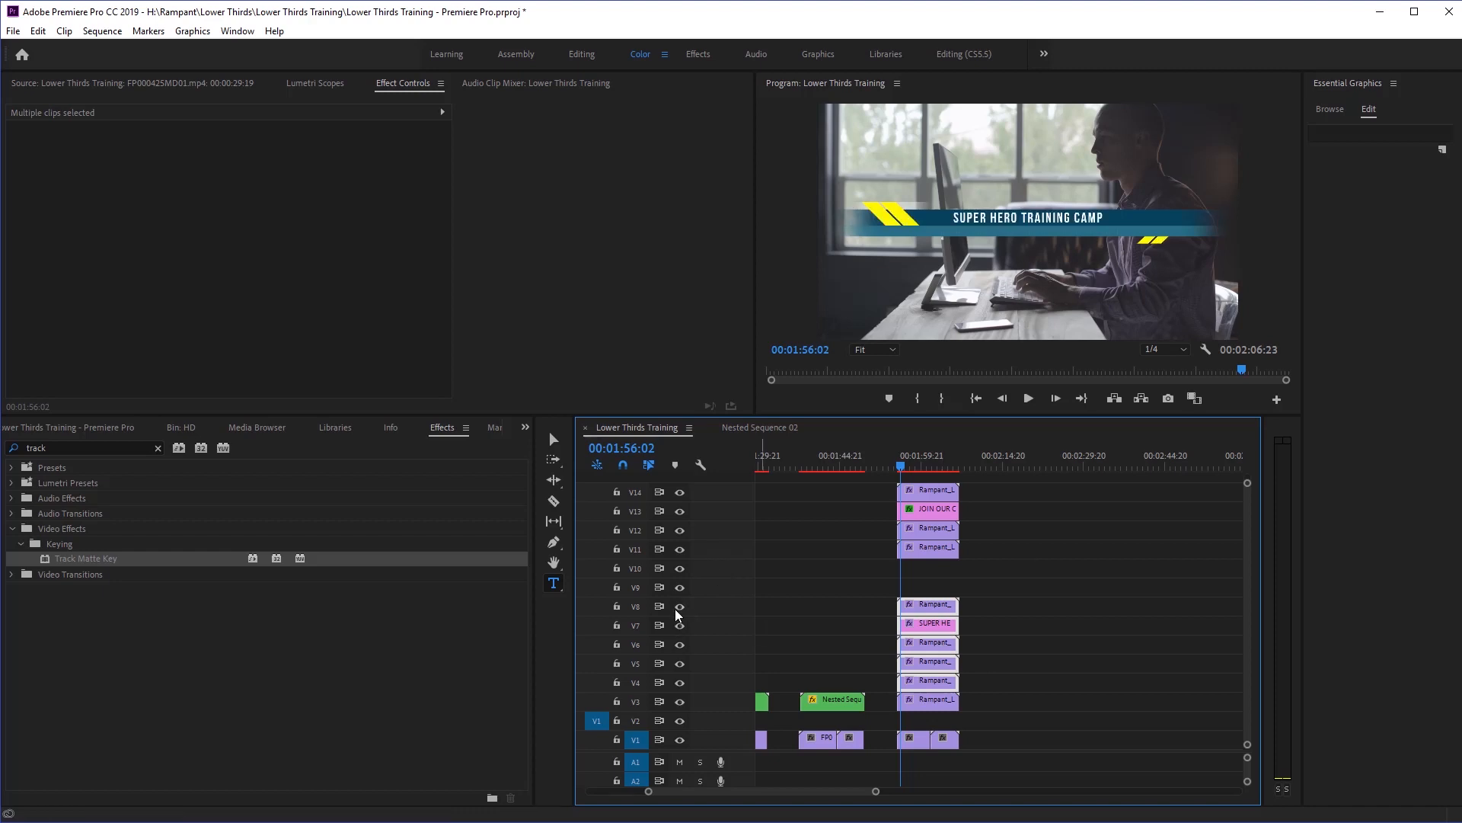
{"action": "left_click", "coordinate": [677, 608]}
{"action": "left_click", "coordinate": [680, 646]}
{"action": "left_click", "coordinate": [681, 645]}
{"action": "left_click", "coordinate": [681, 665]}
{"action": "left_click", "coordinate": [681, 664]}
{"action": "left_click", "coordinate": [679, 662]}
{"action": "left_click", "coordinate": [679, 662]}
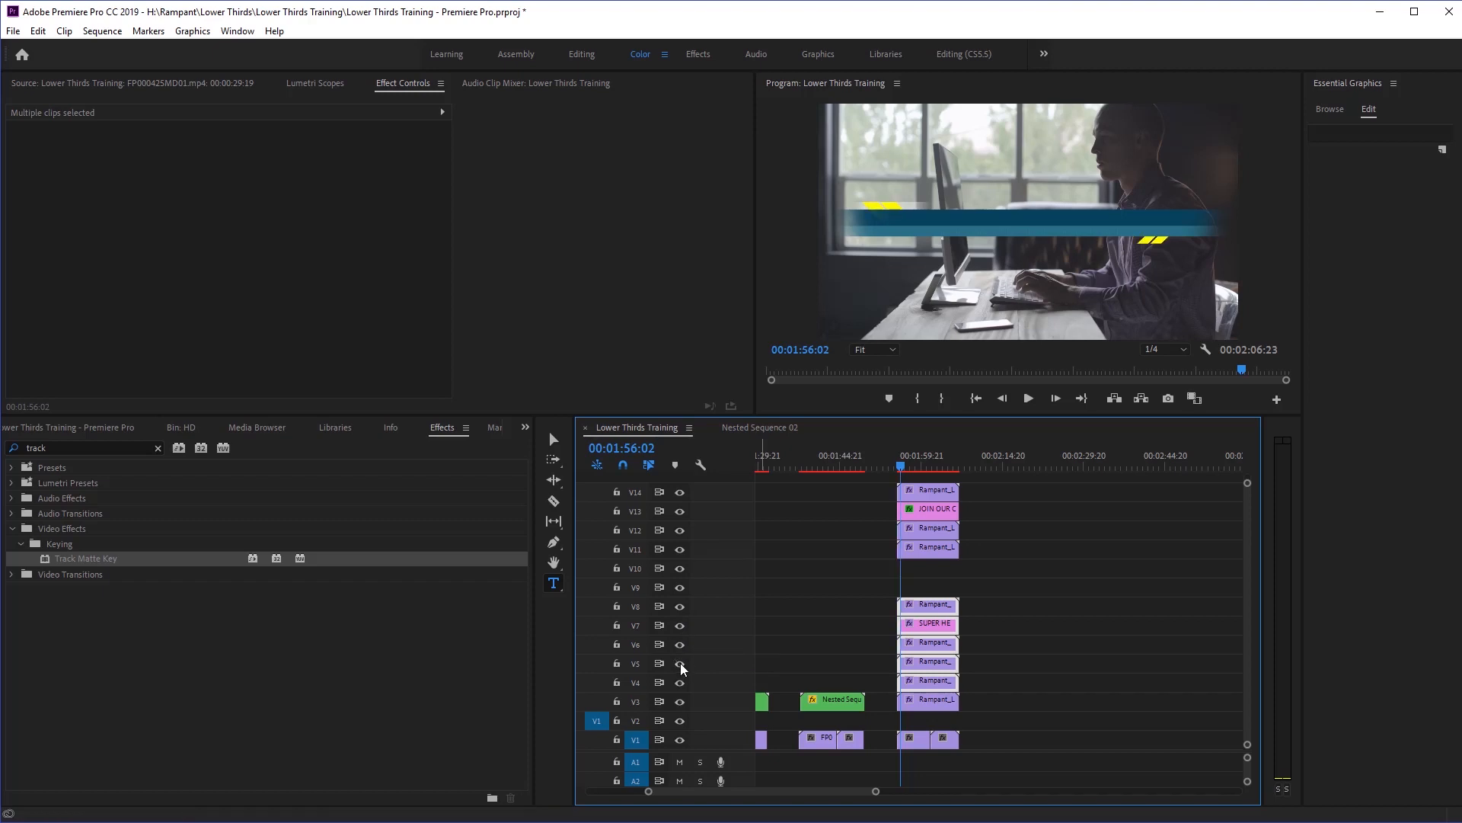
{"action": "left_click", "coordinate": [925, 664]}
{"action": "left_click_drag", "start_coordinate": [925, 664], "coordinate": [1024, 550]}
Shift the clips on V11 and V12 down one track and place the lower yellow accent on V12, above the subtitle bar parts.
{"action": "left_click", "coordinate": [926, 528]}
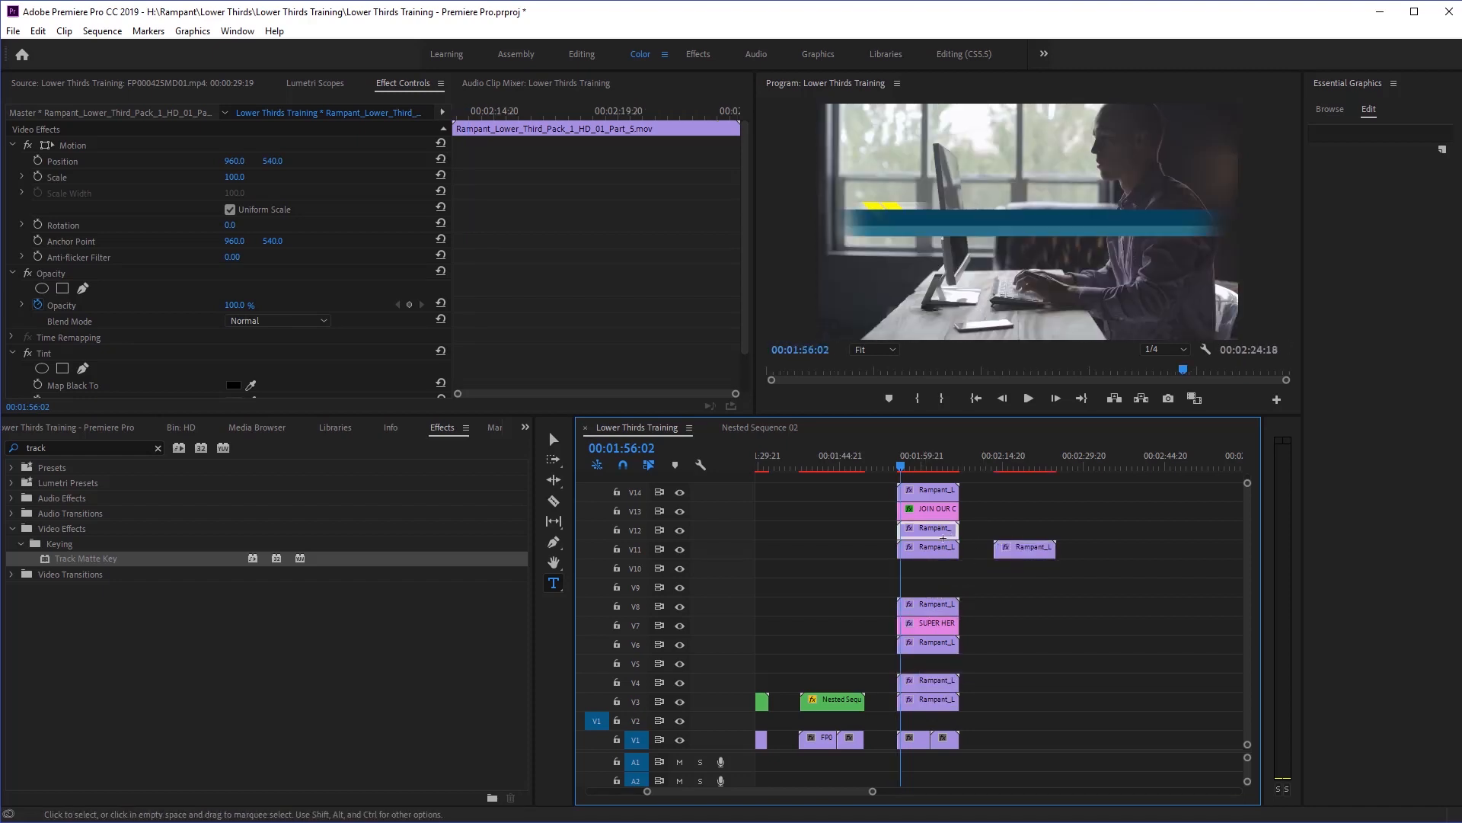
{"action": "left_click", "coordinate": [925, 548], "text": "shift"}
{"action": "left_click_drag", "start_coordinate": [925, 550], "coordinate": [923, 578]}
{"action": "left_click_drag", "start_coordinate": [1024, 550], "coordinate": [932, 526]}
{"action": "key", "text": "space"}
{"action": "key", "text": "space"}
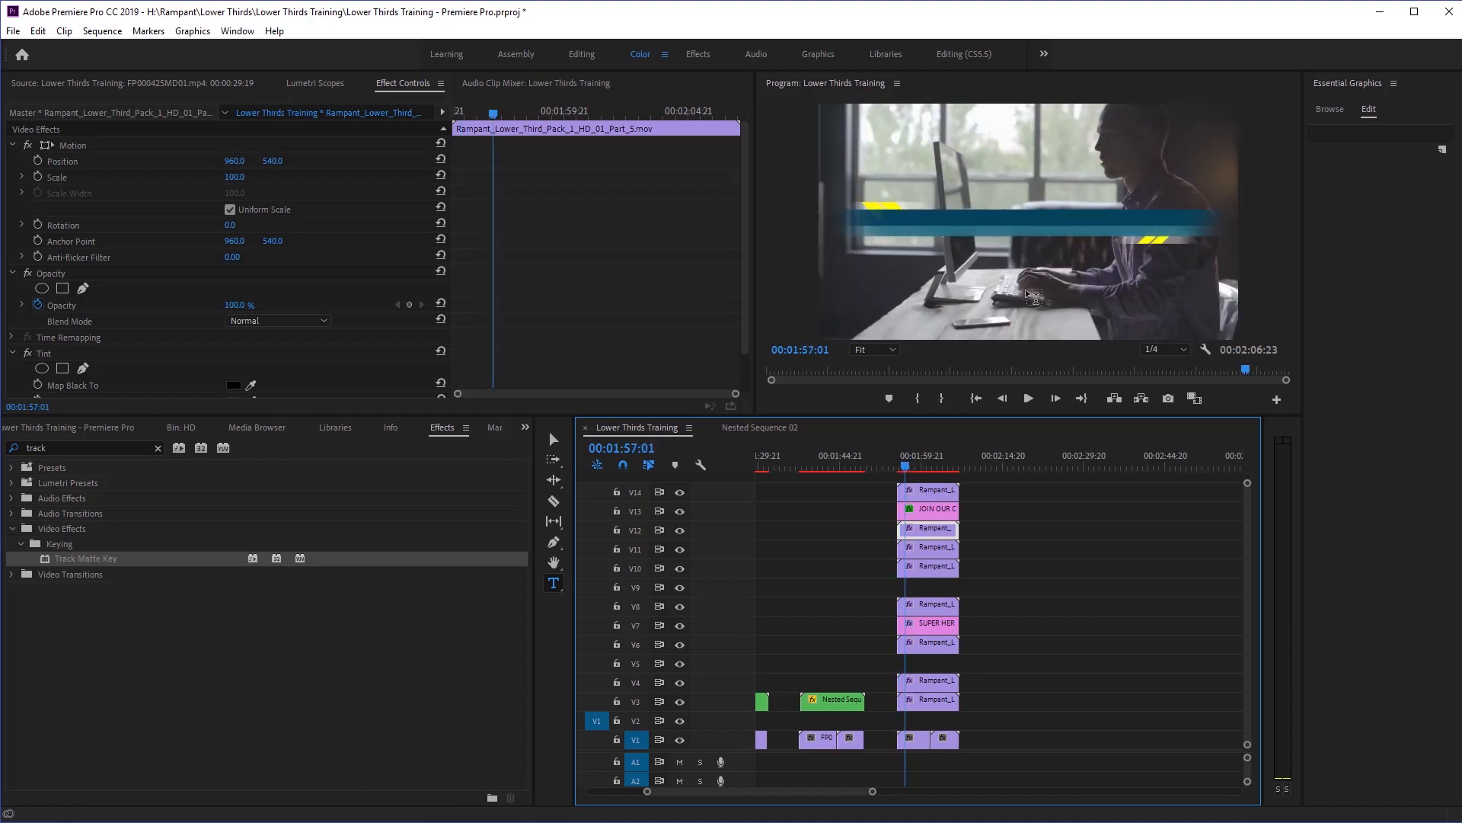
Set the JOIN OUR CLASSES clip's Track Matte Key Matte to Video 14.
{"action": "left_click", "coordinate": [938, 512]}
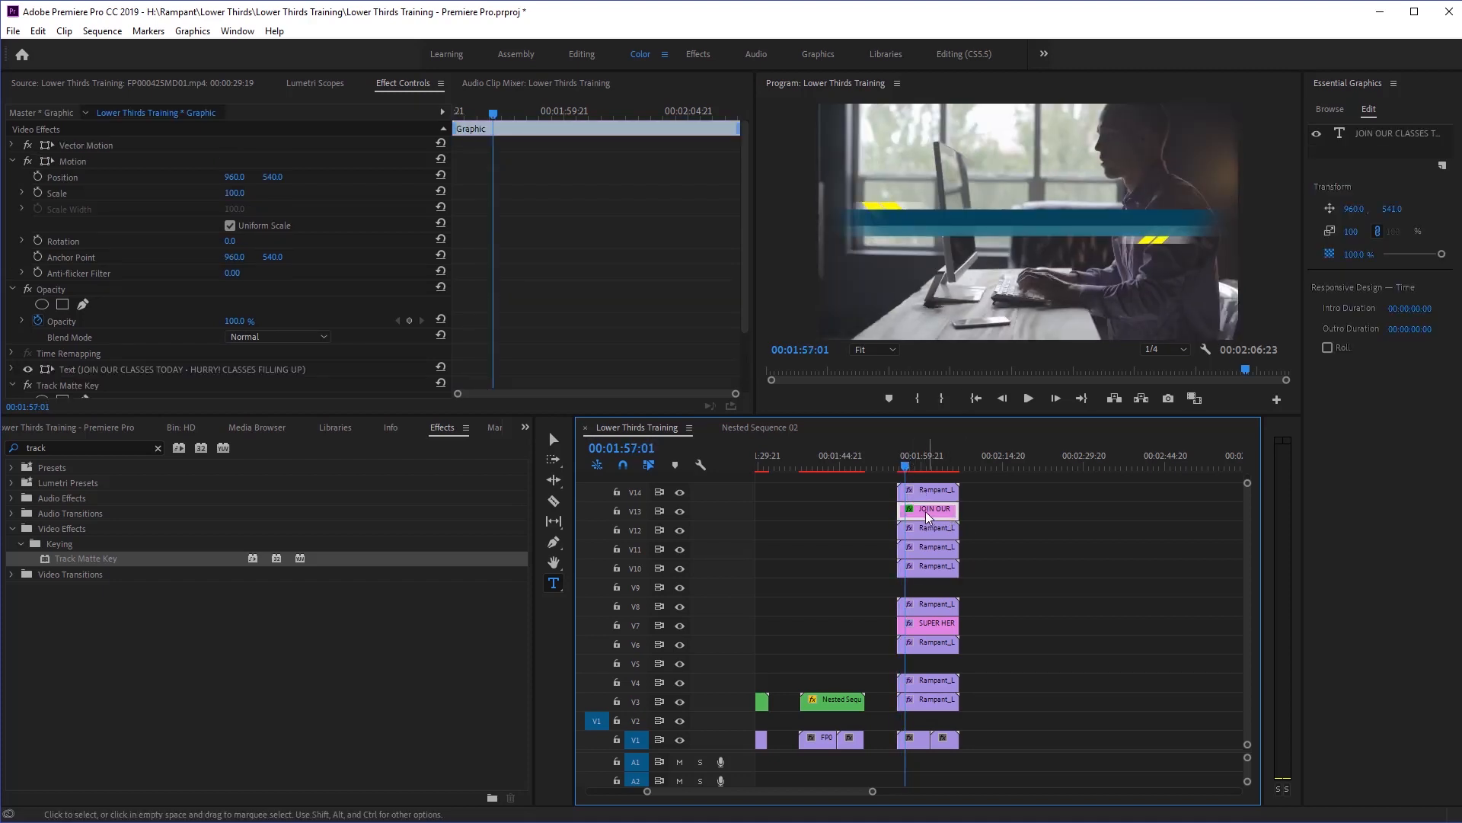
{"action": "scroll", "coordinate": [334, 287], "scroll_direction": "down", "scroll_amount": 2}
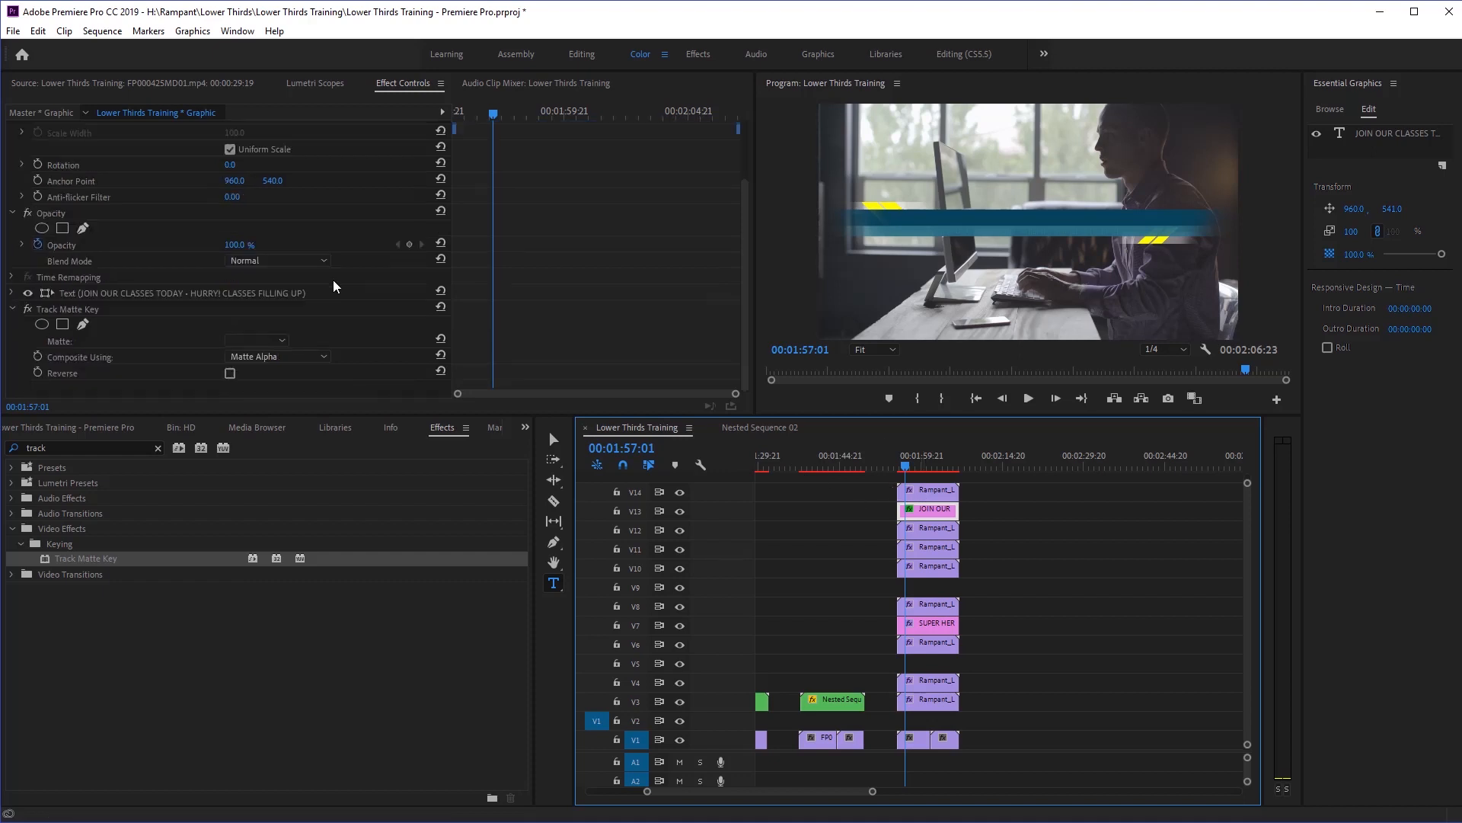
{"action": "left_click", "coordinate": [276, 340]}
{"action": "left_click", "coordinate": [279, 373]}
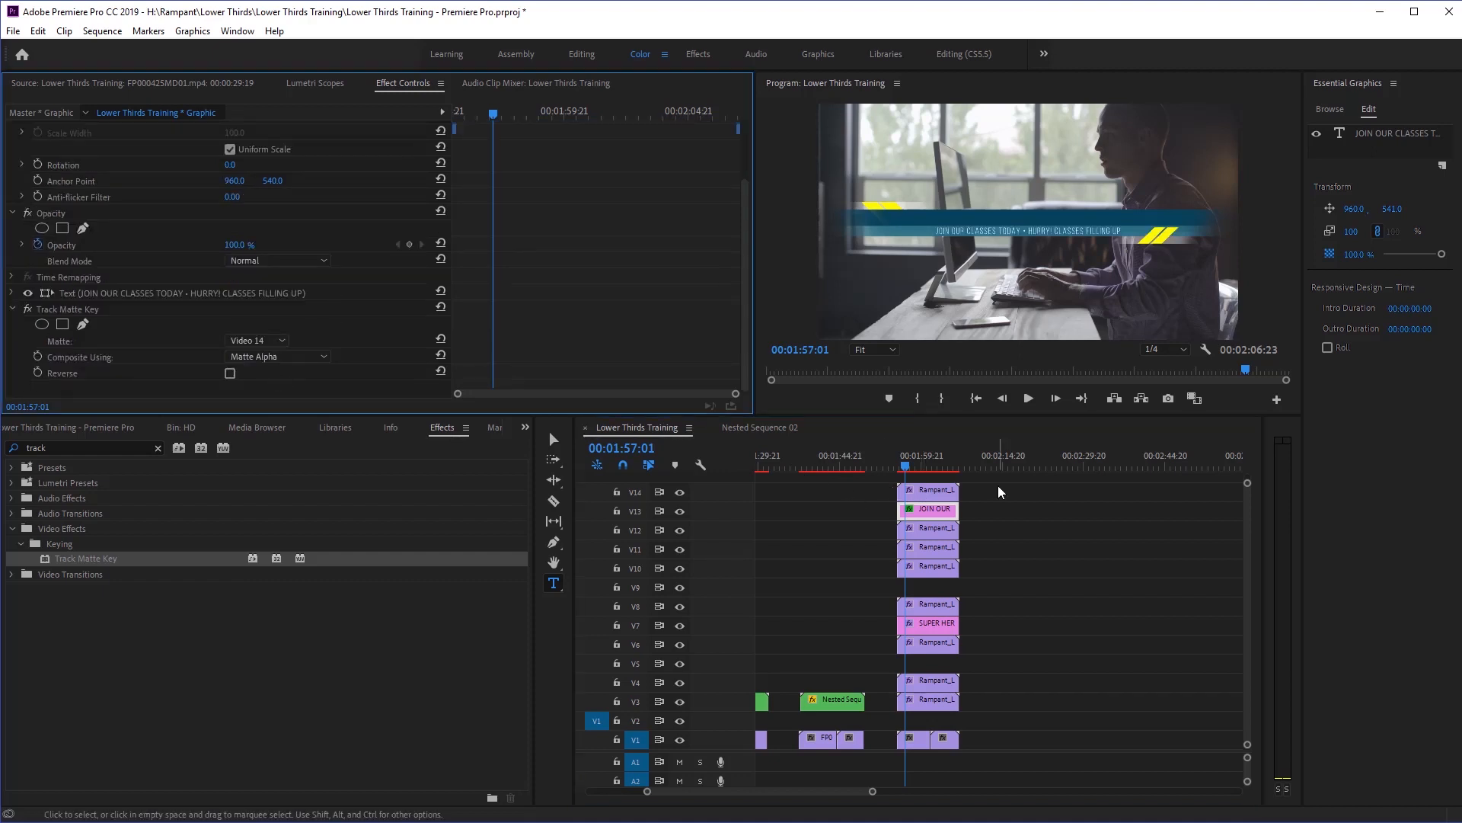
{"action": "left_click", "coordinate": [911, 458]}
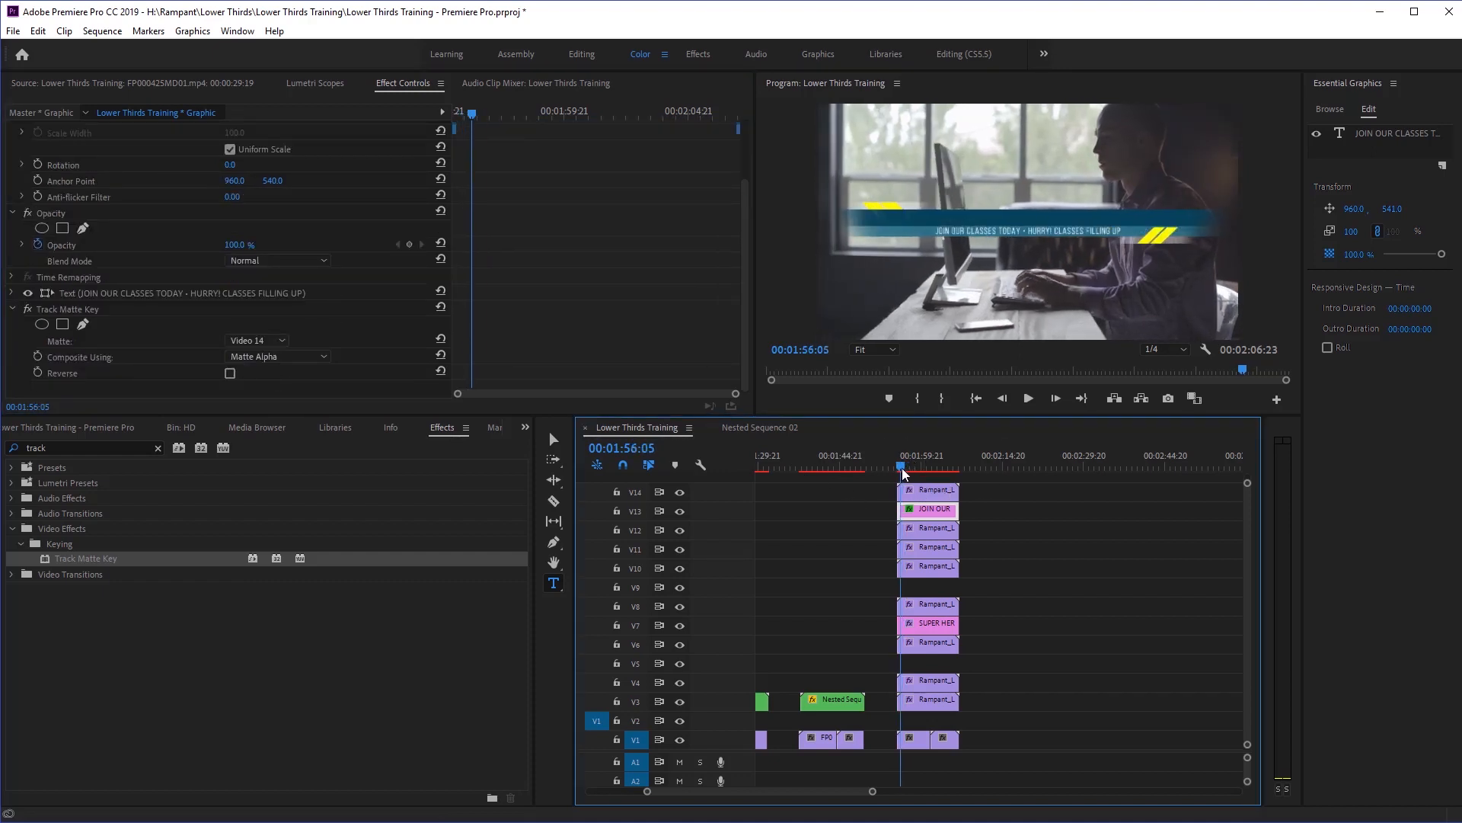
Shift the SUPER HERO TRAINING CAMP title with its neighbouring clips down to V5 through V7 and set its Matte to Video 7.
{"action": "left_click_drag", "start_coordinate": [1014, 601], "coordinate": [932, 657]}
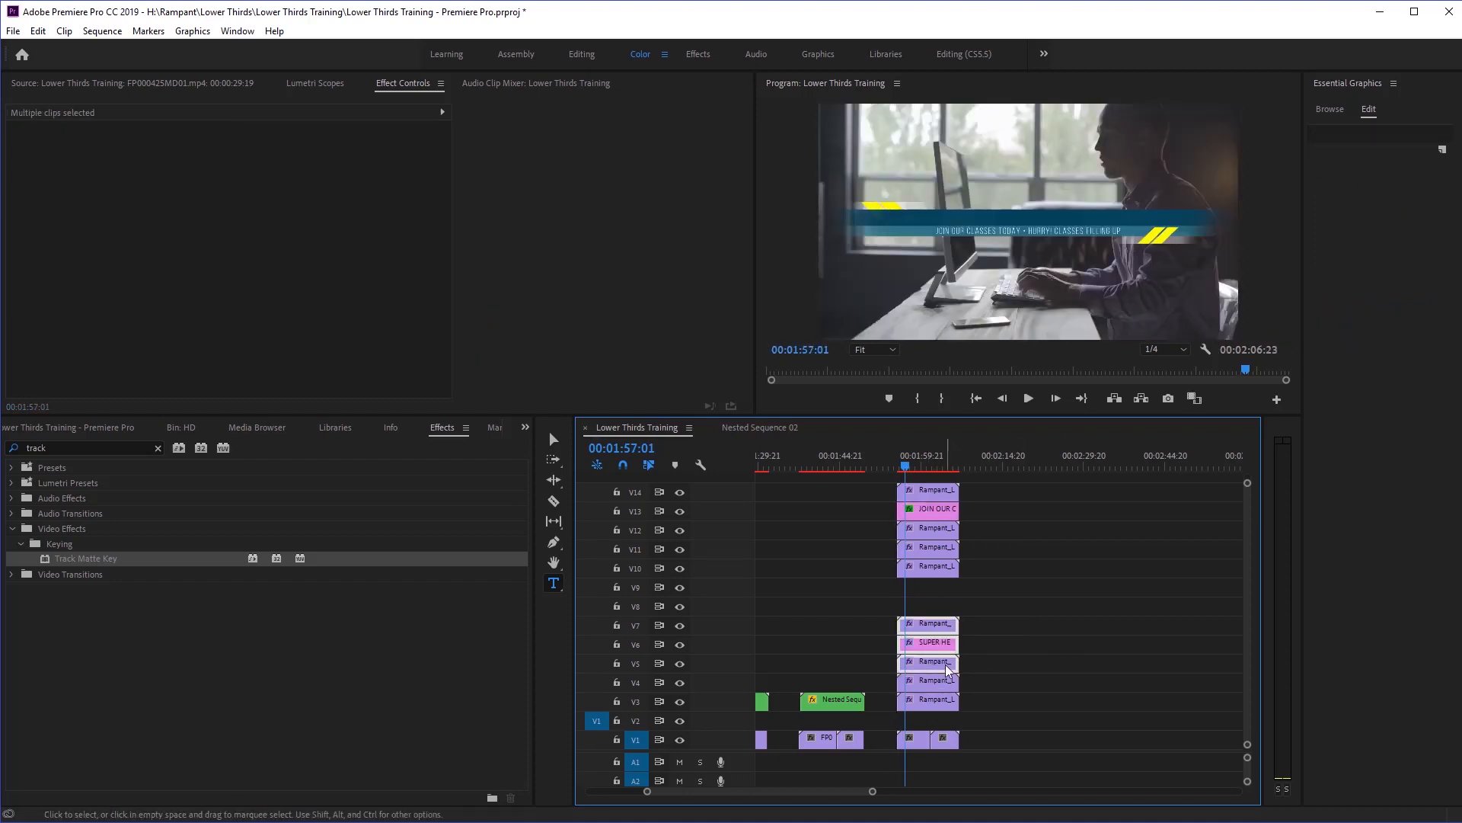
{"action": "left_click", "coordinate": [933, 643]}
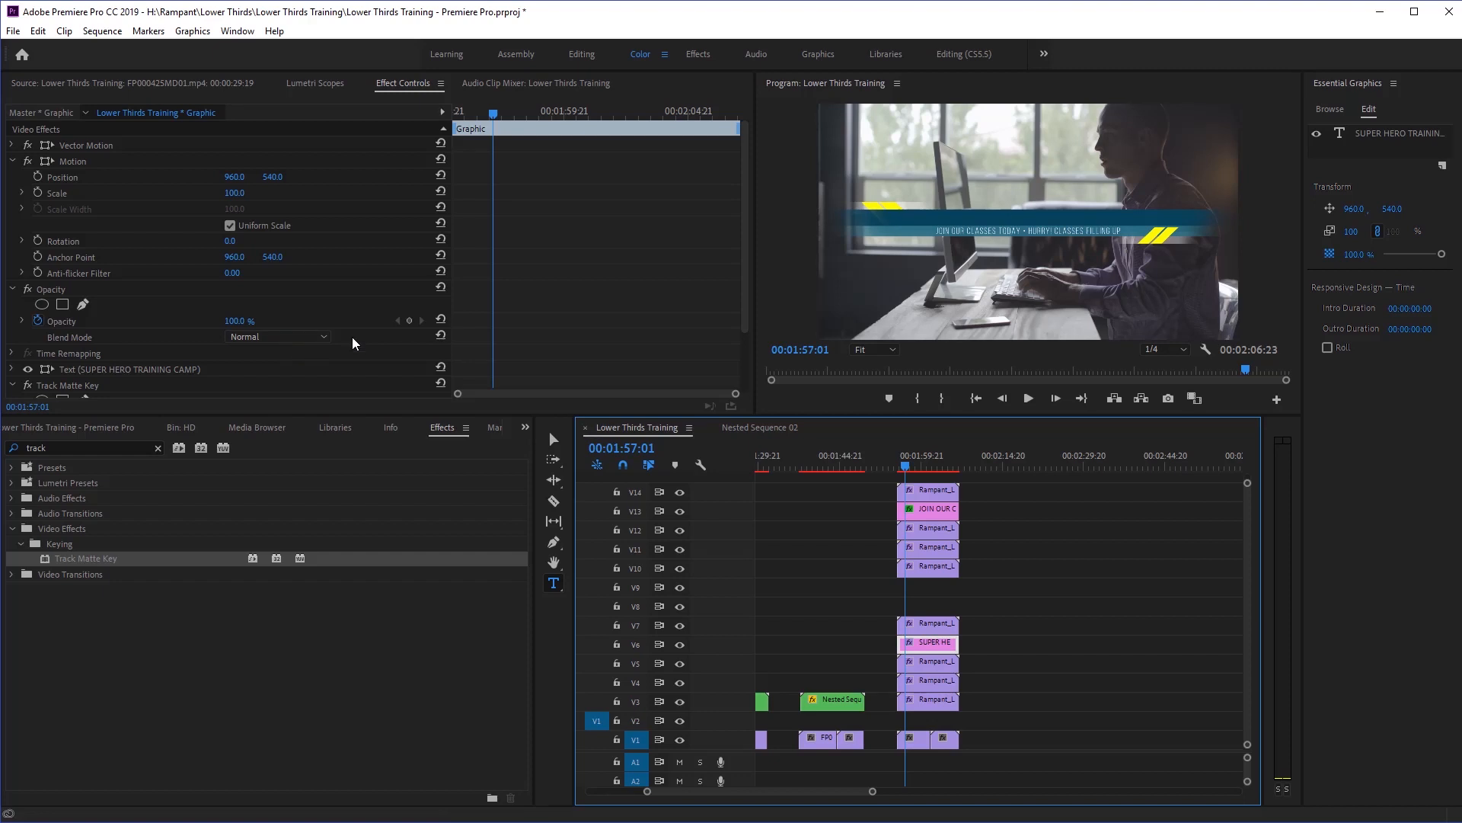
{"action": "scroll", "coordinate": [328, 339], "scroll_direction": "down", "scroll_amount": 2}
{"action": "left_click", "coordinate": [262, 340]}
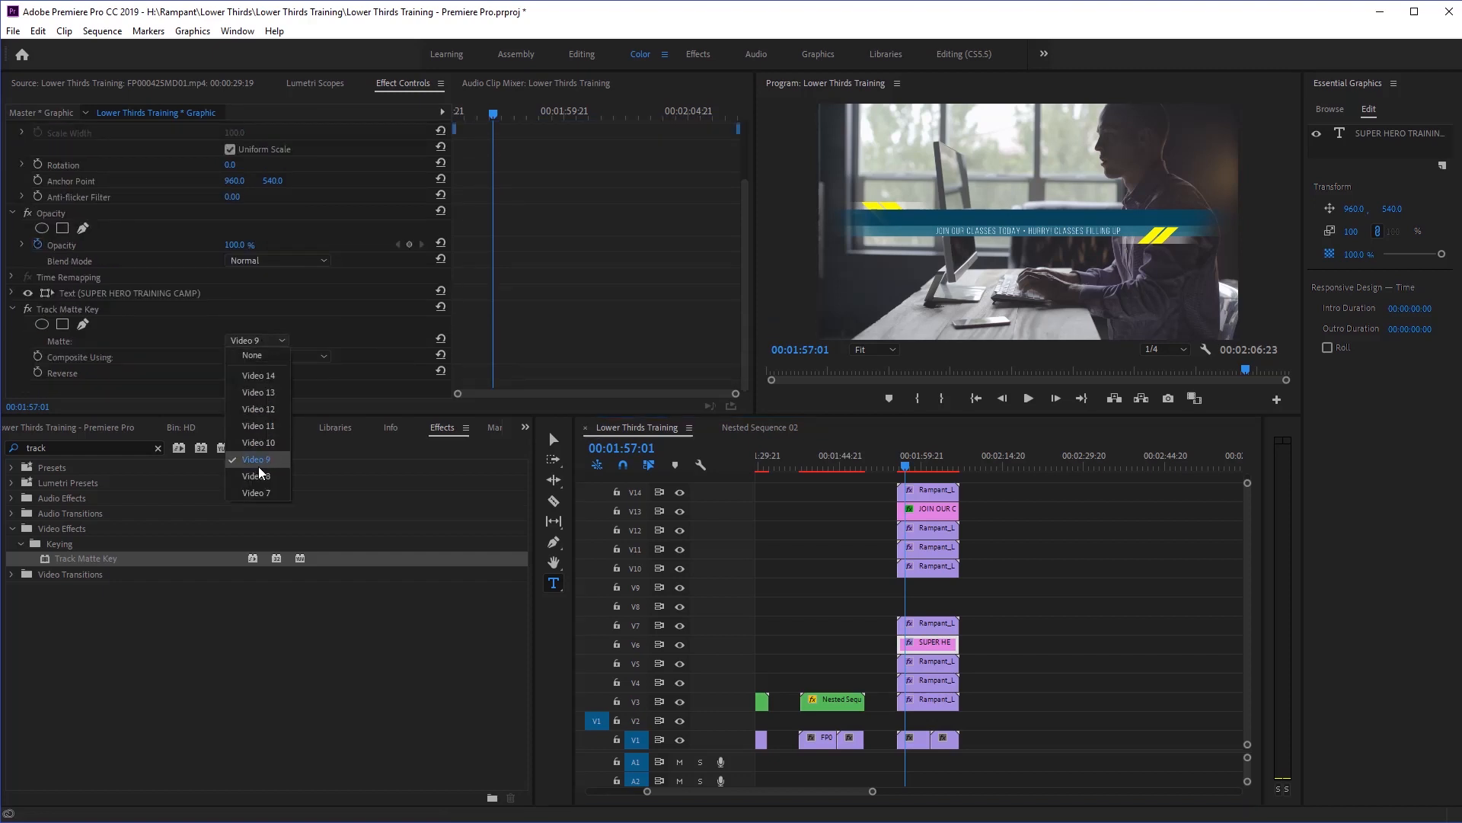
{"action": "left_click", "coordinate": [258, 488]}
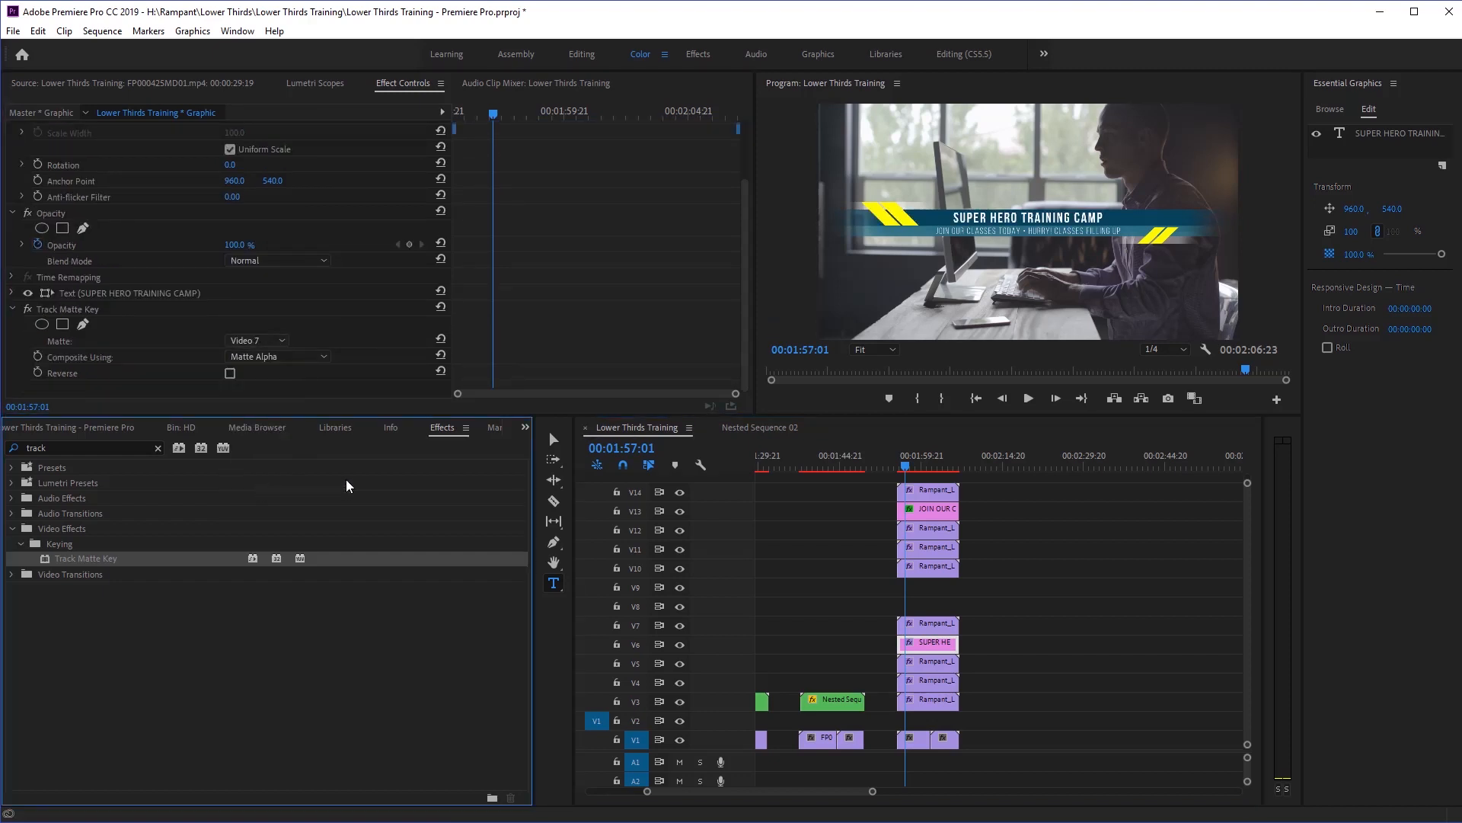
Step frame by frame through the opening of the lower third to check both title reveals.
{"action": "left_click", "coordinate": [902, 467]}
{"action": "key", "text": "Left"}
{"action": "key", "text": "Left"}
{"action": "key", "text": "Left"}
{"action": "key", "text": "Left"}
{"action": "key", "text": "Left"}
{"action": "key", "text": "Left"}
{"action": "key", "text": "Left"}
{"action": "key", "text": "Left"}
{"action": "key", "text": "Left"}
{"action": "key", "text": "Left"}
{"action": "key", "text": "Left"}
{"action": "key", "text": "Left"}
{"action": "key", "text": "Left"}
{"action": "key", "text": "Left"}
{"action": "key", "text": "Left"}
{"action": "key", "text": "Left"}
{"action": "key", "text": "Left"}
{"action": "key", "text": "Left"}
{"action": "key", "text": "Left"}
{"action": "key", "text": "Left"}
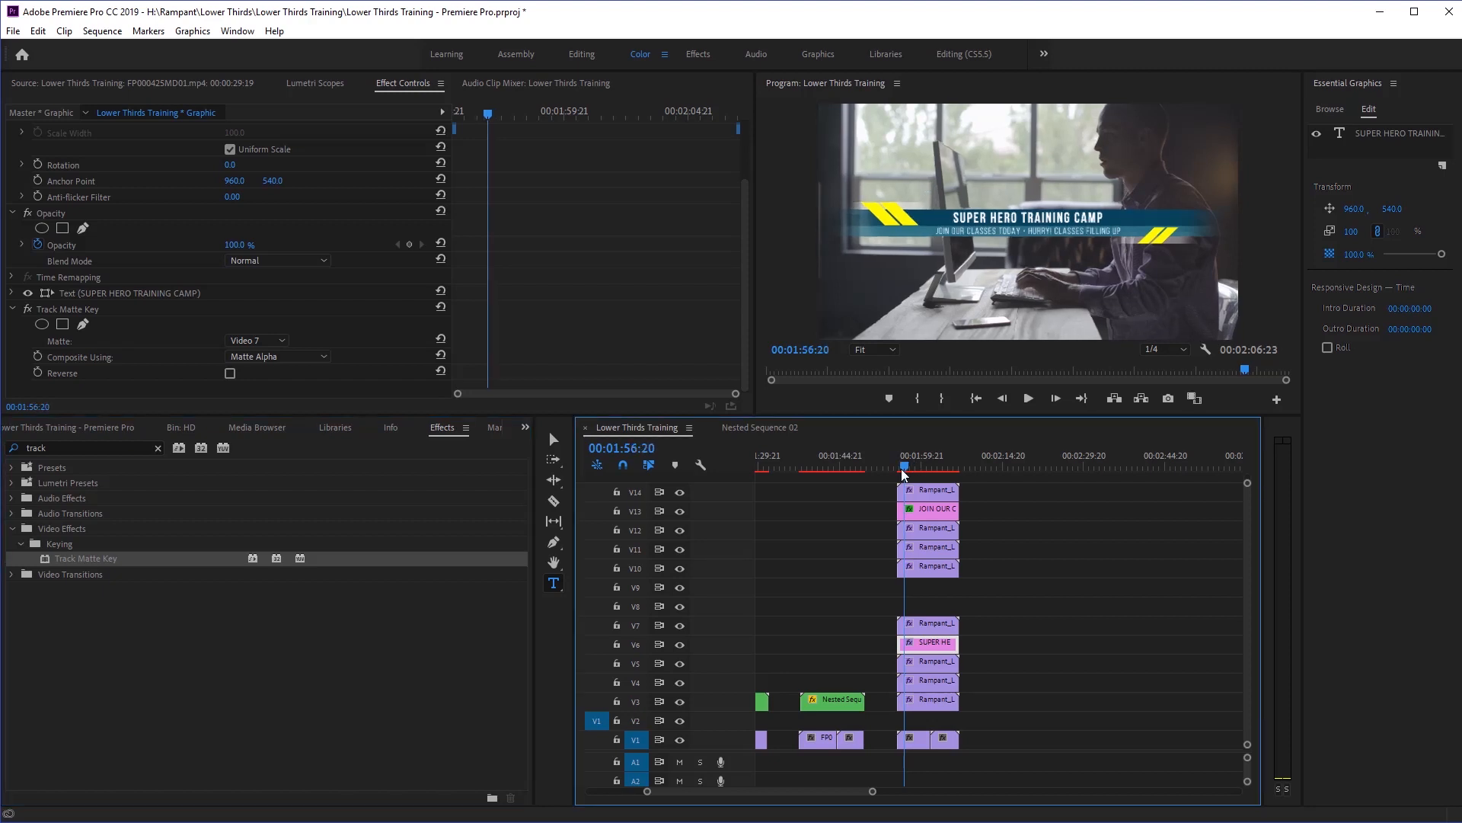
{"action": "key", "text": "Right"}
{"action": "key", "text": "Right"}
{"action": "key", "text": "Right"}
{"action": "key", "text": "Right"}
{"action": "key", "text": "Right"}
{"action": "key", "text": "Right"}
{"action": "key", "text": "Right"}
{"action": "key", "text": "Right"}
{"action": "key", "text": "Right"}
{"action": "key", "text": "Right"}
{"action": "key", "text": "Right"}
{"action": "key", "text": "Right"}
{"action": "key", "text": "Right"}
{"action": "key", "text": "Right"}
{"action": "key", "text": "Right"}
{"action": "key", "text": "Right"}
{"action": "key", "text": "Right"}
{"action": "key", "text": "Right"}
{"action": "key", "text": "Right"}
{"action": "key", "text": "Right"}
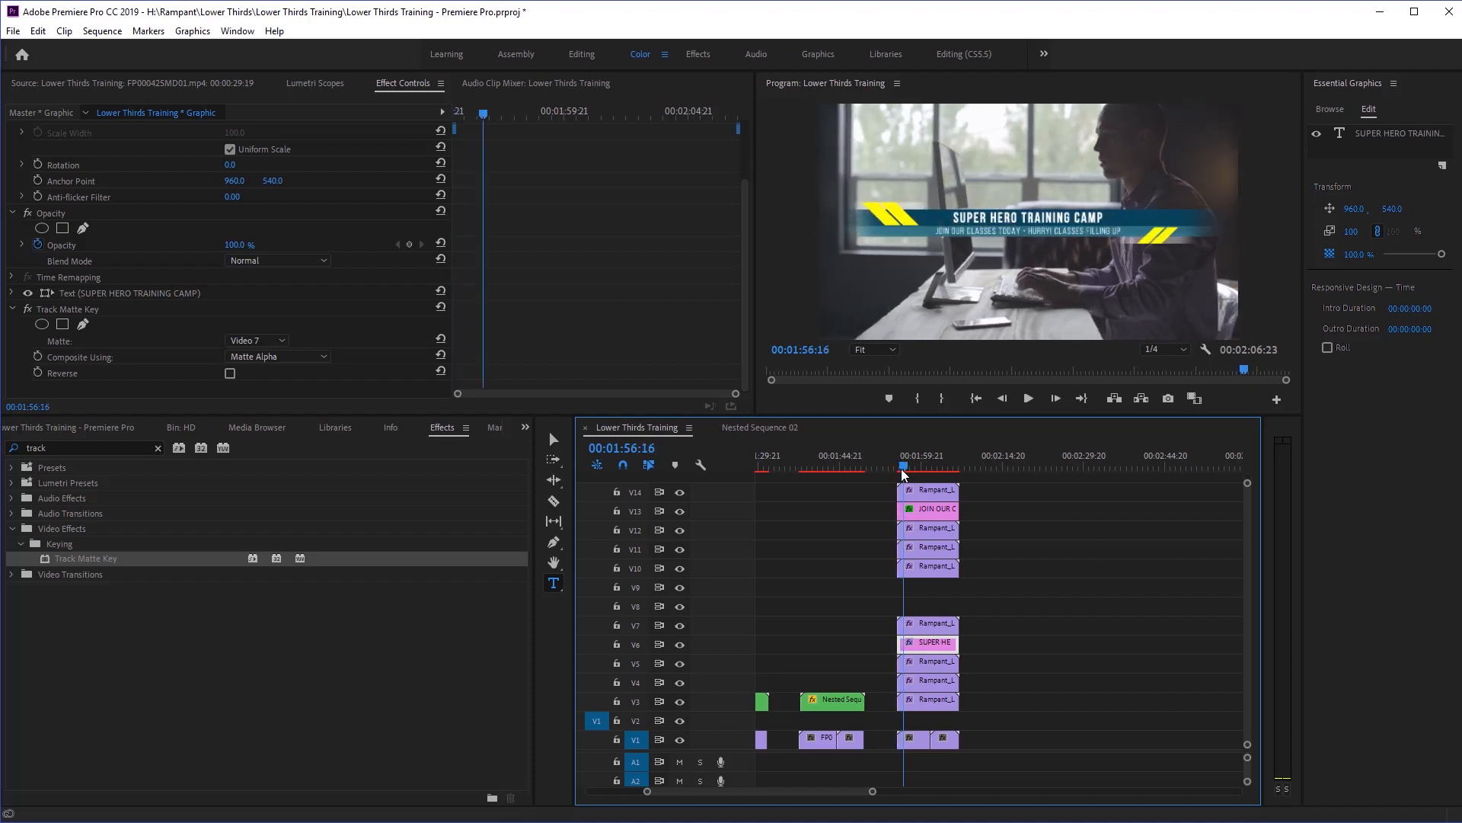
Nest the five subtitle clips on V10 through V14 under the default name.
{"action": "left_click_drag", "start_coordinate": [1013, 491], "coordinate": [931, 568]}
{"action": "right_click", "coordinate": [931, 568]}
{"action": "left_click", "coordinate": [977, 469]}
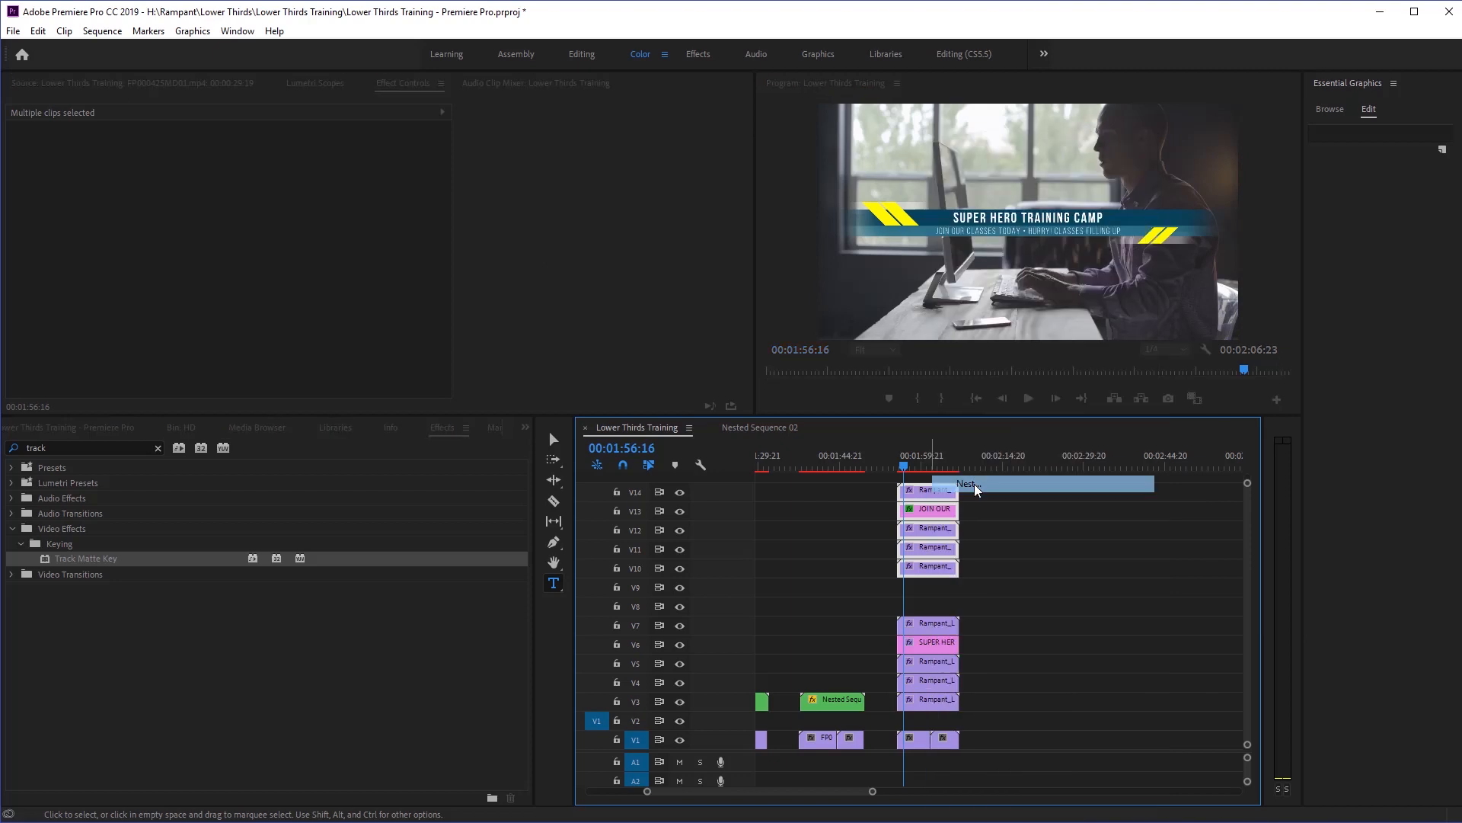
{"action": "left_click", "coordinate": [701, 435]}
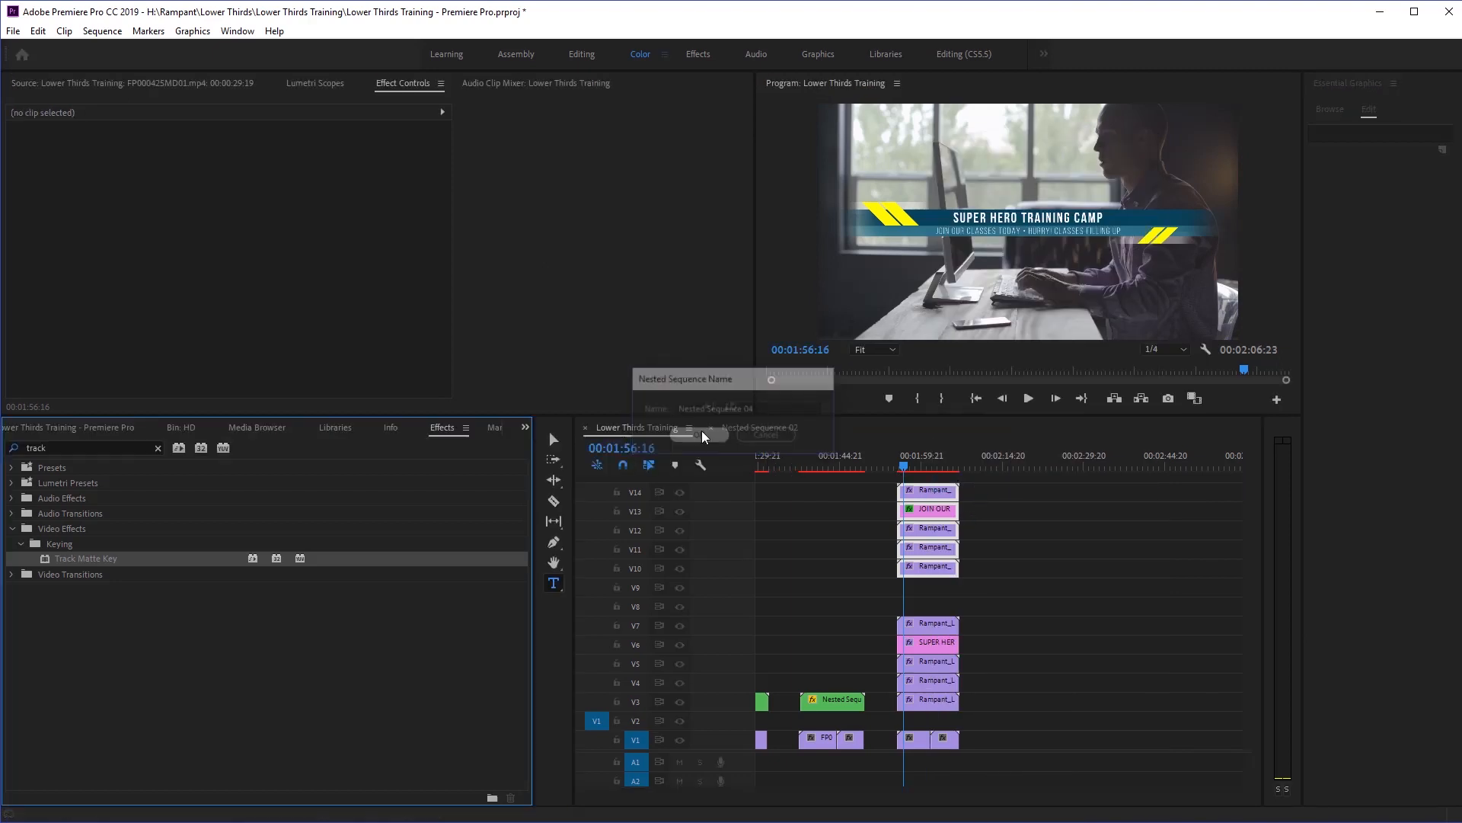
Nest the five SUPER HERO TRAINING CAMP clips on V3 through V7 under the default name.
{"action": "left_click_drag", "start_coordinate": [1017, 615], "coordinate": [927, 716]}
{"action": "right_click", "coordinate": [928, 716]}
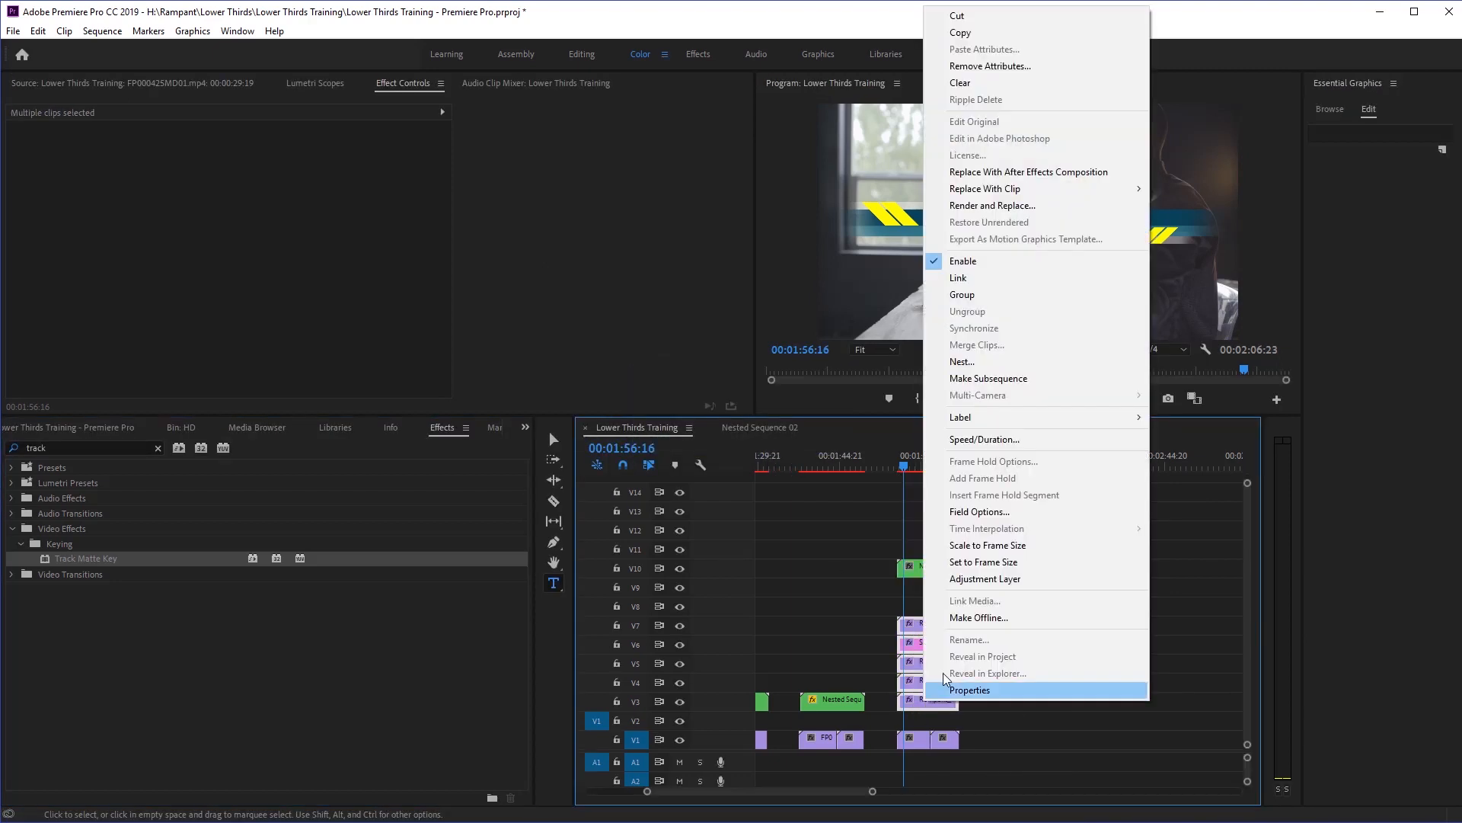
{"action": "left_click", "coordinate": [958, 362]}
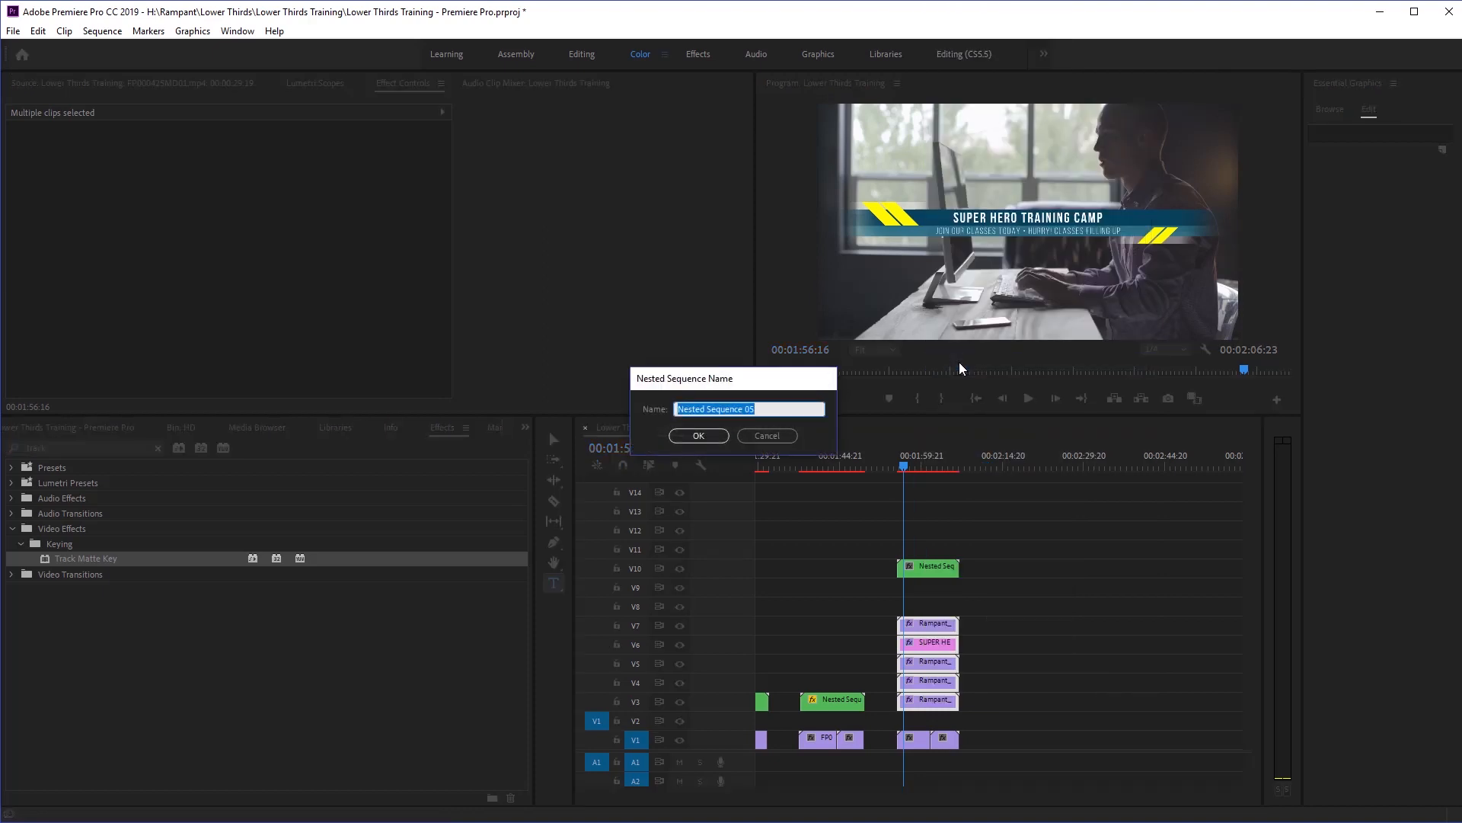
{"action": "key", "text": "Return"}
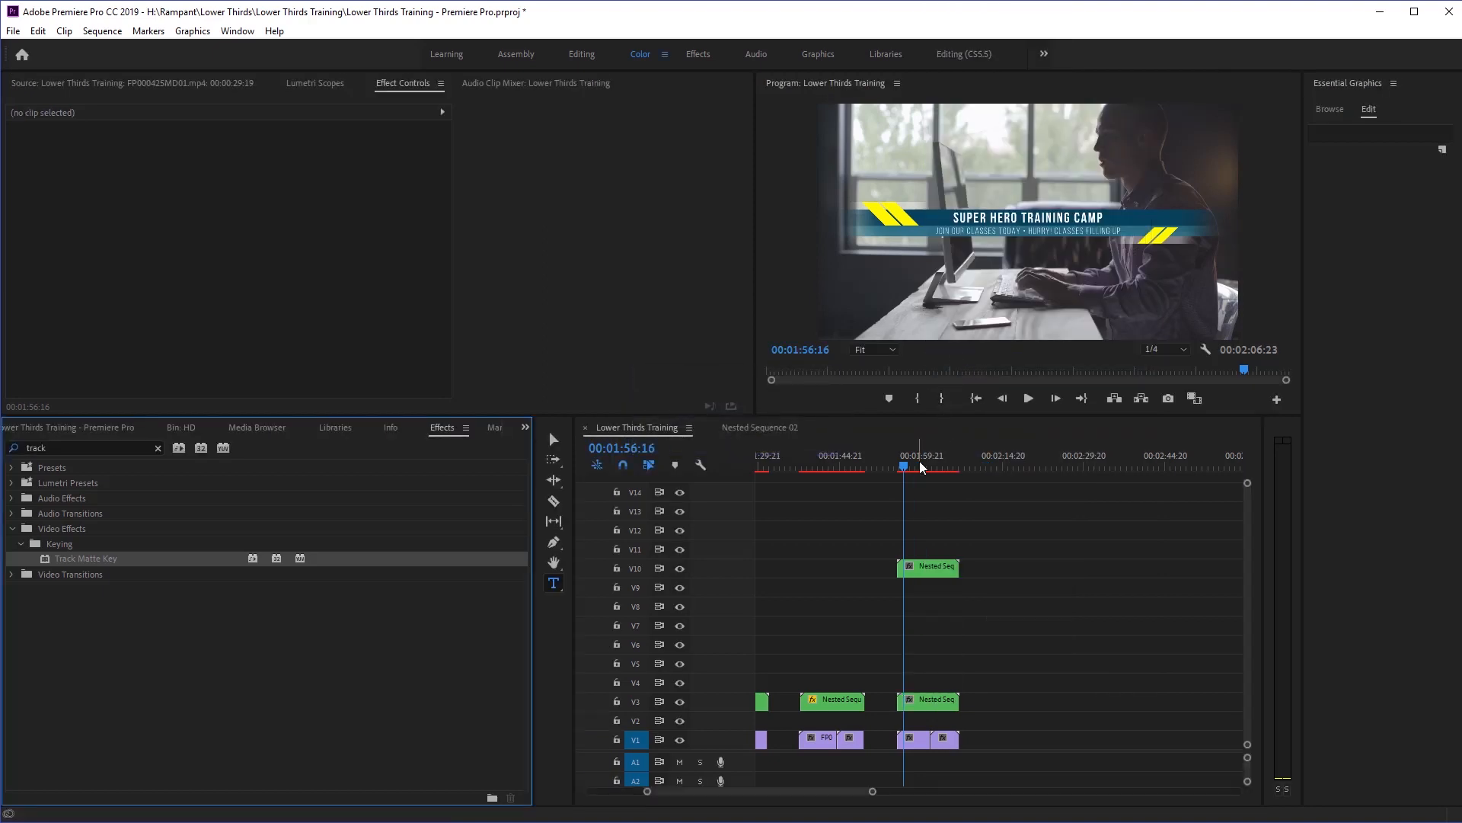
Scrub through the two nested sequences to check the lower third's animation.
{"action": "left_click", "coordinate": [918, 463]}
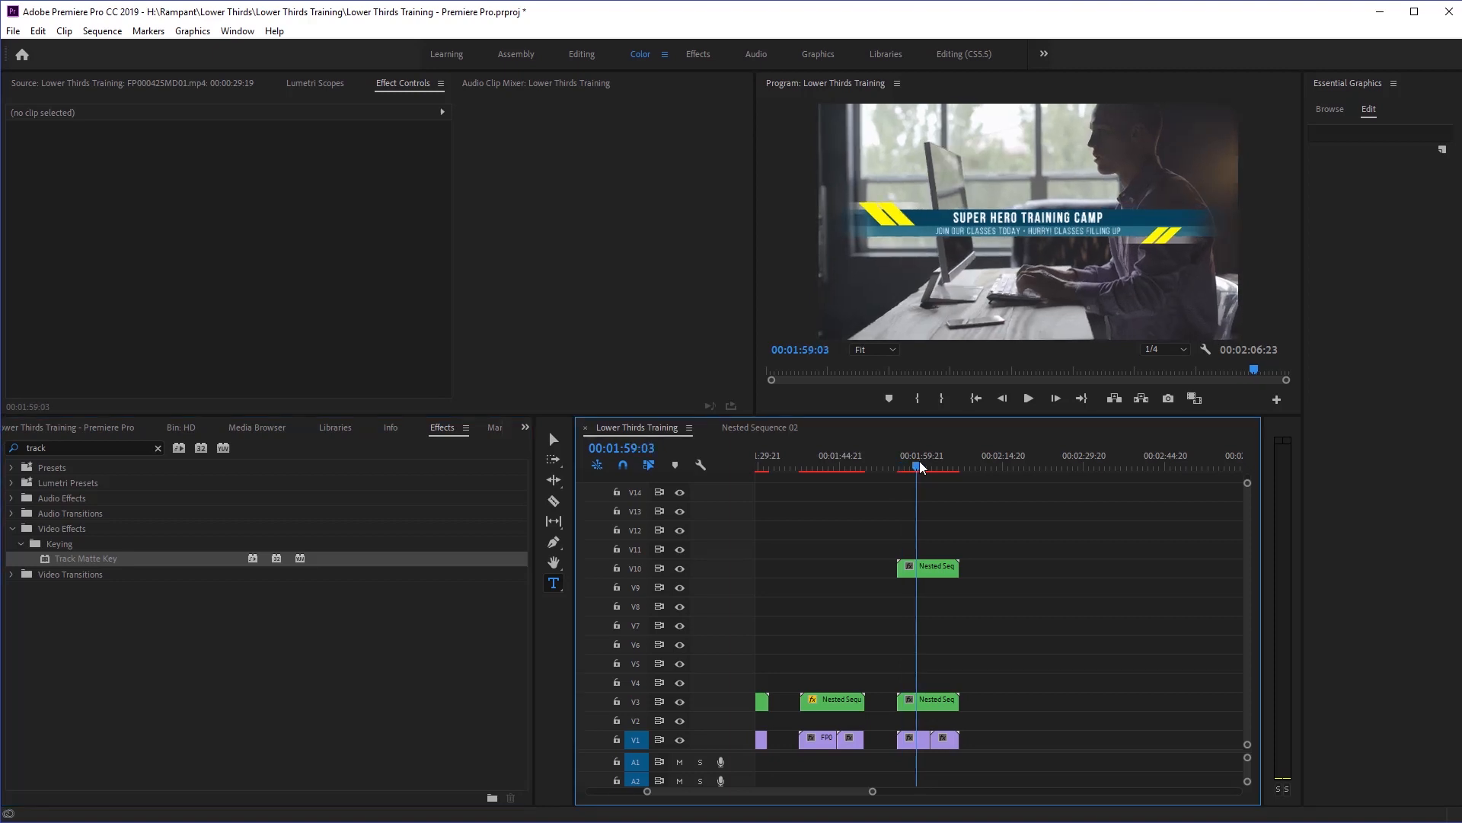
{"action": "left_click_drag", "start_coordinate": [920, 462], "coordinate": [900, 463]}
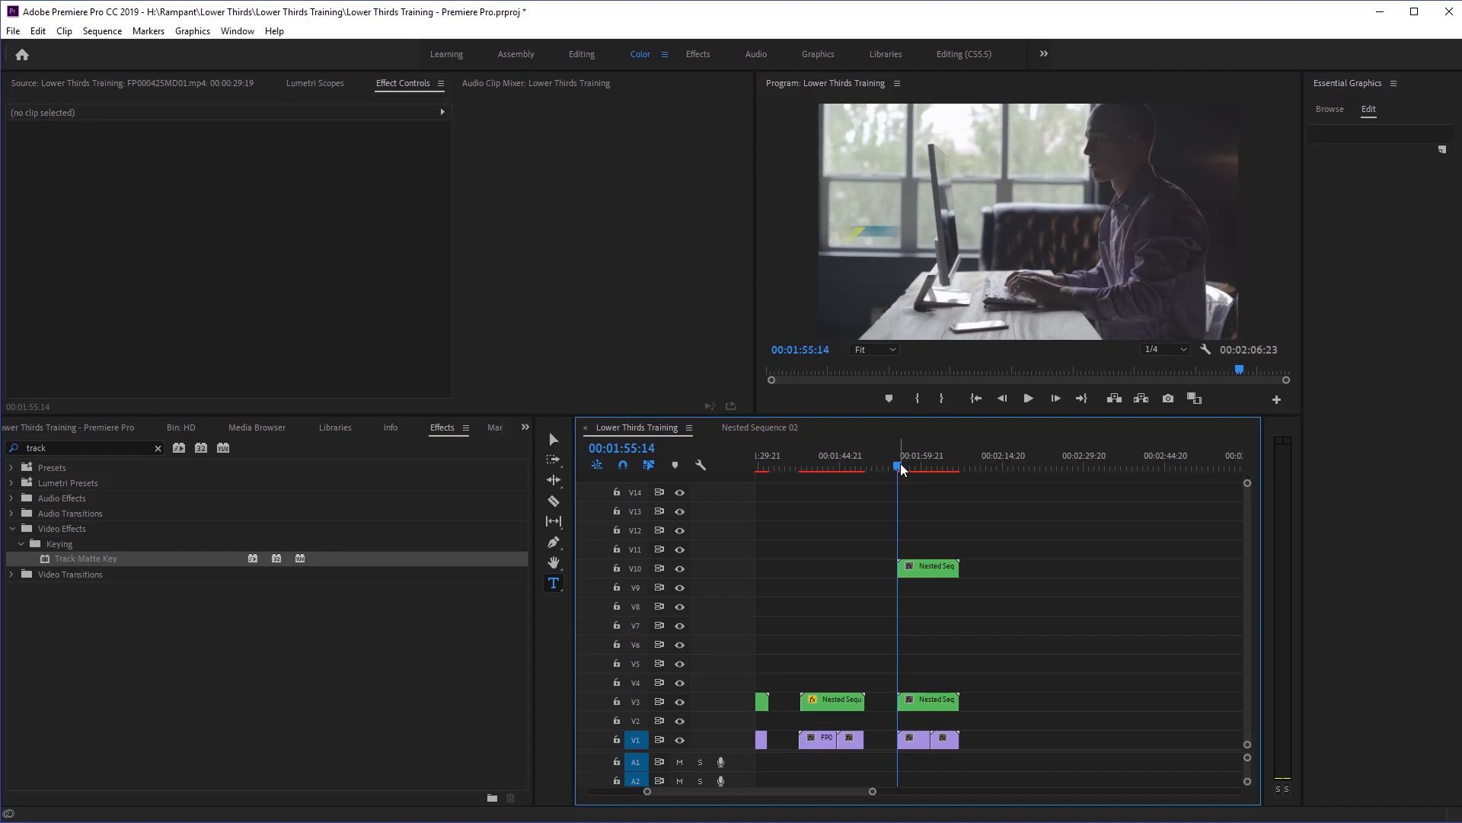
{"action": "left_click", "coordinate": [901, 463]}
{"action": "left_click_drag", "start_coordinate": [901, 463], "coordinate": [902, 463]}
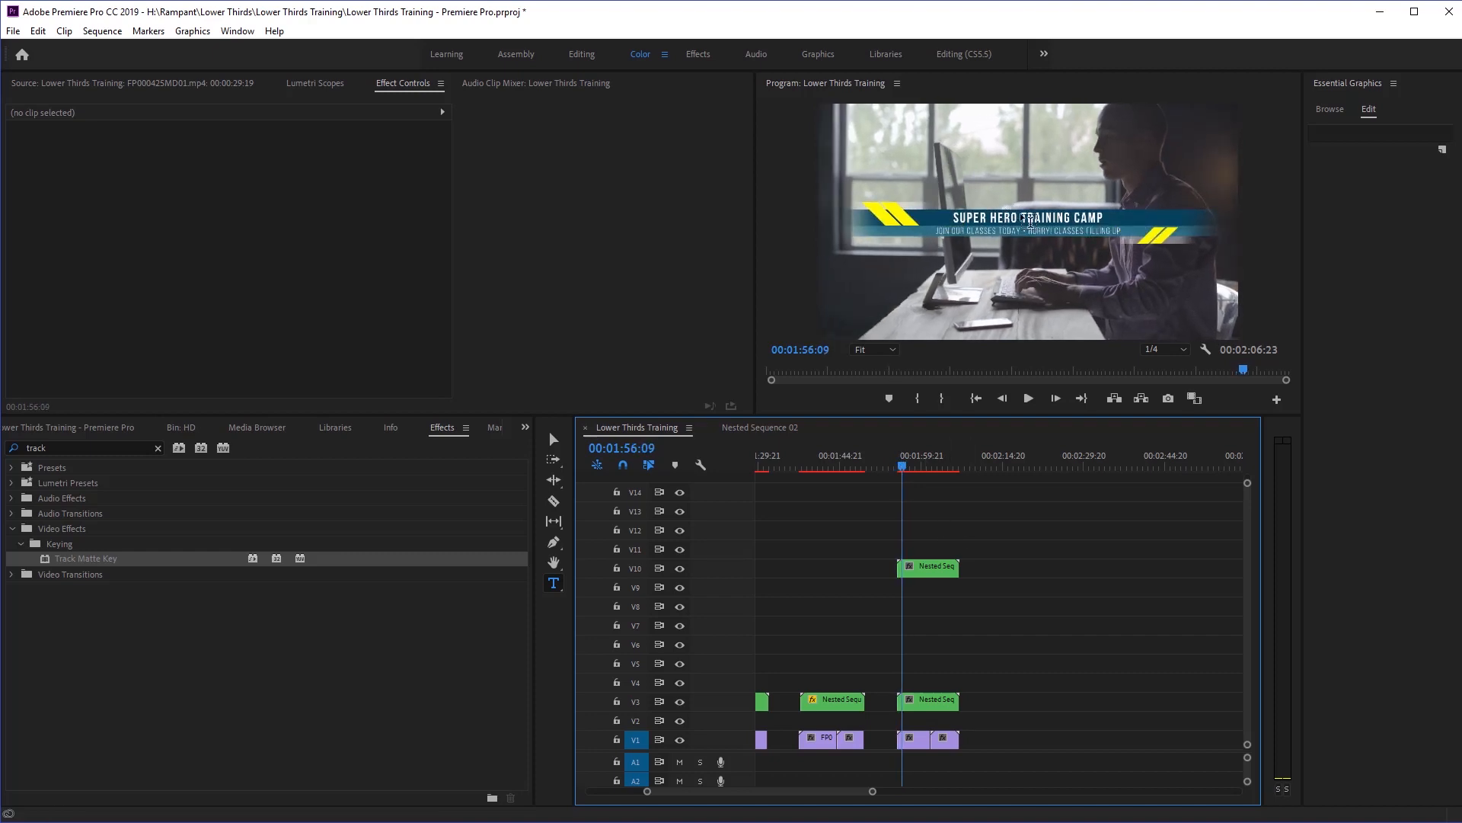
Turn off the V10 track's output and stack the title nest on V4 above the subtitle nest on V3.
{"action": "left_click", "coordinate": [931, 571]}
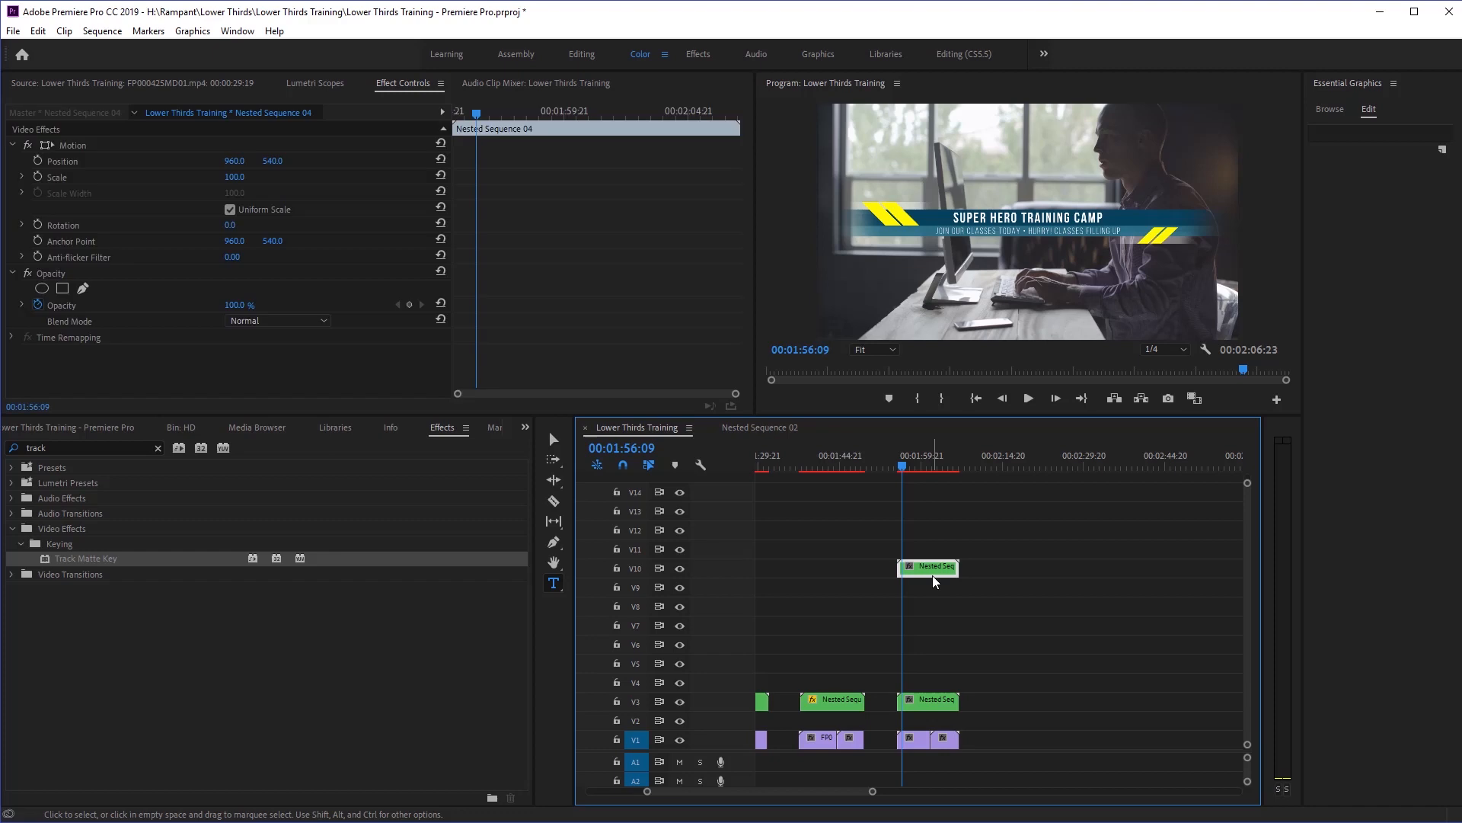
{"action": "left_click", "coordinate": [681, 569]}
{"action": "left_click_drag", "start_coordinate": [926, 707], "coordinate": [923, 634]}
{"action": "left_click_drag", "start_coordinate": [926, 565], "coordinate": [927, 638]}
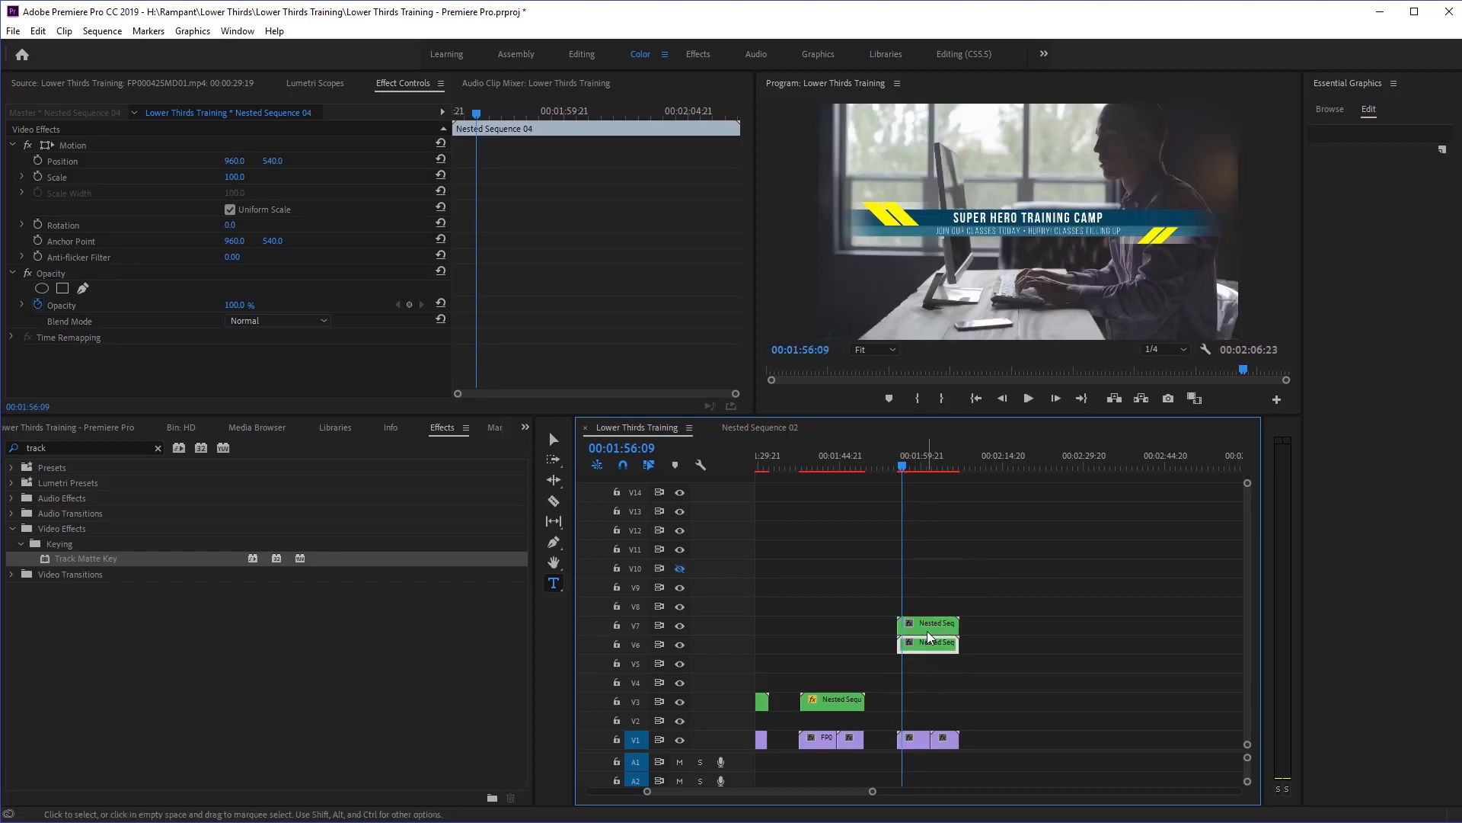
{"action": "left_click", "coordinate": [927, 645], "text": "shift"}
{"action": "left_click_drag", "start_coordinate": [927, 632], "coordinate": [924, 690]}
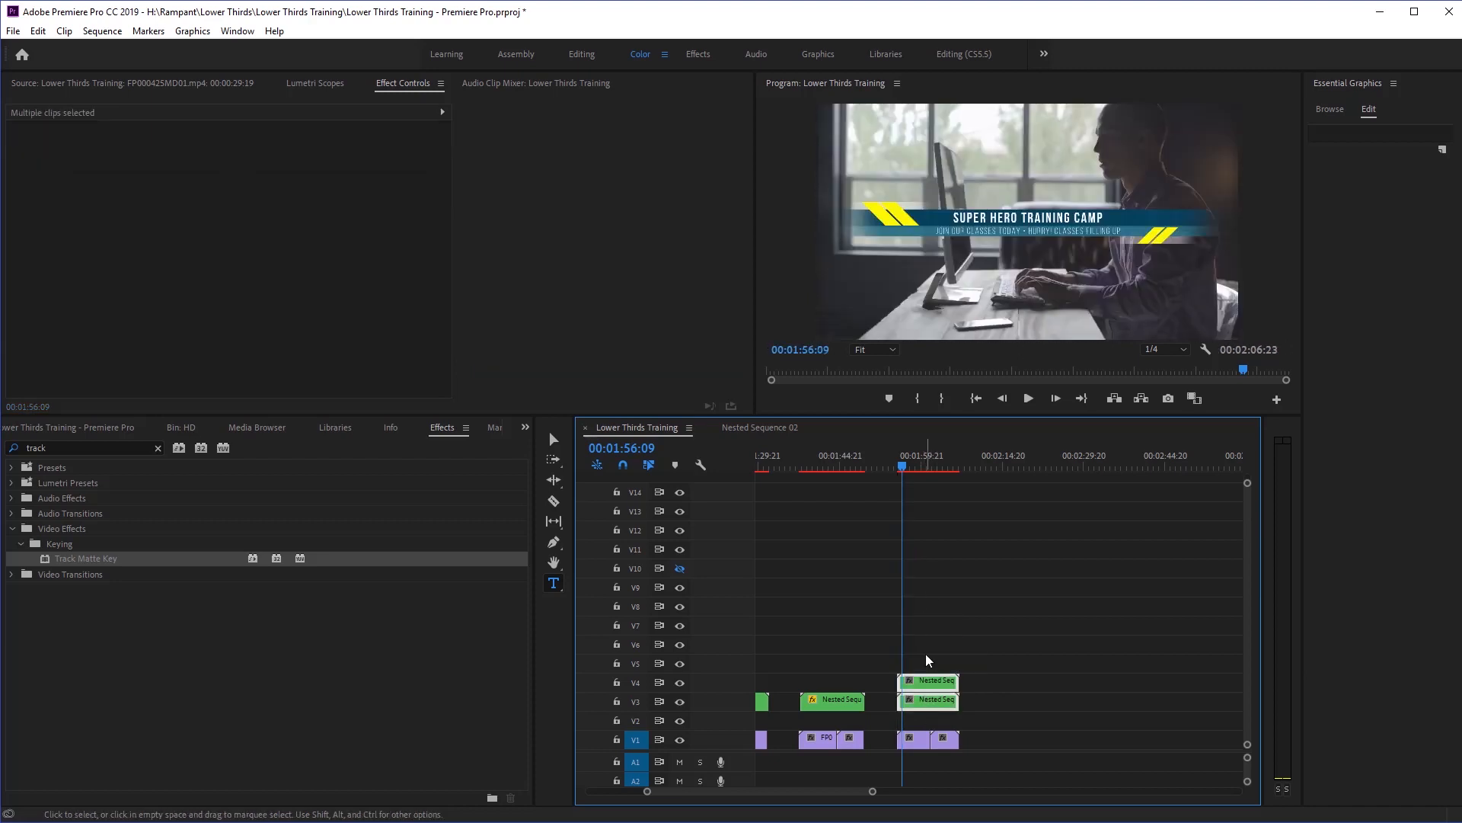
Start keyframing Position on the V4 title nest at 00:01:56:02, just after the lower third animates in.
{"action": "left_click", "coordinate": [929, 681]}
{"action": "key", "text": "Left"}
{"action": "key", "text": "Left"}
{"action": "key", "text": "Left"}
{"action": "key", "text": "Left"}
{"action": "key", "text": "Left"}
{"action": "key", "text": "Left"}
{"action": "key", "text": "Left"}
{"action": "key", "text": "Left"}
{"action": "key", "text": "Left"}
{"action": "key", "text": "Left"}
{"action": "key", "text": "Left"}
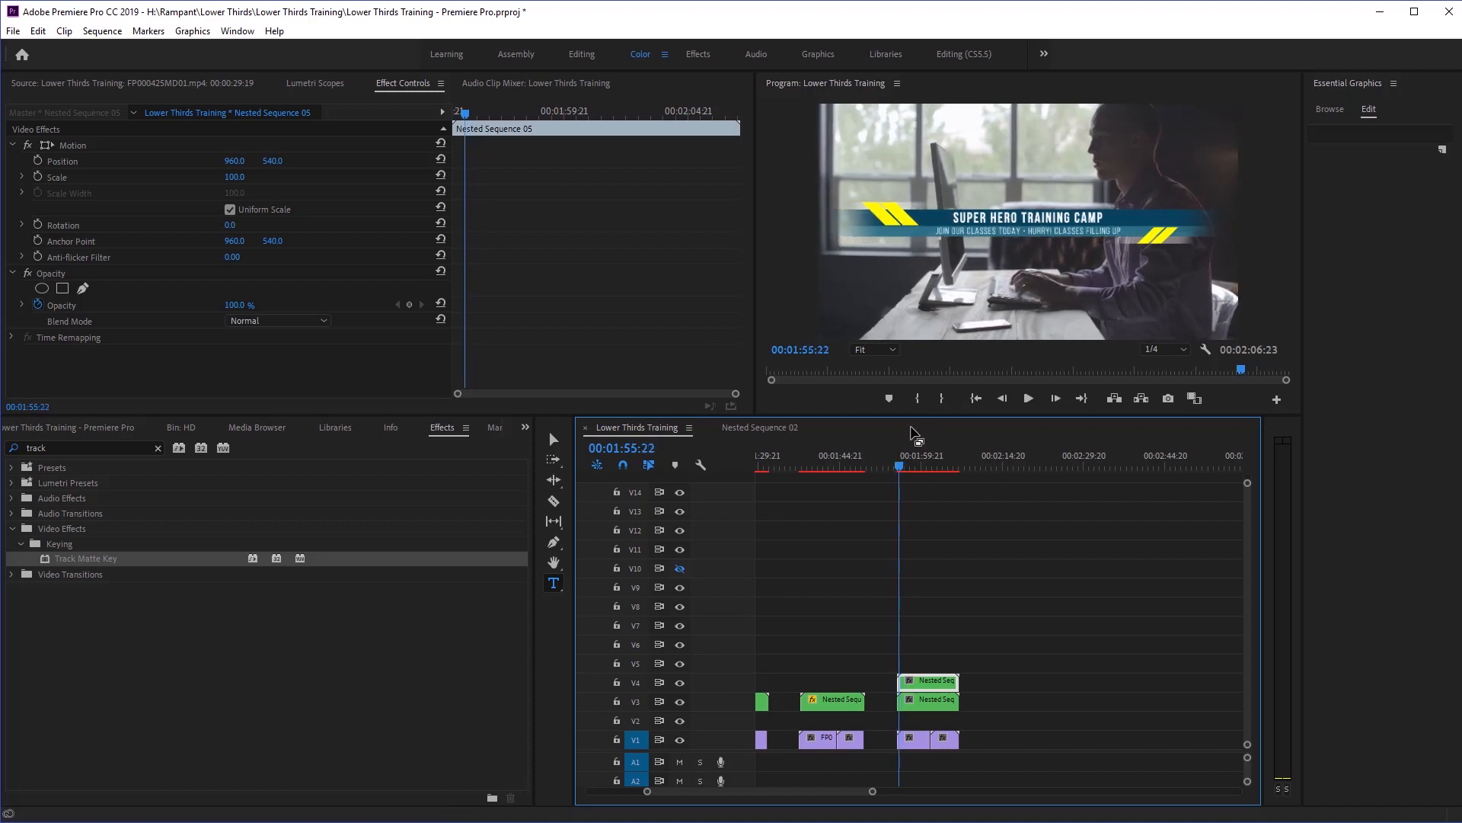
{"action": "key", "text": "Right"}
{"action": "key", "text": "Right"}
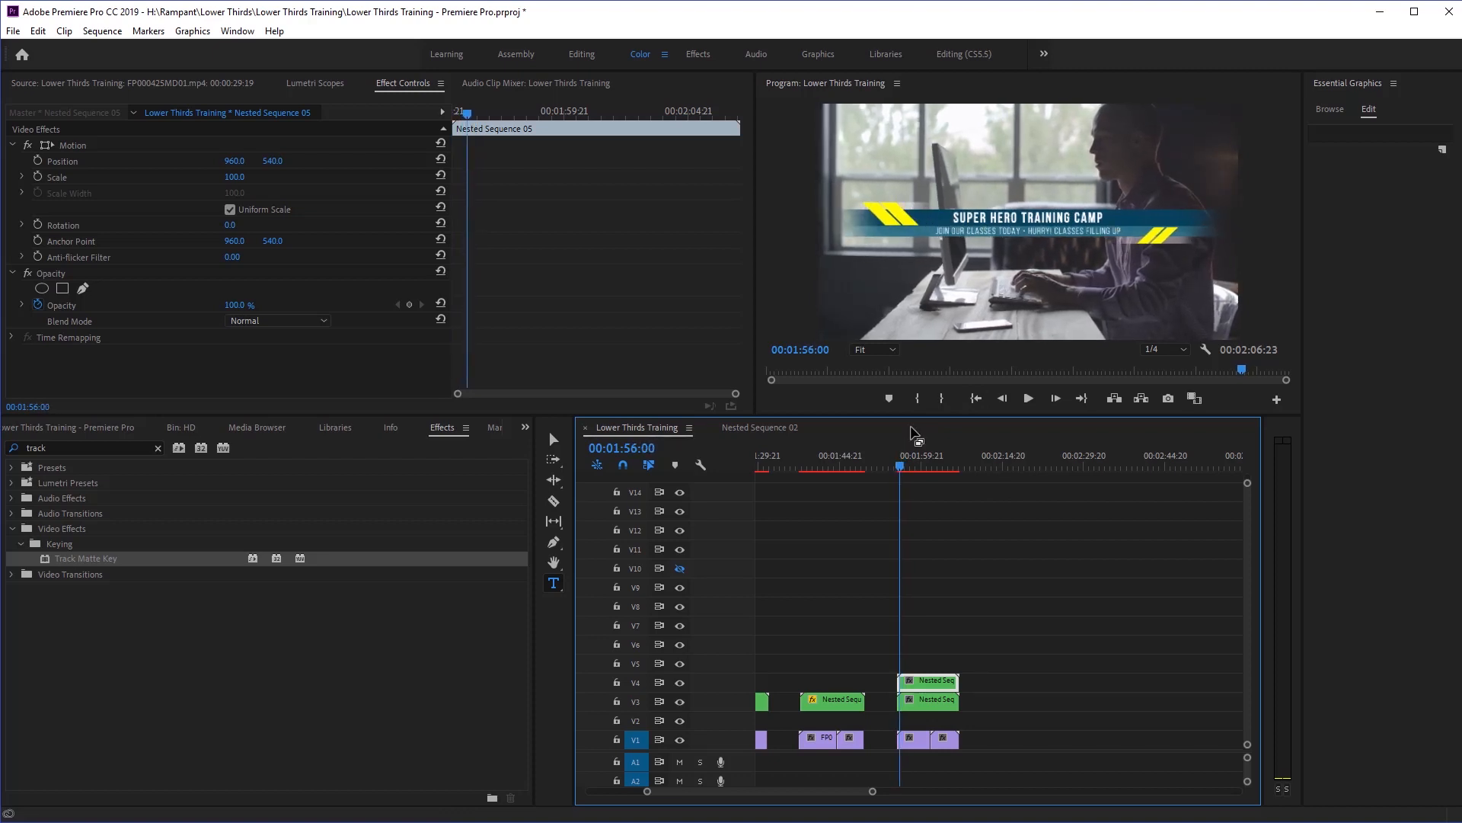
{"action": "key", "text": "Left"}
{"action": "key", "text": "Left"}
{"action": "key", "text": "Left"}
{"action": "key", "text": "Left"}
{"action": "key", "text": "Left"}
{"action": "key", "text": "Left"}
{"action": "key", "text": "Left"}
{"action": "key", "text": "Left"}
{"action": "key", "text": "Left"}
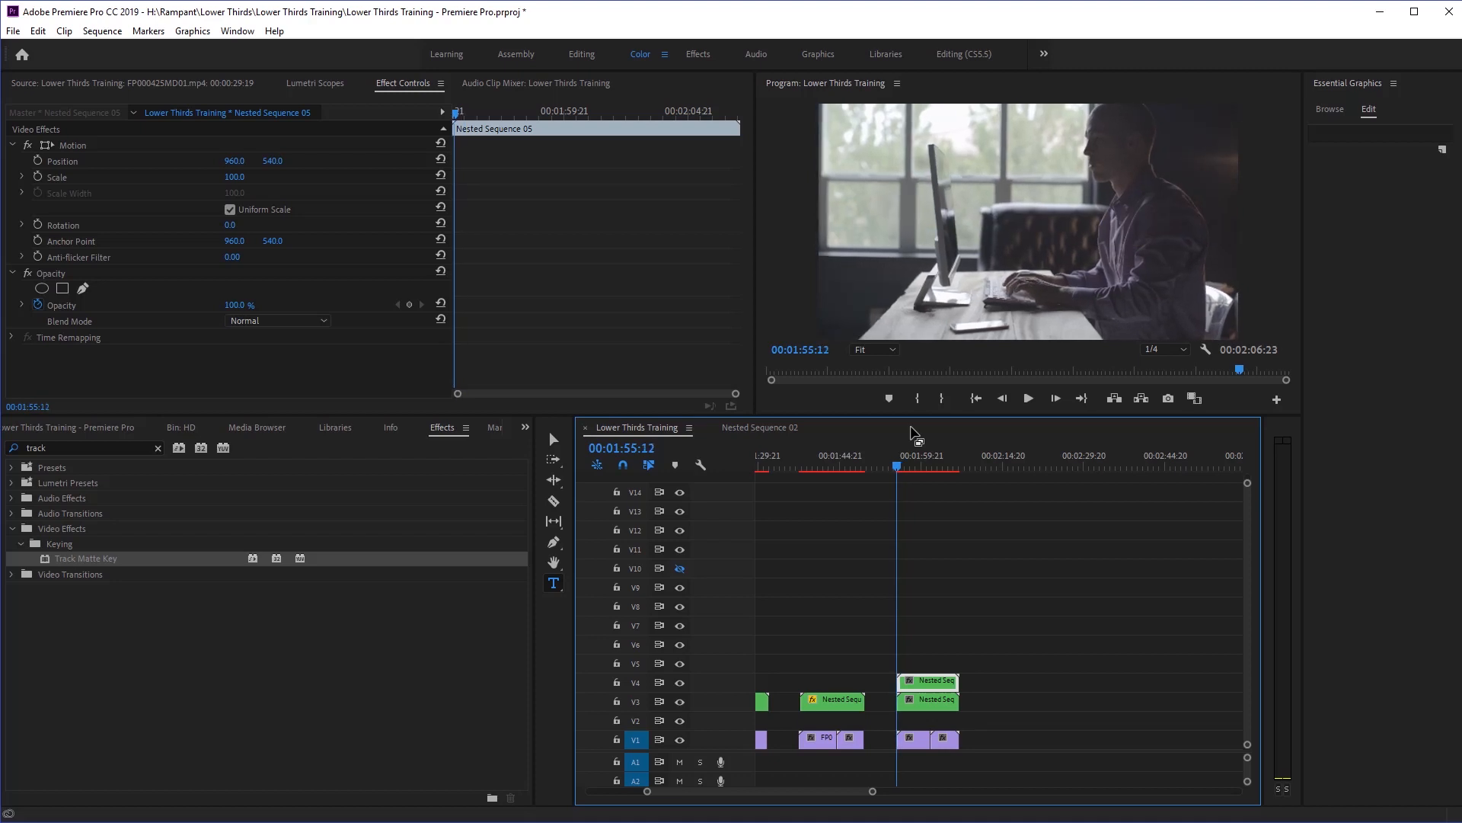
{"action": "key", "text": "Right"}
{"action": "key", "text": "Right"}
{"action": "key", "text": "Right"}
{"action": "key", "text": "Right"}
{"action": "key", "text": "Right"}
{"action": "key", "text": "Right"}
{"action": "key", "text": "Right"}
{"action": "key", "text": "Right"}
{"action": "key", "text": "Right"}
{"action": "key", "text": "Right"}
{"action": "key", "text": "Right"}
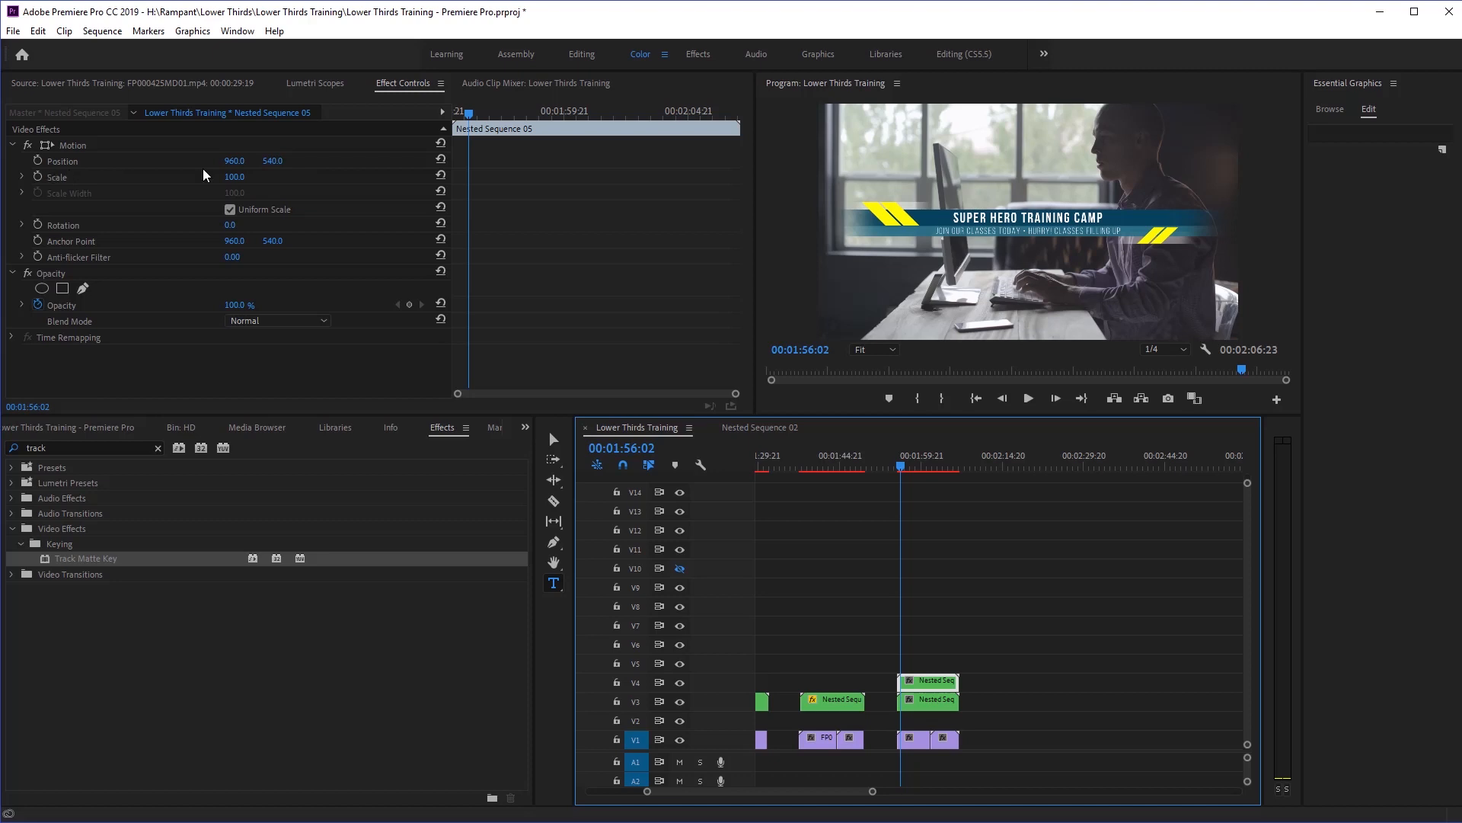
{"action": "left_click", "coordinate": [34, 158]}
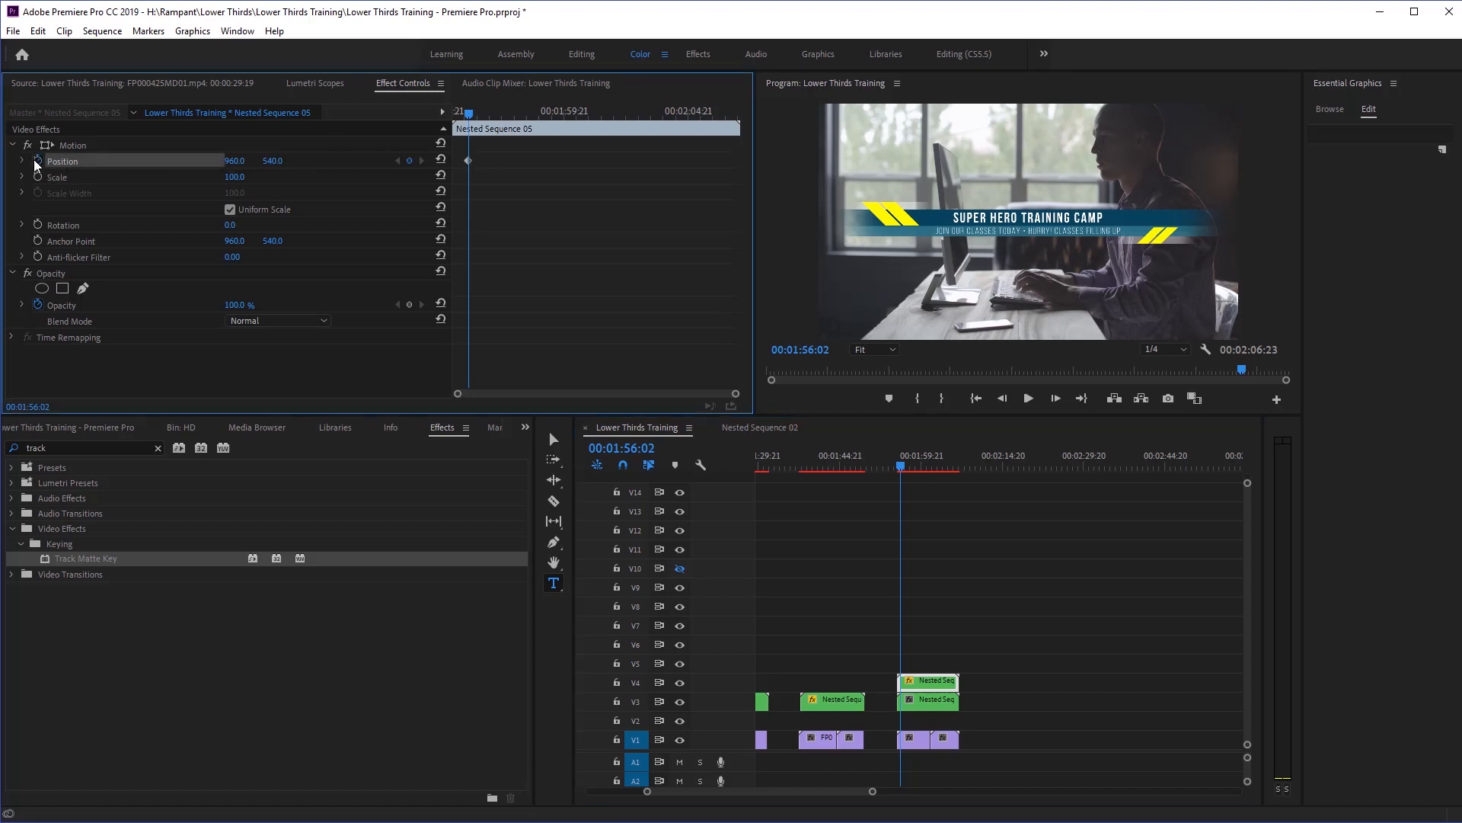
Trim the ends of the V4 title nest and V3 subtitle nest to 00:02:04:04.
{"action": "key", "text": "Right"}
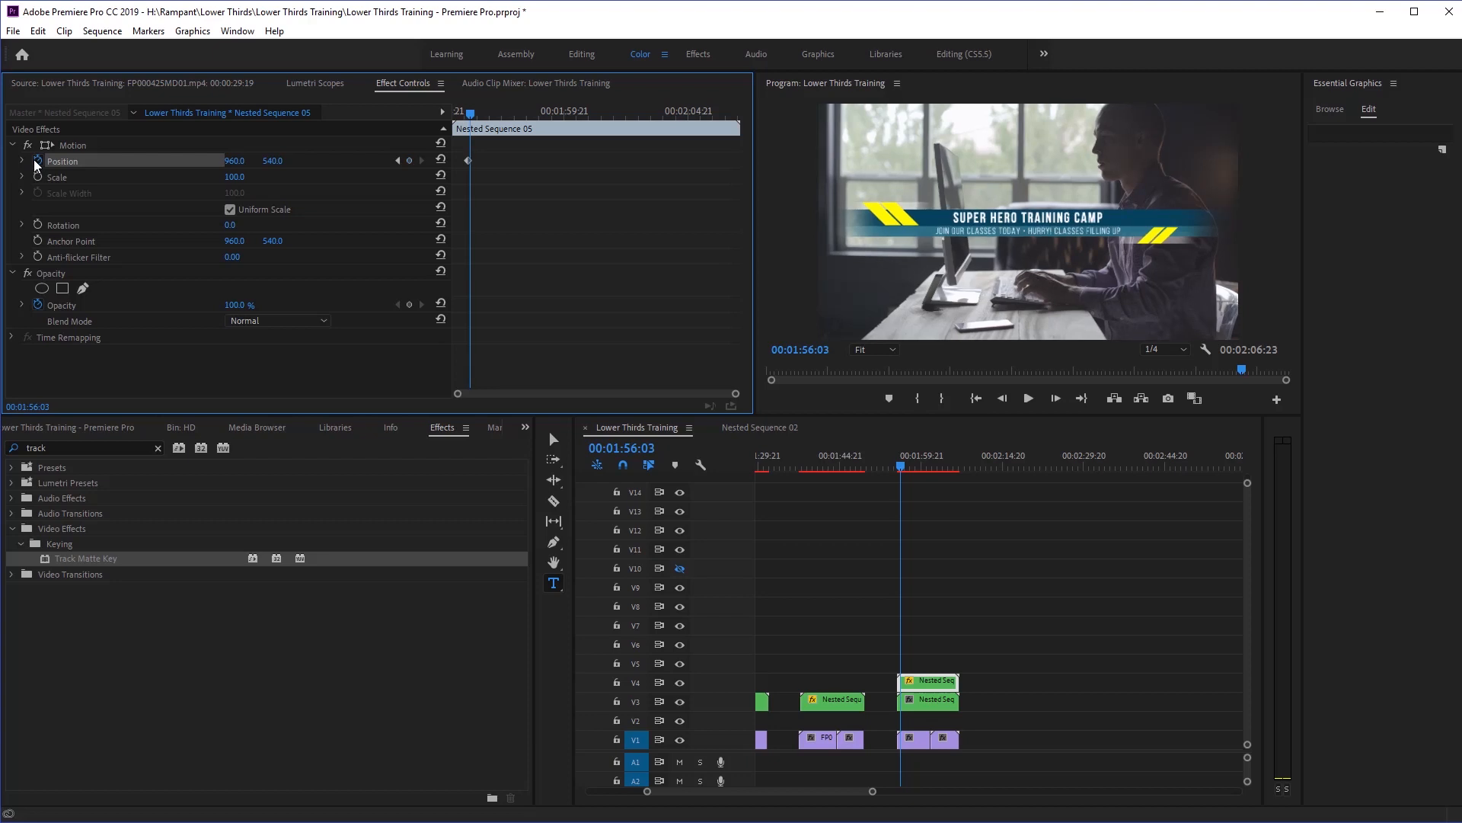
{"action": "key", "text": "Right"}
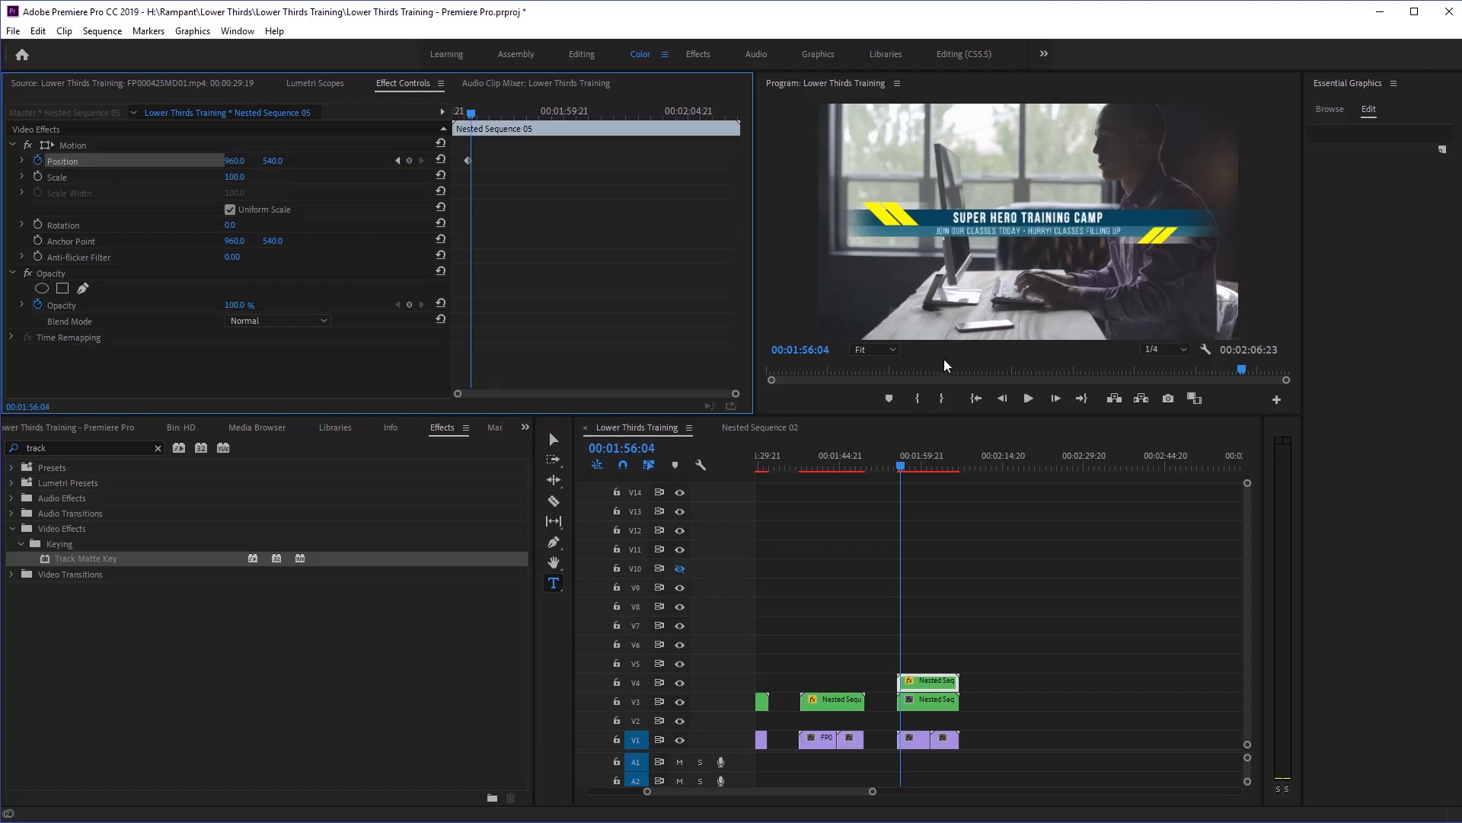
{"action": "left_click_drag", "start_coordinate": [901, 467], "coordinate": [945, 474]}
{"action": "left_click_drag", "start_coordinate": [1019, 633], "coordinate": [904, 754]}
{"action": "left_click_drag", "start_coordinate": [943, 680], "coordinate": [944, 680]}
Keyframe the V4 title nest's horizontal Position at 892 at 00:02:04:04.
{"action": "left_click", "coordinate": [930, 700]}
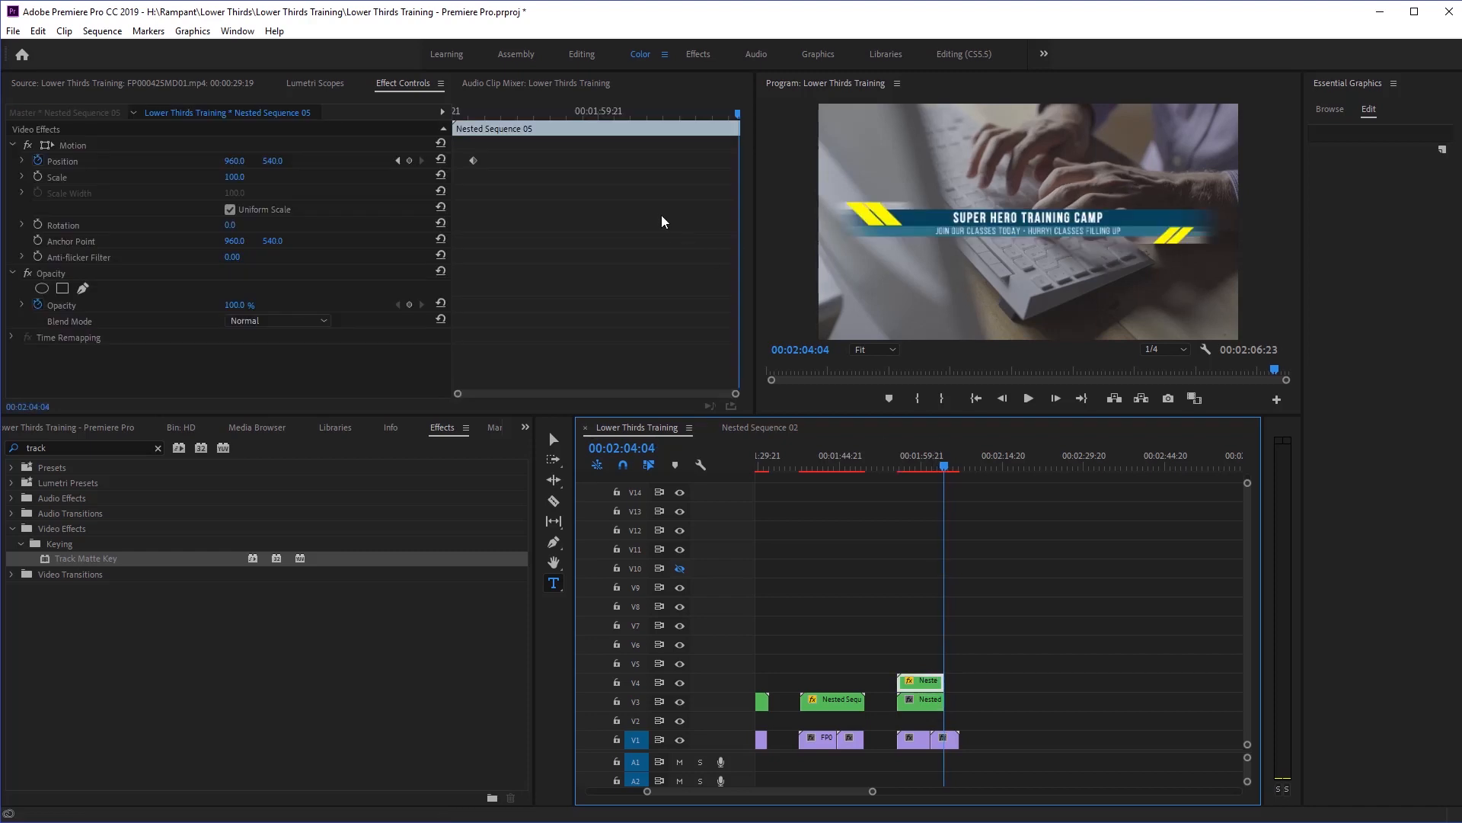
{"action": "left_click_drag", "start_coordinate": [274, 162], "coordinate": [185, 161]}
{"action": "key", "text": "ctrl+z"}
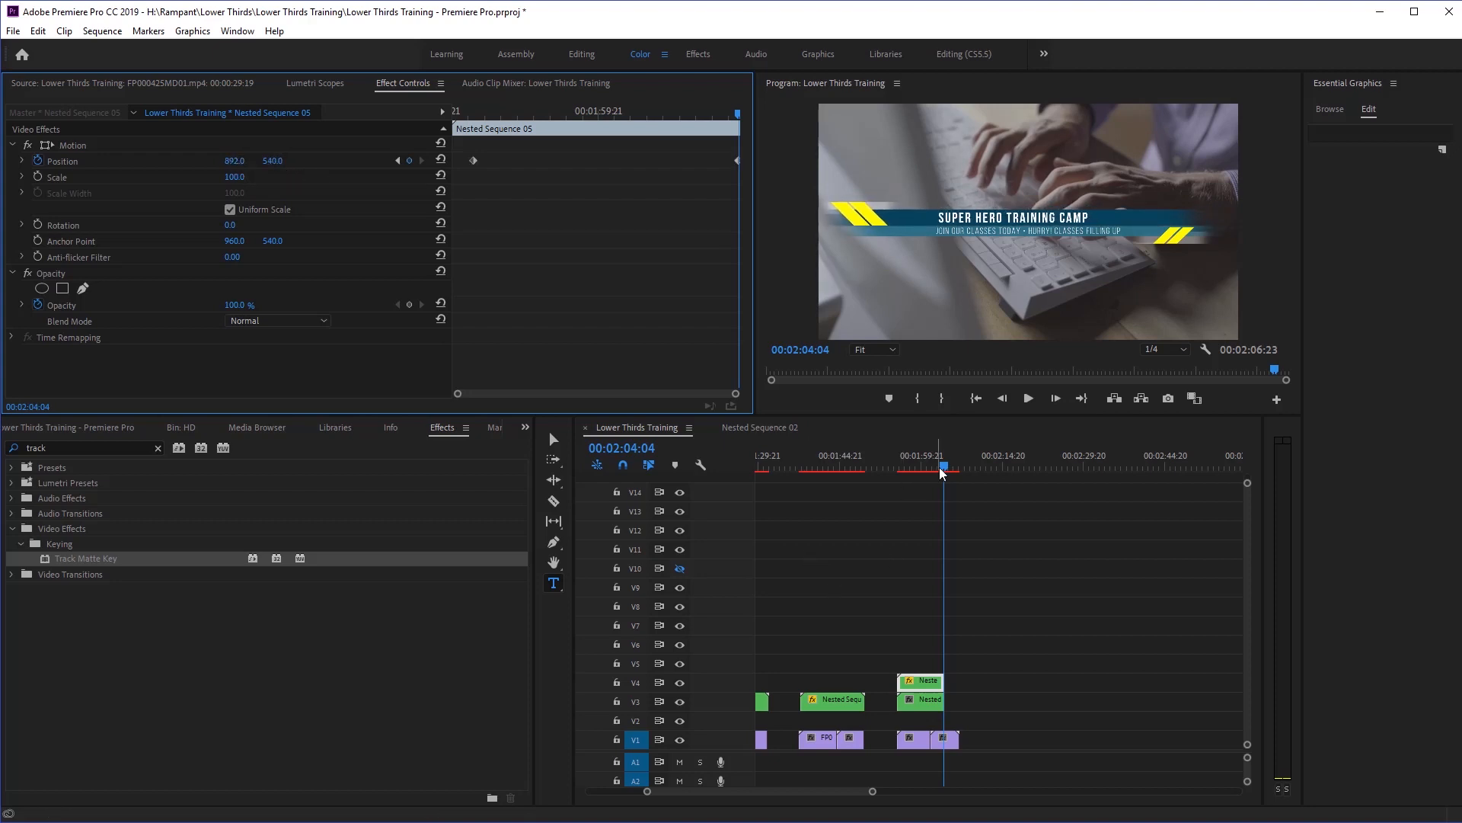
Save the project and play the lower third from its start to check the title's slow drift.
{"action": "left_click", "coordinate": [915, 469]}
{"action": "left_click_drag", "start_coordinate": [915, 468], "coordinate": [896, 468]}
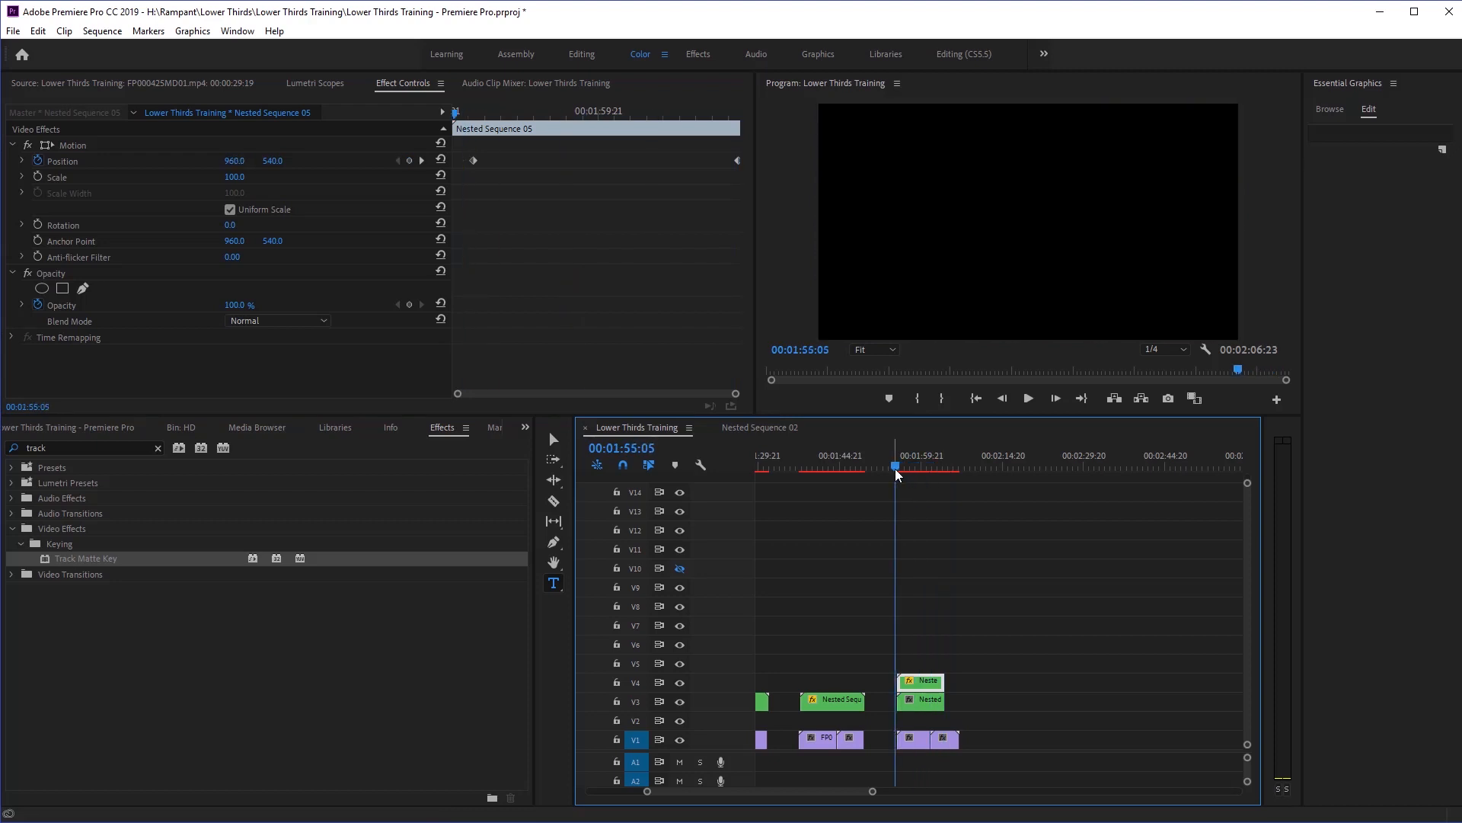
{"action": "key", "text": "ctrl+s"}
{"action": "key", "text": "space"}
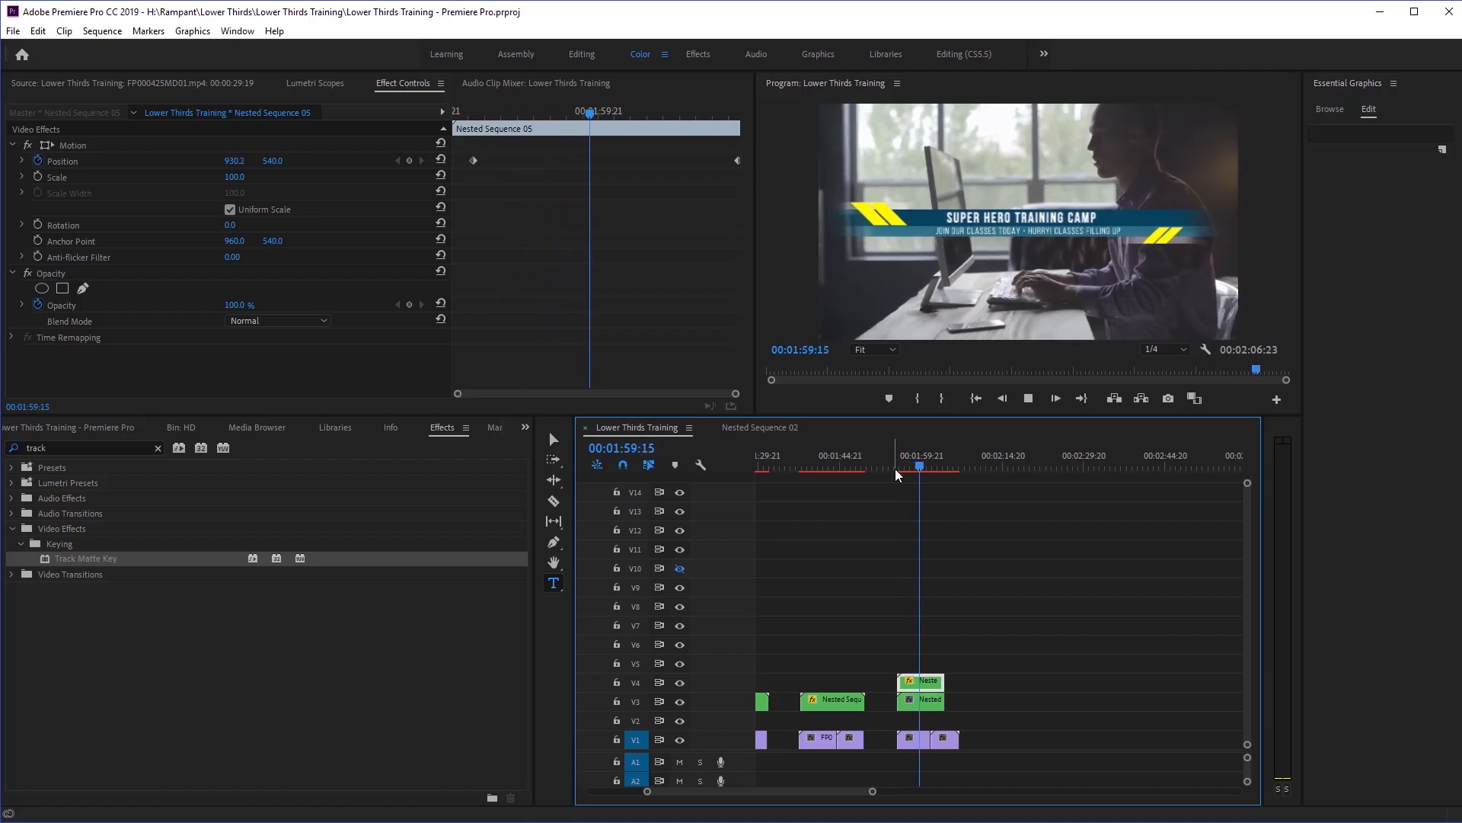
{"action": "key", "text": "space"}
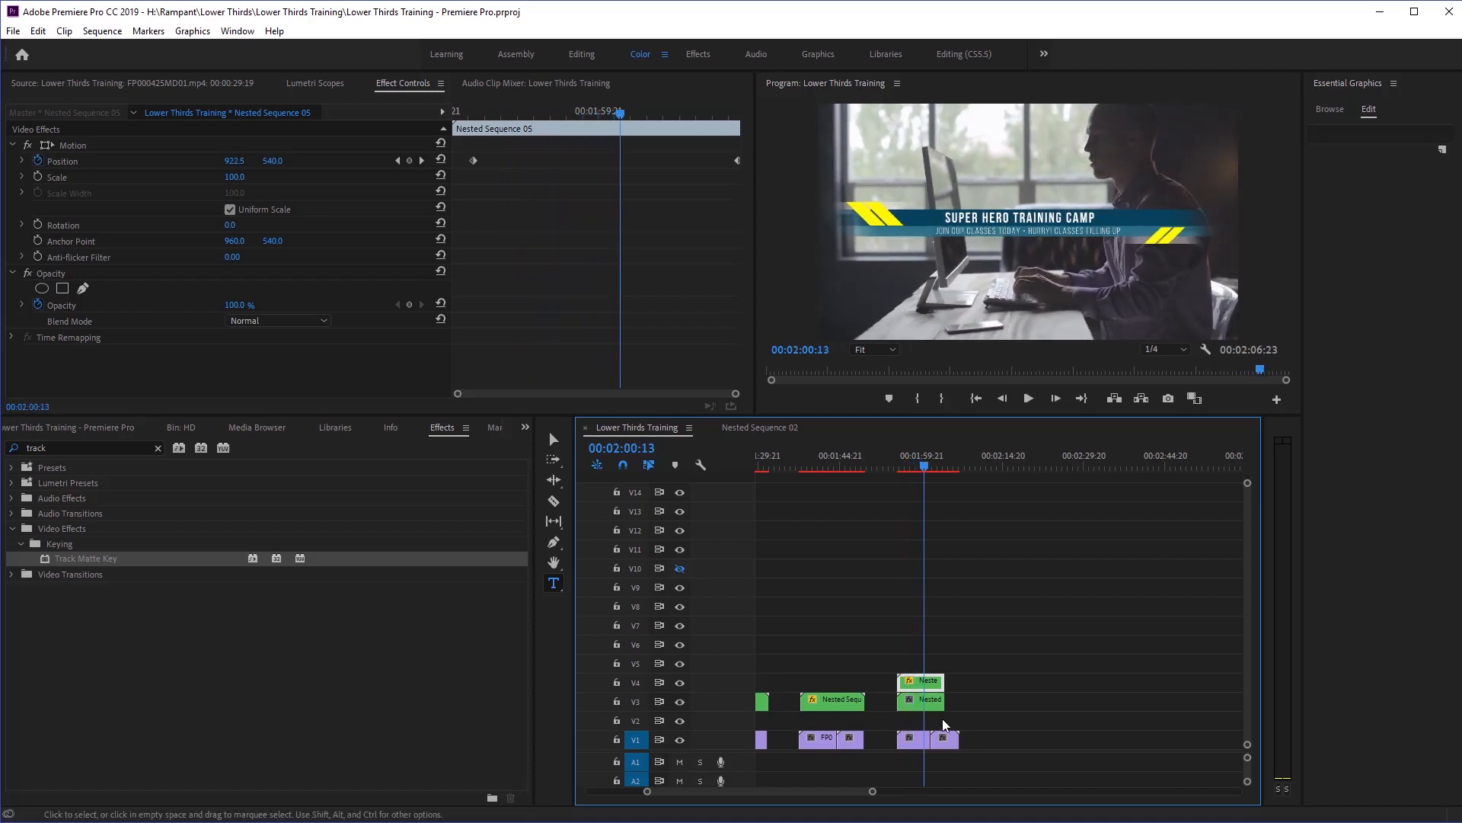
Start keyframing Position on the V3 subtitle nest at the title's first Position keyframe, 00:01:56:02.
{"action": "left_click", "coordinate": [397, 160]}
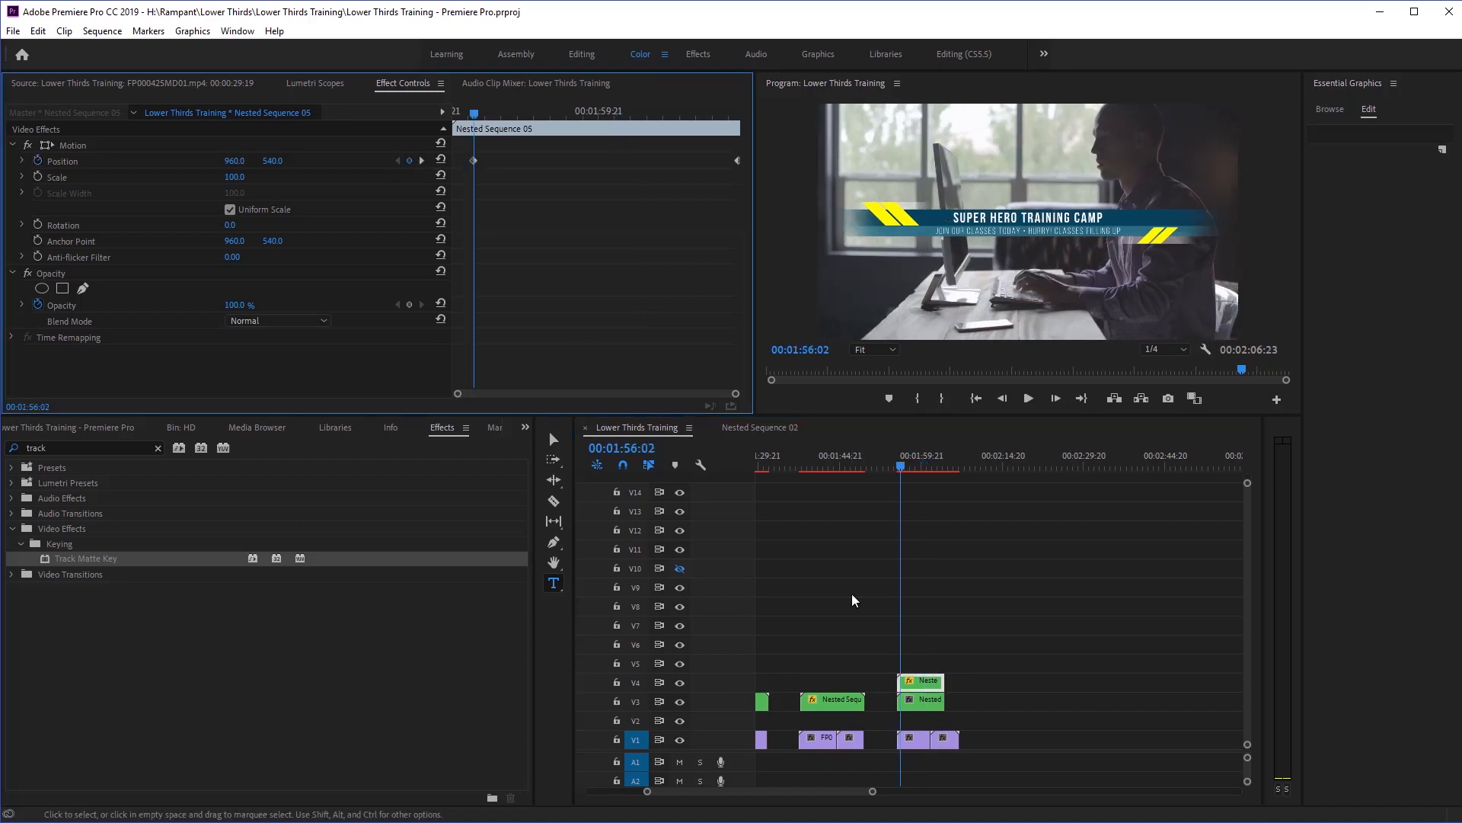
{"action": "left_click", "coordinate": [925, 701]}
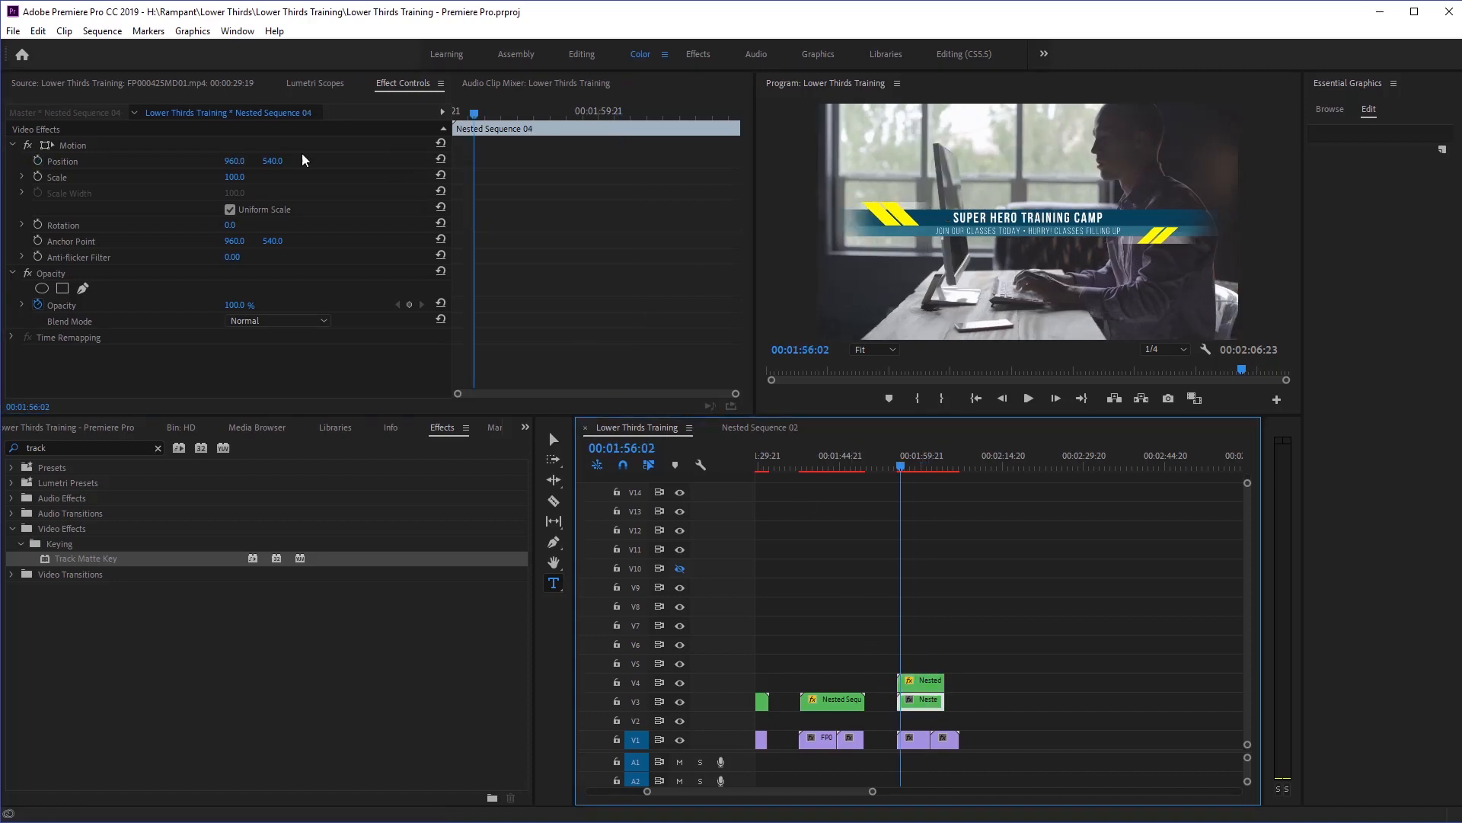
{"action": "left_click", "coordinate": [37, 161]}
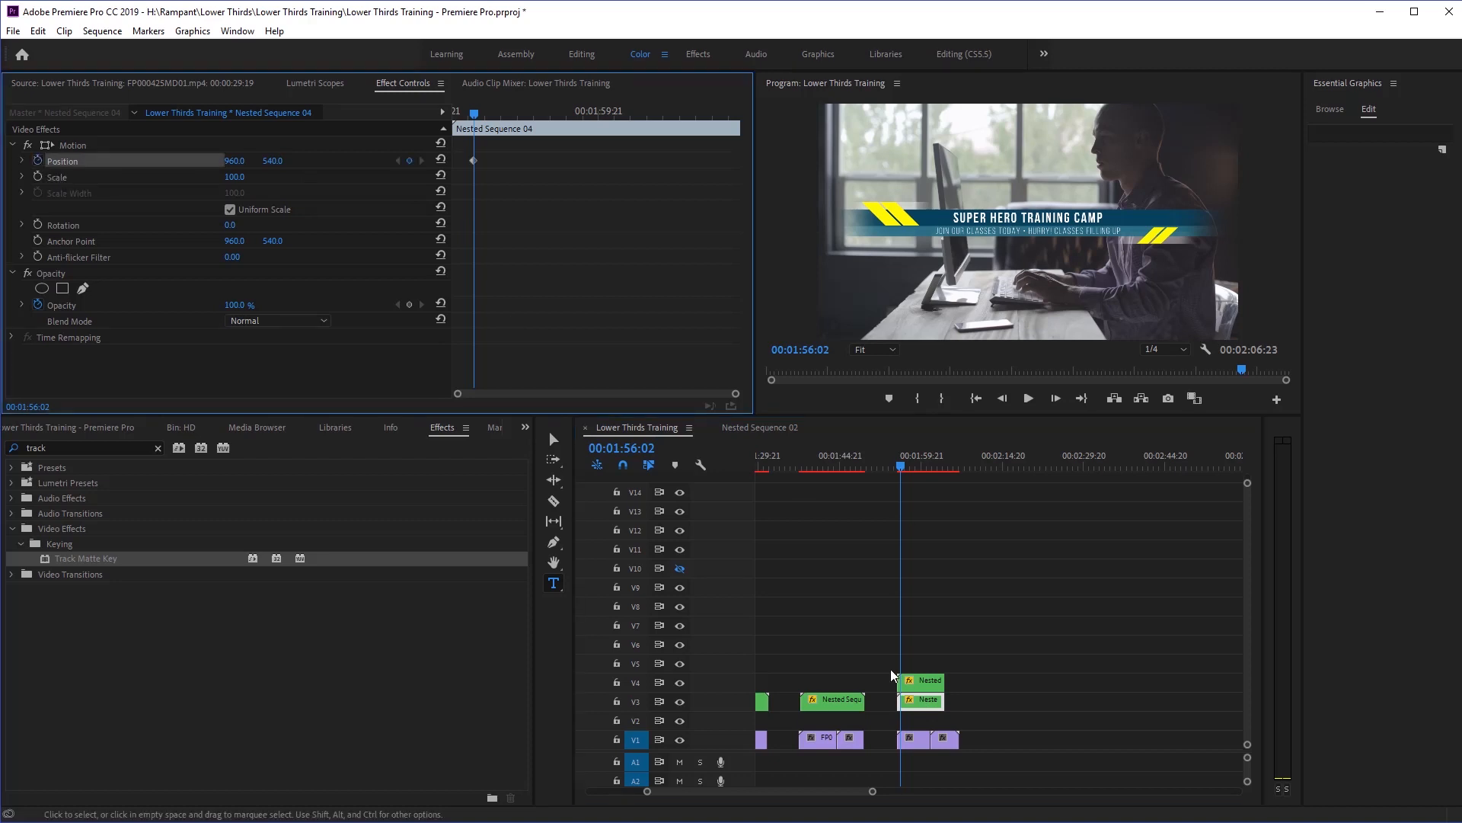
Keyframe the V3 subtitle nest's horizontal Position at 1020 at the title's last keyframe, 00:02:04:04, and save the project.
{"action": "left_click", "coordinate": [930, 688]}
{"action": "left_click", "coordinate": [737, 160]}
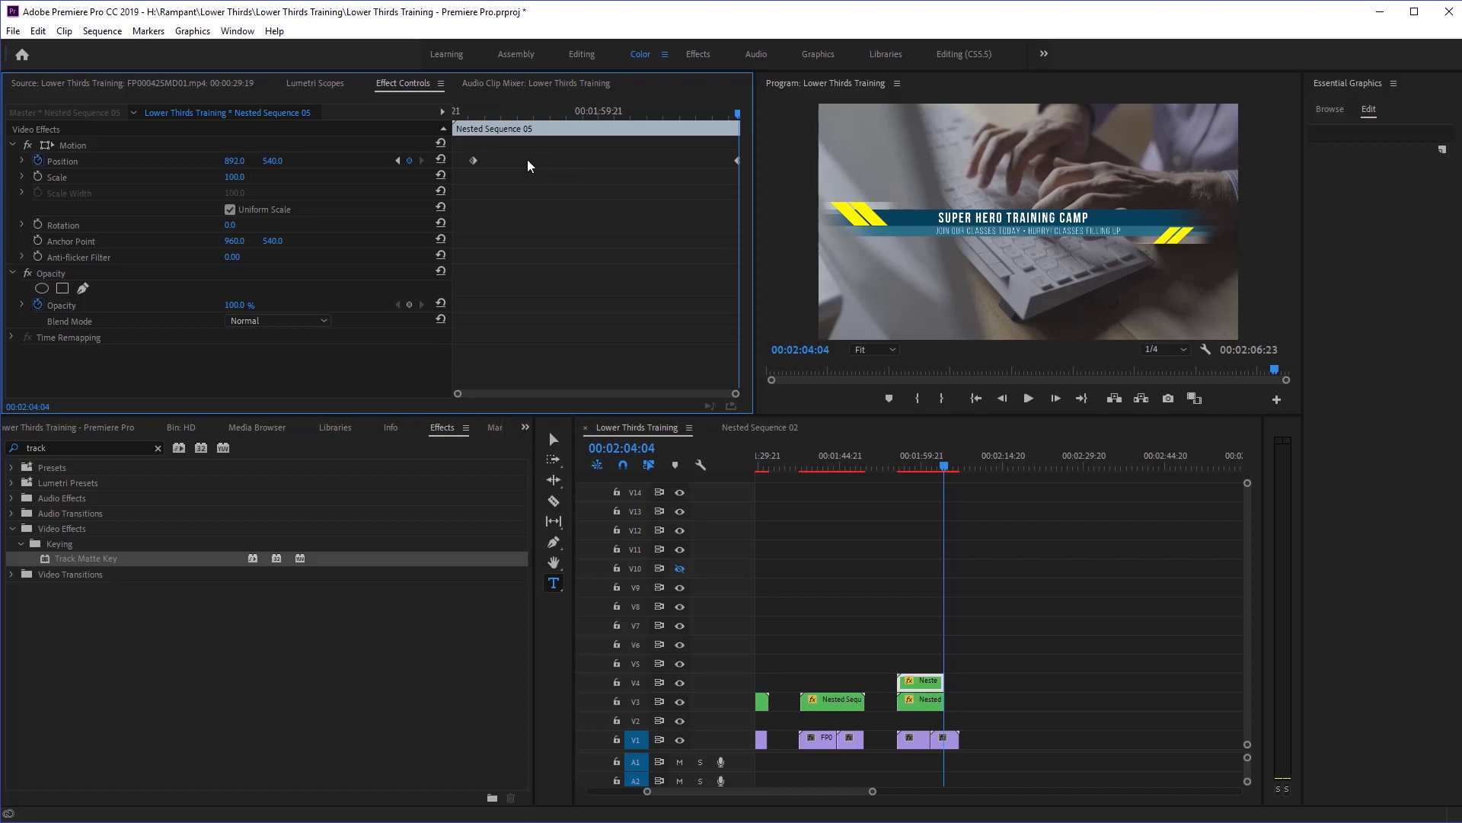
{"action": "left_click", "coordinate": [923, 707]}
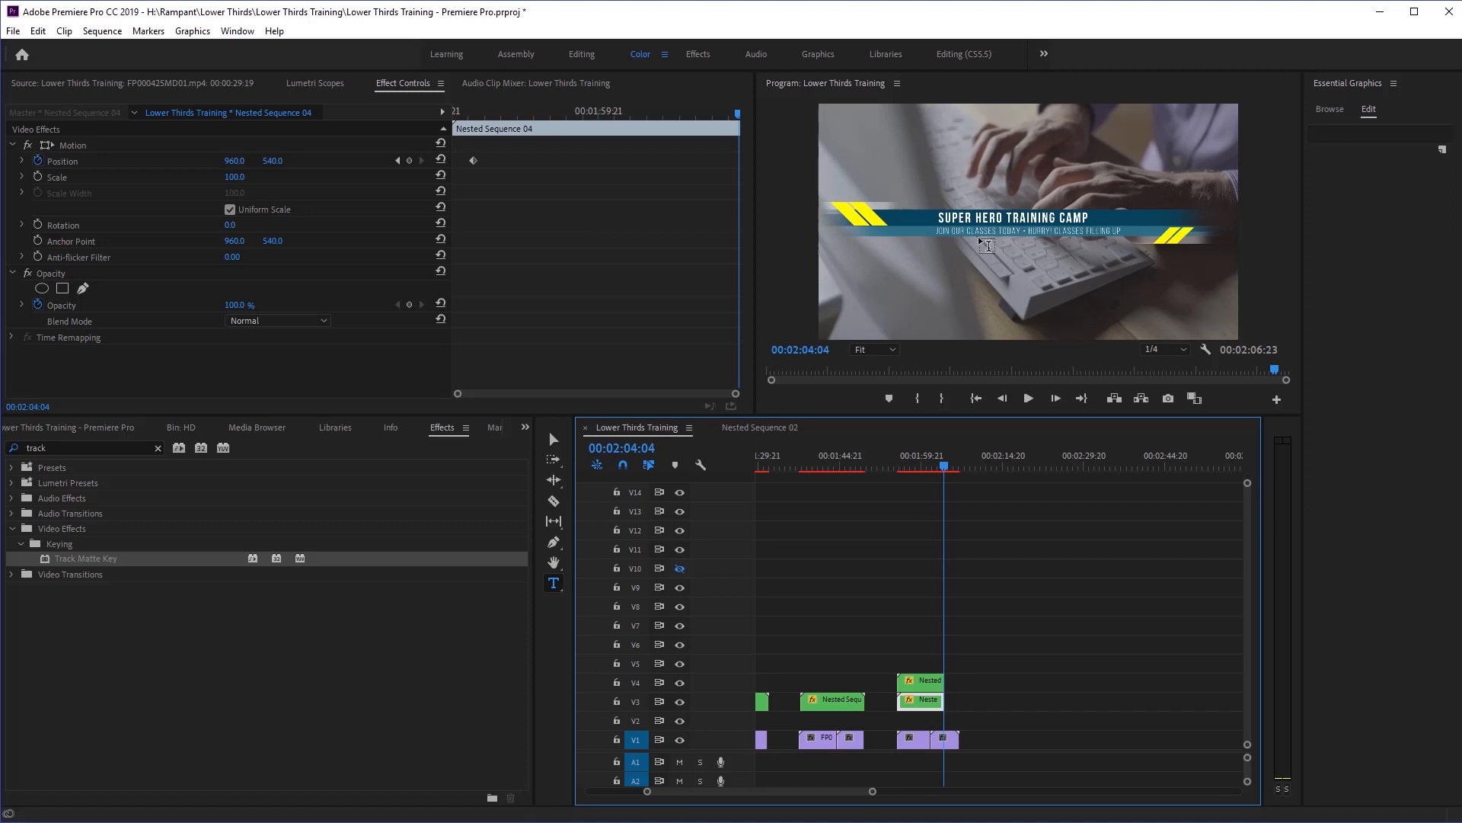
{"action": "mouse_move", "coordinate": [231, 162]}
{"action": "left_mouse_down"}
{"action": "mouse_move", "coordinate": [257, 161]}
{"action": "mouse_move", "coordinate": [243, 162]}
{"action": "left_mouse_up"}
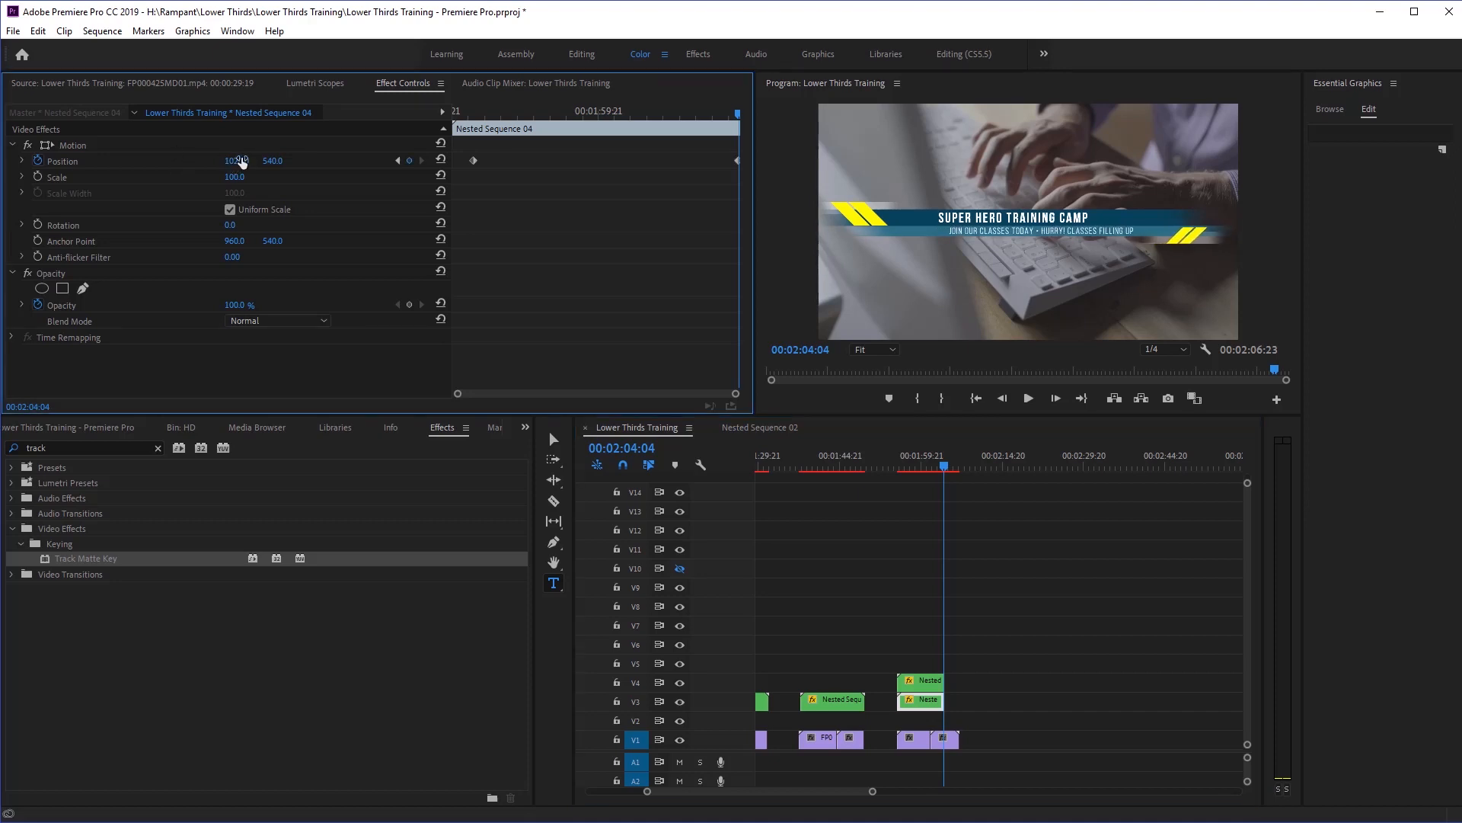
{"action": "key", "text": "ctrl+s"}
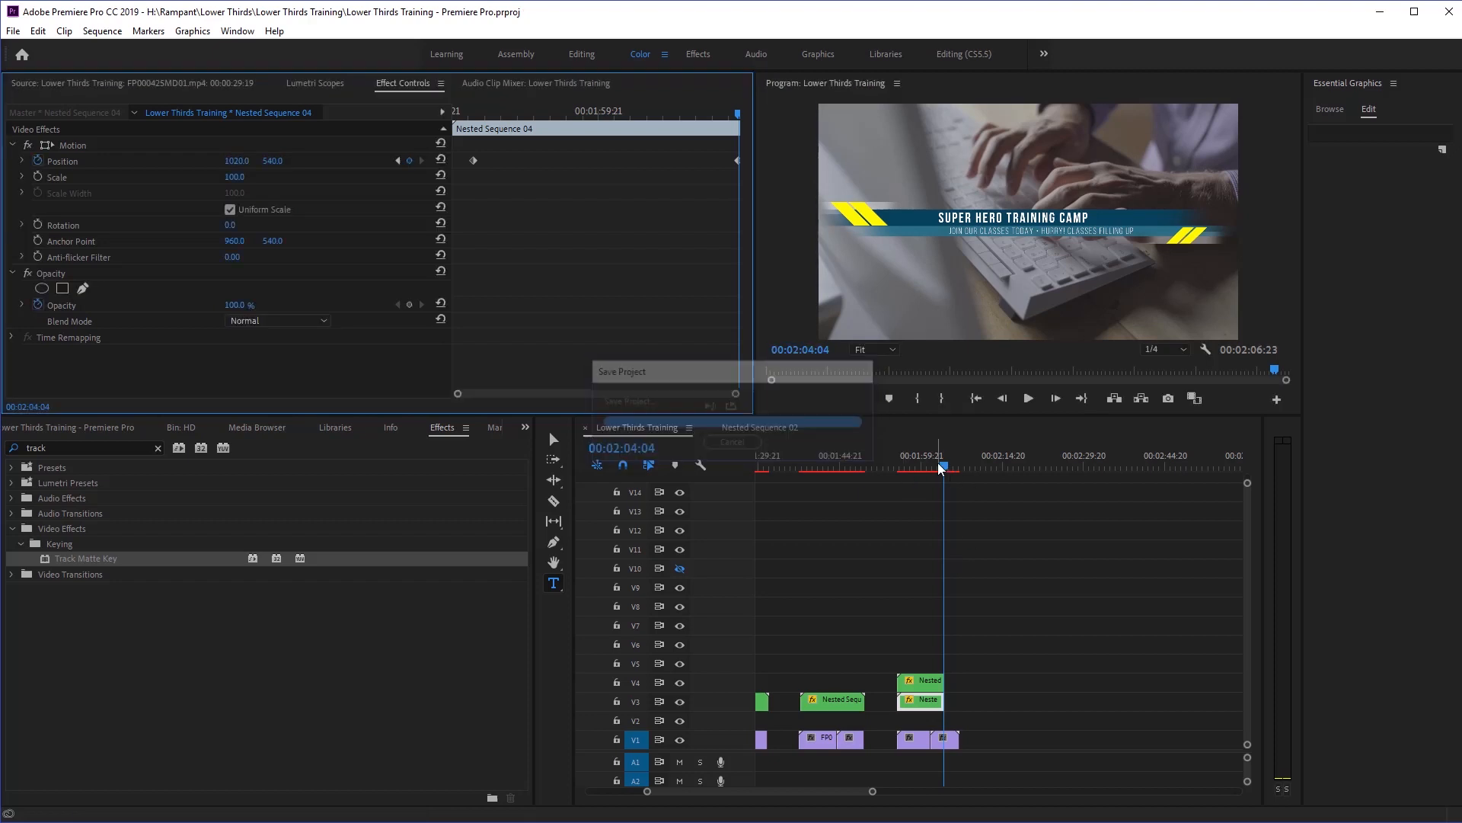
Play the lower third from its start to check the title and subtitle drifting in opposite directions.
{"action": "left_click_drag", "start_coordinate": [941, 468], "coordinate": [897, 470]}
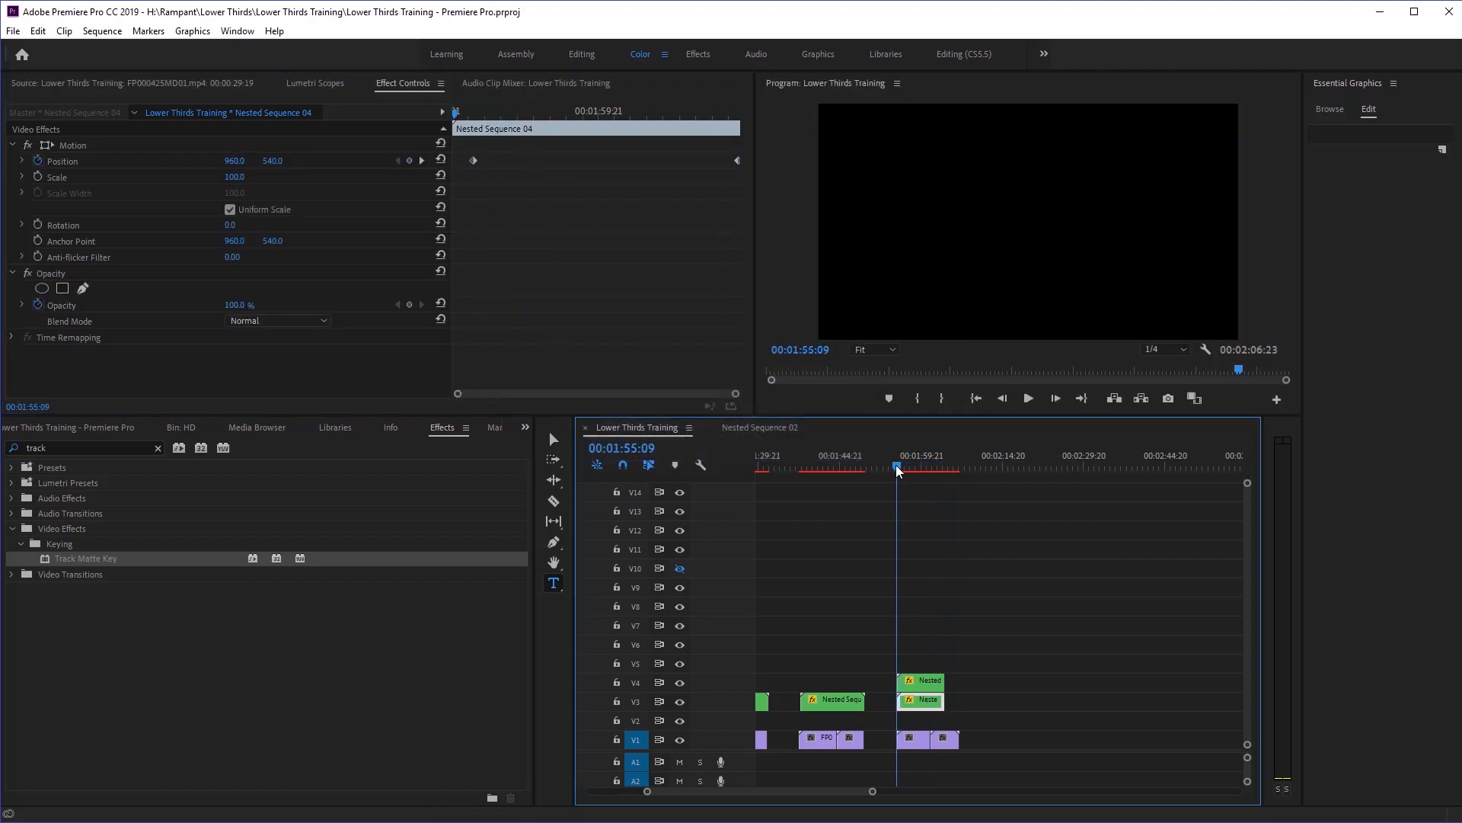
{"action": "key", "text": "space"}
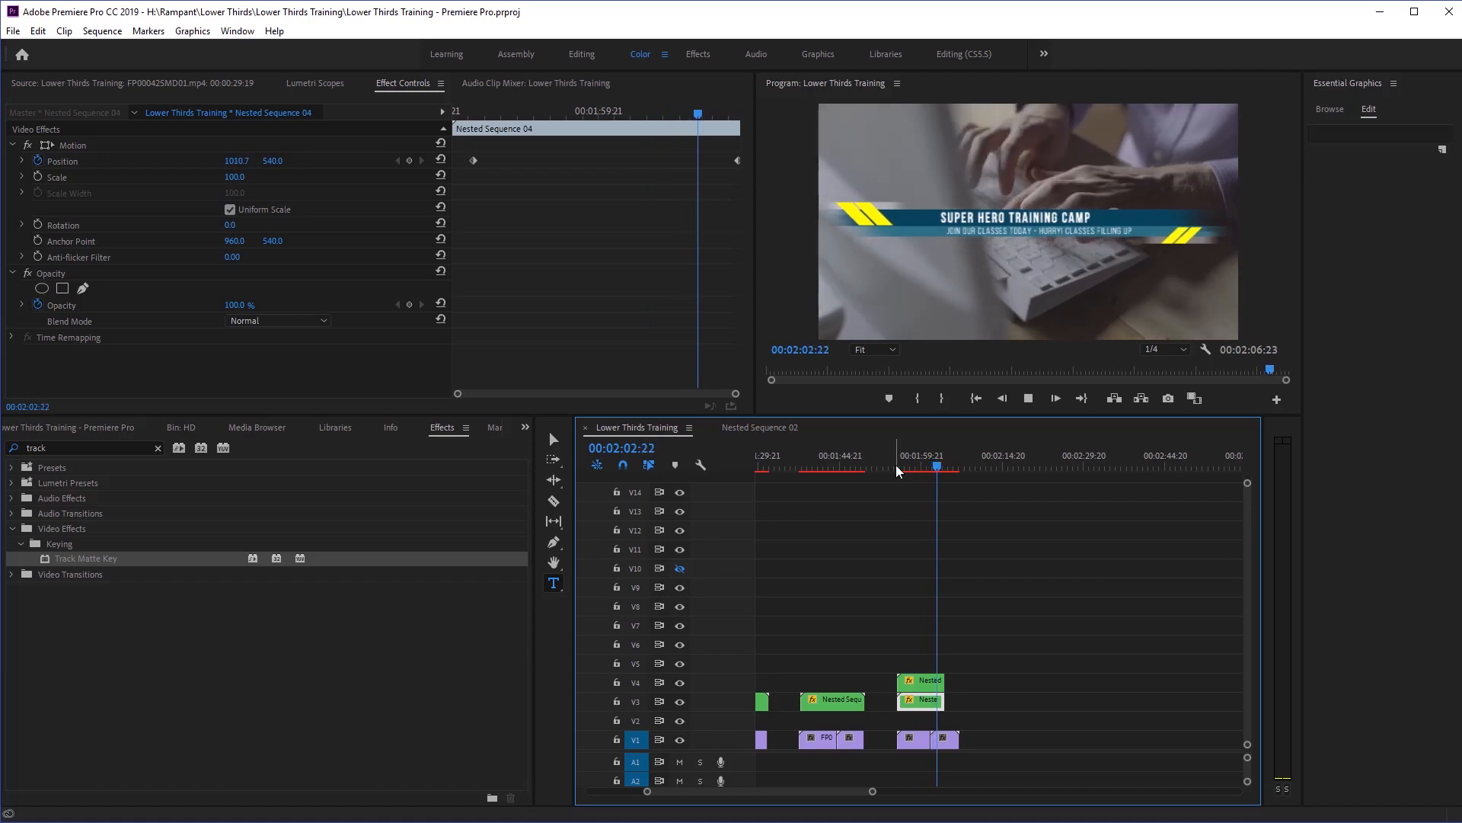
{"action": "key", "text": "space"}
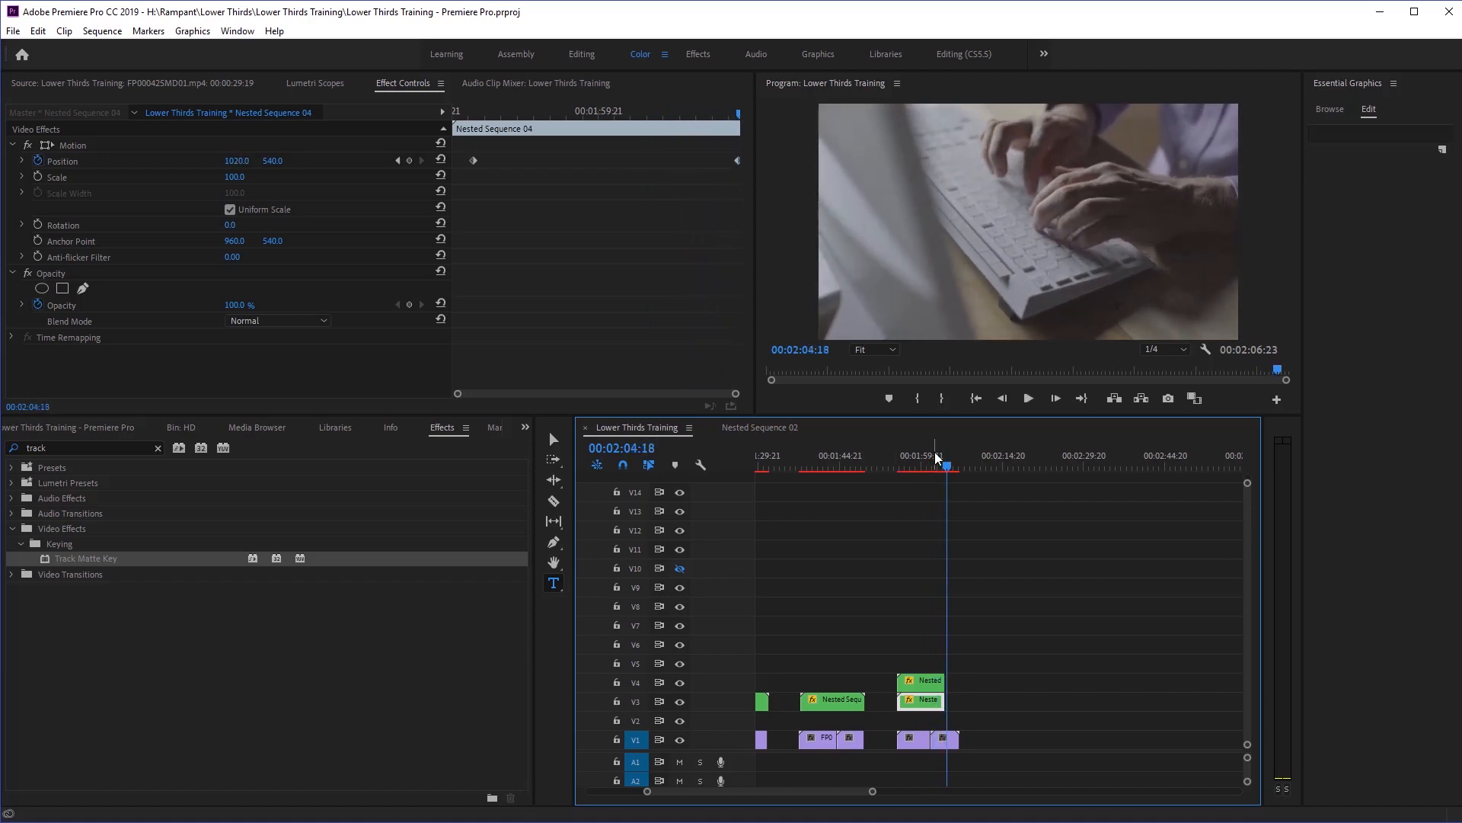
{"action": "key", "text": "Up"}
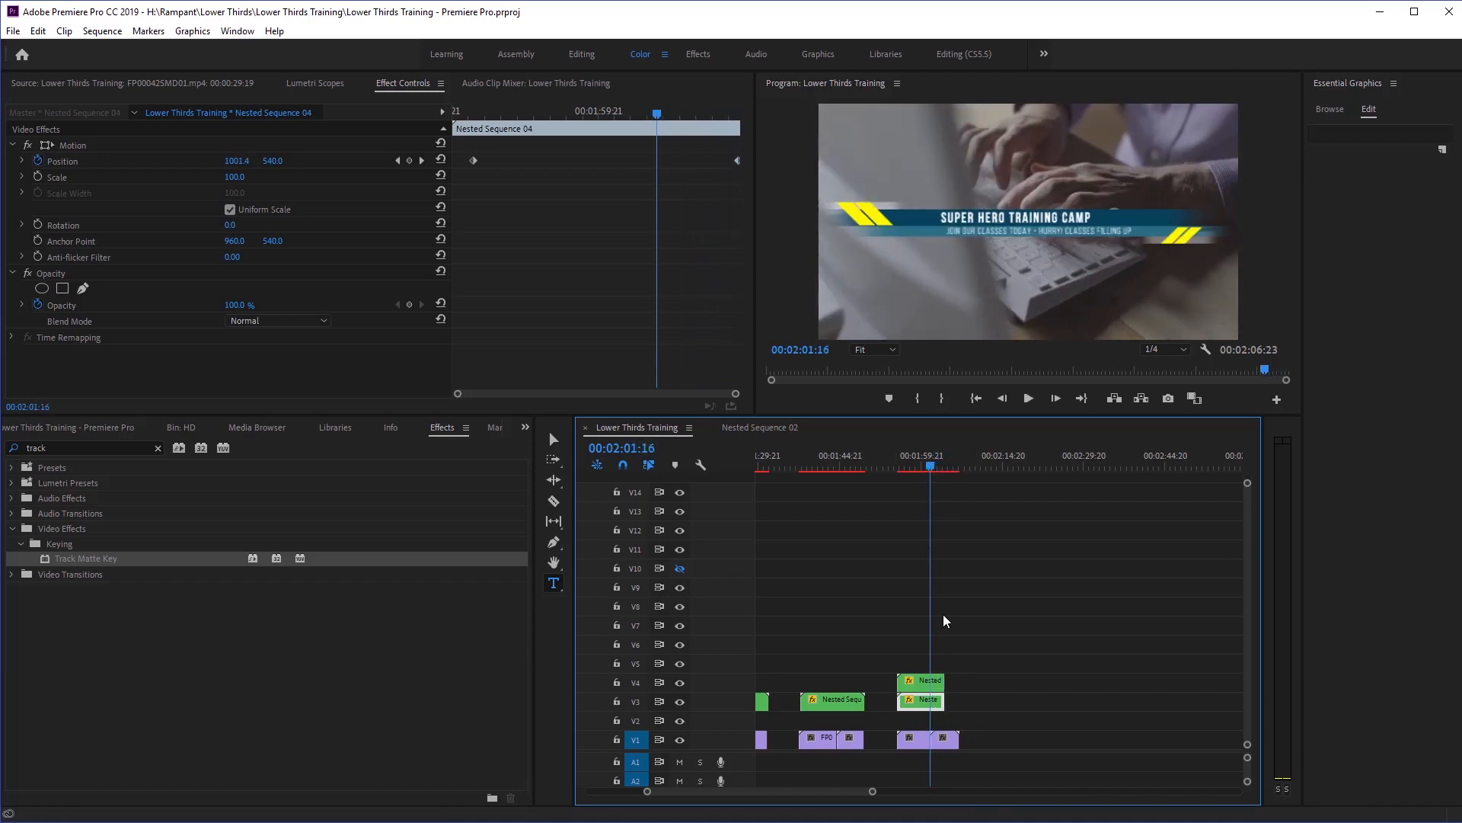
Trim the V1 footage to the end of the nests and combine the V4 and V3 nests into one nest with the default name.
{"action": "left_click_drag", "start_coordinate": [957, 738], "coordinate": [945, 738]}
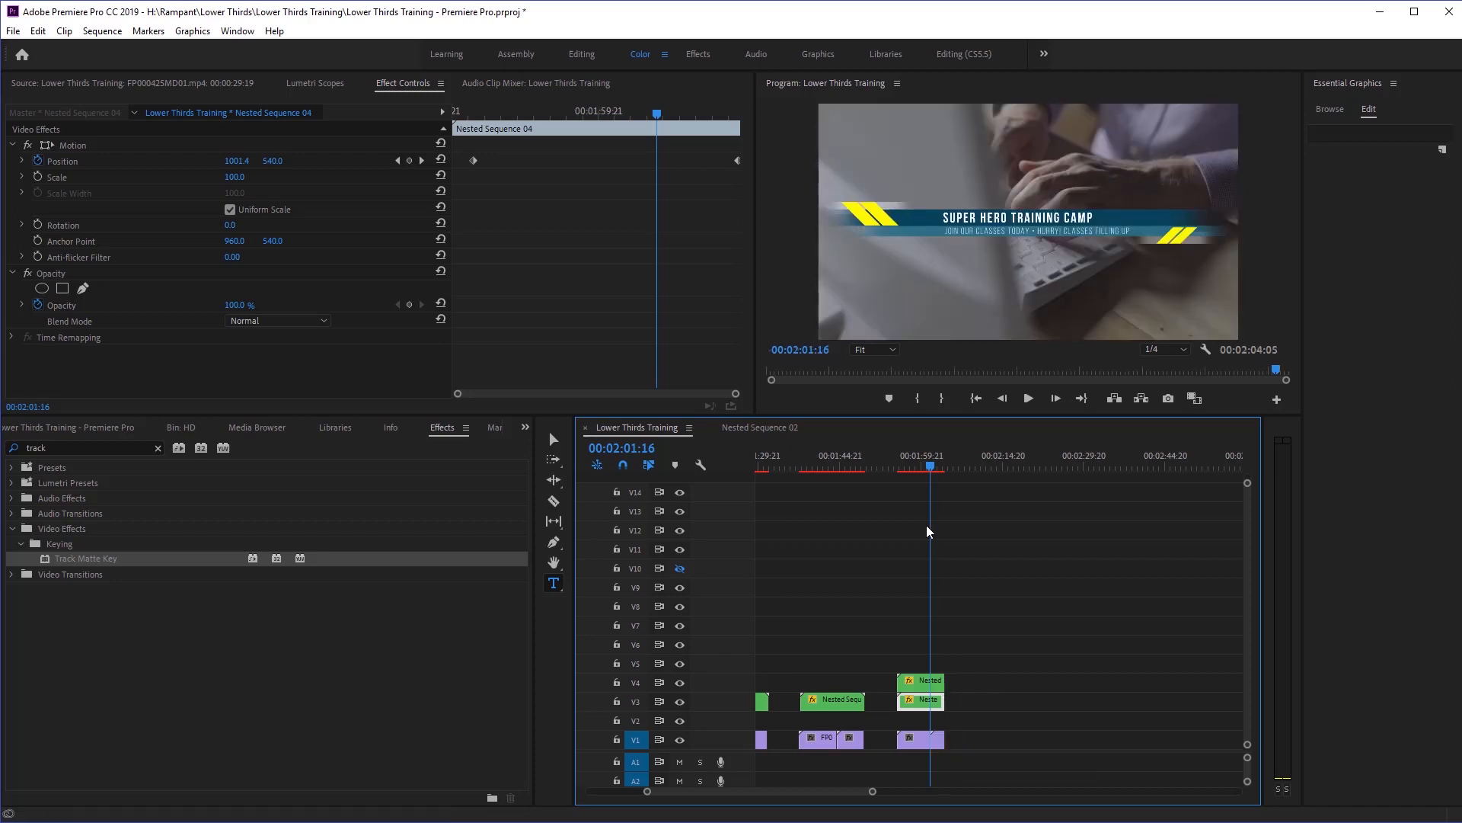
{"action": "left_click_drag", "start_coordinate": [887, 646], "coordinate": [928, 705]}
{"action": "right_click", "coordinate": [922, 701]}
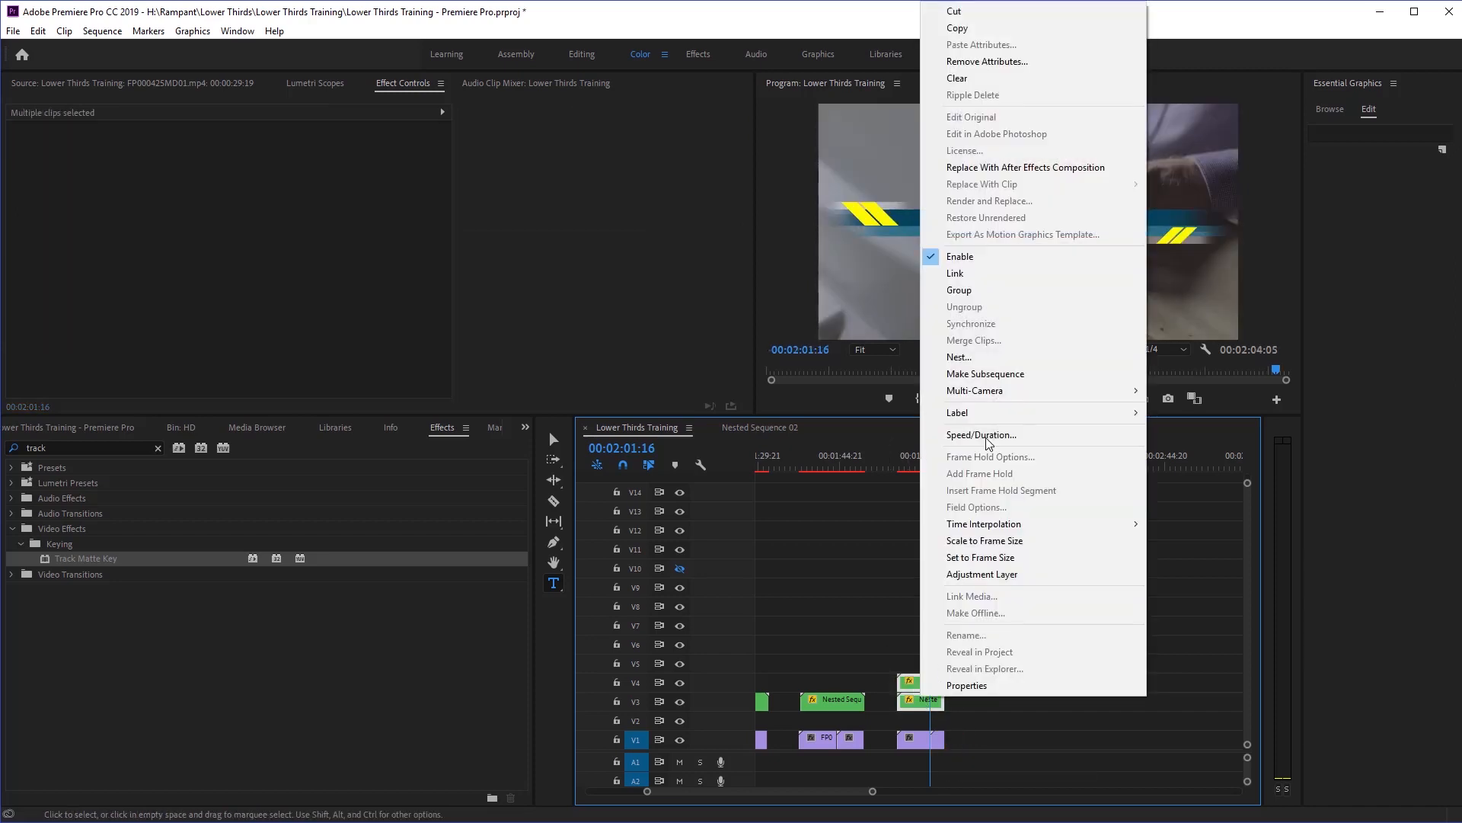
{"action": "left_click", "coordinate": [971, 370]}
{"action": "key", "text": "Return"}
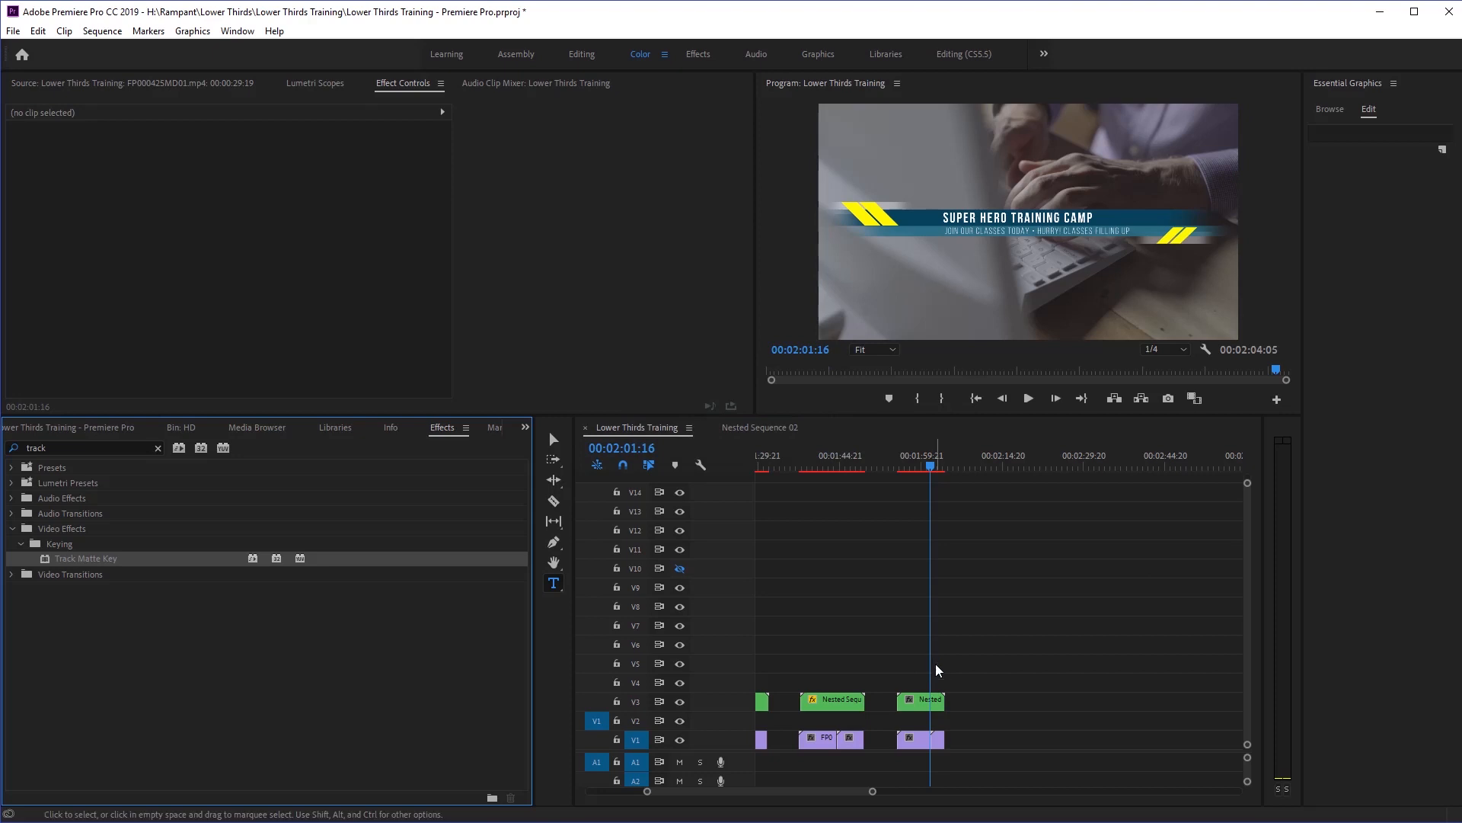
Set the combined lower third nest's vertical Position to 885 and play it back from its start.
{"action": "left_click", "coordinate": [921, 699]}
{"action": "left_click_drag", "start_coordinate": [282, 163], "coordinate": [533, 164]}
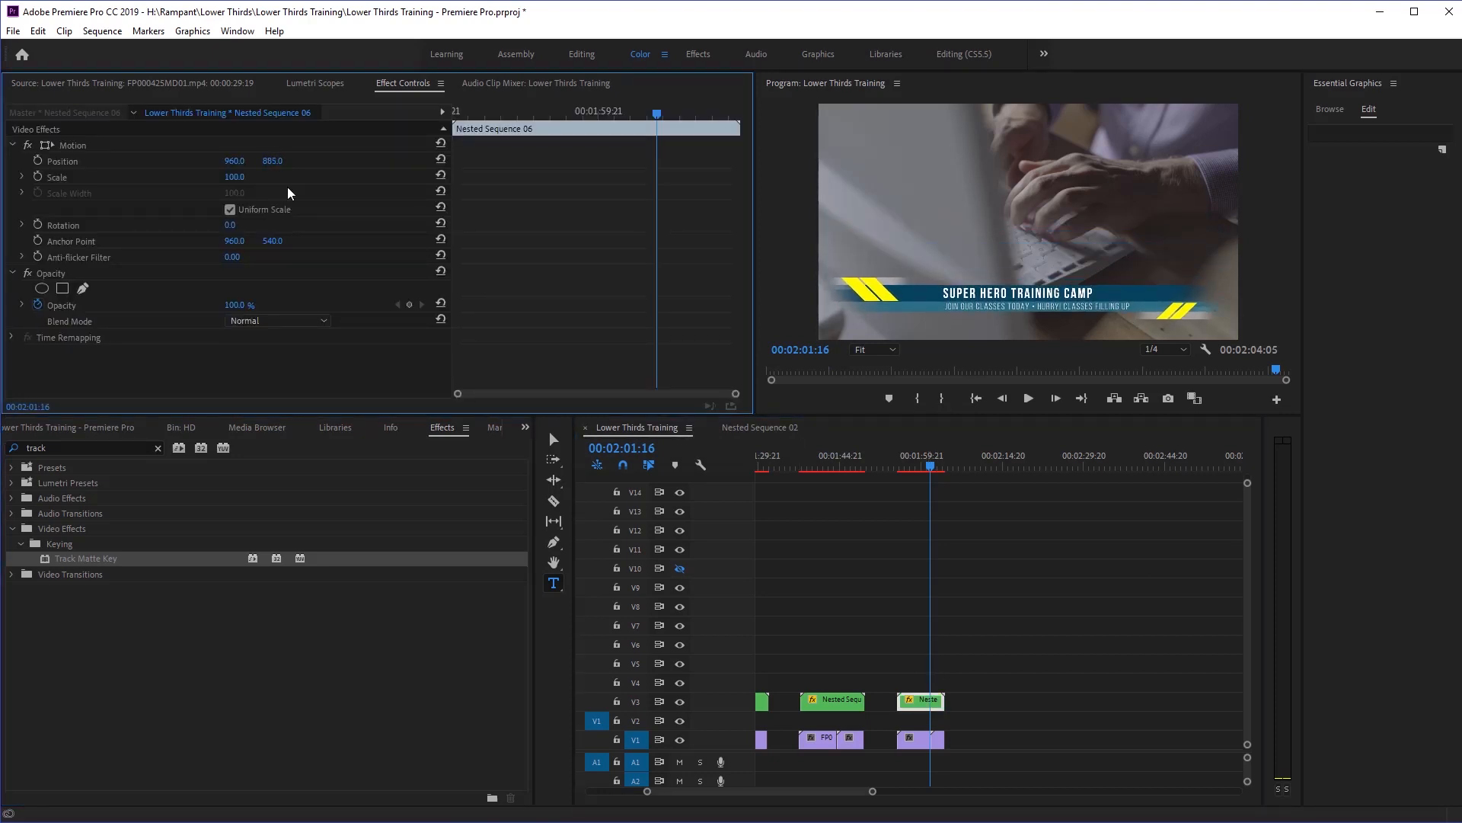
{"action": "left_click_drag", "start_coordinate": [936, 472], "coordinate": [897, 472]}
{"action": "key", "text": "space"}
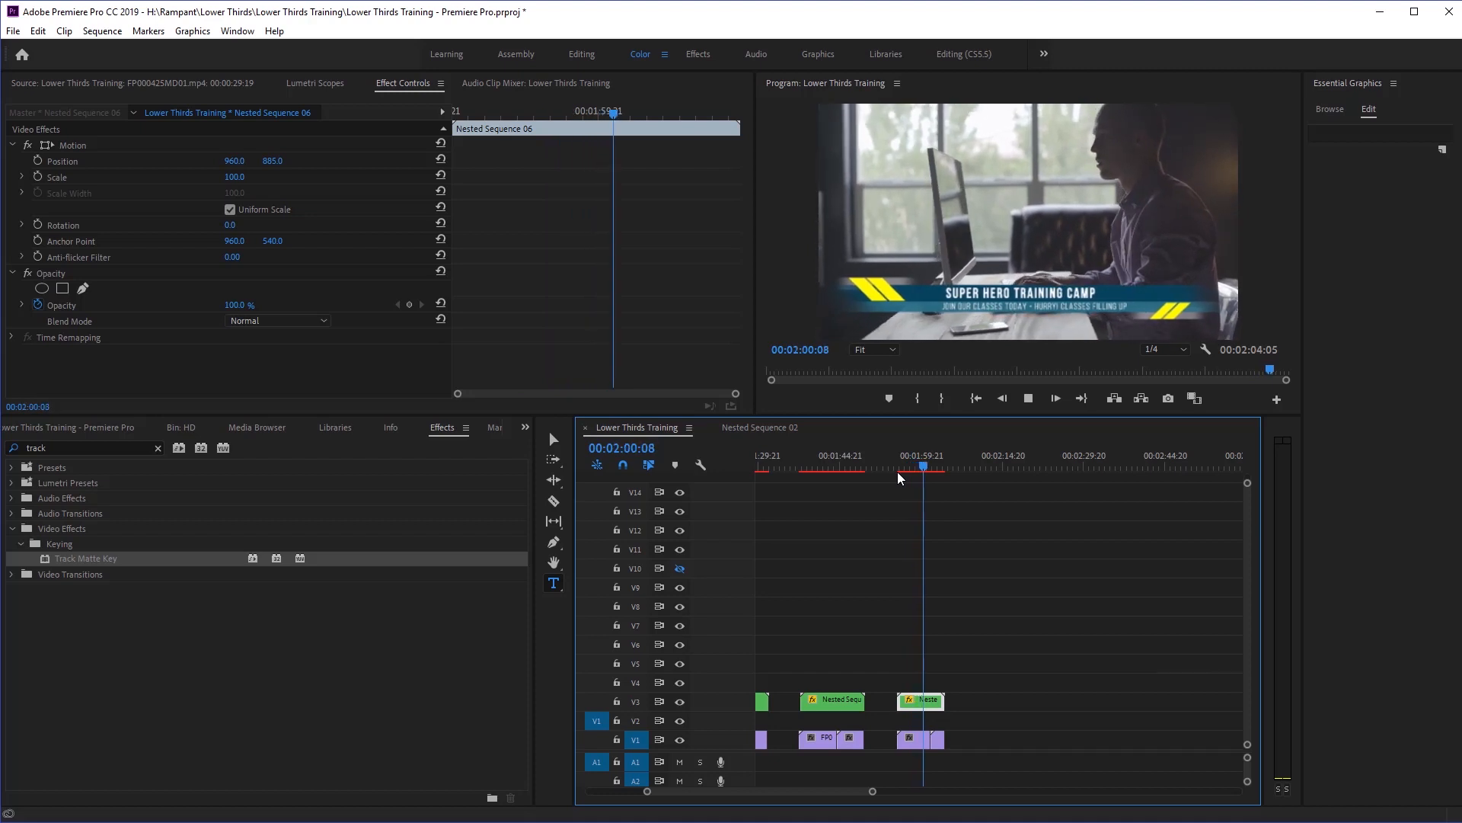
{"action": "key", "text": "space"}
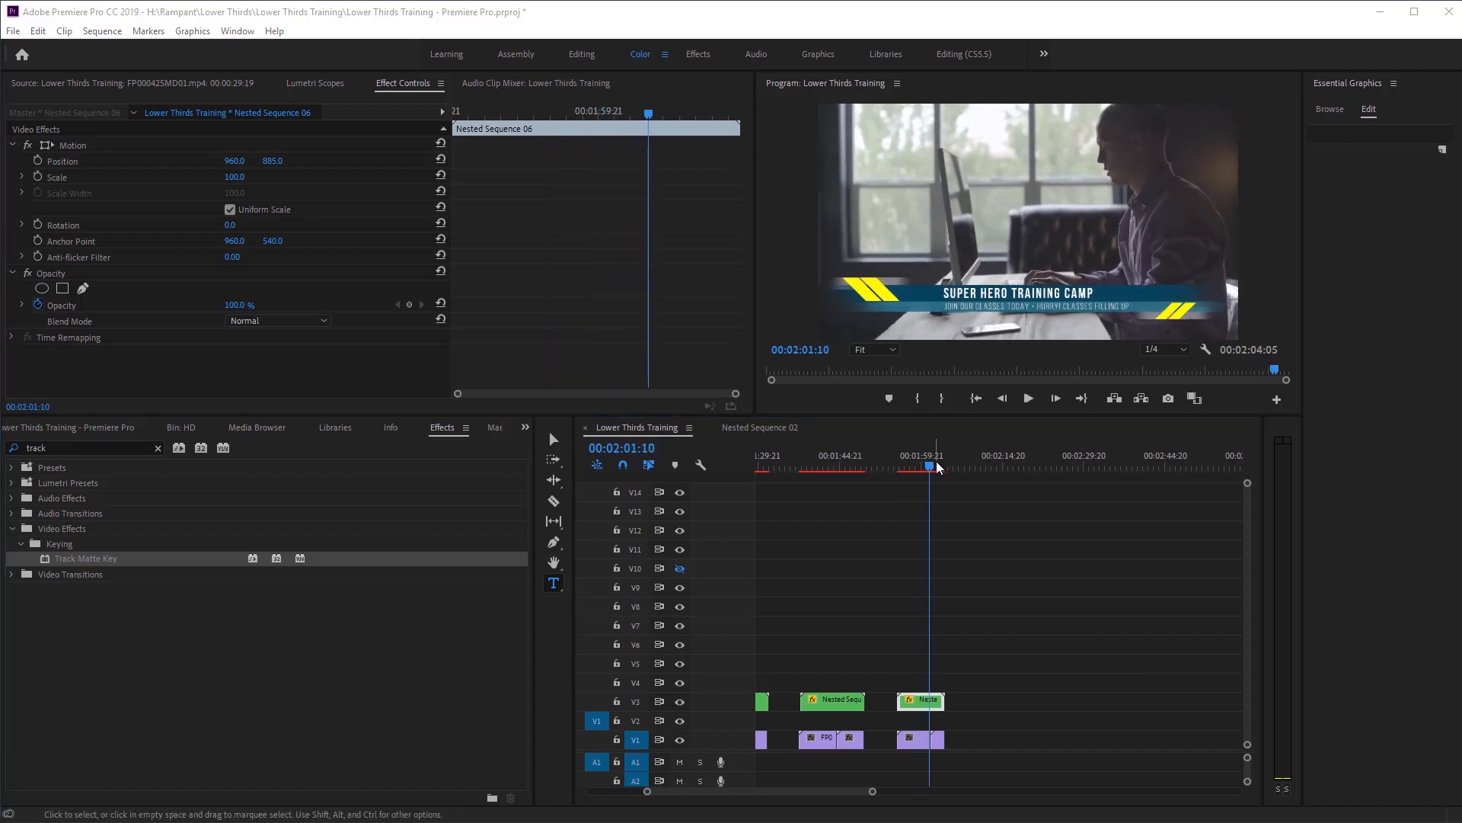